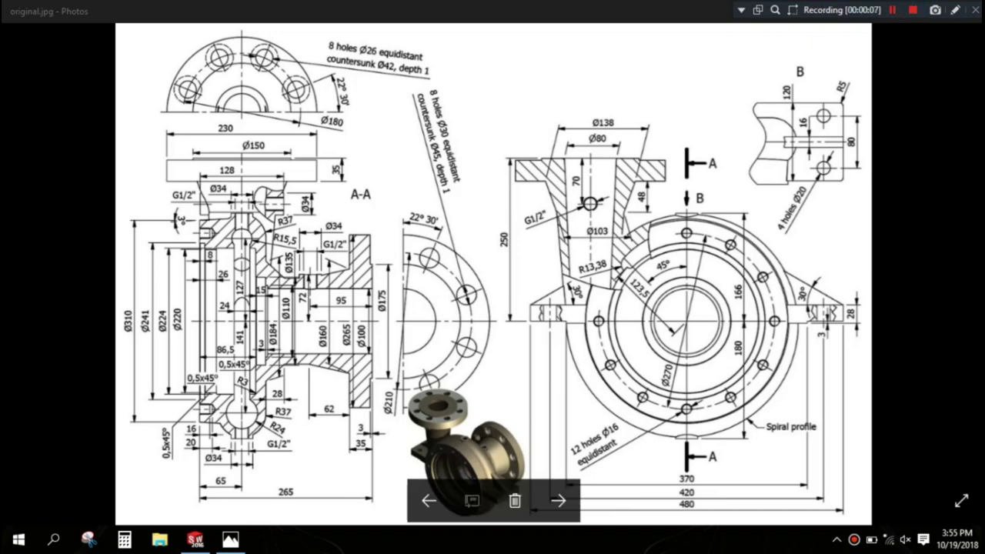
Step: Switch from the Photos viewer to SOLIDWORKS 2016 using its taskbar icon
{"action": "left_click", "coordinate": [188, 544]}
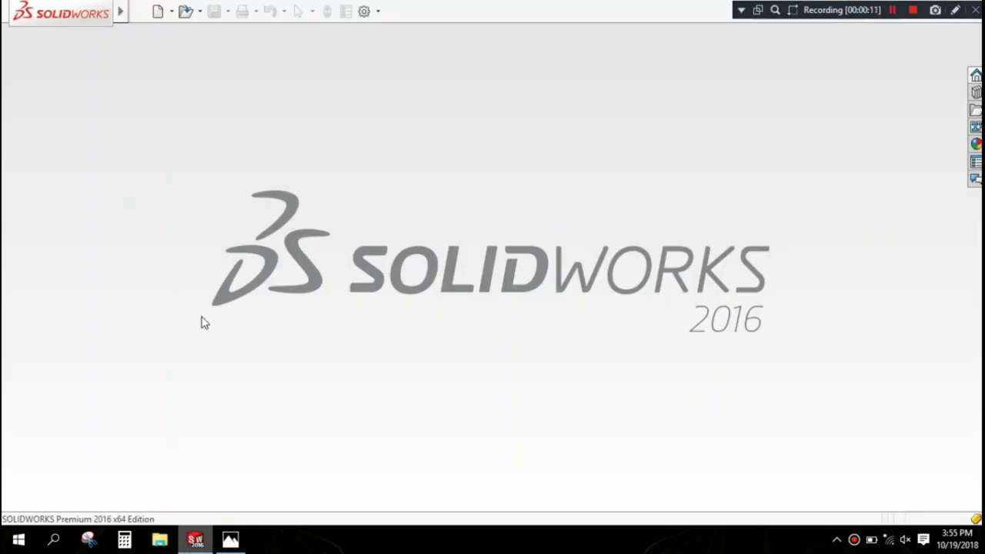
Step: Create a new part and begin a reference plane using Front Plane as the first reference
{"action": "left_click", "coordinate": [159, 9]}
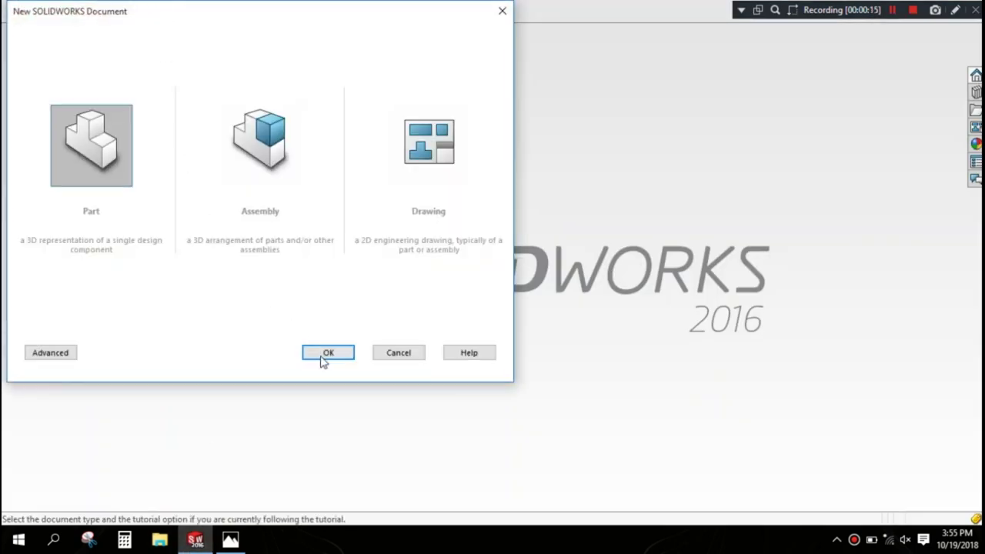
{"action": "left_click", "coordinate": [325, 358]}
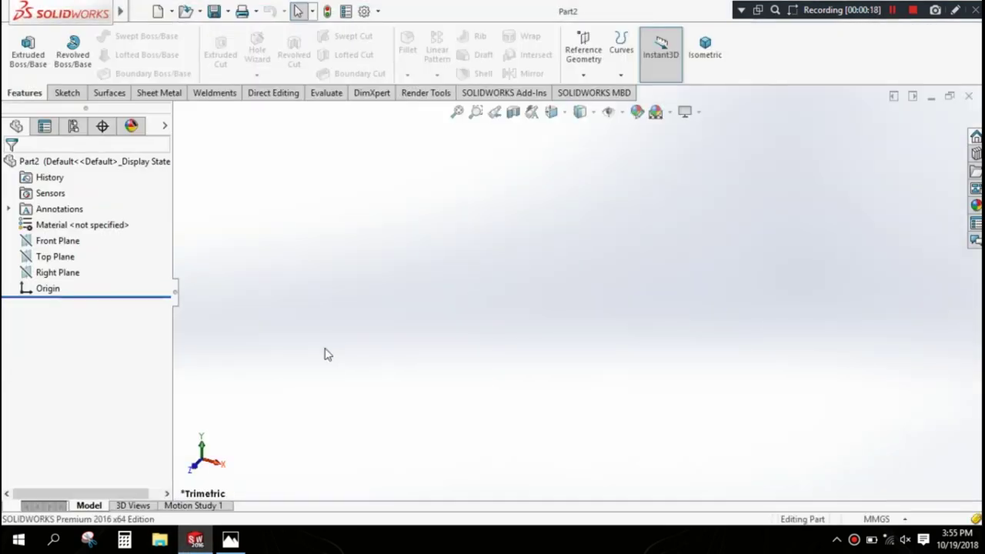
{"action": "left_click", "coordinate": [584, 55]}
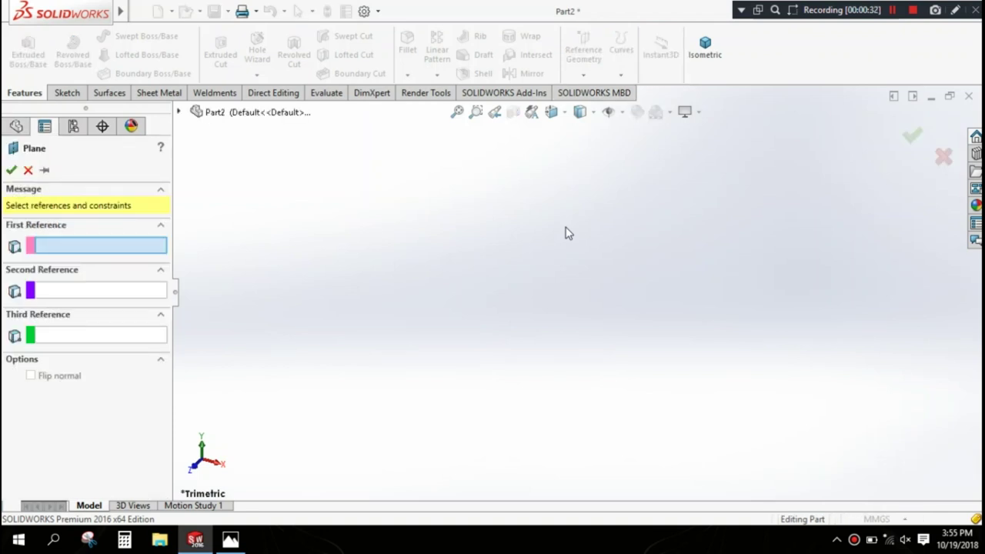
{"action": "left_click", "coordinate": [178, 113]}
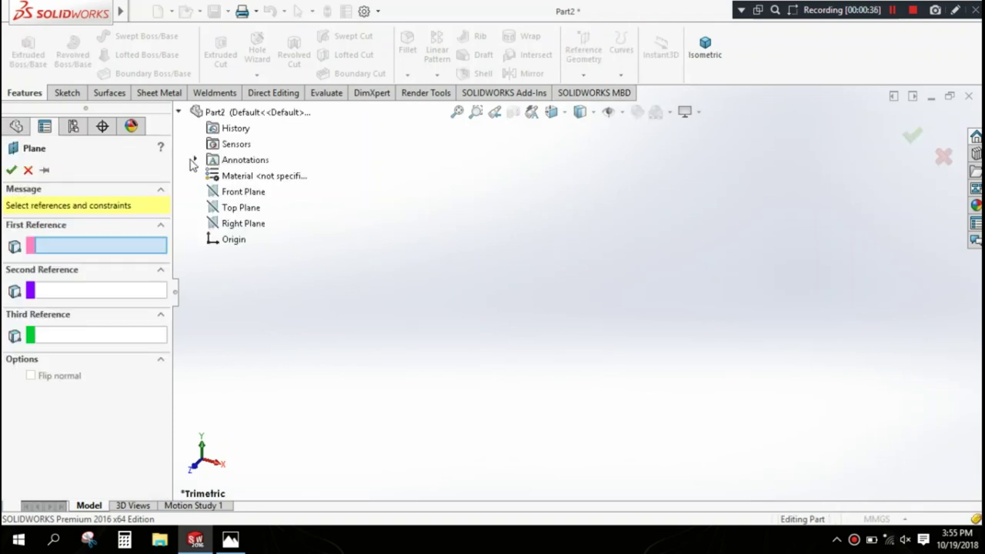
{"action": "left_click", "coordinate": [260, 194]}
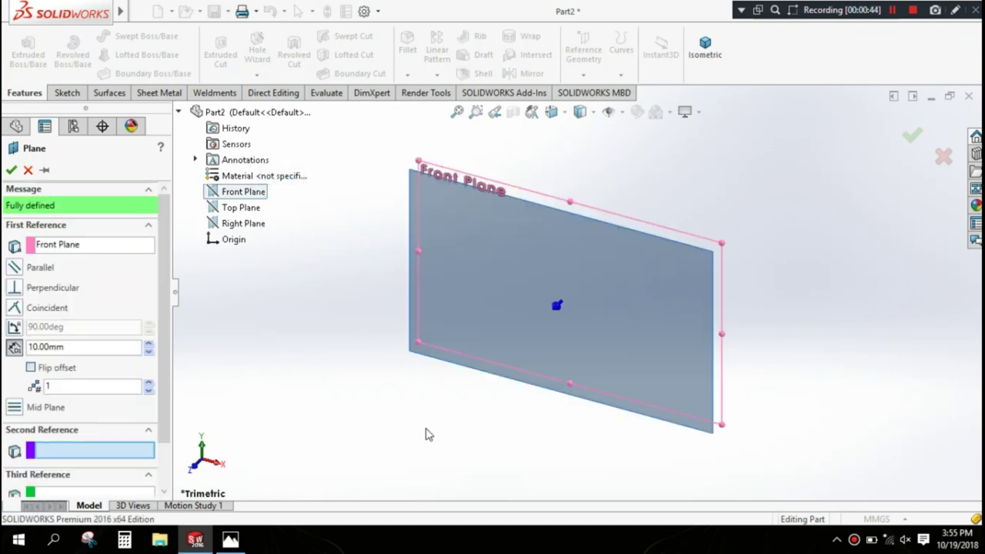
Step: Make Plane1 a flipped mid plane between Front Plane and Right Plane
{"action": "middle_click_drag", "start_coordinate": [457, 438], "coordinate": [473, 184]}
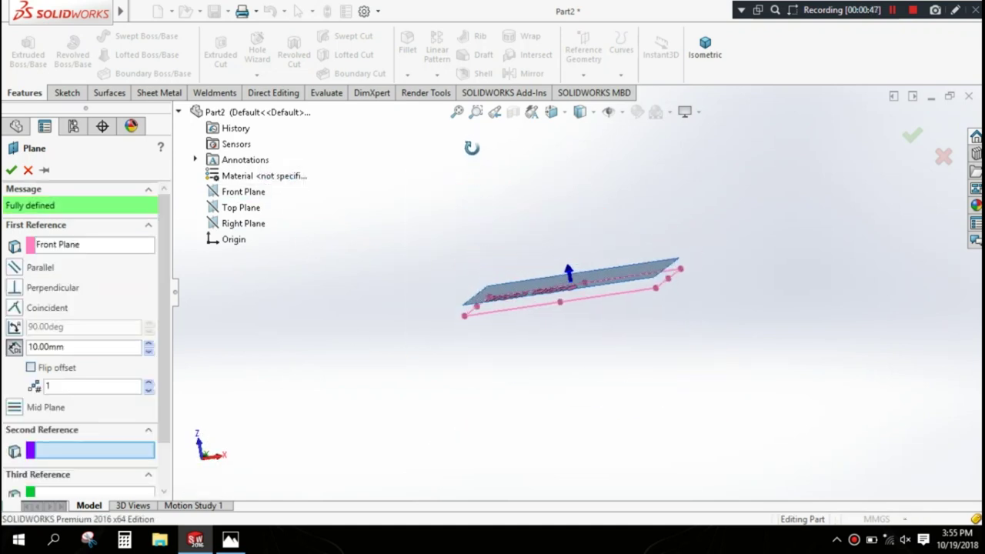
{"action": "left_click", "coordinate": [15, 407]}
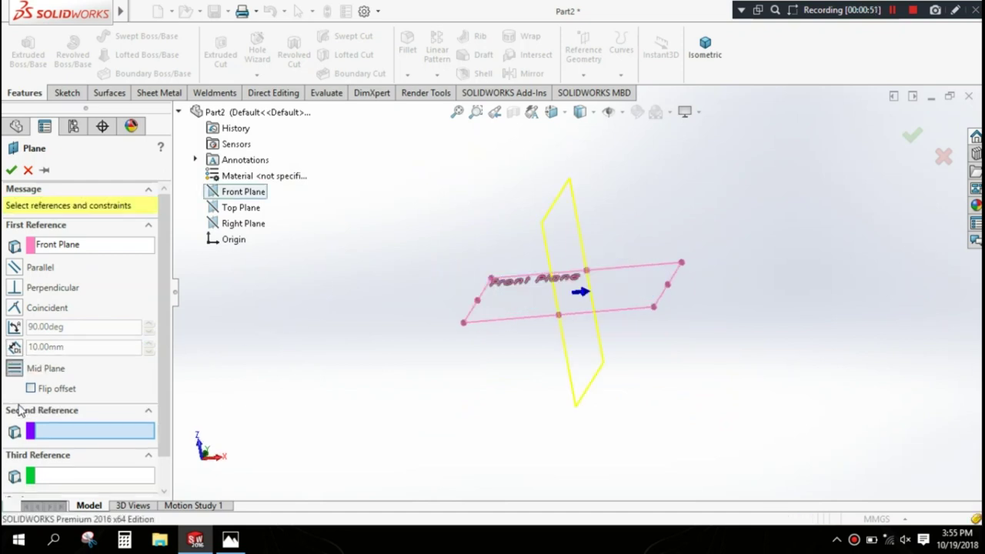
{"action": "left_click", "coordinate": [253, 224]}
{"action": "mouse_move", "coordinate": [461, 280]}
{"action": "middle_mouse_down"}
{"action": "mouse_move", "coordinate": [490, 226]}
{"action": "mouse_move", "coordinate": [462, 241]}
{"action": "middle_mouse_up"}
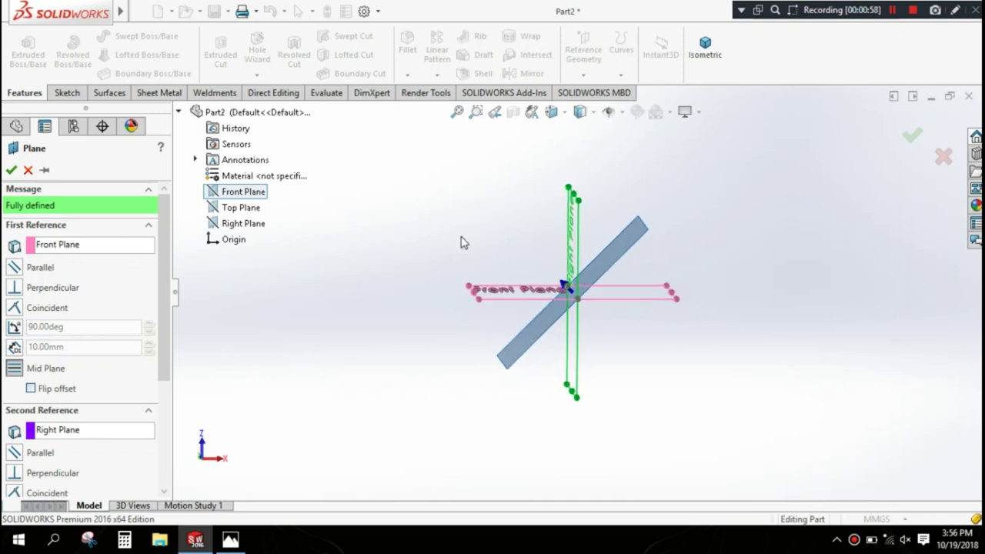
{"action": "left_click", "coordinate": [41, 393]}
{"action": "mouse_move", "coordinate": [356, 375]}
{"action": "middle_mouse_down"}
{"action": "mouse_move", "coordinate": [341, 374]}
{"action": "mouse_move", "coordinate": [369, 378]}
{"action": "mouse_move", "coordinate": [343, 398]}
{"action": "middle_mouse_up"}
{"action": "scroll", "coordinate": [508, 350], "scroll_direction": "down", "scroll_amount": 3}
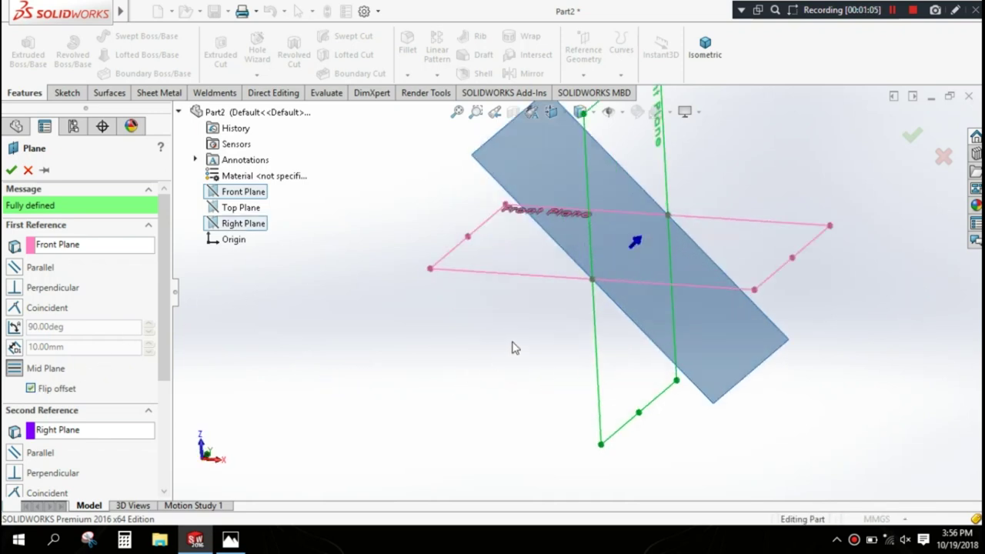
{"action": "left_click", "coordinate": [18, 173]}
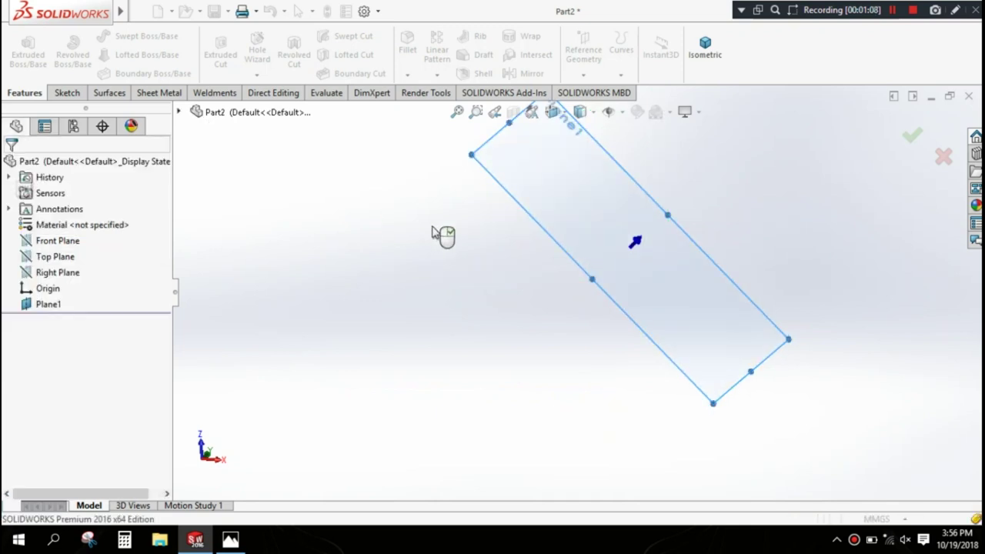
{"action": "mouse_move", "coordinate": [439, 235]}
{"action": "middle_mouse_down"}
{"action": "mouse_move", "coordinate": [481, 231]}
{"action": "mouse_move", "coordinate": [486, 255]}
{"action": "mouse_move", "coordinate": [473, 275]}
{"action": "middle_mouse_up"}
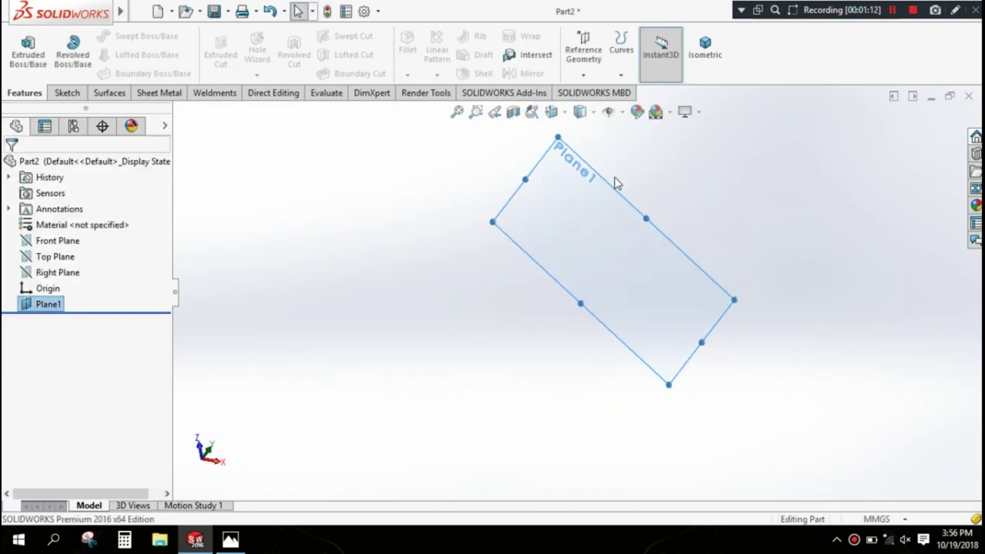
Step: Start a sketch on Plane1 and draw a circle left of the origin
{"action": "scroll", "coordinate": [616, 183], "scroll_direction": "down", "scroll_amount": 2}
{"action": "left_click", "coordinate": [66, 92]}
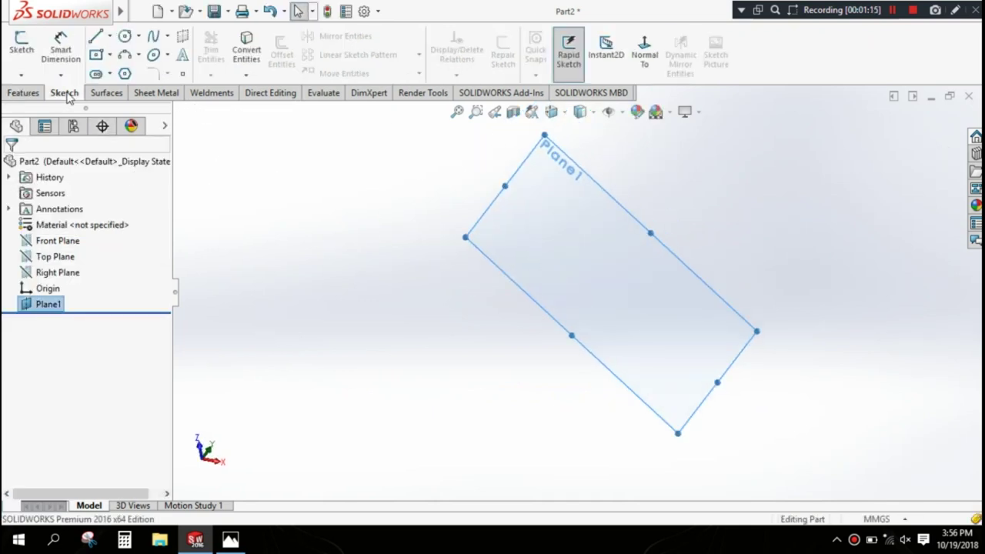
{"action": "left_click", "coordinate": [21, 46]}
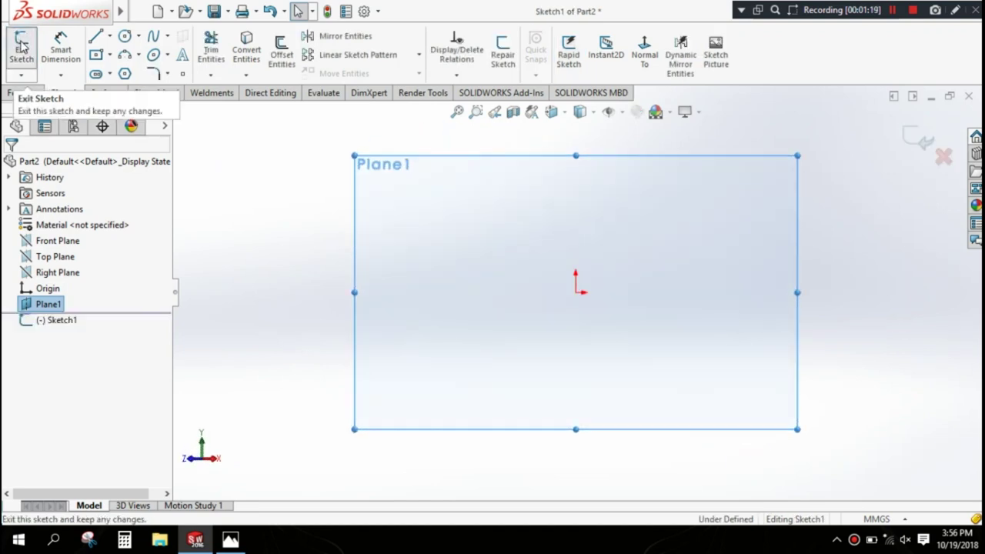
{"action": "left_click", "coordinate": [126, 36]}
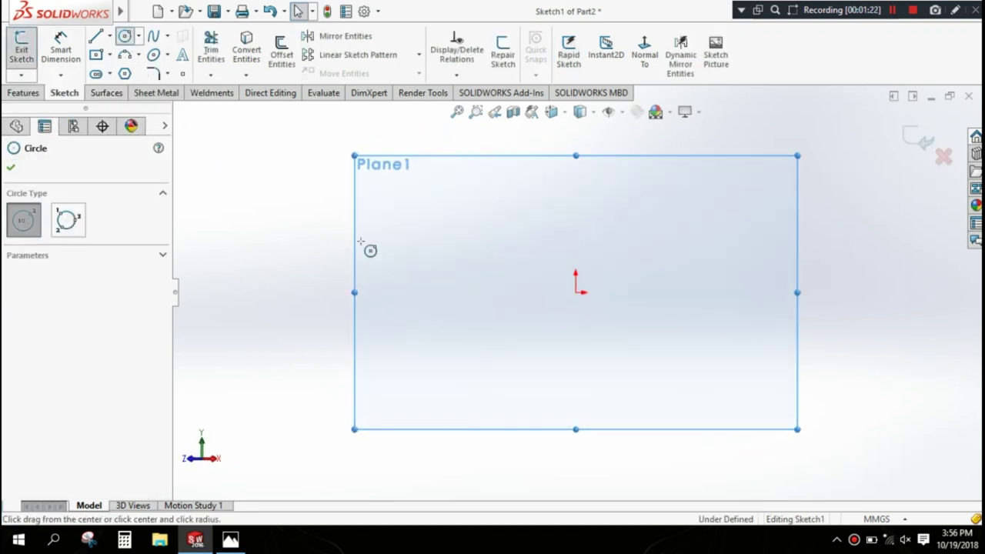
{"action": "left_click", "coordinate": [401, 292]}
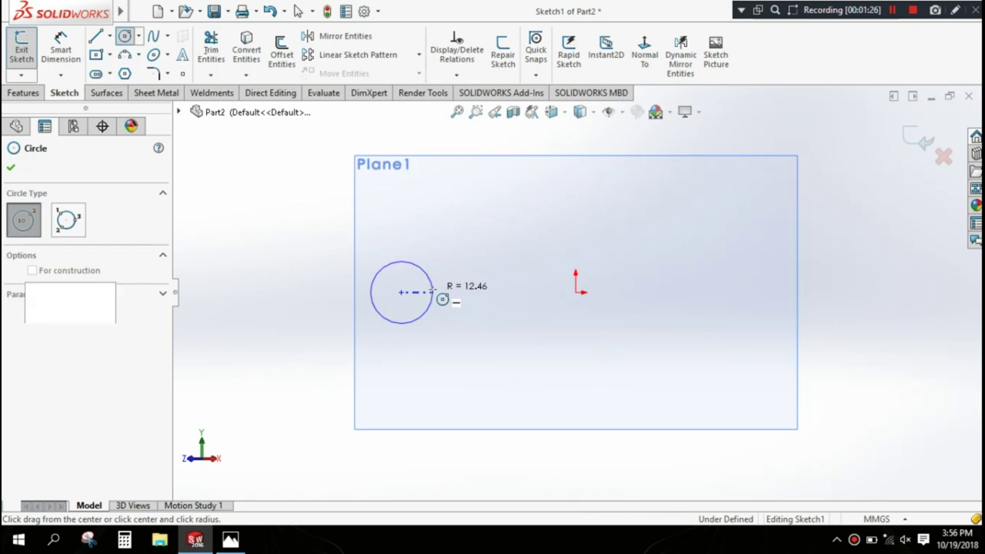
{"action": "left_click", "coordinate": [433, 292]}
{"action": "left_click", "coordinate": [11, 167]}
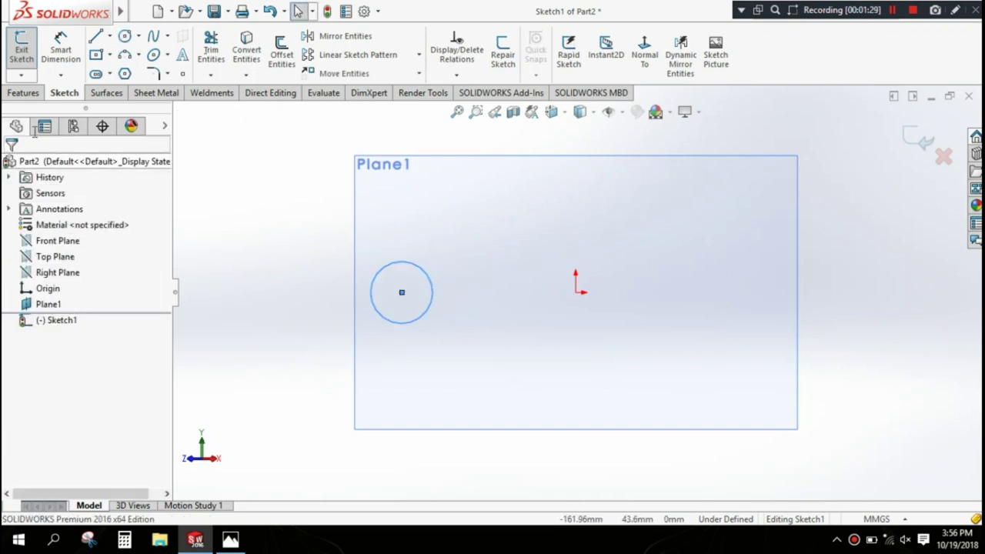
Step: Dimension the circle's diameter to 26.75
{"action": "left_click", "coordinate": [124, 36]}
{"action": "right_click_drag", "start_coordinate": [370, 330], "coordinate": [372, 308]}
{"action": "left_click", "coordinate": [373, 303]}
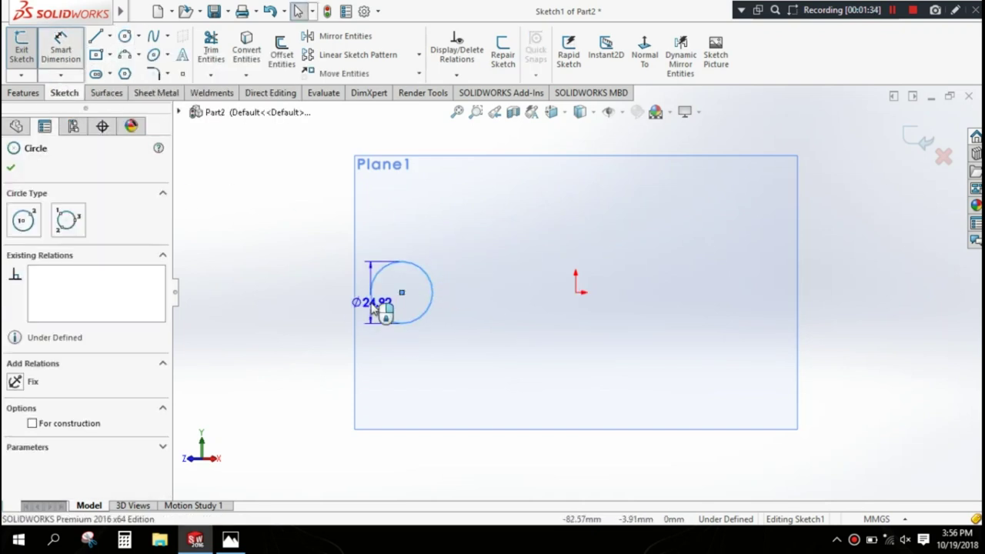
{"action": "left_click", "coordinate": [337, 302]}
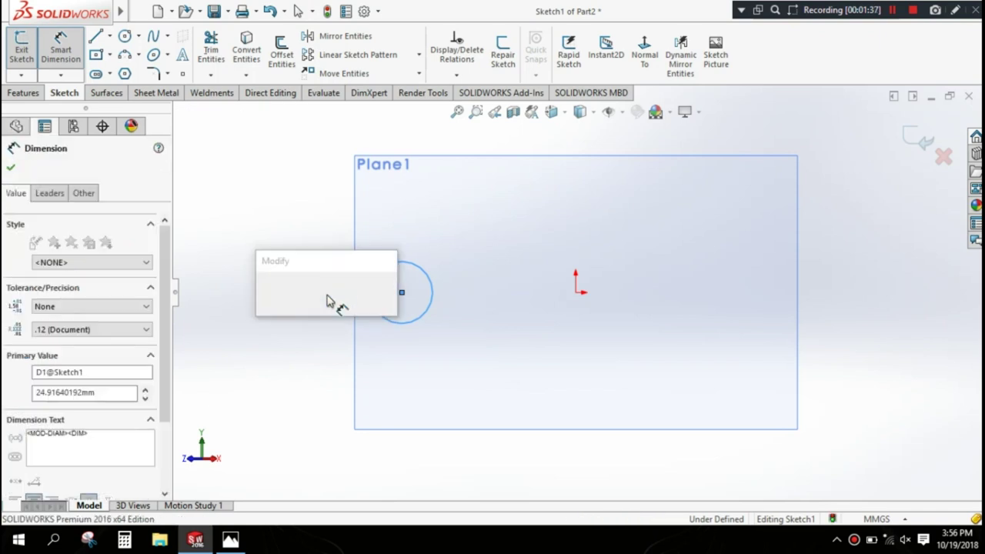
{"action": "type", "text": "26.75"}
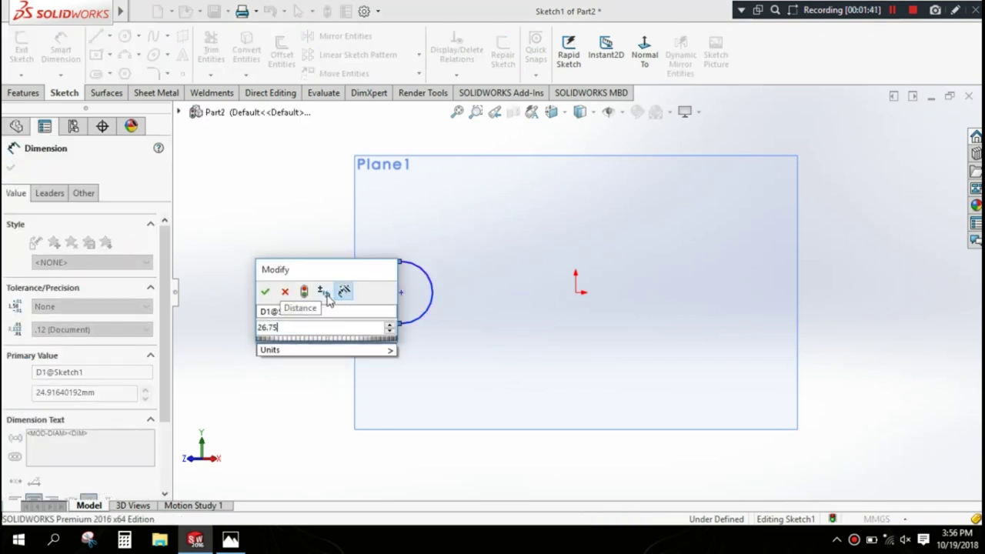
{"action": "left_click", "coordinate": [267, 293]}
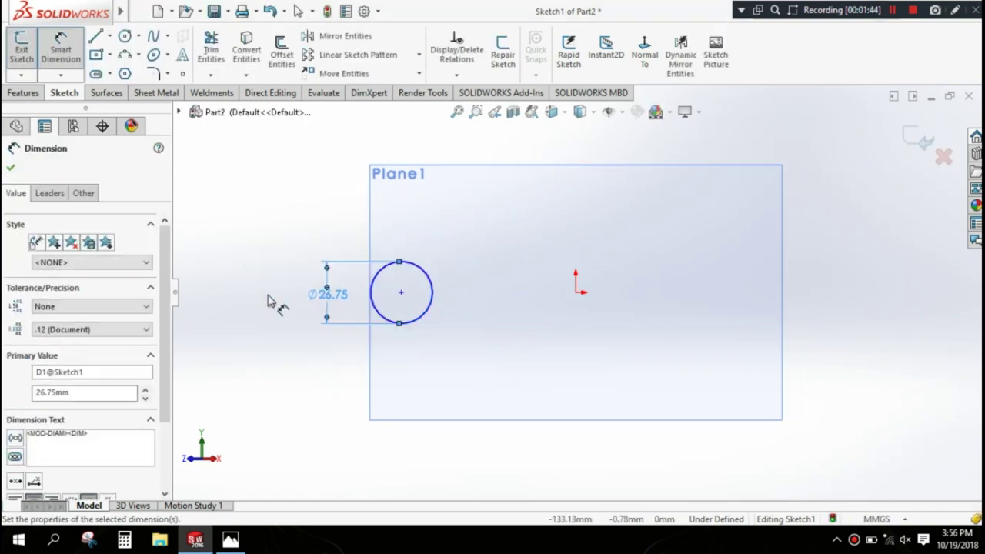
Step: Dimension the circle centre 123.5 from the origin
{"action": "left_click", "coordinate": [401, 293]}
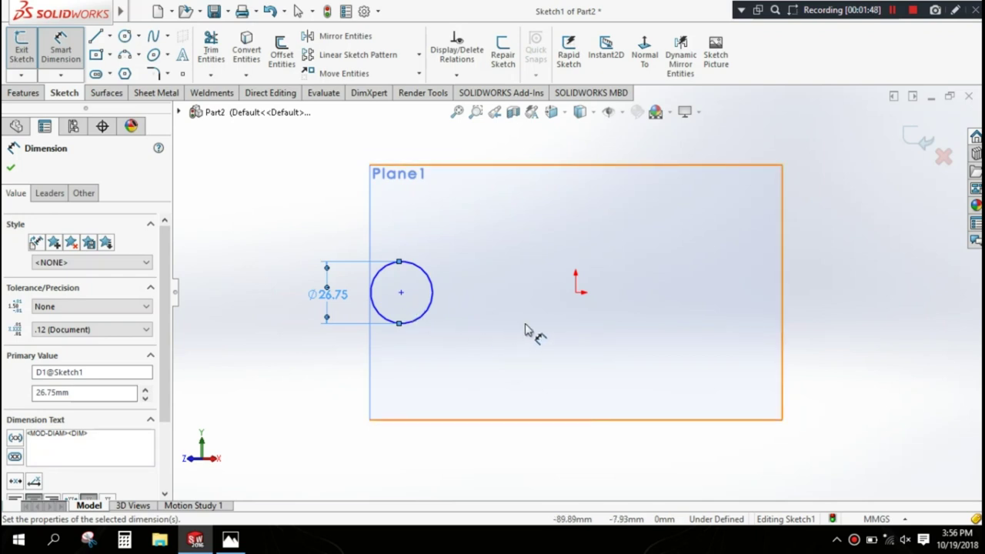
{"action": "left_click", "coordinate": [575, 292]}
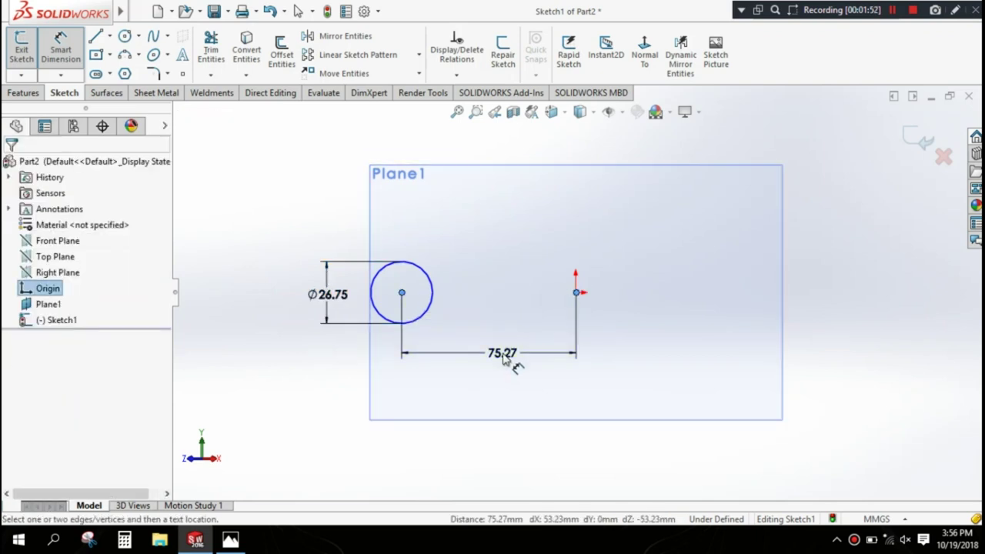
{"action": "left_click", "coordinate": [502, 352]}
{"action": "type", "text": "123"}
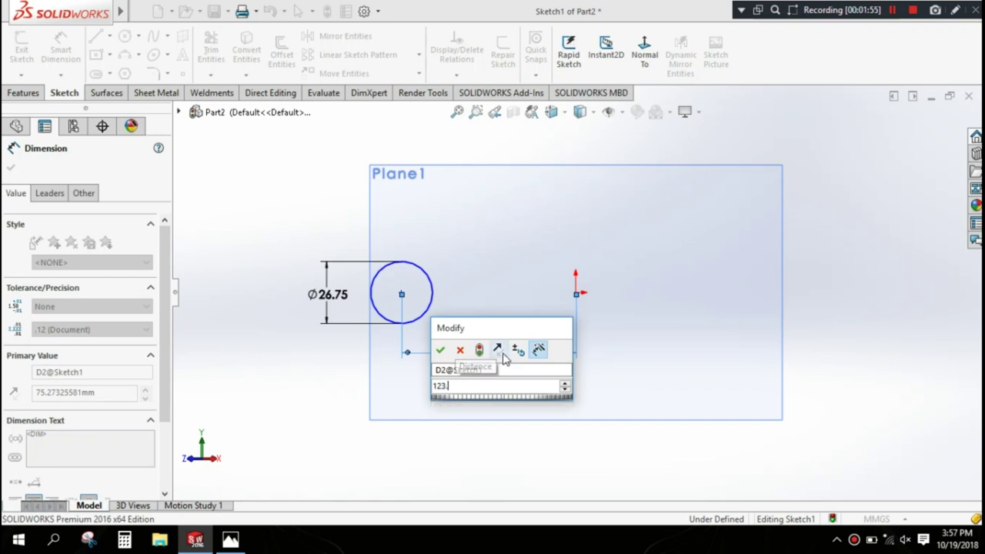
{"action": "type", "text": ".5"}
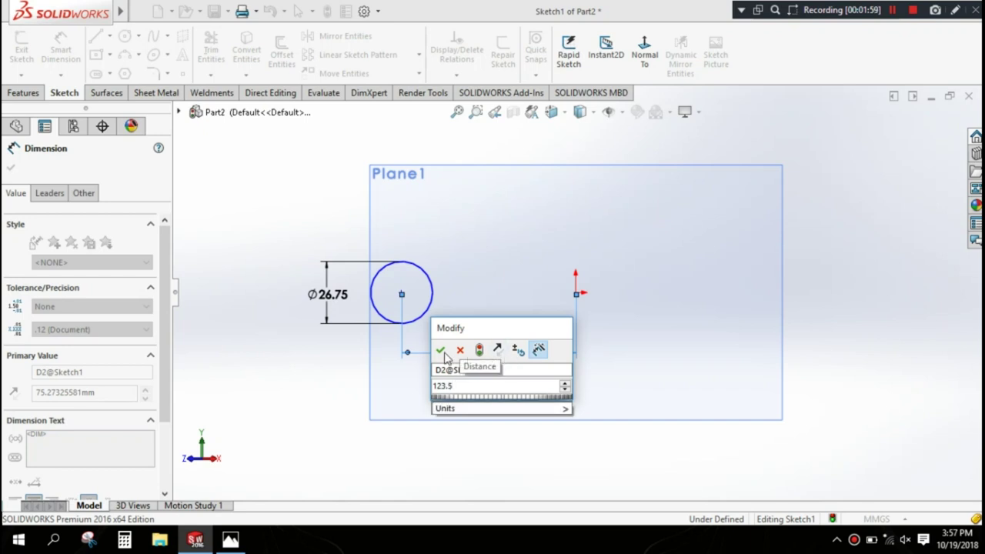
{"action": "left_click", "coordinate": [441, 350]}
{"action": "left_click", "coordinate": [11, 166]}
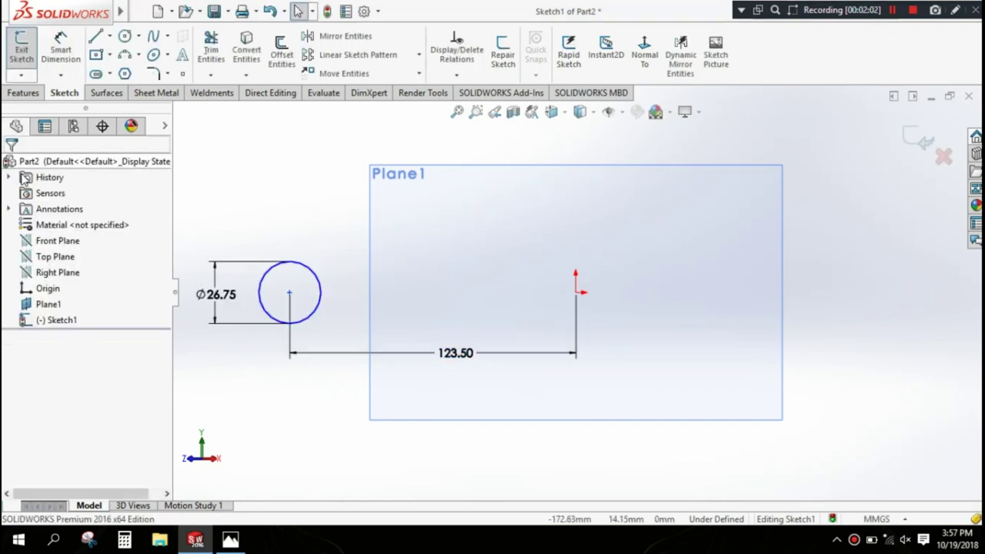
Step: Add a Horizontal relation between the circle centre and the origin
{"action": "left_click", "coordinate": [289, 292]}
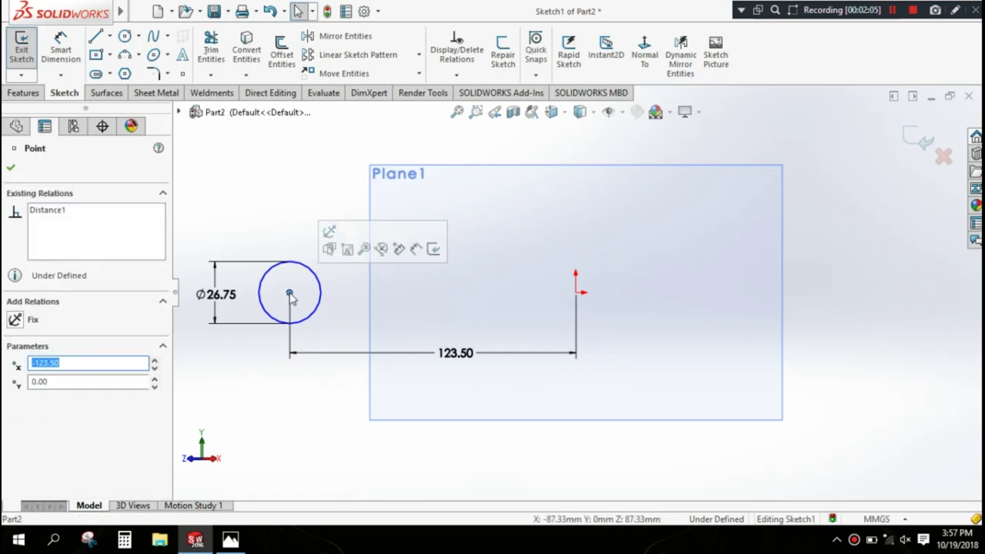
{"action": "left_click", "coordinate": [575, 292], "text": "ctrl"}
{"action": "left_click", "coordinate": [635, 247]}
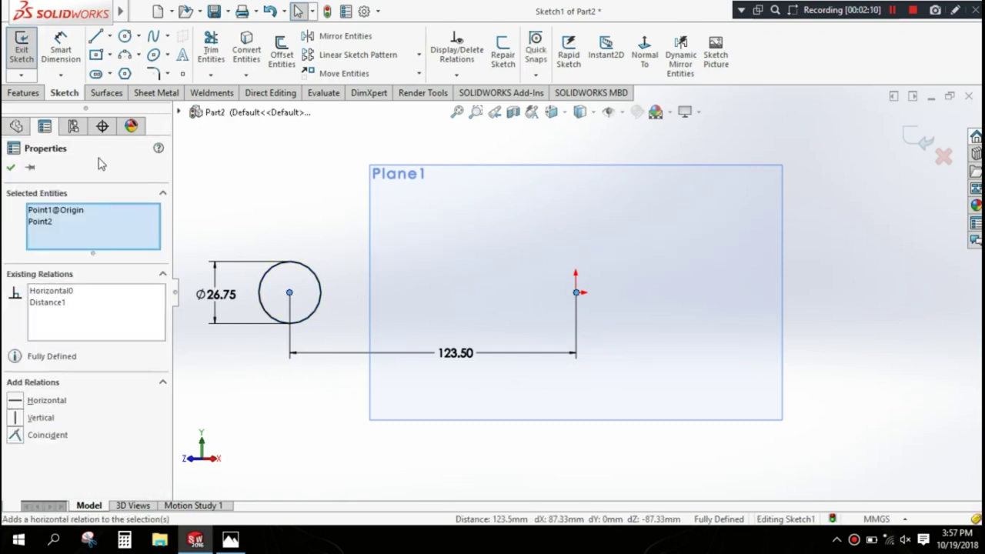
{"action": "left_click", "coordinate": [11, 168]}
Step: Exit Sketch1 and zoom out to view the whole part
{"action": "key", "text": "z"}
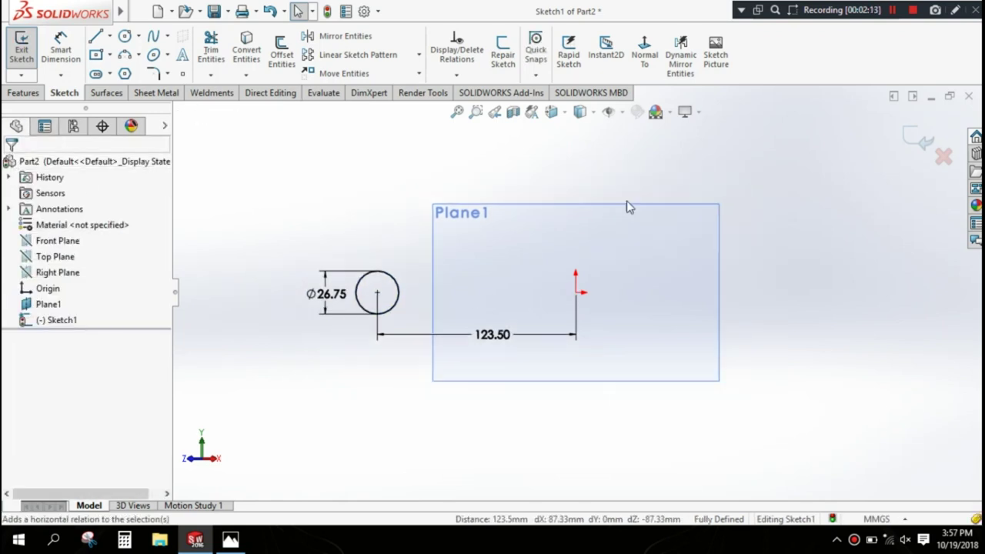
{"action": "left_click", "coordinate": [912, 136]}
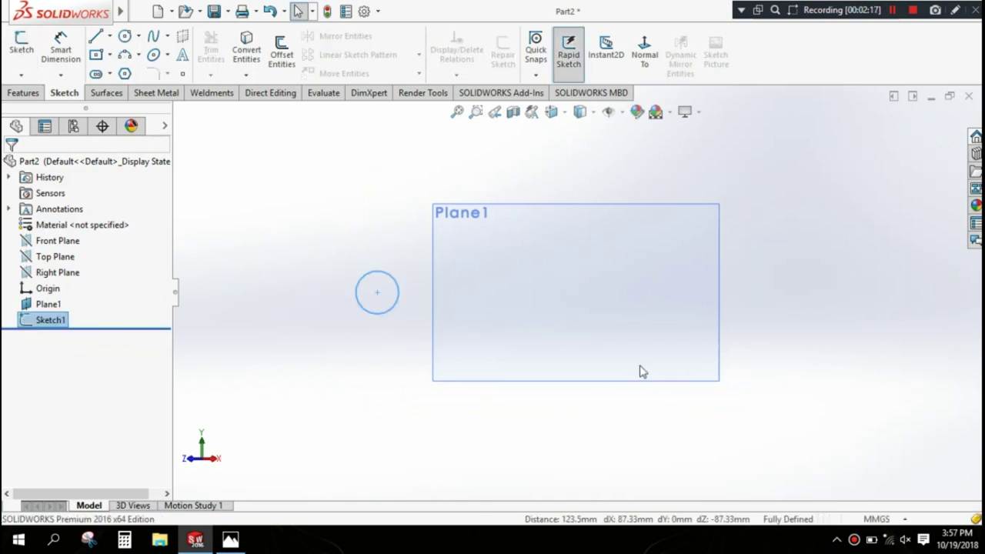
{"action": "key", "text": "z"}
{"action": "mouse_move", "coordinate": [618, 327]}
{"action": "middle_mouse_down"}
{"action": "mouse_move", "coordinate": [567, 220]}
{"action": "mouse_move", "coordinate": [495, 337]}
{"action": "mouse_move", "coordinate": [637, 193]}
{"action": "mouse_move", "coordinate": [560, 264]}
{"action": "middle_mouse_up"}
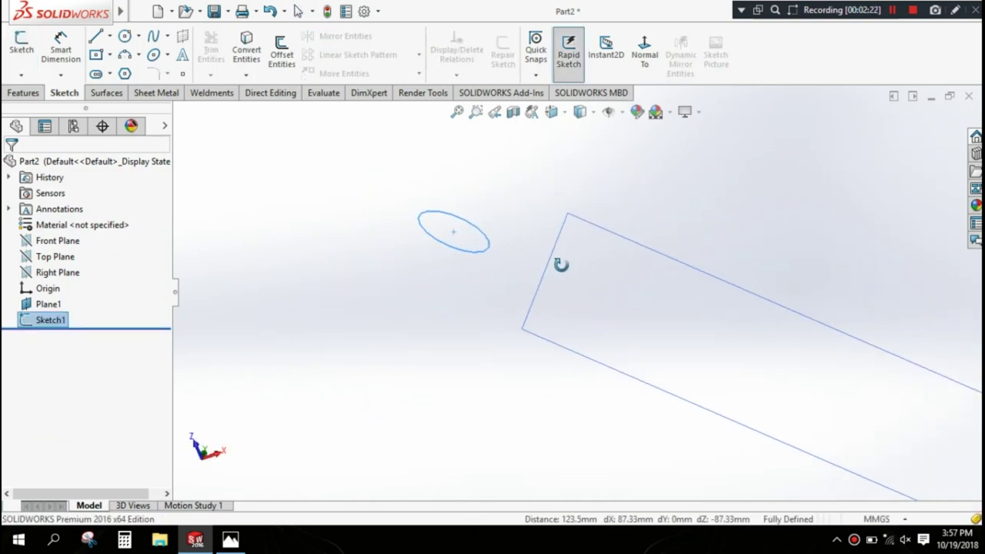
Step: On Top Plane, draw an origin-centred circle of radius 123.5 through Sketch1's circle centre
{"action": "left_click", "coordinate": [70, 259]}
{"action": "mouse_move", "coordinate": [330, 255]}
{"action": "middle_mouse_down"}
{"action": "mouse_move", "coordinate": [290, 331]}
{"action": "mouse_move", "coordinate": [338, 282]}
{"action": "middle_mouse_up"}
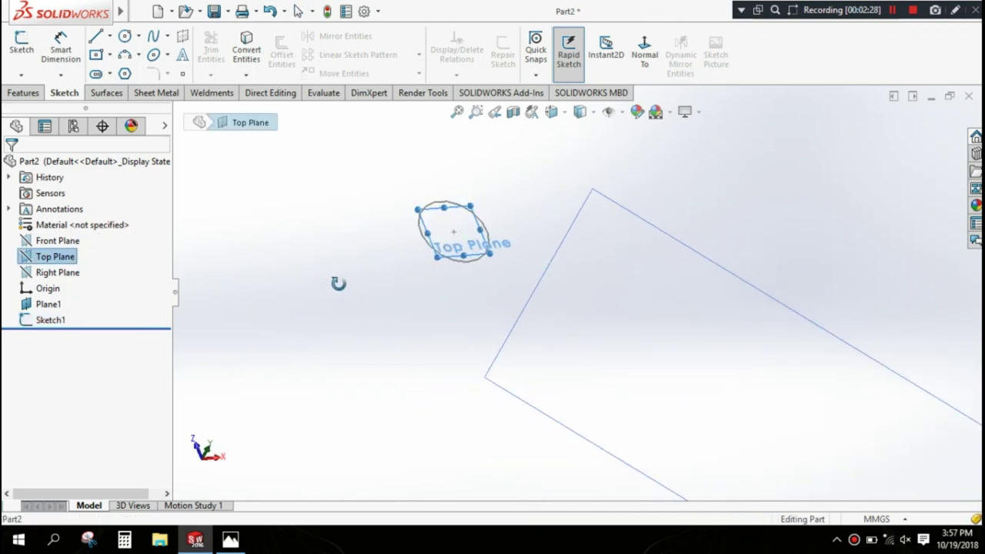
{"action": "left_click", "coordinate": [22, 46]}
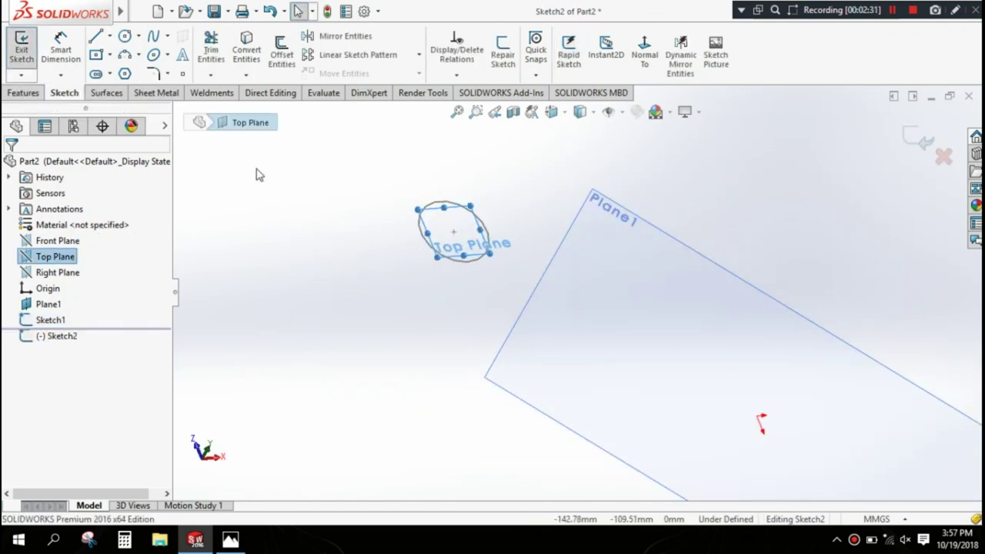
{"action": "left_click", "coordinate": [125, 37]}
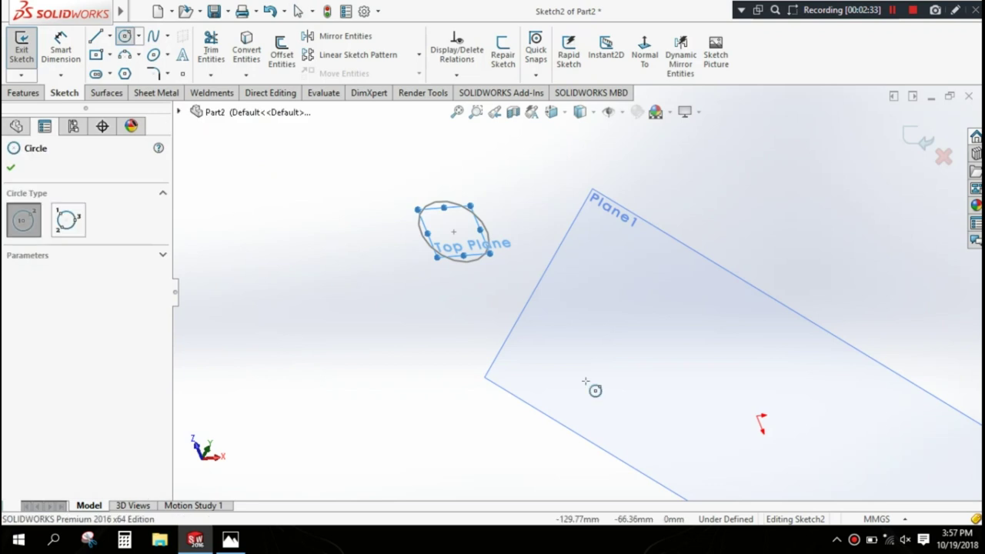
{"action": "left_click", "coordinate": [758, 416]}
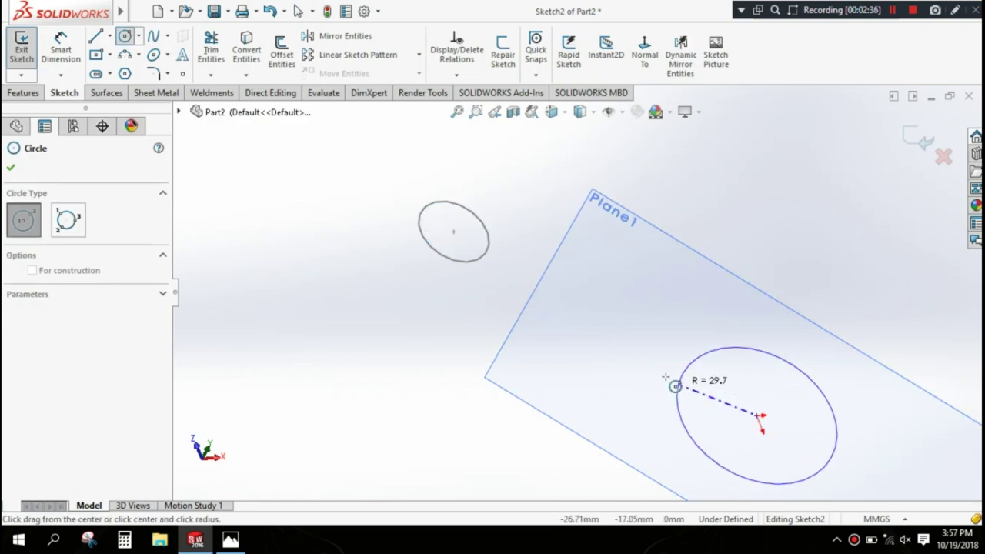
{"action": "left_click", "coordinate": [455, 231]}
{"action": "key", "text": "Escape"}
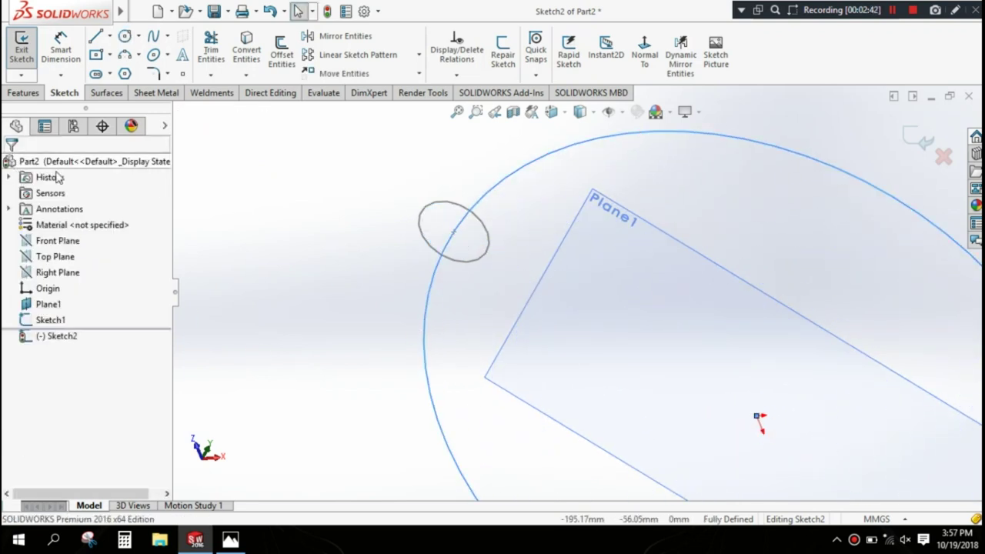
{"action": "key", "text": "z"}
{"action": "middle_click_drag", "start_coordinate": [459, 244], "coordinate": [470, 222]}
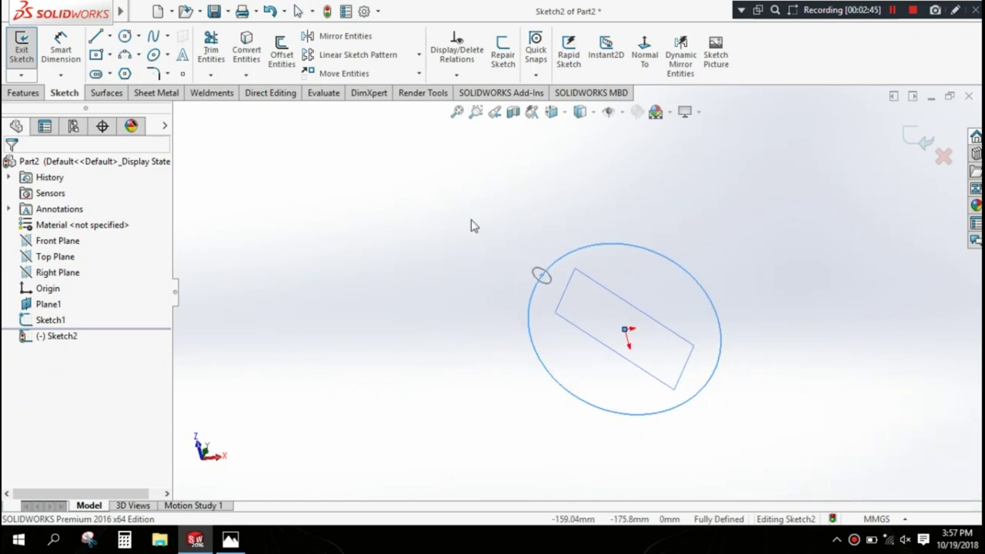
Step: Start a Helix and Spiral curve defined as a Spiral
{"action": "key", "text": "f"}
{"action": "left_click", "coordinate": [23, 92]}
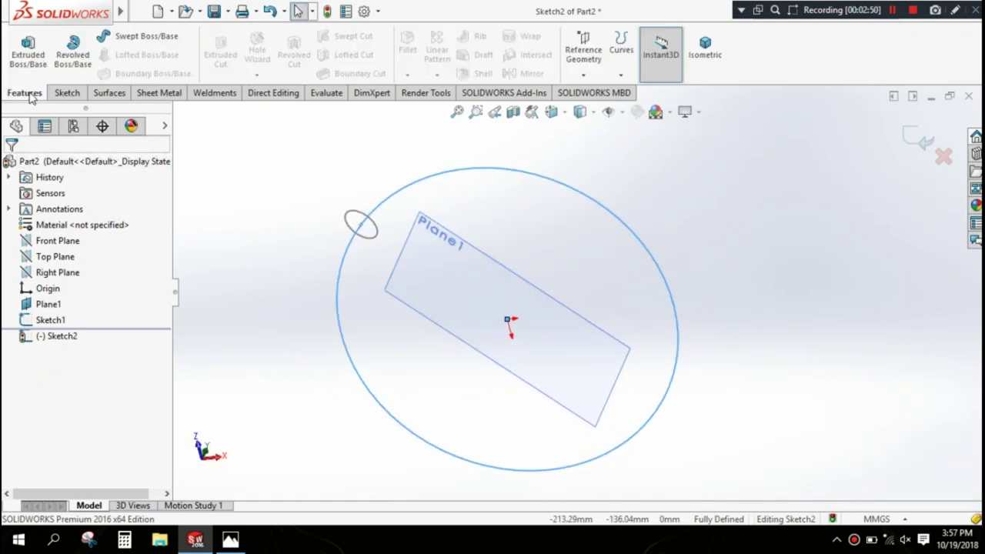
{"action": "left_click", "coordinate": [621, 46]}
{"action": "left_click", "coordinate": [624, 110]}
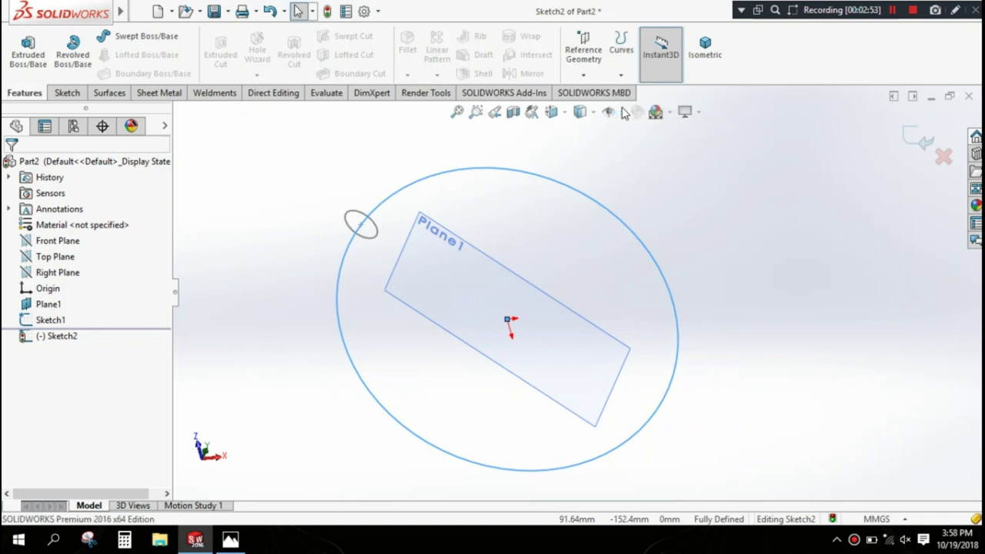
{"action": "left_click", "coordinate": [148, 210]}
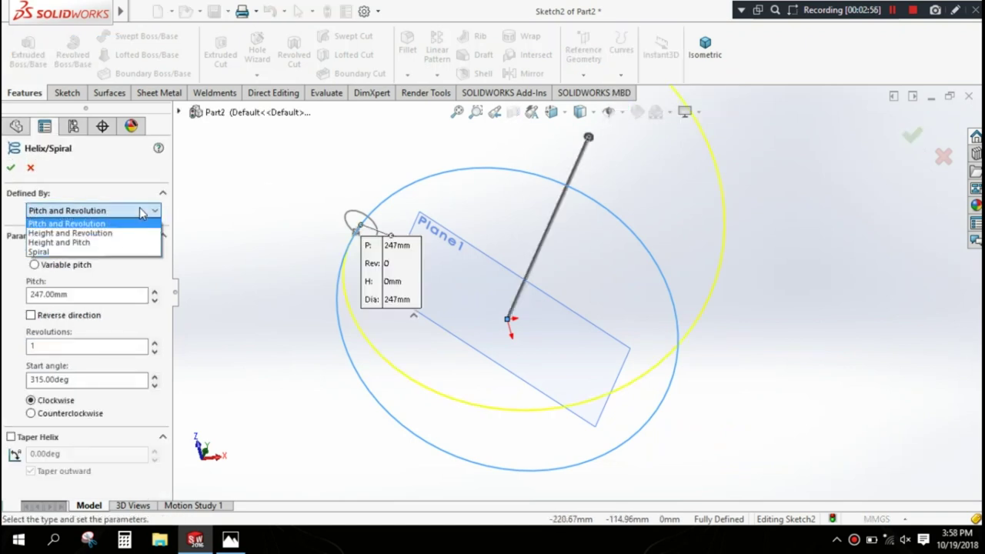
{"action": "left_click", "coordinate": [139, 251]}
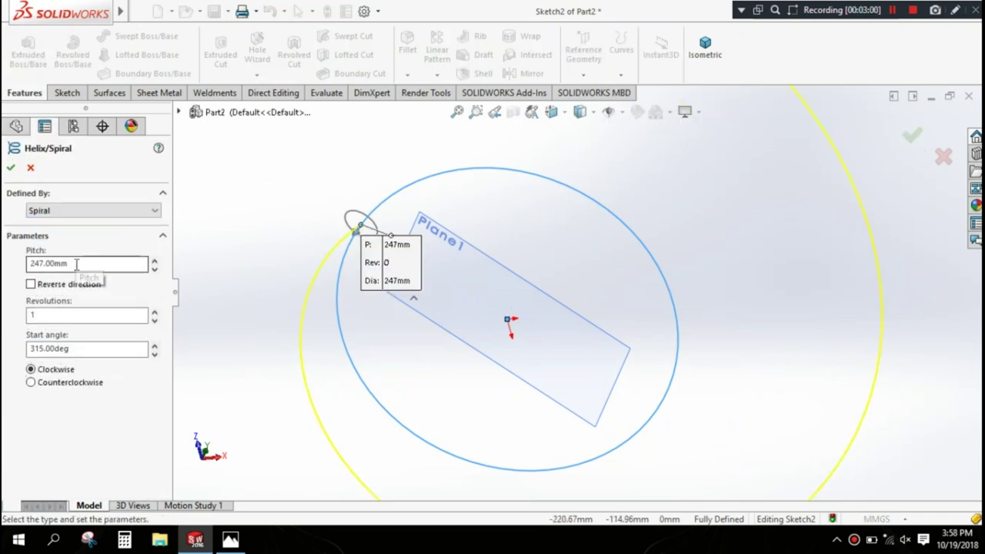
Step: Set the spiral to 28 mm pitch, 0.875 revolutions, counterclockwise, starting at 315°
{"action": "left_click_drag", "start_coordinate": [76, 263], "coordinate": [4, 264]}
{"action": "type", "text": "0.875"}
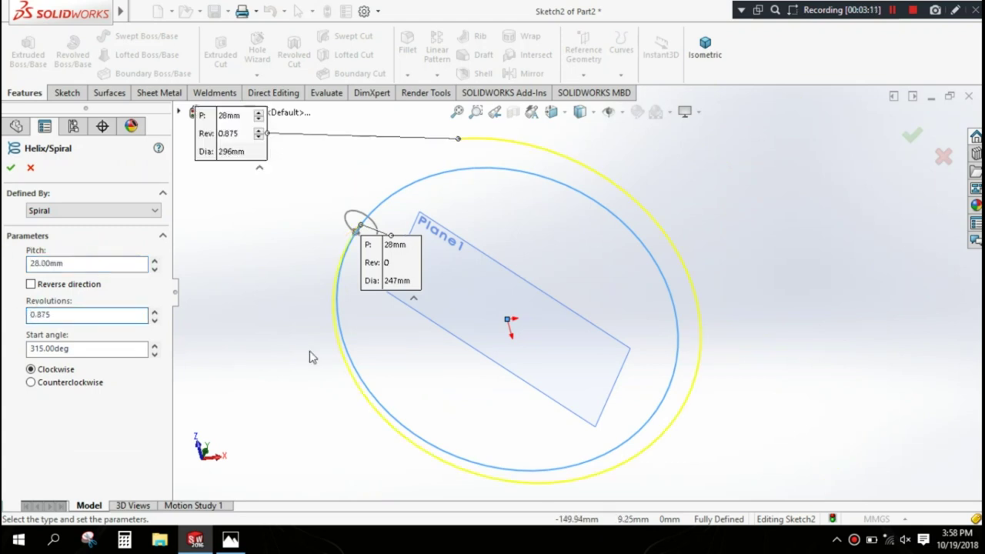
{"action": "mouse_move", "coordinate": [312, 356]}
{"action": "middle_mouse_down"}
{"action": "mouse_move", "coordinate": [341, 352]}
{"action": "mouse_move", "coordinate": [371, 328]}
{"action": "middle_mouse_up"}
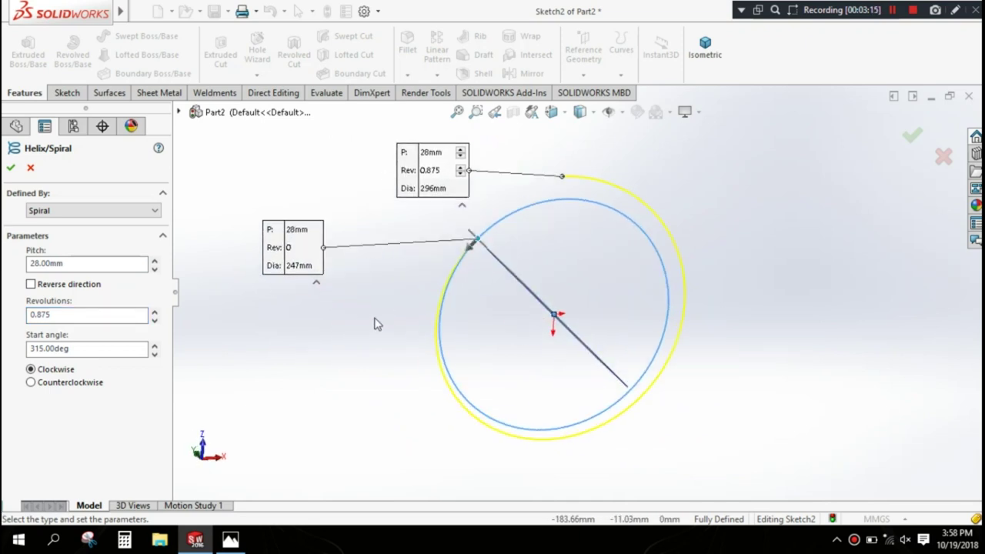
{"action": "left_click", "coordinate": [90, 382]}
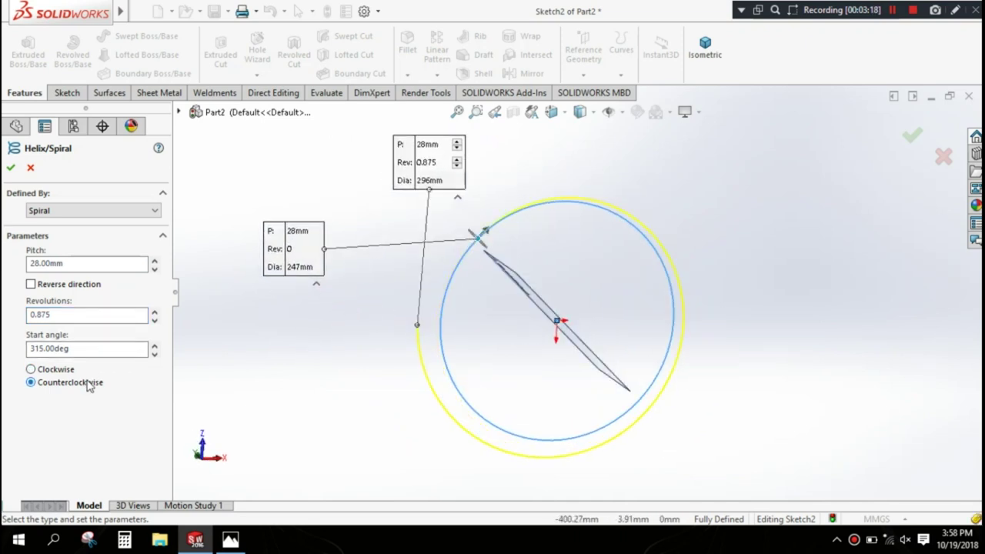
{"action": "scroll", "coordinate": [439, 246], "scroll_direction": "down", "scroll_amount": 2}
{"action": "scroll", "coordinate": [516, 263], "scroll_direction": "down", "scroll_amount": 5}
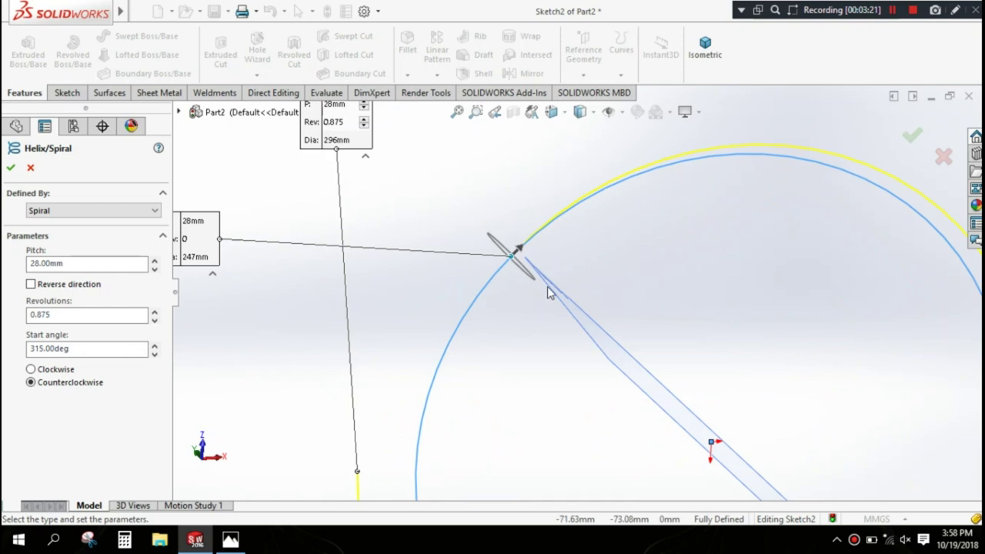
{"action": "mouse_move", "coordinate": [547, 286]}
{"action": "middle_mouse_down"}
{"action": "mouse_move", "coordinate": [527, 308]}
{"action": "mouse_move", "coordinate": [504, 306]}
{"action": "middle_mouse_up"}
{"action": "left_click", "coordinate": [11, 168]}
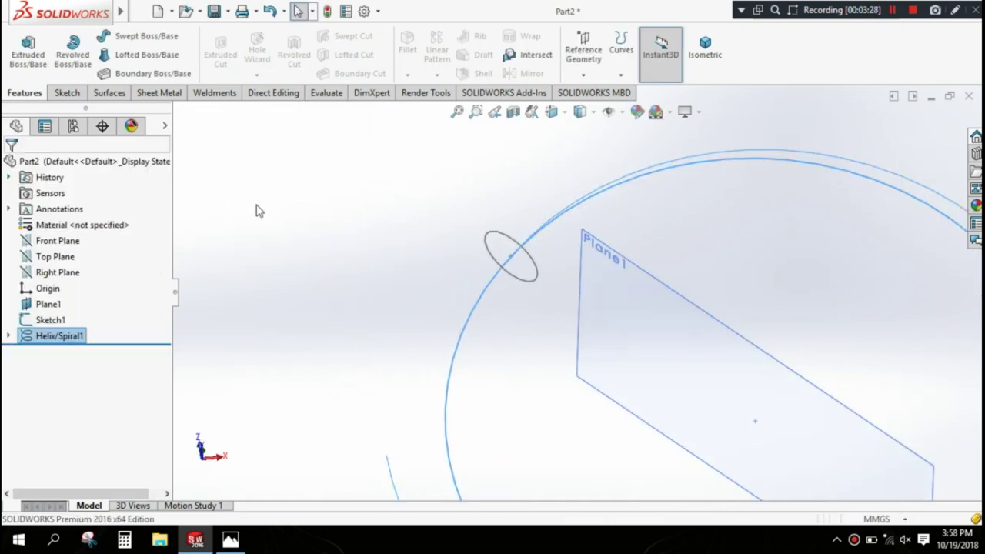
Step: Sweep the Sketch1 circle along Helix/Spiral1 into a solid open ring
{"action": "left_click", "coordinate": [160, 40]}
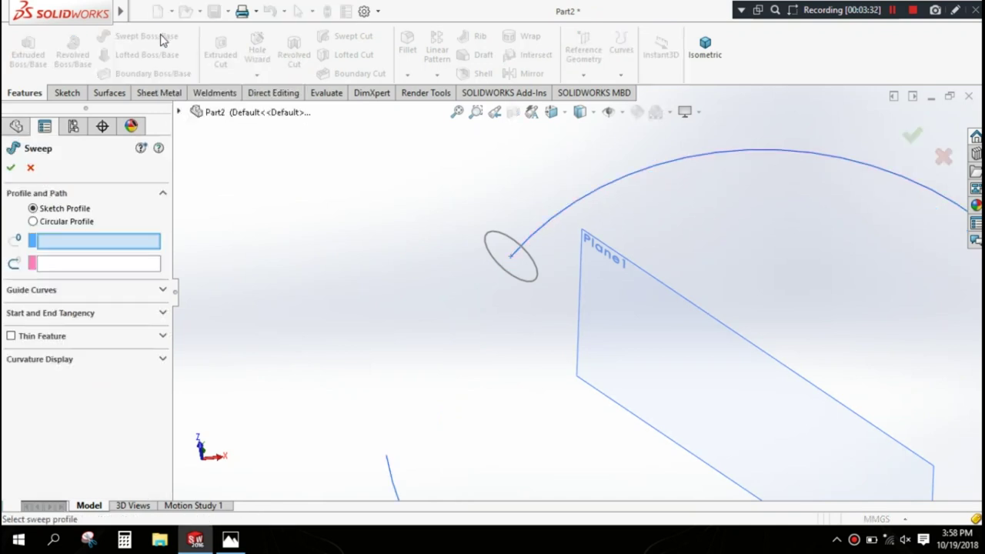
{"action": "left_click", "coordinate": [487, 249]}
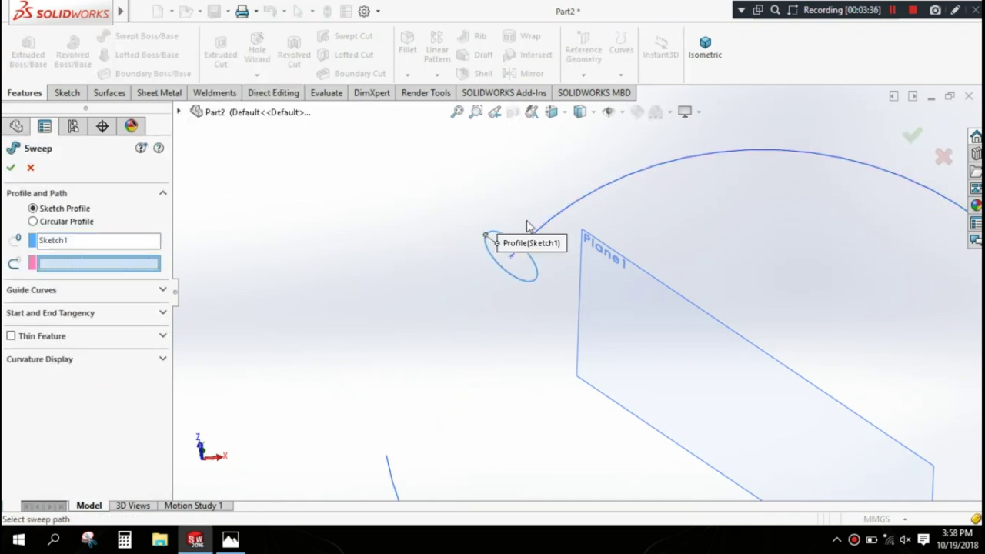
{"action": "left_click", "coordinate": [560, 211]}
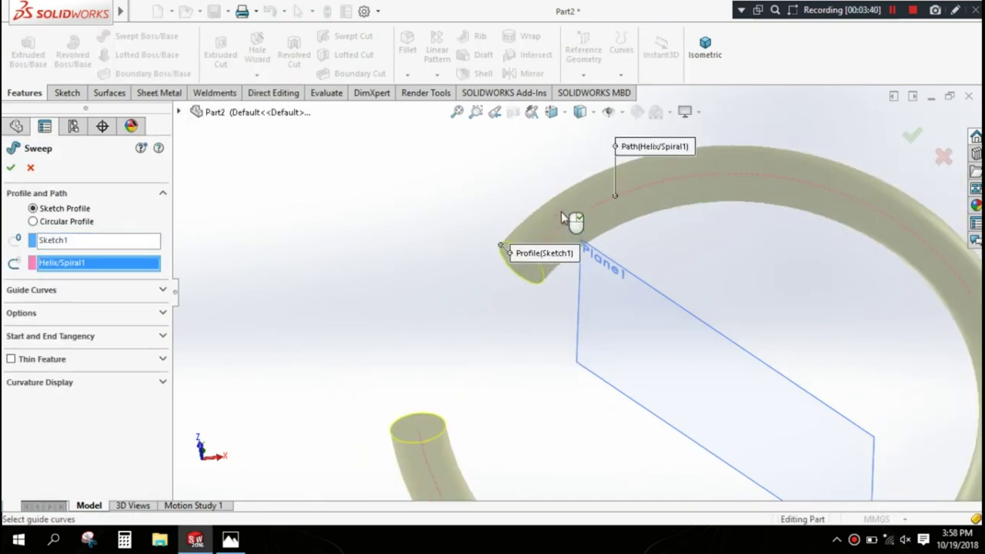
{"action": "scroll", "coordinate": [567, 218], "scroll_direction": "up", "scroll_amount": 3}
{"action": "mouse_move", "coordinate": [567, 217]}
{"action": "middle_mouse_down"}
{"action": "mouse_move", "coordinate": [727, 212]}
{"action": "mouse_move", "coordinate": [611, 193]}
{"action": "mouse_move", "coordinate": [714, 343]}
{"action": "middle_mouse_up"}
{"action": "scroll", "coordinate": [699, 330], "scroll_direction": "down", "scroll_amount": 2}
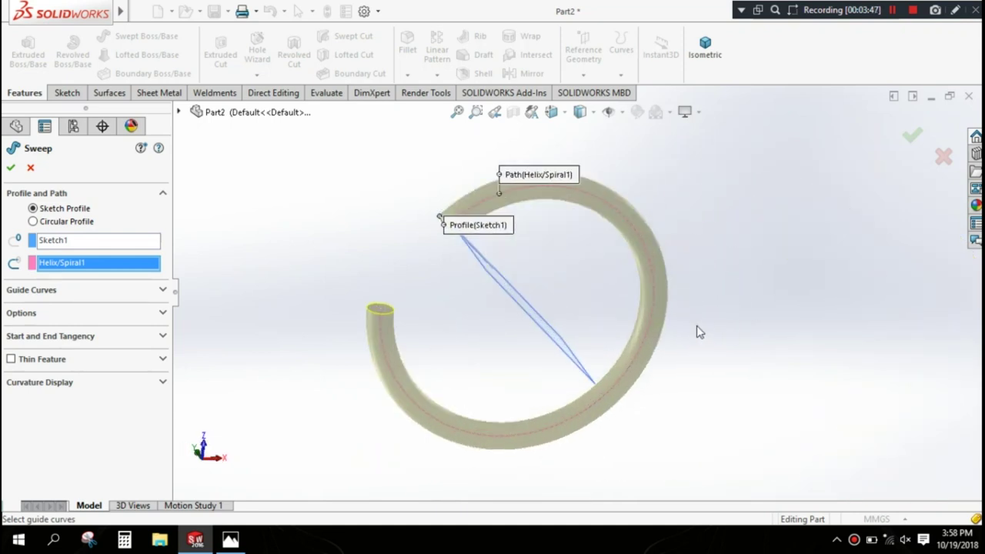
{"action": "scroll", "coordinate": [477, 277], "scroll_direction": "down", "scroll_amount": 2}
{"action": "mouse_move", "coordinate": [477, 277]}
{"action": "middle_mouse_down"}
{"action": "mouse_move", "coordinate": [567, 279]}
{"action": "mouse_move", "coordinate": [585, 291]}
{"action": "middle_mouse_up"}
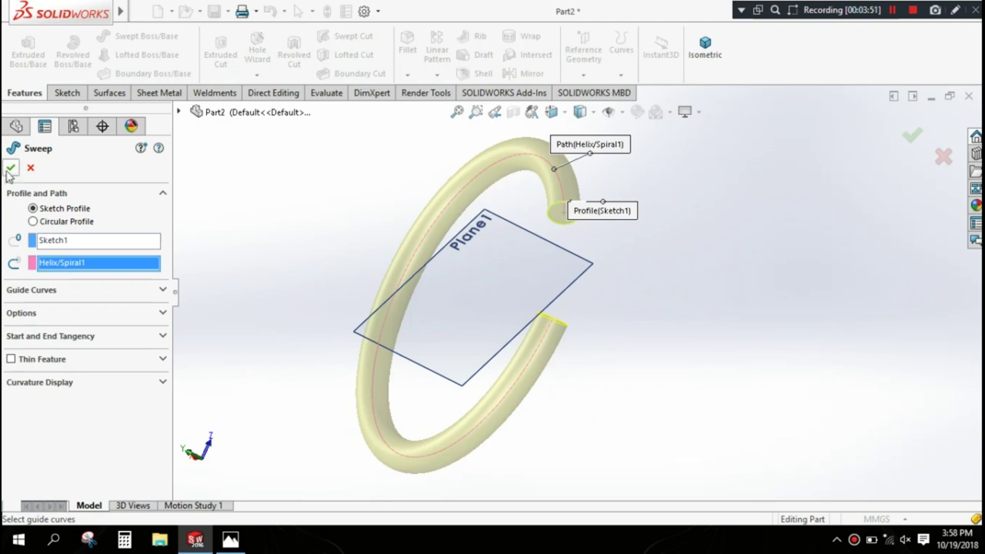
{"action": "key", "text": "Return"}
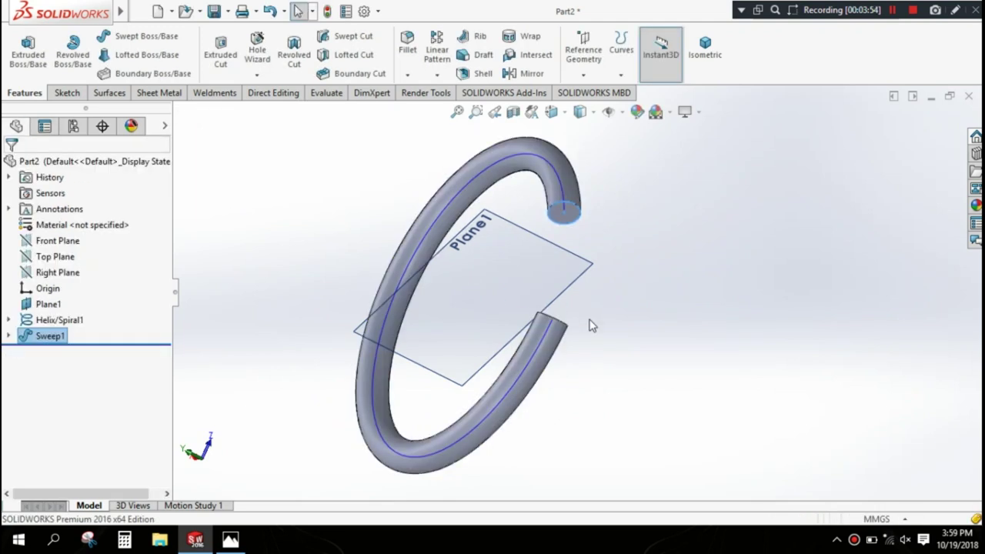
{"action": "mouse_move", "coordinate": [644, 320]}
{"action": "middle_mouse_down"}
{"action": "mouse_move", "coordinate": [577, 208]}
{"action": "mouse_move", "coordinate": [560, 301]}
{"action": "middle_mouse_up"}
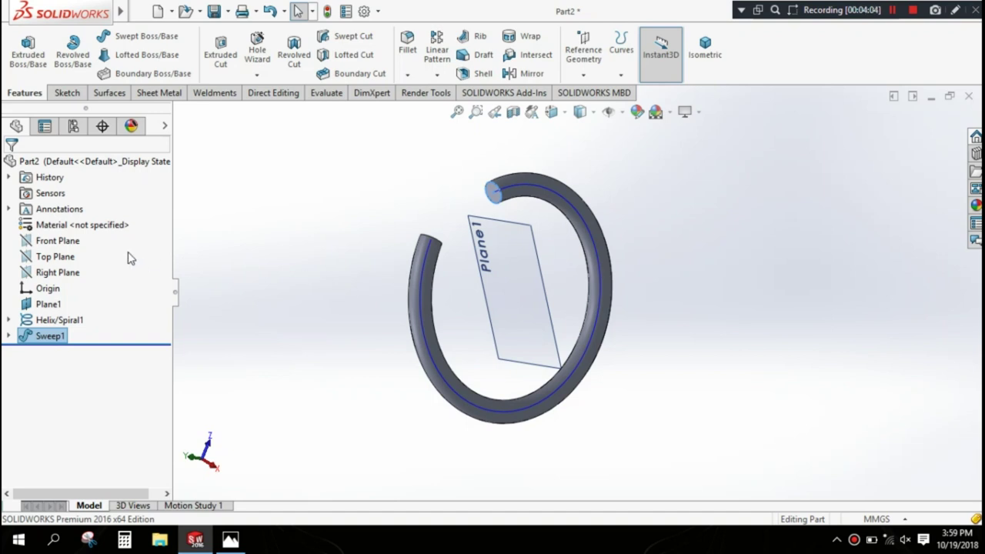
Step: Start a sketch on Right Plane and switch to a side view of the model
{"action": "left_click", "coordinate": [76, 277]}
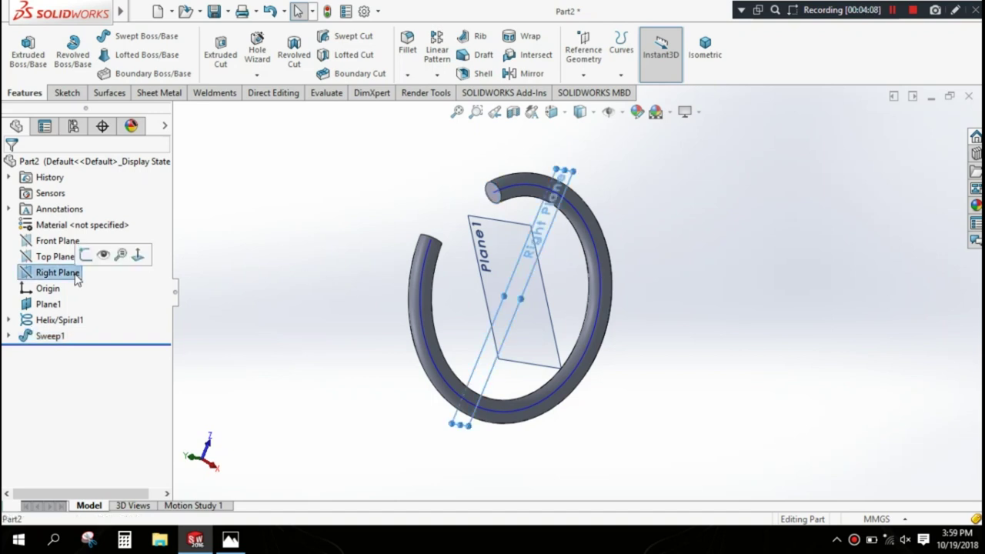
{"action": "left_click", "coordinate": [84, 255]}
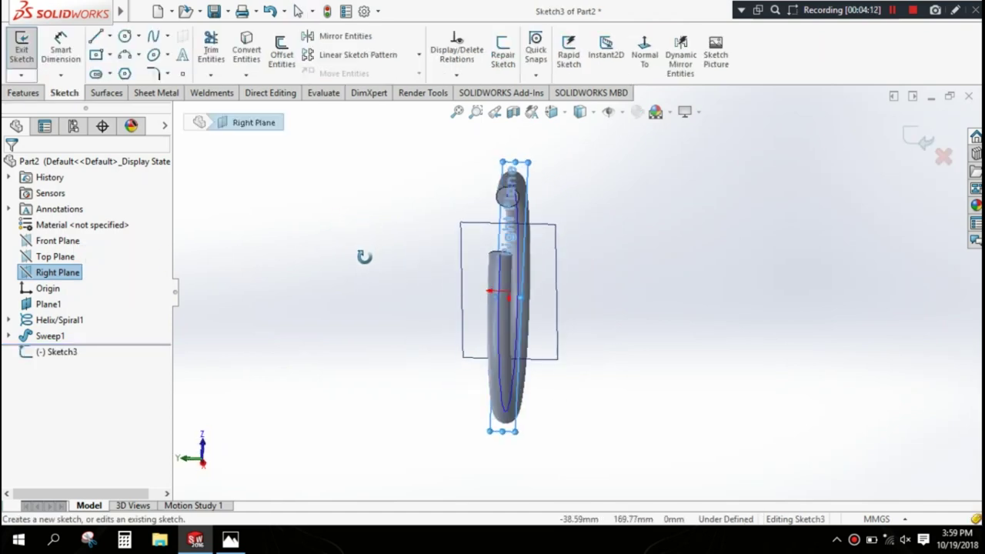
{"action": "middle_click_drag", "start_coordinate": [364, 256], "coordinate": [528, 268]}
{"action": "key", "text": "space"}
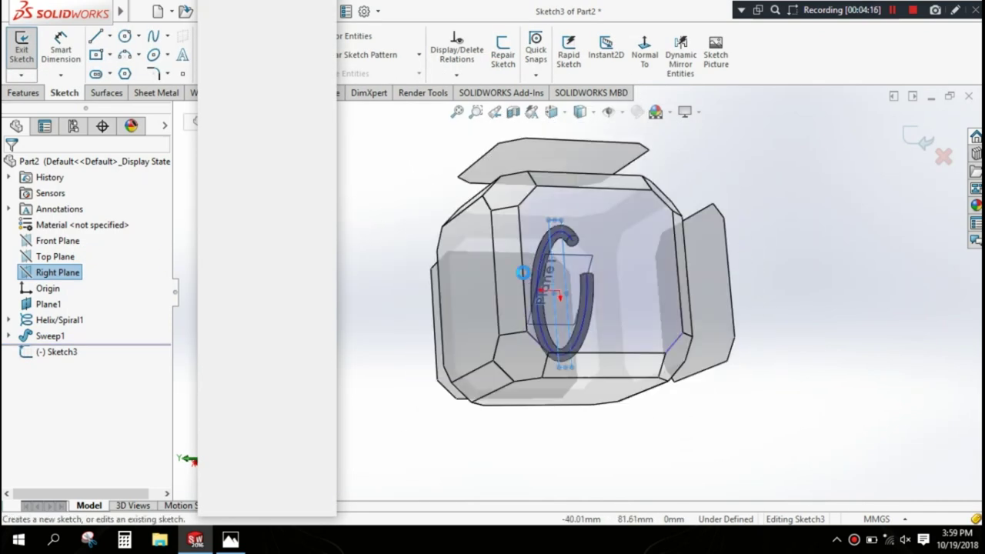
{"action": "left_click", "coordinate": [523, 272]}
{"action": "scroll", "coordinate": [576, 108], "scroll_direction": "down", "scroll_amount": 3}
{"action": "scroll", "coordinate": [556, 167], "scroll_direction": "down", "scroll_amount": 3}
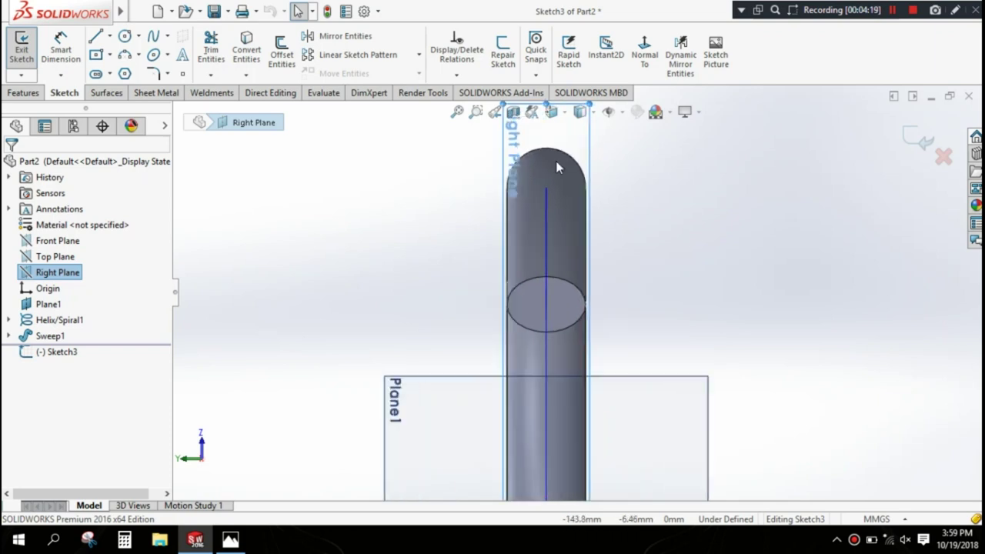
{"action": "scroll", "coordinate": [558, 168], "scroll_direction": "down", "scroll_amount": 2}
Step: Draw a circle around the top end of the swept tube
{"action": "left_click", "coordinate": [124, 36]}
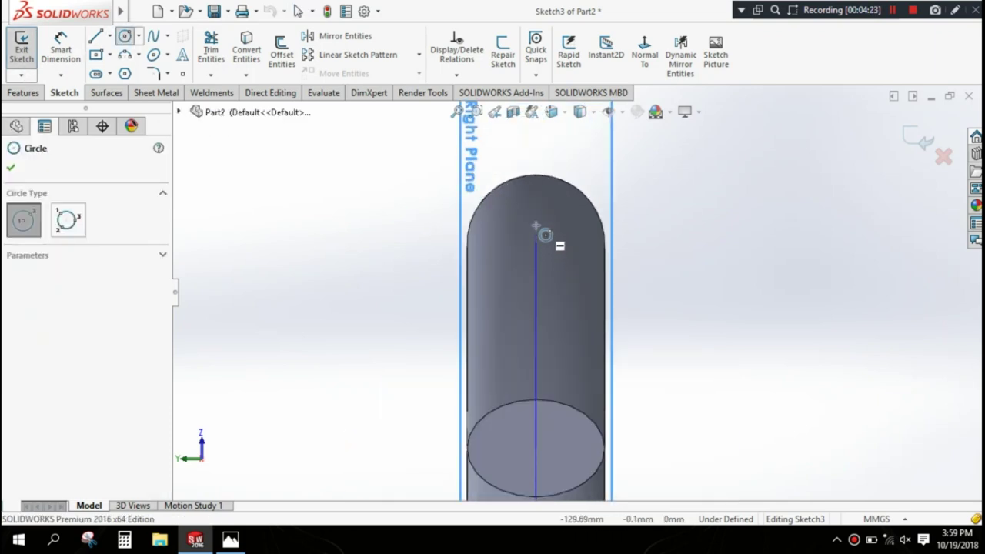
{"action": "left_click", "coordinate": [536, 213]}
{"action": "left_click", "coordinate": [637, 202]}
{"action": "scroll", "coordinate": [620, 210], "scroll_direction": "up", "scroll_amount": 2}
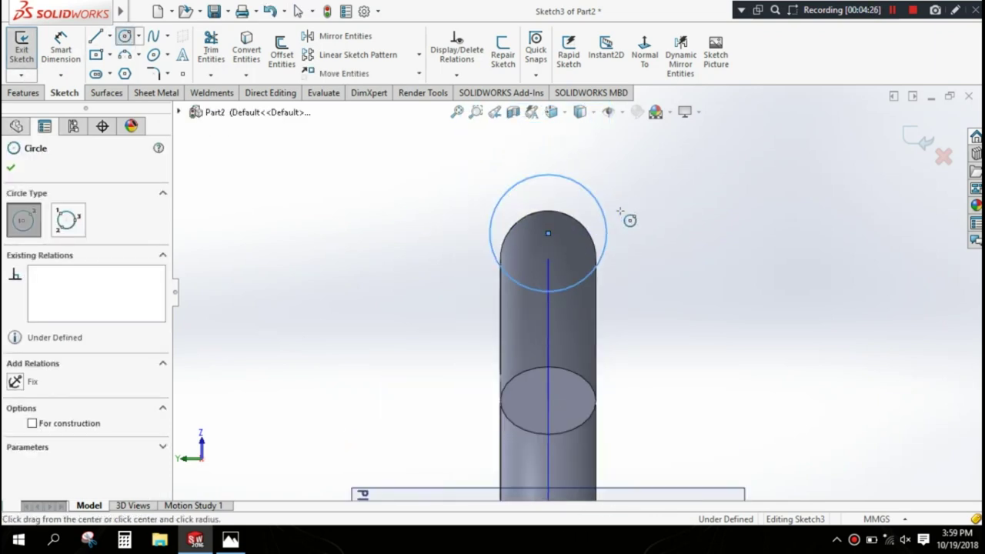
{"action": "scroll", "coordinate": [620, 210], "scroll_direction": "up", "scroll_amount": 2}
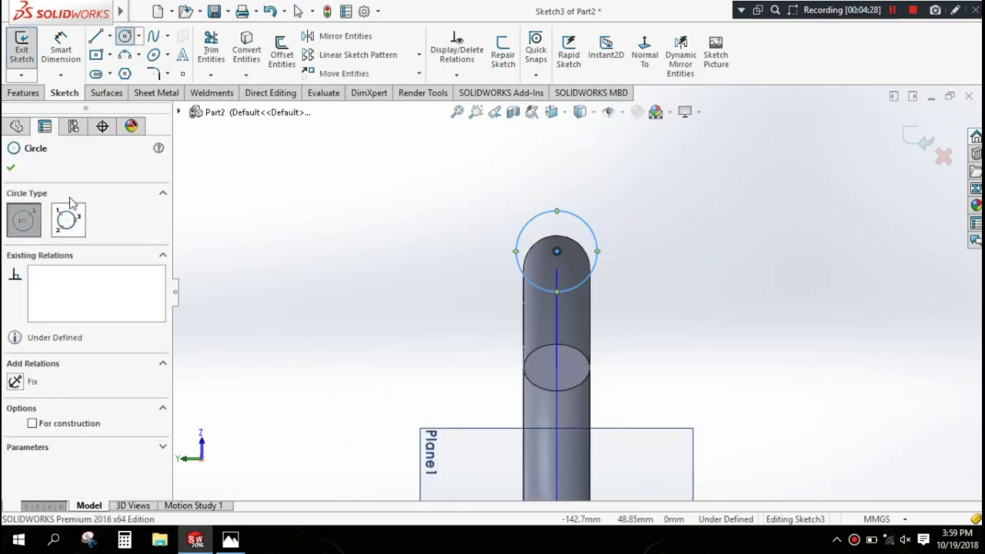
Step: Dimension the top circle's diameter to 31 mm
{"action": "left_click", "coordinate": [60, 49]}
{"action": "left_click", "coordinate": [586, 223]}
{"action": "left_click", "coordinate": [554, 183]}
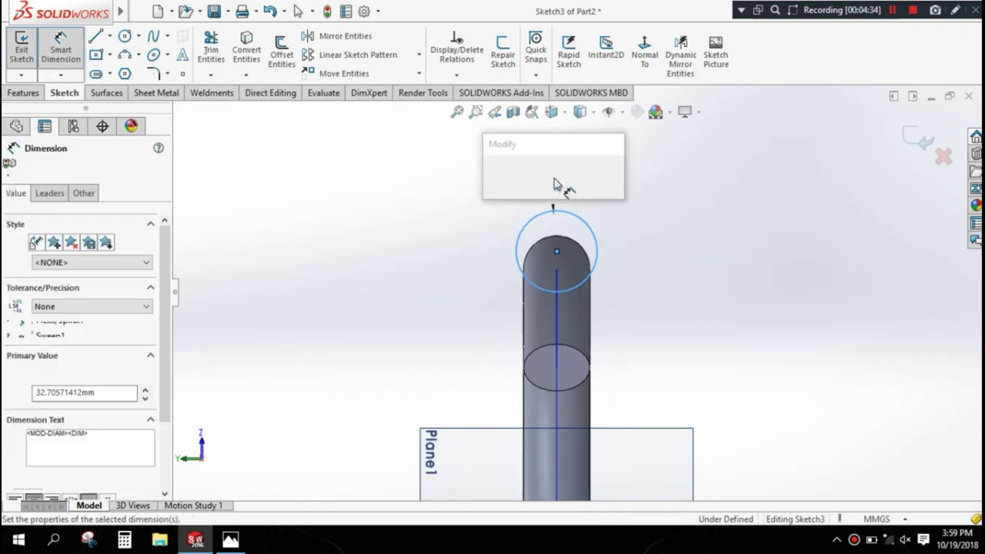
{"action": "type", "text": "31"}
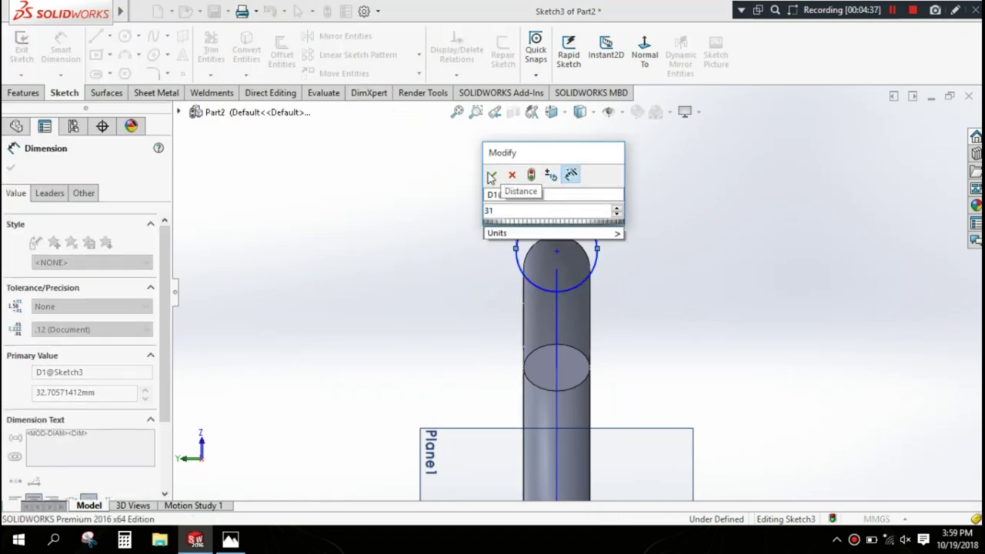
{"action": "left_click", "coordinate": [490, 177]}
{"action": "scroll", "coordinate": [542, 288], "scroll_direction": "up", "scroll_amount": 3}
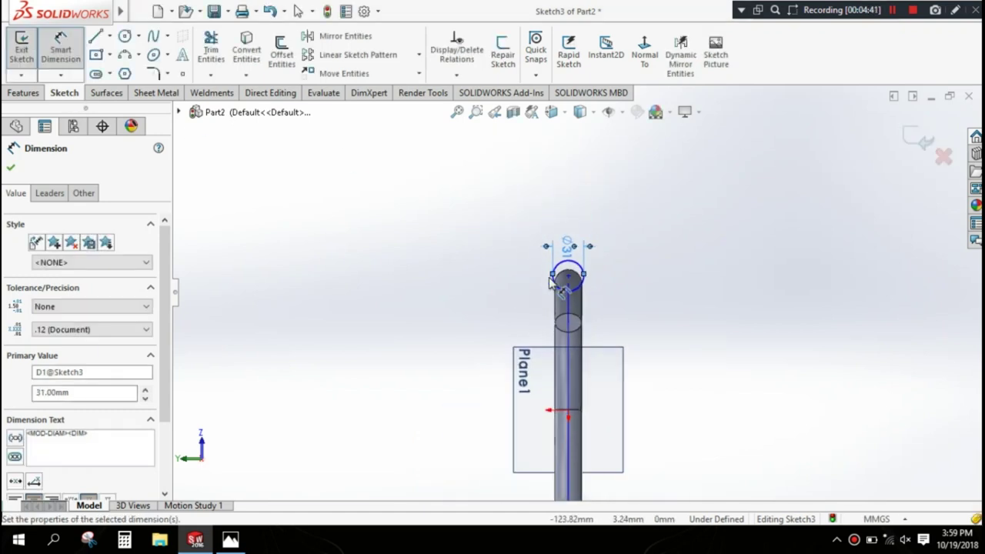
{"action": "scroll", "coordinate": [565, 400], "scroll_direction": "down", "scroll_amount": 2}
{"action": "left_click", "coordinate": [553, 395]}
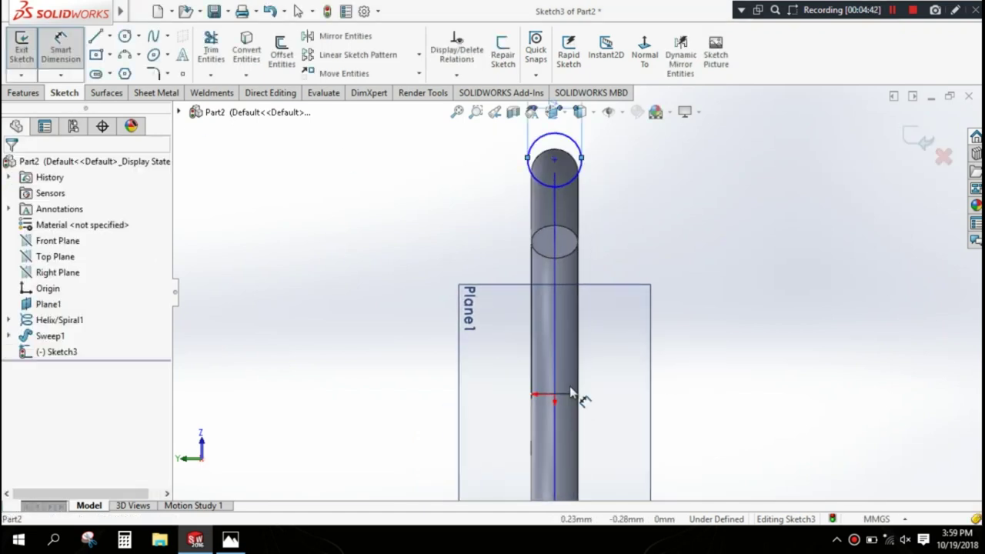
Step: Dimension the top circle's centre 127 mm vertically from the origin
{"action": "left_click", "coordinate": [554, 161]}
{"action": "left_click", "coordinate": [702, 254]}
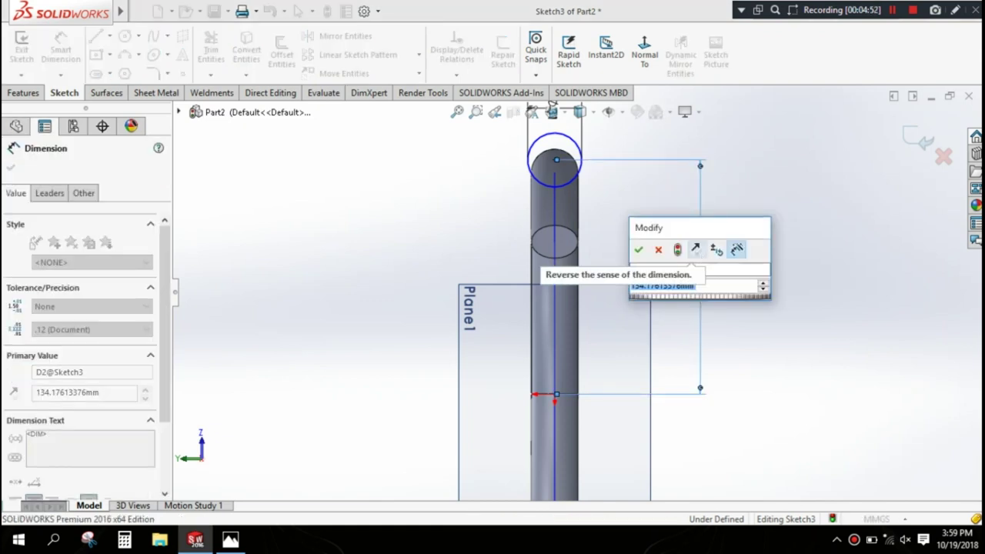
{"action": "type", "text": "127"}
{"action": "left_click", "coordinate": [638, 250]}
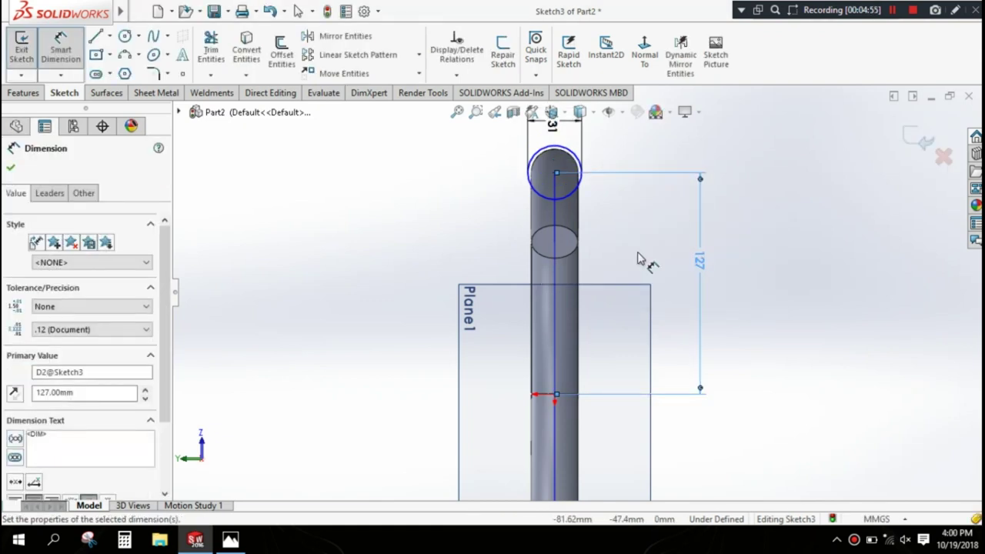
Step: Draw a second circle centred on the sketch line's bottom end
{"action": "key", "text": "f"}
{"action": "left_click", "coordinate": [13, 168]}
{"action": "left_click", "coordinate": [125, 36]}
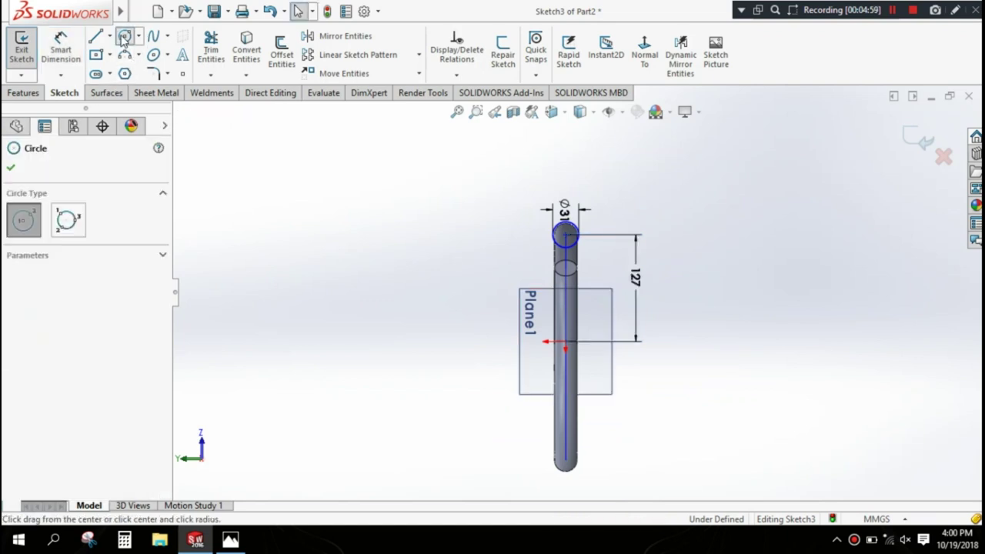
{"action": "scroll", "coordinate": [577, 462], "scroll_direction": "down", "scroll_amount": 3}
{"action": "scroll", "coordinate": [554, 421], "scroll_direction": "down", "scroll_amount": 3}
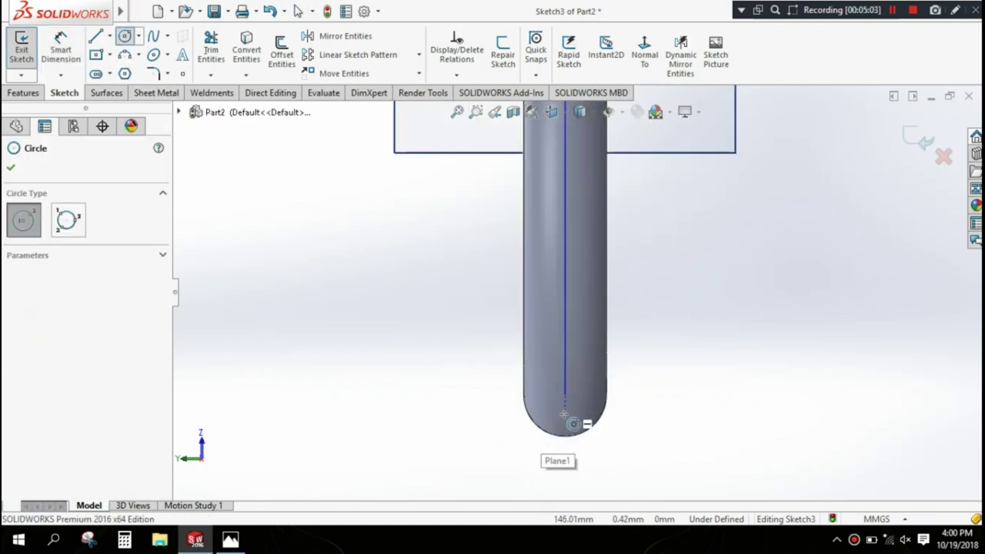
{"action": "left_click", "coordinate": [565, 416]}
{"action": "left_click", "coordinate": [608, 416]}
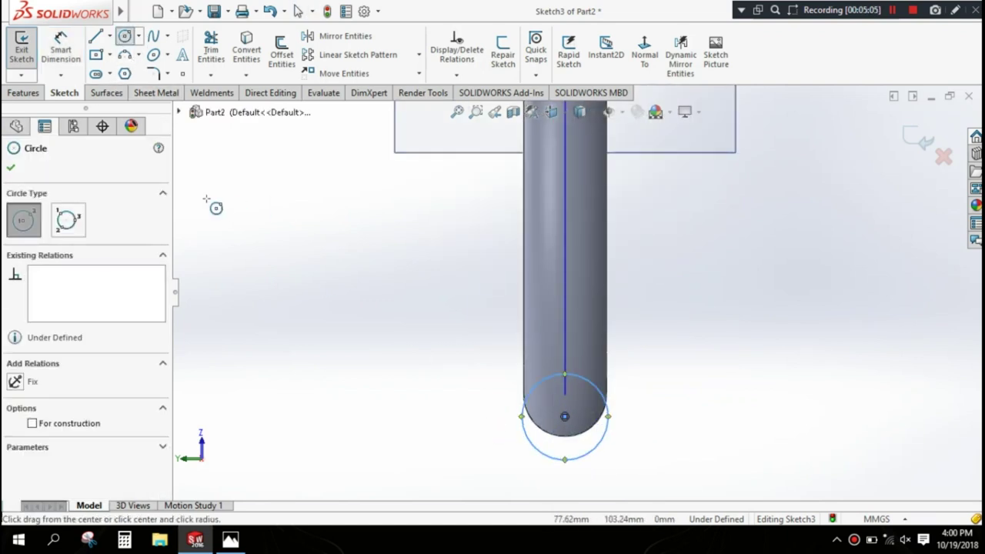
{"action": "left_click", "coordinate": [13, 168]}
Step: Dimension the bottom circle's diameter to 48 mm
{"action": "left_click", "coordinate": [61, 48]}
{"action": "left_click", "coordinate": [607, 423]}
{"action": "left_click", "coordinate": [654, 419]}
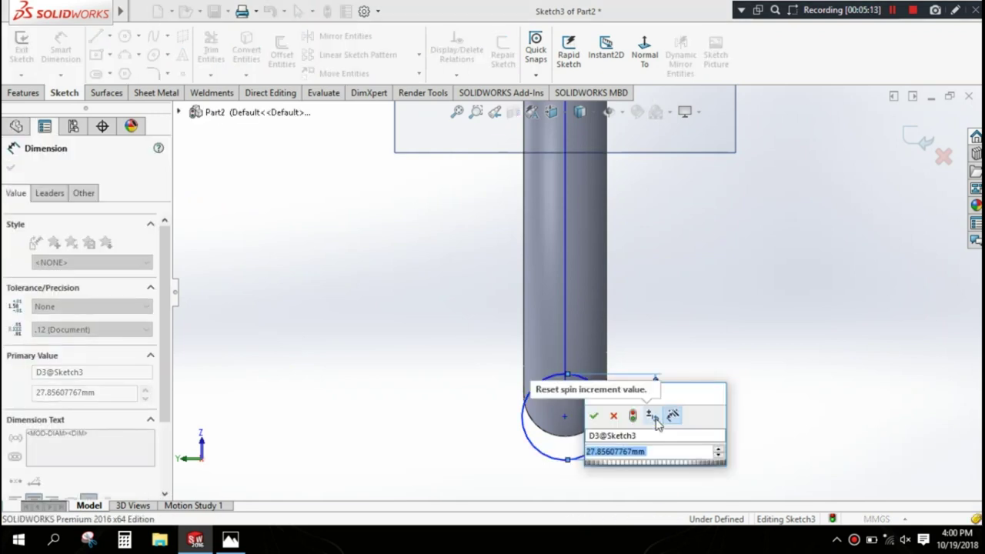
{"action": "type", "text": "48"}
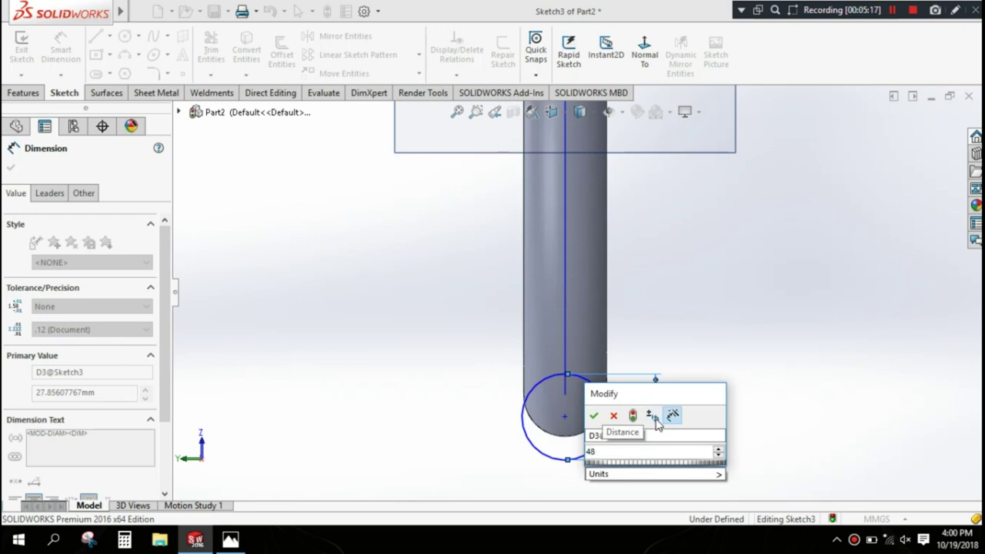
{"action": "left_click", "coordinate": [593, 416]}
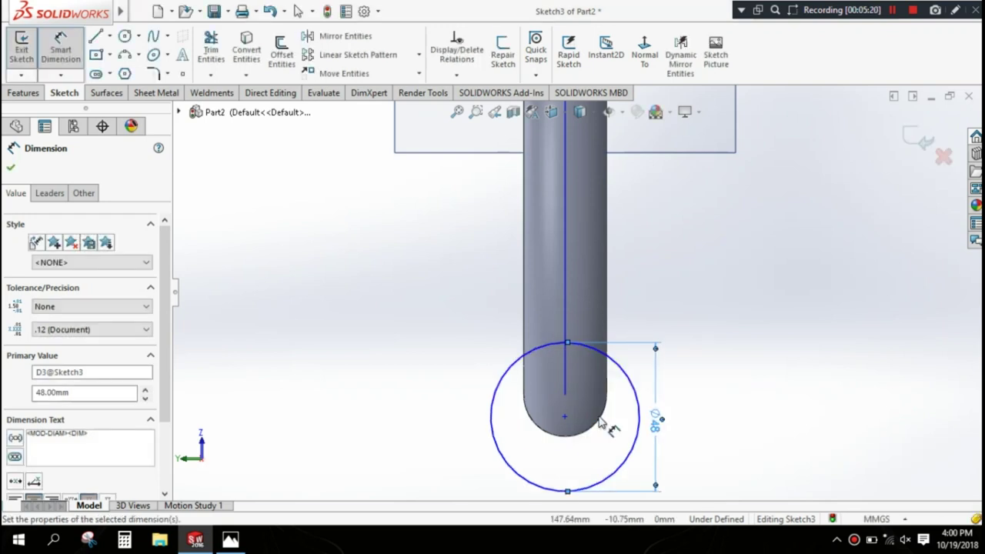
Step: Dimension the bottom circle's centre 141 mm vertically from the origin
{"action": "left_click", "coordinate": [569, 420]}
{"action": "scroll", "coordinate": [589, 310], "scroll_direction": "up", "scroll_amount": 1}
{"action": "scroll", "coordinate": [583, 233], "scroll_direction": "up", "scroll_amount": 3}
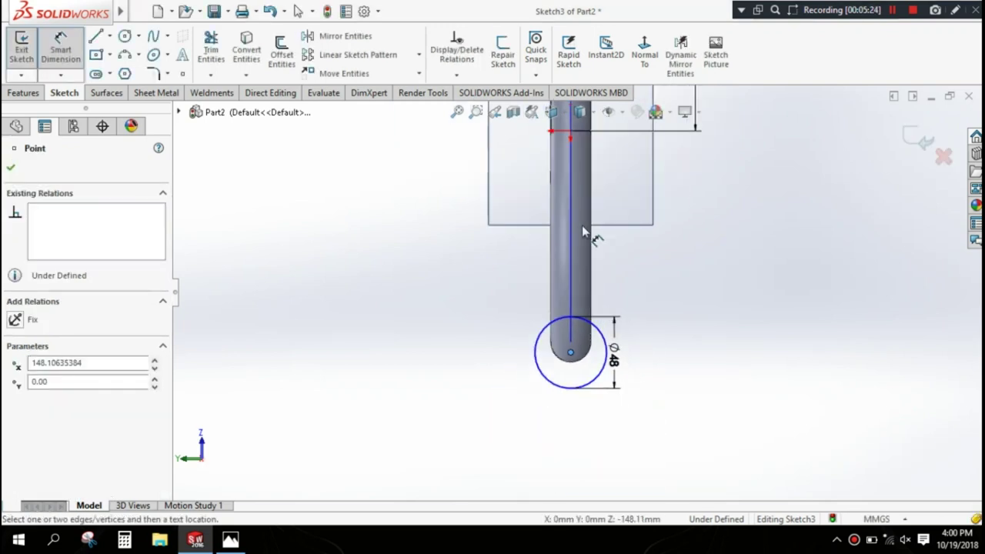
{"action": "left_click", "coordinate": [570, 132]}
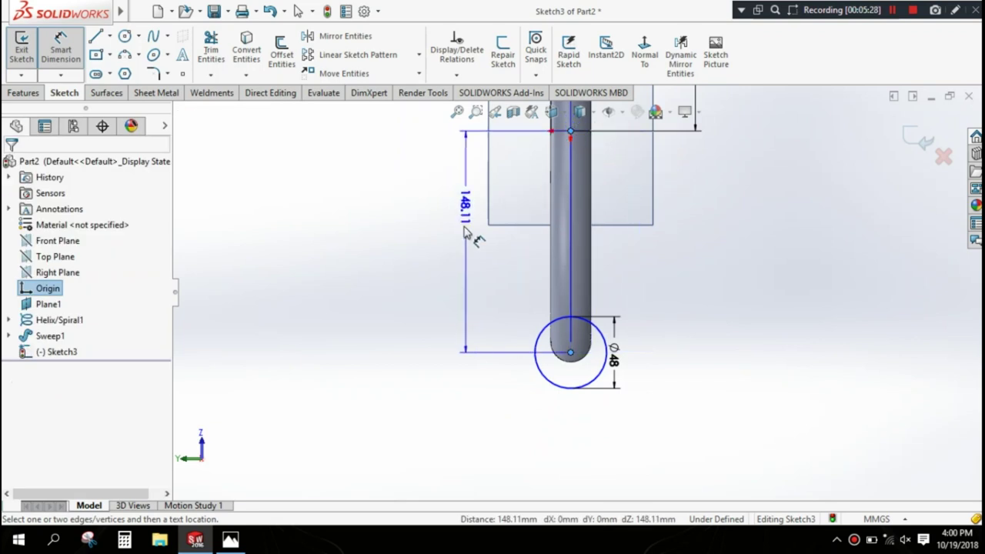
{"action": "left_click", "coordinate": [464, 233]}
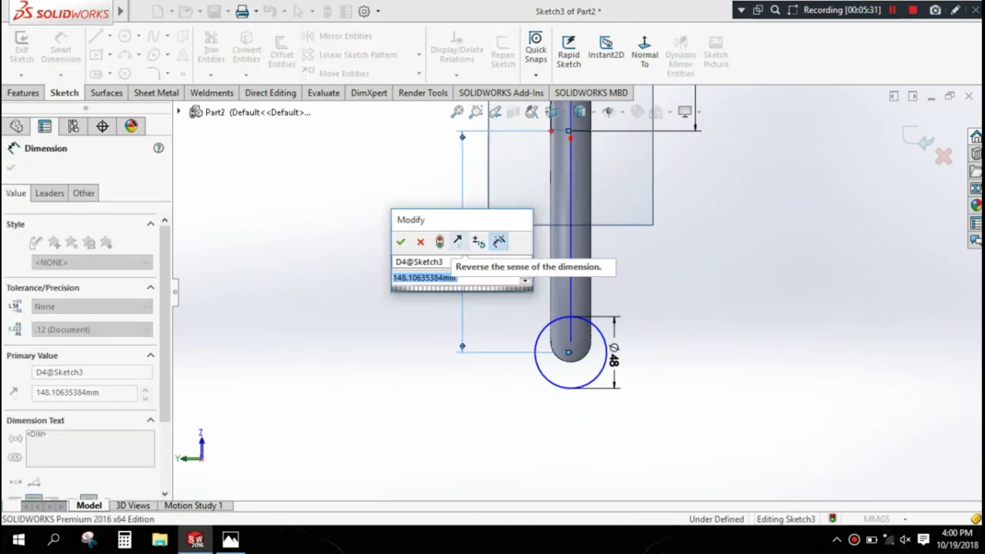
{"action": "type", "text": "141"}
{"action": "left_click", "coordinate": [403, 244]}
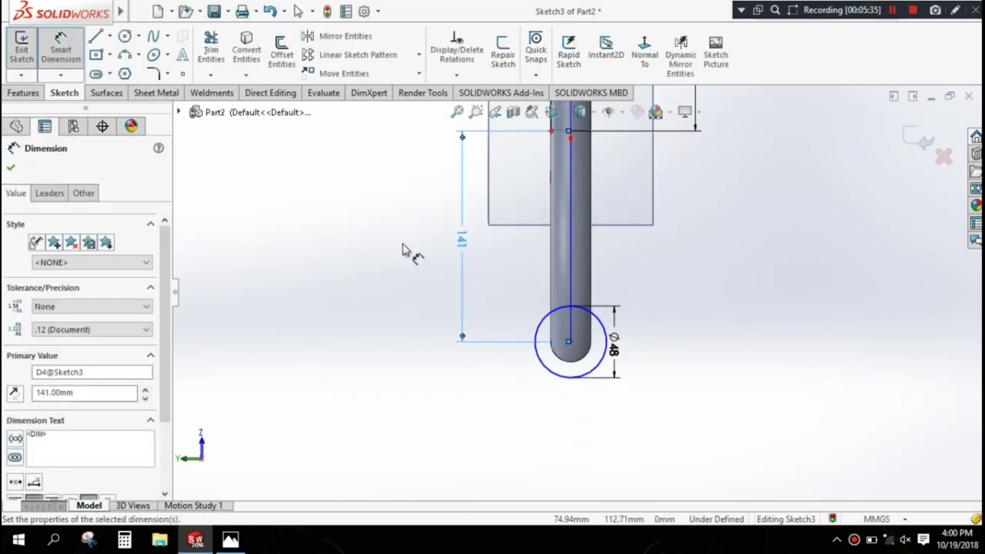
{"action": "left_click", "coordinate": [11, 168]}
{"action": "scroll", "coordinate": [580, 296], "scroll_direction": "up", "scroll_amount": 3}
{"action": "scroll", "coordinate": [593, 154], "scroll_direction": "down", "scroll_amount": 2}
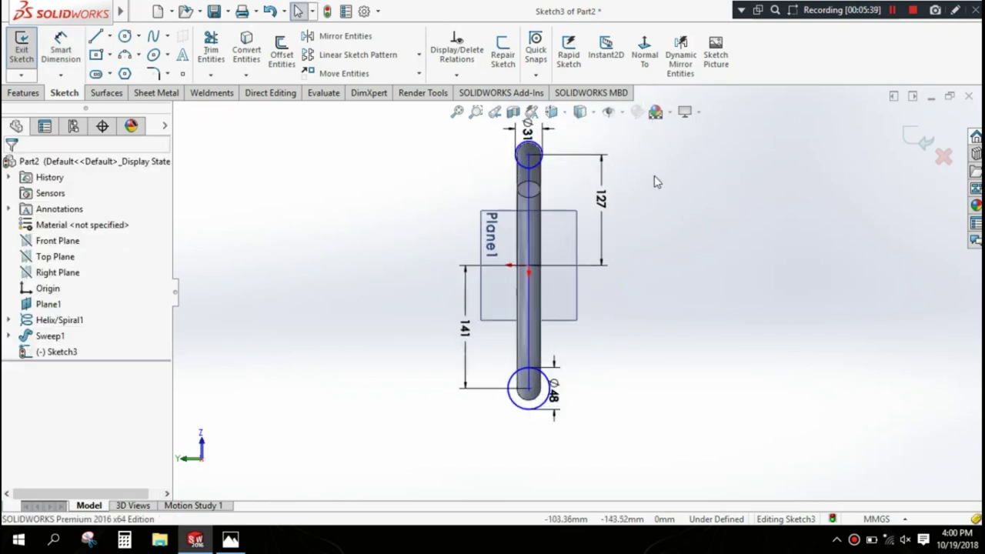
{"action": "scroll", "coordinate": [539, 158], "scroll_direction": "down", "scroll_amount": 2}
Step: Review the Ø31 dimension, exit Sketch3 and select Front Plane
{"action": "left_click", "coordinate": [543, 149]}
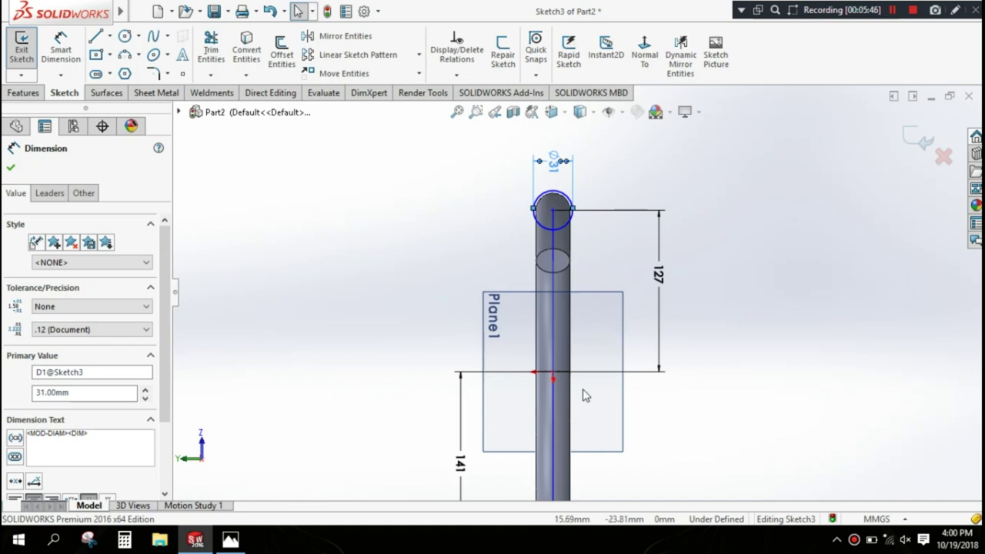
{"action": "scroll", "coordinate": [585, 348], "scroll_direction": "up", "scroll_amount": 2}
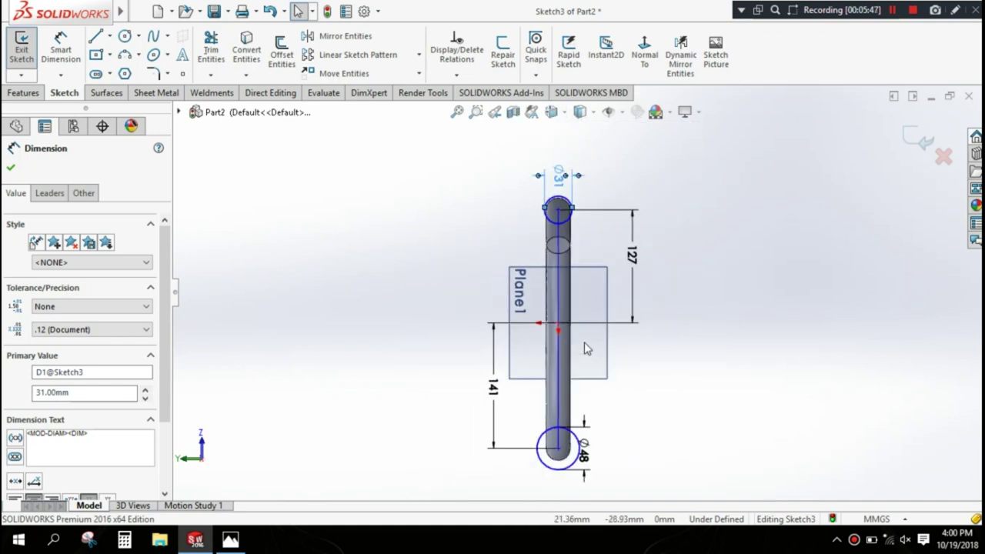
{"action": "left_click", "coordinate": [10, 169]}
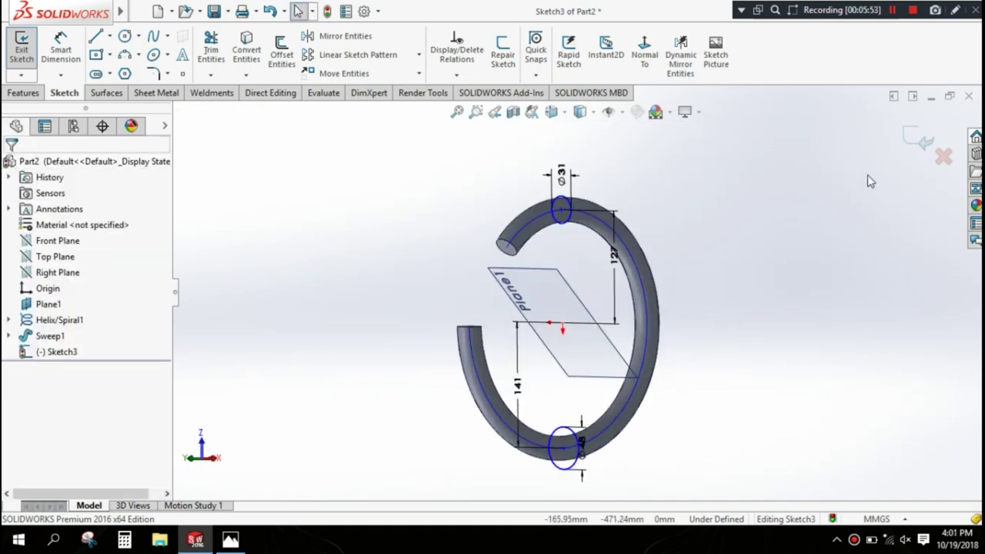
{"action": "left_click", "coordinate": [916, 146]}
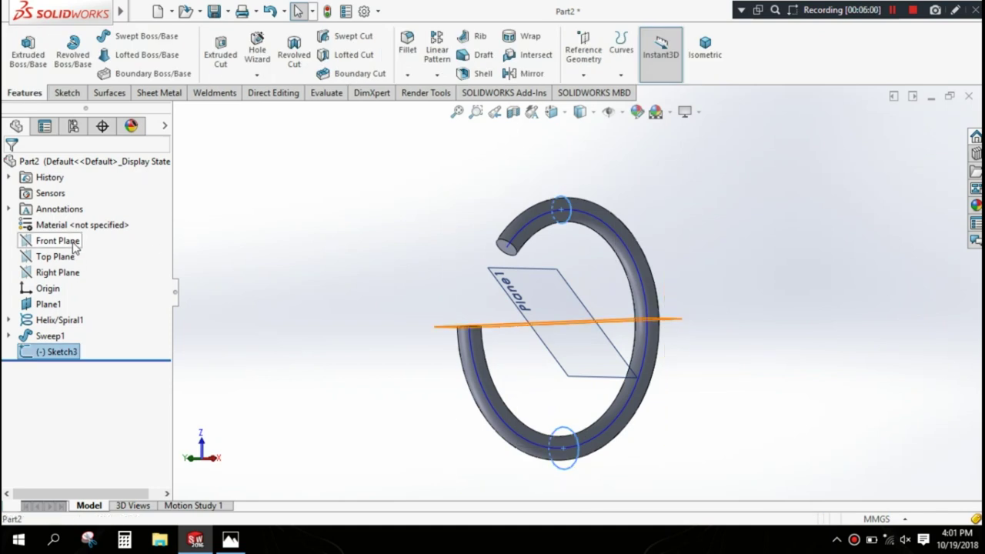
{"action": "left_click", "coordinate": [57, 241]}
{"action": "middle_click_drag", "start_coordinate": [369, 260], "coordinate": [362, 344]}
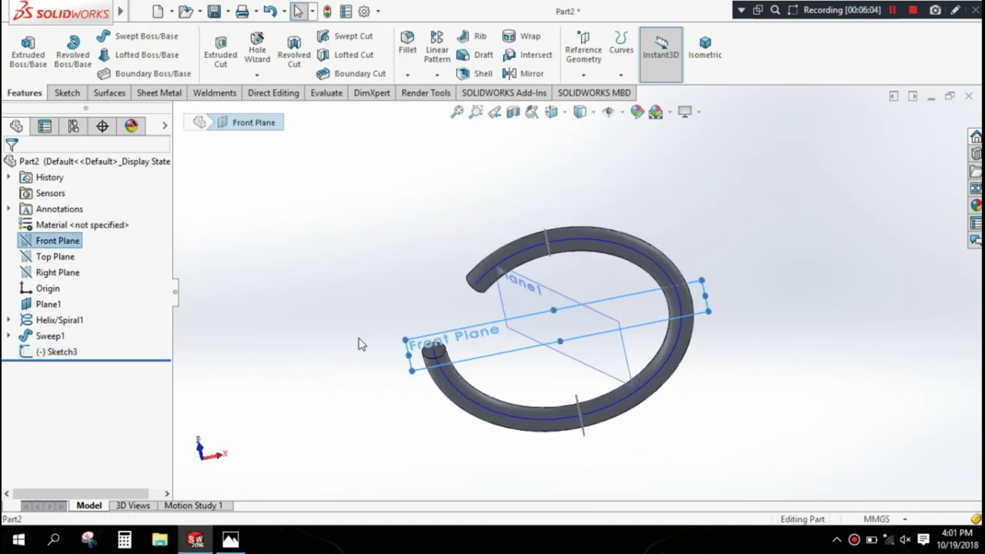
Step: Start a new sketch on Front Plane and view it Normal To
{"action": "left_click", "coordinate": [67, 92]}
{"action": "left_click", "coordinate": [21, 45]}
{"action": "middle_click_drag", "start_coordinate": [564, 165], "coordinate": [579, 306]}
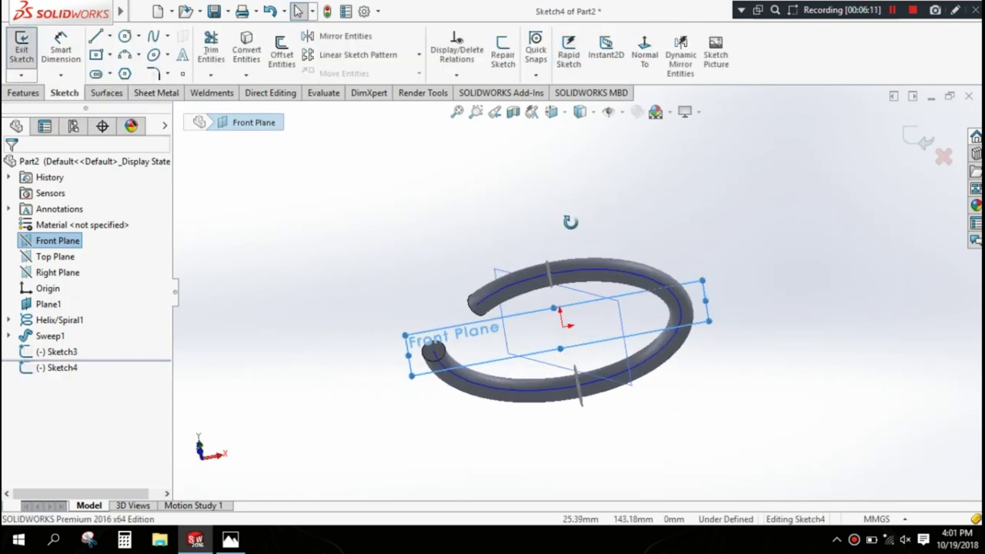
{"action": "key", "text": "space"}
{"action": "left_click", "coordinate": [579, 306]}
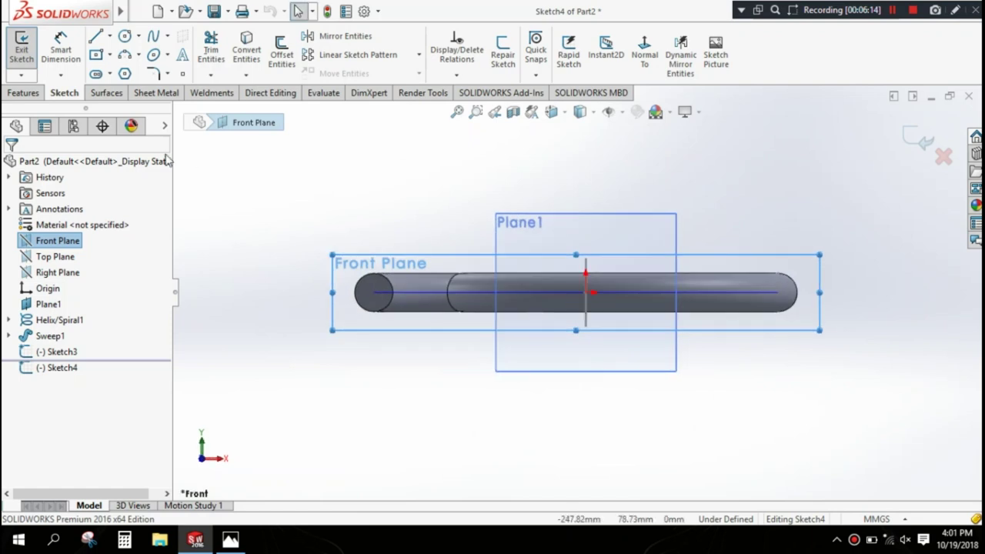
Step: Draw a circle left of the ring's end and dimension its diameter to 56.5 mm
{"action": "left_click", "coordinate": [124, 37]}
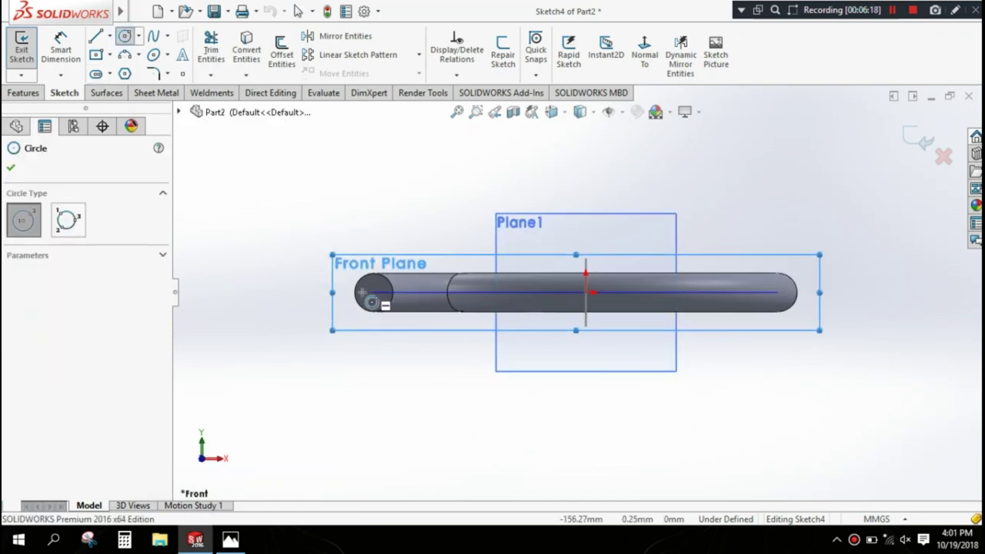
{"action": "scroll", "coordinate": [363, 293], "scroll_direction": "down", "scroll_amount": 3}
{"action": "left_click", "coordinate": [388, 292]}
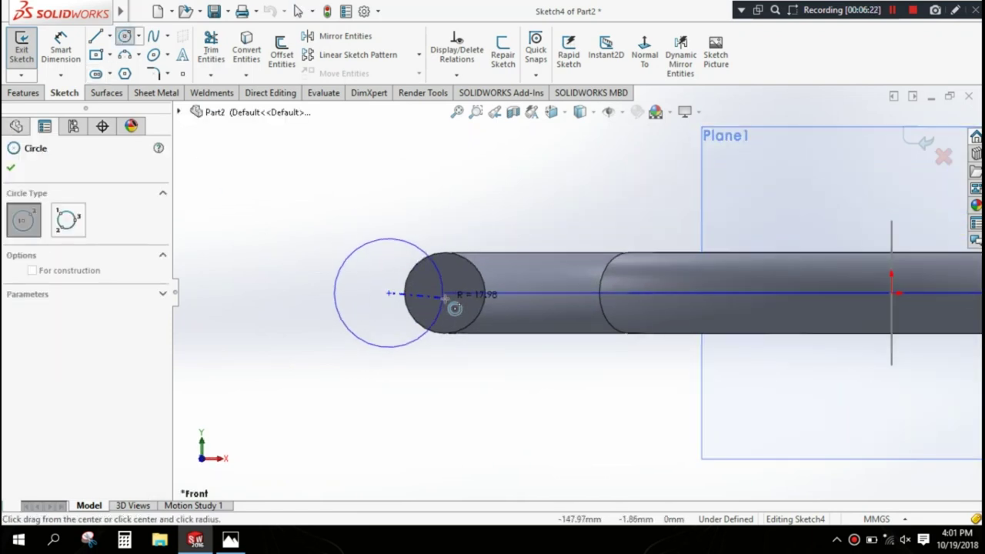
{"action": "left_click", "coordinate": [450, 308]}
{"action": "left_click", "coordinate": [10, 168]}
{"action": "left_click", "coordinate": [61, 50]}
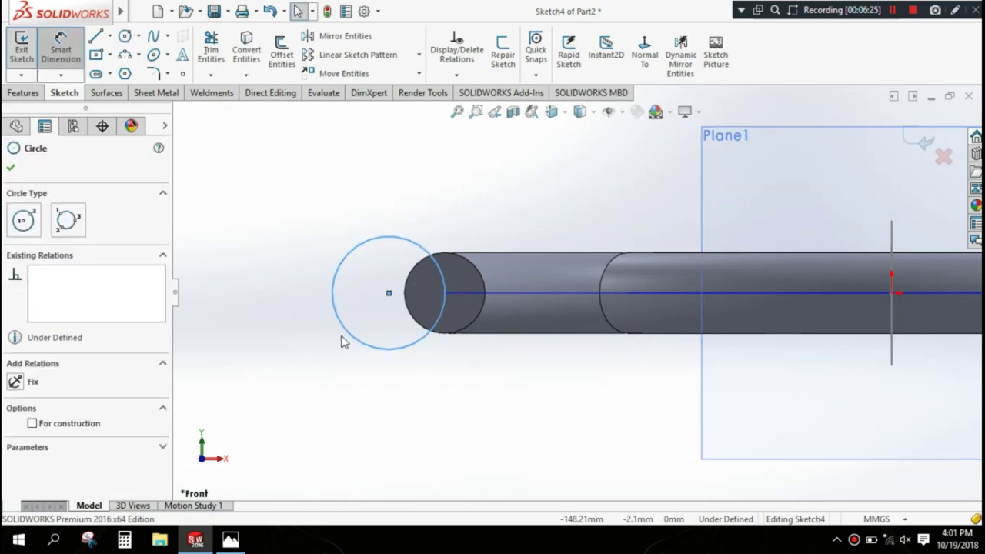
{"action": "left_click", "coordinate": [348, 333]}
{"action": "left_click", "coordinate": [276, 308]}
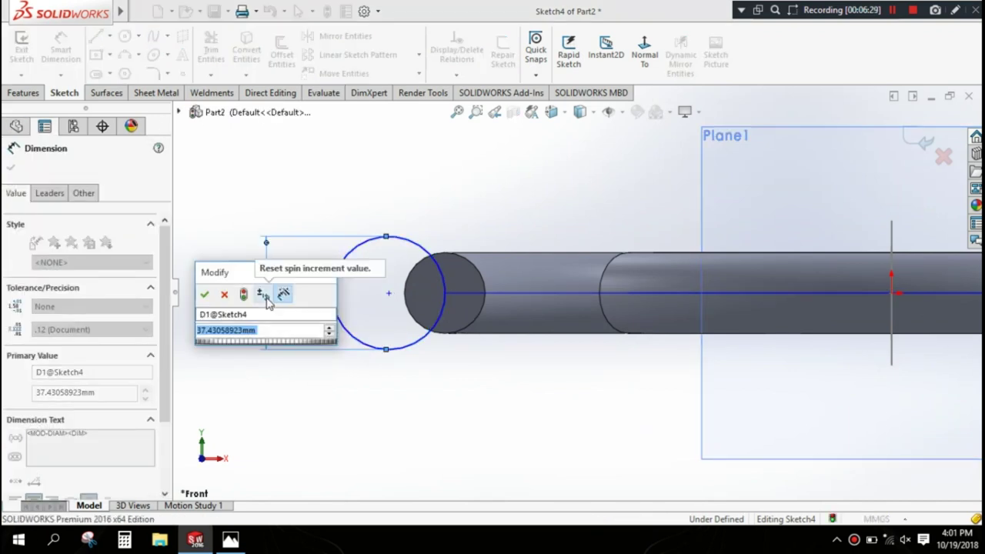
{"action": "type", "text": "56.5"}
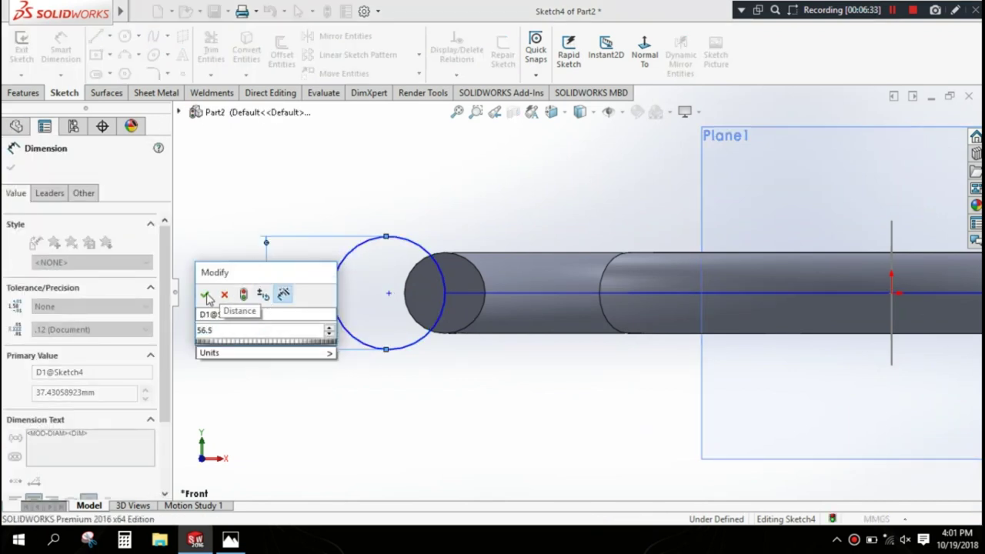
{"action": "left_click", "coordinate": [205, 296]}
Step: Dimension the circle's centre 148 mm horizontally from the origin
{"action": "left_click", "coordinate": [389, 294]}
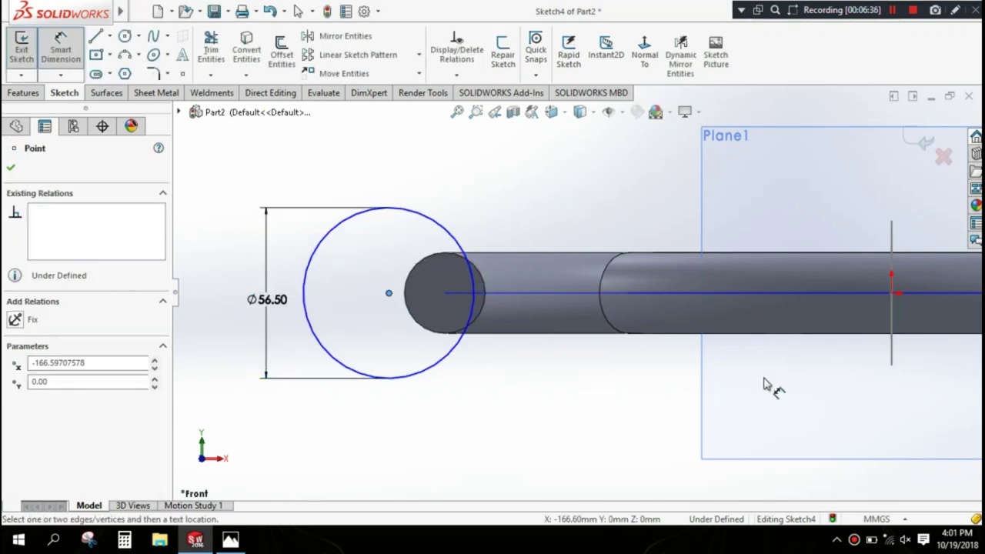
{"action": "left_click", "coordinate": [890, 294]}
{"action": "left_click", "coordinate": [652, 420]}
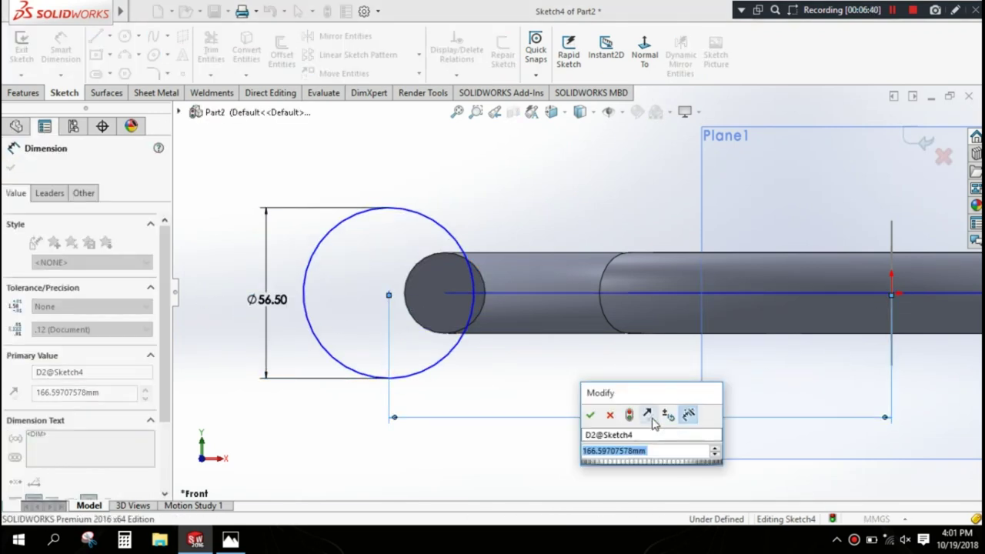
{"action": "type", "text": "148"}
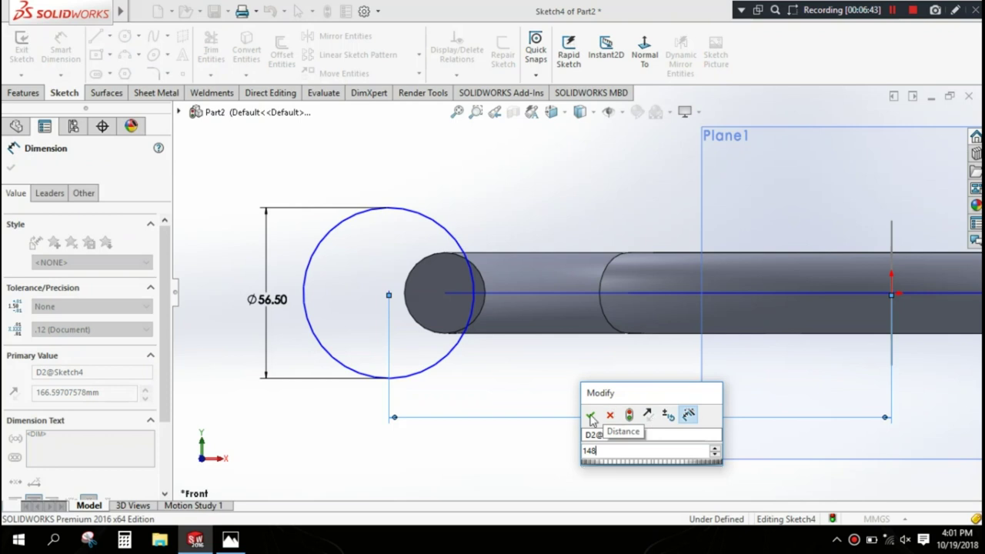
{"action": "left_click", "coordinate": [590, 414]}
{"action": "left_click", "coordinate": [10, 167]}
Step: Draw a circle on the rod's right endpoint and dimension its diameter to 39.5 mm
{"action": "left_click", "coordinate": [124, 36]}
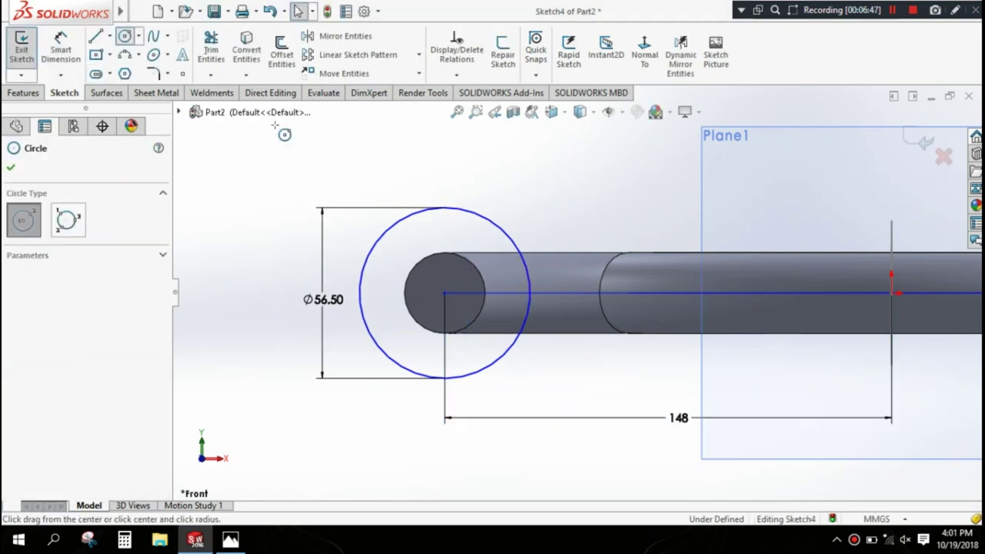
{"action": "scroll", "coordinate": [577, 288], "scroll_direction": "up", "scroll_amount": 3}
{"action": "scroll", "coordinate": [831, 306], "scroll_direction": "down", "scroll_amount": 5}
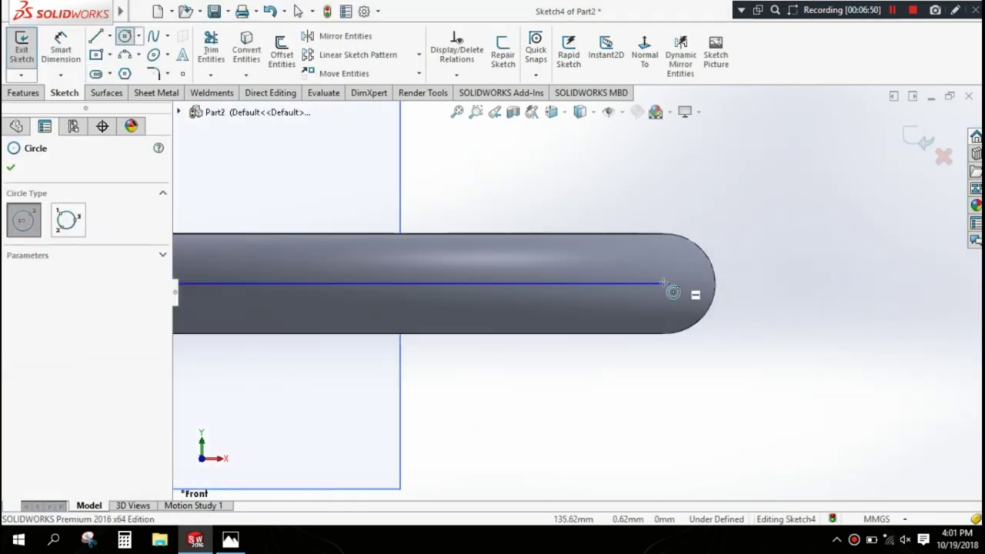
{"action": "left_click", "coordinate": [699, 283]}
{"action": "left_click", "coordinate": [764, 283]}
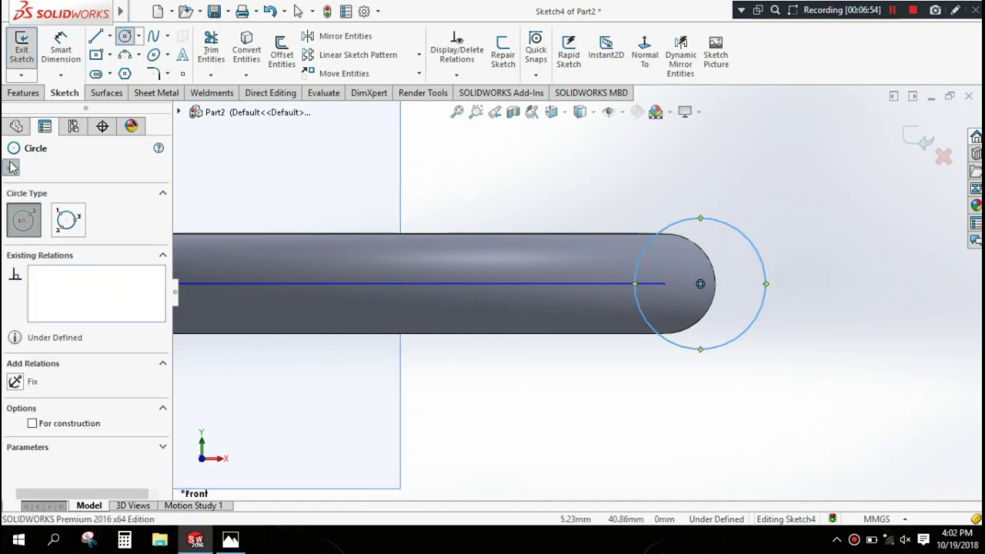
{"action": "left_click", "coordinate": [48, 46]}
{"action": "left_click", "coordinate": [764, 281]}
{"action": "left_click", "coordinate": [812, 287]}
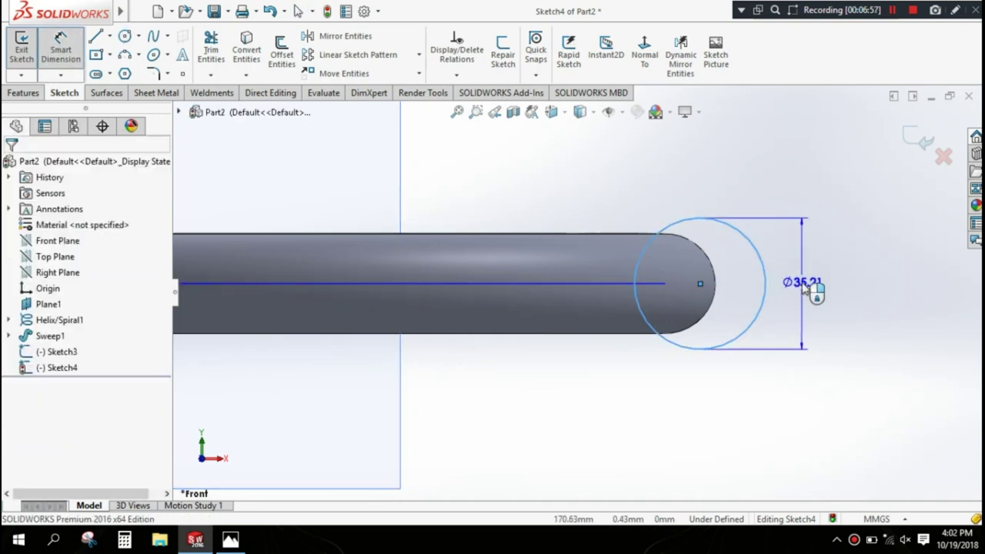
{"action": "type", "text": "39"}
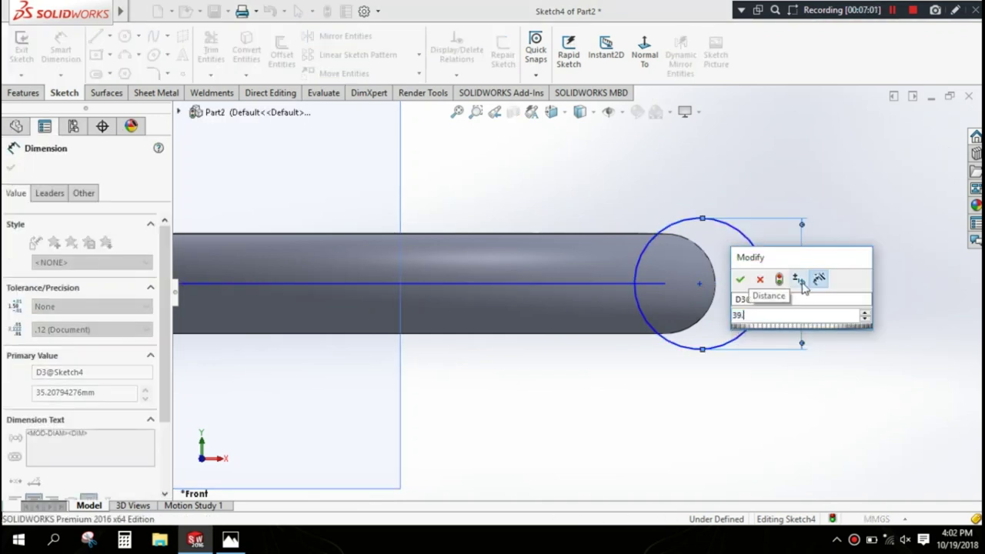
{"action": "type", "text": ".5"}
{"action": "left_click", "coordinate": [740, 279]}
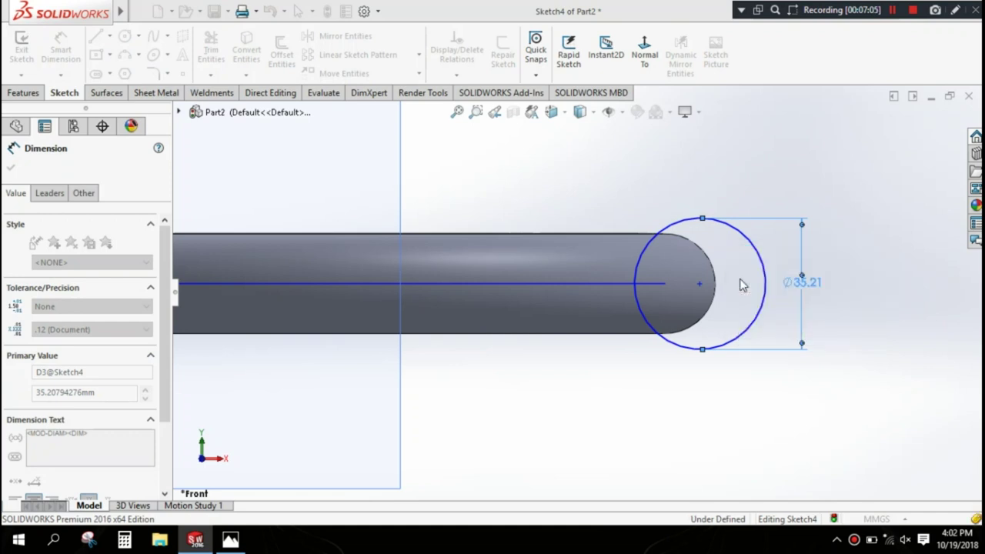
Step: Dimension that circle's centre 134 mm from the origin and shift the Ø56.50 label left
{"action": "left_click", "coordinate": [703, 284]}
{"action": "scroll", "coordinate": [577, 300], "scroll_direction": "up", "scroll_amount": 2}
{"action": "scroll", "coordinate": [538, 323], "scroll_direction": "up", "scroll_amount": 2}
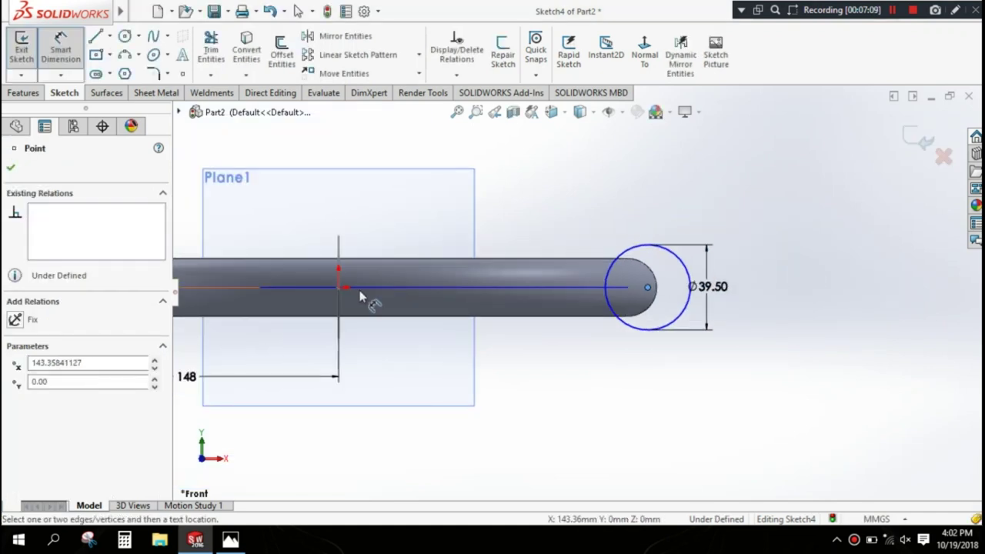
{"action": "left_click", "coordinate": [338, 287]}
{"action": "left_click", "coordinate": [461, 383]}
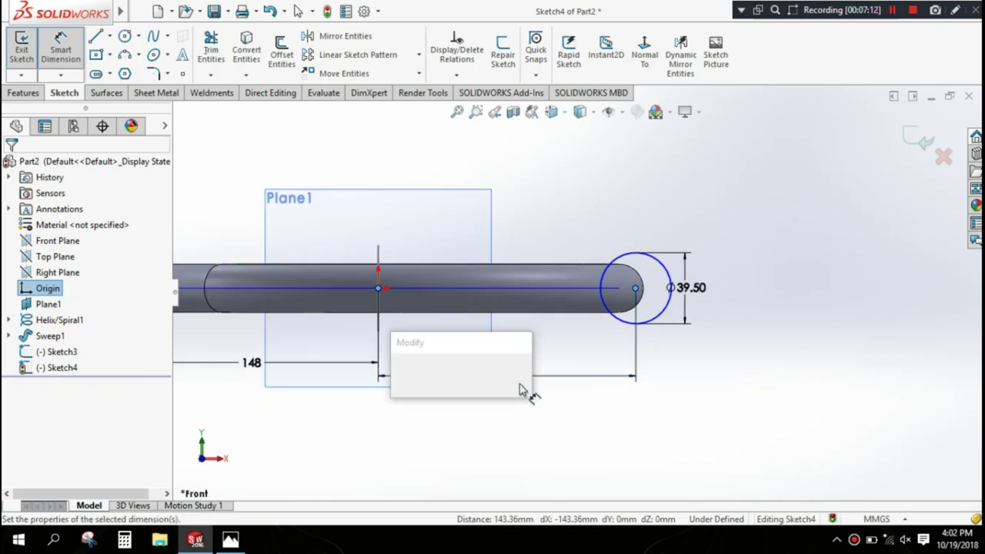
{"action": "type", "text": "134-143.35841127mm"}
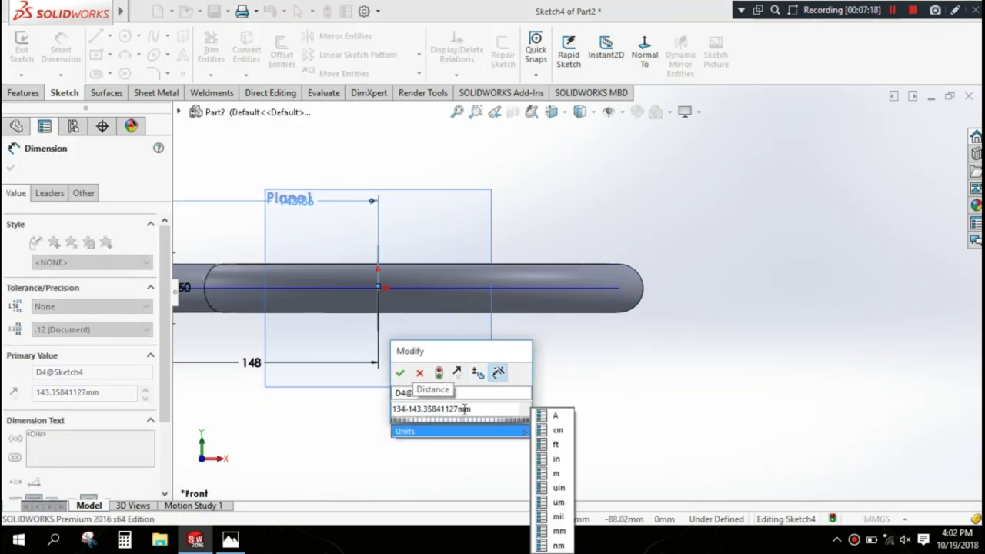
{"action": "left_click_drag", "start_coordinate": [476, 408], "coordinate": [352, 408]}
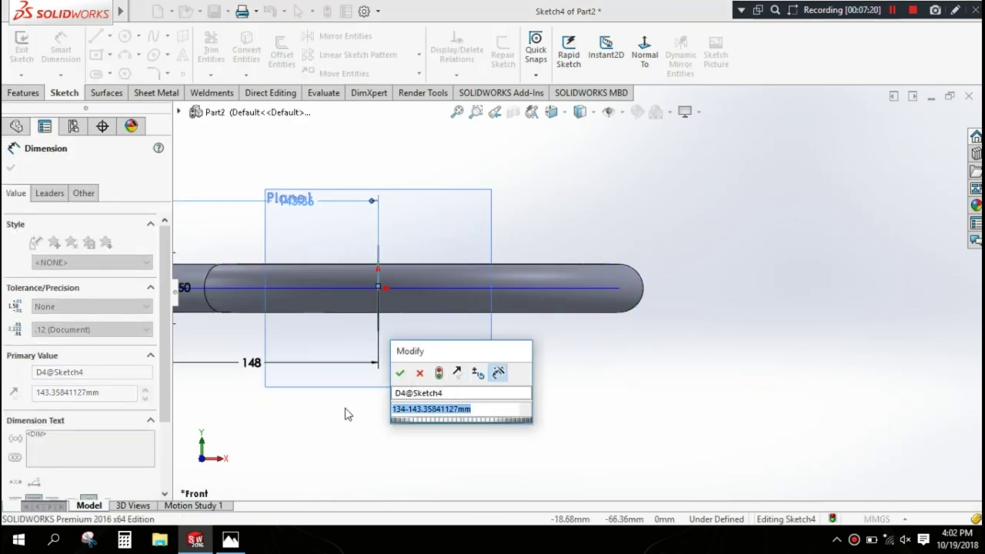
{"action": "type", "text": "134"}
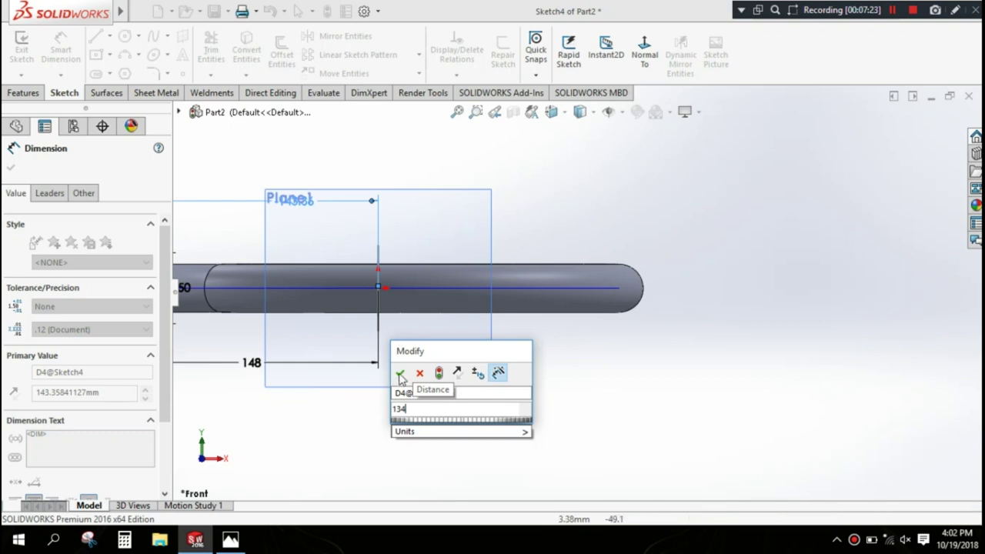
{"action": "left_click", "coordinate": [399, 372]}
{"action": "key", "text": "z"}
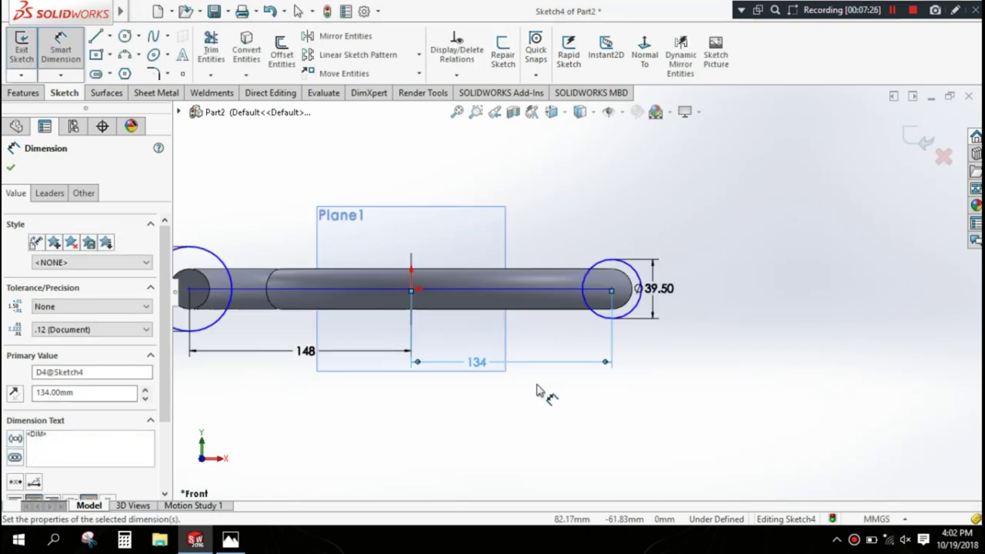
{"action": "key", "text": "z"}
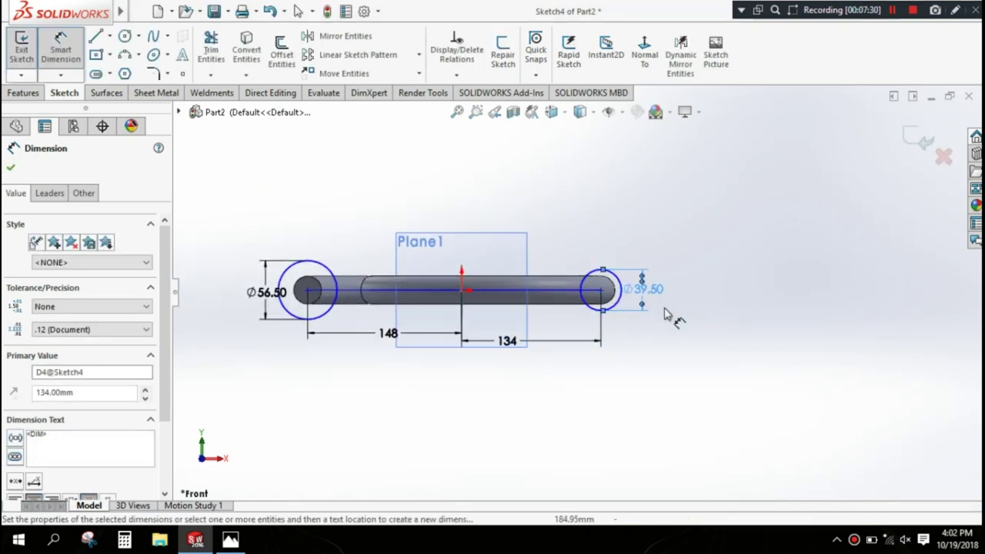
{"action": "left_click", "coordinate": [672, 317]}
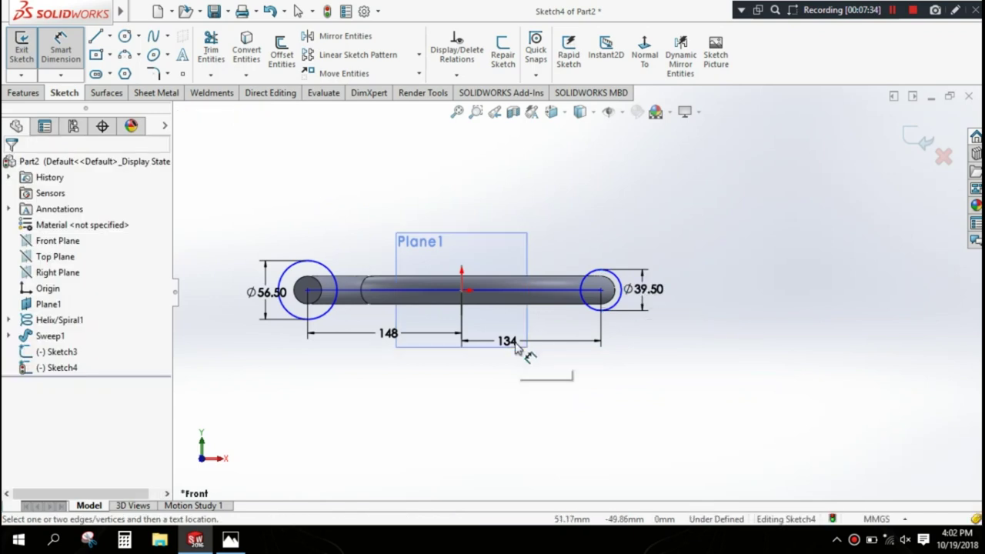
{"action": "left_click_drag", "start_coordinate": [284, 300], "coordinate": [256, 301]}
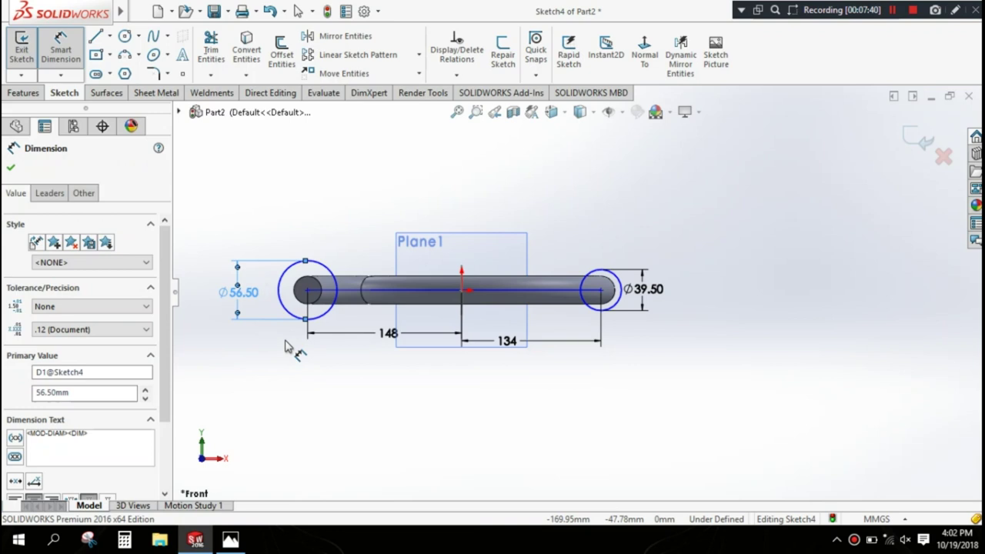
Step: Close Sketch4 and orbit the model to a 3D view
{"action": "left_click", "coordinate": [11, 166]}
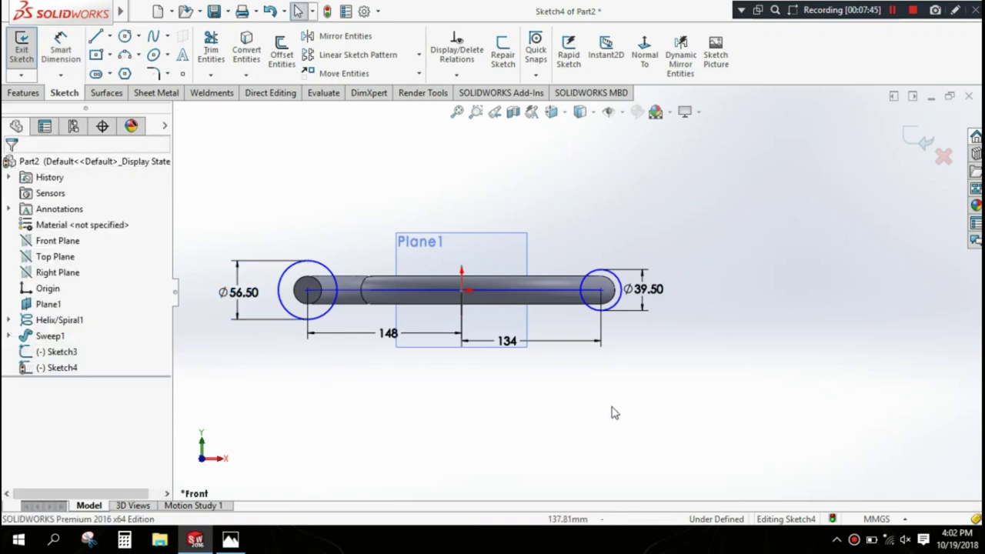
{"action": "middle_click_drag", "start_coordinate": [613, 411], "coordinate": [620, 226]}
{"action": "left_click", "coordinate": [919, 140]}
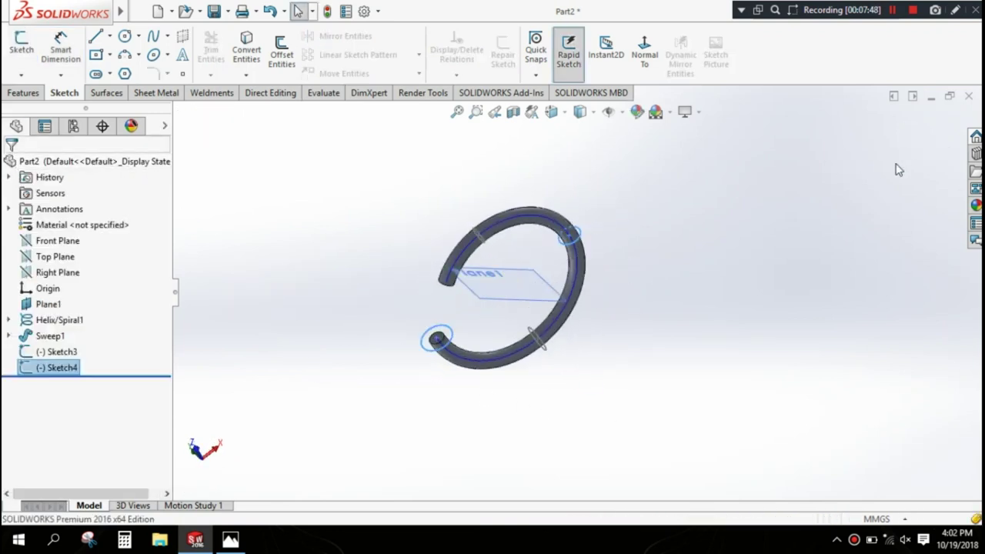
{"action": "mouse_move", "coordinate": [544, 314]}
{"action": "middle_mouse_down"}
{"action": "mouse_move", "coordinate": [561, 307]}
{"action": "mouse_move", "coordinate": [573, 271]}
{"action": "mouse_move", "coordinate": [516, 224]}
{"action": "mouse_move", "coordinate": [556, 253]}
{"action": "middle_mouse_up"}
Step: Start a Lofted Boss/Base, which warns that two profiles are required
{"action": "scroll", "coordinate": [555, 246], "scroll_direction": "down", "scroll_amount": 2}
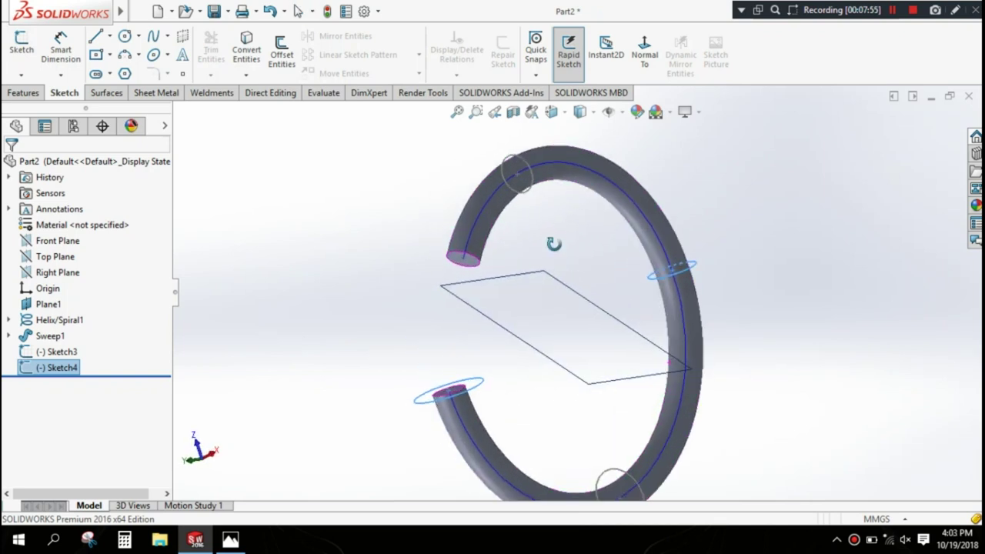
{"action": "left_click", "coordinate": [24, 92]}
{"action": "left_click", "coordinate": [142, 56]}
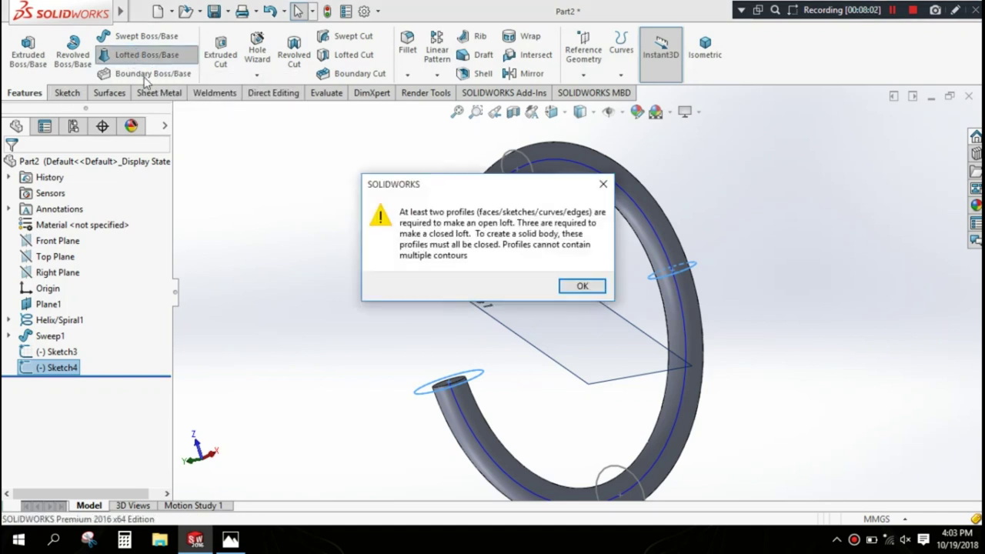
Step: Dismiss the warning and add Sketch1 and the first ring as Closed Loop<1>
{"action": "left_click", "coordinate": [569, 287]}
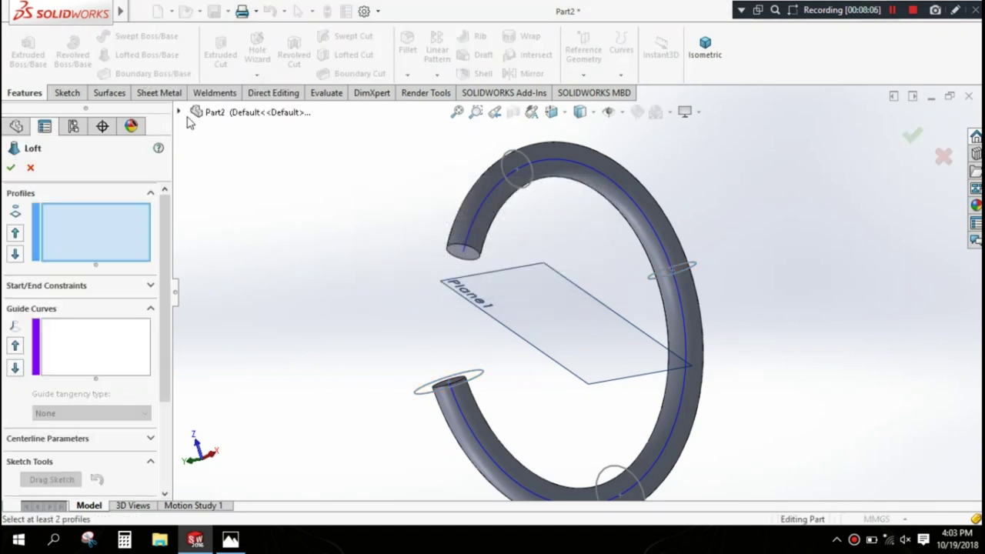
{"action": "left_click", "coordinate": [180, 113]}
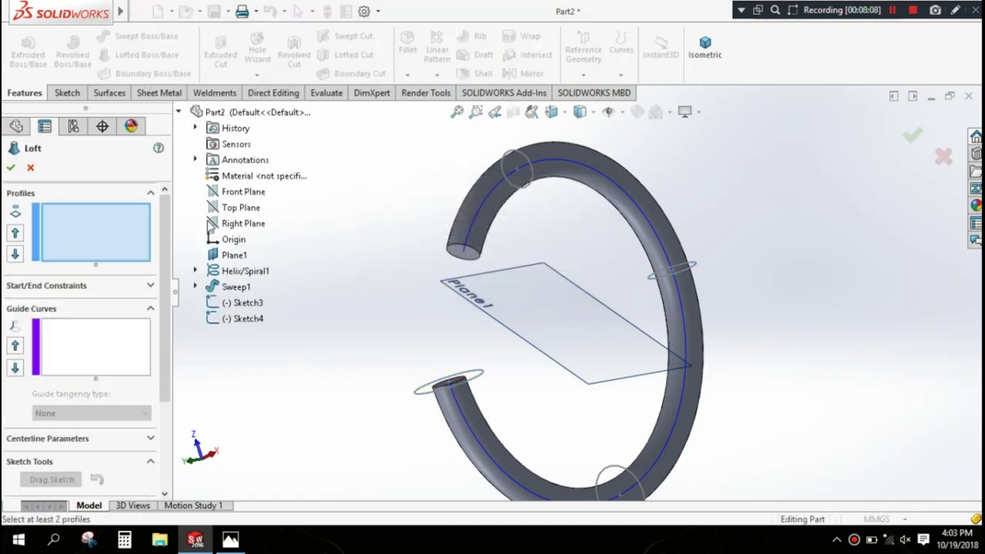
{"action": "left_click", "coordinate": [196, 286]}
{"action": "left_click", "coordinate": [260, 304]}
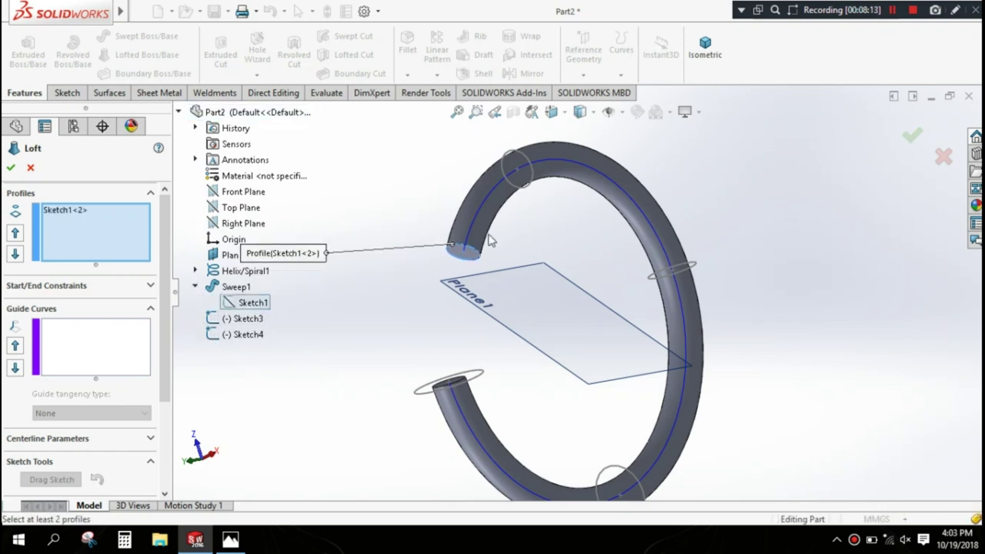
{"action": "scroll", "coordinate": [539, 175], "scroll_direction": "down", "scroll_amount": 2}
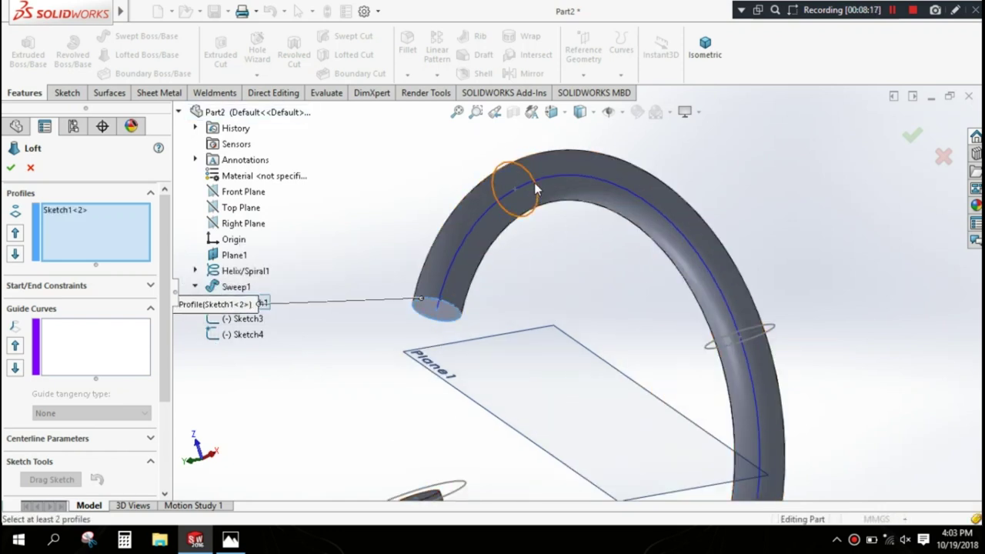
{"action": "left_click", "coordinate": [537, 187]}
{"action": "left_click", "coordinate": [573, 122]}
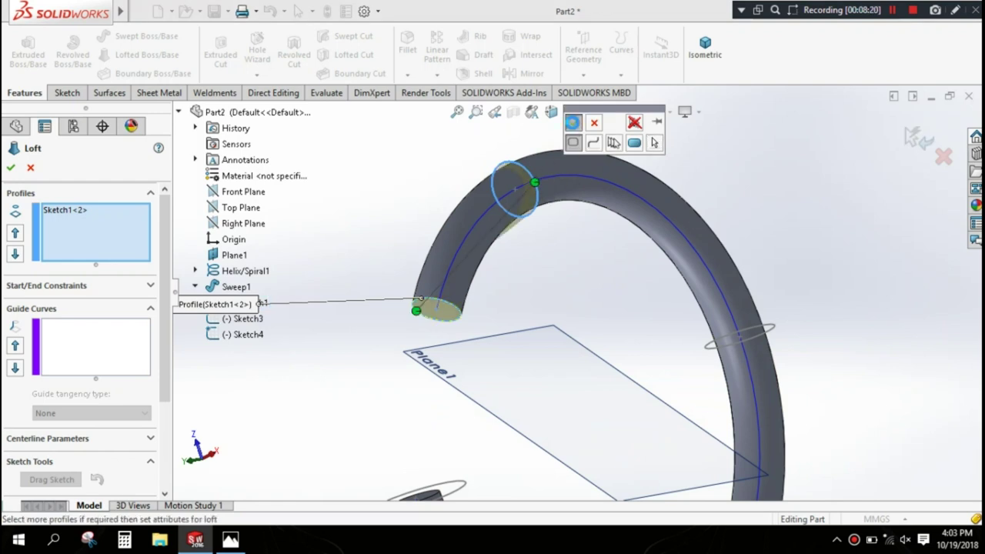
Step: Add the next two rings along the tube as Closed Loop<2> and Closed Loop<3>
{"action": "scroll", "coordinate": [590, 298], "scroll_direction": "up", "scroll_amount": 3}
{"action": "scroll", "coordinate": [623, 312], "scroll_direction": "down", "scroll_amount": 3}
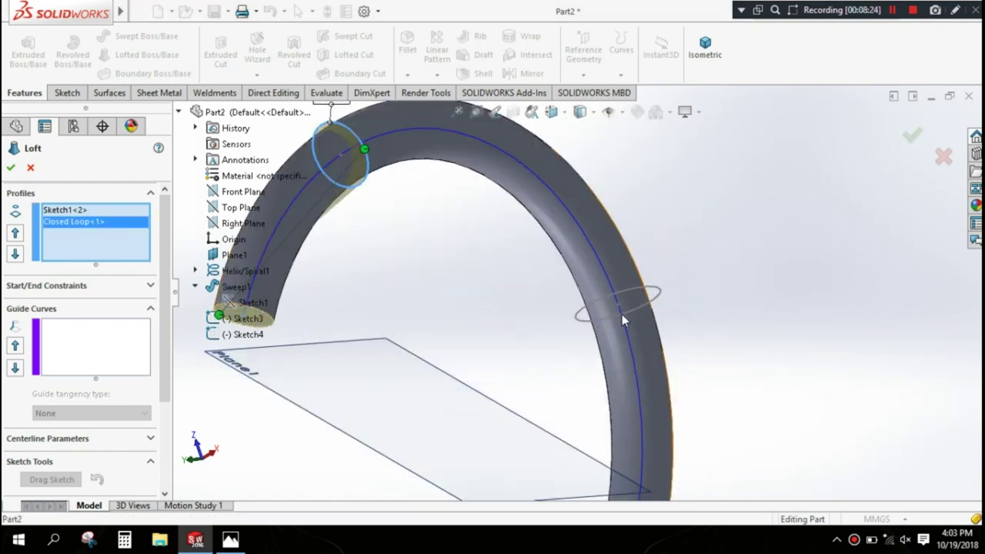
{"action": "scroll", "coordinate": [623, 313], "scroll_direction": "down", "scroll_amount": 2}
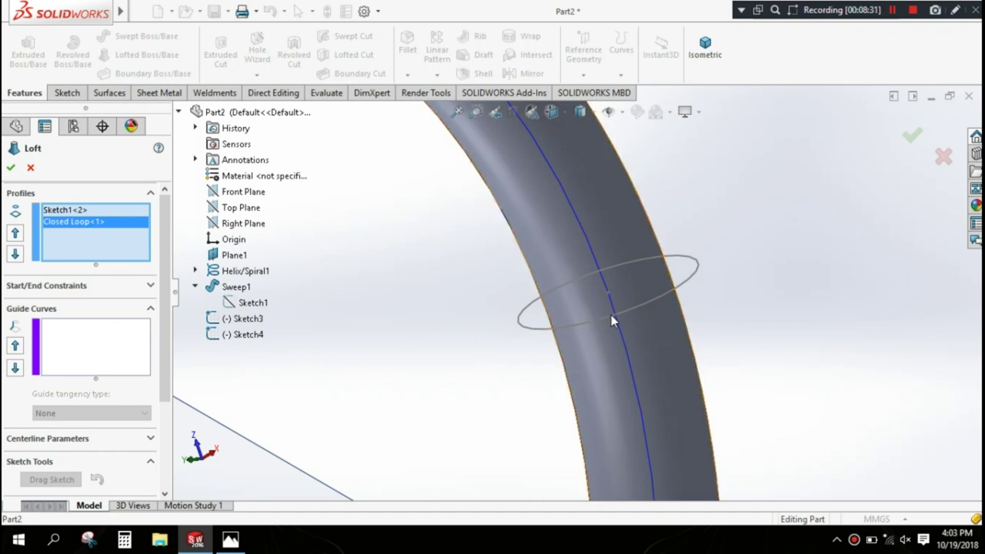
{"action": "left_click", "coordinate": [611, 320]}
{"action": "left_click", "coordinate": [649, 362]}
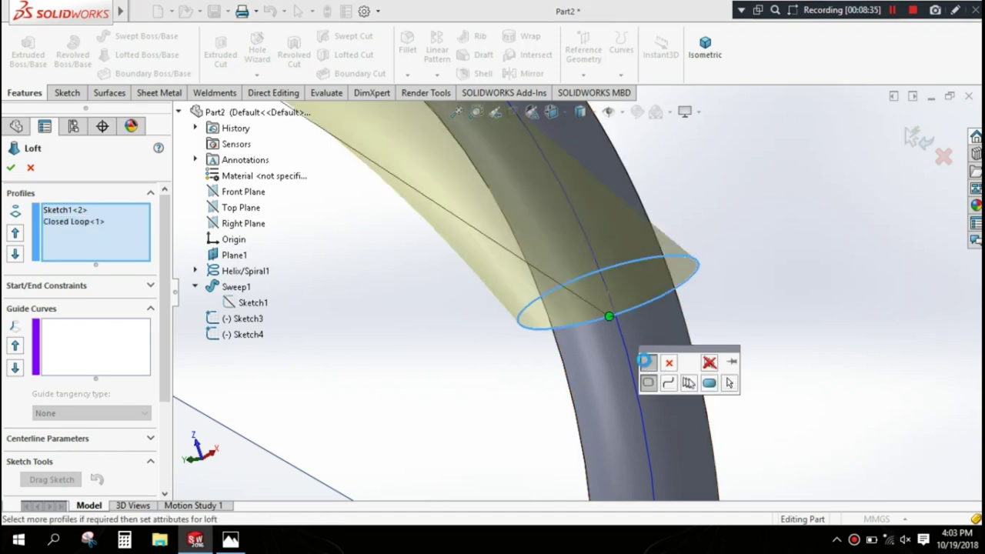
{"action": "scroll", "coordinate": [651, 355], "scroll_direction": "up", "scroll_amount": 3}
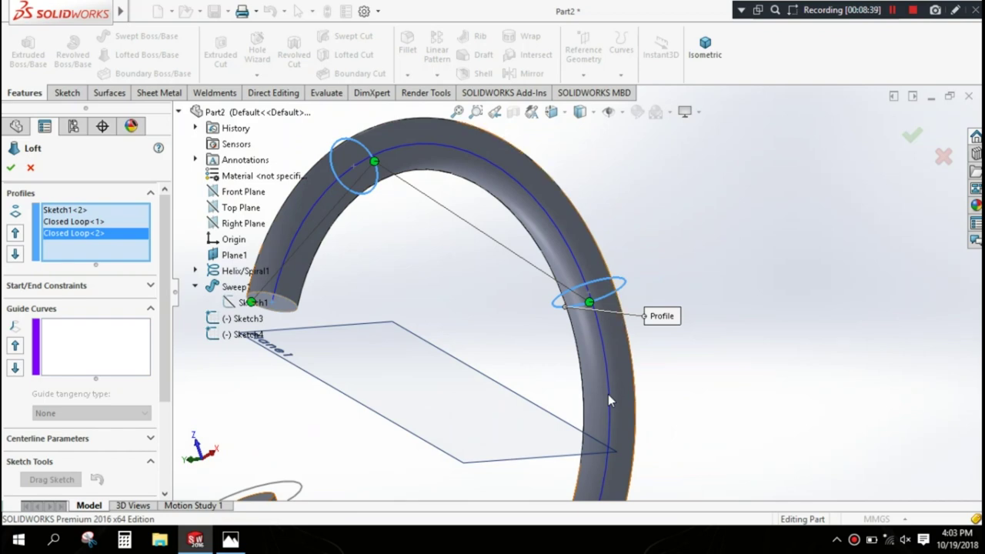
{"action": "scroll", "coordinate": [608, 400], "scroll_direction": "up", "scroll_amount": 2}
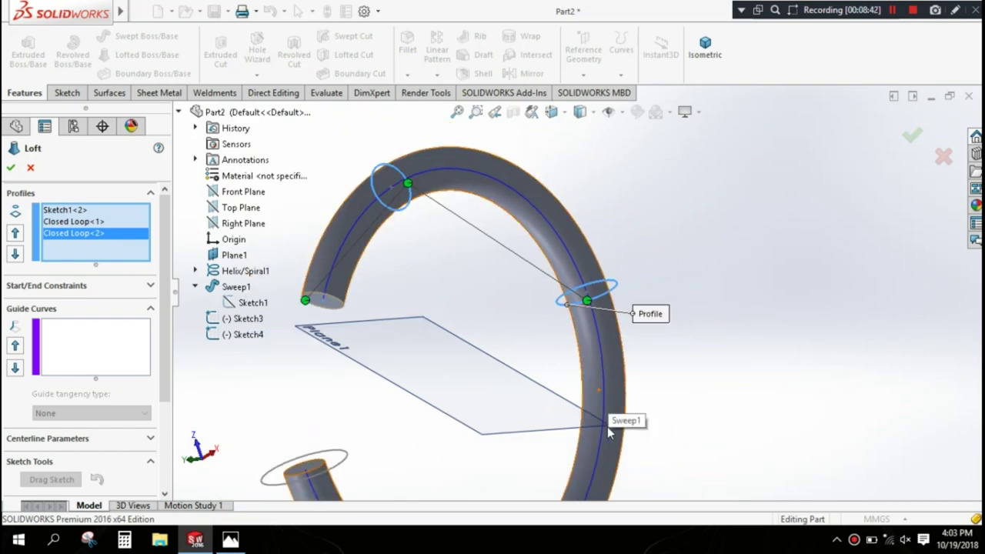
{"action": "scroll", "coordinate": [533, 438], "scroll_direction": "up", "scroll_amount": 2}
{"action": "scroll", "coordinate": [533, 438], "scroll_direction": "down", "scroll_amount": 2}
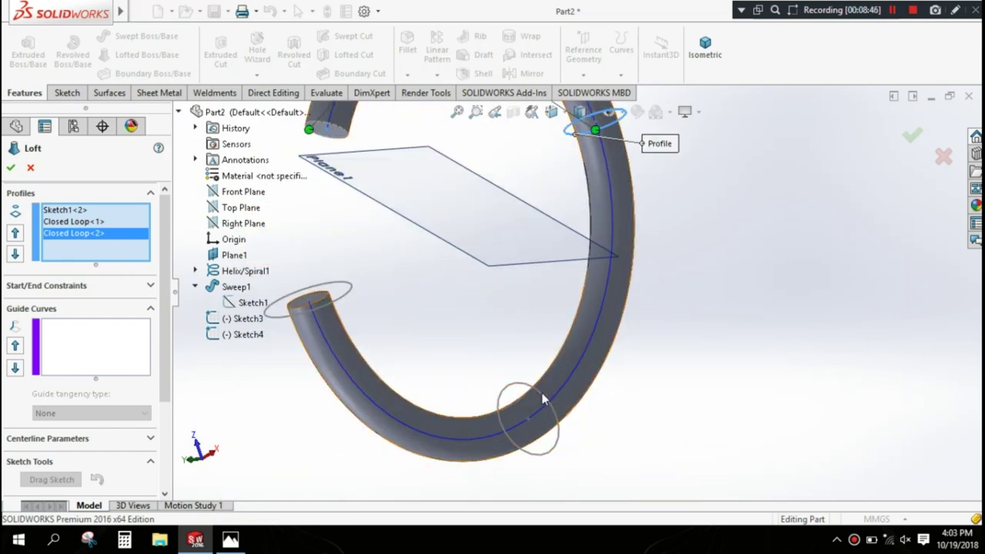
{"action": "scroll", "coordinate": [543, 398], "scroll_direction": "down", "scroll_amount": 2}
{"action": "scroll", "coordinate": [557, 383], "scroll_direction": "down", "scroll_amount": 1}
{"action": "left_click", "coordinate": [570, 378]}
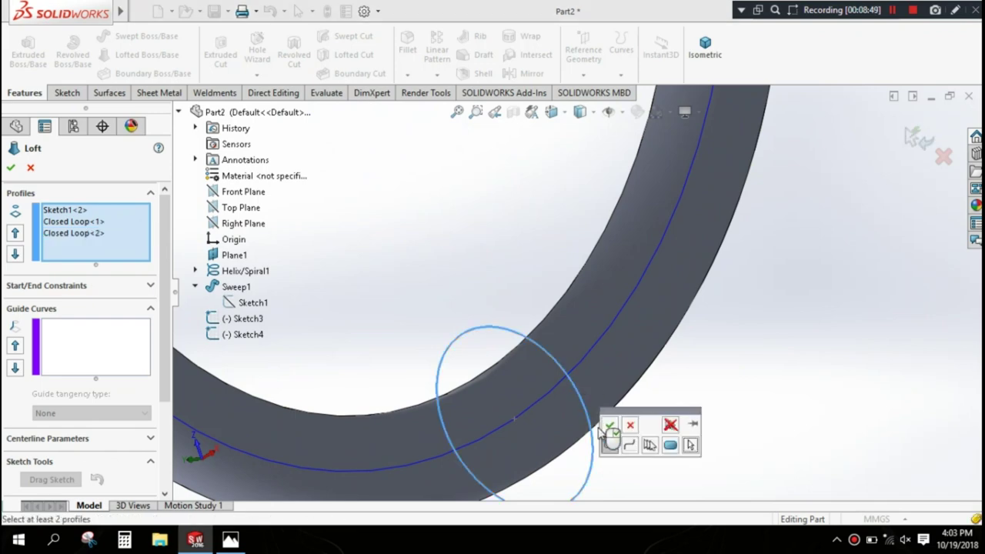
{"action": "left_click", "coordinate": [608, 426]}
Step: Add the open tube end as Closed Loop<4> and expand Centerline Parameters
{"action": "scroll", "coordinate": [611, 430], "scroll_direction": "up", "scroll_amount": 1}
{"action": "scroll", "coordinate": [554, 346], "scroll_direction": "up", "scroll_amount": 1}
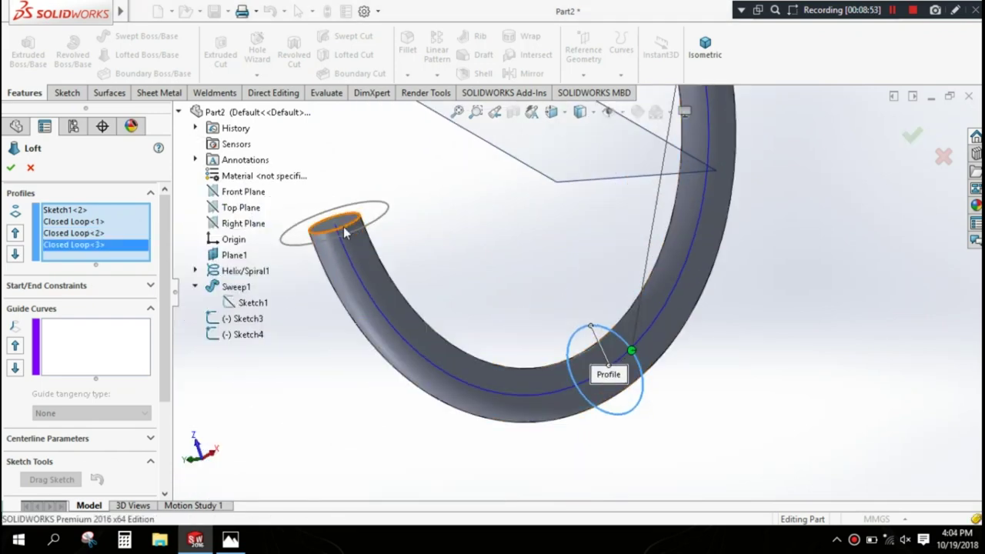
{"action": "scroll", "coordinate": [345, 233], "scroll_direction": "down", "scroll_amount": 2}
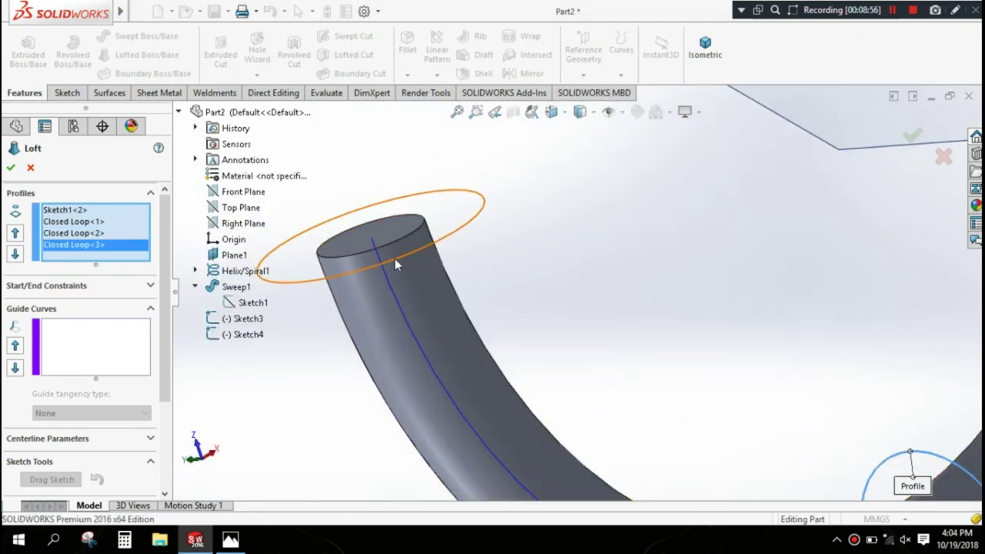
{"action": "left_click", "coordinate": [395, 258]}
{"action": "left_click", "coordinate": [287, 200]}
{"action": "scroll", "coordinate": [602, 276], "scroll_direction": "up", "scroll_amount": 1}
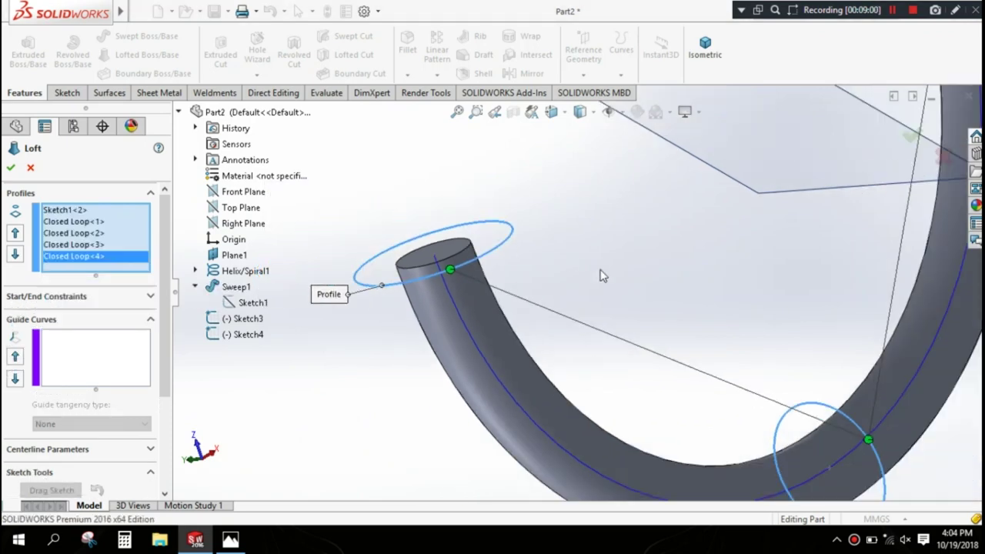
{"action": "scroll", "coordinate": [602, 275], "scroll_direction": "up", "scroll_amount": 2}
{"action": "scroll", "coordinate": [604, 270], "scroll_direction": "up", "scroll_amount": 2}
{"action": "scroll", "coordinate": [589, 198], "scroll_direction": "down", "scroll_amount": 2}
{"action": "scroll", "coordinate": [539, 263], "scroll_direction": "up", "scroll_amount": 1}
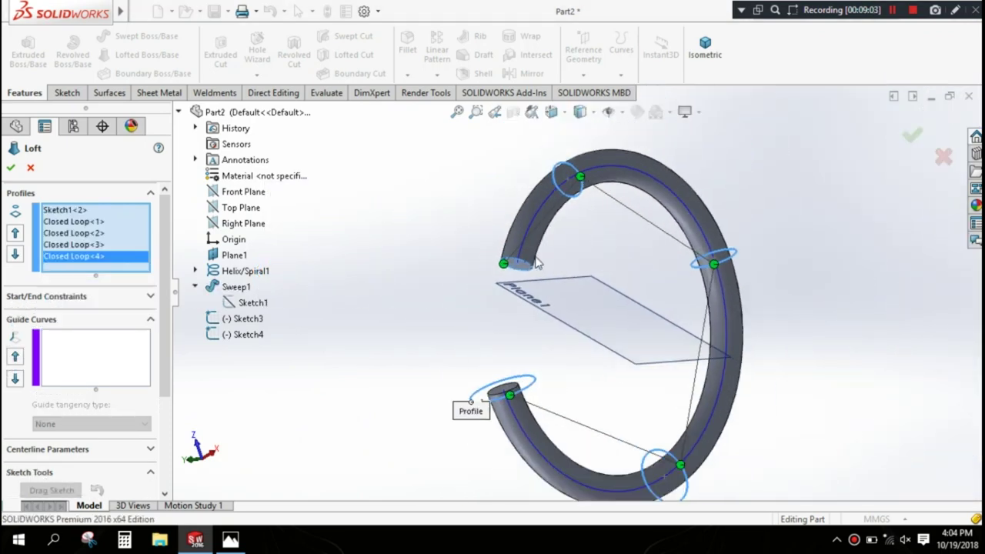
{"action": "scroll", "coordinate": [146, 415], "scroll_direction": "down", "scroll_amount": 2}
{"action": "left_click", "coordinate": [149, 400]}
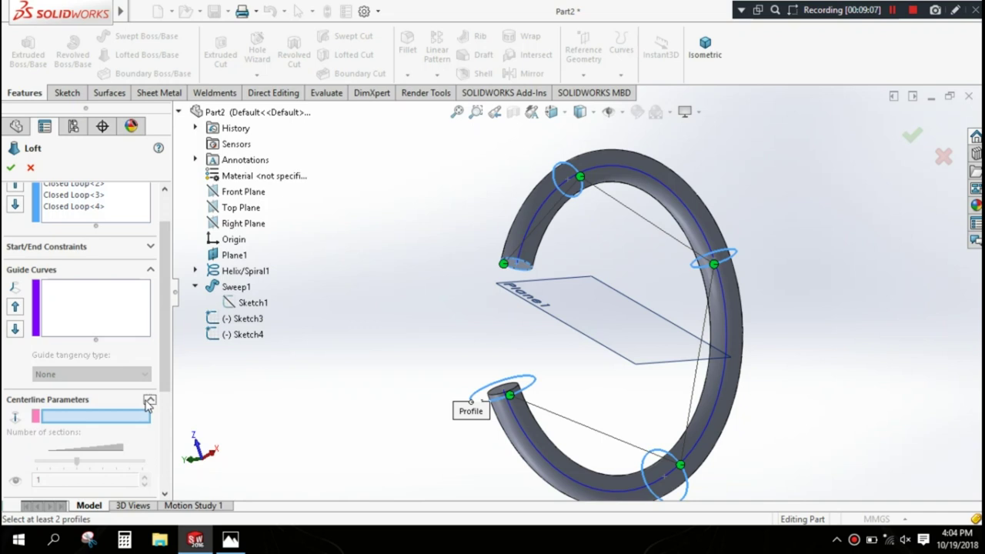
Step: Use Helix/Spiral1 as the loft centerline, check the preview, and accept Loft1
{"action": "left_click", "coordinate": [258, 272]}
{"action": "mouse_move", "coordinate": [473, 312]}
{"action": "middle_mouse_down"}
{"action": "mouse_move", "coordinate": [646, 245]}
{"action": "mouse_move", "coordinate": [619, 225]}
{"action": "mouse_move", "coordinate": [501, 245]}
{"action": "middle_mouse_up"}
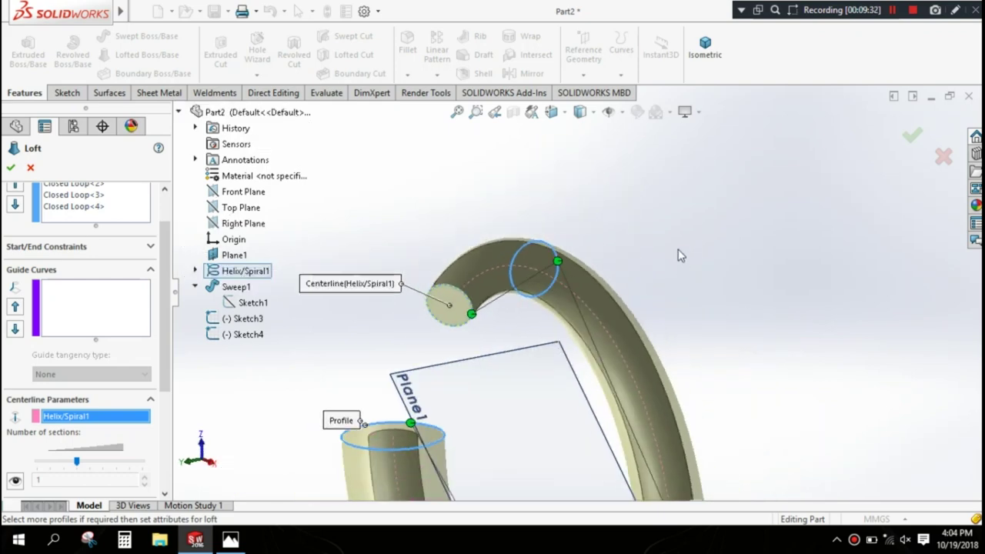
{"action": "scroll", "coordinate": [506, 332], "scroll_direction": "up", "scroll_amount": 5}
{"action": "scroll", "coordinate": [508, 331], "scroll_direction": "down", "scroll_amount": 5}
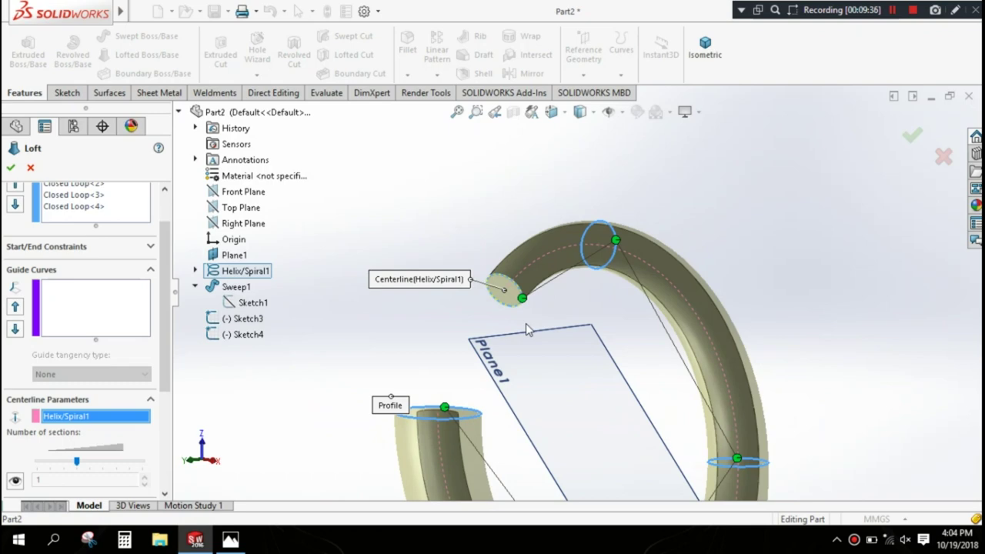
{"action": "scroll", "coordinate": [597, 270], "scroll_direction": "up", "scroll_amount": 5}
{"action": "mouse_move", "coordinate": [597, 270]}
{"action": "middle_mouse_down"}
{"action": "mouse_move", "coordinate": [644, 291]}
{"action": "mouse_move", "coordinate": [602, 323]}
{"action": "mouse_move", "coordinate": [495, 340]}
{"action": "mouse_move", "coordinate": [487, 384]}
{"action": "mouse_move", "coordinate": [570, 343]}
{"action": "middle_mouse_up"}
{"action": "scroll", "coordinate": [603, 323], "scroll_direction": "down", "scroll_amount": 2}
{"action": "scroll", "coordinate": [602, 323], "scroll_direction": "down", "scroll_amount": 2}
{"action": "scroll", "coordinate": [570, 343], "scroll_direction": "down", "scroll_amount": 1}
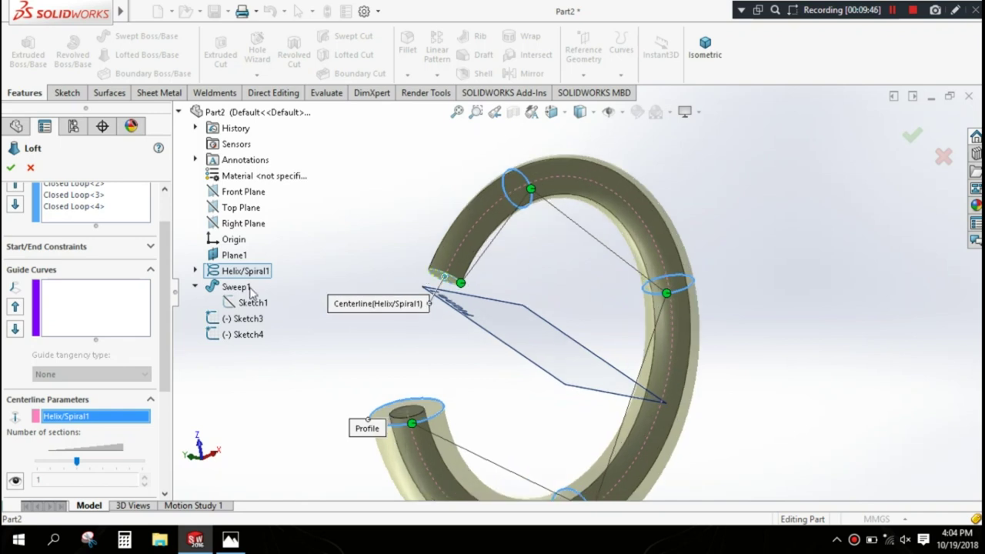
{"action": "left_click", "coordinate": [11, 169]}
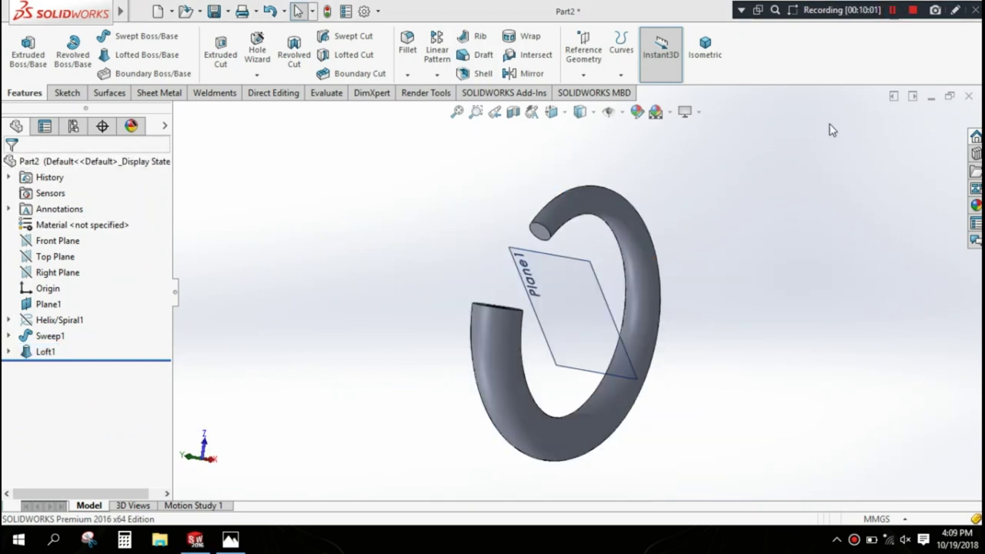
Step: Start a sketch on the tube's end face and convert its circular edge
{"action": "mouse_move", "coordinate": [659, 291]}
{"action": "middle_mouse_down"}
{"action": "mouse_move", "coordinate": [749, 285]}
{"action": "mouse_move", "coordinate": [589, 281]}
{"action": "middle_mouse_up"}
{"action": "scroll", "coordinate": [590, 282], "scroll_direction": "down", "scroll_amount": 3}
{"action": "left_click", "coordinate": [580, 223]}
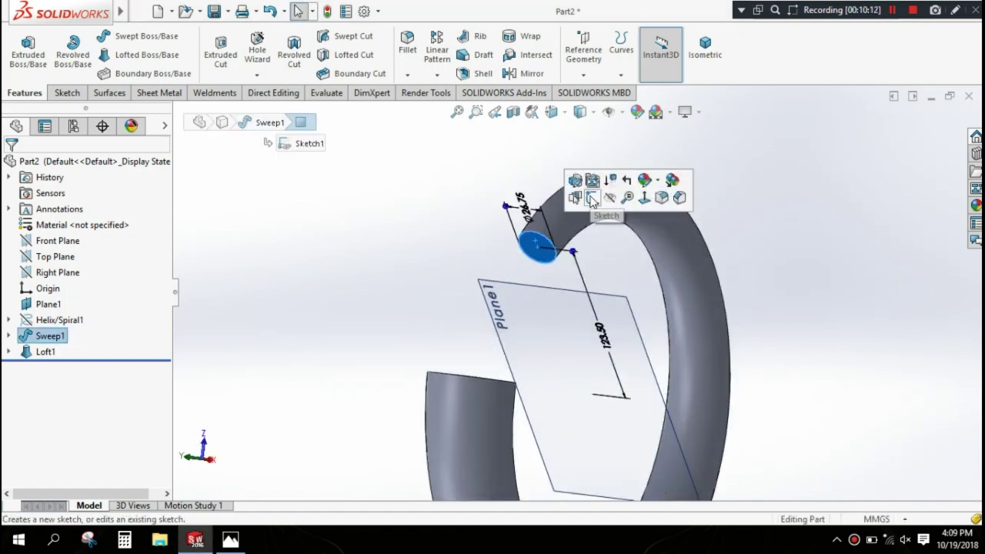
{"action": "left_click", "coordinate": [591, 198]}
{"action": "scroll", "coordinate": [565, 248], "scroll_direction": "down", "scroll_amount": 2}
{"action": "left_click", "coordinate": [557, 283]}
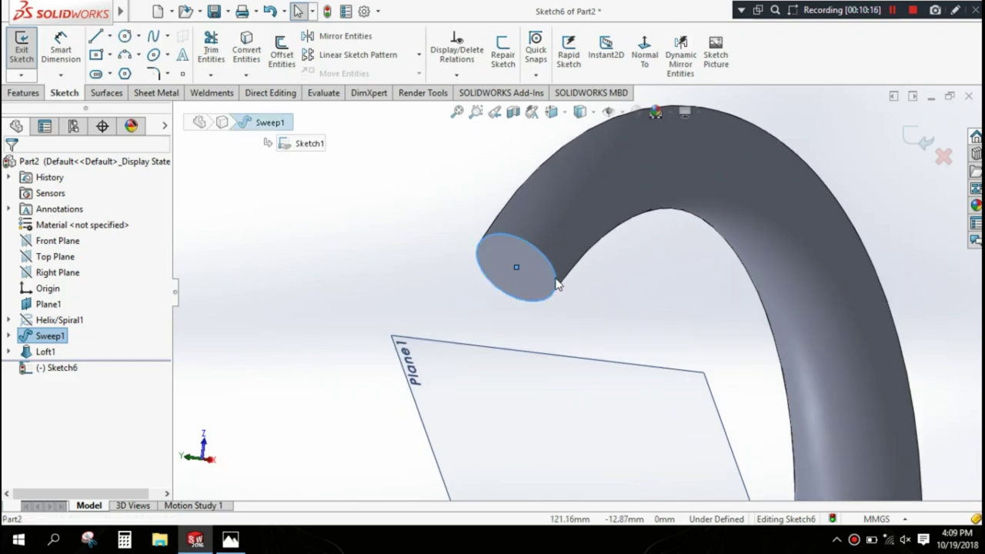
{"action": "left_click", "coordinate": [246, 50]}
Step: Draw a line across the end circle from its top point to its bottom point
{"action": "left_click", "coordinate": [96, 36]}
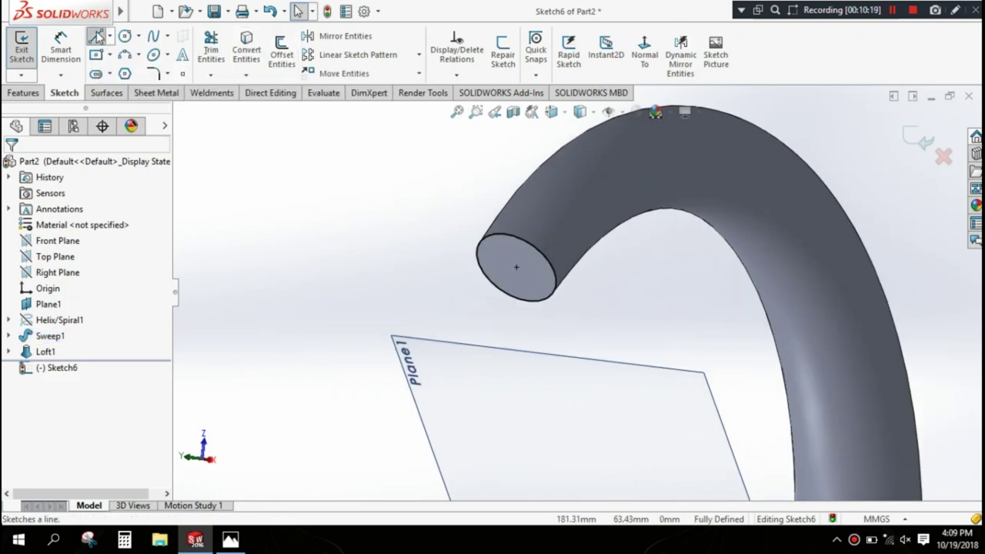
{"action": "left_click", "coordinate": [504, 233]}
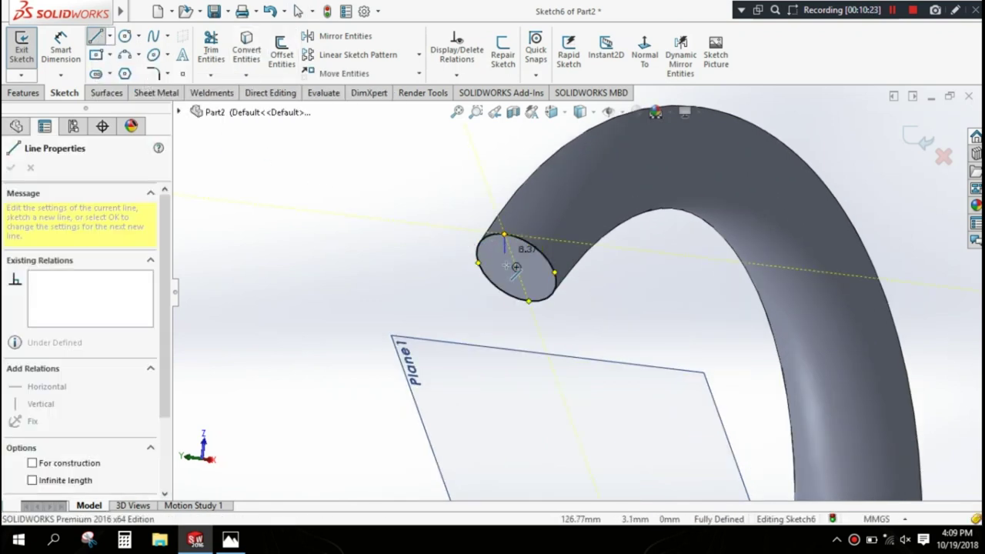
{"action": "left_click", "coordinate": [528, 300]}
{"action": "right_click", "coordinate": [586, 306]}
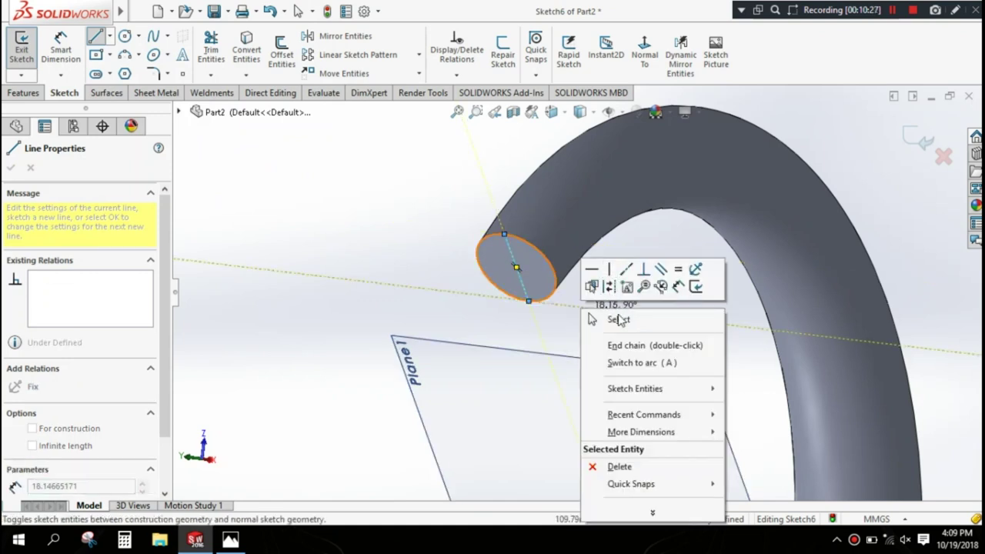
{"action": "left_click", "coordinate": [600, 319]}
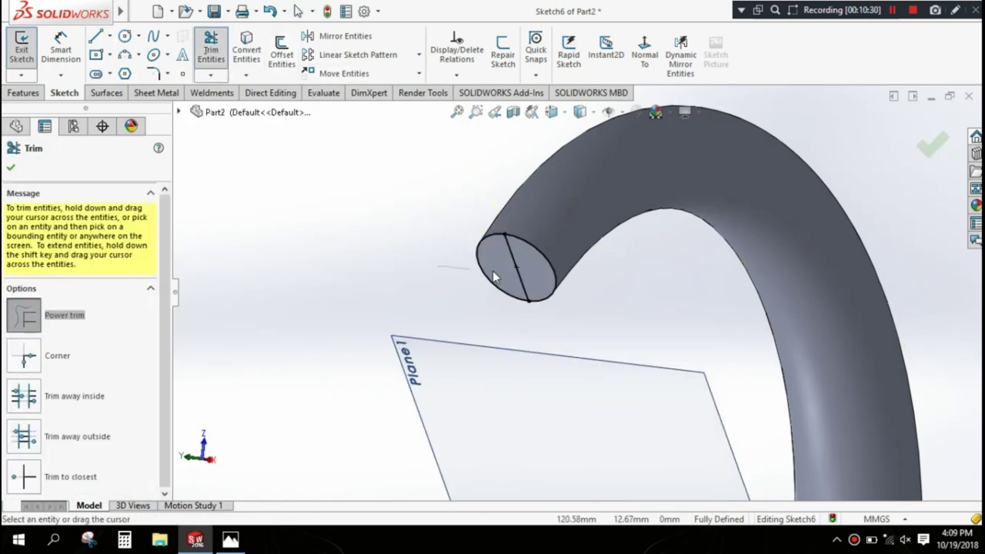
{"action": "left_click", "coordinate": [11, 168]}
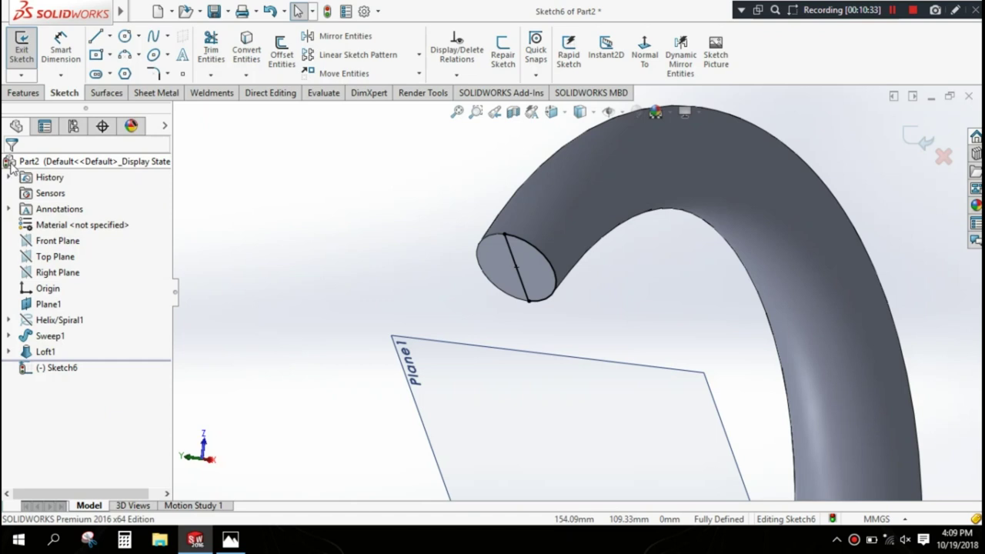
{"action": "left_click", "coordinate": [29, 93]}
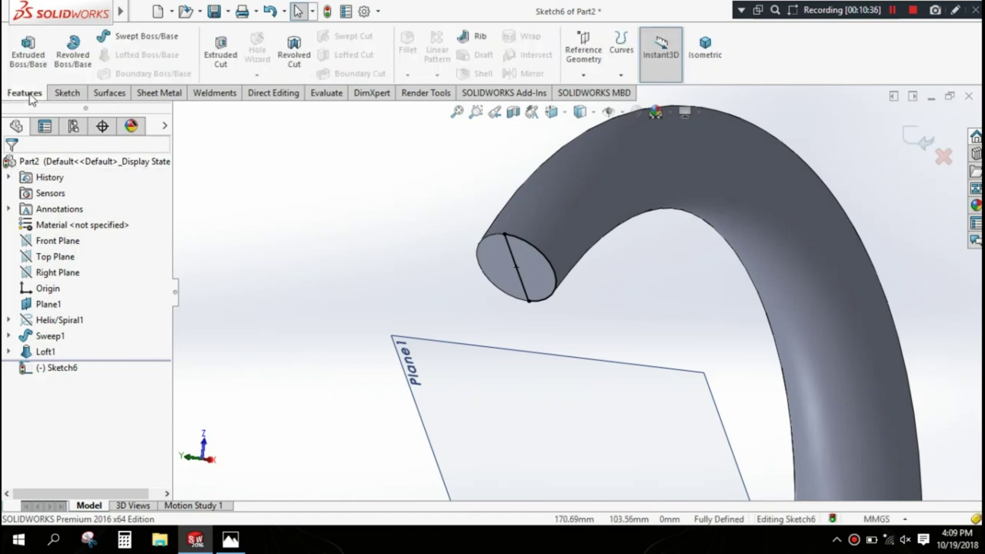
Step: Revolve Sketch6 180° about its diameter line to cap the tube end
{"action": "left_click", "coordinate": [73, 58]}
{"action": "left_click", "coordinate": [513, 265]}
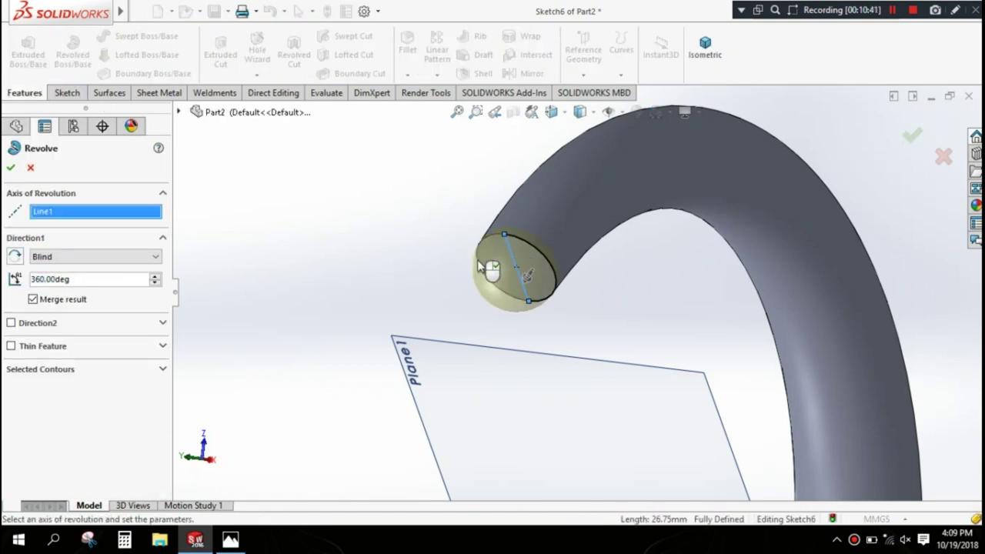
{"action": "type", "text": "180"}
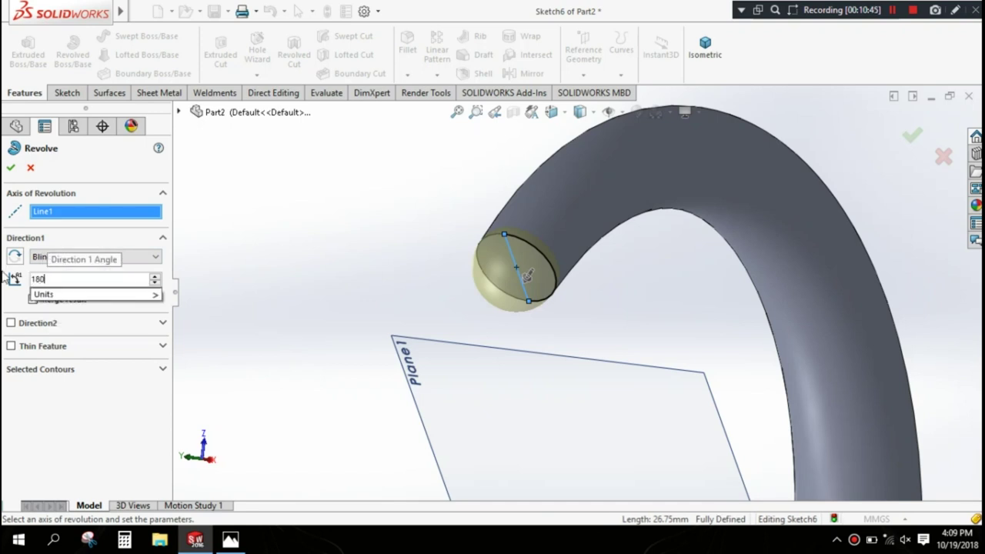
{"action": "key", "text": "Return"}
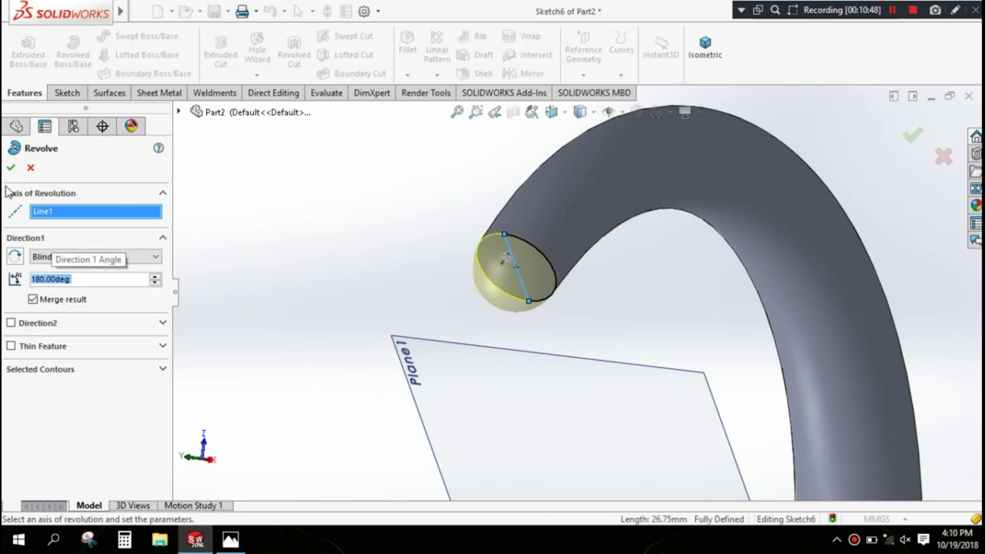
{"action": "left_click", "coordinate": [11, 167]}
{"action": "scroll", "coordinate": [392, 221], "scroll_direction": "up", "scroll_amount": 3}
{"action": "mouse_move", "coordinate": [393, 221]}
{"action": "middle_mouse_down"}
{"action": "mouse_move", "coordinate": [460, 231]}
{"action": "mouse_move", "coordinate": [446, 248]}
{"action": "middle_mouse_up"}
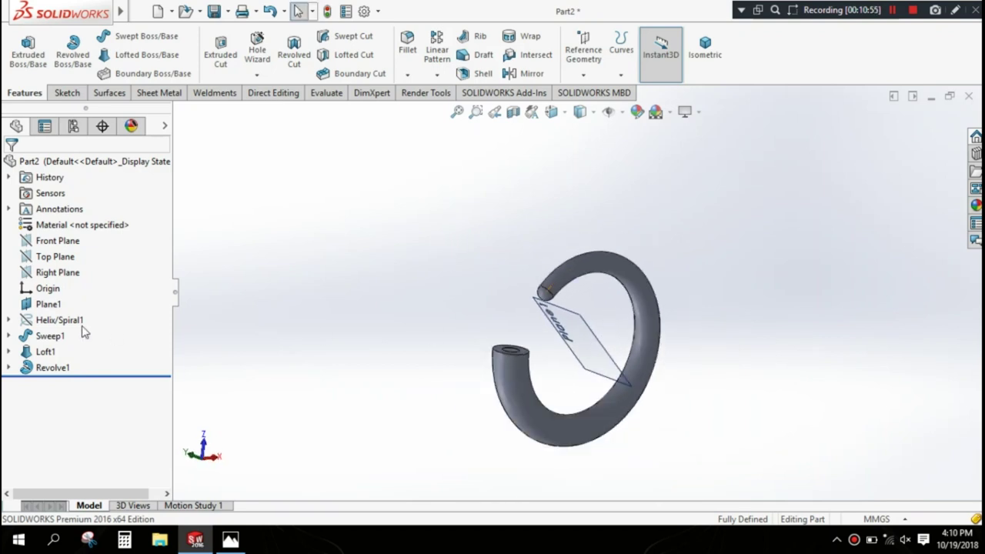
Step: Extrude Sketch2 Mid Plane to 24 mm depth to fill the ring's centre
{"action": "left_click", "coordinate": [7, 321]}
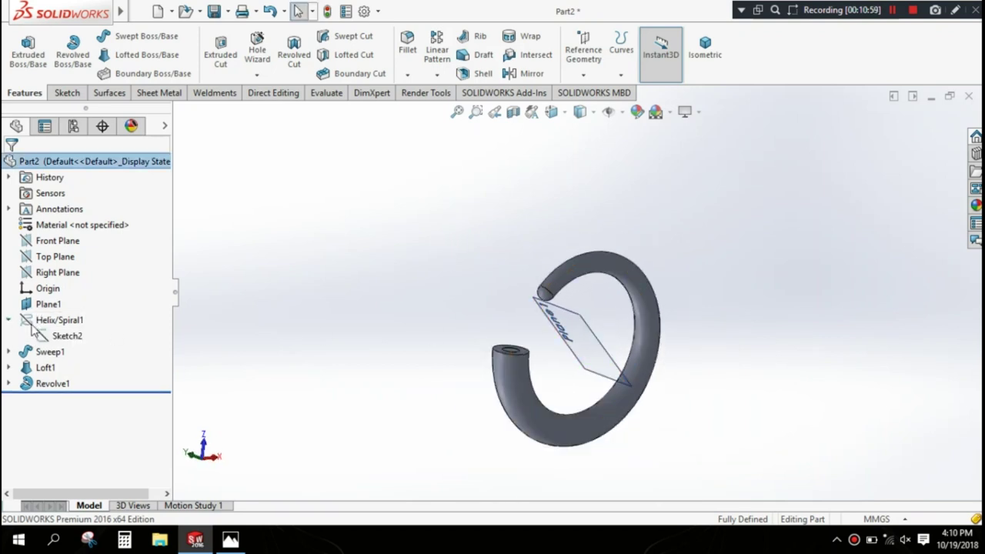
{"action": "left_click", "coordinate": [68, 336]}
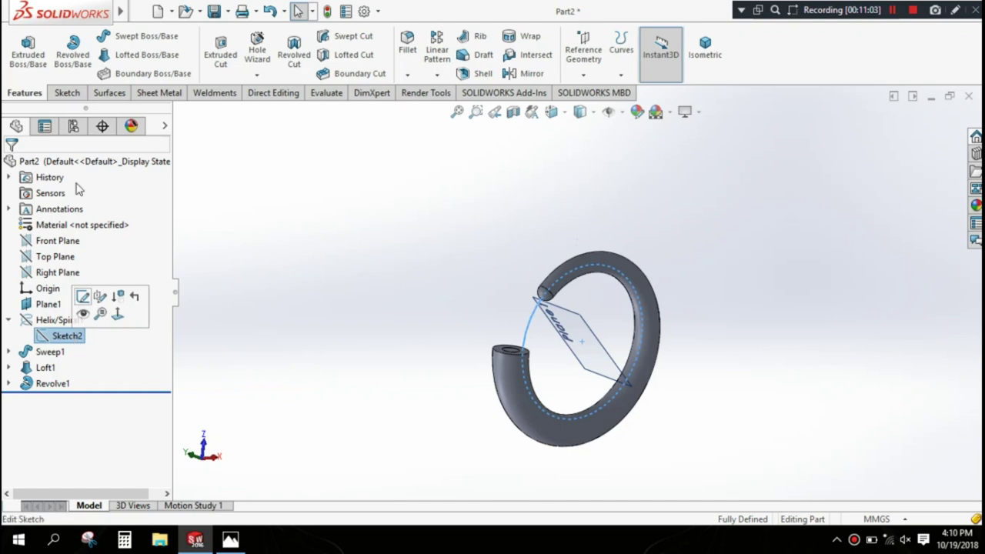
{"action": "left_click", "coordinate": [28, 54]}
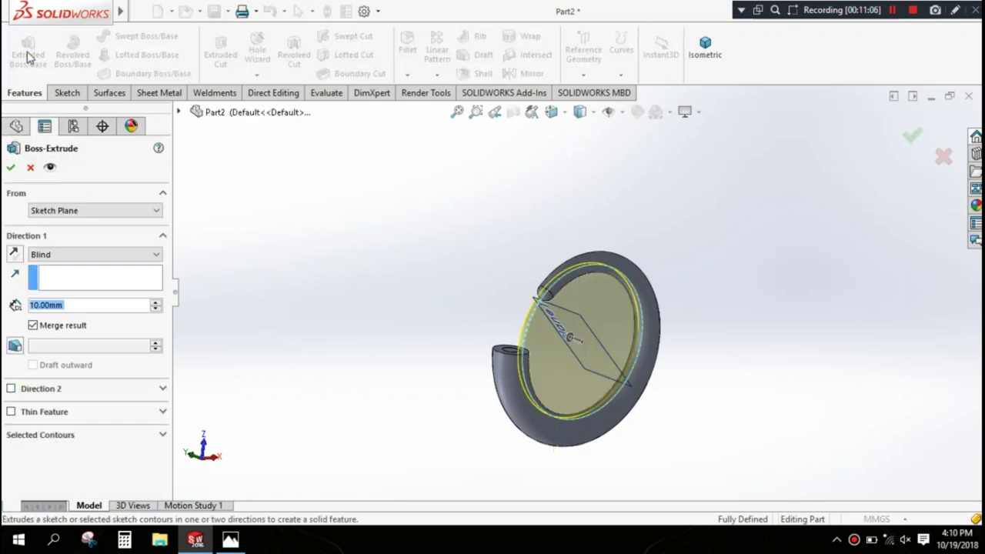
{"action": "left_click", "coordinate": [146, 256]}
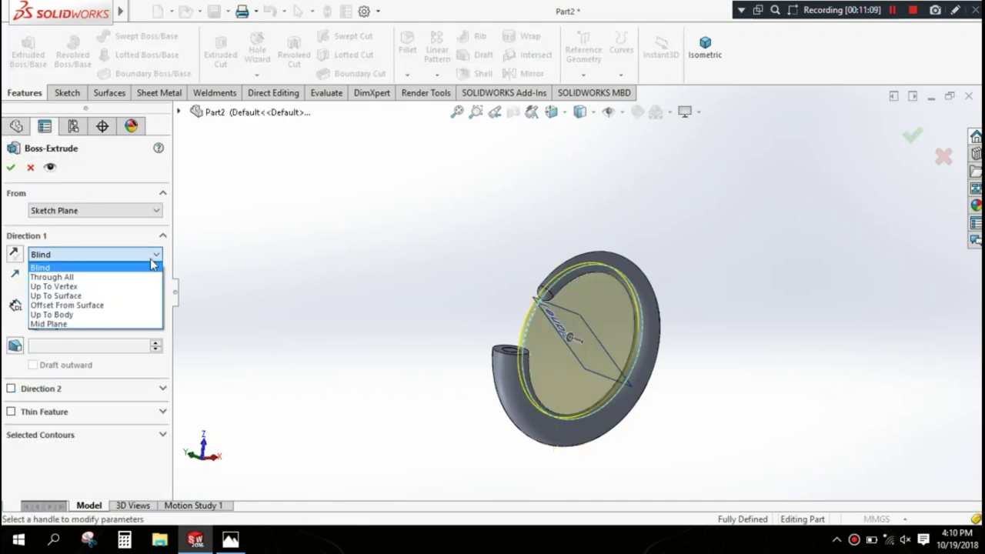
{"action": "left_click", "coordinate": [137, 323]}
{"action": "type", "text": "24"}
{"action": "key", "text": "Return"}
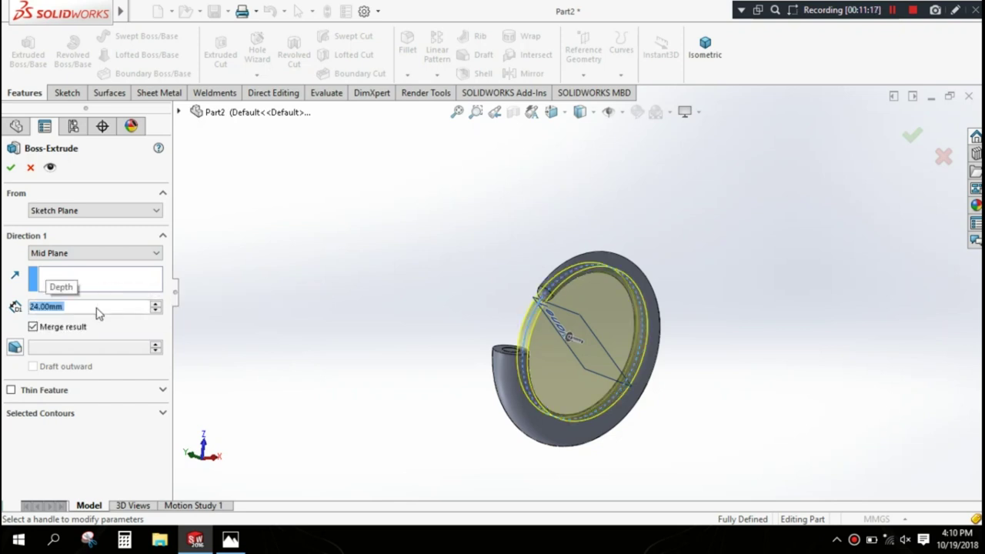
{"action": "left_click", "coordinate": [11, 169]}
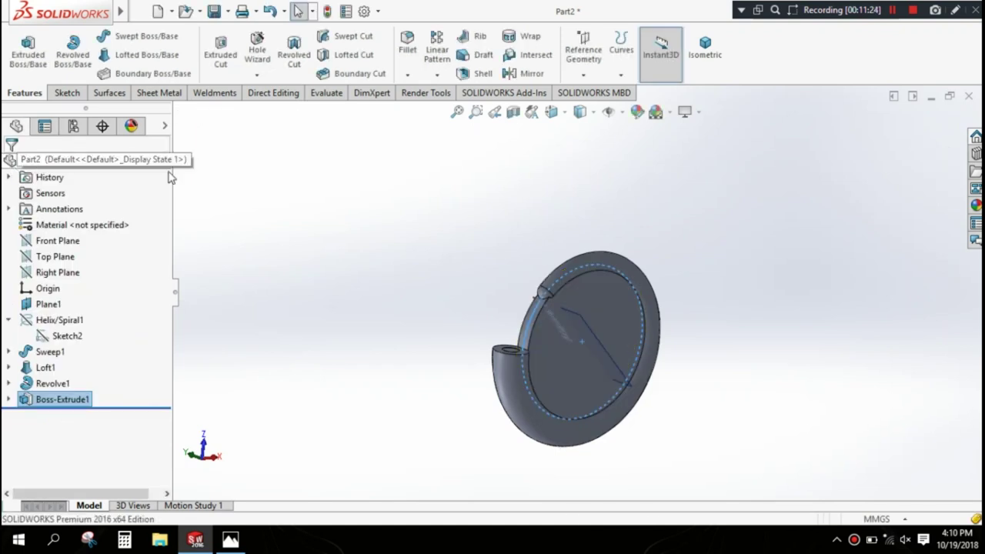
{"action": "mouse_move", "coordinate": [418, 244]}
{"action": "middle_mouse_down"}
{"action": "mouse_move", "coordinate": [694, 284]}
{"action": "mouse_move", "coordinate": [675, 317]}
{"action": "mouse_move", "coordinate": [533, 313]}
{"action": "mouse_move", "coordinate": [674, 331]}
{"action": "mouse_move", "coordinate": [596, 321]}
{"action": "mouse_move", "coordinate": [549, 302]}
{"action": "mouse_move", "coordinate": [682, 280]}
{"action": "middle_mouse_up"}
{"action": "scroll", "coordinate": [533, 314], "scroll_direction": "down", "scroll_amount": 3}
{"action": "scroll", "coordinate": [549, 302], "scroll_direction": "up", "scroll_amount": 3}
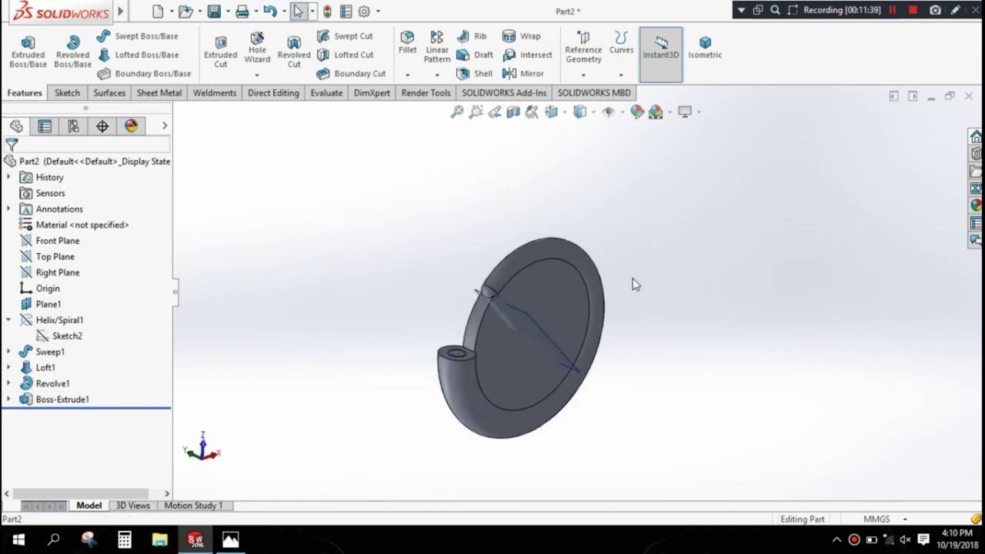
Step: Move the Boss-Extrude1 disc body 200 mm along Y with Move/Copy Body
{"action": "left_click", "coordinate": [278, 92]}
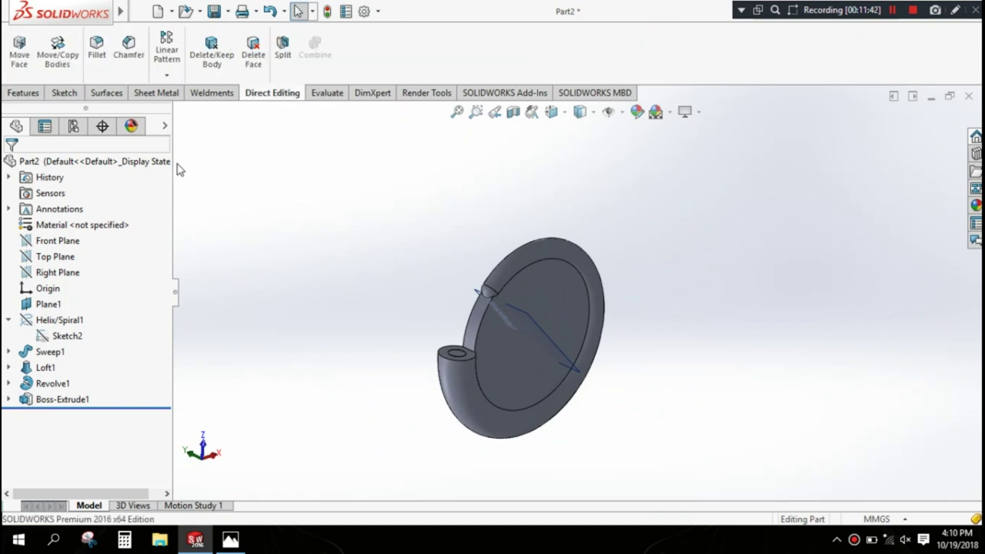
{"action": "left_click", "coordinate": [63, 57]}
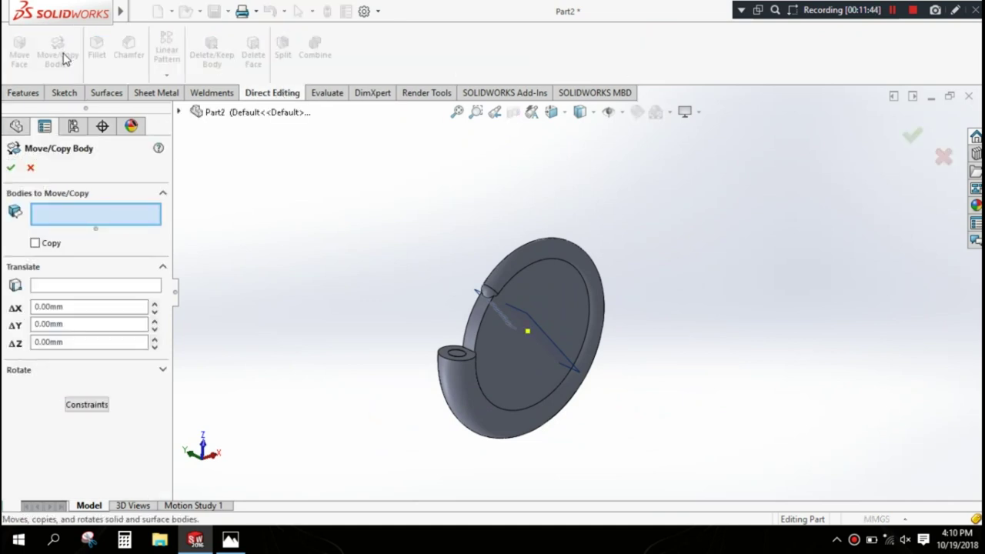
{"action": "left_click", "coordinate": [527, 353]}
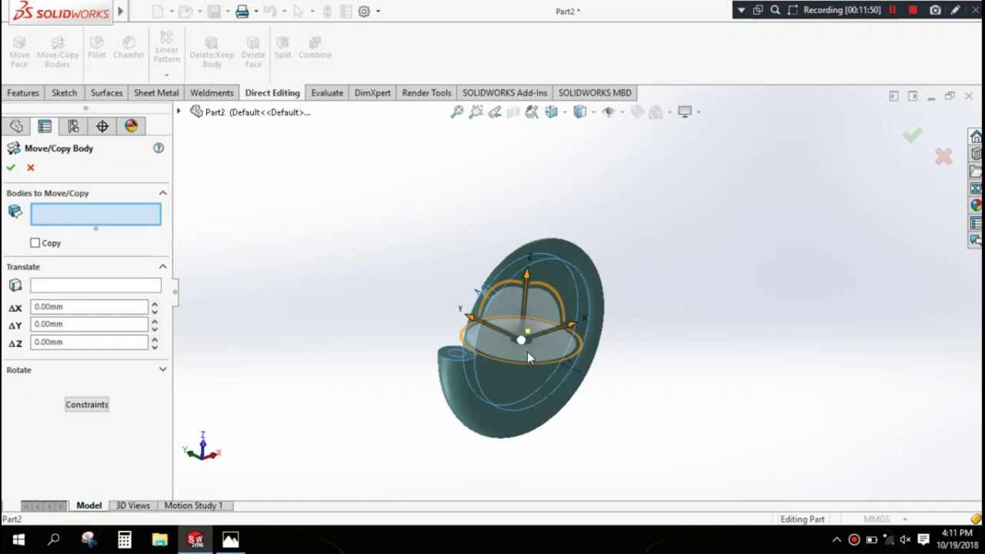
{"action": "left_click", "coordinate": [89, 324]}
{"action": "type", "text": "200"}
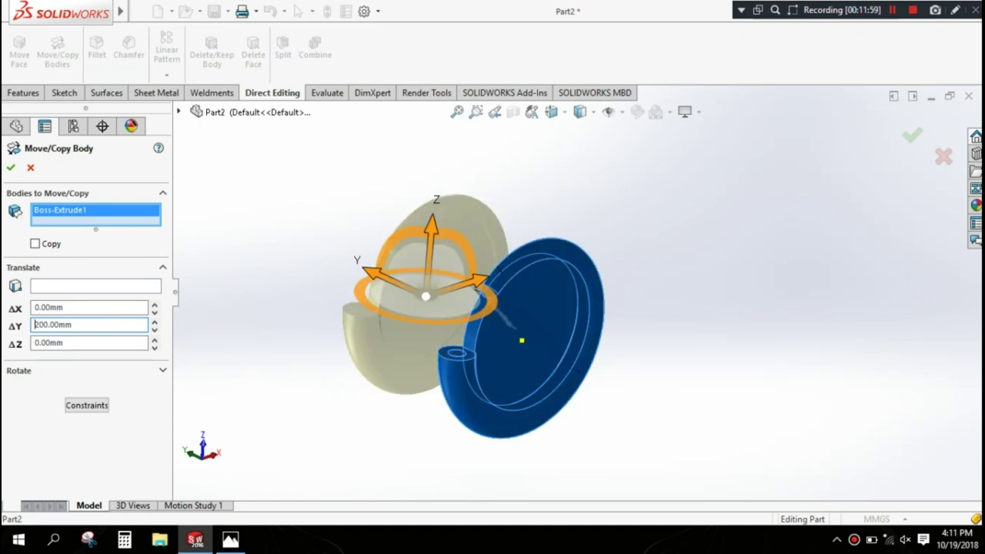
{"action": "left_click", "coordinate": [12, 168]}
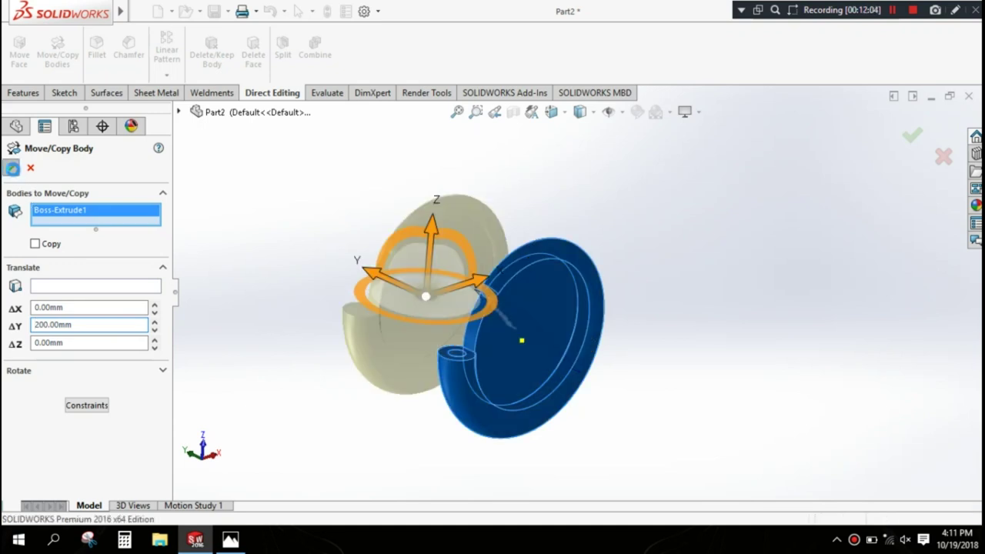
{"action": "middle_click_drag", "start_coordinate": [598, 276], "coordinate": [560, 260]}
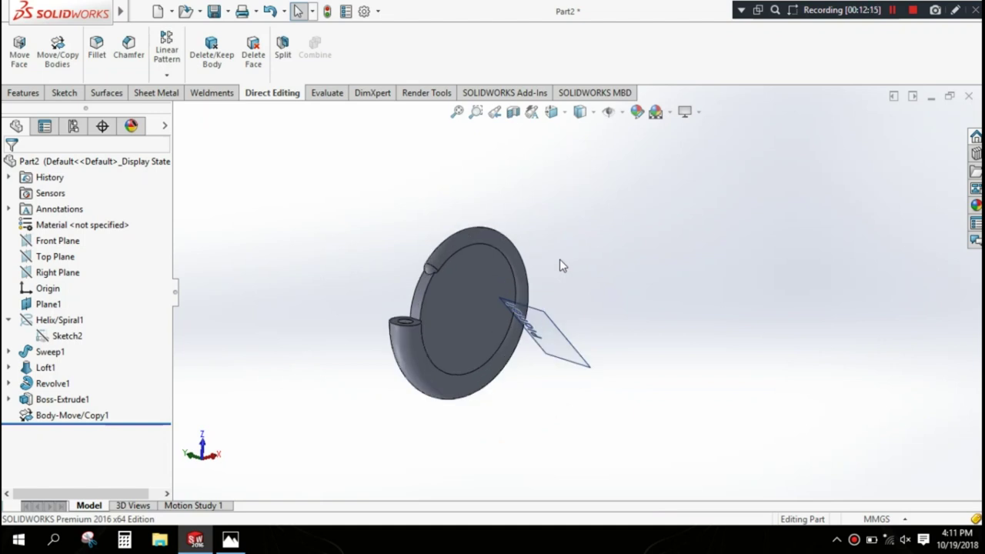
Step: Expand Loft1 and select its profile sketches Sketch1, Sketch3 and Sketch4 to review them
{"action": "middle_click_drag", "start_coordinate": [563, 260], "coordinate": [572, 261]}
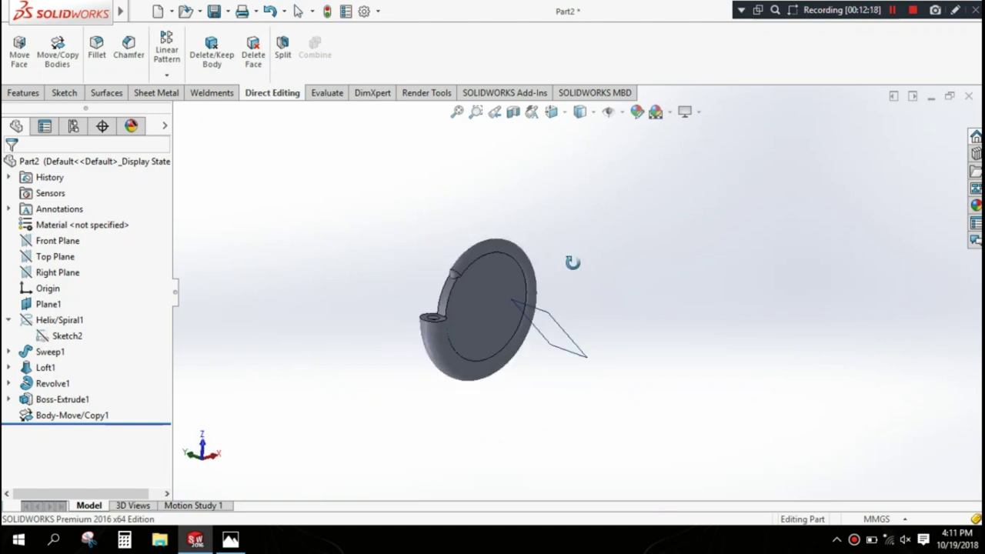
{"action": "left_click", "coordinate": [8, 369]}
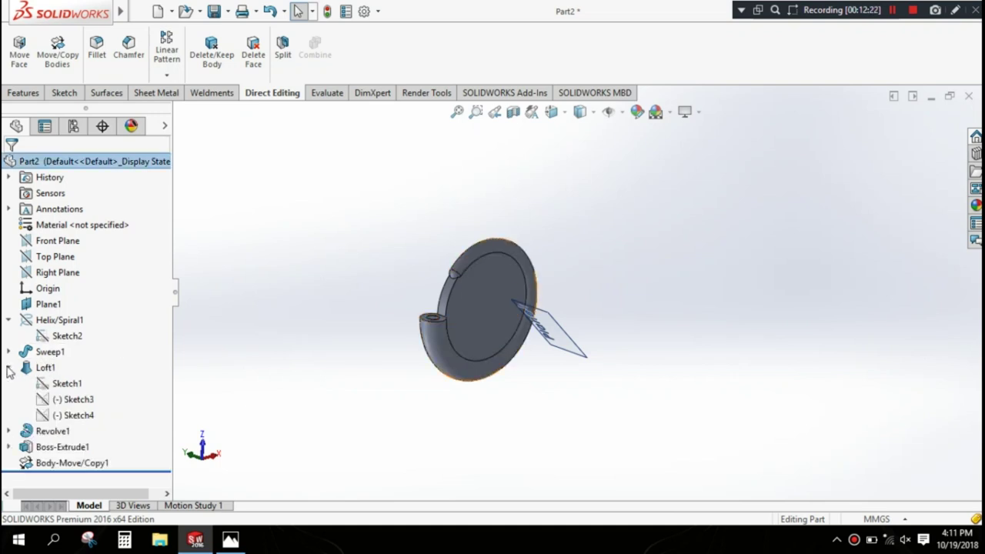
{"action": "double_click", "coordinate": [68, 386]}
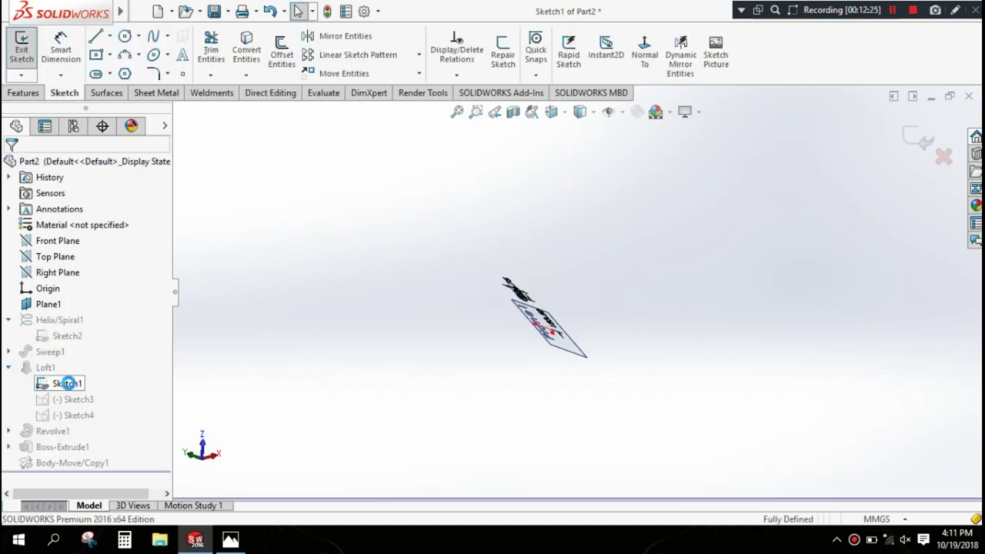
{"action": "left_click", "coordinate": [940, 157]}
{"action": "left_click", "coordinate": [71, 383]}
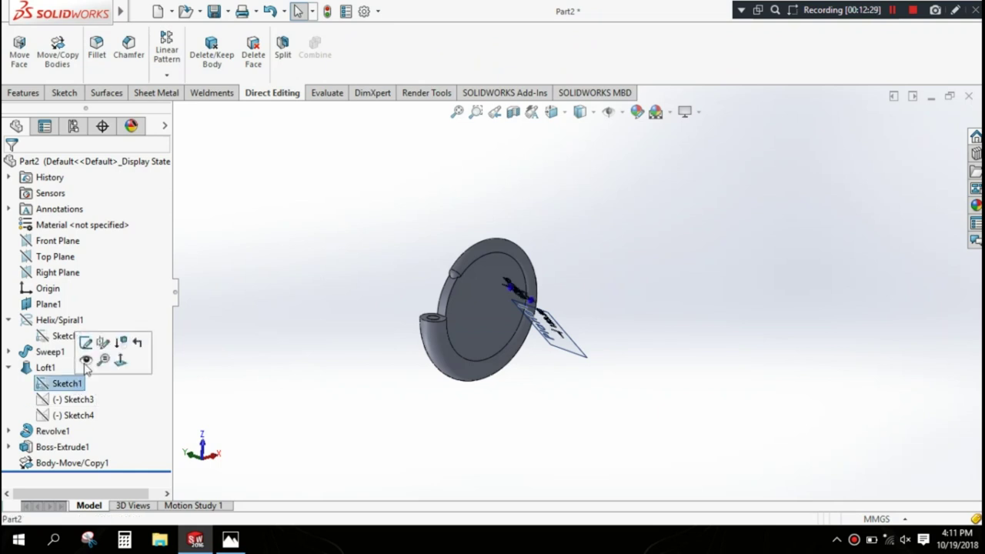
{"action": "left_click", "coordinate": [77, 399]}
{"action": "left_click", "coordinate": [92, 416]}
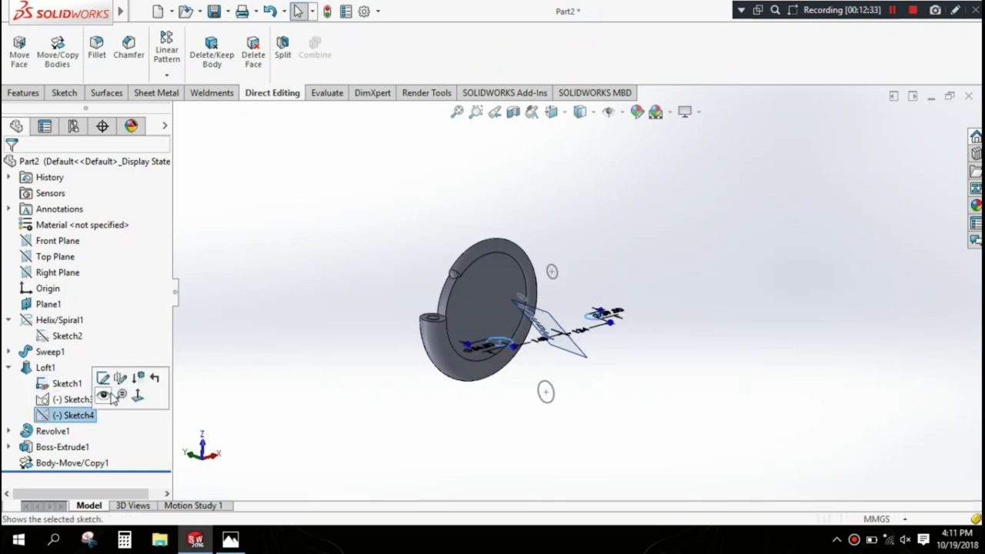
{"action": "mouse_move", "coordinate": [279, 336]}
{"action": "middle_mouse_down"}
{"action": "mouse_move", "coordinate": [306, 310]}
{"action": "mouse_move", "coordinate": [272, 321]}
{"action": "mouse_move", "coordinate": [321, 320]}
{"action": "mouse_move", "coordinate": [220, 423]}
{"action": "mouse_move", "coordinate": [256, 393]}
{"action": "middle_mouse_up"}
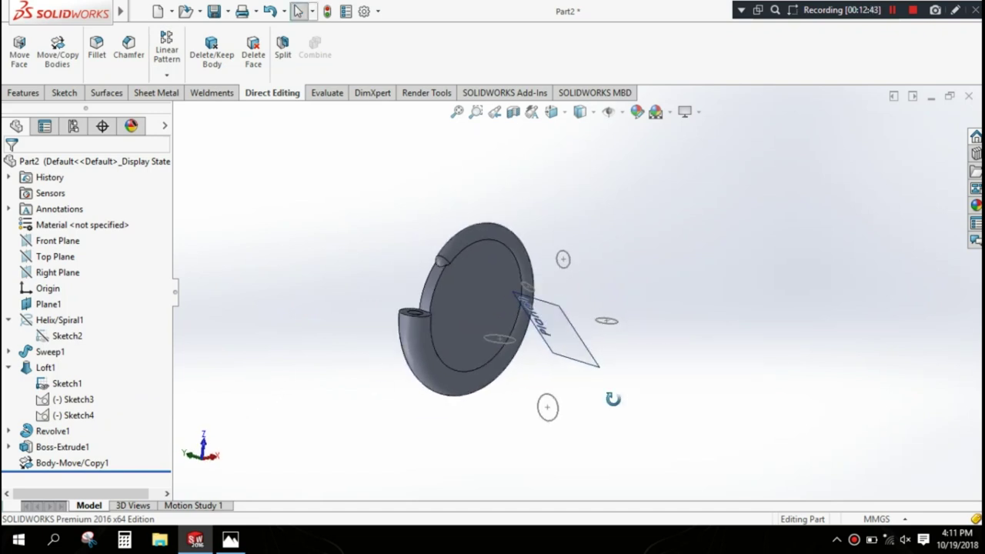
{"action": "middle_click_drag", "start_coordinate": [612, 398], "coordinate": [598, 404]}
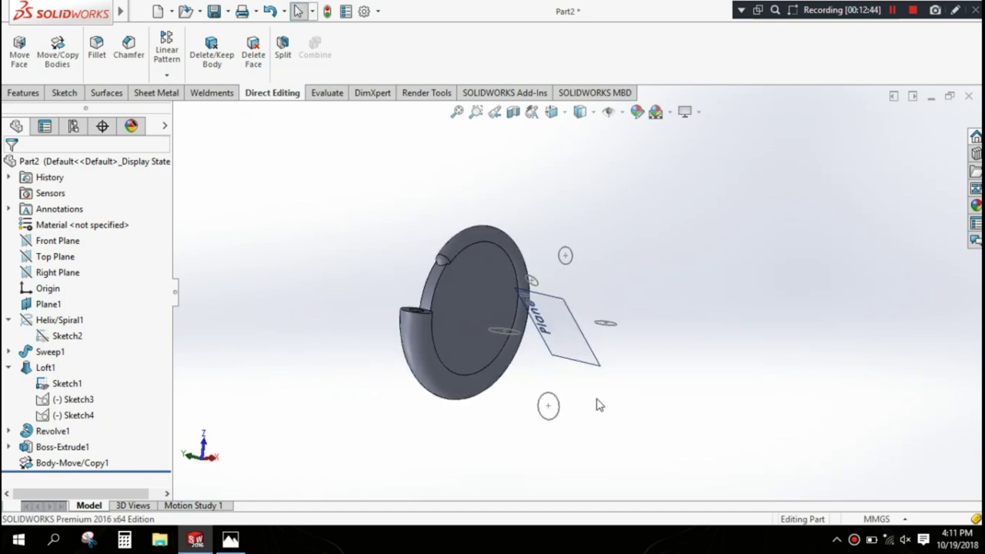
Step: Start a new sketch on Right Plane and turn the view to face it
{"action": "left_click", "coordinate": [74, 277]}
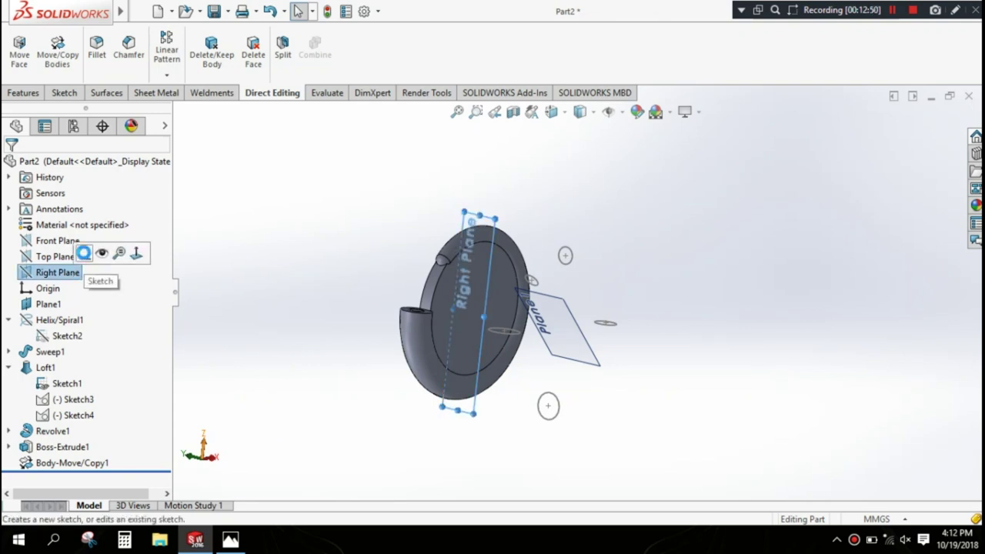
{"action": "left_click", "coordinate": [84, 253]}
{"action": "mouse_move", "coordinate": [712, 264]}
{"action": "middle_mouse_down"}
{"action": "mouse_move", "coordinate": [683, 272]}
{"action": "mouse_move", "coordinate": [719, 277]}
{"action": "mouse_move", "coordinate": [646, 275]}
{"action": "middle_mouse_up"}
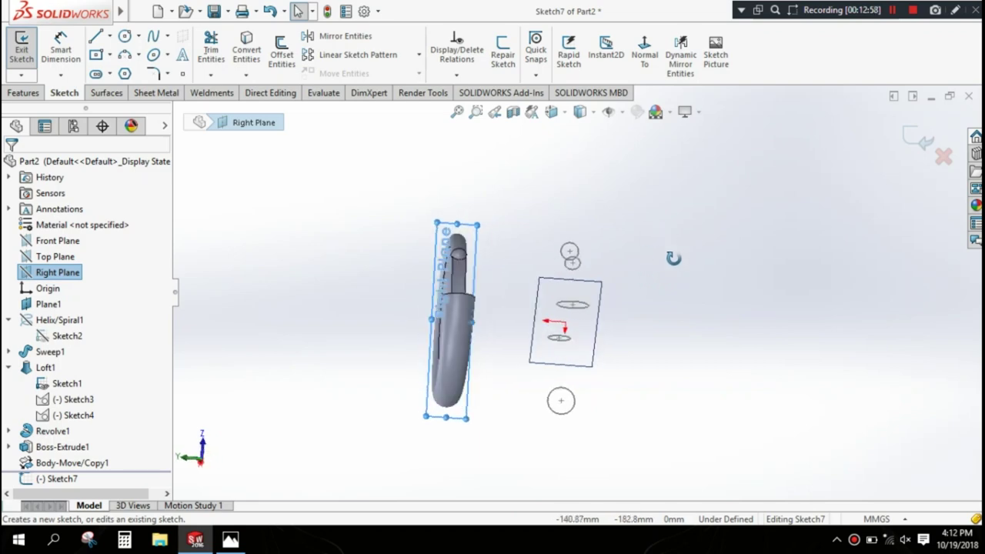
{"action": "key", "text": "space"}
{"action": "left_click", "coordinate": [562, 296]}
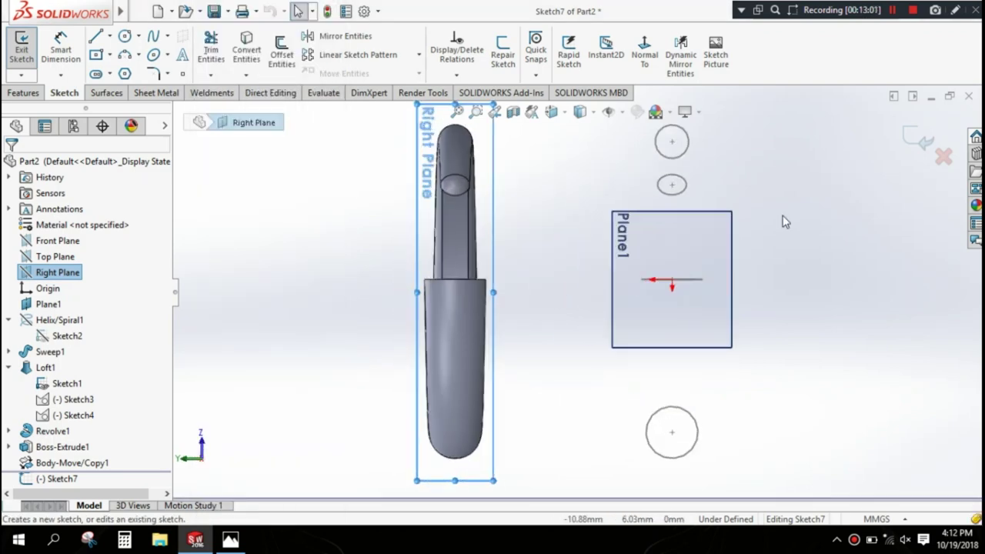
Step: Draw two circles, one above and one below Plane1
{"action": "left_click", "coordinate": [124, 37]}
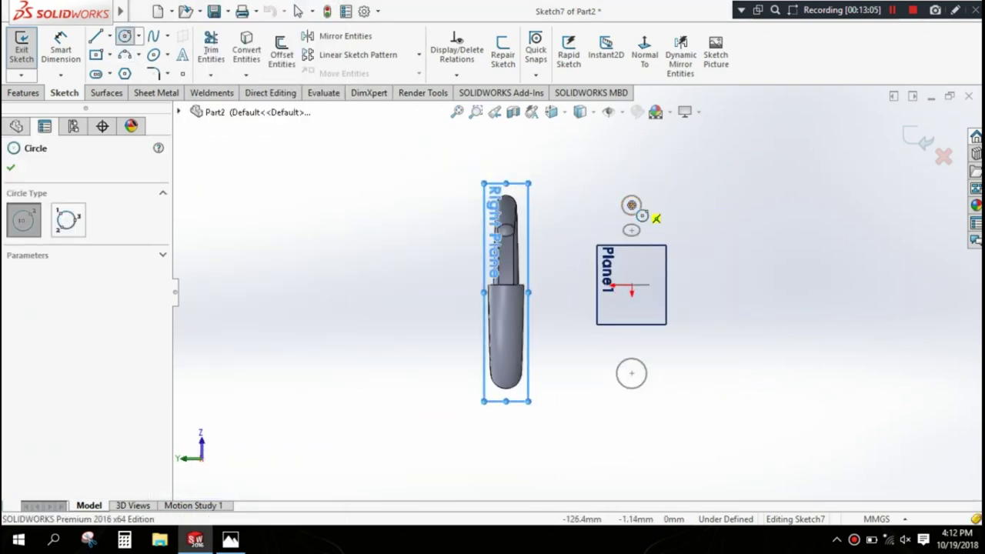
{"action": "left_click", "coordinate": [631, 205]}
{"action": "left_click", "coordinate": [648, 222]}
{"action": "left_click", "coordinate": [631, 373]}
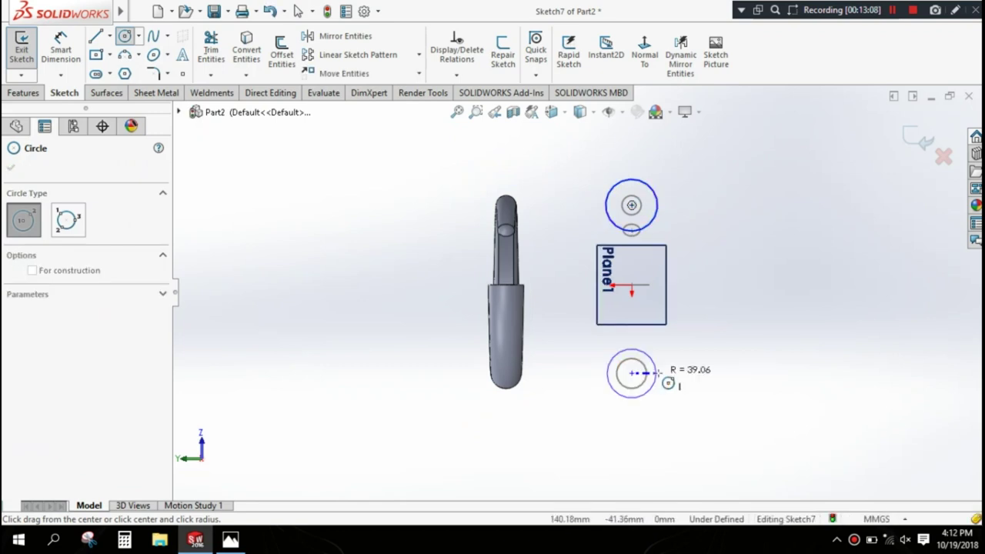
{"action": "left_click", "coordinate": [660, 383]}
Step: Dimension the upper circle's diameter to 74 mm
{"action": "left_click", "coordinate": [63, 55]}
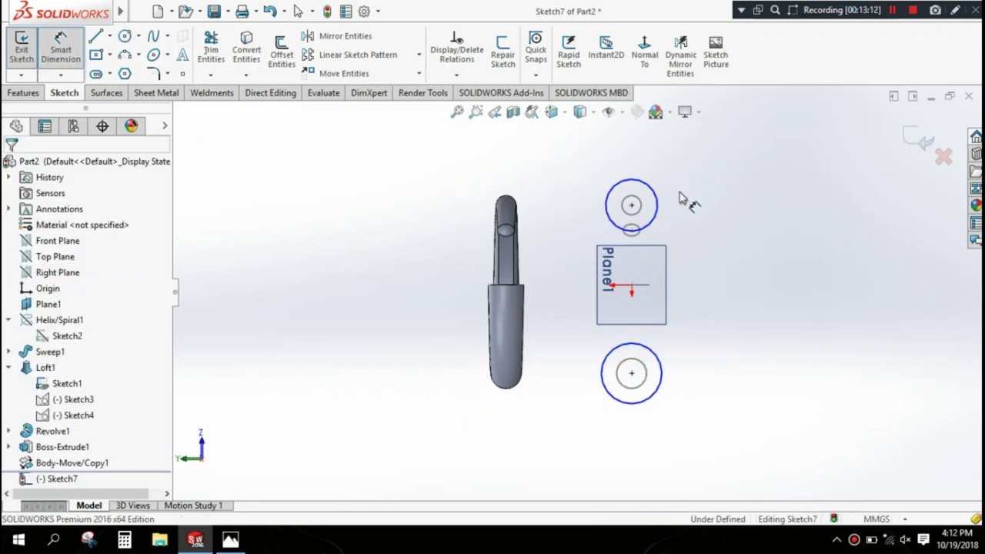
{"action": "left_click", "coordinate": [657, 202]}
{"action": "left_click", "coordinate": [704, 206]}
{"action": "type", "text": "74"}
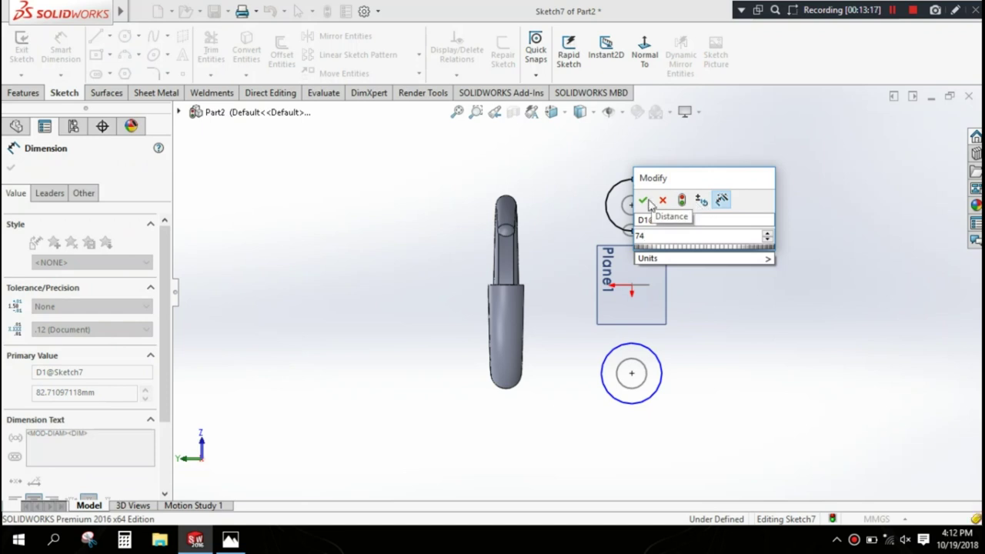
{"action": "left_click", "coordinate": [643, 201]}
{"action": "key", "text": "Escape"}
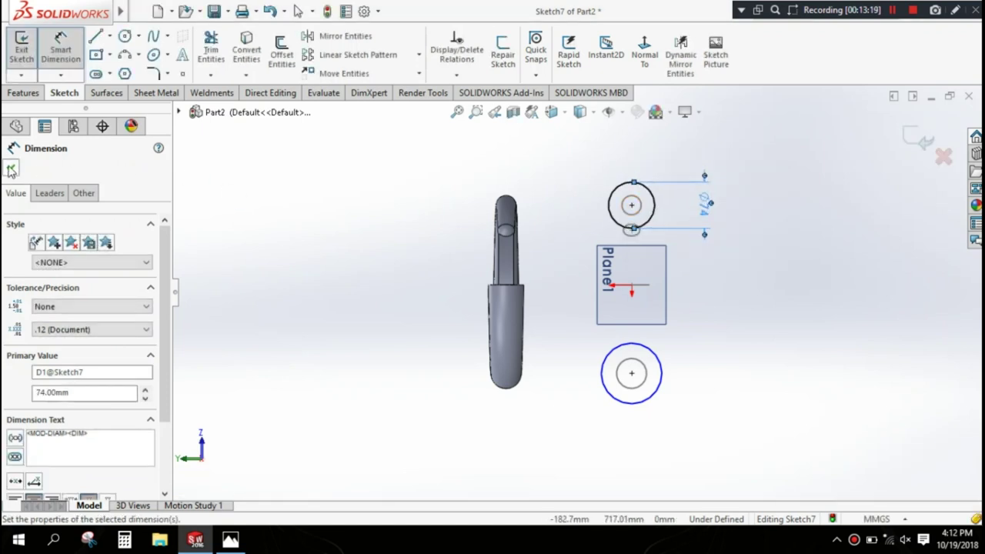
Step: Add an Equal relation between the upper and lower circles
{"action": "left_click", "coordinate": [655, 214]}
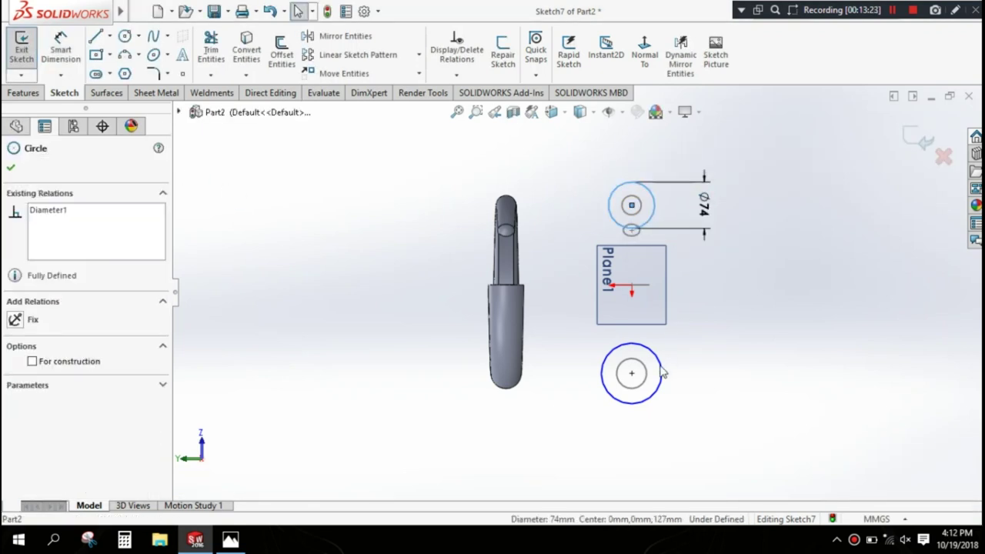
{"action": "left_click", "coordinate": [661, 372], "text": "ctrl"}
{"action": "left_click", "coordinate": [726, 316]}
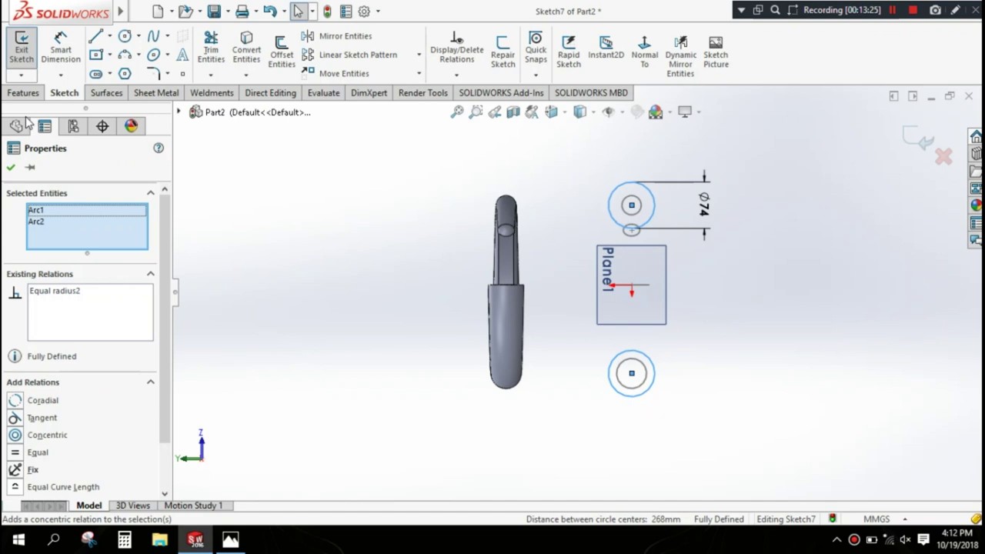
{"action": "left_click", "coordinate": [11, 169]}
{"action": "left_click", "coordinate": [98, 39]}
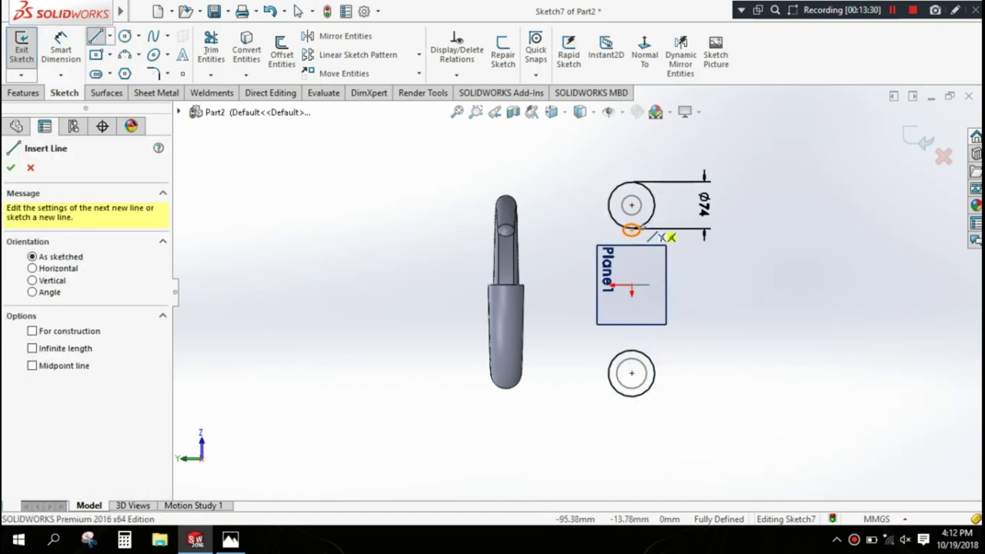
Step: Draw a U-shaped line chain down, across and up from the top circle's sides
{"action": "scroll", "coordinate": [654, 211], "scroll_direction": "down", "scroll_amount": 3}
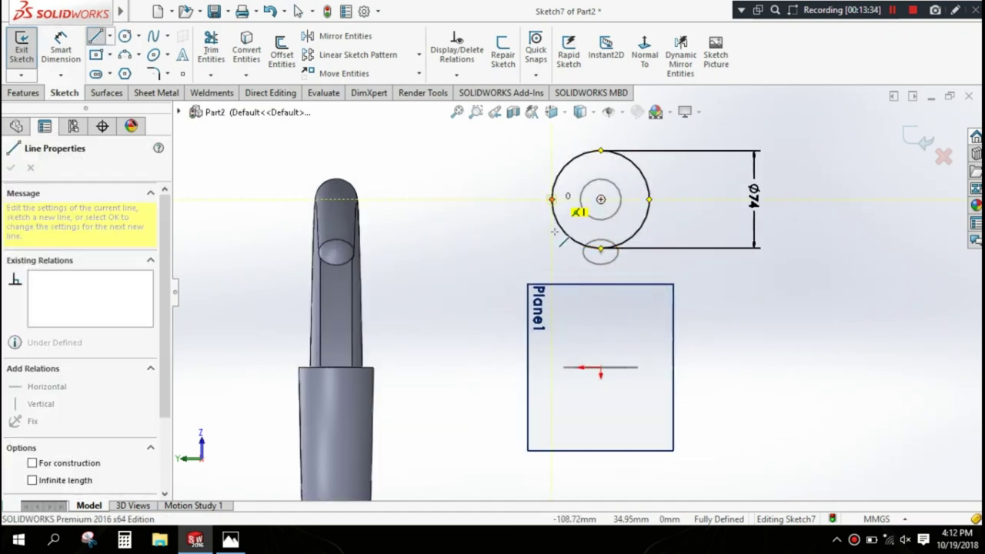
{"action": "left_click_drag", "start_coordinate": [551, 200], "coordinate": [552, 300]}
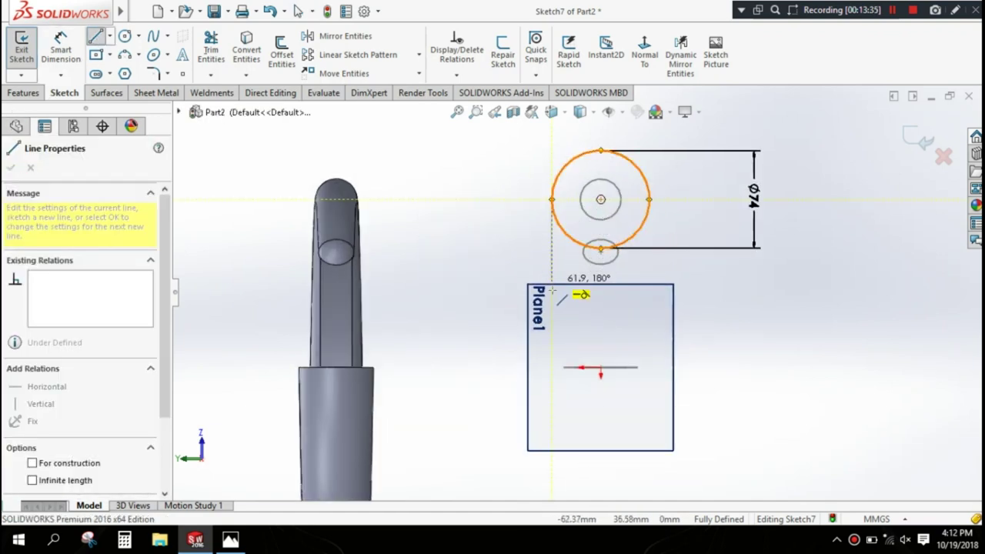
{"action": "left_click", "coordinate": [649, 300]}
{"action": "left_click", "coordinate": [649, 199]}
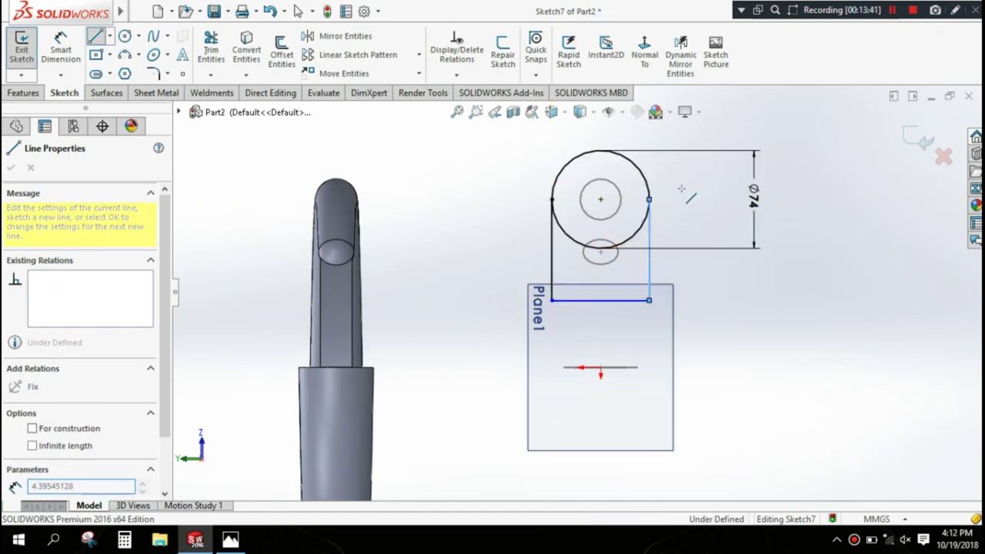
{"action": "right_click", "coordinate": [710, 199]}
{"action": "left_click", "coordinate": [716, 198]}
Step: Dimension the bottom line 30 mm from the origin
{"action": "left_click", "coordinate": [65, 46]}
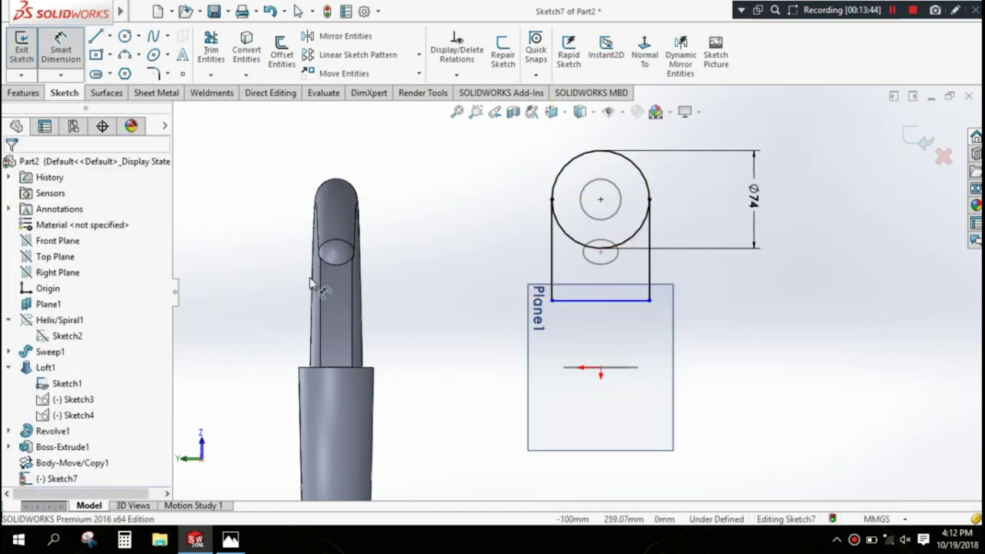
{"action": "left_click", "coordinate": [602, 368]}
{"action": "left_click", "coordinate": [606, 301]}
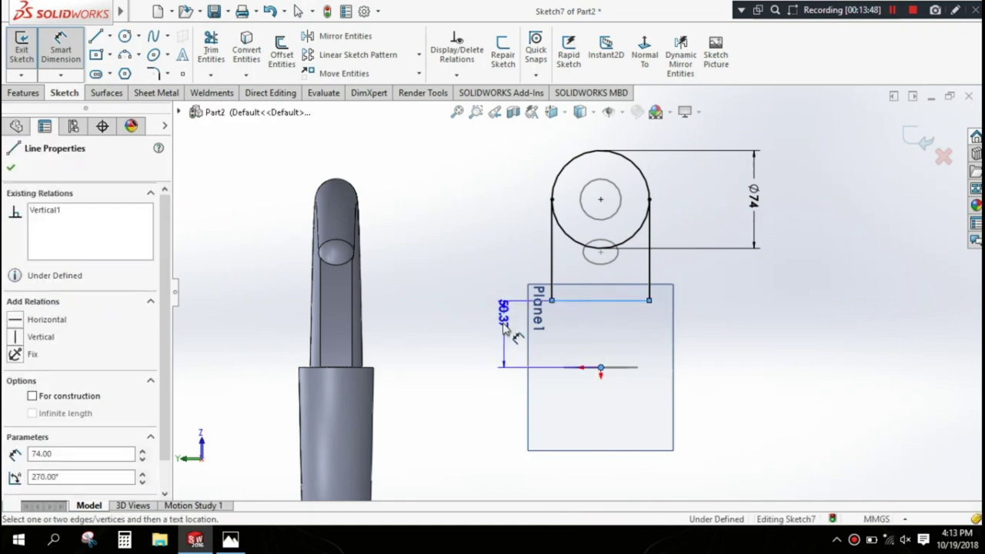
{"action": "left_click", "coordinate": [510, 326]}
{"action": "type", "text": "30"}
{"action": "key", "text": "Return"}
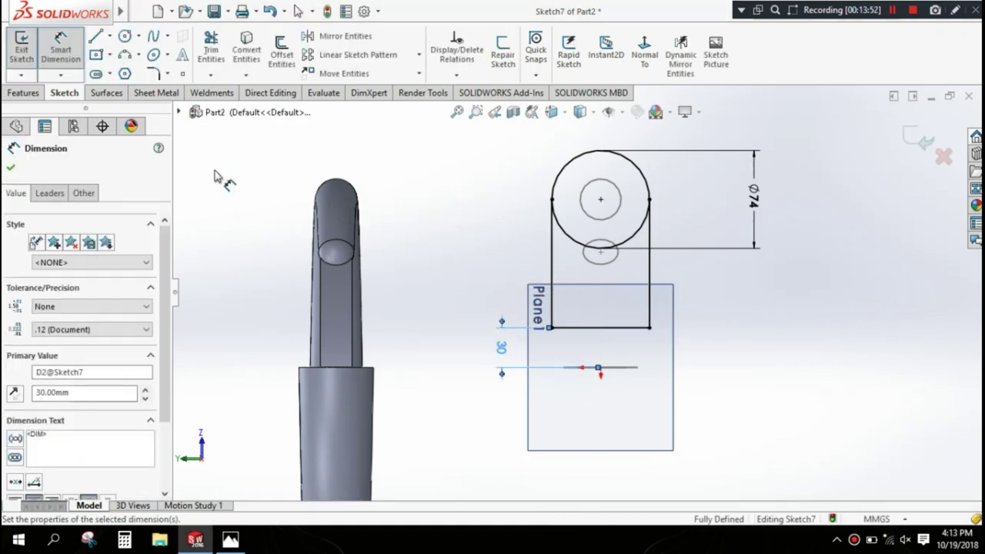
{"action": "left_click", "coordinate": [10, 169]}
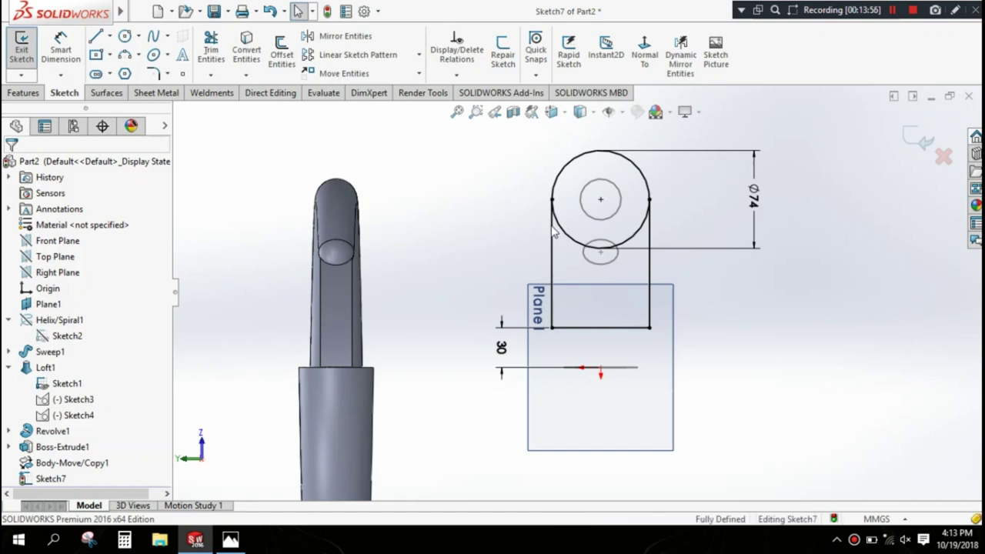
Step: Make the left and right vertical lines tangent to the Ø74 circle
{"action": "left_click", "coordinate": [551, 230]}
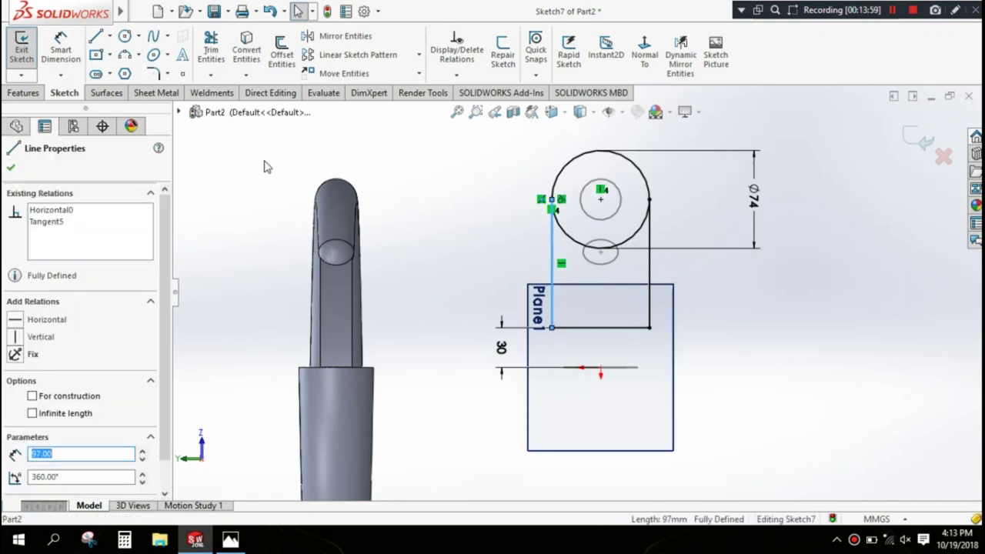
{"action": "left_click", "coordinate": [11, 168]}
{"action": "left_click", "coordinate": [650, 248]}
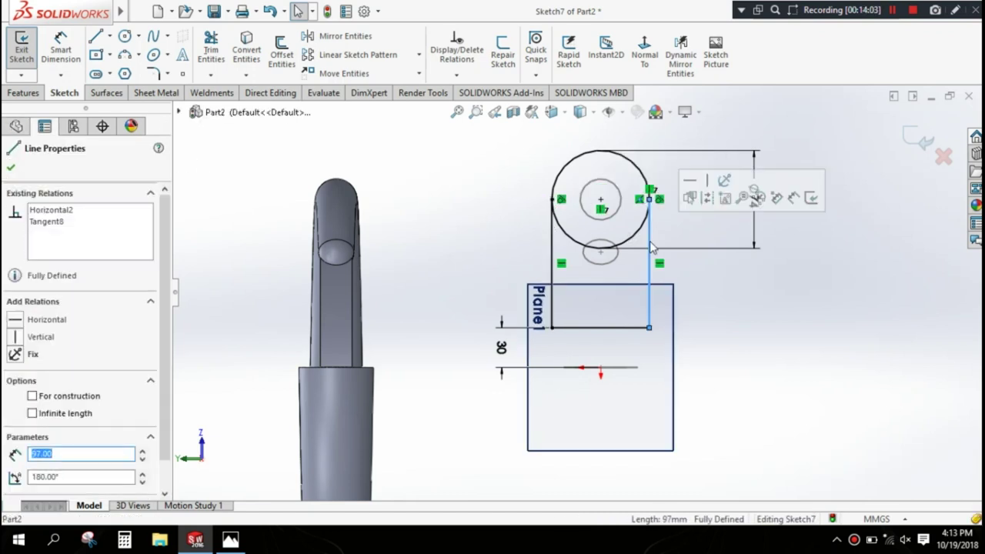
{"action": "left_click", "coordinate": [11, 166]}
{"action": "key", "text": "f"}
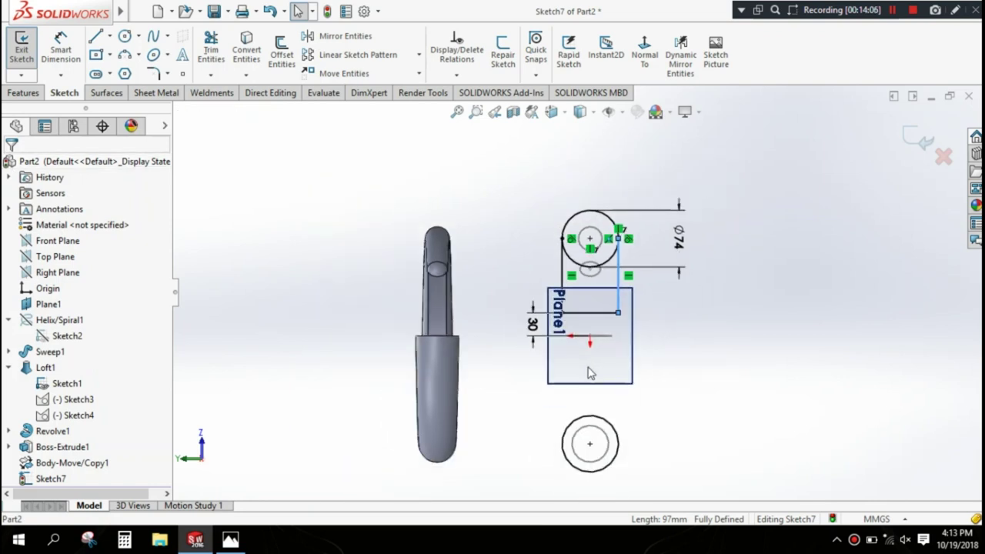
{"action": "left_click", "coordinate": [97, 38]}
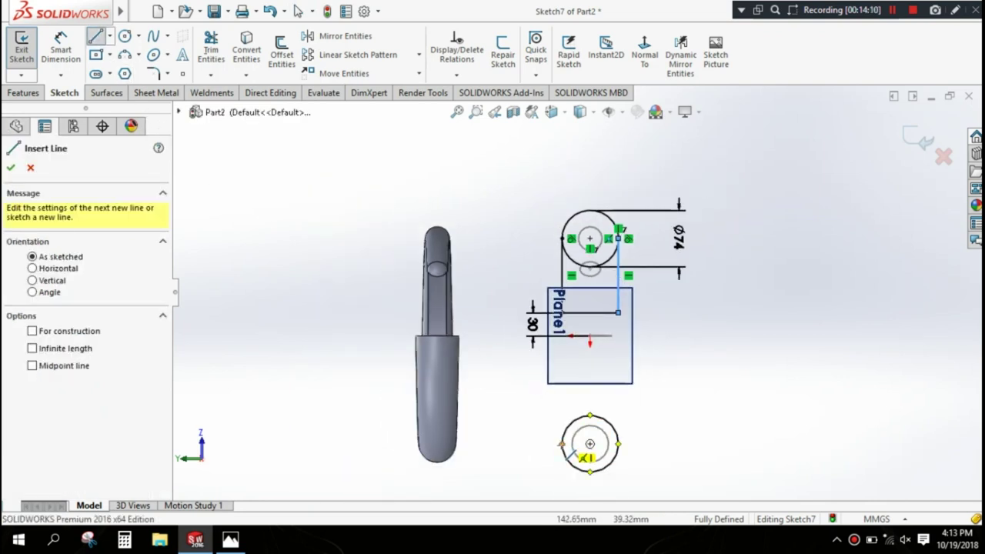
Step: Draw a three-segment U outline up from the lower circle toward the centre
{"action": "left_click", "coordinate": [562, 443]}
{"action": "left_click", "coordinate": [561, 368]}
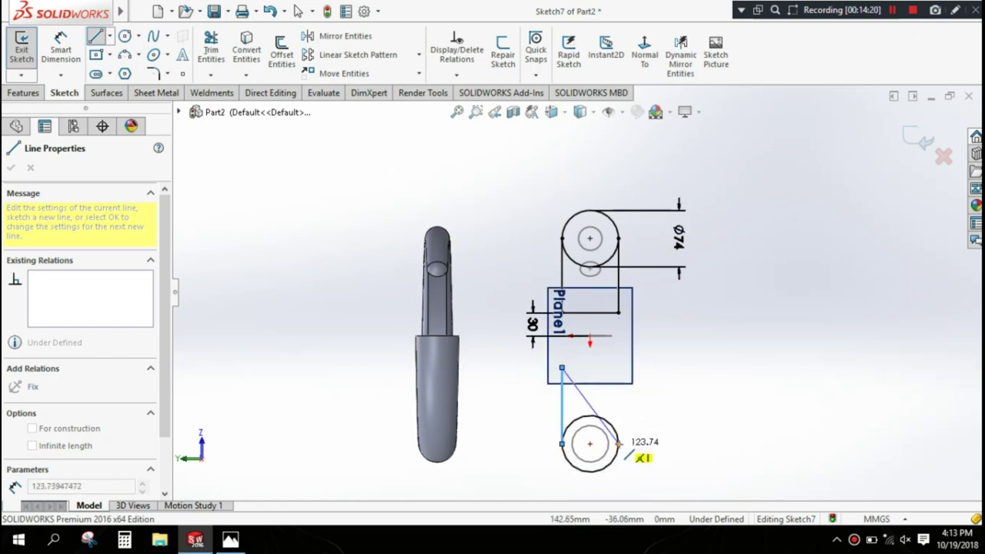
{"action": "left_click", "coordinate": [618, 368]}
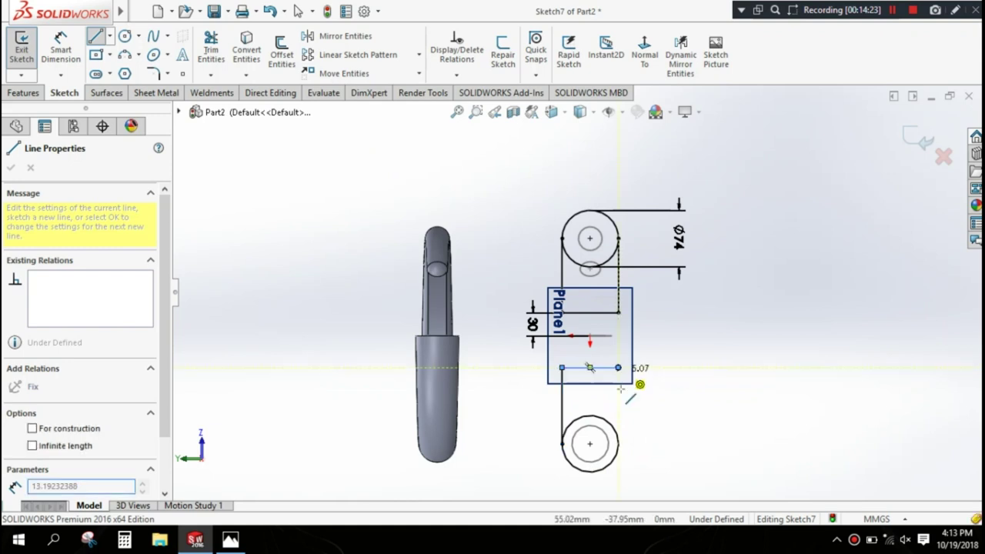
{"action": "left_click", "coordinate": [618, 443]}
{"action": "right_click", "coordinate": [674, 368]}
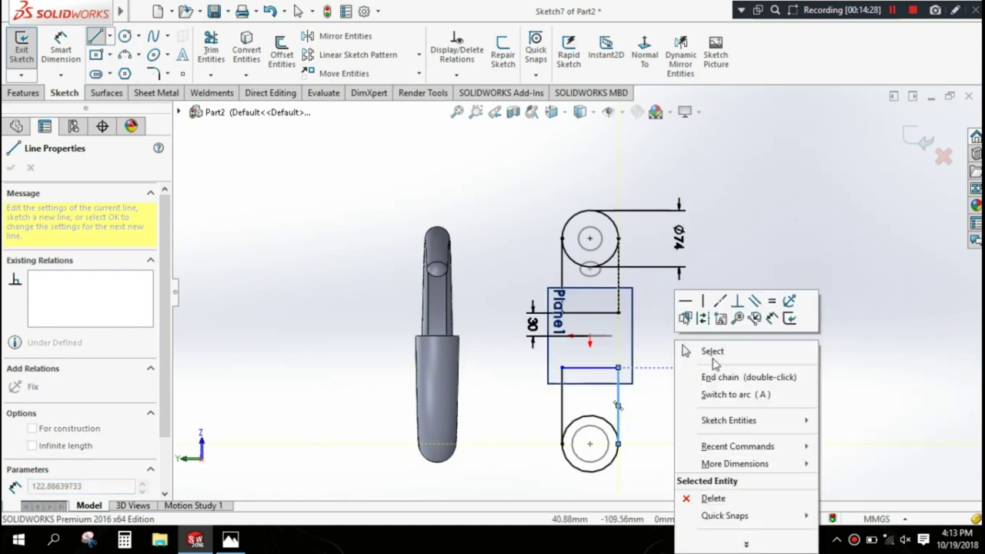
{"action": "left_click", "coordinate": [709, 367]}
{"action": "left_click", "coordinate": [563, 413]}
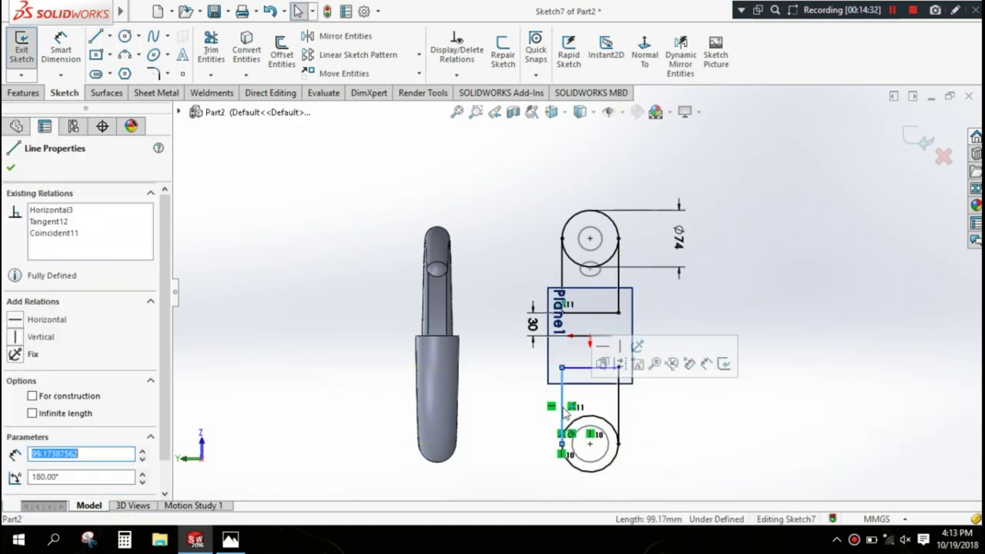
{"action": "left_click", "coordinate": [614, 412]}
{"action": "left_click", "coordinate": [619, 412]}
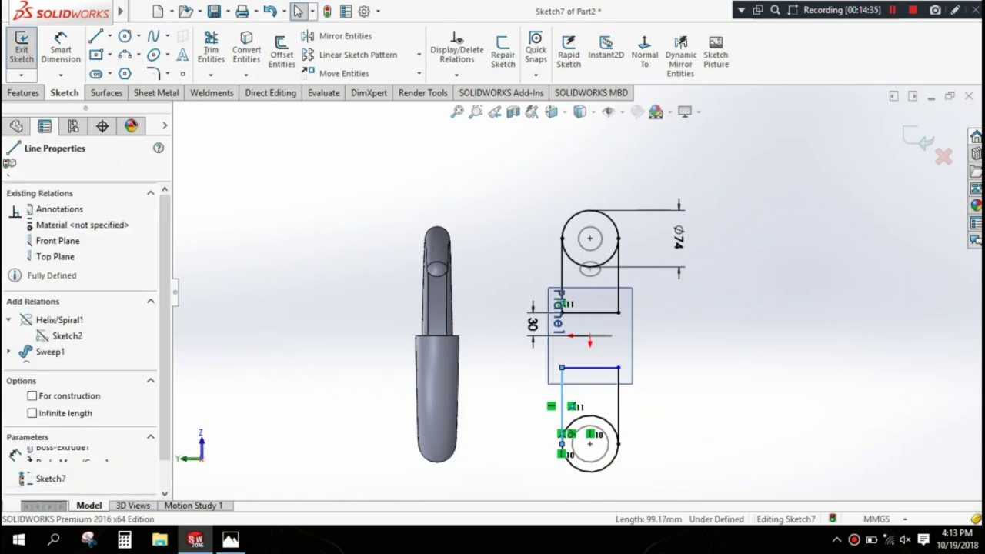
{"action": "left_click", "coordinate": [11, 170]}
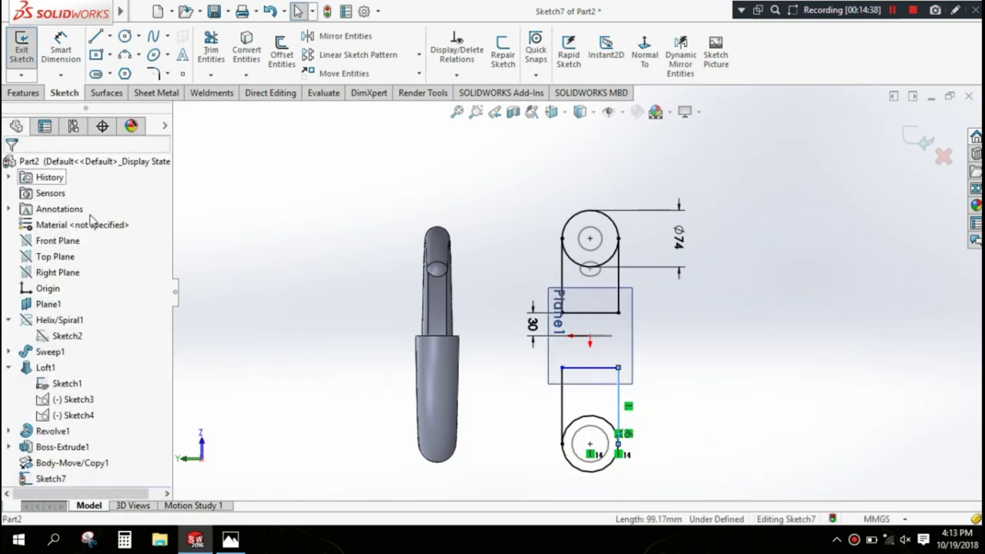
Step: Dimension the horizontal line 30 mm from the centre line
{"action": "left_click", "coordinate": [61, 50]}
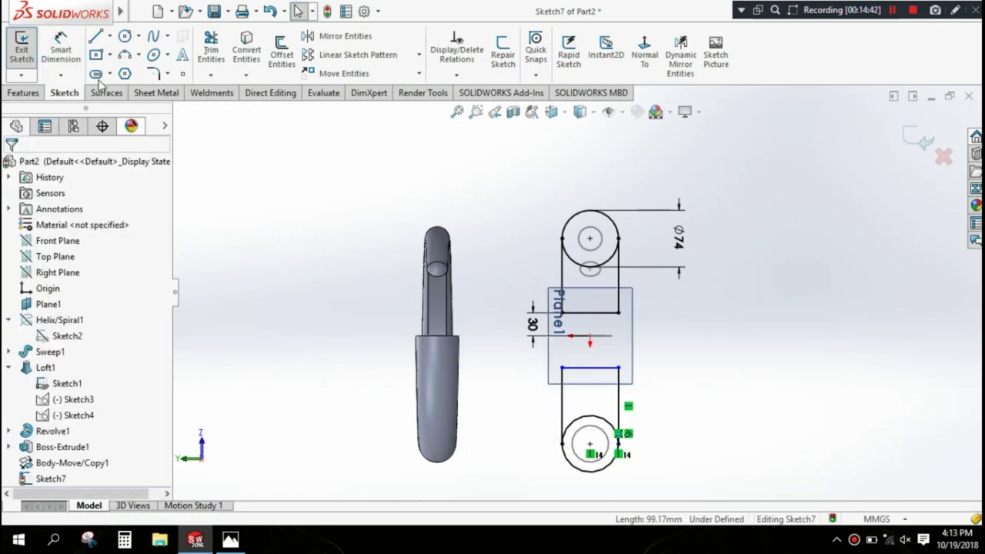
{"action": "left_click", "coordinate": [609, 368]}
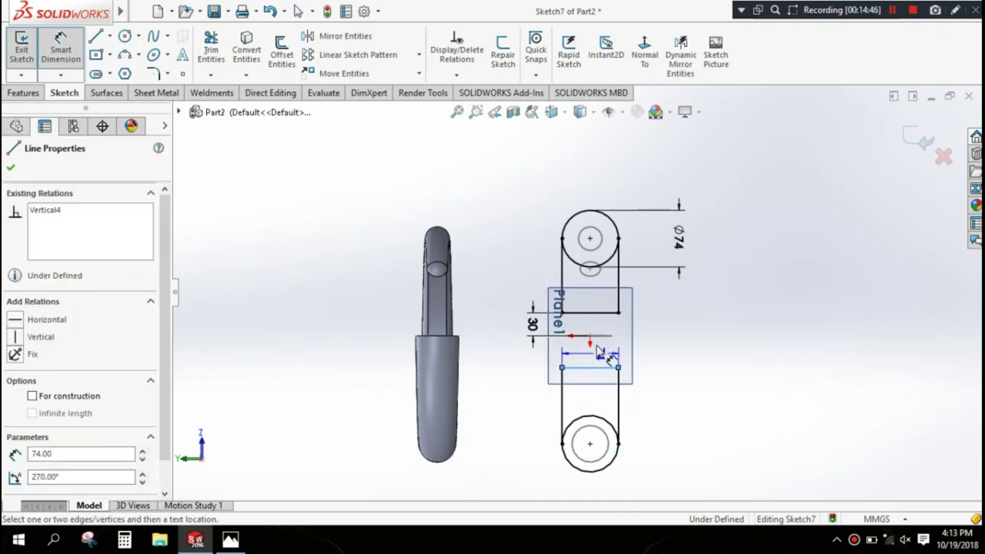
{"action": "left_click", "coordinate": [590, 338]}
{"action": "left_click", "coordinate": [667, 352]}
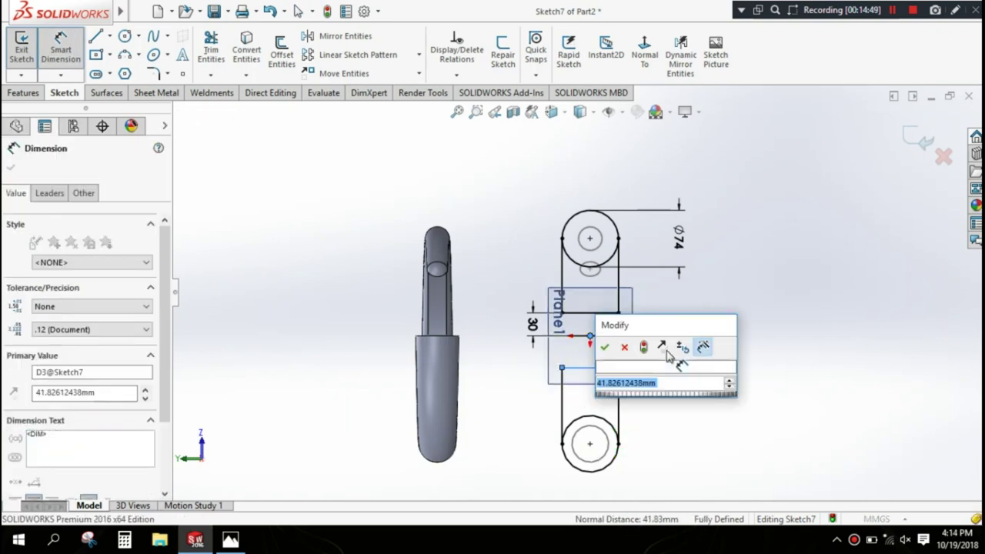
{"action": "type", "text": "3"}
{"action": "type", "text": "30"}
{"action": "key", "text": "Return"}
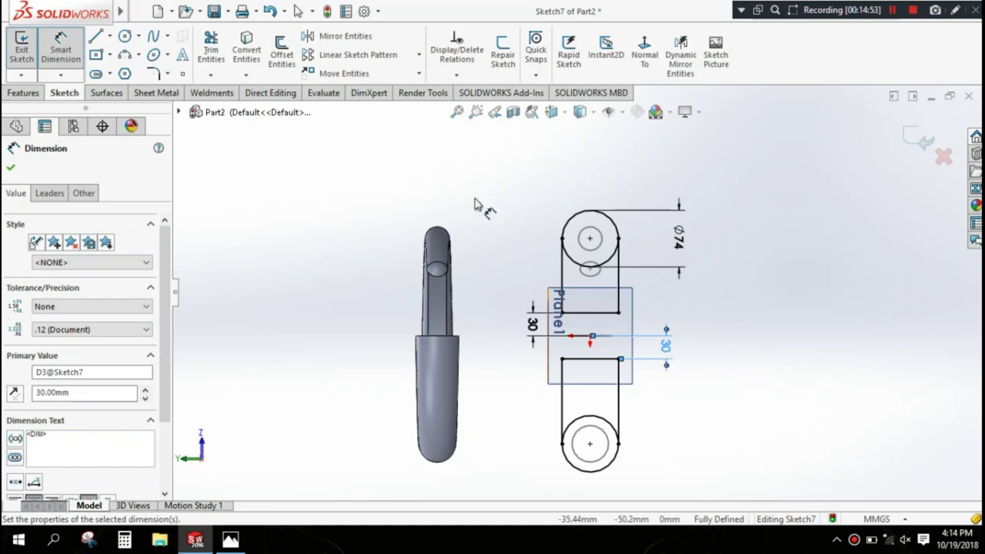
{"action": "left_click", "coordinate": [12, 168]}
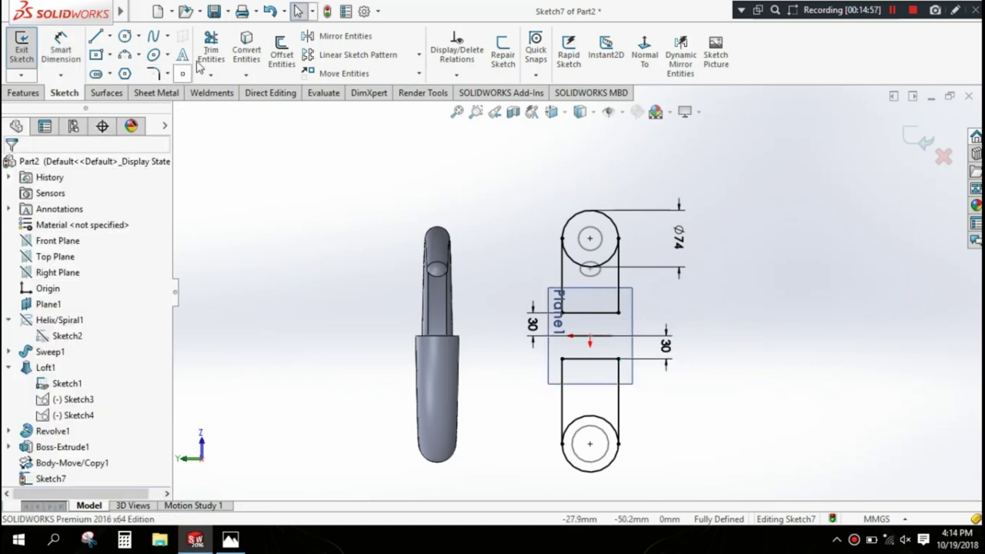
Step: Trim the circles into rounded slot ends and exit Sketch7
{"action": "left_click", "coordinate": [211, 50]}
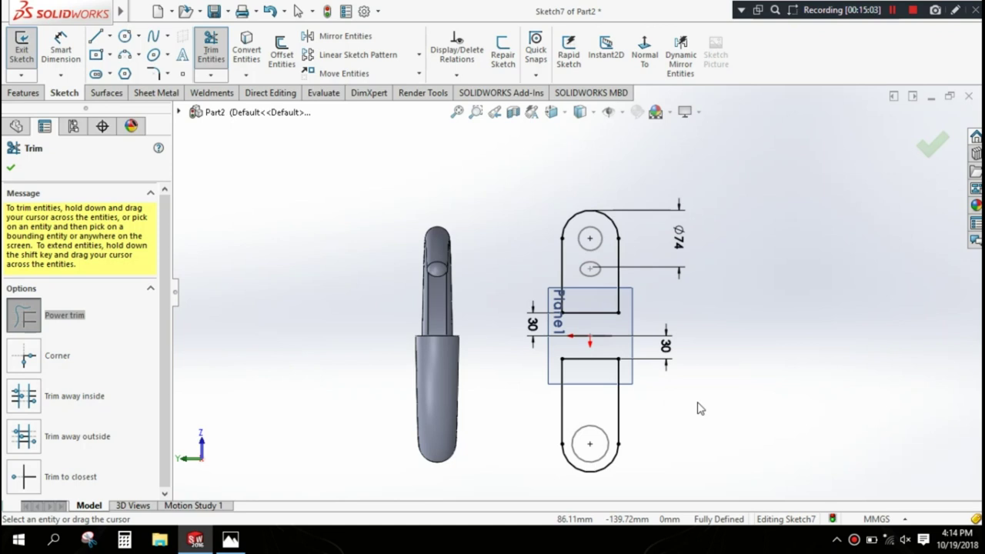
{"action": "left_click", "coordinate": [11, 167]}
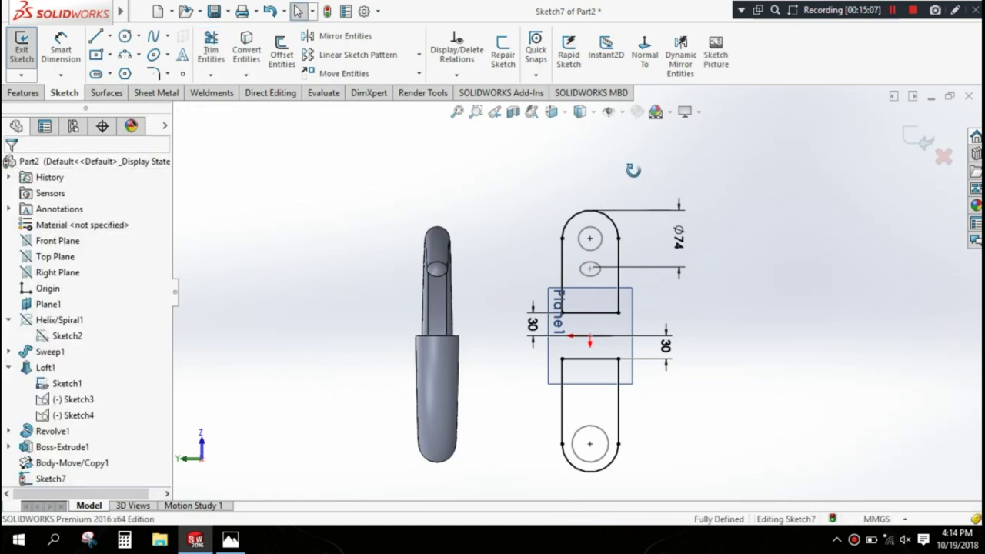
{"action": "middle_click_drag", "start_coordinate": [632, 170], "coordinate": [790, 150]}
{"action": "left_click", "coordinate": [919, 141]}
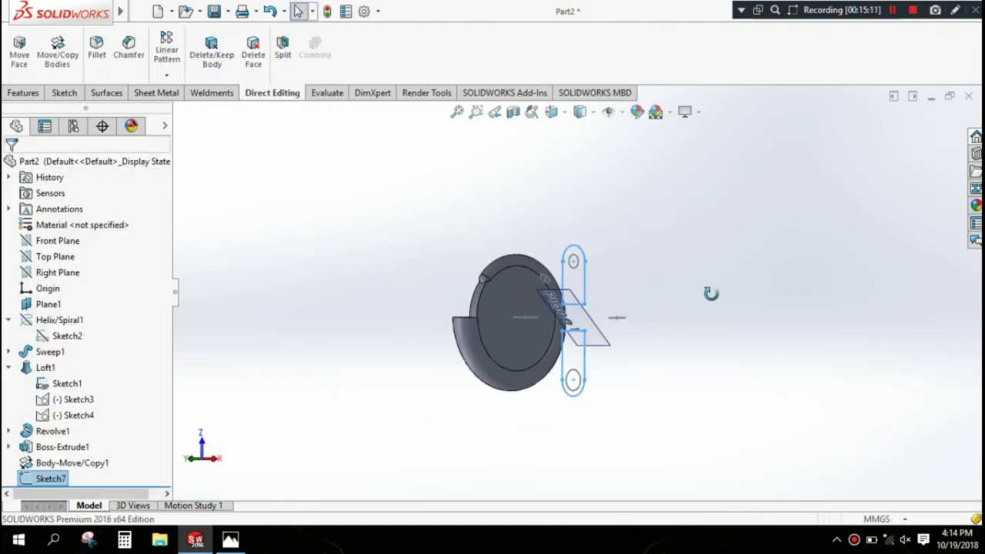
Step: Start a sketch on Front Plane and draw circles above and below Plane1
{"action": "middle_click_drag", "start_coordinate": [710, 293], "coordinate": [425, 320]}
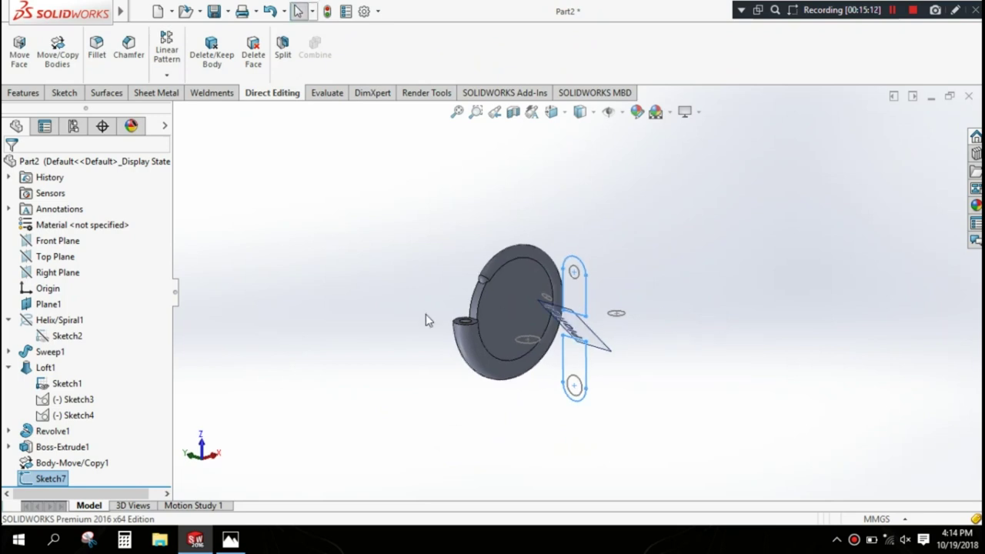
{"action": "left_click", "coordinate": [69, 242]}
{"action": "left_click", "coordinate": [79, 217]}
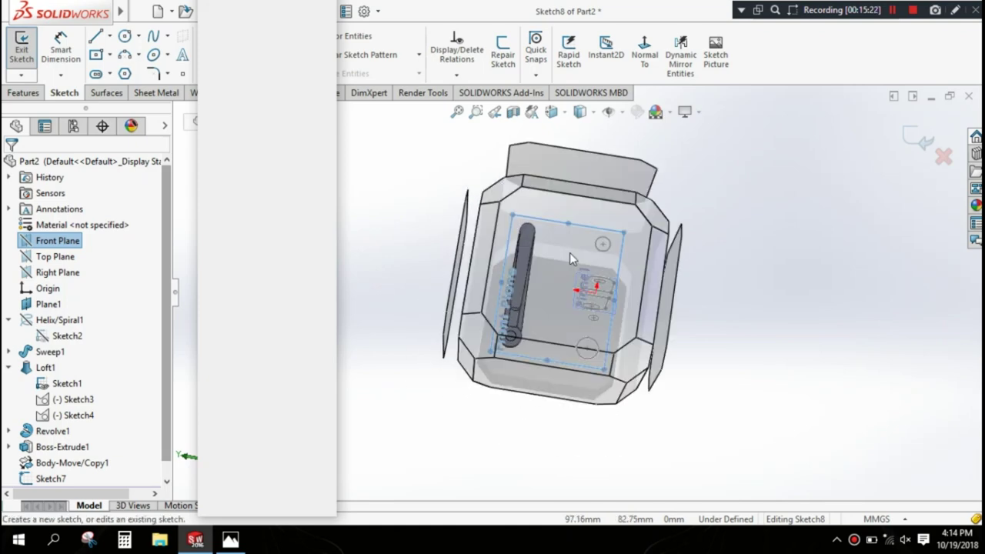
{"action": "left_click", "coordinate": [125, 39]}
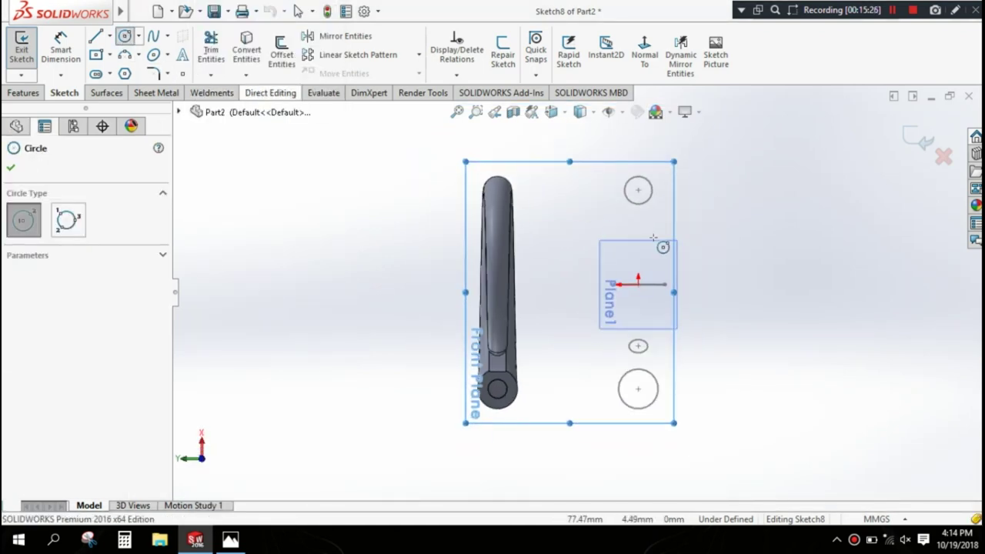
{"action": "left_click", "coordinate": [637, 190]}
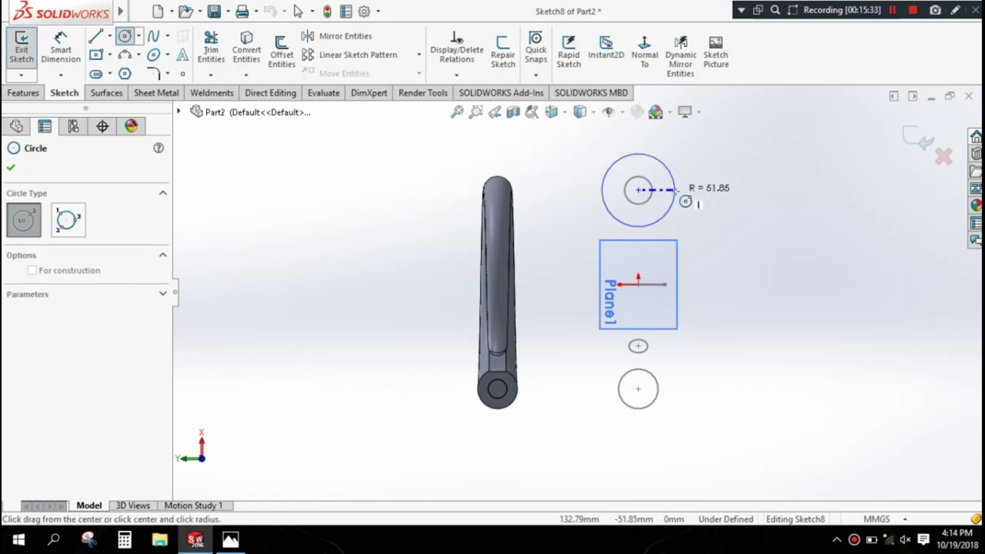
{"action": "left_click", "coordinate": [666, 190]}
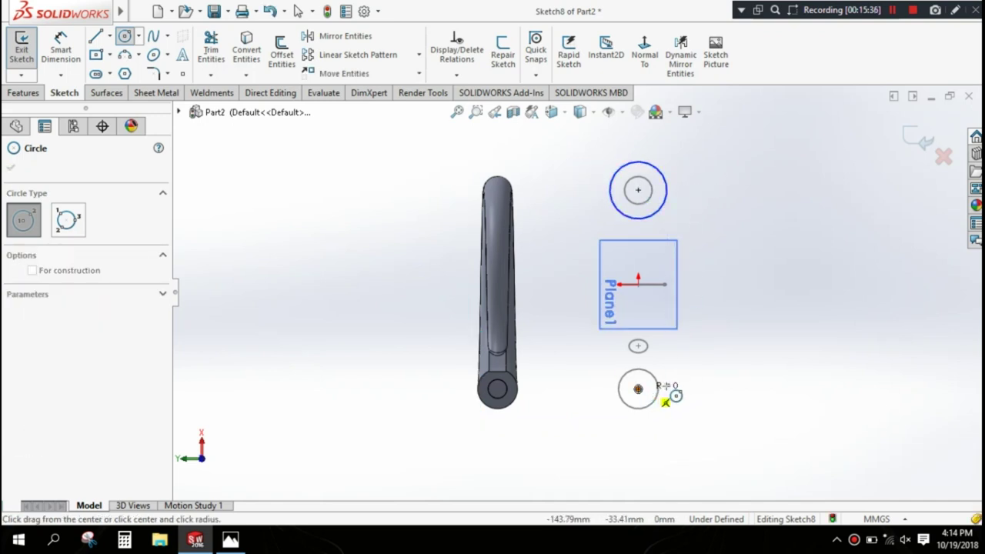
{"action": "left_click", "coordinate": [638, 388]}
{"action": "left_click", "coordinate": [681, 388]}
{"action": "left_click", "coordinate": [11, 168]}
Step: Dimension the lower circle's diameter to 74 mm
{"action": "left_click", "coordinate": [60, 50]}
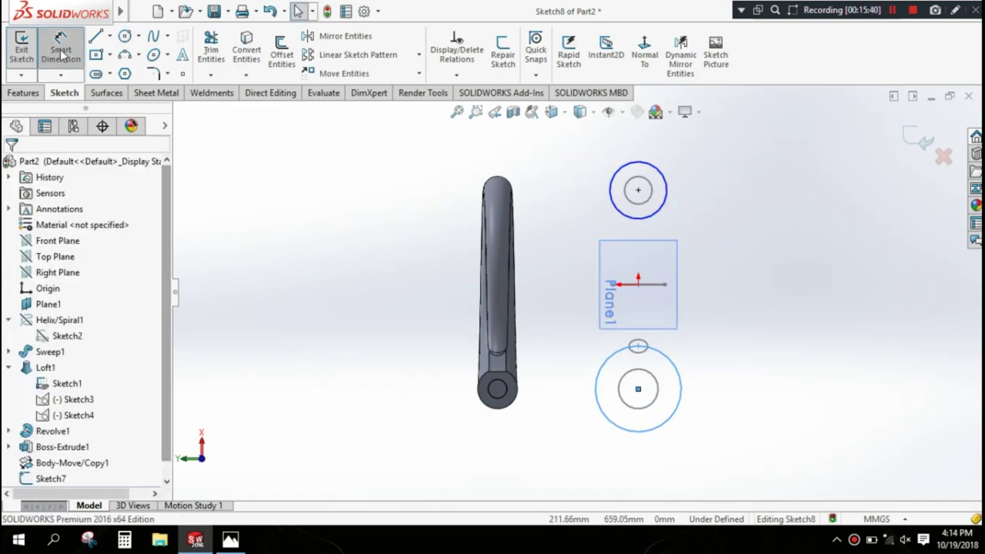
{"action": "left_click", "coordinate": [680, 402]}
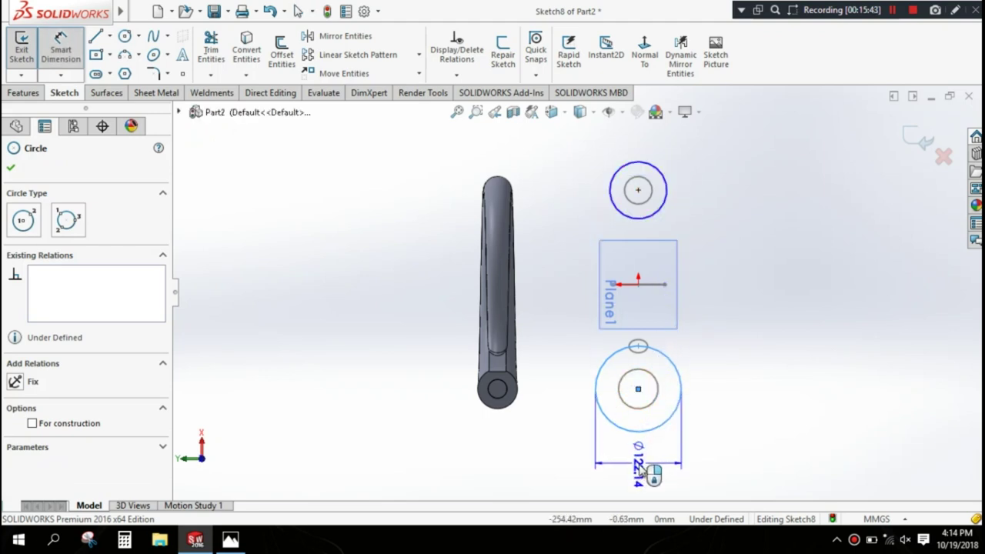
{"action": "left_click", "coordinate": [640, 465]}
{"action": "left_click", "coordinate": [639, 461]}
{"action": "type", "text": "74"}
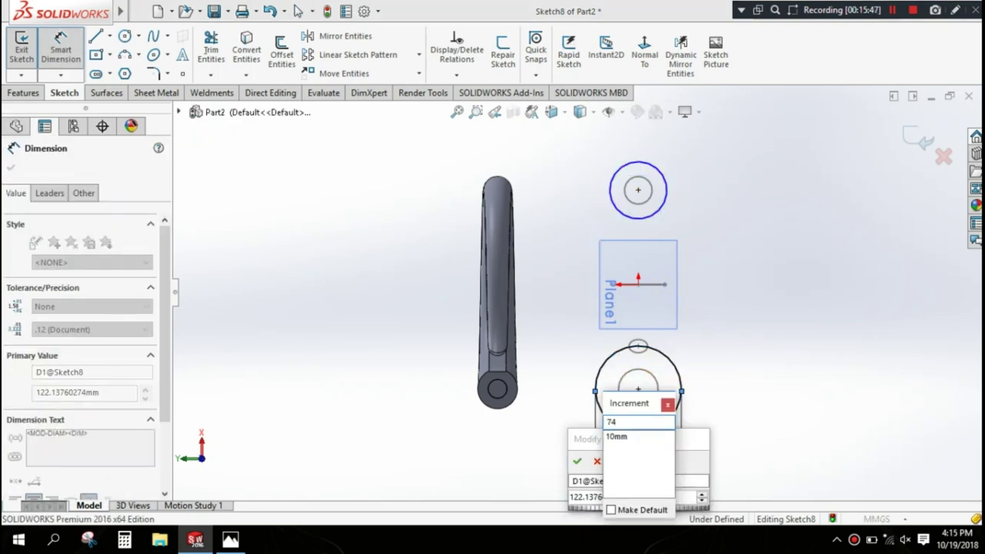
{"action": "key", "text": "Return"}
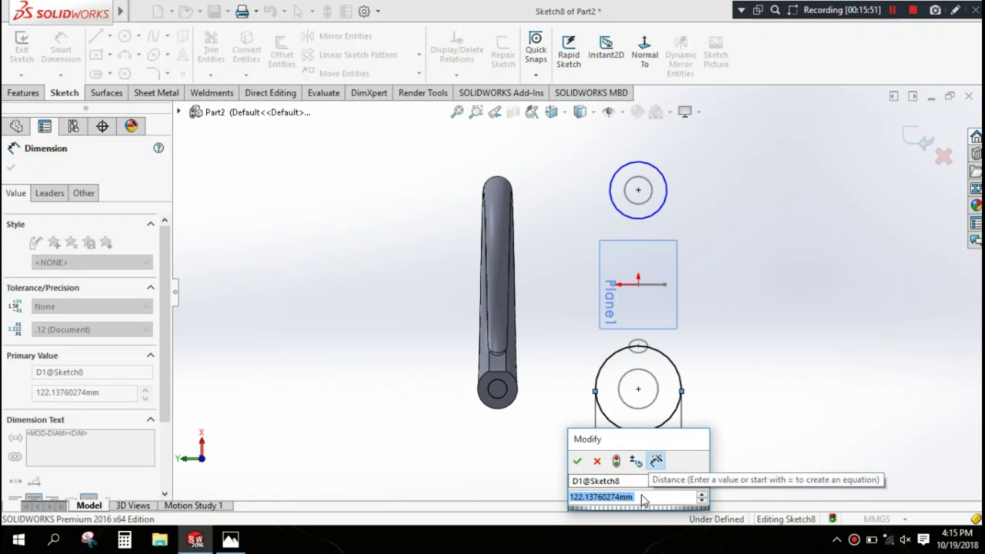
{"action": "type", "text": "74"}
{"action": "key", "text": "Return"}
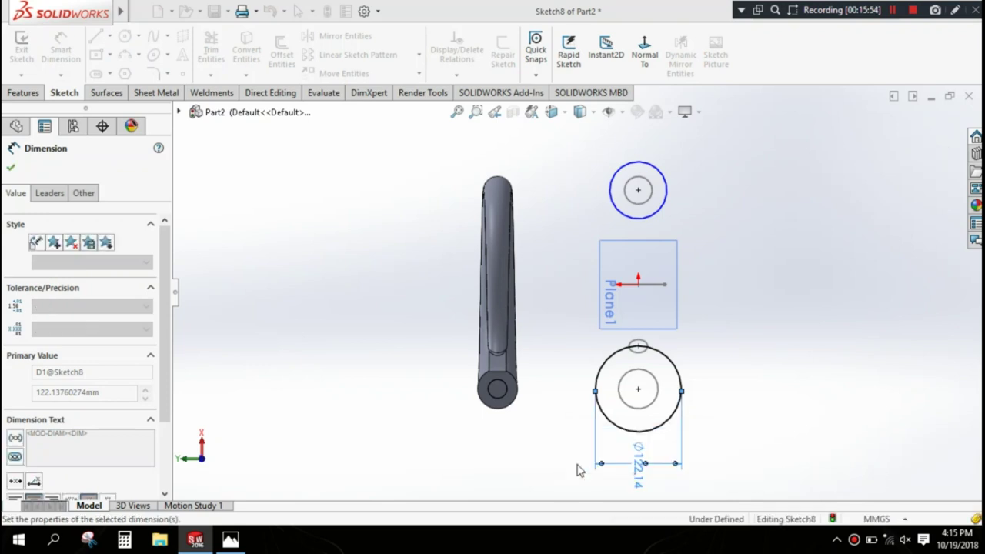
{"action": "left_click", "coordinate": [10, 166]}
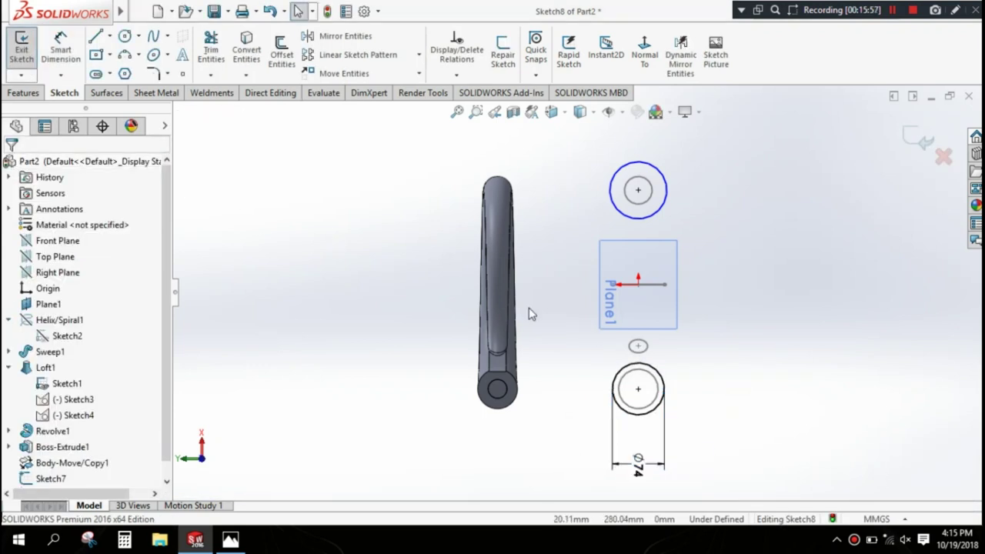
Step: Make the upper and lower circles equal in size
{"action": "left_click", "coordinate": [664, 385]}
{"action": "left_click", "coordinate": [667, 193], "text": "ctrl"}
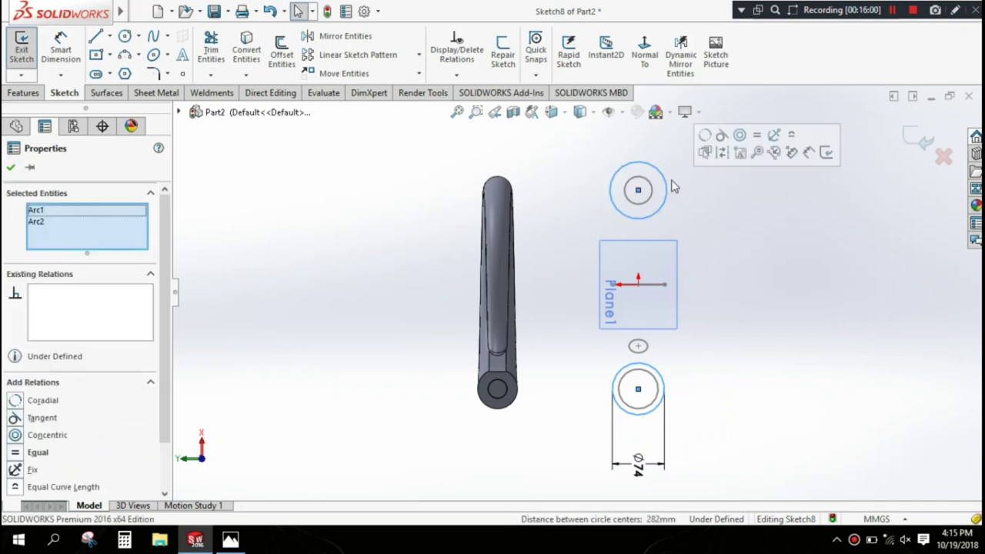
{"action": "left_click", "coordinate": [758, 138]}
{"action": "left_click", "coordinate": [11, 167]}
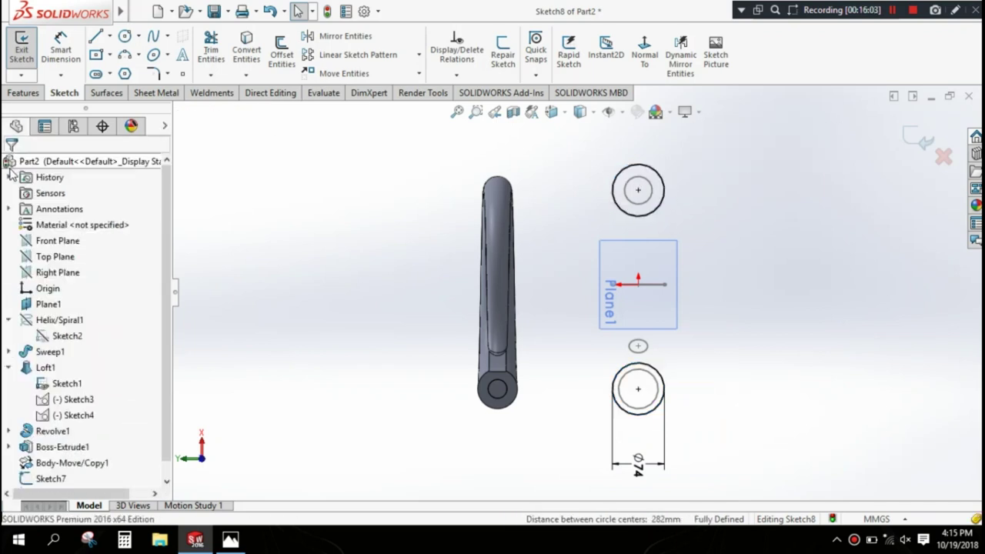
Step: Draw a U-shaped line chain from the lower circle up to Plane1's bottom edge
{"action": "left_click", "coordinate": [94, 38]}
{"action": "left_click", "coordinate": [613, 388]}
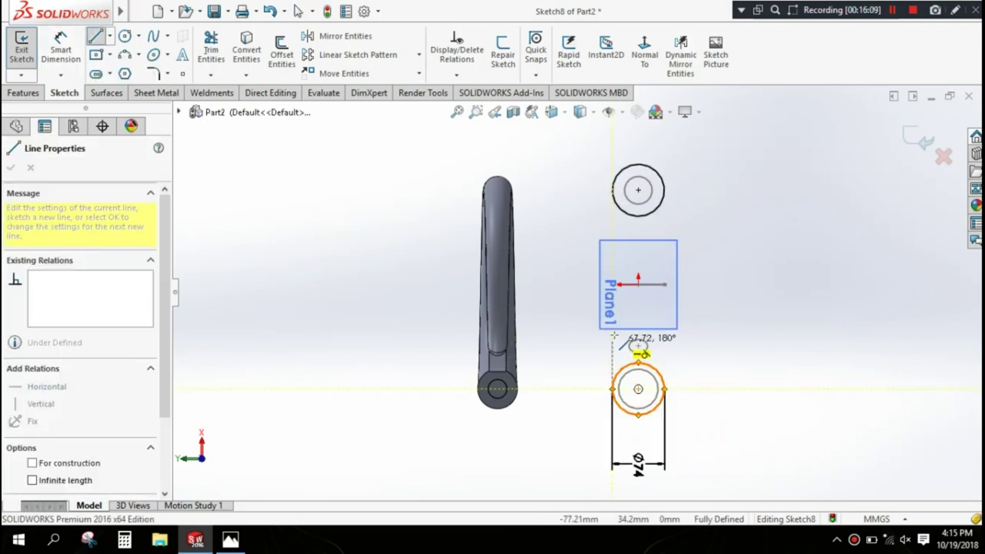
{"action": "left_click", "coordinate": [613, 323]}
{"action": "left_click", "coordinate": [664, 323]}
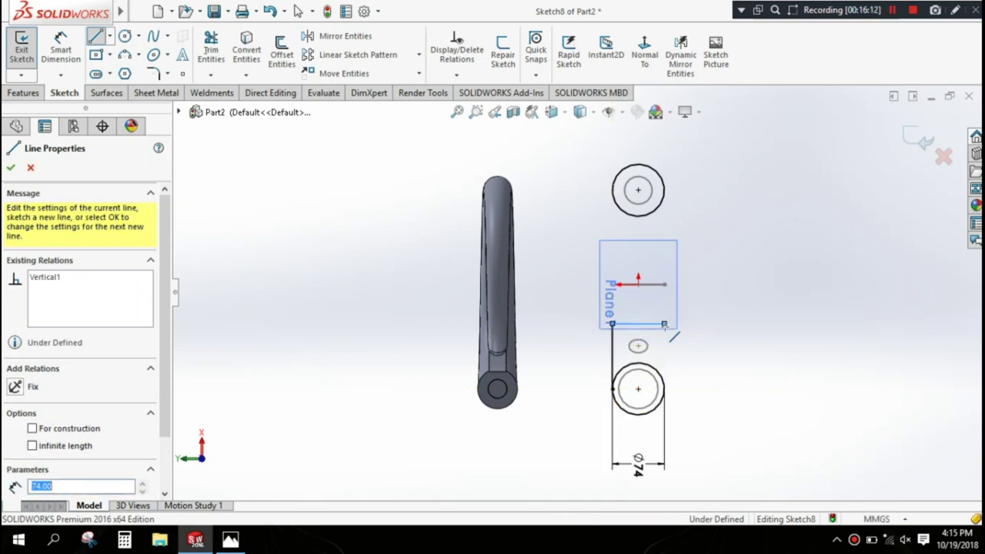
{"action": "left_click", "coordinate": [665, 388]}
{"action": "right_click", "coordinate": [709, 296]}
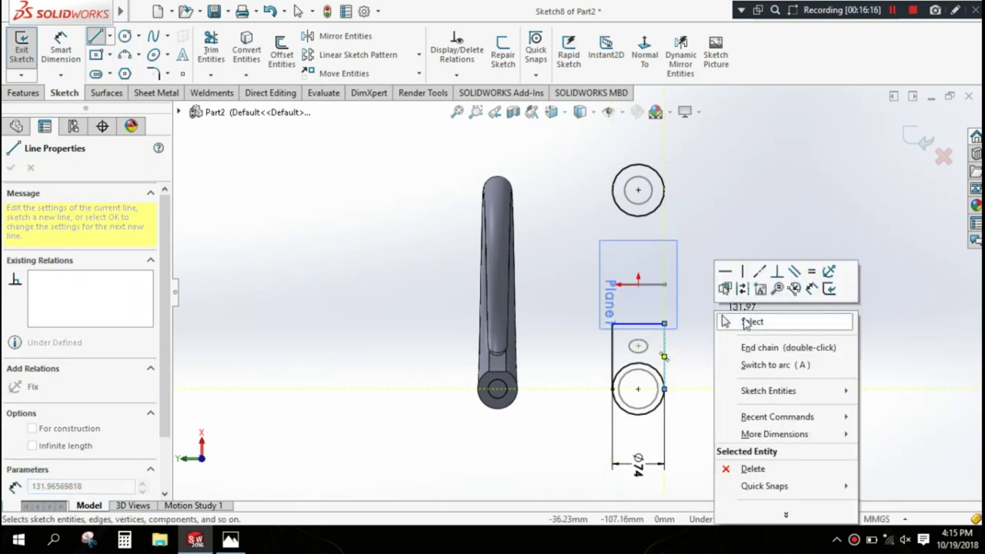
{"action": "left_click", "coordinate": [712, 326]}
Step: Dimension the lower horizontal line 30 mm from the origin
{"action": "left_click", "coordinate": [61, 50]}
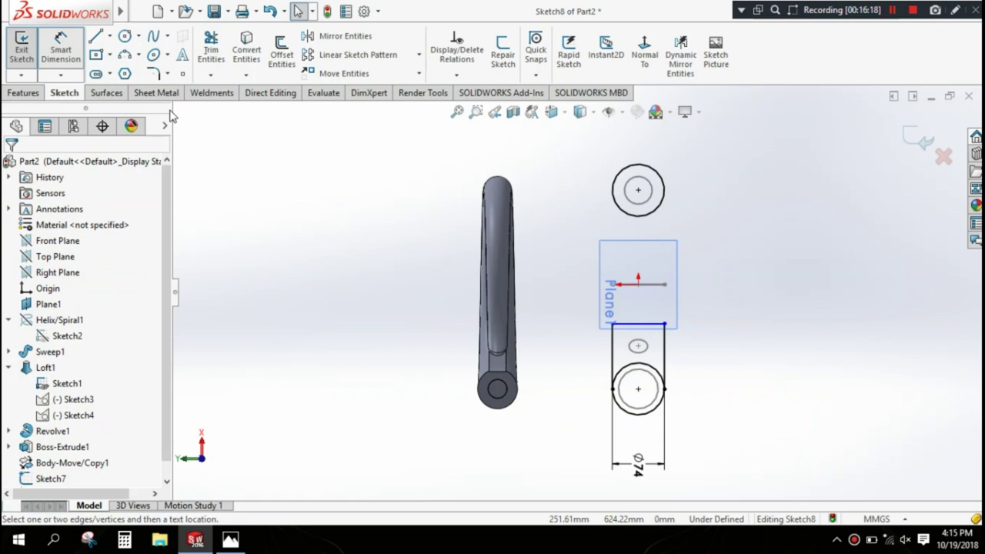
{"action": "left_click", "coordinate": [642, 324]}
{"action": "left_click", "coordinate": [639, 286]}
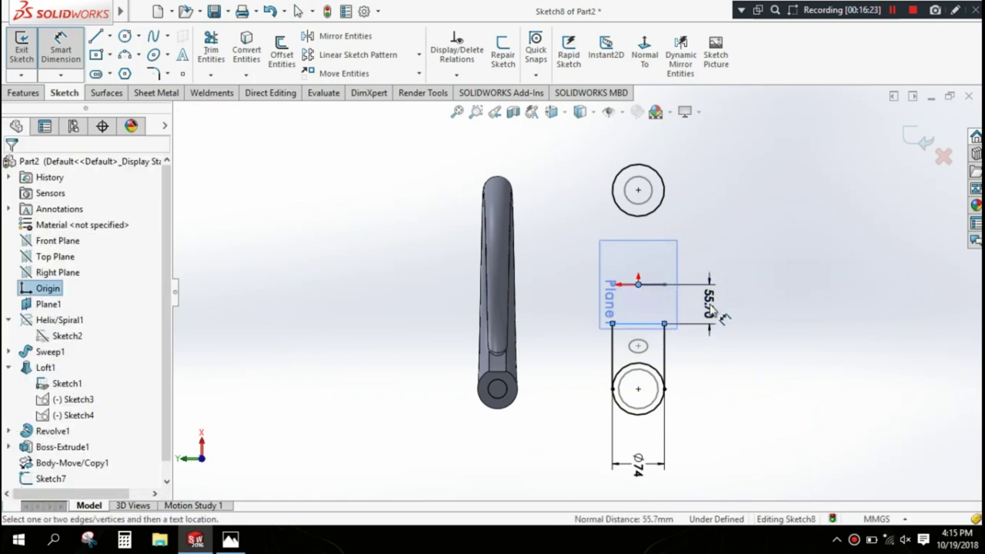
{"action": "left_click", "coordinate": [712, 311]}
{"action": "type", "text": "30"}
{"action": "key", "text": "Return"}
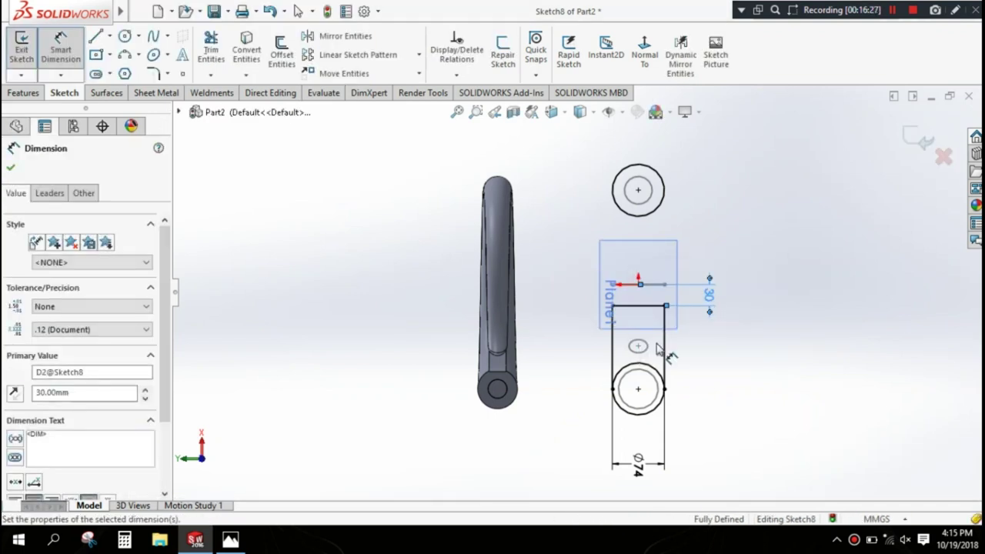
{"action": "left_click", "coordinate": [10, 167]}
Step: Draw lines down from the top circle forming the upper slot's bottom edge
{"action": "left_click", "coordinate": [95, 36]}
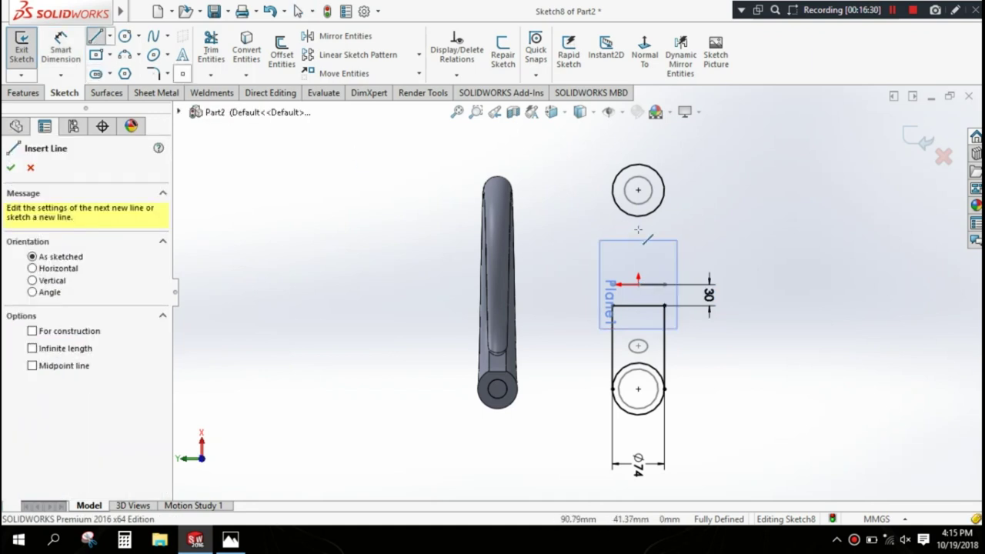
{"action": "left_click", "coordinate": [613, 190]}
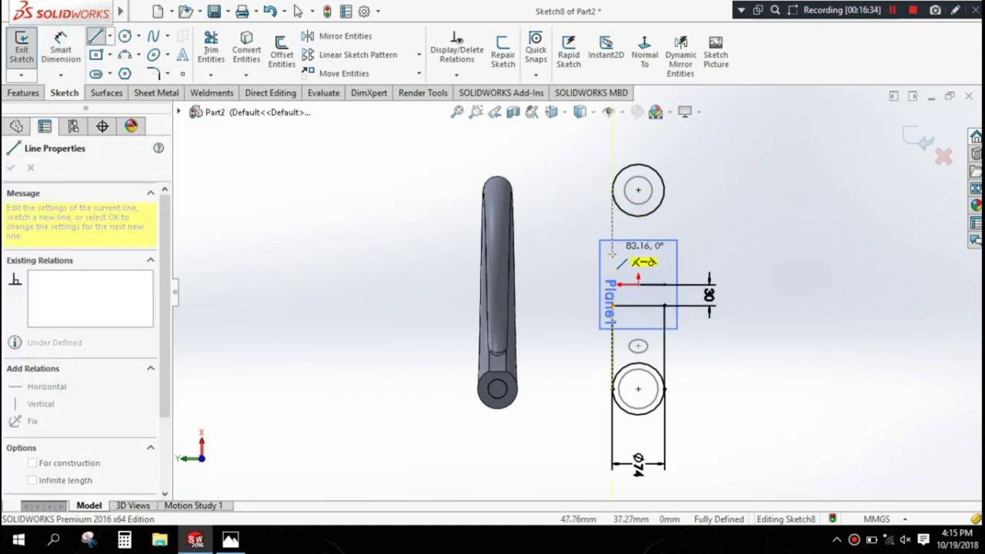
{"action": "left_click", "coordinate": [612, 254]}
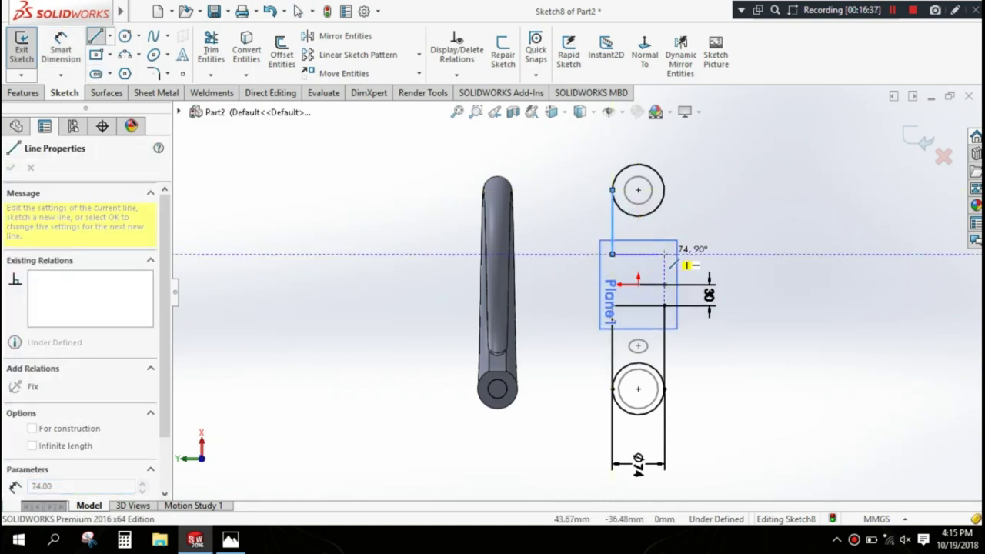
{"action": "left_click", "coordinate": [664, 254]}
{"action": "right_click", "coordinate": [699, 183]}
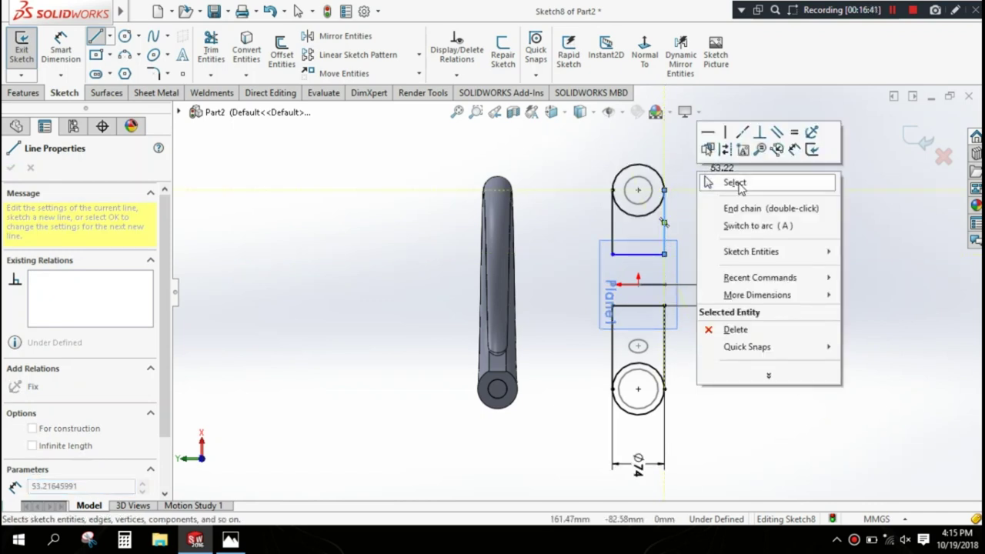
{"action": "left_click", "coordinate": [738, 184]}
Step: Dimension the upper horizontal line 30 mm from the origin
{"action": "left_click", "coordinate": [61, 50]}
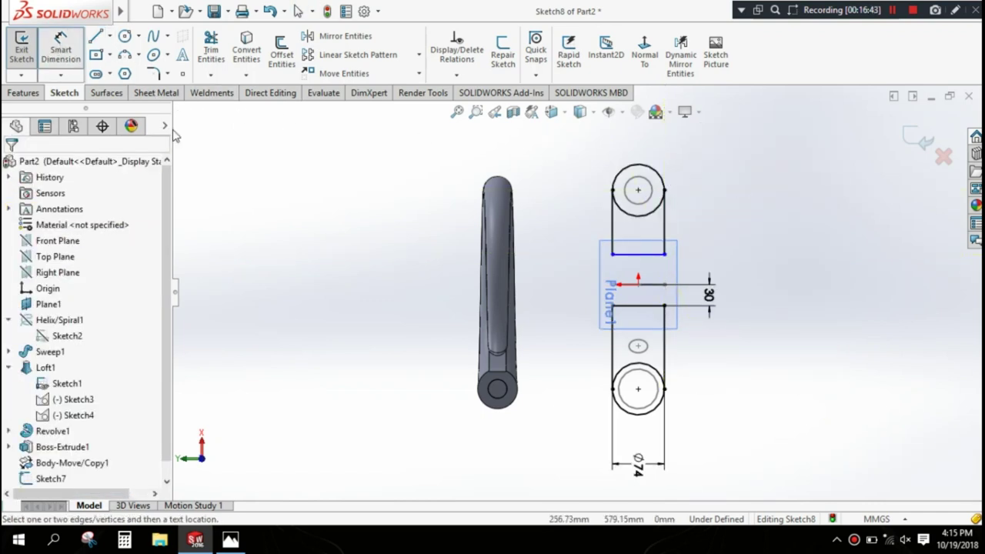
{"action": "left_click", "coordinate": [637, 284]}
{"action": "left_click", "coordinate": [638, 254]}
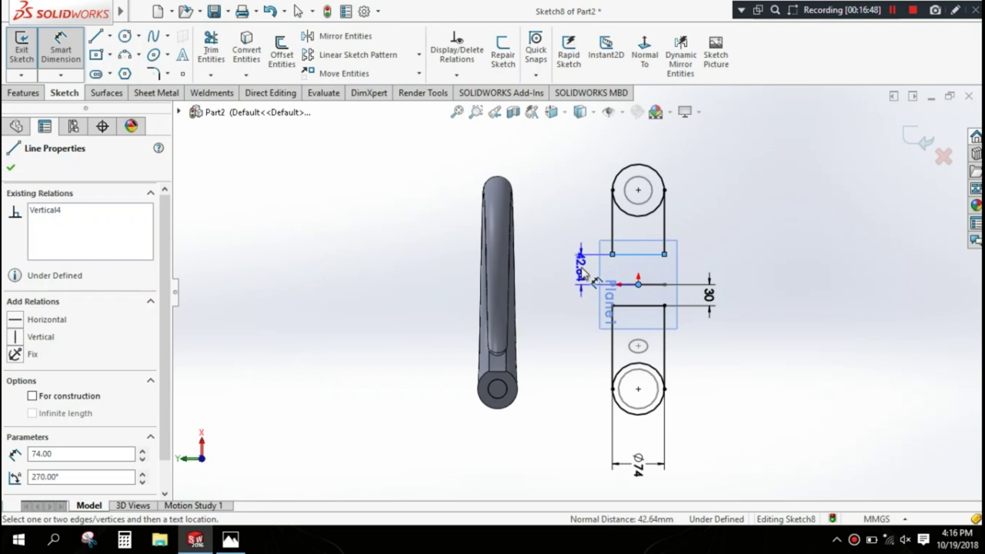
{"action": "left_click", "coordinate": [593, 282]}
{"action": "type", "text": "30"}
{"action": "key", "text": "Return"}
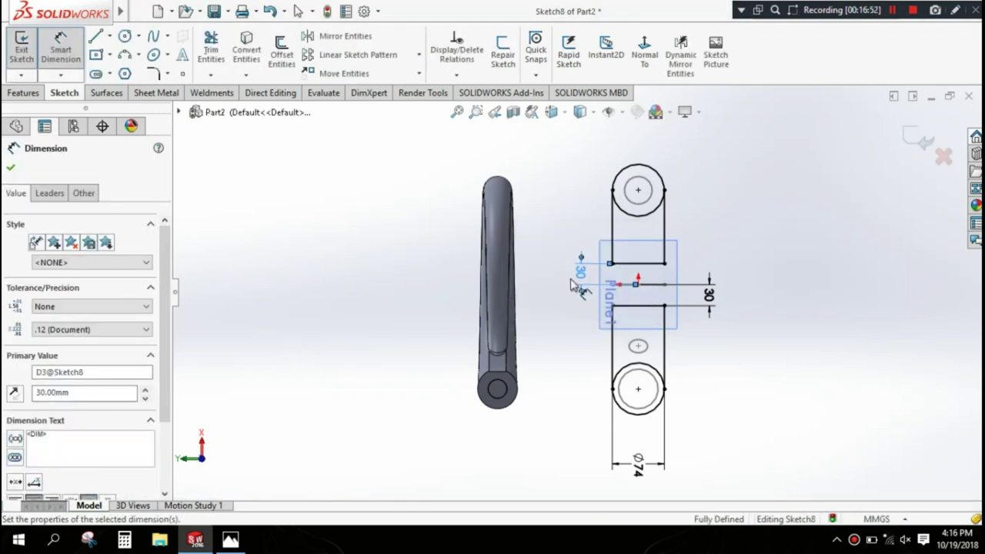
{"action": "left_click", "coordinate": [11, 169]}
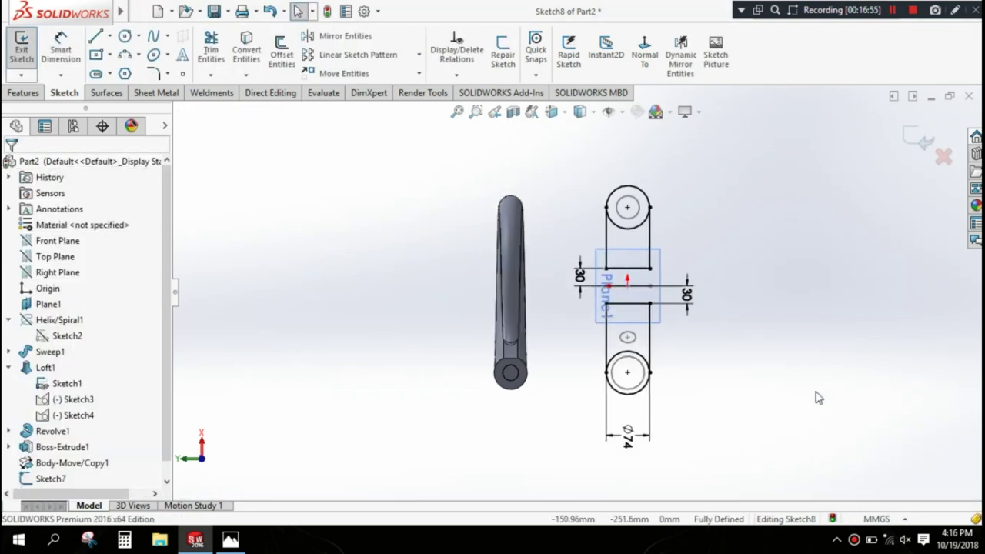
Step: Trim the inner circle arcs into rounded slot ends and close Sketch8
{"action": "left_click", "coordinate": [211, 45]}
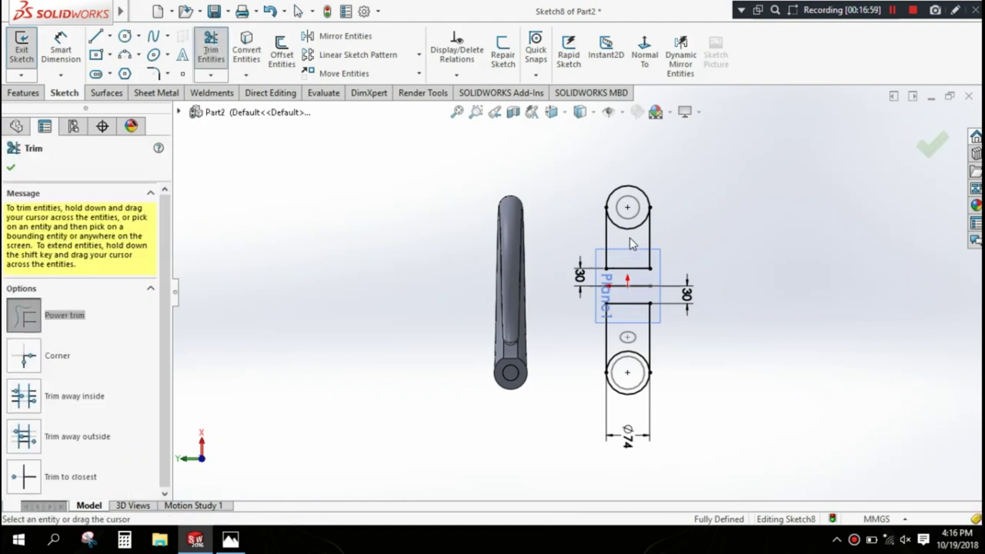
{"action": "left_click", "coordinate": [10, 167]}
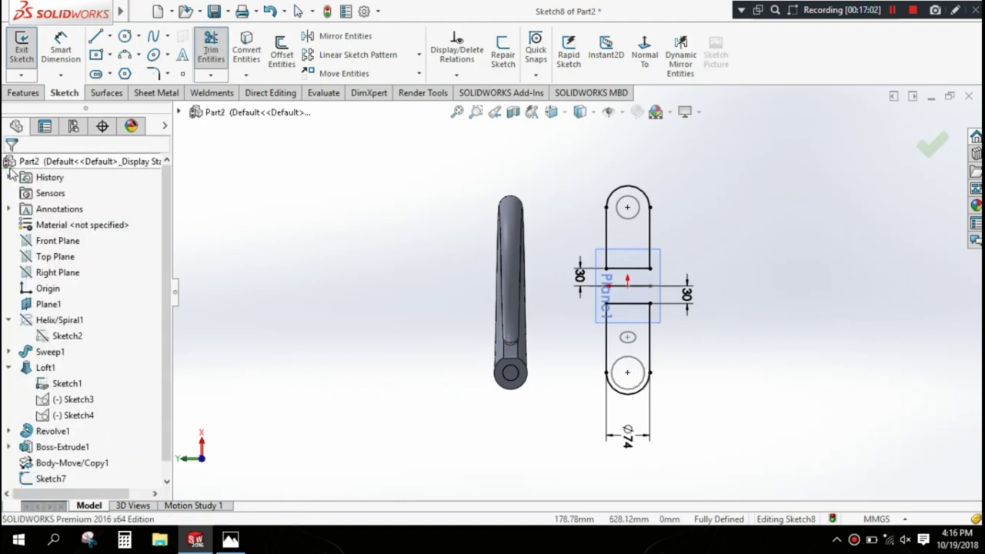
{"action": "middle_click_drag", "start_coordinate": [781, 292], "coordinate": [677, 306]}
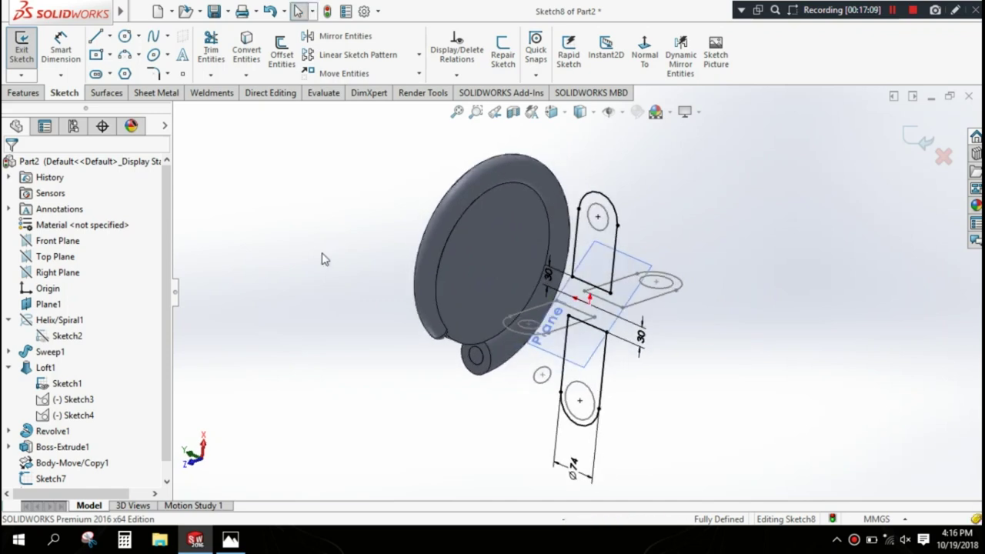
{"action": "left_click", "coordinate": [46, 305]}
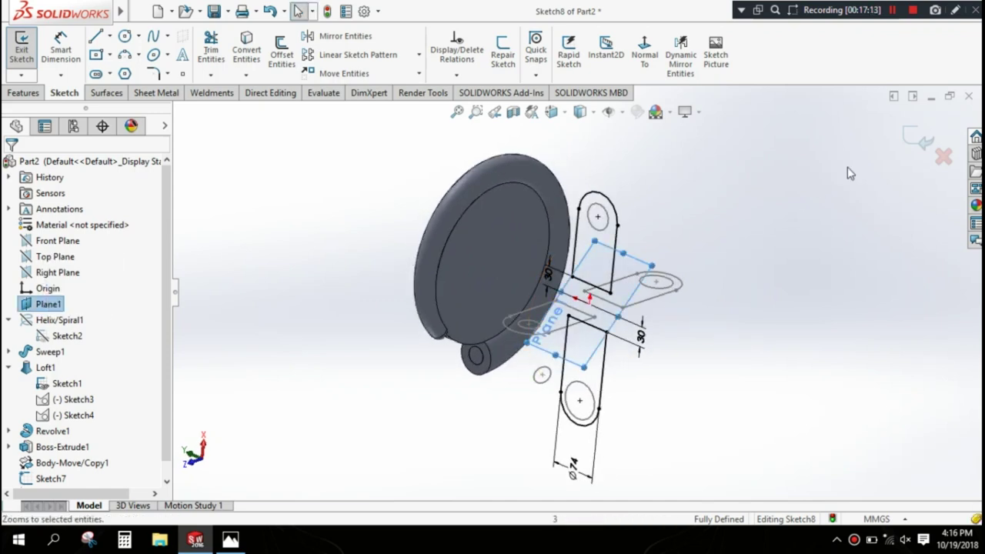
{"action": "key", "text": "ctrl+b"}
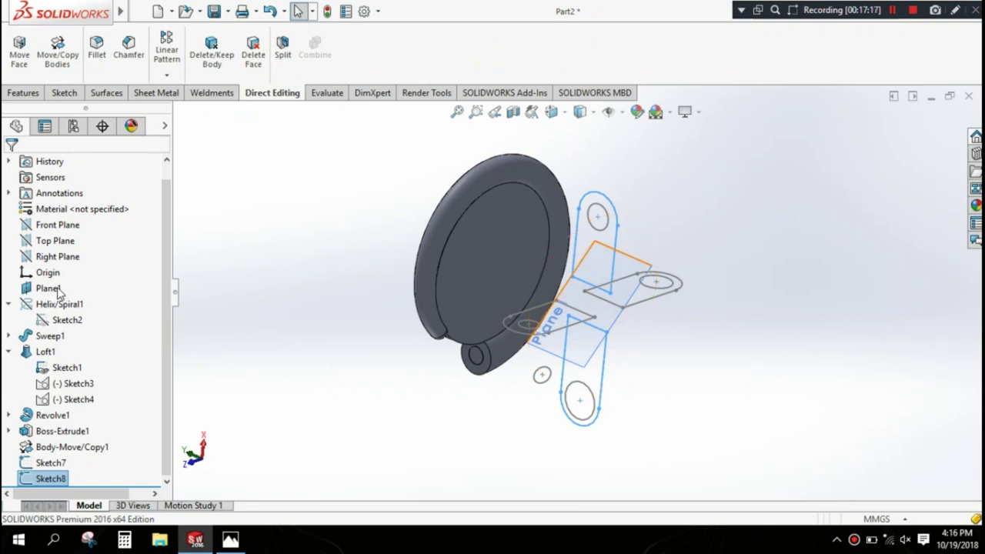
{"action": "left_click", "coordinate": [59, 290]}
Step: Start a sketch on Plane1 and draw a circle at the upper slot end
{"action": "left_click", "coordinate": [90, 268]}
{"action": "mouse_move", "coordinate": [734, 346]}
{"action": "middle_mouse_down"}
{"action": "mouse_move", "coordinate": [759, 259]}
{"action": "mouse_move", "coordinate": [769, 259]}
{"action": "mouse_move", "coordinate": [767, 202]}
{"action": "mouse_move", "coordinate": [705, 285]}
{"action": "mouse_move", "coordinate": [708, 230]}
{"action": "mouse_move", "coordinate": [714, 161]}
{"action": "mouse_move", "coordinate": [747, 158]}
{"action": "middle_mouse_up"}
{"action": "scroll", "coordinate": [728, 205], "scroll_direction": "down", "scroll_amount": 3}
{"action": "scroll", "coordinate": [415, 392], "scroll_direction": "up", "scroll_amount": 2}
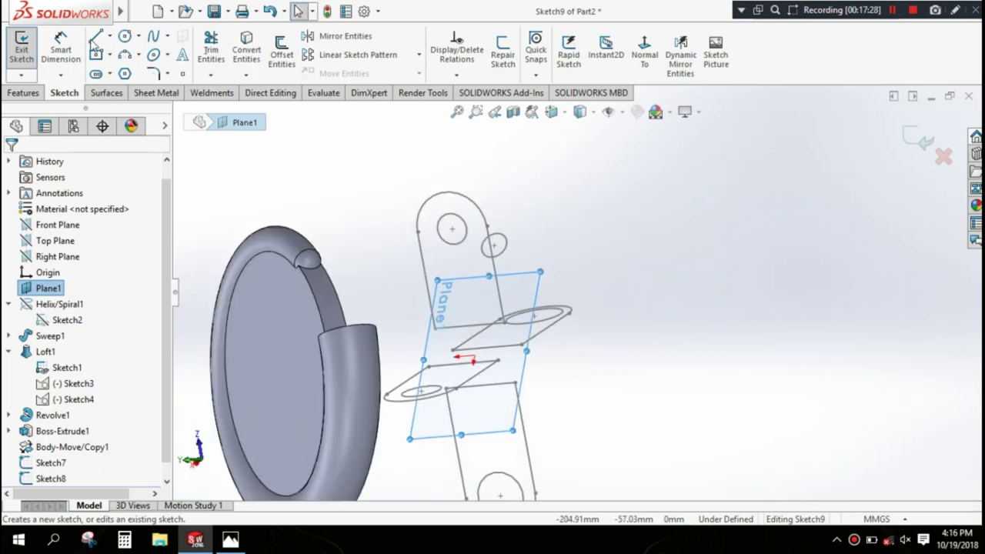
{"action": "left_click", "coordinate": [125, 36]}
{"action": "left_click", "coordinate": [494, 245]}
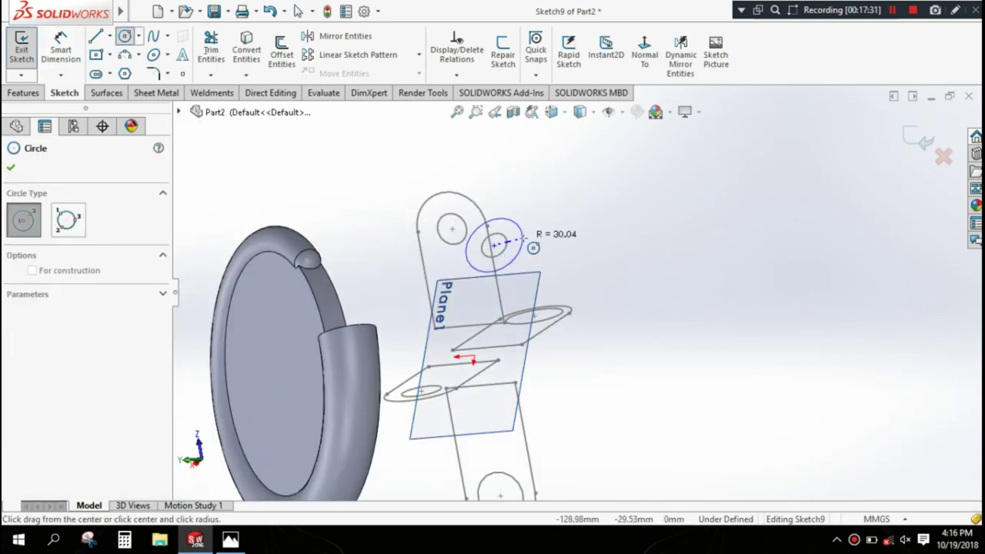
{"action": "left_click", "coordinate": [514, 224]}
{"action": "key", "text": "d"}
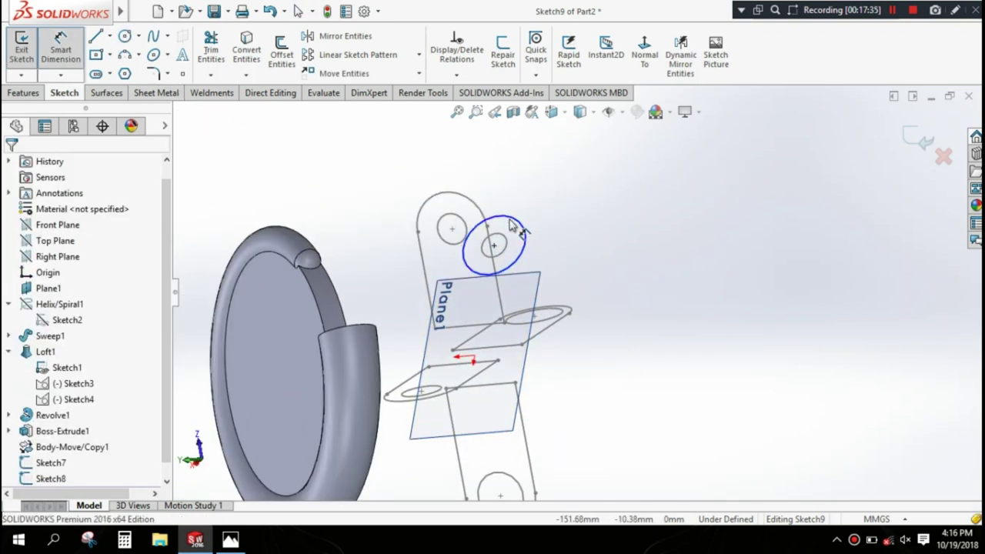
Step: Dimension the circle's diameter to 74 mm
{"action": "left_click", "coordinate": [511, 223]}
{"action": "left_click", "coordinate": [576, 230]}
{"action": "type", "text": "74"}
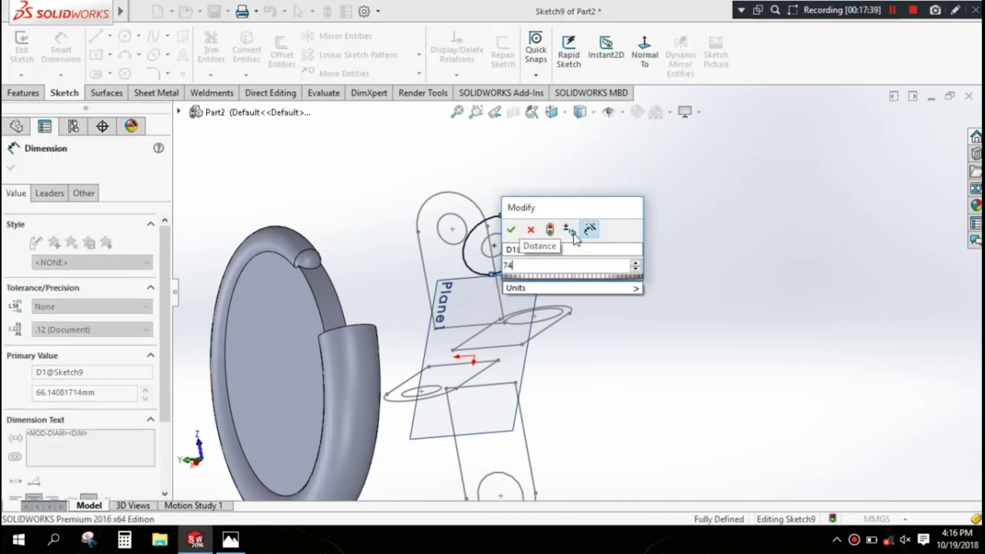
{"action": "left_click", "coordinate": [511, 230]}
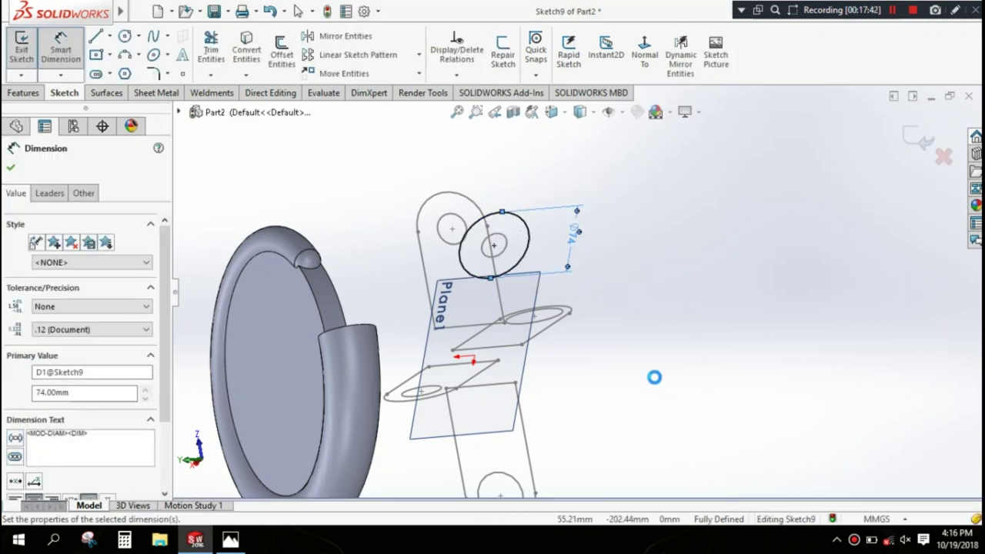
Step: Orbit and use front and Normal To views to inspect the Ø74 circle
{"action": "middle_click_drag", "start_coordinate": [653, 378], "coordinate": [633, 374]}
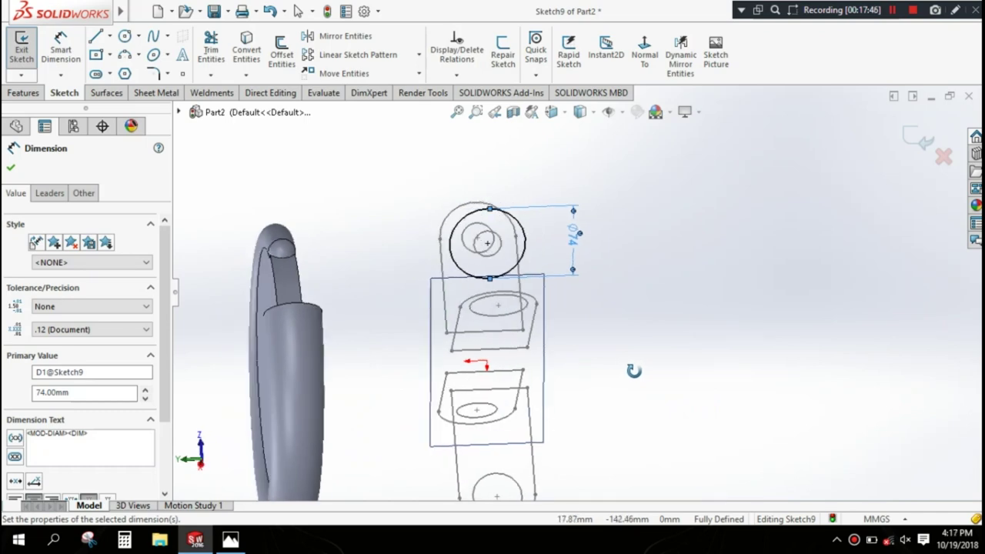
{"action": "key", "text": "space"}
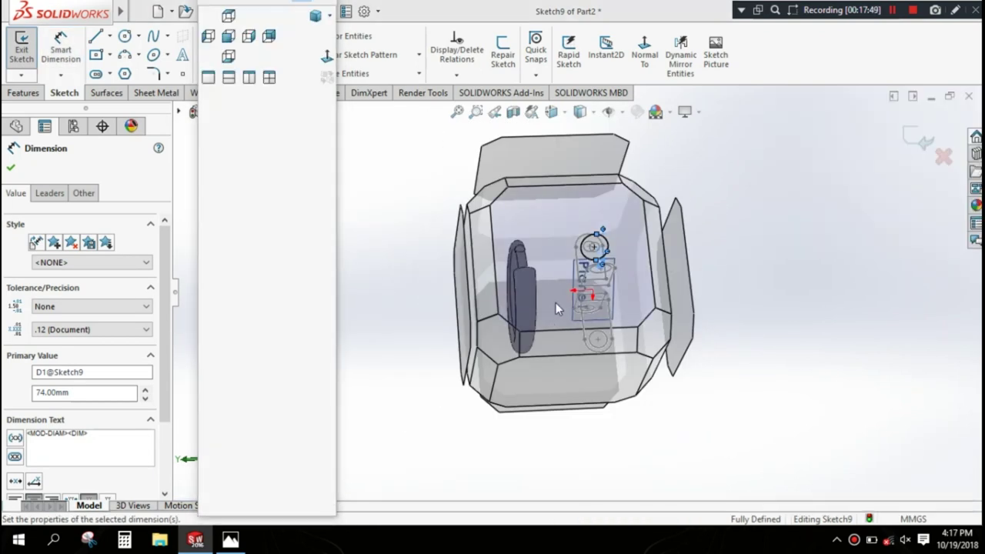
{"action": "left_click", "coordinate": [555, 302]}
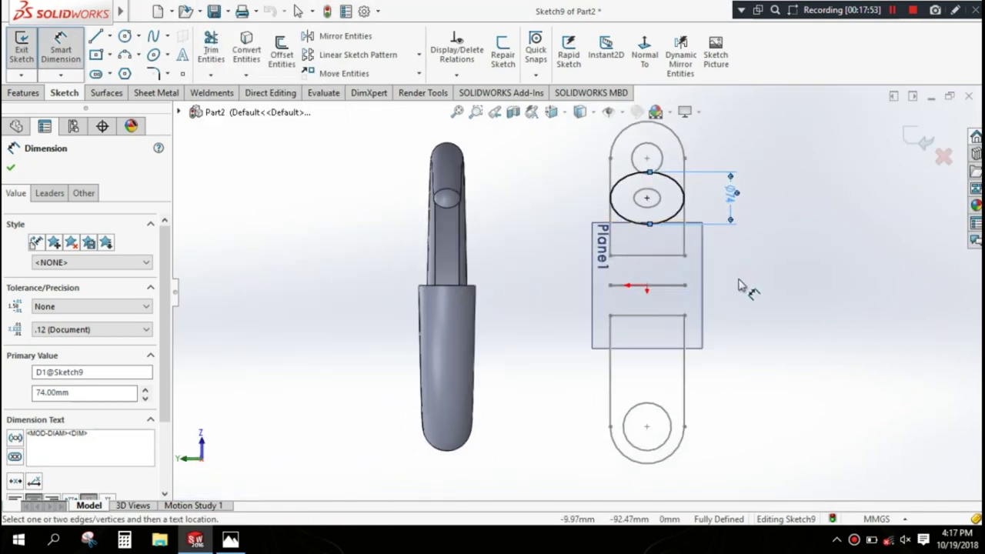
{"action": "mouse_move", "coordinate": [737, 285]}
{"action": "middle_mouse_down"}
{"action": "mouse_move", "coordinate": [734, 199]}
{"action": "mouse_move", "coordinate": [706, 270]}
{"action": "middle_mouse_up"}
{"action": "key", "text": "ctrl+8"}
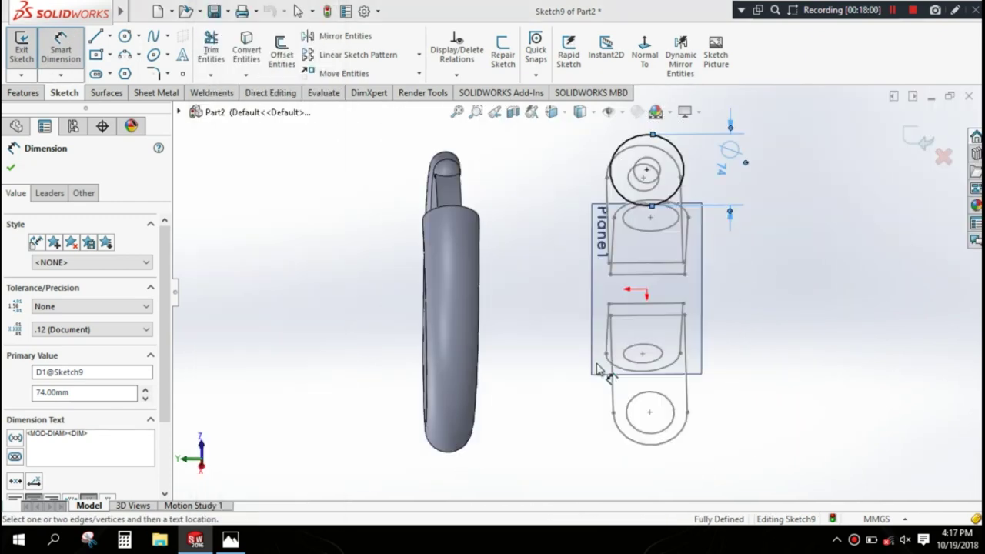
{"action": "middle_click_drag", "start_coordinate": [732, 281], "coordinate": [736, 416]}
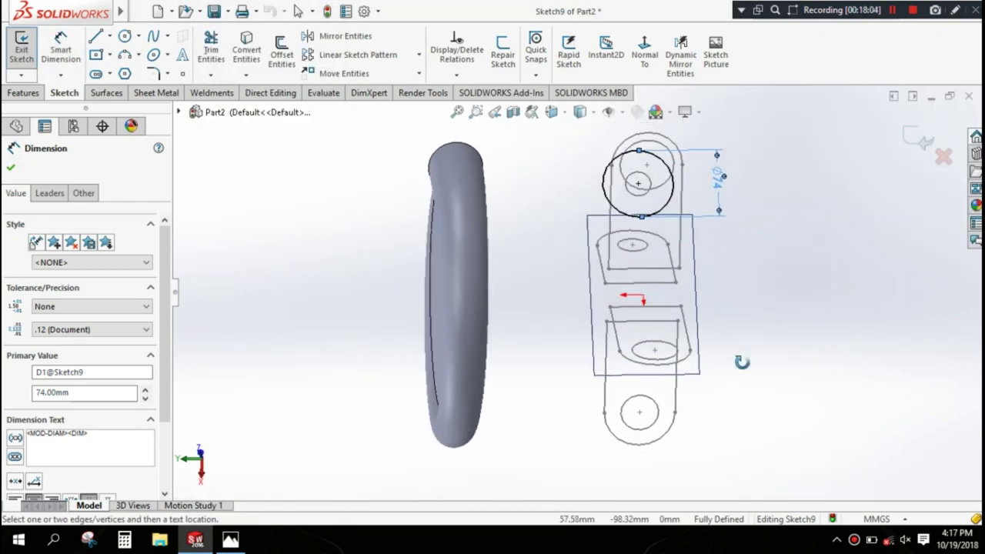
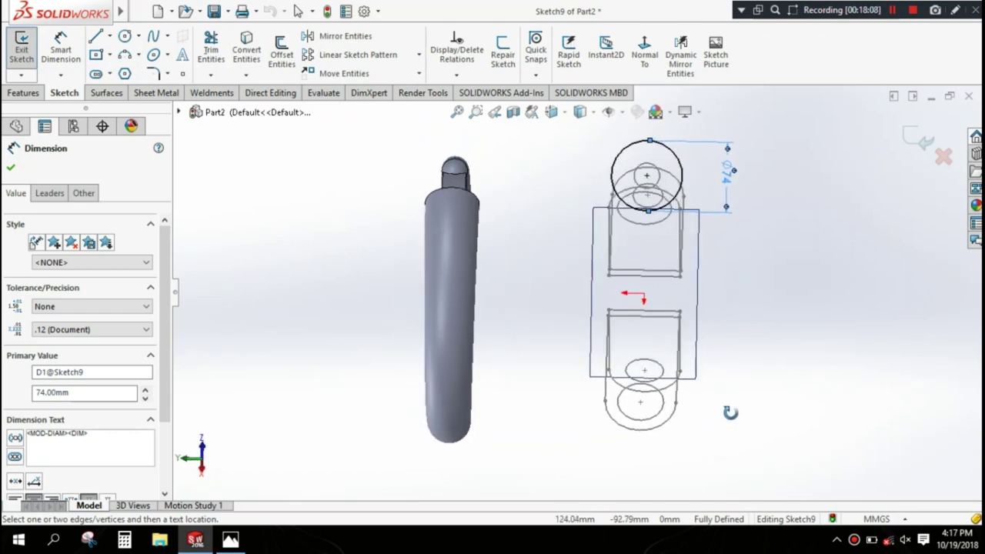
Step: Draw connected lines down from the Ø74 circle, across the bottom, and back up
{"action": "key", "text": "space"}
{"action": "left_click", "coordinate": [583, 274]}
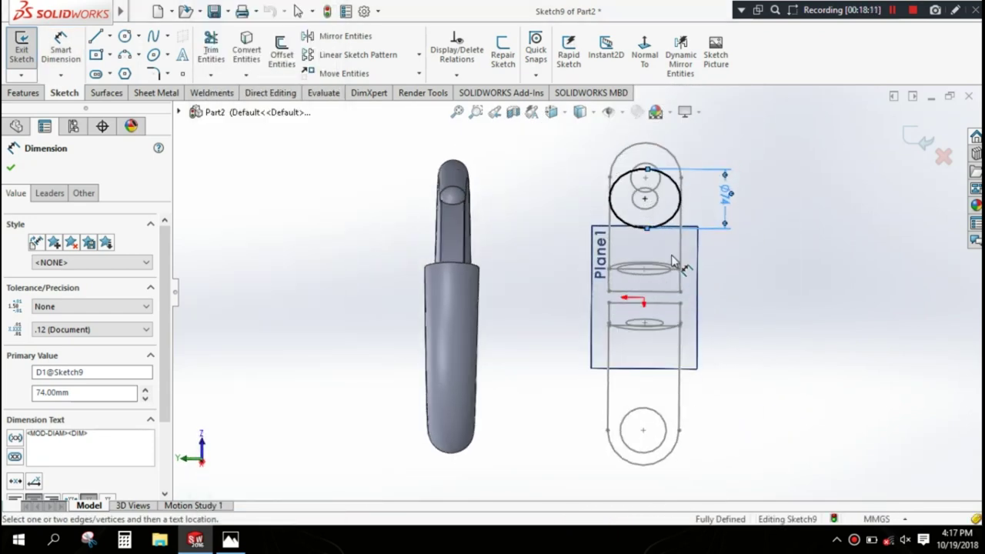
{"action": "middle_click_drag", "start_coordinate": [726, 364], "coordinate": [754, 273]}
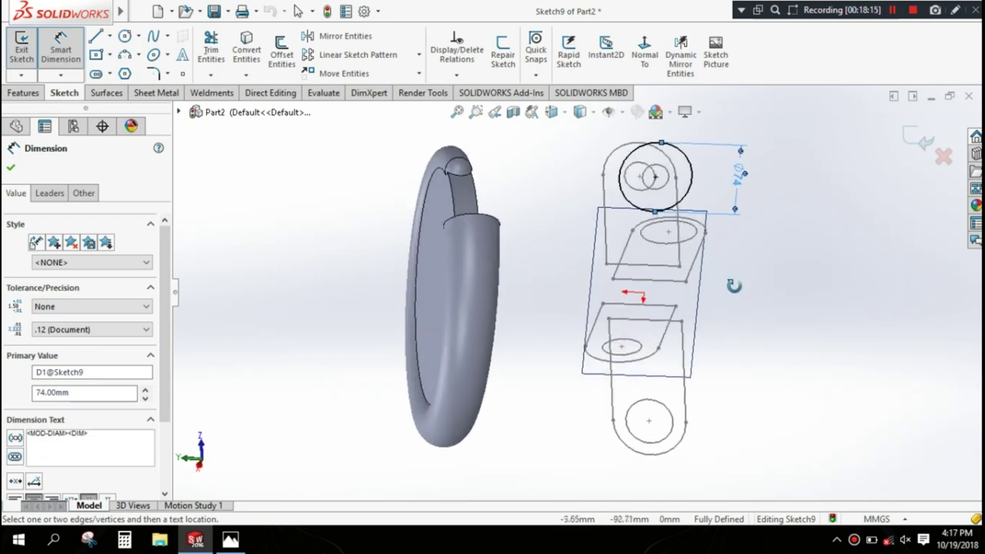
{"action": "left_click", "coordinate": [95, 37]}
{"action": "scroll", "coordinate": [662, 158], "scroll_direction": "down", "scroll_amount": 2}
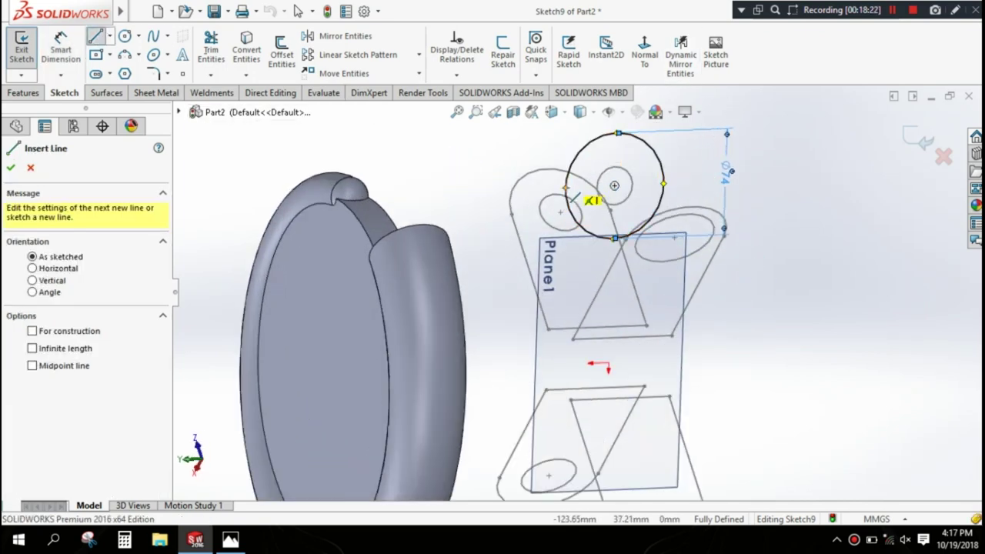
{"action": "left_click", "coordinate": [613, 239]}
{"action": "left_click", "coordinate": [561, 290]}
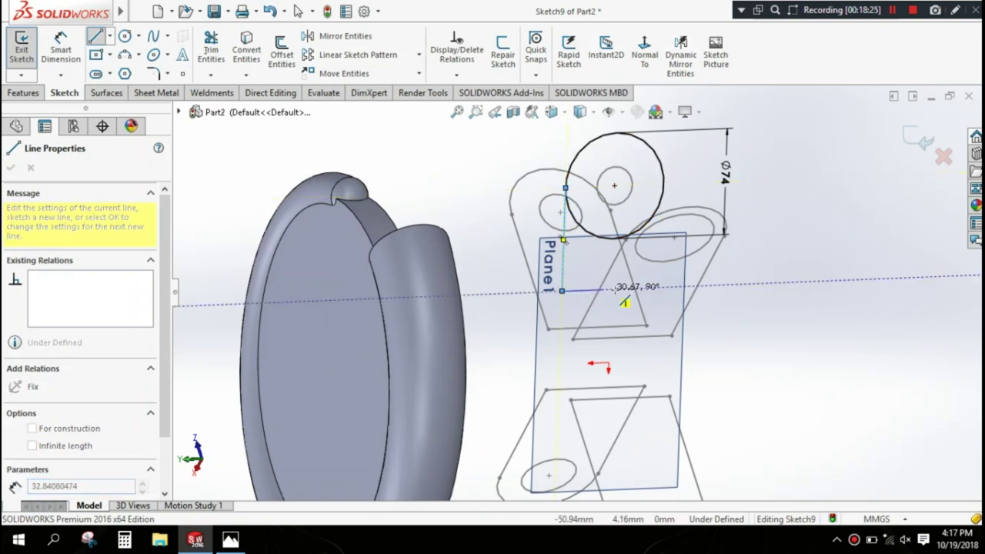
{"action": "left_click", "coordinate": [660, 287]}
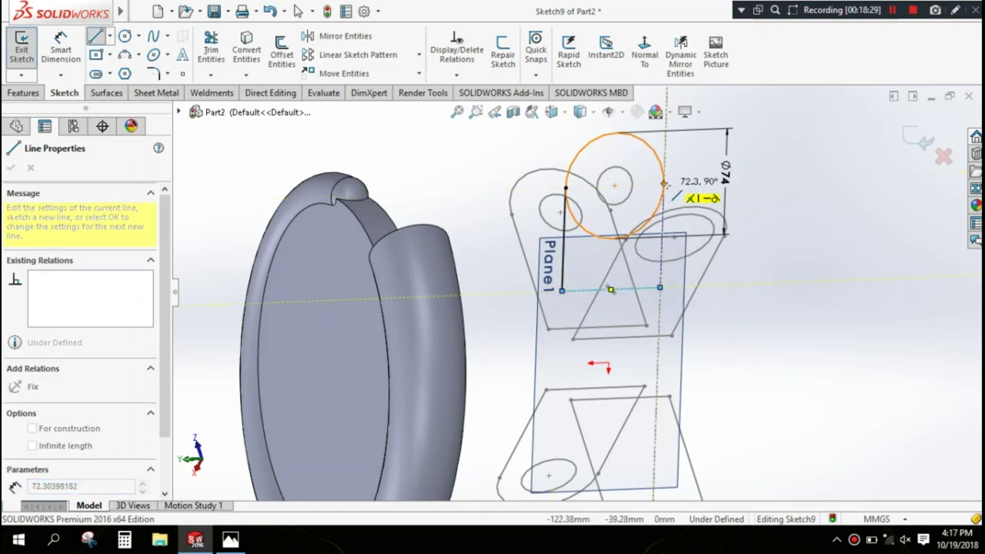
{"action": "right_click", "coordinate": [715, 152]}
{"action": "left_click", "coordinate": [744, 159]}
Step: Check the relations on the left and right vertical lines of the profile
{"action": "scroll", "coordinate": [691, 178], "scroll_direction": "down", "scroll_amount": 1}
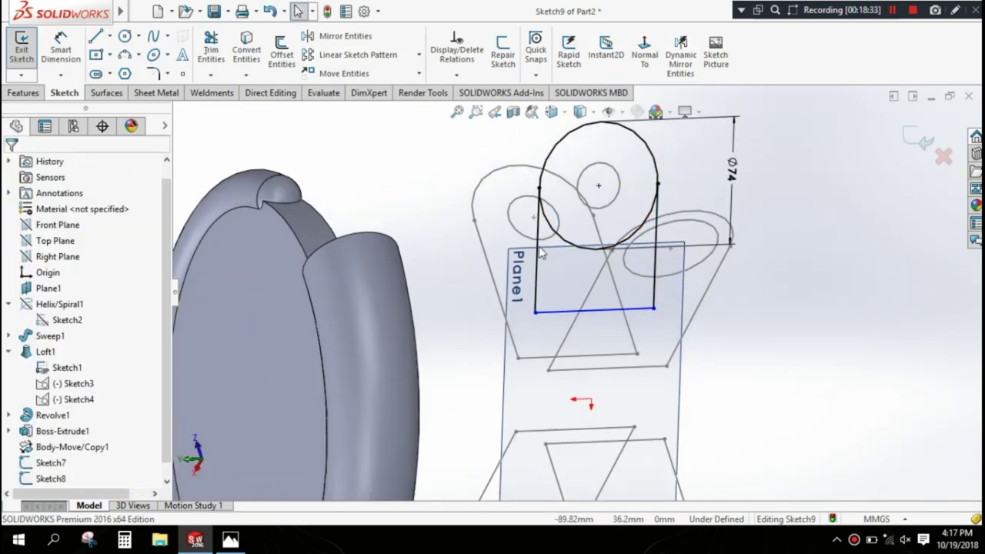
{"action": "left_click", "coordinate": [538, 246]}
{"action": "key", "text": "Escape"}
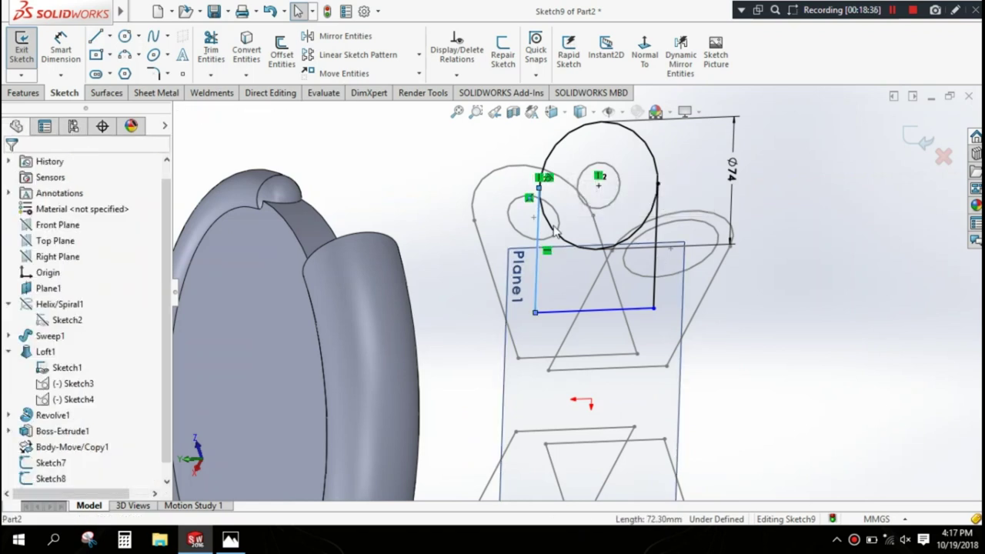
{"action": "left_click", "coordinate": [656, 218]}
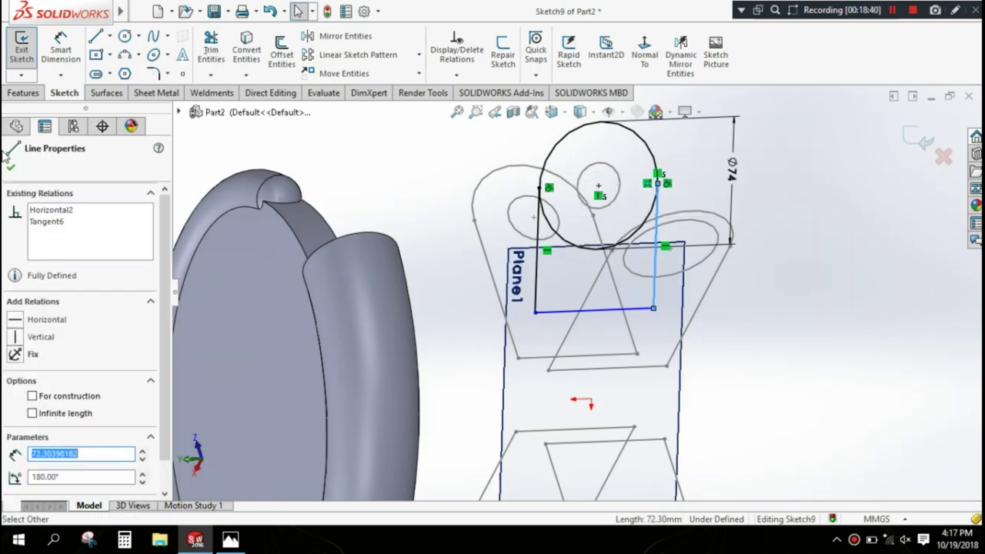
{"action": "key", "text": "Escape"}
Step: Dimension the bottom line 30 mm from the origin
{"action": "left_click", "coordinate": [61, 47]}
{"action": "left_click", "coordinate": [536, 269]}
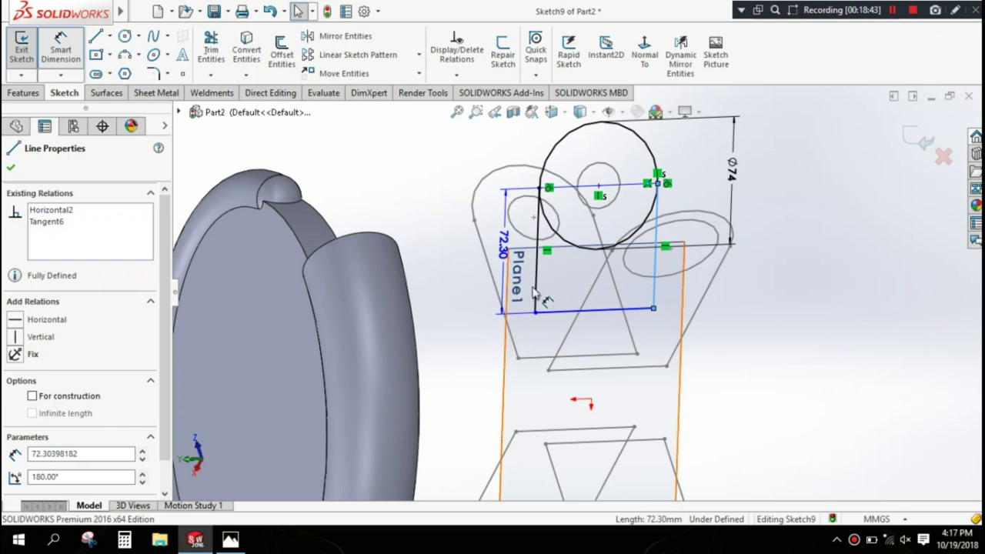
{"action": "key", "text": "Escape"}
{"action": "left_click", "coordinate": [570, 315]}
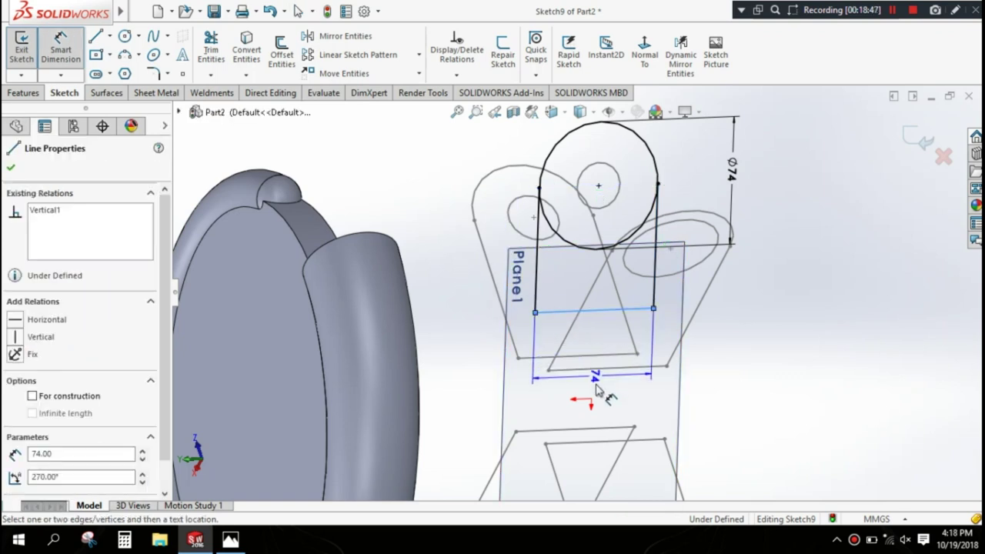
{"action": "left_click", "coordinate": [590, 399]}
{"action": "left_click", "coordinate": [547, 372]}
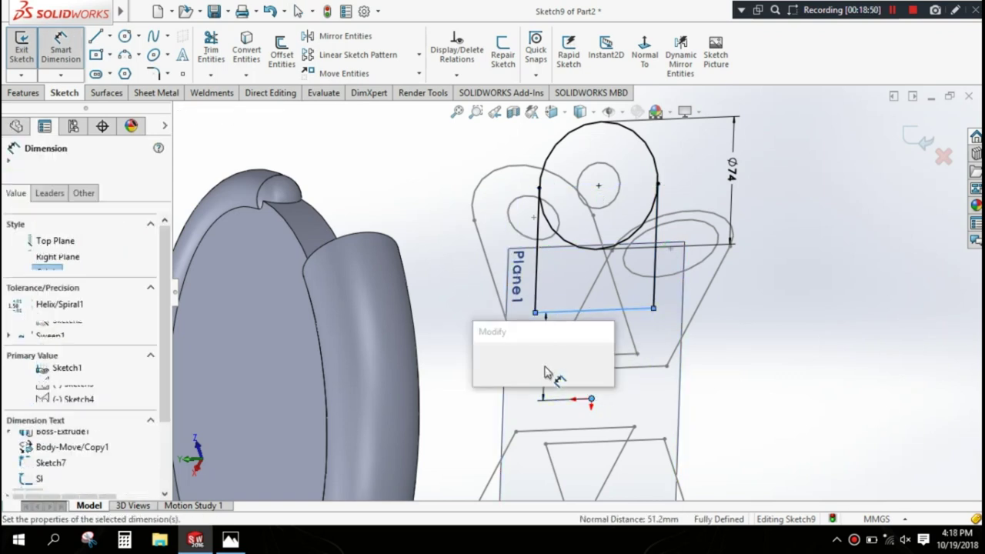
{"action": "type", "text": "3"}
{"action": "key", "text": "Return"}
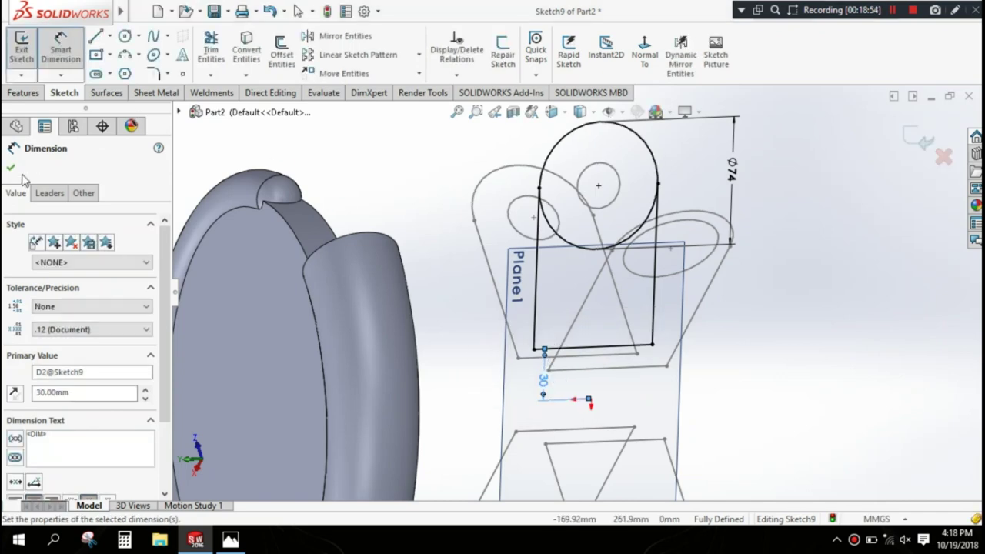
{"action": "left_click", "coordinate": [11, 168]}
{"action": "left_click", "coordinate": [210, 50]}
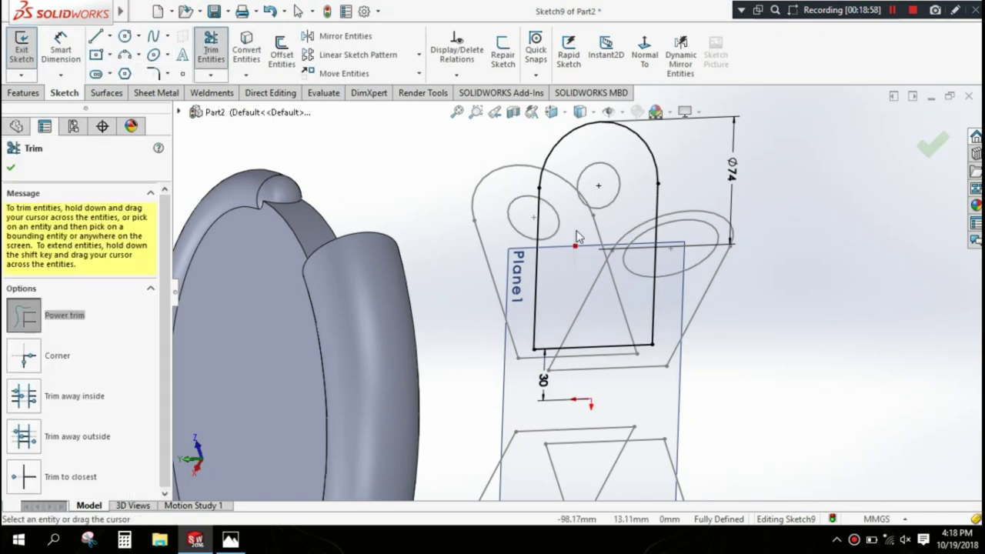
Step: Finish trimming the lower arc and exit the sketch as Sketch9
{"action": "left_click", "coordinate": [10, 168]}
{"action": "scroll", "coordinate": [822, 304], "scroll_direction": "up", "scroll_amount": 5}
{"action": "mouse_move", "coordinate": [821, 305]}
{"action": "middle_mouse_down"}
{"action": "mouse_move", "coordinate": [758, 305]}
{"action": "mouse_move", "coordinate": [672, 331]}
{"action": "mouse_move", "coordinate": [628, 277]}
{"action": "mouse_move", "coordinate": [651, 339]}
{"action": "mouse_move", "coordinate": [187, 388]}
{"action": "middle_mouse_up"}
{"action": "left_click", "coordinate": [919, 139]}
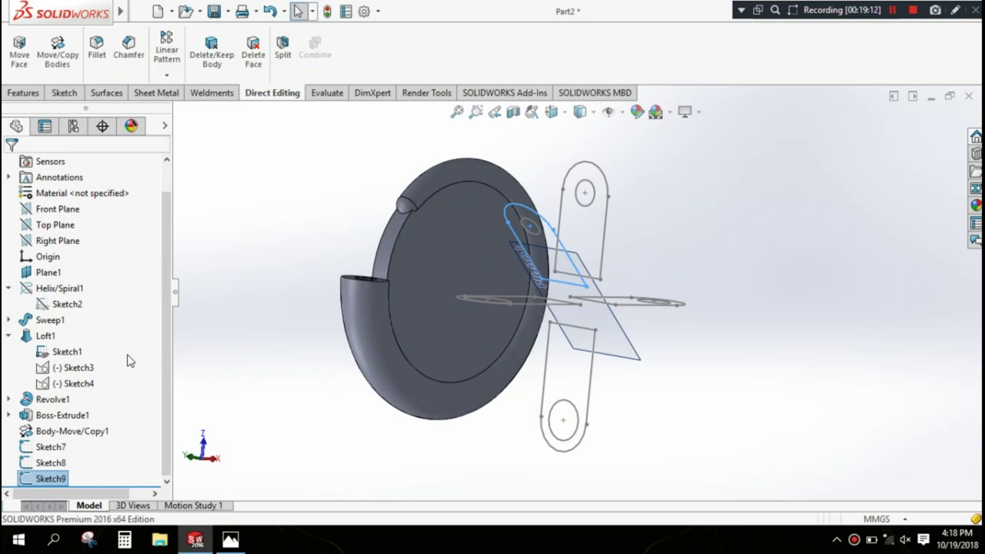
Step: Show the hidden Sketch2 curve from the feature tree
{"action": "left_click", "coordinate": [68, 305]}
{"action": "left_click", "coordinate": [85, 264]}
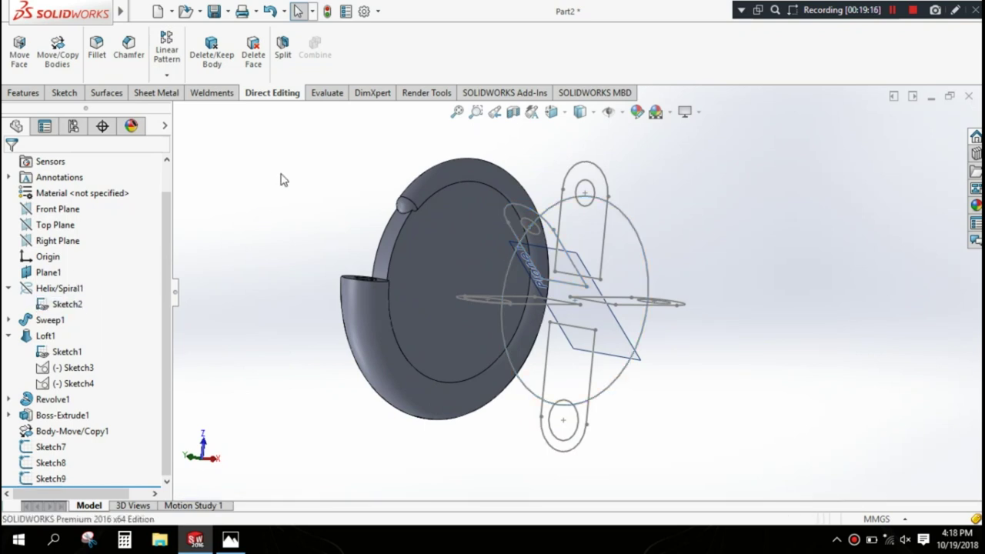
{"action": "left_click", "coordinate": [24, 93]}
Step: Start a loft with Sketch9 and the upper slot outline (Closed Loop<1>) as profiles
{"action": "left_click", "coordinate": [174, 58]}
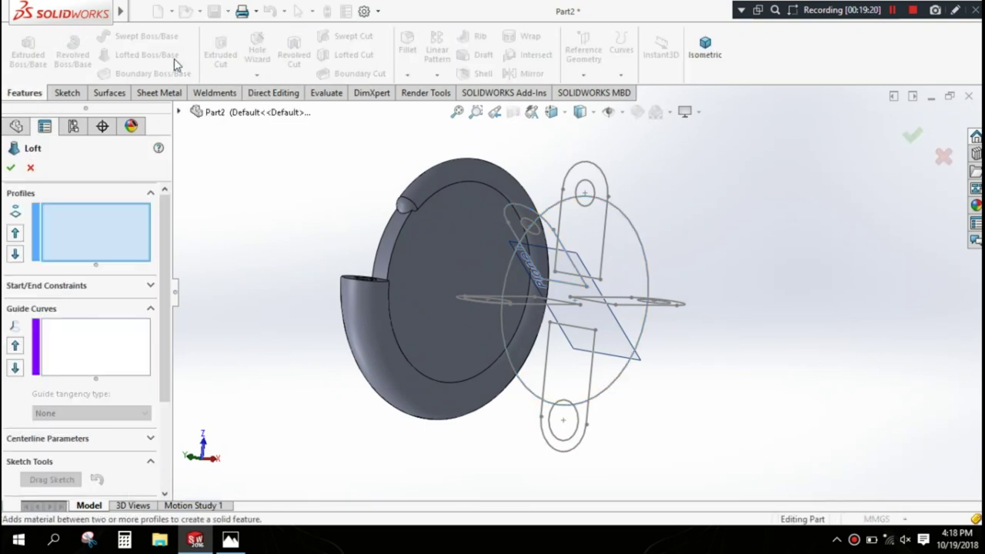
{"action": "mouse_move", "coordinate": [606, 273]}
{"action": "middle_mouse_down"}
{"action": "mouse_move", "coordinate": [688, 261]}
{"action": "mouse_move", "coordinate": [682, 215]}
{"action": "mouse_move", "coordinate": [684, 266]}
{"action": "mouse_move", "coordinate": [667, 251]}
{"action": "mouse_move", "coordinate": [569, 265]}
{"action": "middle_mouse_up"}
{"action": "scroll", "coordinate": [569, 266], "scroll_direction": "down", "scroll_amount": 3}
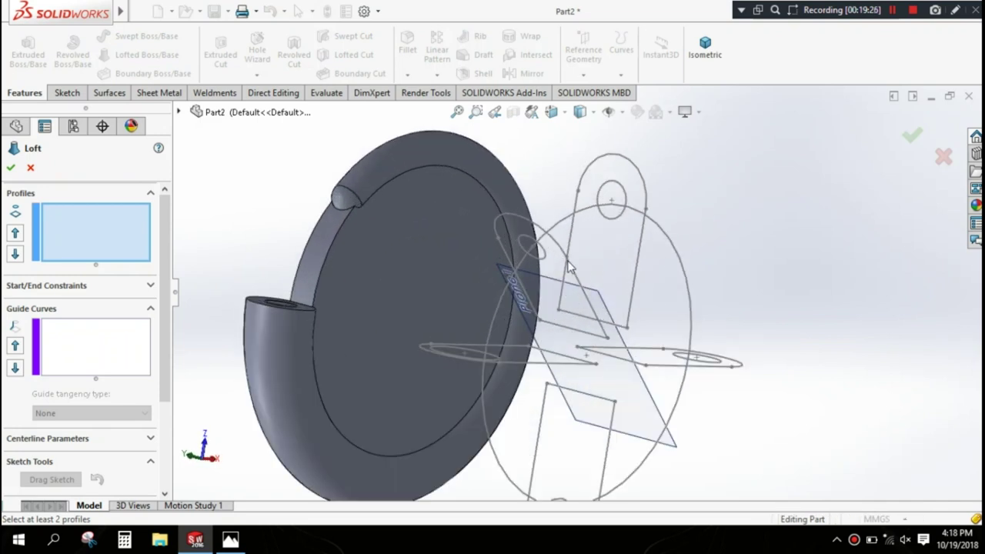
{"action": "left_click", "coordinate": [569, 263]}
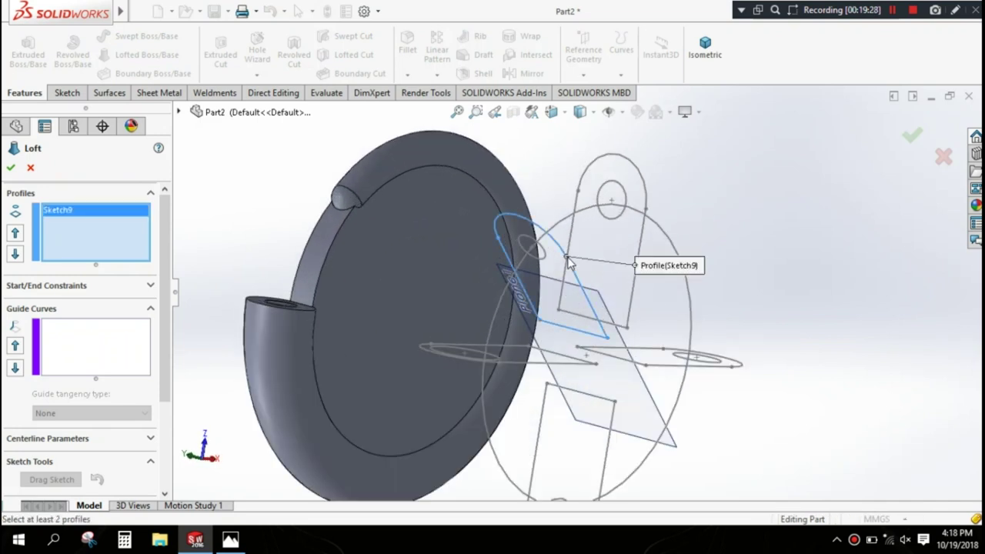
{"action": "left_click", "coordinate": [646, 218]}
{"action": "left_click", "coordinate": [646, 218]}
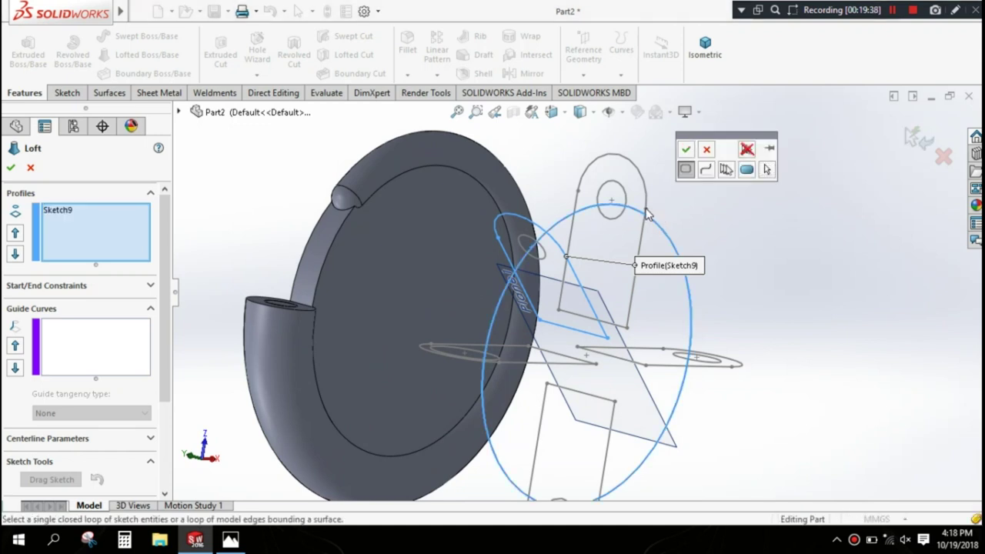
{"action": "left_click", "coordinate": [707, 148]}
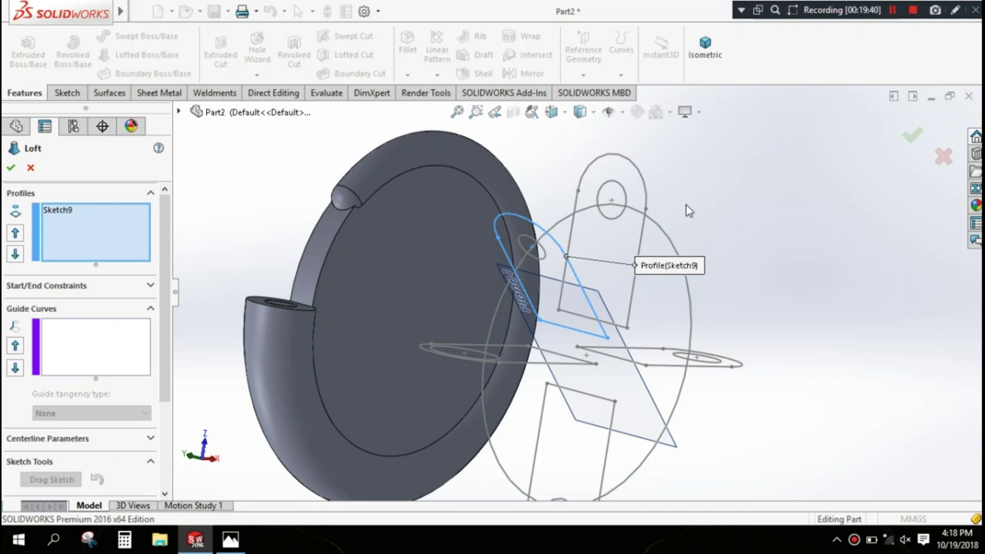
{"action": "left_click", "coordinate": [647, 213]}
{"action": "left_click", "coordinate": [646, 215]}
{"action": "scroll", "coordinate": [696, 215], "scroll_direction": "up", "scroll_amount": 3}
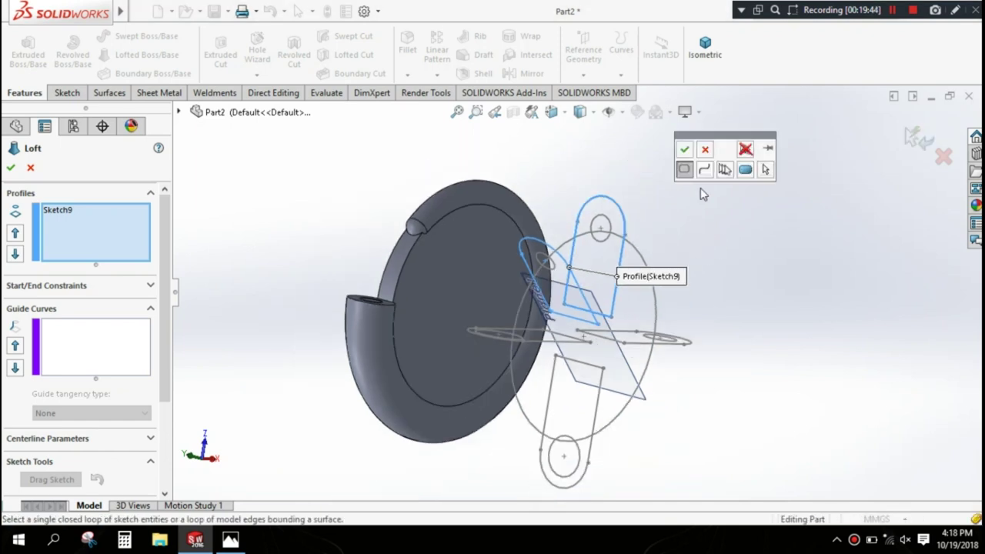
{"action": "left_click", "coordinate": [684, 149]}
Step: Add the right, lower and left slot outlines as Closed Loop<2>, <3> and <4>
{"action": "scroll", "coordinate": [650, 331], "scroll_direction": "down", "scroll_amount": 3}
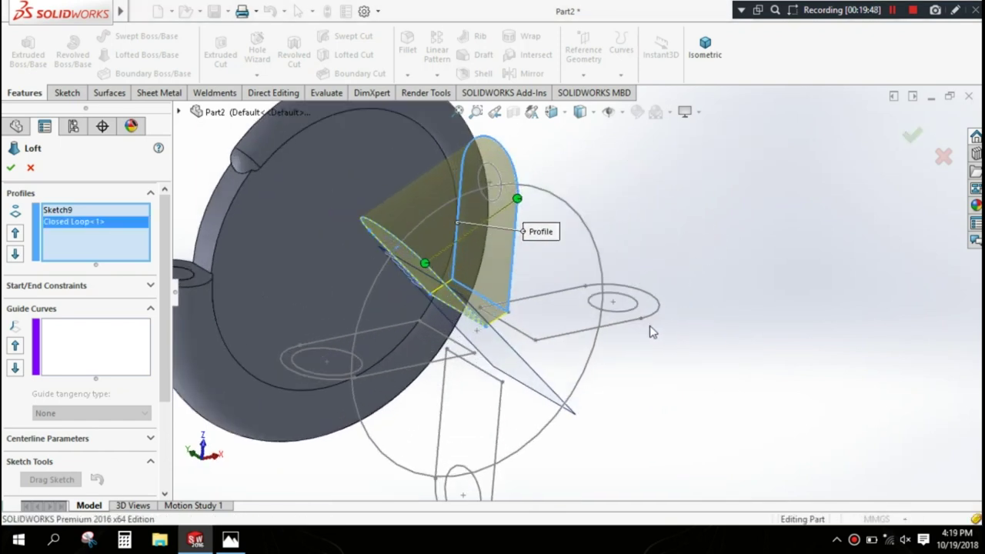
{"action": "left_click", "coordinate": [640, 319]}
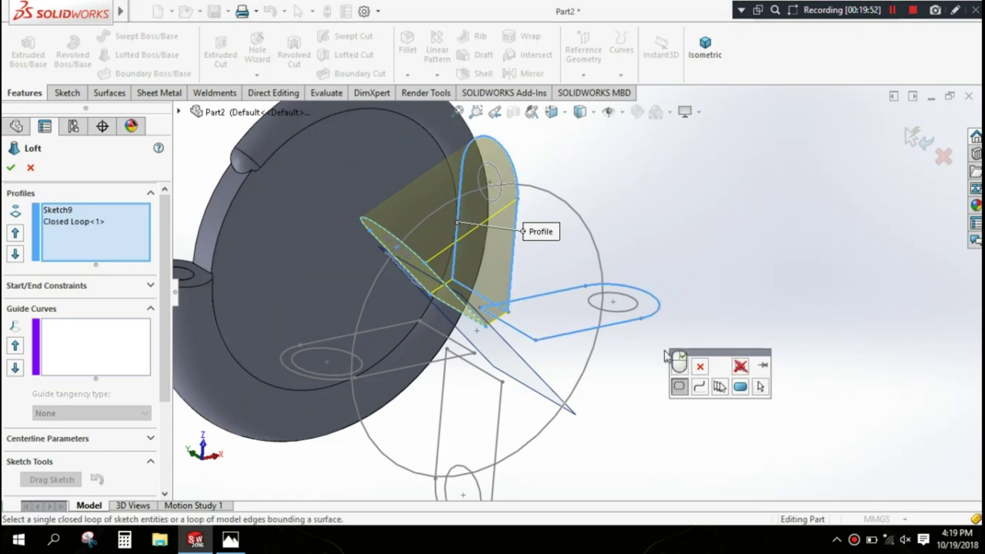
{"action": "left_click", "coordinate": [678, 365]}
{"action": "scroll", "coordinate": [600, 416], "scroll_direction": "up", "scroll_amount": 2}
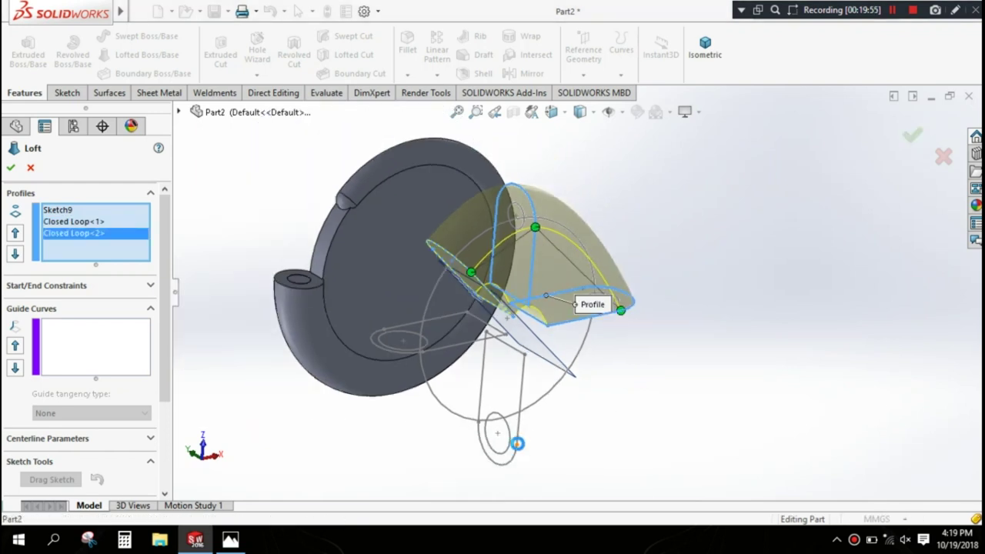
{"action": "left_click", "coordinate": [517, 443]}
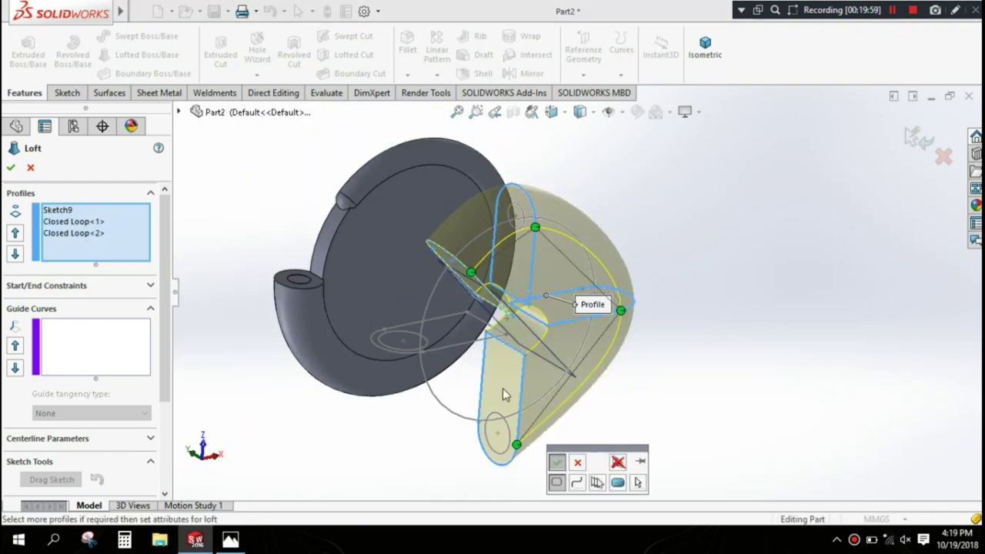
{"action": "left_click", "coordinate": [556, 461]}
{"action": "middle_click_drag", "start_coordinate": [462, 400], "coordinate": [452, 375]}
{"action": "left_click", "coordinate": [451, 372]}
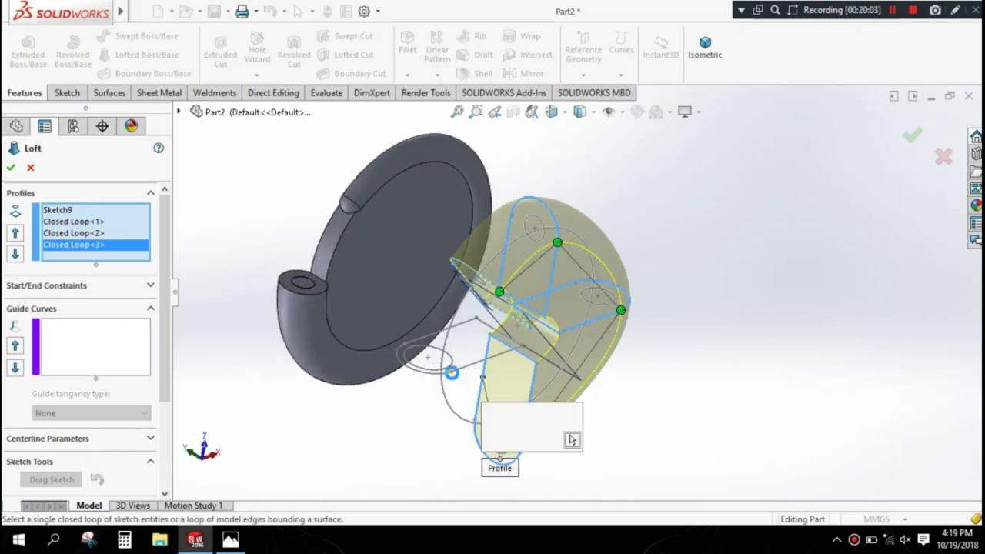
{"action": "left_click", "coordinate": [489, 423]}
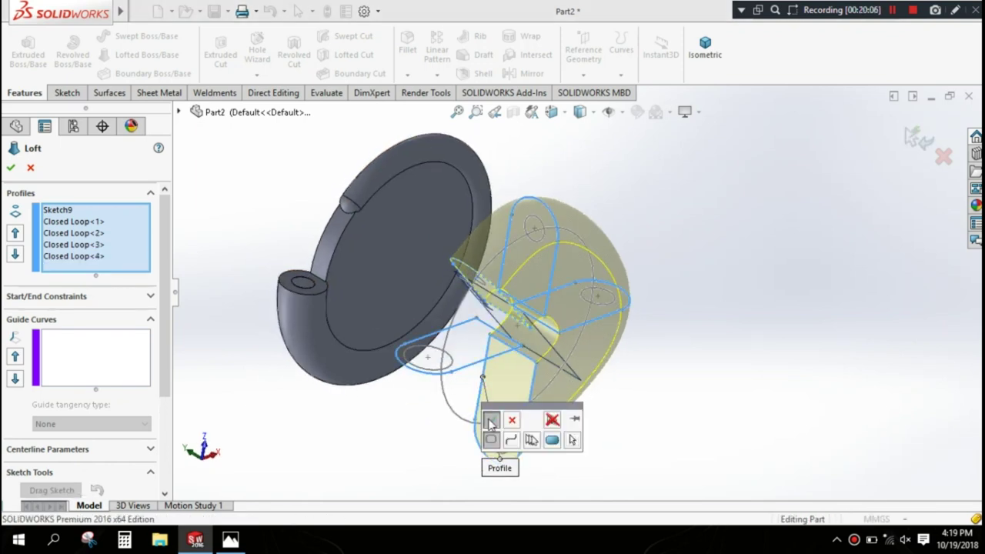
Step: Set Sketch2 as the loft centerline in Centerline Parameters
{"action": "scroll", "coordinate": [163, 289], "scroll_direction": "down", "scroll_amount": 3}
{"action": "scroll", "coordinate": [164, 289], "scroll_direction": "down", "scroll_amount": 1}
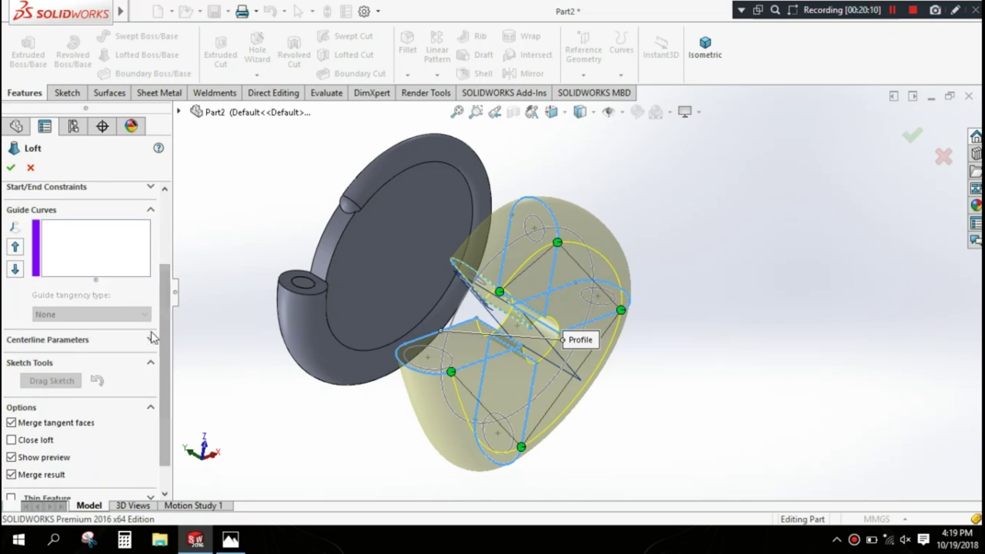
{"action": "left_click", "coordinate": [151, 340]}
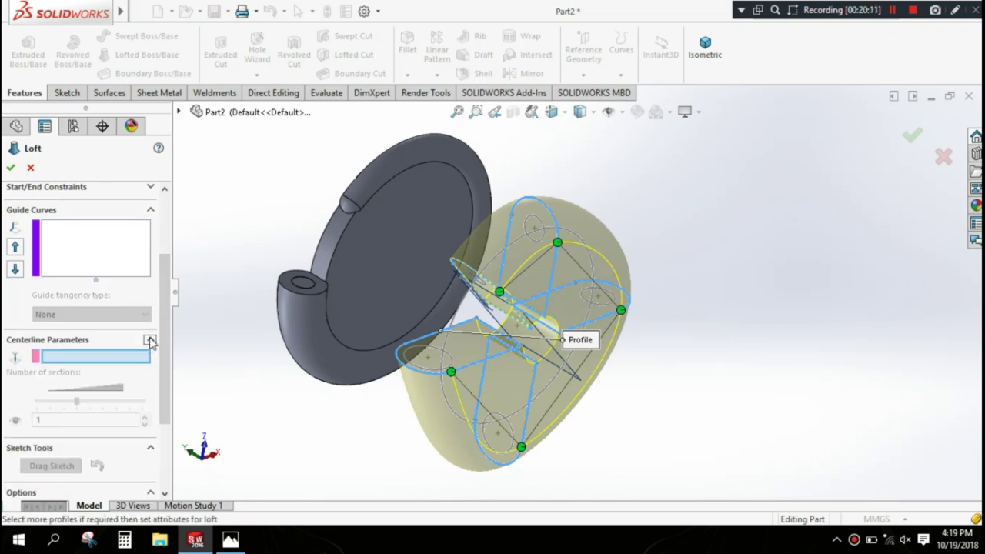
{"action": "left_click", "coordinate": [453, 319]}
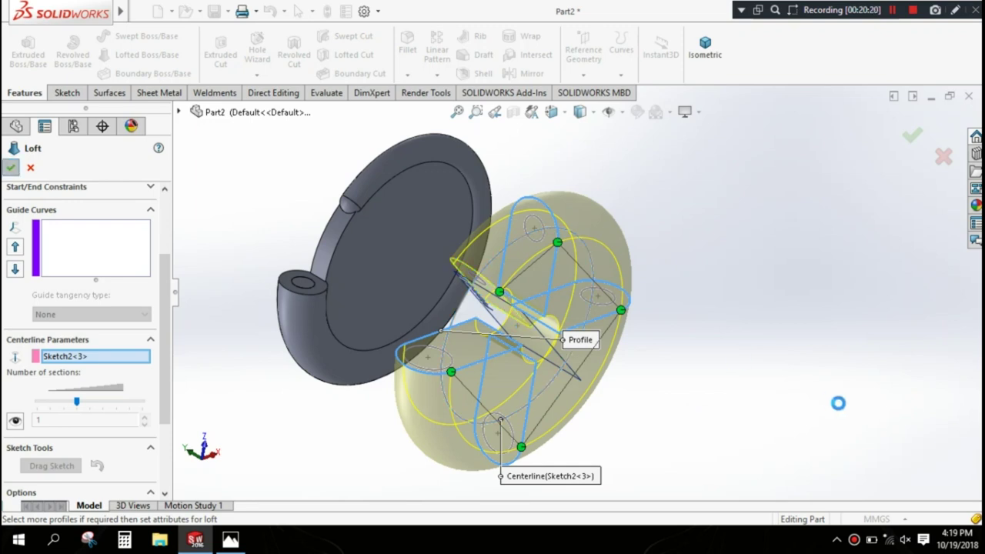
Step: Confirm the loft as Loft2 and orbit around to inspect it
{"action": "key", "text": "Return"}
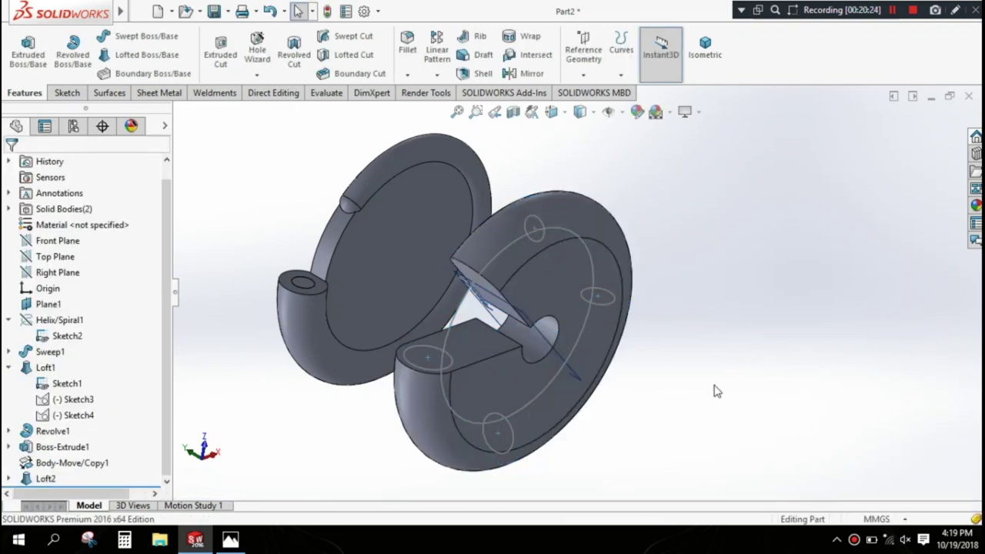
{"action": "mouse_move", "coordinate": [713, 389]}
{"action": "middle_mouse_down"}
{"action": "mouse_move", "coordinate": [692, 342]}
{"action": "mouse_move", "coordinate": [731, 369]}
{"action": "middle_mouse_up"}
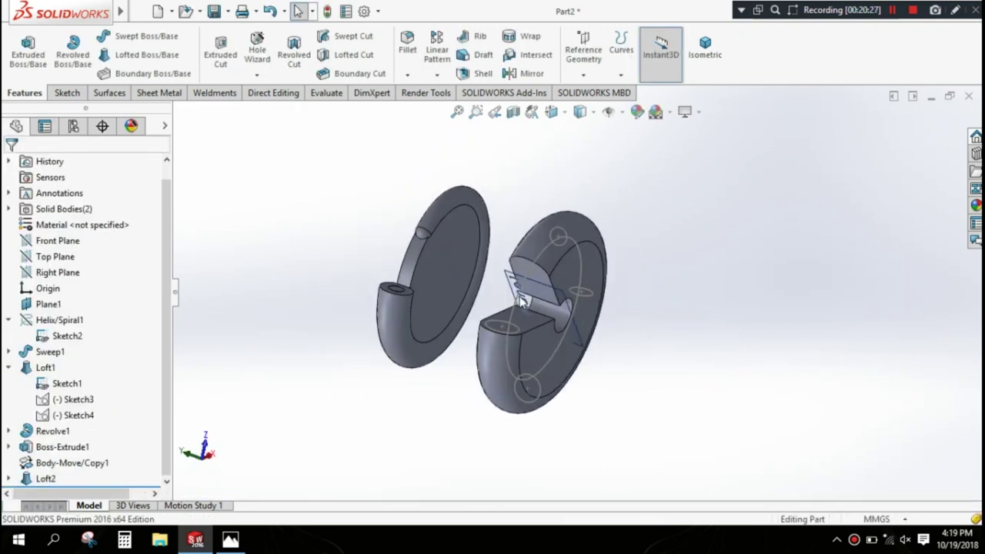
{"action": "mouse_move", "coordinate": [705, 334]}
{"action": "middle_mouse_down"}
{"action": "mouse_move", "coordinate": [623, 291]}
{"action": "mouse_move", "coordinate": [541, 302]}
{"action": "middle_mouse_up"}
{"action": "scroll", "coordinate": [750, 338], "scroll_direction": "down", "scroll_amount": 3}
{"action": "mouse_move", "coordinate": [750, 338]}
{"action": "middle_mouse_down"}
{"action": "mouse_move", "coordinate": [737, 326]}
{"action": "mouse_move", "coordinate": [432, 310]}
{"action": "middle_mouse_up"}
{"action": "scroll", "coordinate": [432, 310], "scroll_direction": "down", "scroll_amount": 3}
Step: Hide the small profile circles and the large Sketch2 guide circle
{"action": "left_click", "coordinate": [544, 353]}
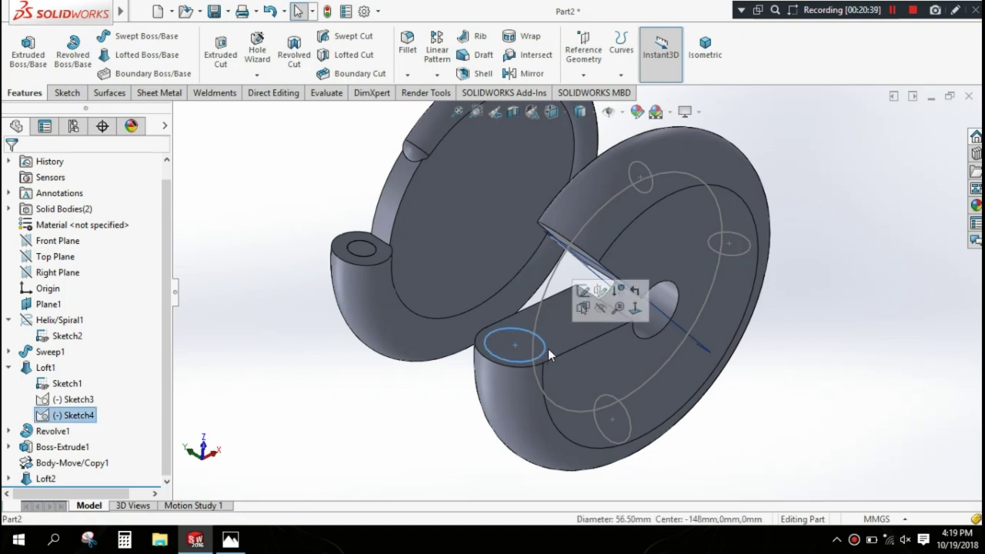
{"action": "left_click", "coordinate": [650, 188]}
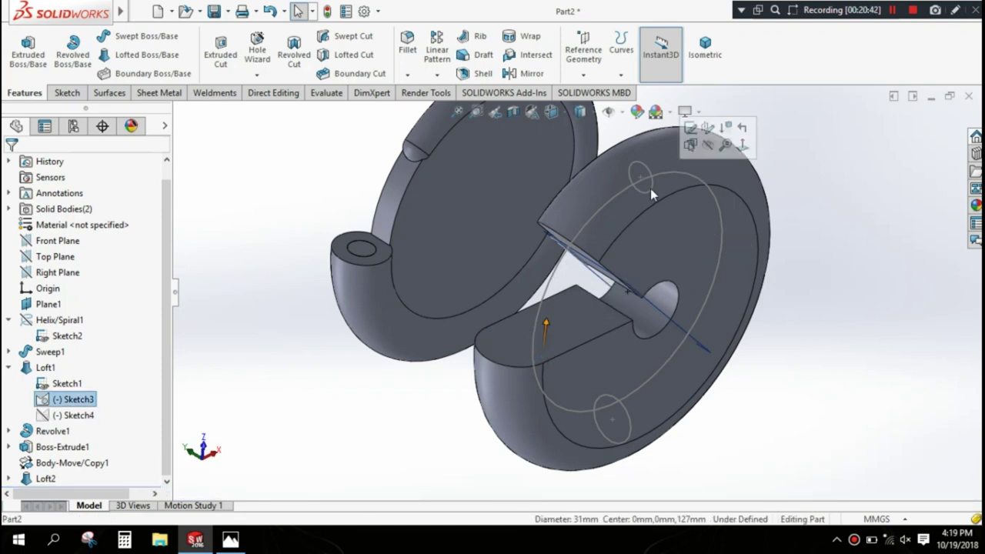
{"action": "left_click", "coordinate": [703, 143]}
{"action": "left_click", "coordinate": [697, 179]}
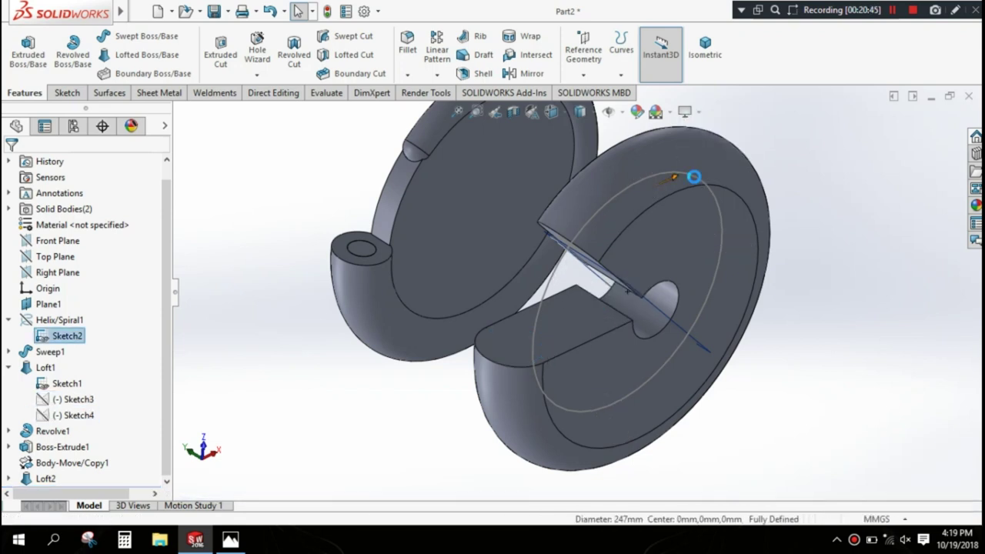
{"action": "left_click", "coordinate": [721, 199]}
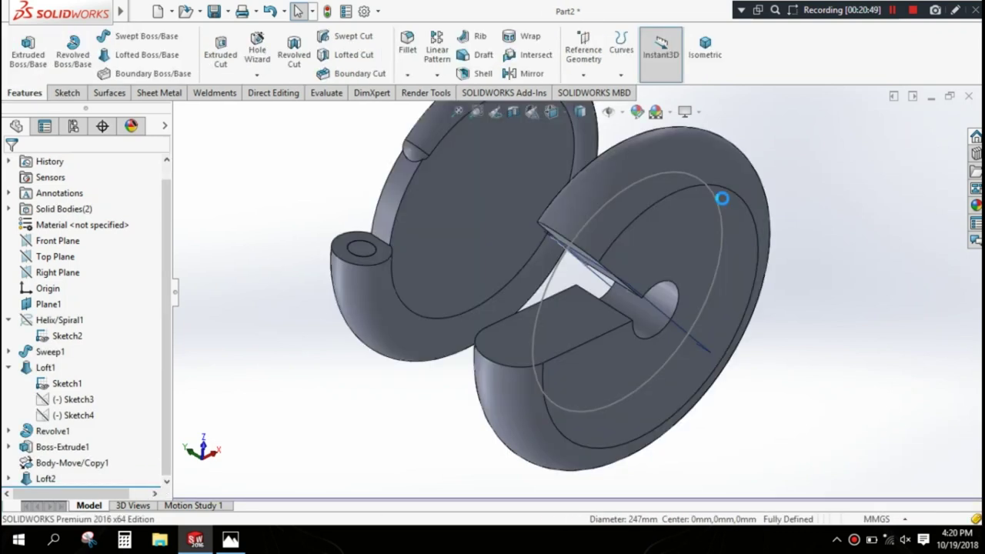
{"action": "left_click", "coordinate": [558, 279]}
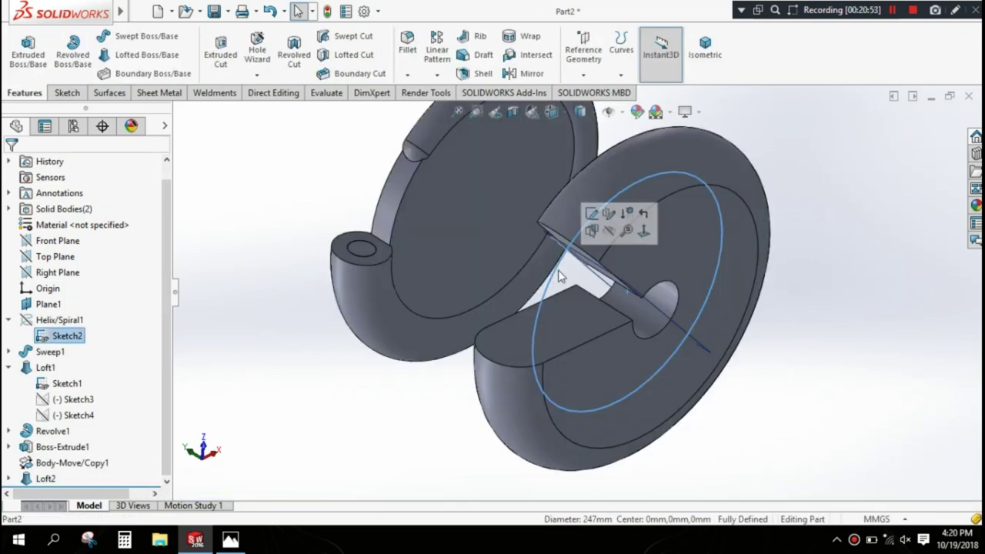
{"action": "scroll", "coordinate": [813, 334], "scroll_direction": "up", "scroll_amount": 3}
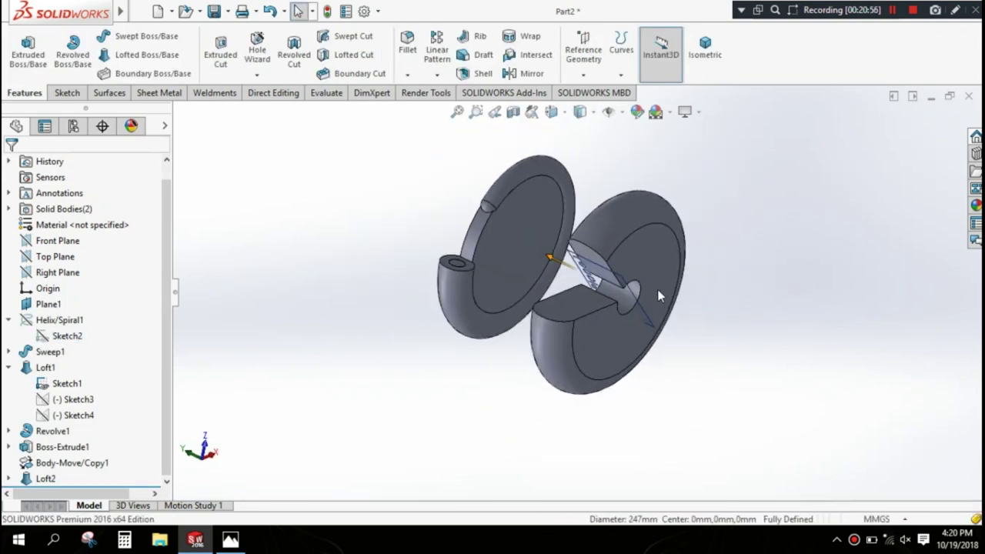
{"action": "scroll", "coordinate": [594, 297], "scroll_direction": "down", "scroll_amount": 3}
Step: Hide Plane1, reorient the model, and select the Top Plane
{"action": "left_click", "coordinate": [597, 295]}
{"action": "left_click", "coordinate": [670, 255]}
{"action": "scroll", "coordinate": [754, 309], "scroll_direction": "up", "scroll_amount": 3}
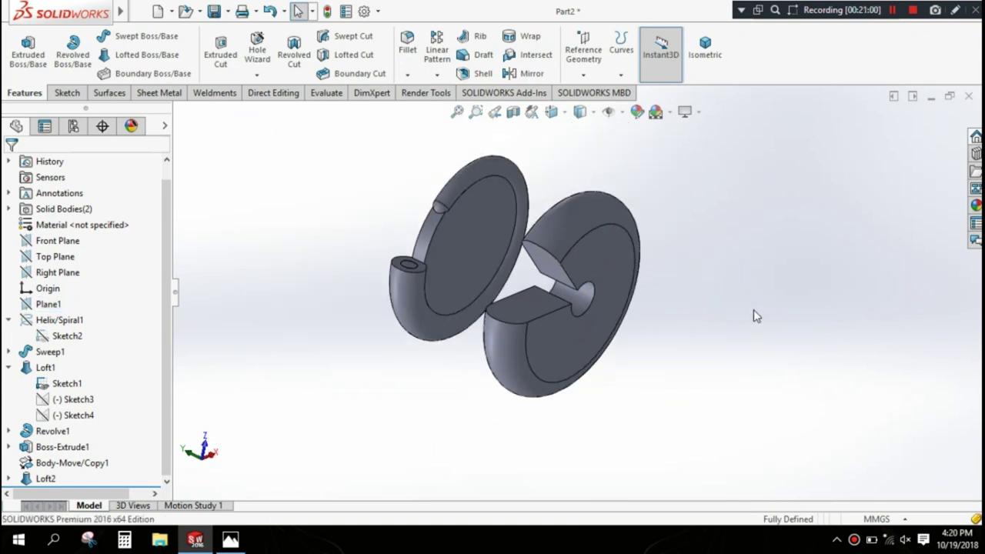
{"action": "middle_click_drag", "start_coordinate": [753, 309], "coordinate": [721, 324]}
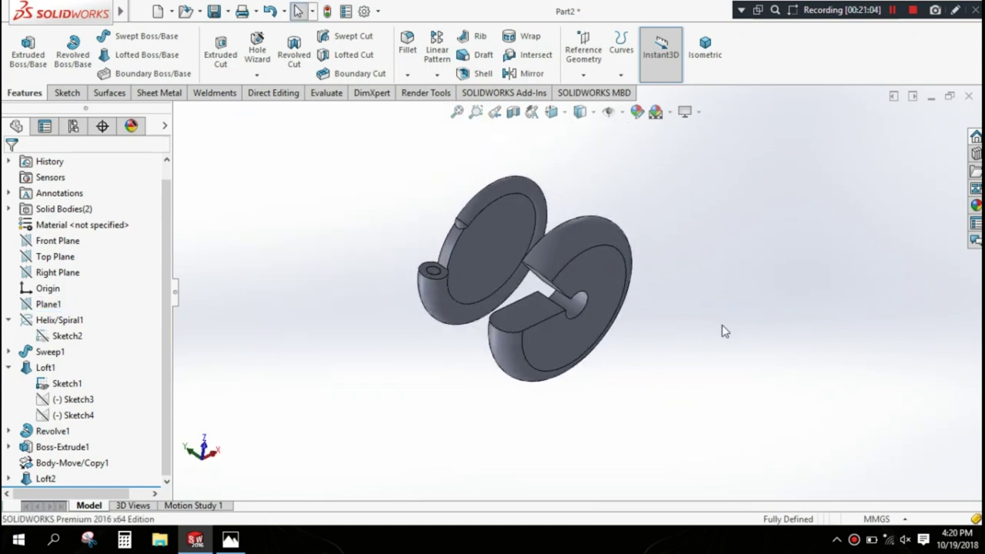
{"action": "middle_click_drag", "start_coordinate": [595, 241], "coordinate": [519, 251]}
{"action": "scroll", "coordinate": [384, 281], "scroll_direction": "down", "scroll_amount": 3}
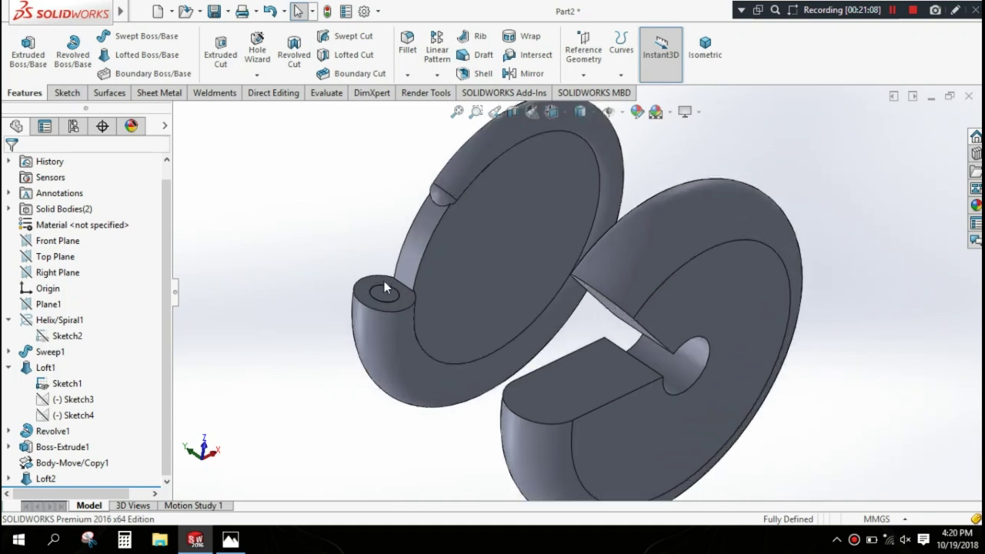
{"action": "scroll", "coordinate": [677, 373], "scroll_direction": "up", "scroll_amount": 3}
{"action": "middle_click_drag", "start_coordinate": [677, 373], "coordinate": [637, 345], "text": "ctrl"}
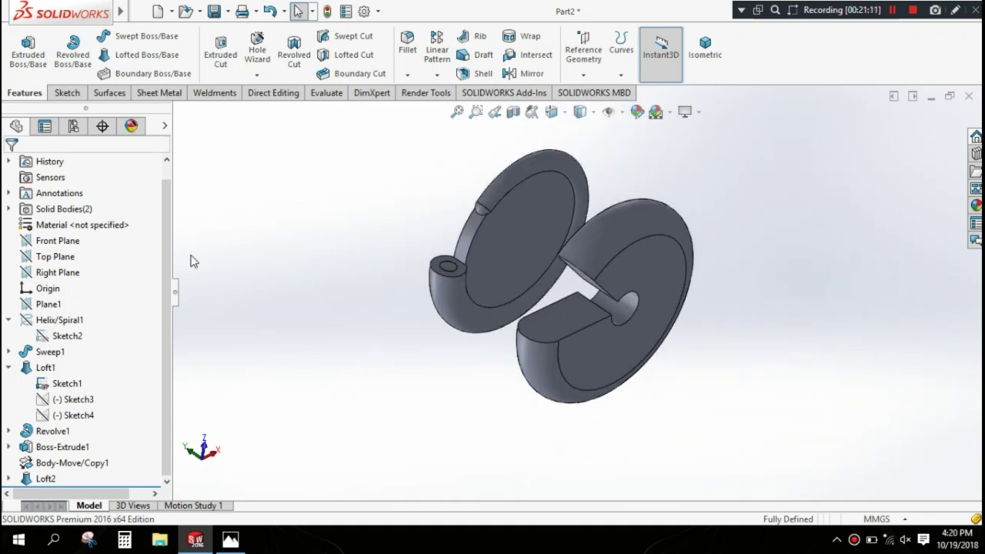
{"action": "left_click", "coordinate": [61, 258]}
Step: Open Sketch10 on Top Plane and convert the volute's open-end circular edge into it
{"action": "left_click", "coordinate": [70, 239]}
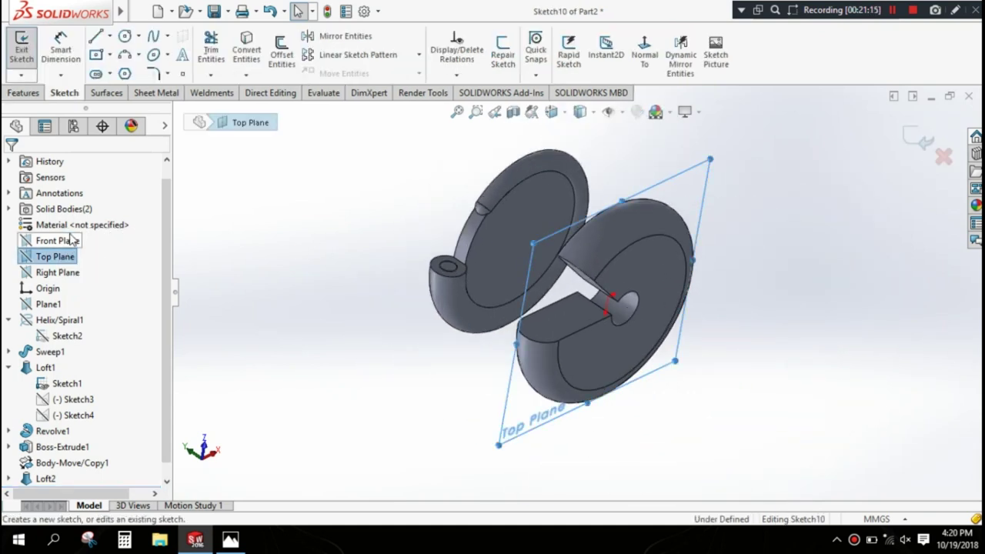
{"action": "scroll", "coordinate": [613, 323], "scroll_direction": "down", "scroll_amount": 2}
{"action": "left_click", "coordinate": [500, 348]}
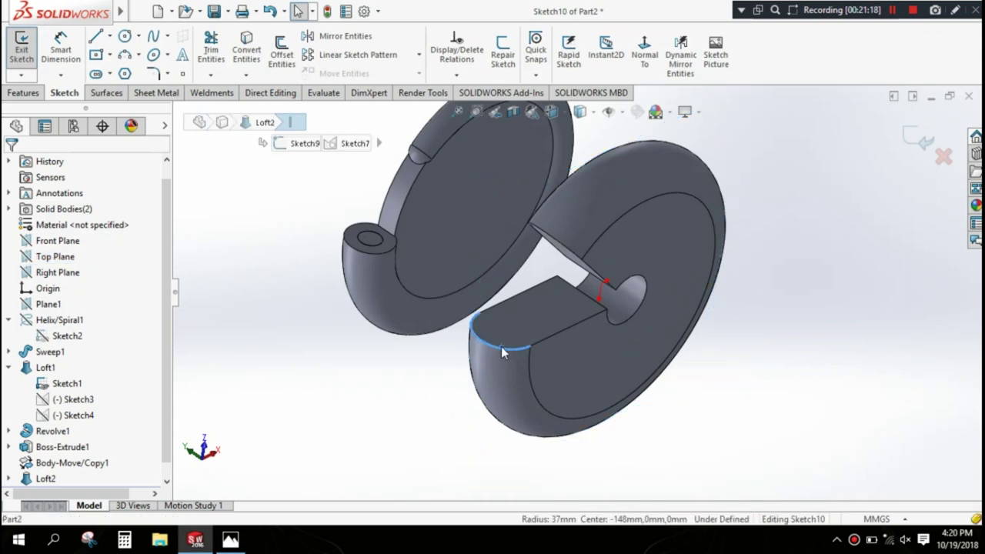
{"action": "left_click", "coordinate": [246, 50]}
{"action": "scroll", "coordinate": [597, 272], "scroll_direction": "up", "scroll_amount": 1}
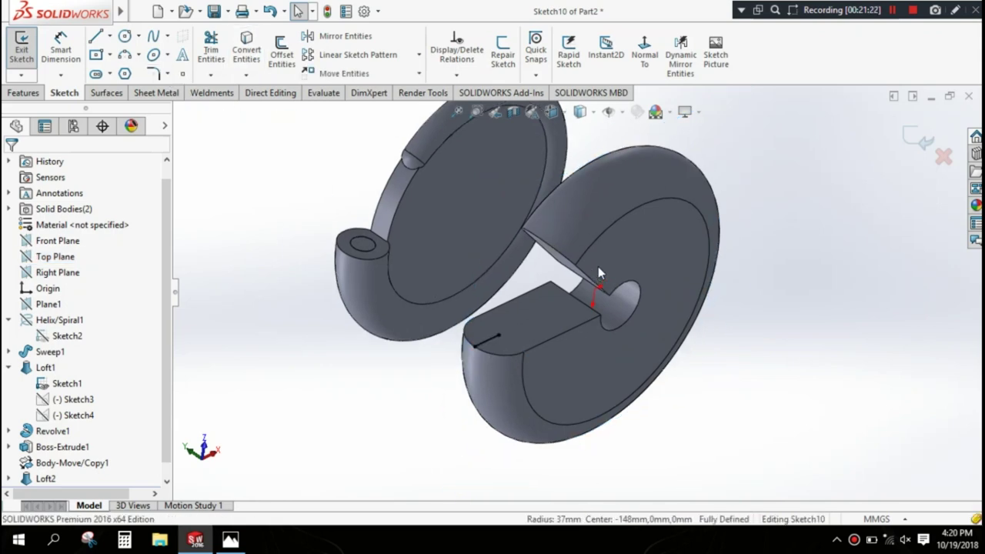
{"action": "scroll", "coordinate": [598, 272], "scroll_direction": "up", "scroll_amount": 2}
Step: View Sketch10 face-on from the Bottom orientation
{"action": "key", "text": "ctrl+8"}
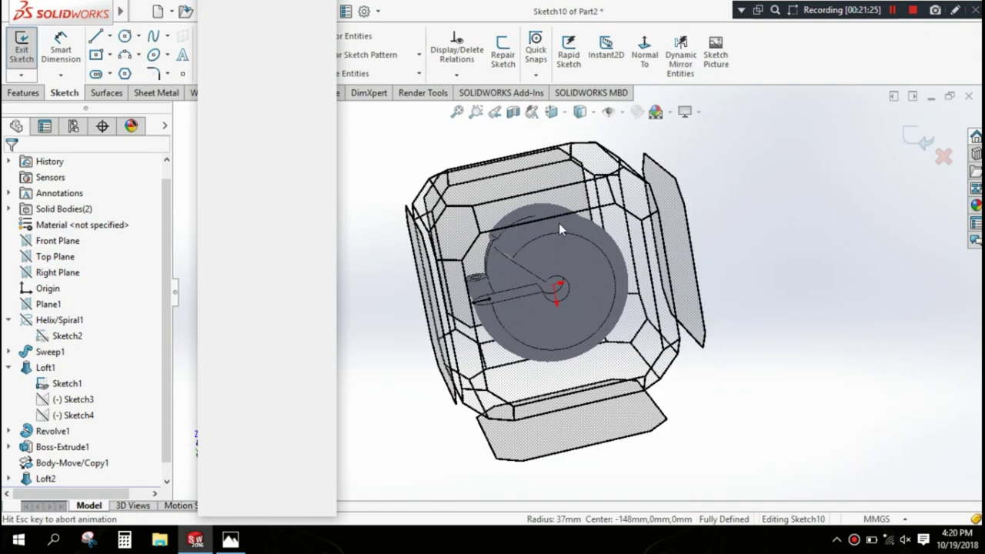
{"action": "key", "text": "space"}
{"action": "left_click", "coordinate": [597, 295]}
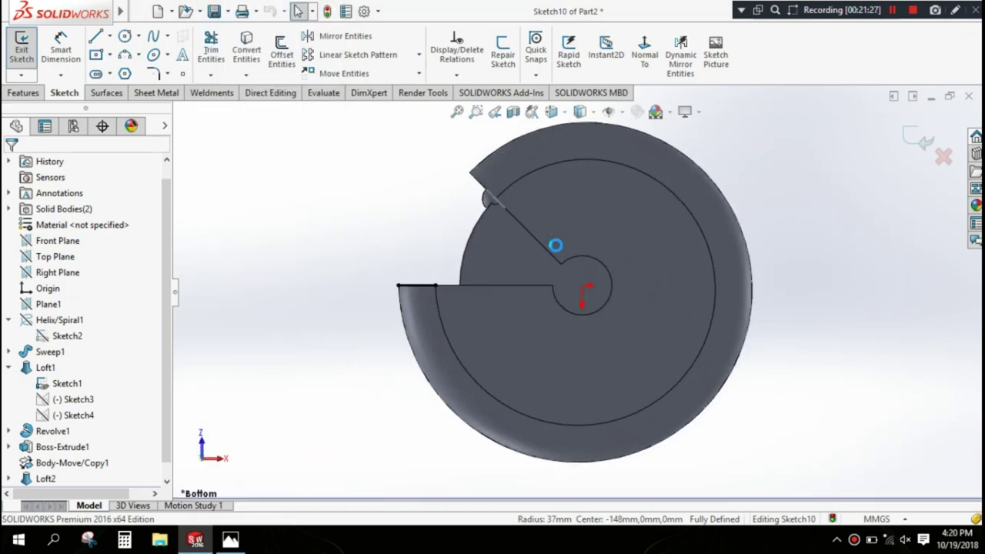
{"action": "left_click", "coordinate": [96, 37]}
Step: Draw a closed stepped line outline from one edge endpoint up, across, down, diagonally and back to the other
{"action": "middle_click_drag", "start_coordinate": [450, 266], "coordinate": [498, 302], "text": "ctrl"}
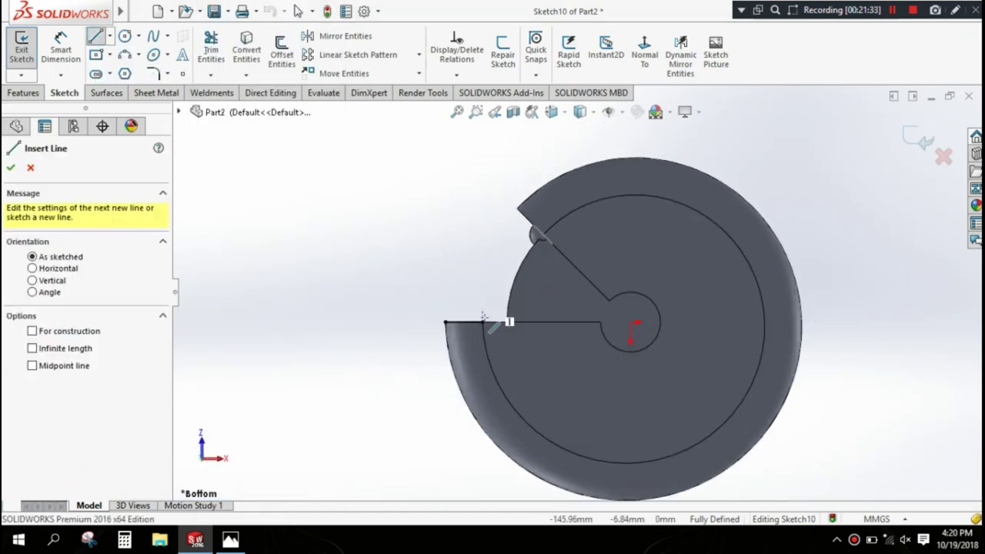
{"action": "left_click", "coordinate": [482, 322]}
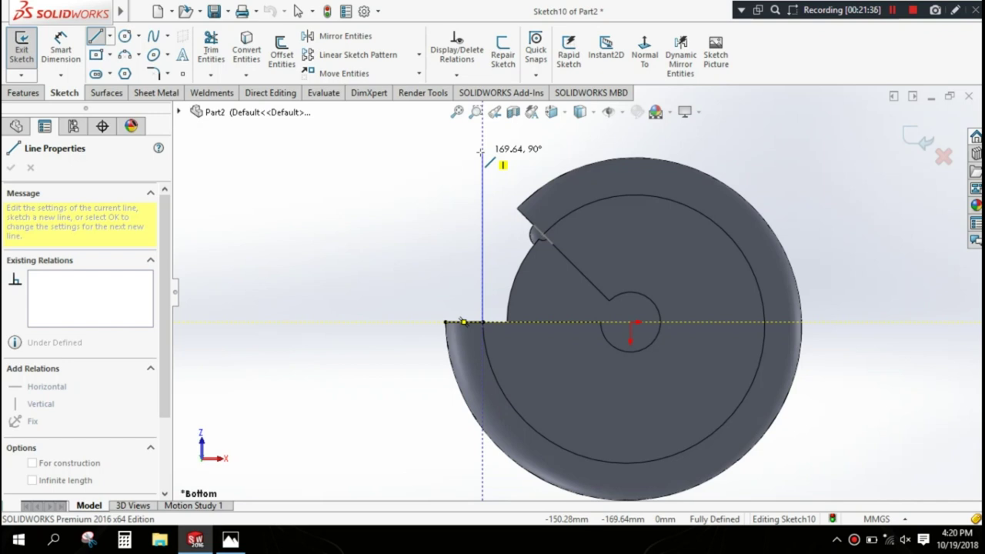
{"action": "left_click", "coordinate": [482, 151]}
{"action": "left_click", "coordinate": [428, 152]}
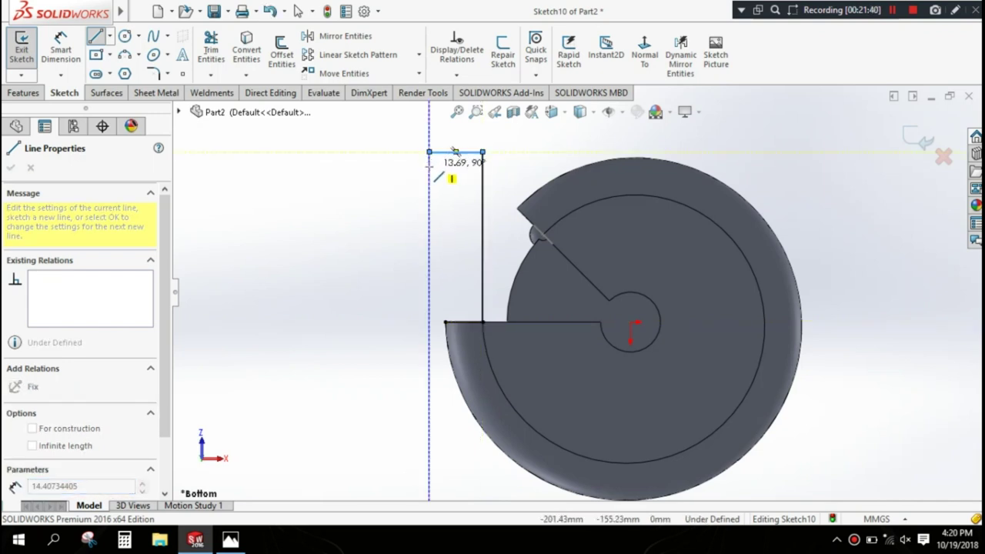
{"action": "left_click", "coordinate": [429, 165]}
{"action": "left_click", "coordinate": [355, 166]}
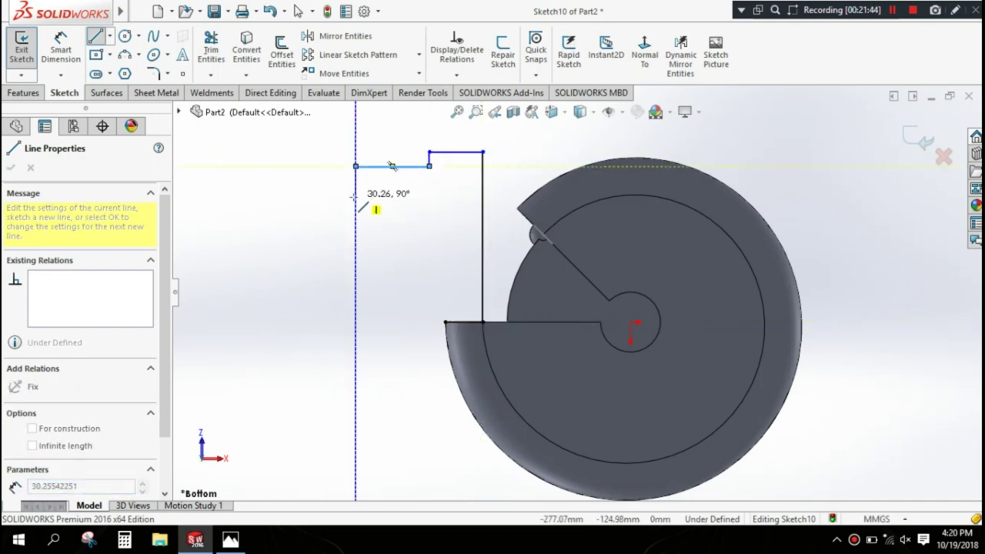
{"action": "left_click", "coordinate": [356, 191]}
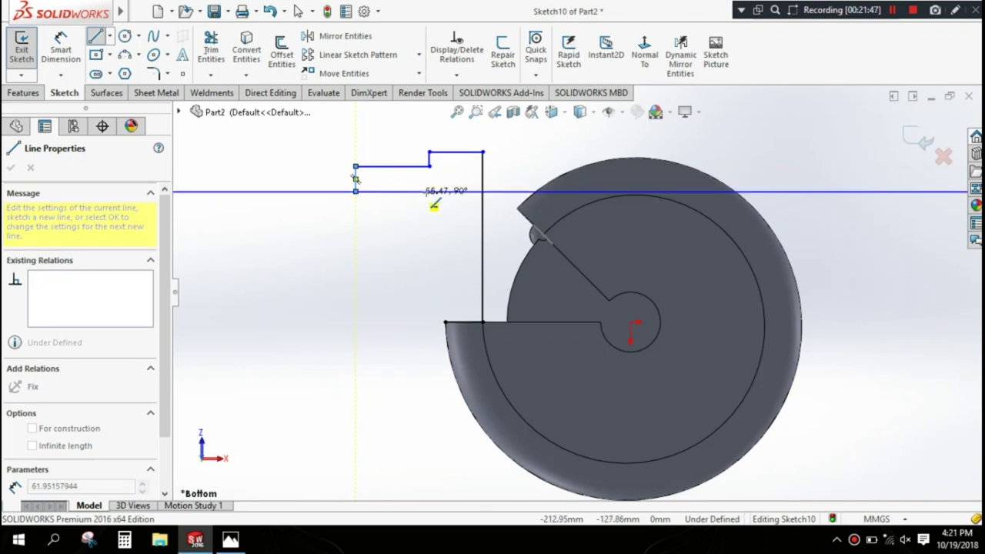
{"action": "left_click", "coordinate": [409, 191]}
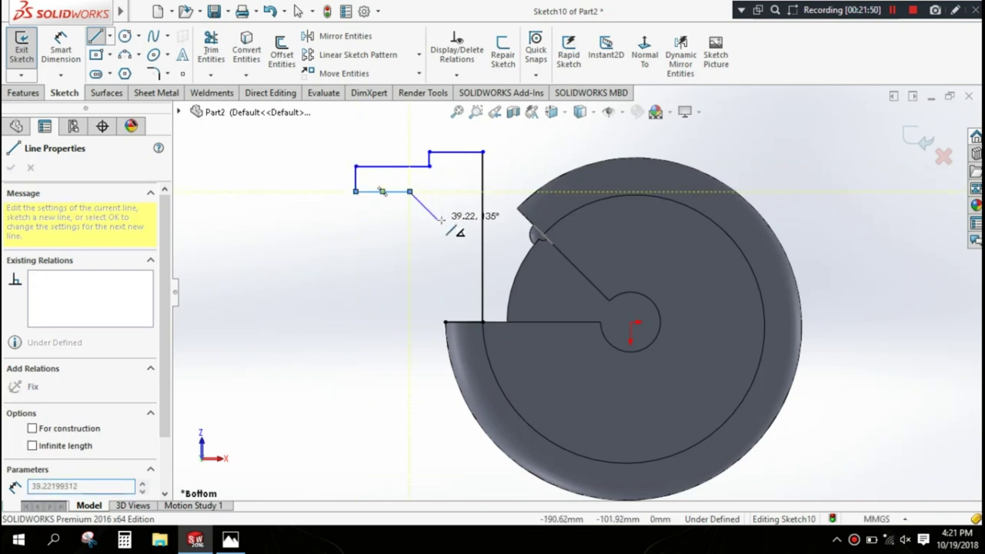
{"action": "left_click", "coordinate": [420, 204]}
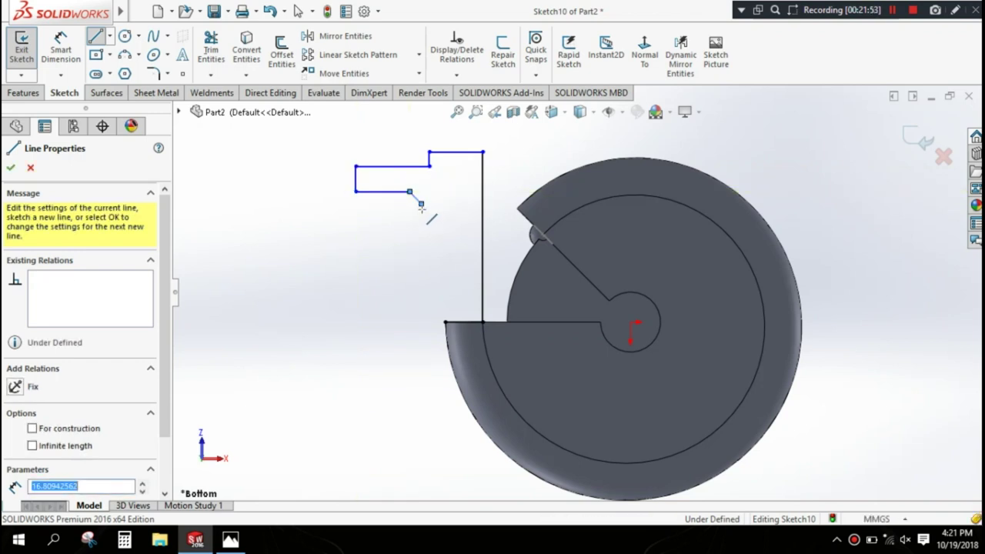
{"action": "left_click", "coordinate": [445, 322]}
{"action": "key", "text": "Escape"}
{"action": "scroll", "coordinate": [486, 192], "scroll_direction": "down", "scroll_amount": 2}
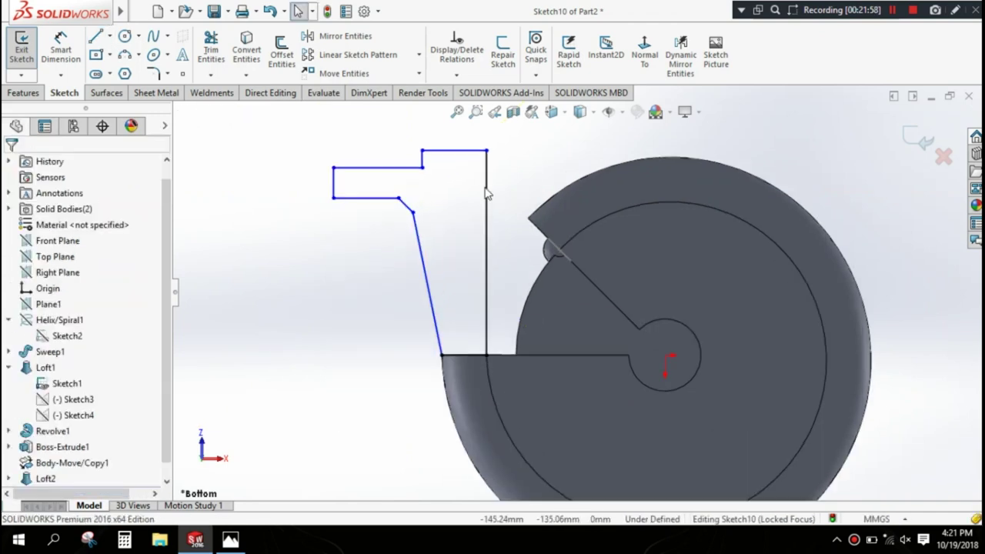
Step: Dimension the tall vertical line to 250 mm
{"action": "left_click", "coordinate": [63, 52]}
{"action": "left_click", "coordinate": [486, 235]}
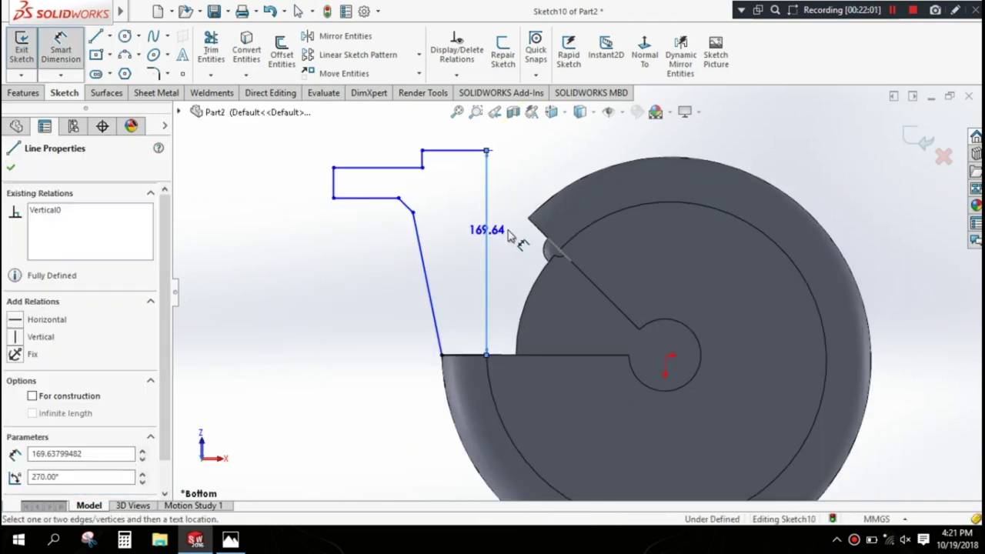
{"action": "left_click", "coordinate": [514, 235]}
{"action": "type", "text": "250"}
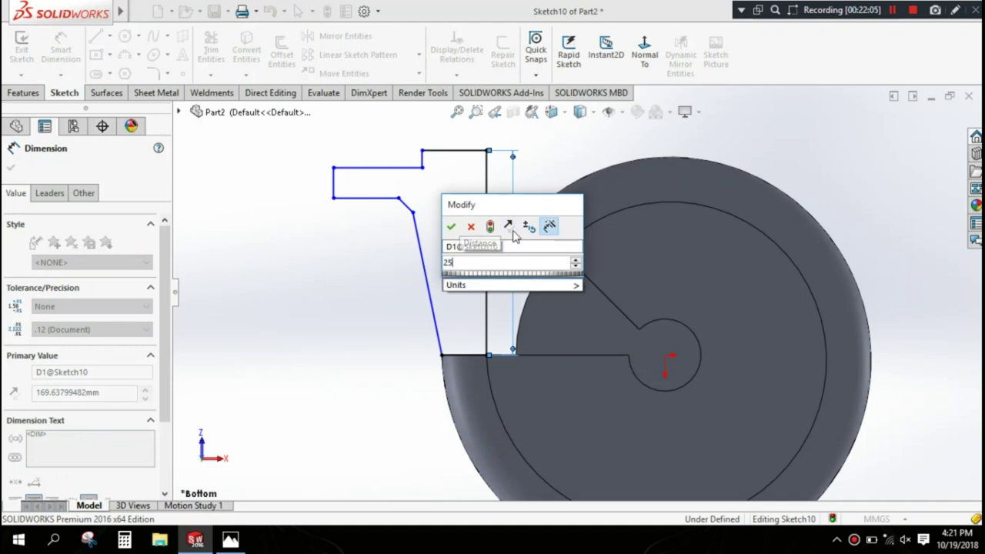
{"action": "left_click", "coordinate": [452, 226]}
Step: Dimension the upper left vertical step to 3 mm
{"action": "scroll", "coordinate": [508, 216], "scroll_direction": "up", "scroll_amount": 3}
{"action": "scroll", "coordinate": [515, 203], "scroll_direction": "down", "scroll_amount": 2}
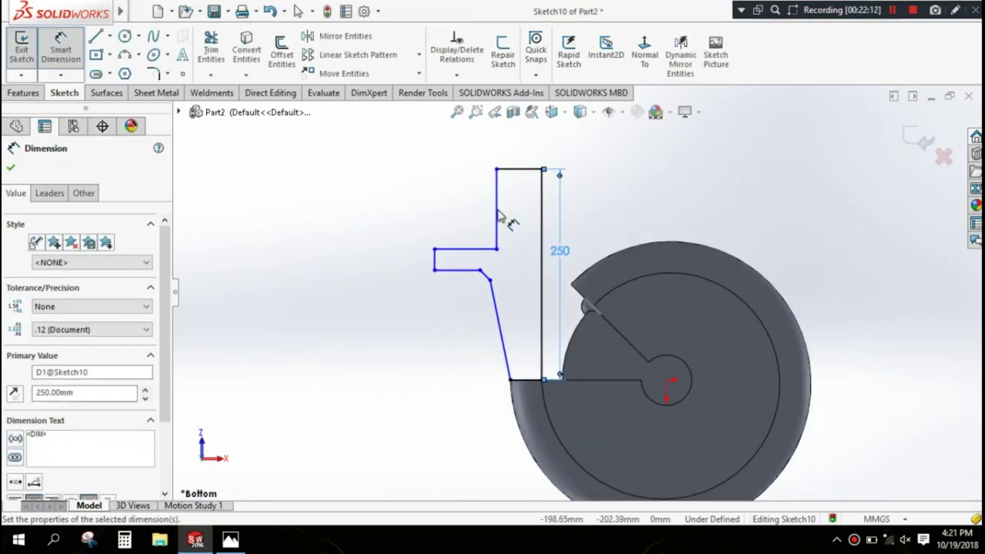
{"action": "left_click", "coordinate": [496, 201]}
{"action": "left_click", "coordinate": [452, 211]}
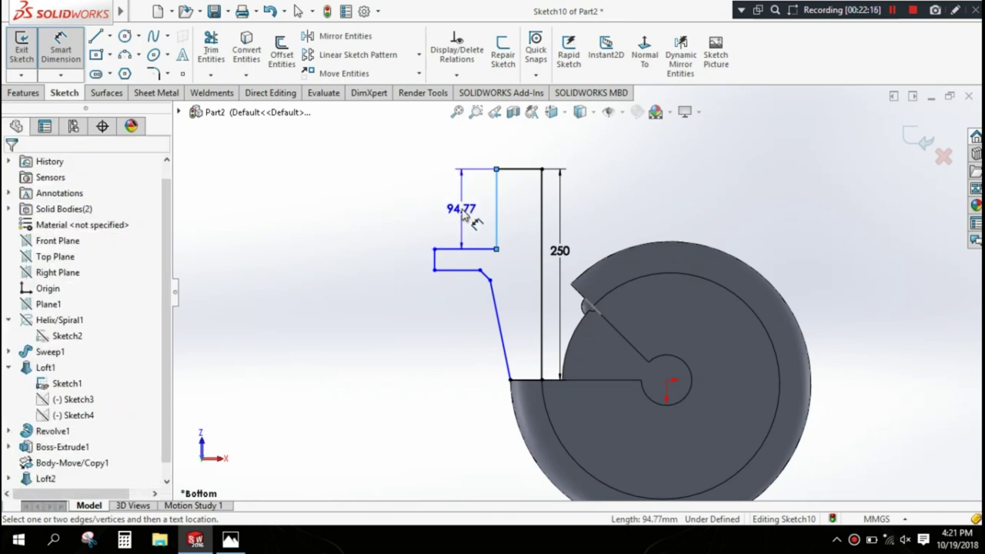
{"action": "type", "text": "3"}
{"action": "left_click", "coordinate": [400, 208]}
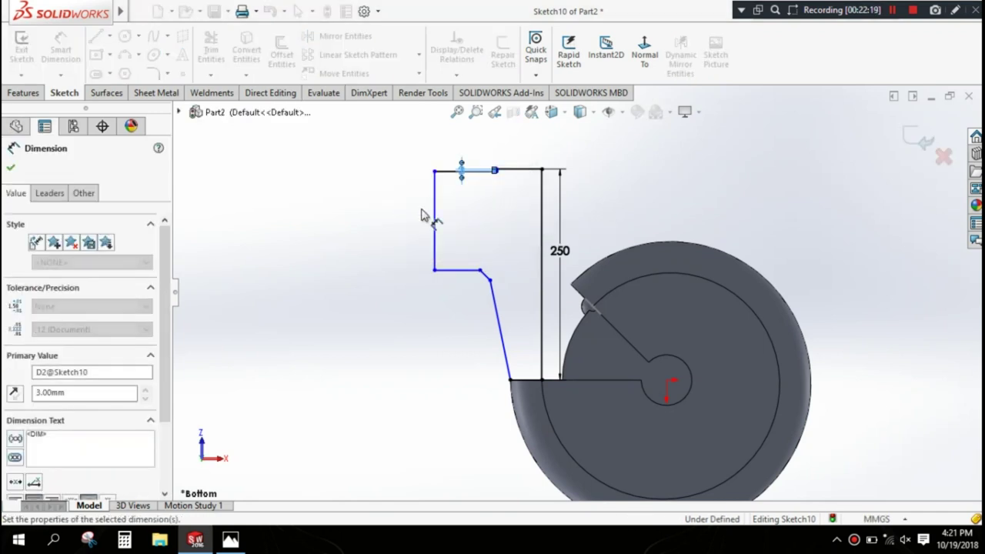
Step: Dimension the step line to the right vertical edge as 150/2 (75 mm)
{"action": "scroll", "coordinate": [517, 198], "scroll_direction": "down", "scroll_amount": 3}
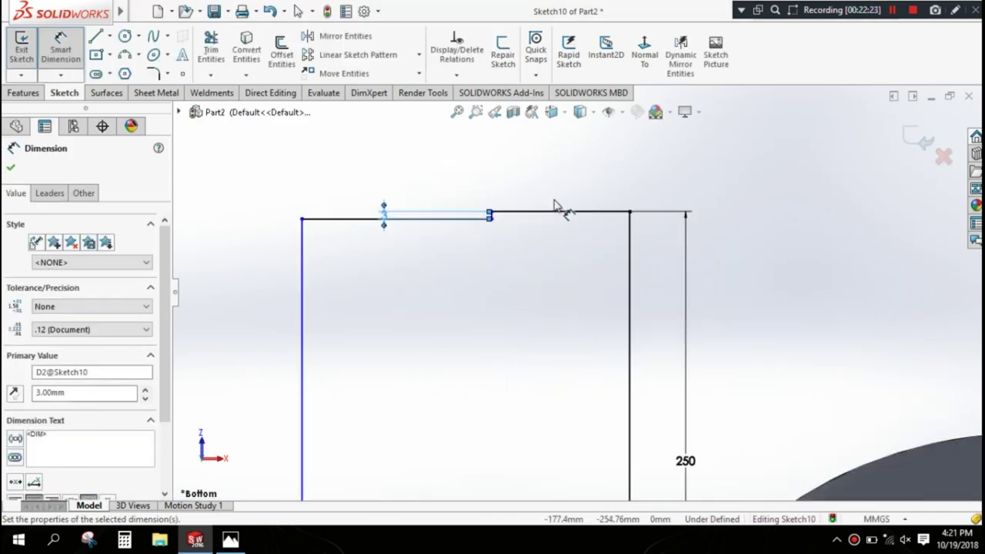
{"action": "scroll", "coordinate": [508, 227], "scroll_direction": "down", "scroll_amount": 3}
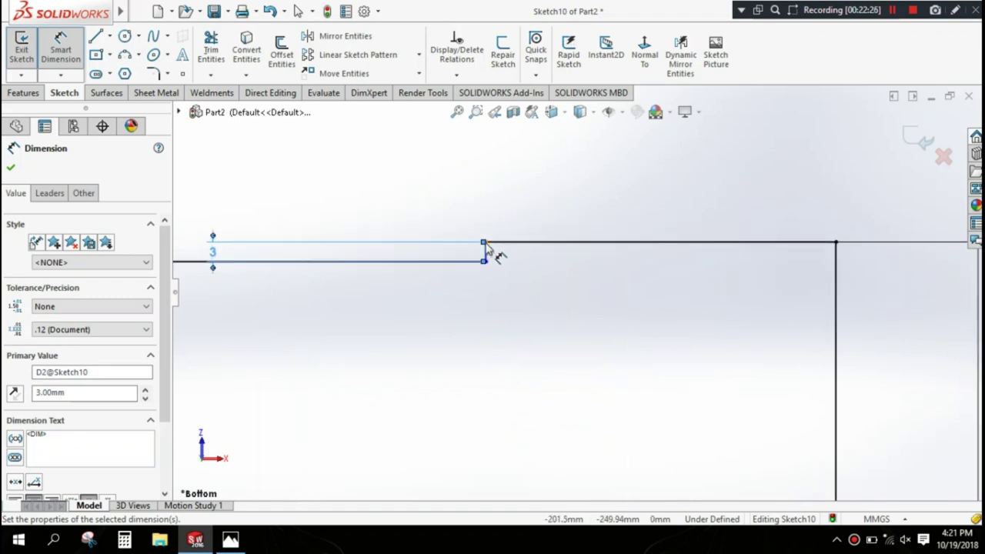
{"action": "scroll", "coordinate": [496, 258], "scroll_direction": "down", "scroll_amount": 2}
{"action": "left_click", "coordinate": [502, 265]}
{"action": "scroll", "coordinate": [585, 266], "scroll_direction": "up", "scroll_amount": 2}
{"action": "scroll", "coordinate": [677, 308], "scroll_direction": "up", "scroll_amount": 2}
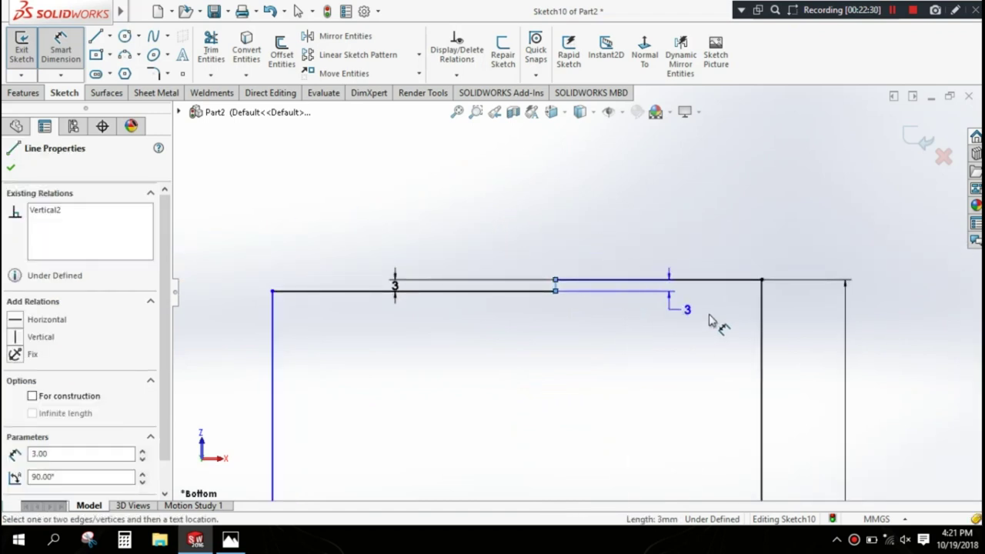
{"action": "left_click", "coordinate": [762, 311]}
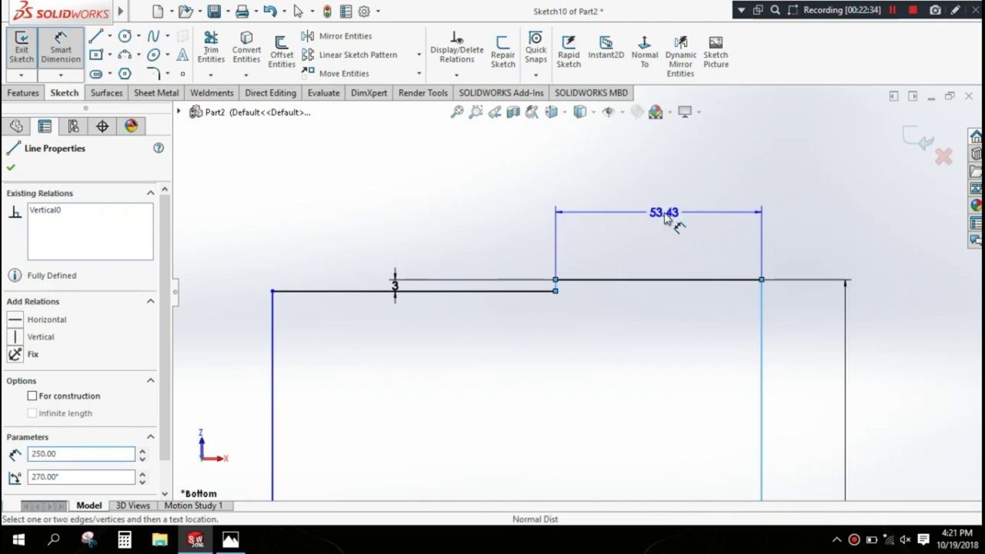
{"action": "left_click", "coordinate": [677, 219]}
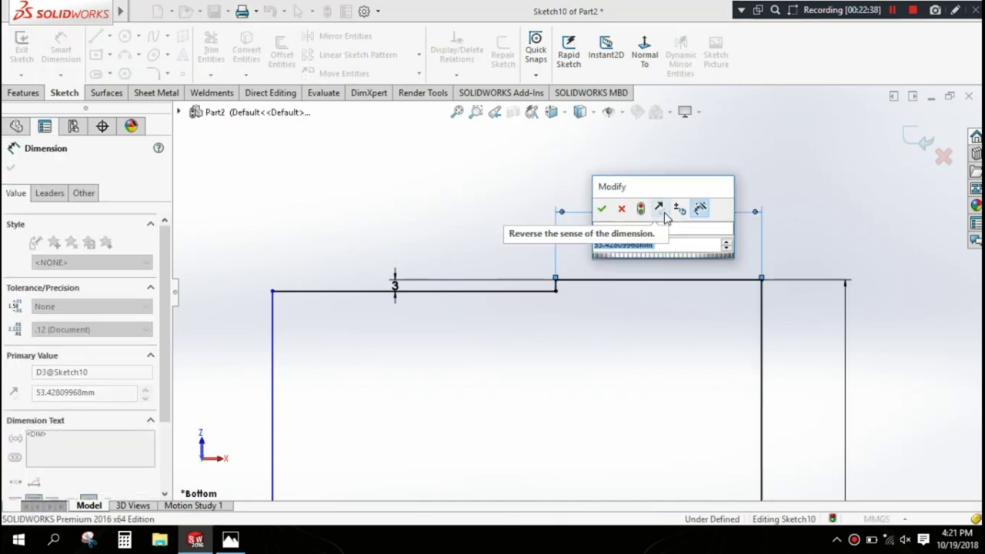
{"action": "type", "text": "150/2"}
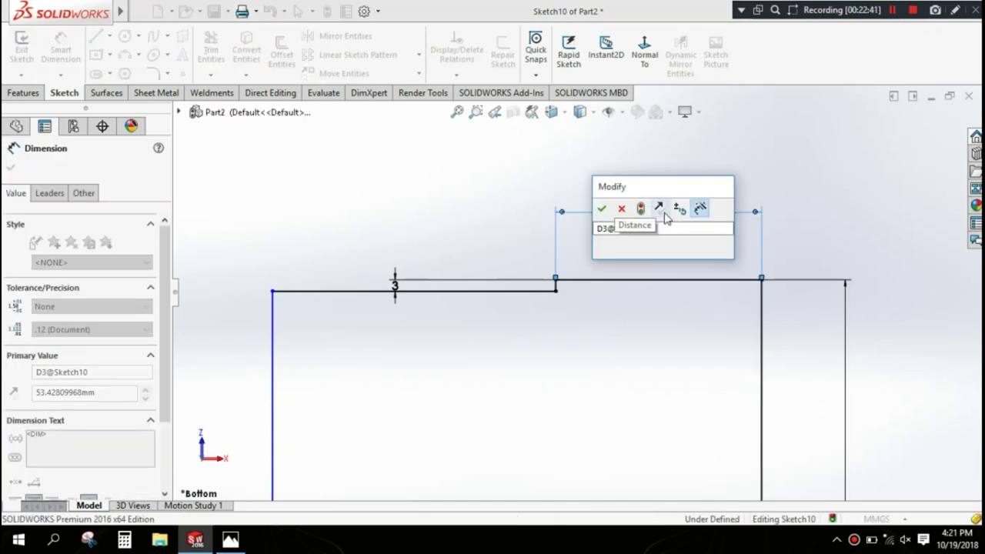
{"action": "left_click", "coordinate": [602, 209]}
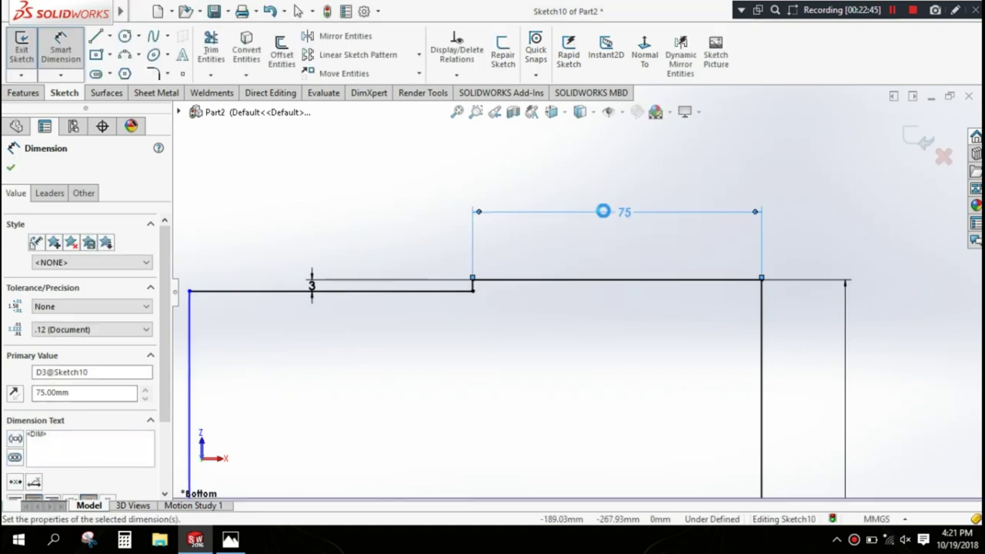
{"action": "left_click", "coordinate": [391, 271]}
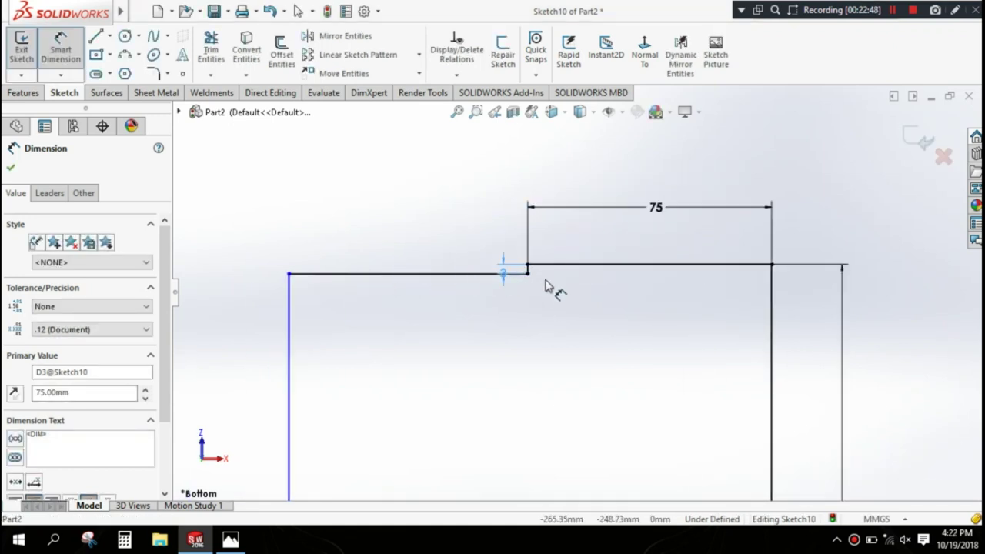
{"action": "scroll", "coordinate": [623, 327], "scroll_direction": "up", "scroll_amount": 5}
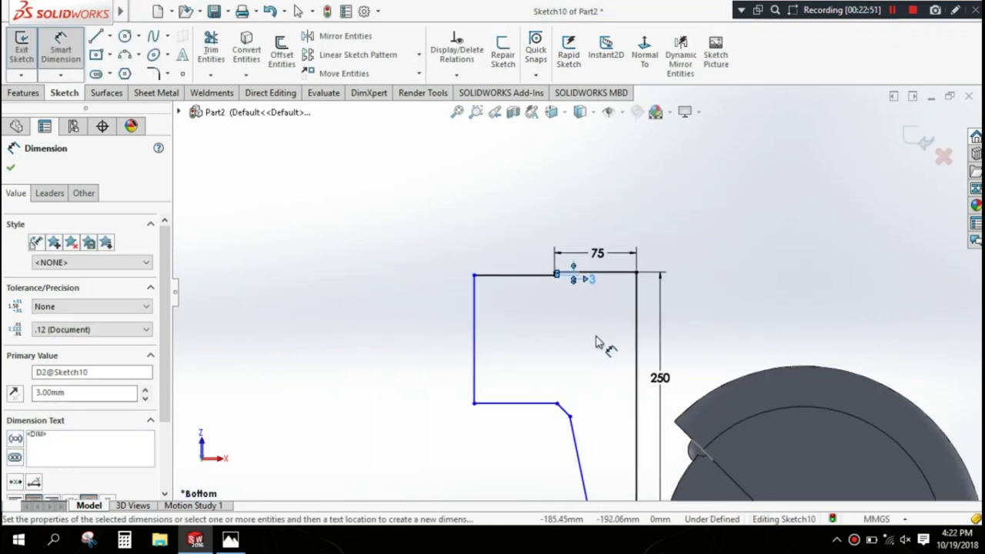
Step: Dimension the overall width to 115 mm (230/2) and the left line height to 35 mm
{"action": "left_click", "coordinate": [474, 309]}
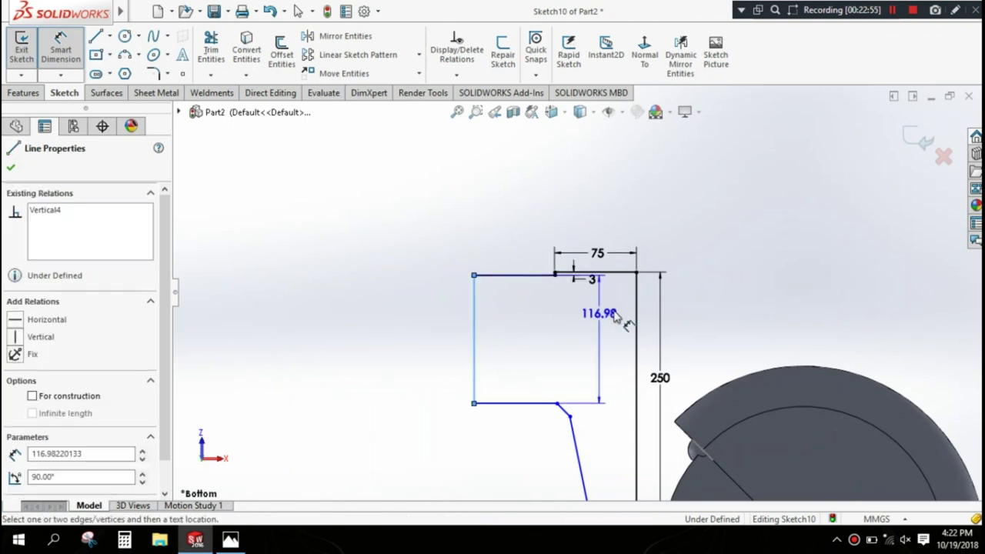
{"action": "left_click", "coordinate": [637, 310]}
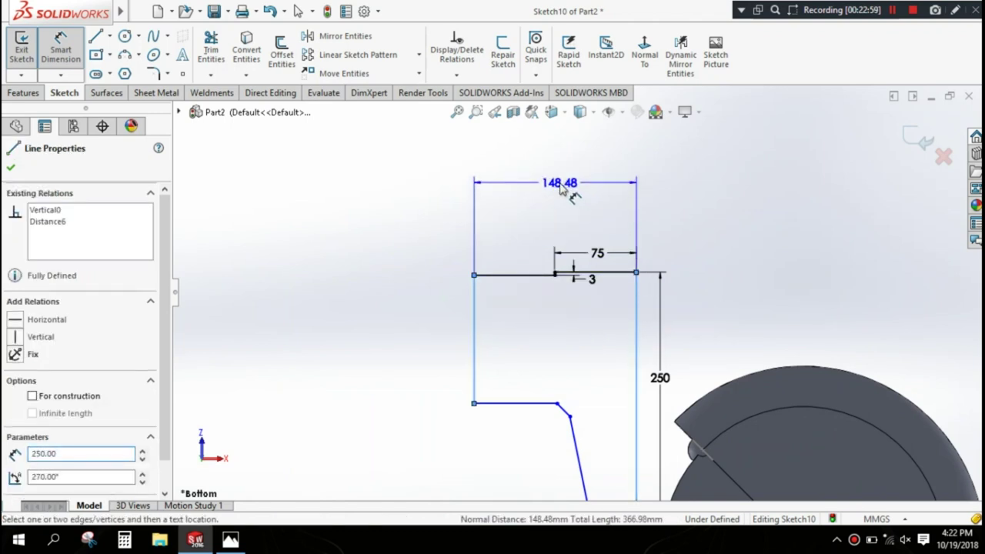
{"action": "left_click", "coordinate": [562, 188]}
{"action": "type", "text": "230/2"}
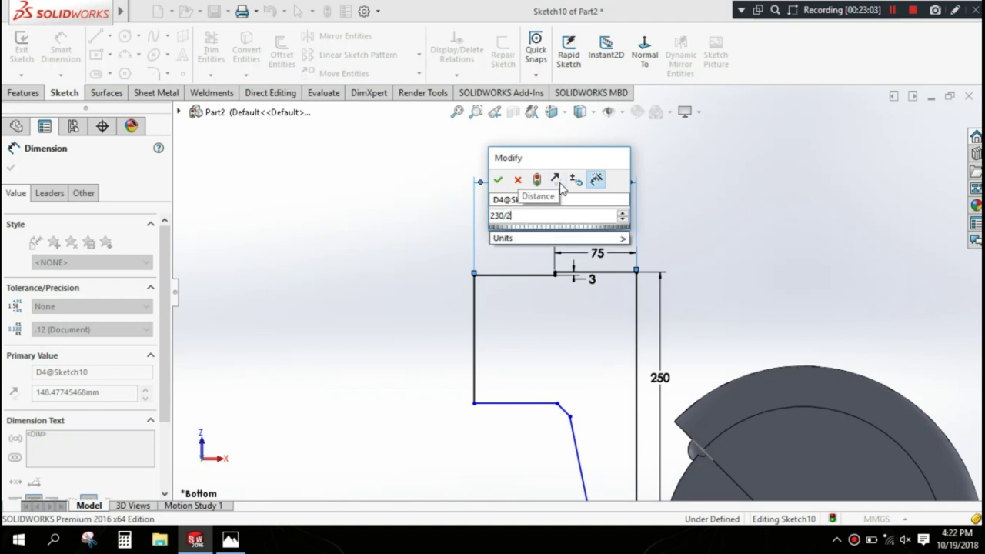
{"action": "left_click", "coordinate": [498, 179]}
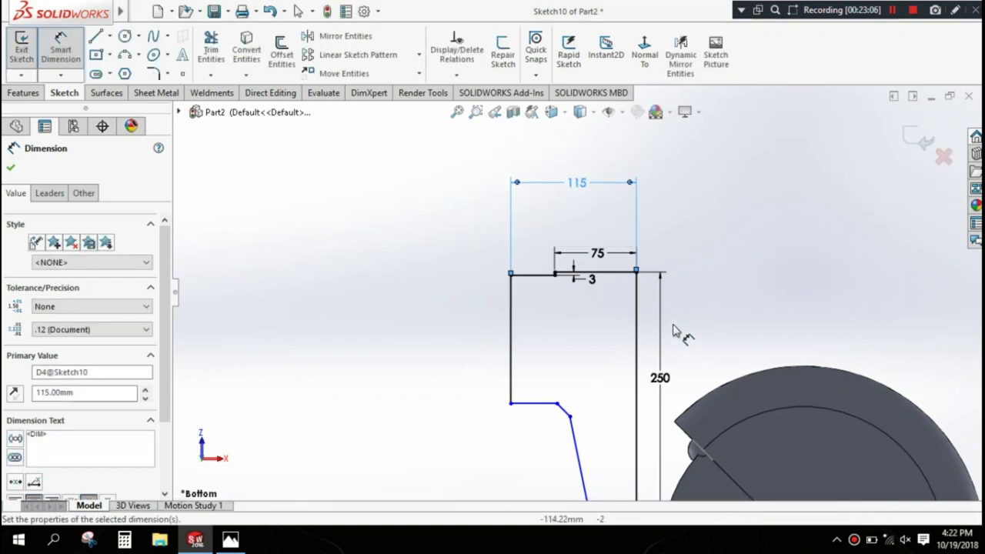
{"action": "scroll", "coordinate": [652, 327], "scroll_direction": "up", "scroll_amount": 2}
{"action": "left_click", "coordinate": [538, 315]}
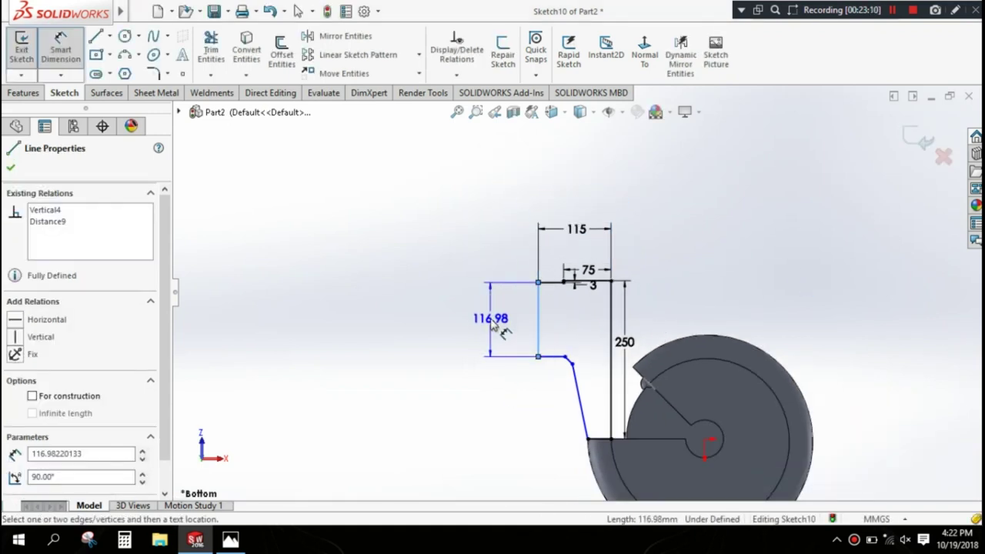
{"action": "left_click", "coordinate": [493, 325]}
{"action": "type", "text": "35"}
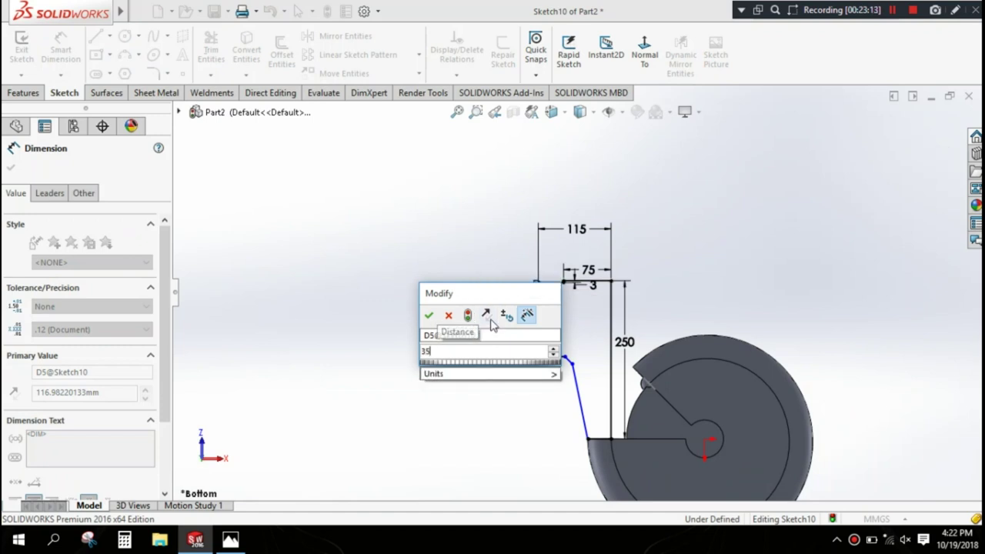
{"action": "left_click", "coordinate": [428, 317]}
Step: Add 69 mm (138/2) and 51.5 mm horizontal distances measured from the right vertical line
{"action": "scroll", "coordinate": [588, 319], "scroll_direction": "down", "scroll_amount": 2}
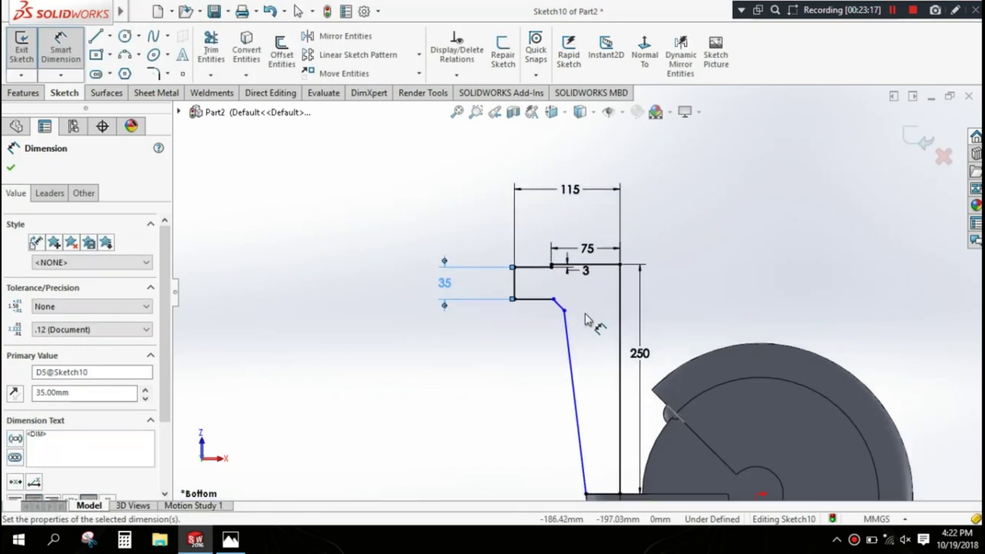
{"action": "scroll", "coordinate": [583, 320], "scroll_direction": "down", "scroll_amount": 2}
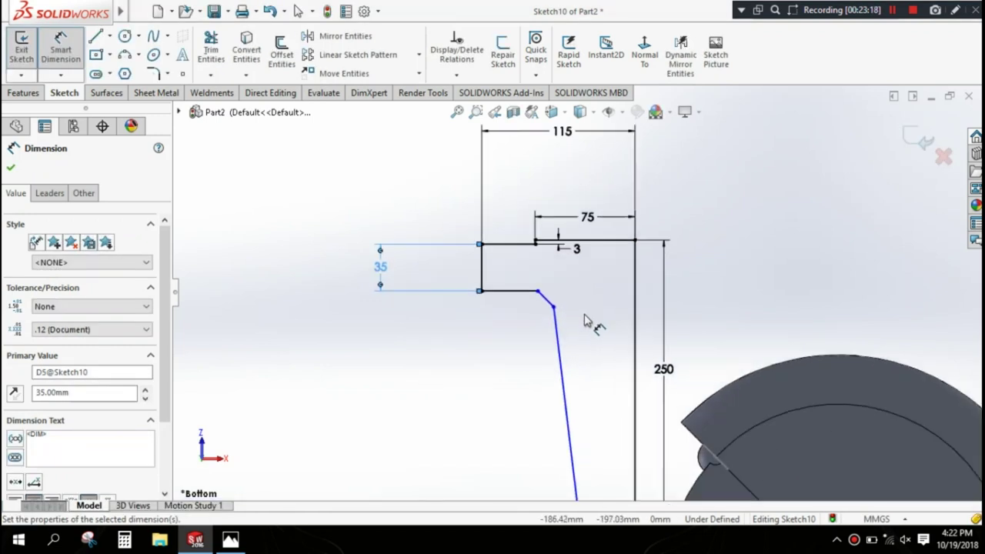
{"action": "left_click", "coordinate": [538, 292]}
{"action": "left_click", "coordinate": [635, 294]}
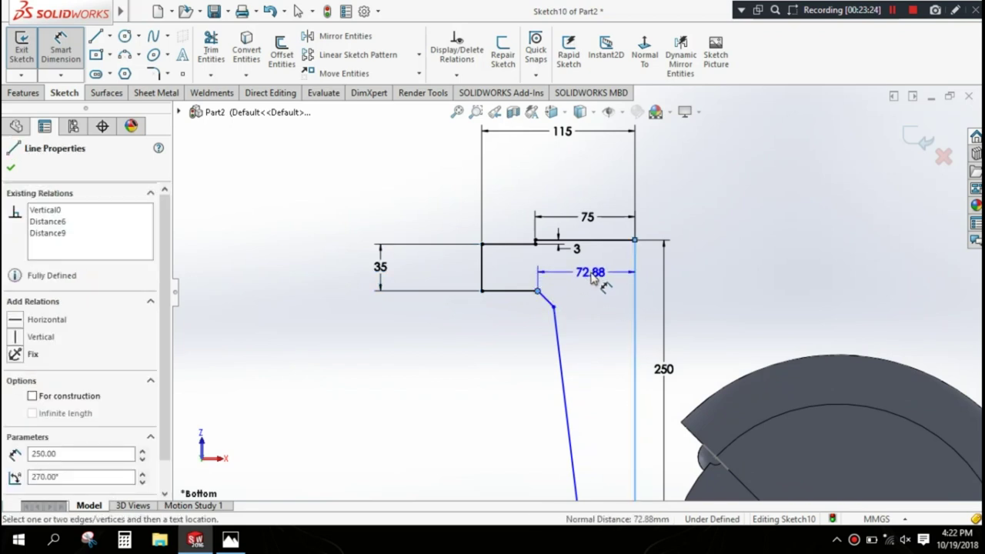
{"action": "left_click", "coordinate": [590, 281]}
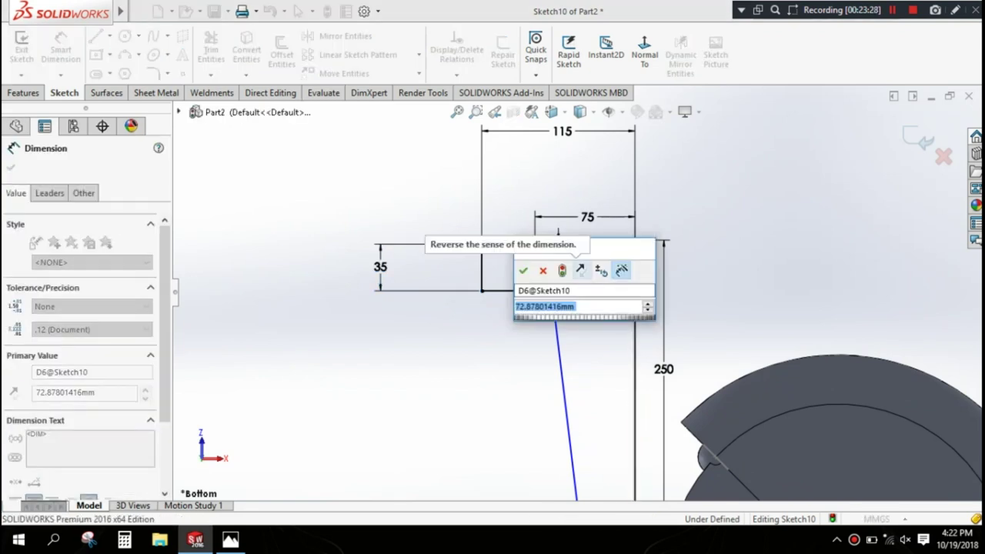
{"action": "type", "text": "138/2"}
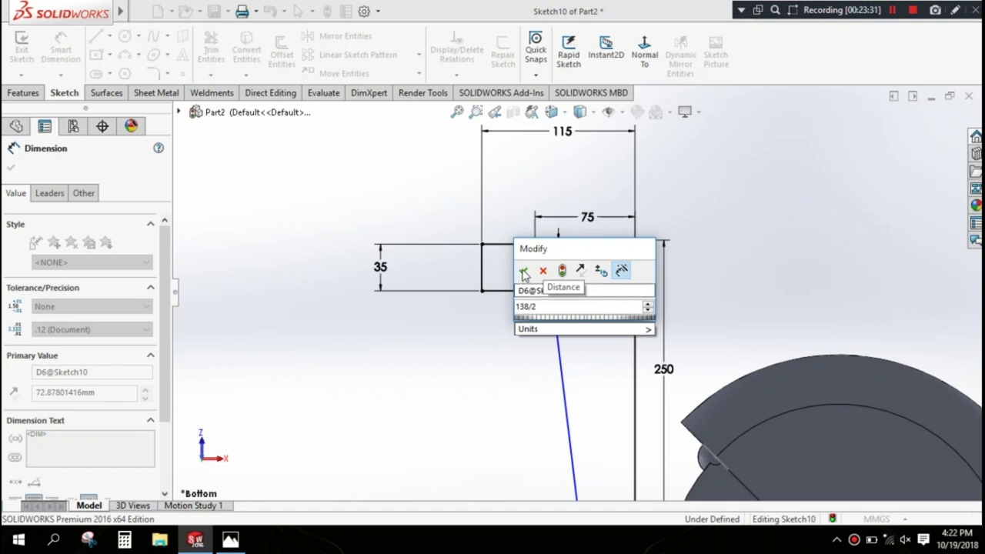
{"action": "left_click", "coordinate": [523, 272]}
{"action": "left_click", "coordinate": [560, 307]}
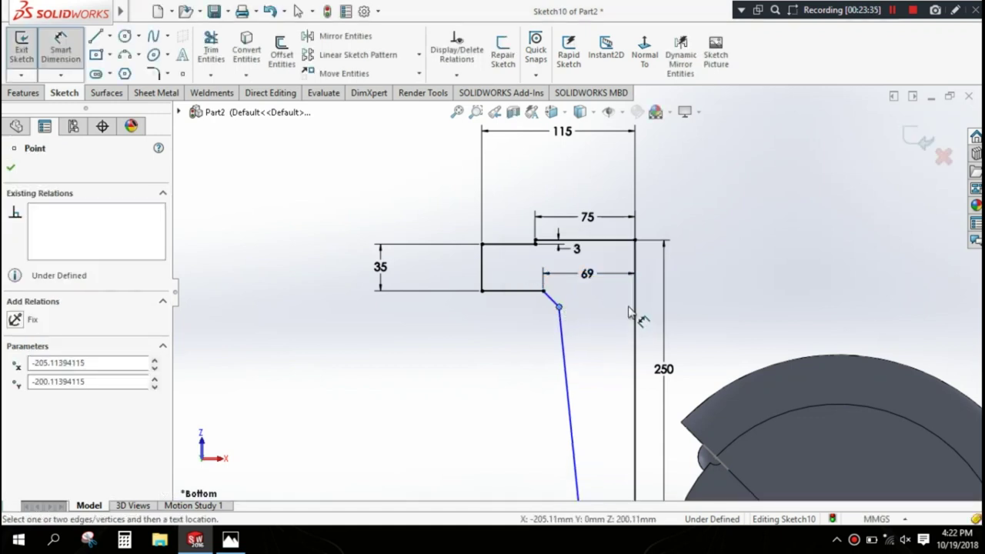
{"action": "left_click", "coordinate": [635, 312]}
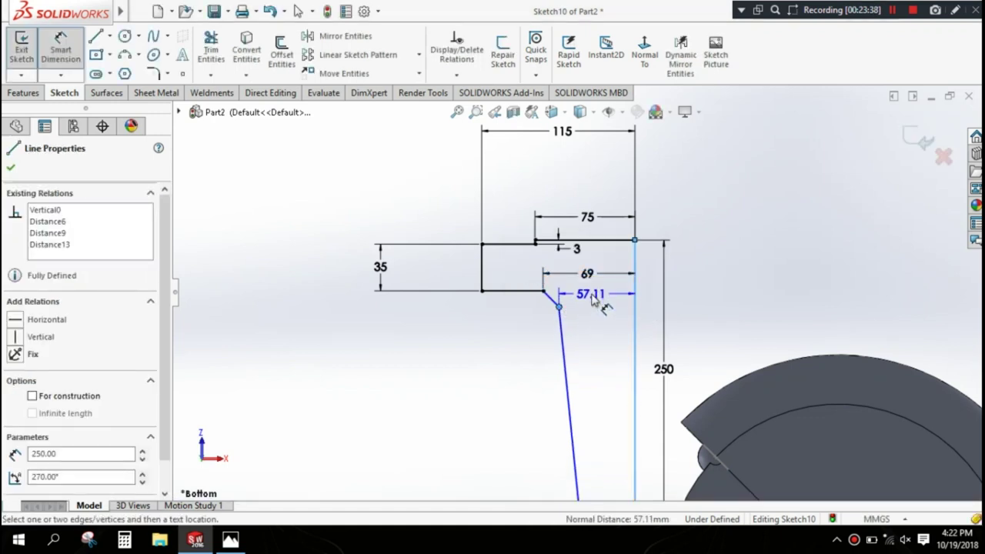
{"action": "left_click", "coordinate": [593, 298]}
{"action": "type", "text": "10"}
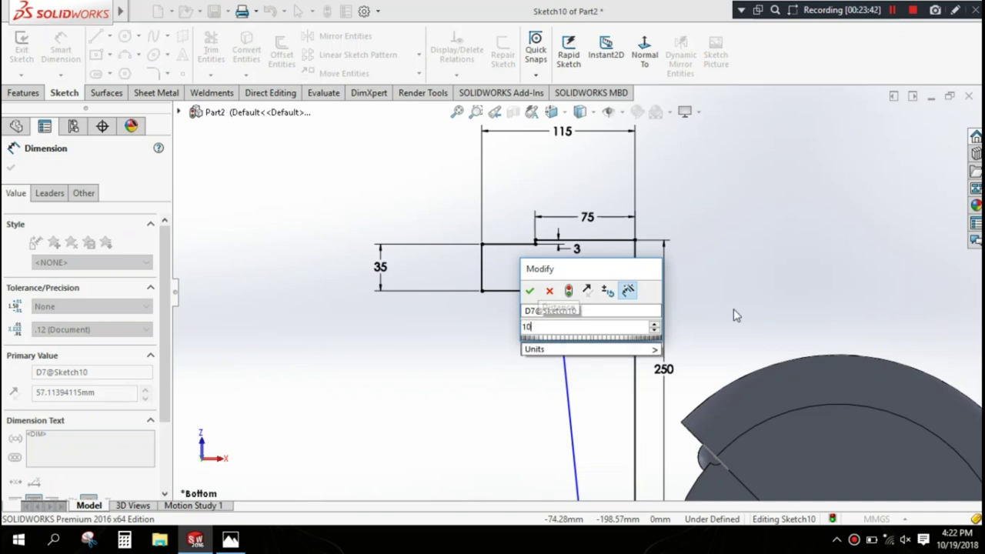
{"action": "key", "text": "BackSpace"}
{"action": "key", "text": "BackSpace"}
{"action": "type", "text": "51.5"}
{"action": "left_click", "coordinate": [529, 290]}
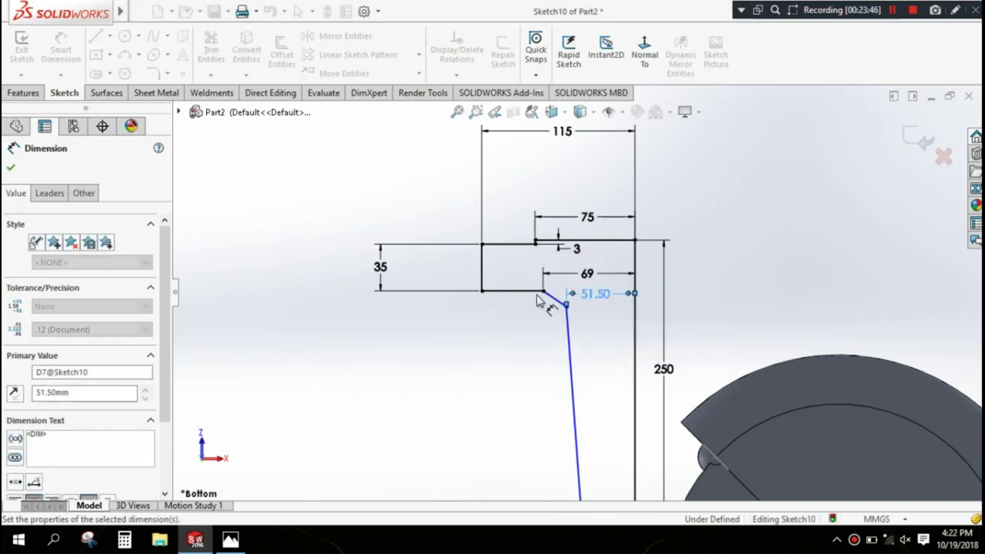
Step: Add the 38 mm vertical gap between the bends and reposition the 115 label
{"action": "left_click", "coordinate": [566, 306]}
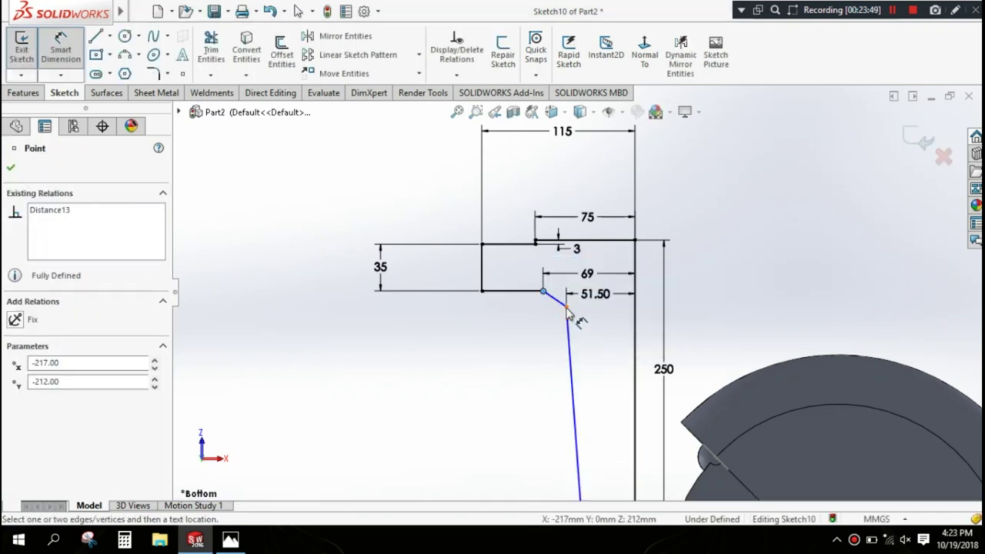
{"action": "left_click", "coordinate": [465, 301]}
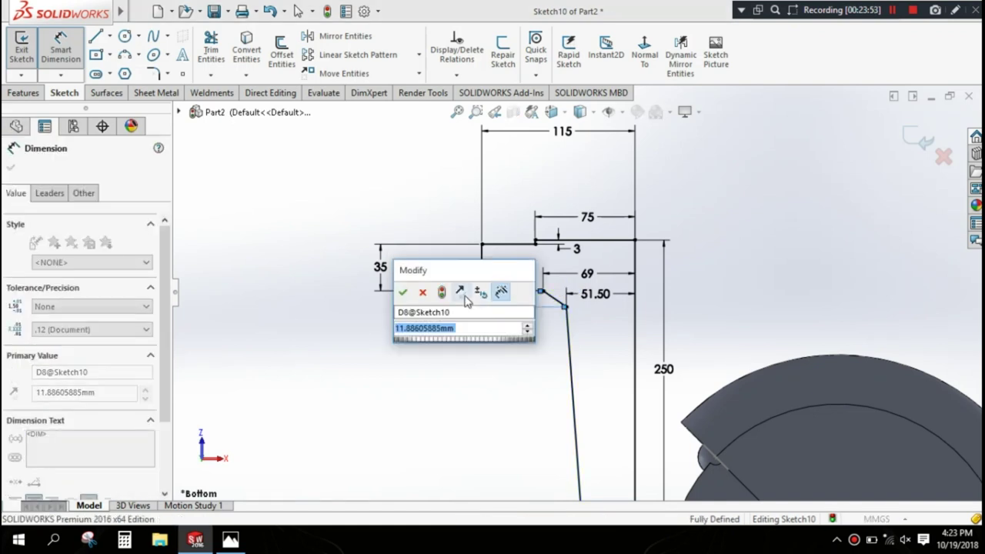
{"action": "type", "text": "38"}
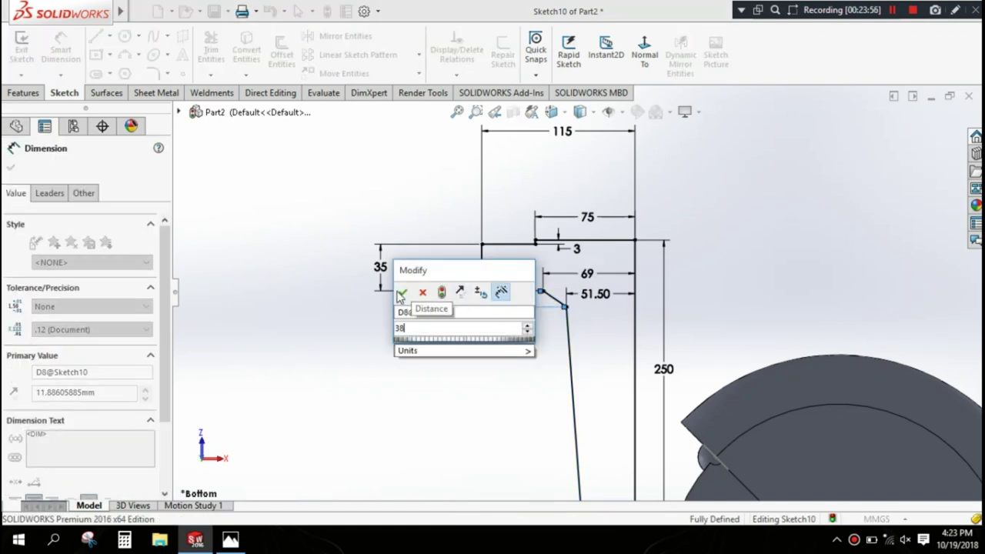
{"action": "left_click", "coordinate": [401, 294]}
{"action": "scroll", "coordinate": [635, 399], "scroll_direction": "down", "scroll_amount": 3}
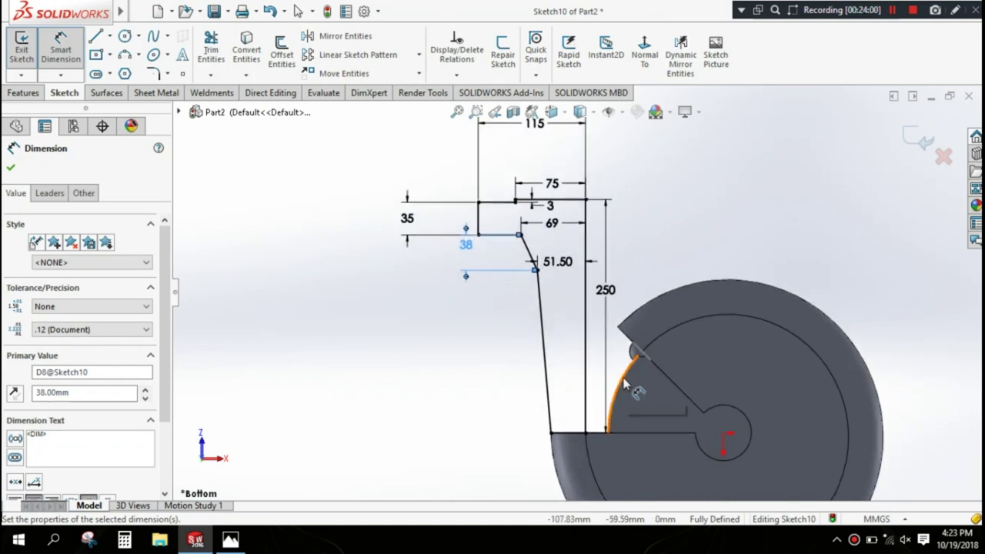
{"action": "scroll", "coordinate": [615, 396], "scroll_direction": "up", "scroll_amount": 2}
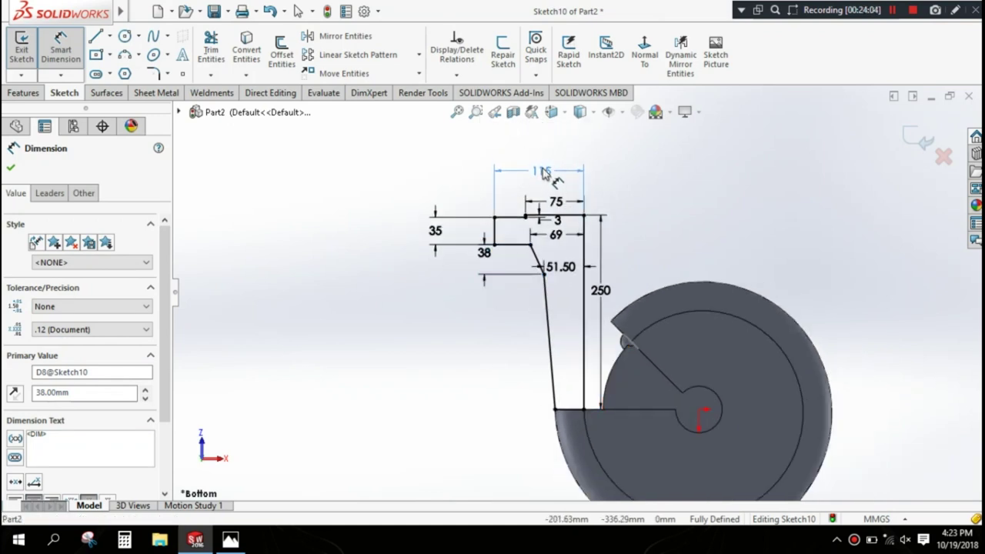
{"action": "left_click", "coordinate": [542, 172]}
{"action": "key", "text": "Escape"}
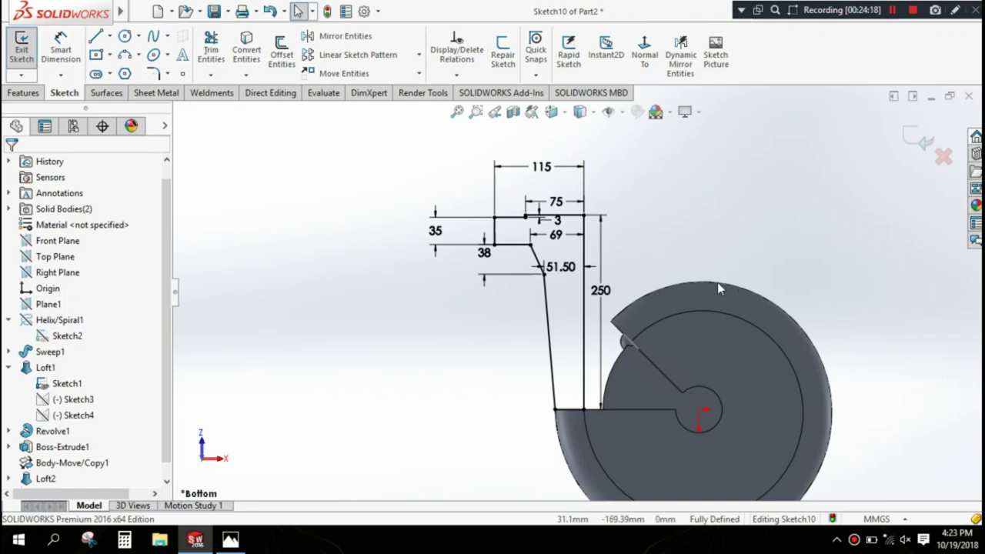
Step: Revolve Sketch10 a full 360° about Line3 to form the flanged outlet neck
{"action": "scroll", "coordinate": [665, 343], "scroll_direction": "up", "scroll_amount": 1}
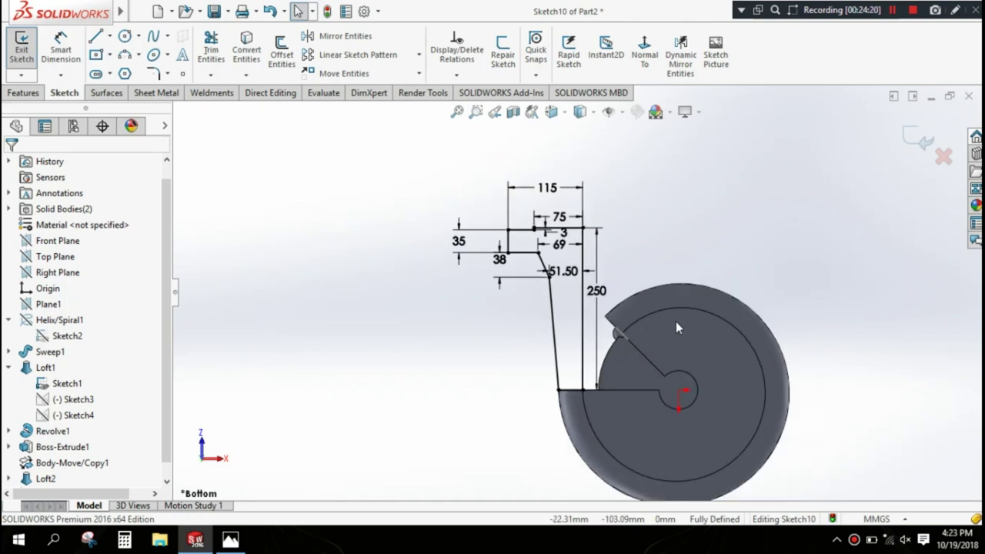
{"action": "left_click", "coordinate": [25, 93]}
{"action": "left_click", "coordinate": [72, 53]}
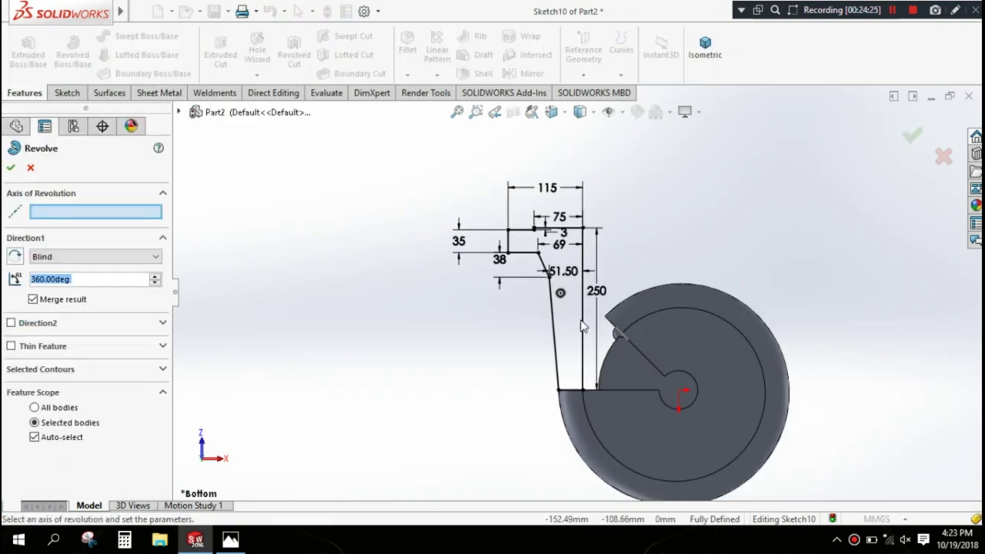
{"action": "left_click", "coordinate": [582, 326]}
{"action": "scroll", "coordinate": [708, 258], "scroll_direction": "up", "scroll_amount": 3}
{"action": "mouse_move", "coordinate": [708, 259]}
{"action": "middle_mouse_down"}
{"action": "mouse_move", "coordinate": [744, 300]}
{"action": "mouse_move", "coordinate": [671, 334]}
{"action": "mouse_move", "coordinate": [615, 338]}
{"action": "middle_mouse_up"}
{"action": "left_click", "coordinate": [11, 167]}
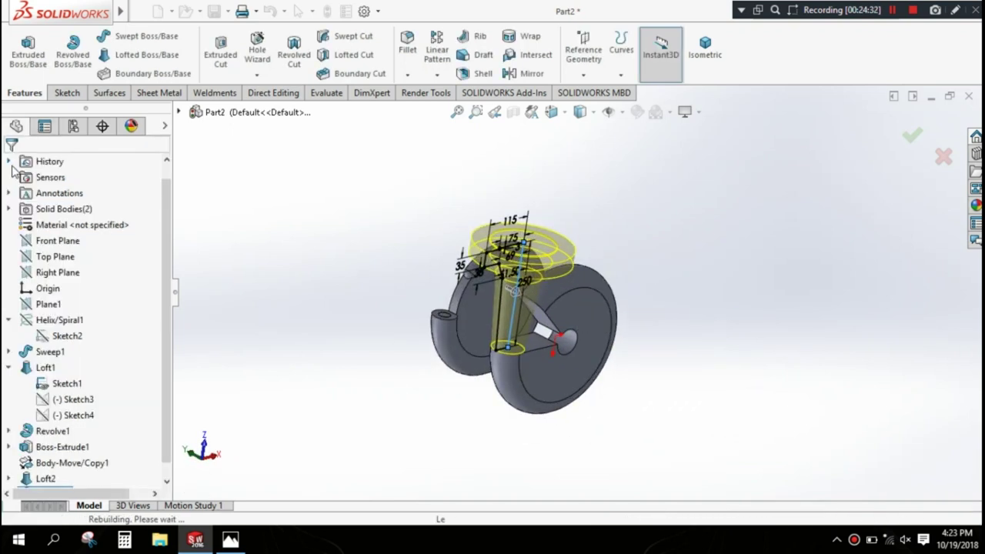
{"action": "mouse_move", "coordinate": [511, 281]}
{"action": "middle_mouse_down"}
{"action": "mouse_move", "coordinate": [747, 291]}
{"action": "mouse_move", "coordinate": [467, 336]}
{"action": "middle_mouse_up"}
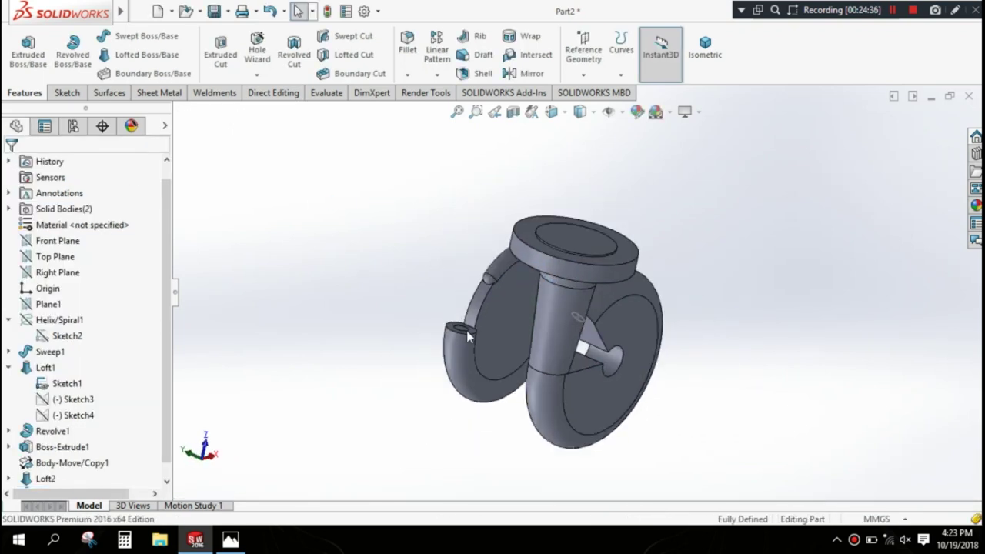
Step: Create Plane2 as a 200 mm offset from the Top Plane
{"action": "left_click", "coordinate": [67, 260]}
{"action": "left_click", "coordinate": [583, 75]}
{"action": "left_click", "coordinate": [592, 90]}
{"action": "type", "text": "200"}
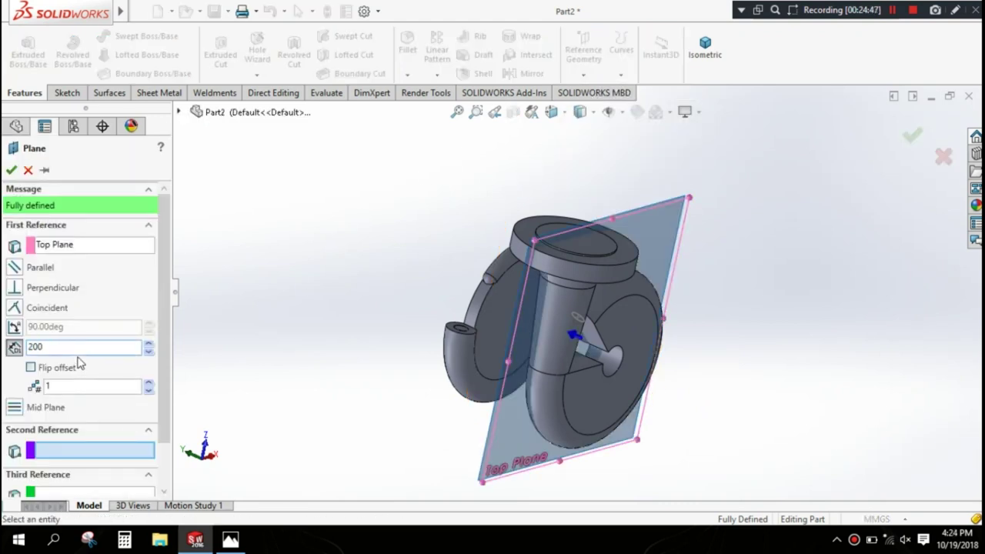
{"action": "key", "text": "Return"}
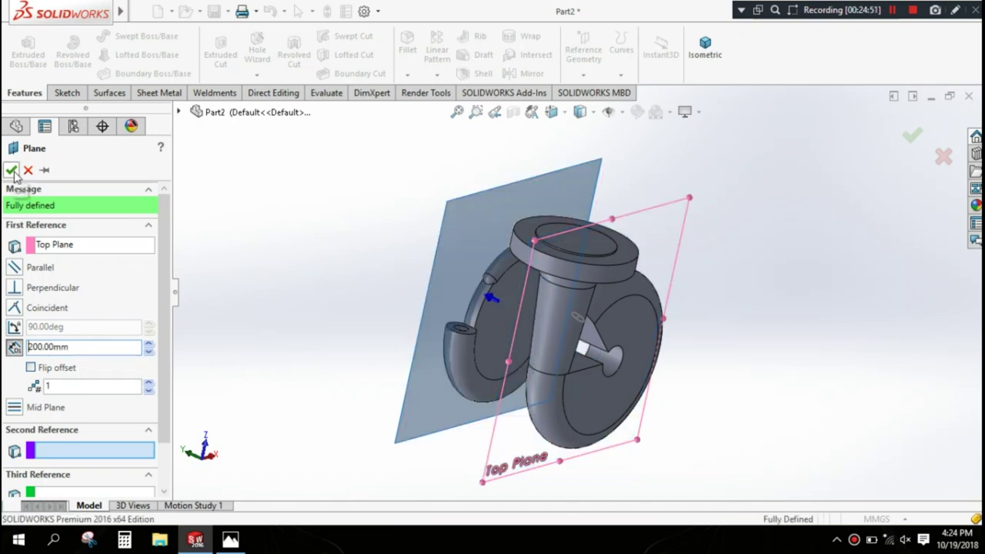
{"action": "left_click", "coordinate": [10, 169]}
{"action": "left_click", "coordinate": [67, 92]}
Step: Start a sketch on Plane2 and convert the pipe end's circular edge into it
{"action": "left_click", "coordinate": [22, 50]}
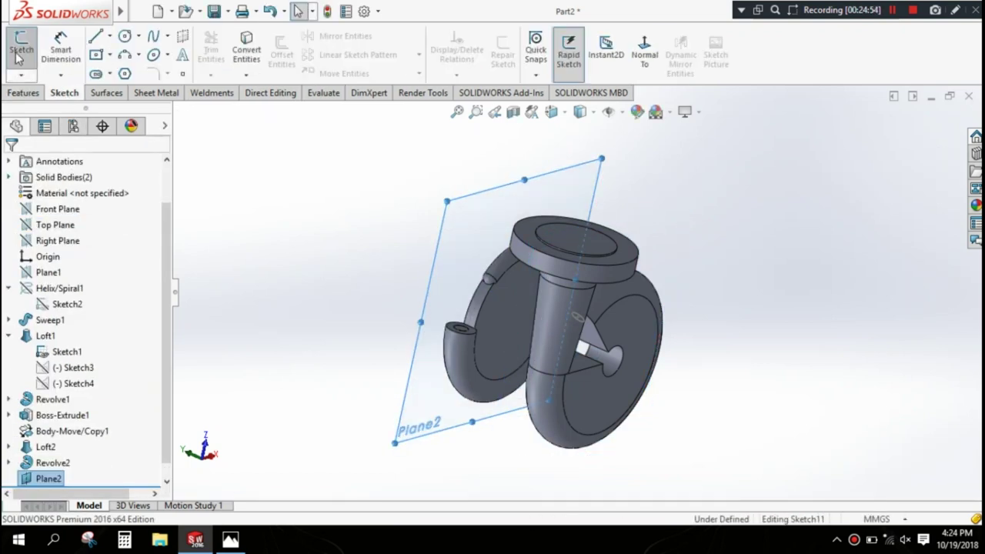
{"action": "middle_click_drag", "start_coordinate": [508, 320], "coordinate": [489, 327]}
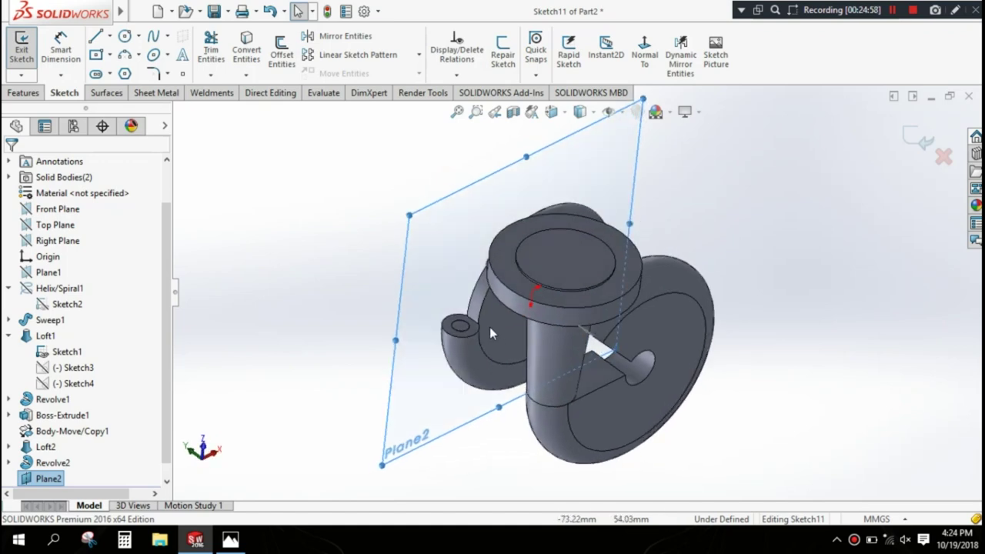
{"action": "scroll", "coordinate": [486, 335], "scroll_direction": "down", "scroll_amount": 5}
{"action": "left_click", "coordinate": [454, 346]}
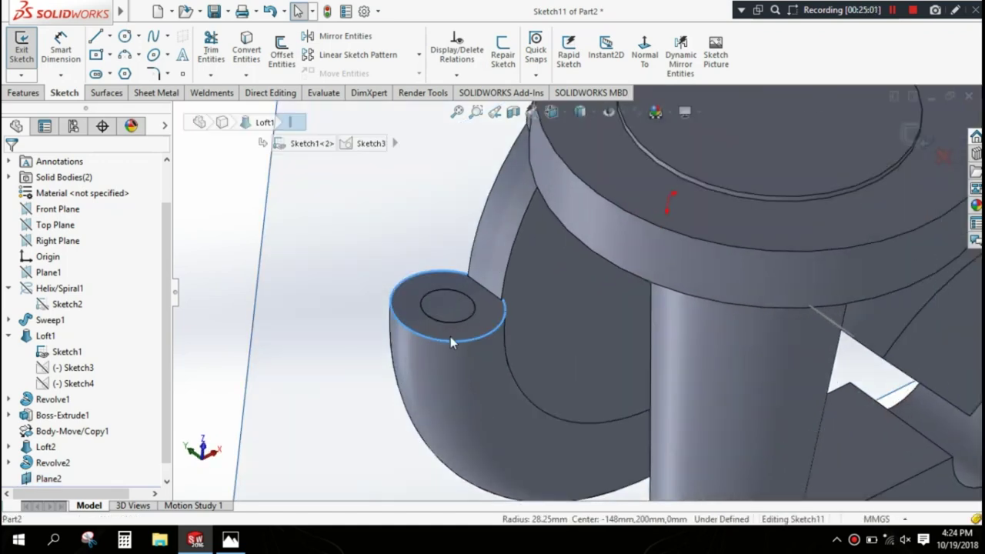
{"action": "left_click", "coordinate": [246, 50]}
{"action": "scroll", "coordinate": [431, 248], "scroll_direction": "up", "scroll_amount": 3}
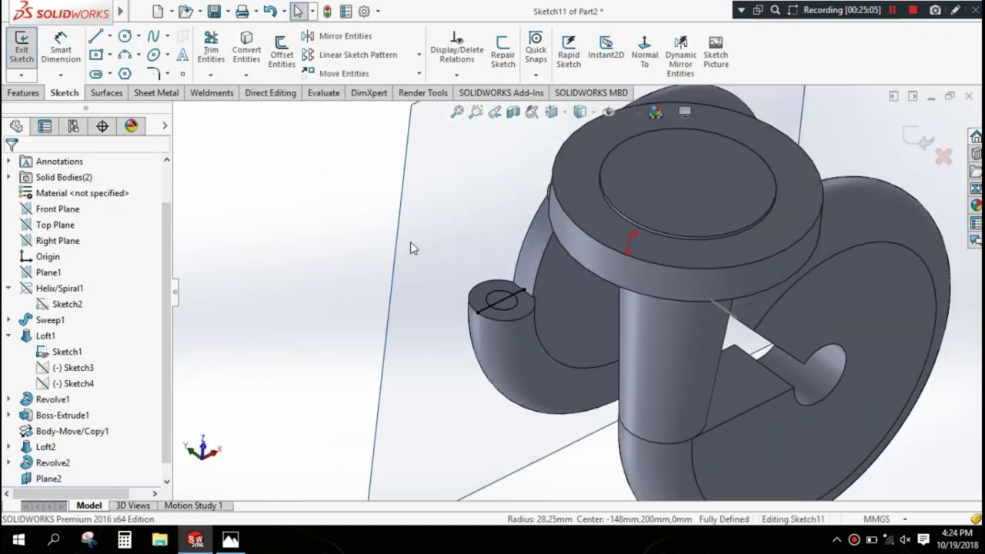
{"action": "scroll", "coordinate": [410, 247], "scroll_direction": "up", "scroll_amount": 2}
Step: Draw a vertical, a top and a slanted line rising from the circle
{"action": "left_click", "coordinate": [96, 36]}
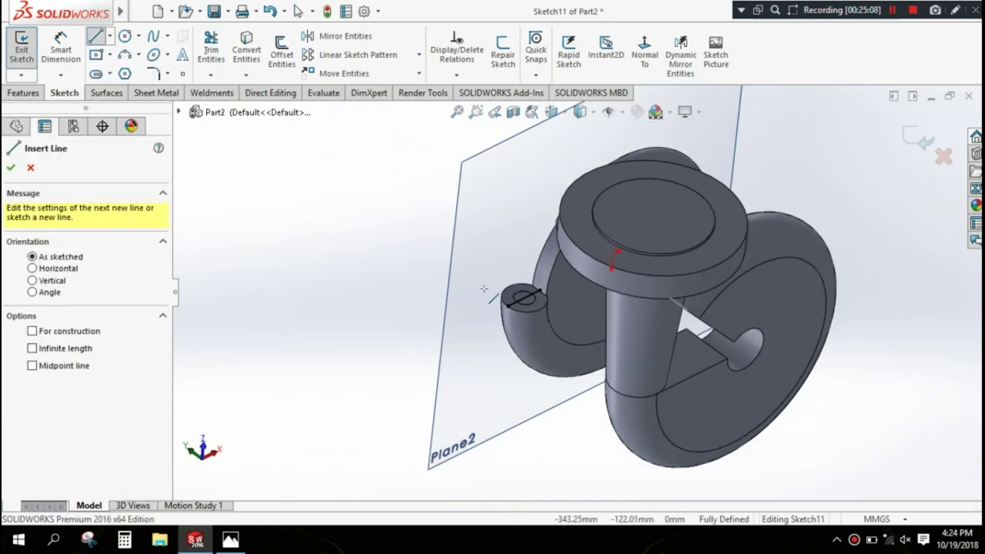
{"action": "scroll", "coordinate": [483, 289], "scroll_direction": "down", "scroll_amount": 2}
{"action": "scroll", "coordinate": [493, 296], "scroll_direction": "down", "scroll_amount": 2}
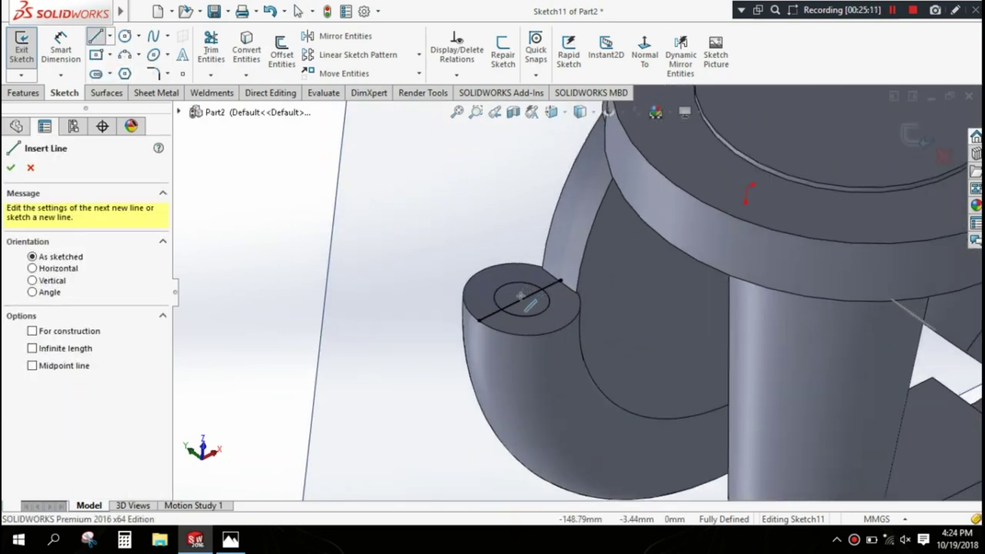
{"action": "left_click", "coordinate": [521, 300]}
{"action": "middle_click_drag", "start_coordinate": [521, 300], "coordinate": [560, 156]}
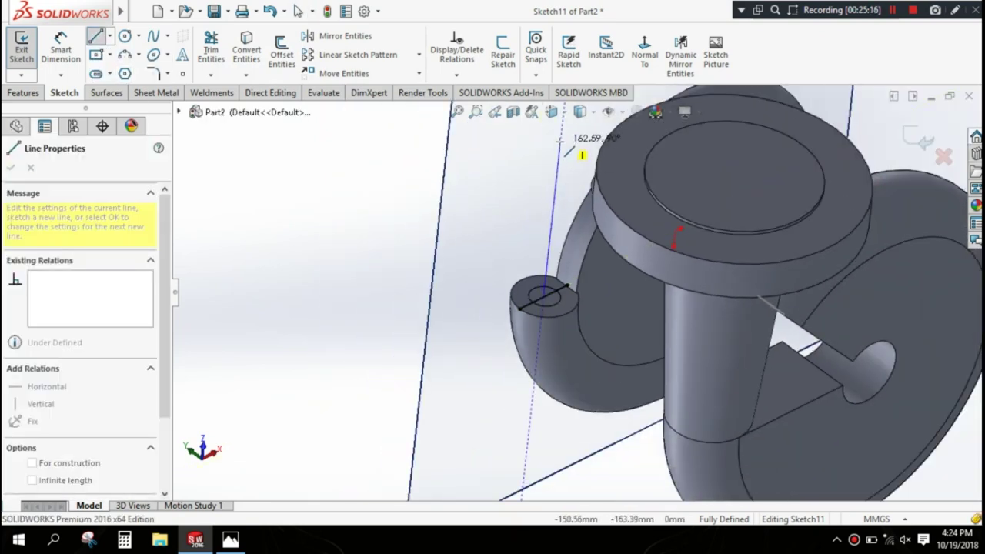
{"action": "scroll", "coordinate": [560, 141], "scroll_direction": "up", "scroll_amount": 2}
{"action": "left_click", "coordinate": [572, 132]}
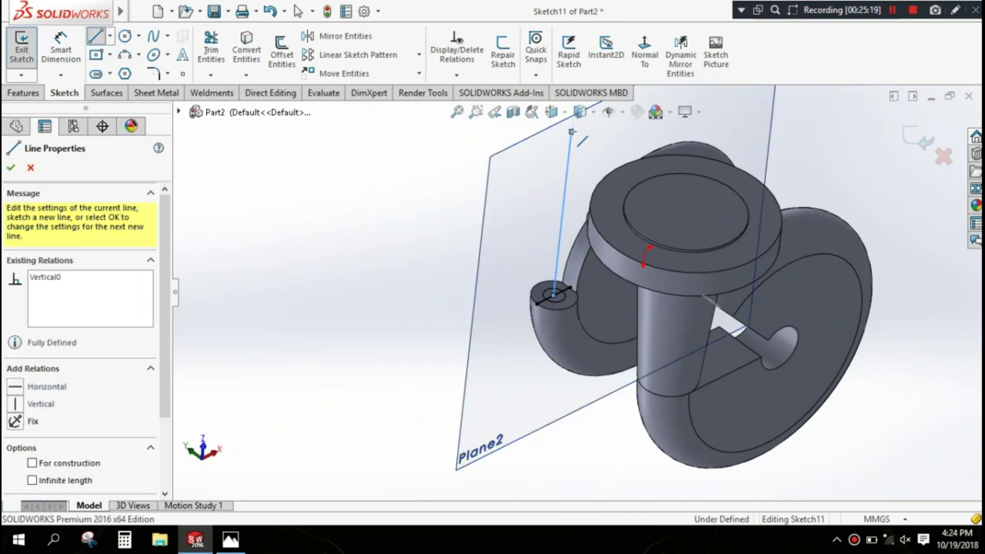
{"action": "left_click", "coordinate": [504, 164]}
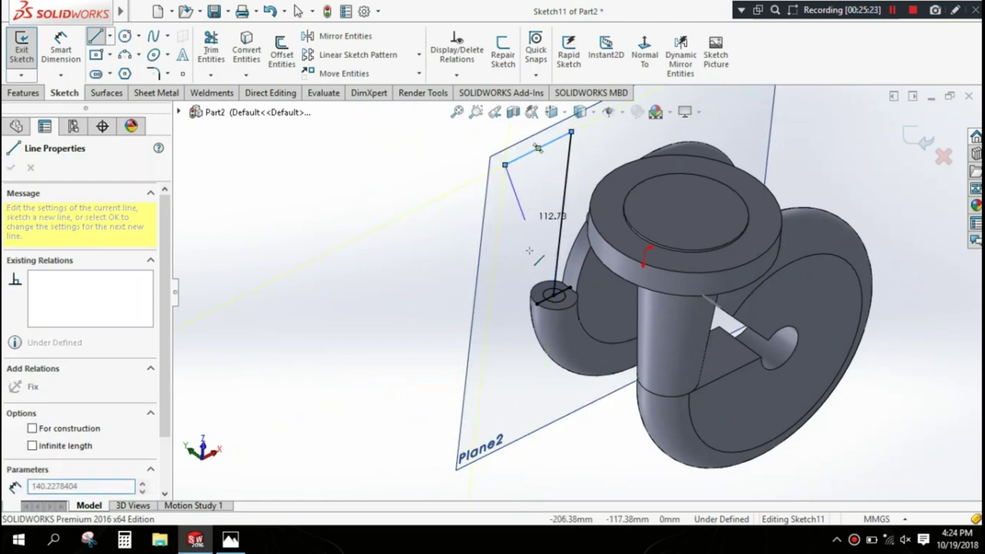
{"action": "left_click", "coordinate": [536, 302]}
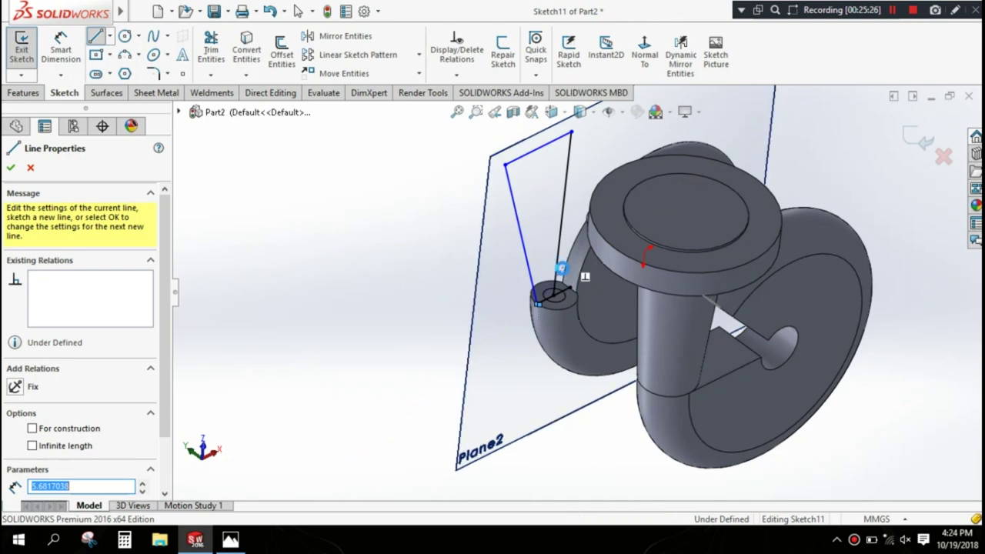
{"action": "key", "text": "Escape"}
{"action": "scroll", "coordinate": [559, 302], "scroll_direction": "down", "scroll_amount": 3}
{"action": "left_click", "coordinate": [555, 298]}
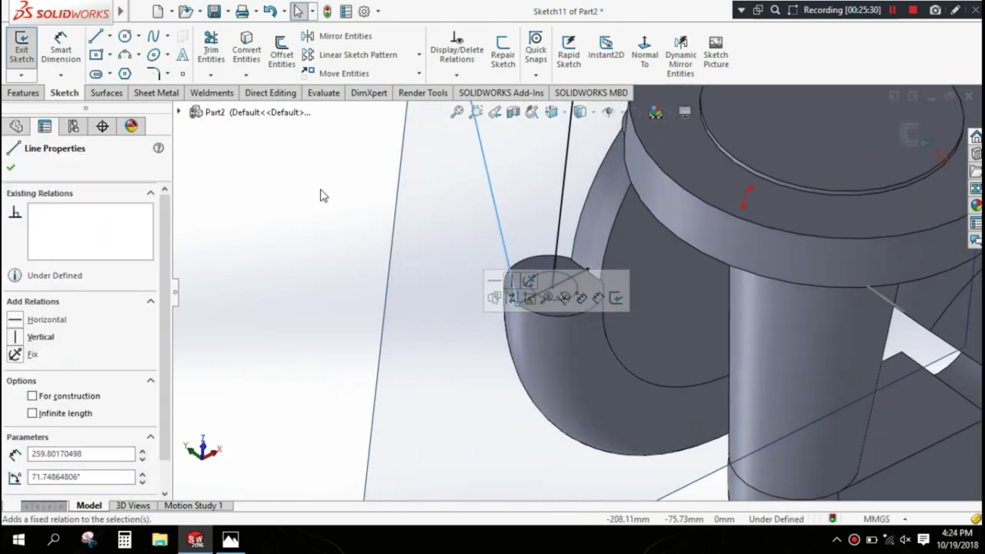
{"action": "key", "text": "Escape"}
{"action": "scroll", "coordinate": [428, 220], "scroll_direction": "up", "scroll_amount": 3}
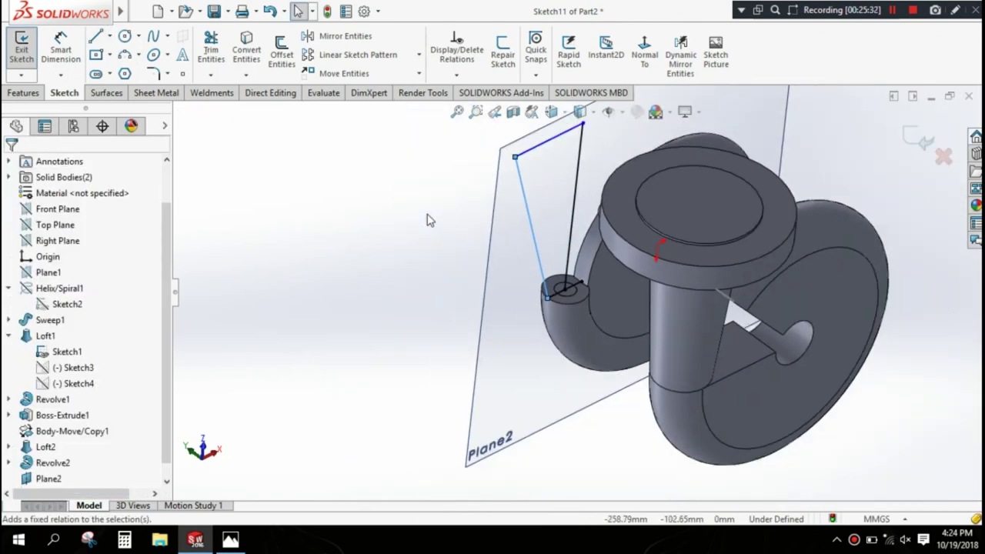
Step: Dimension the vertical sketch line to 250 mm
{"action": "left_click", "coordinate": [73, 49]}
{"action": "left_click", "coordinate": [580, 175]}
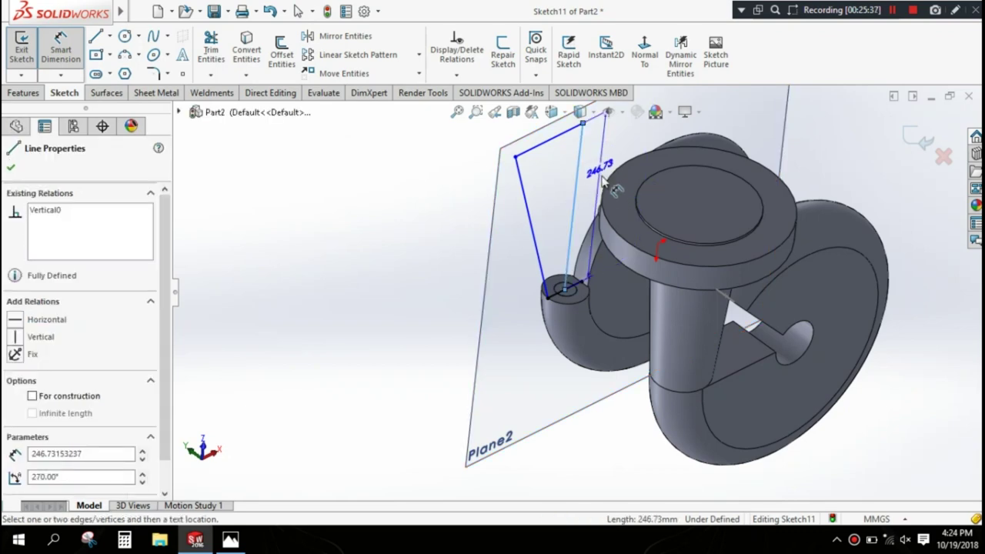
{"action": "mouse_move", "coordinate": [592, 188]}
{"action": "middle_mouse_down"}
{"action": "mouse_move", "coordinate": [586, 152]}
{"action": "mouse_move", "coordinate": [462, 284]}
{"action": "middle_mouse_up"}
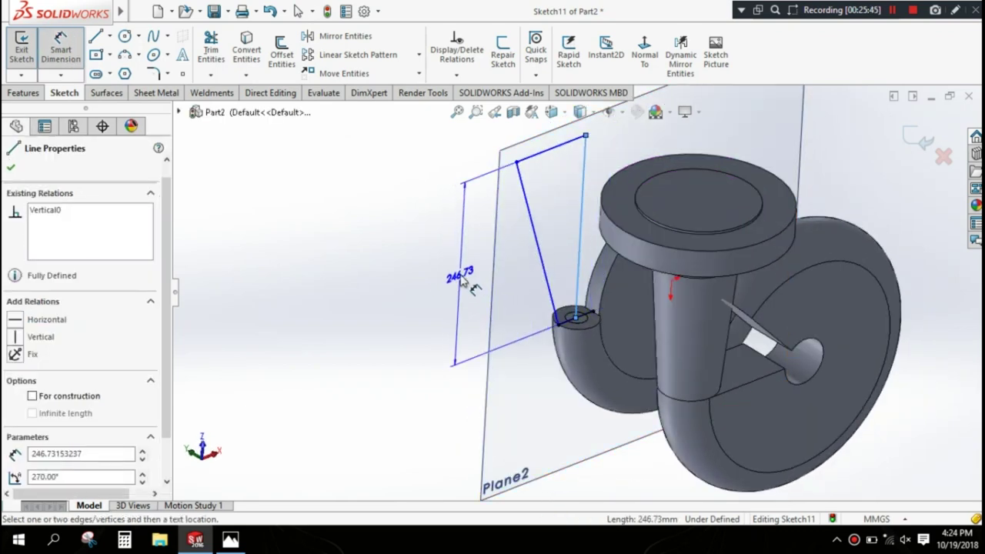
{"action": "left_click", "coordinate": [455, 283]}
{"action": "type", "text": "250"}
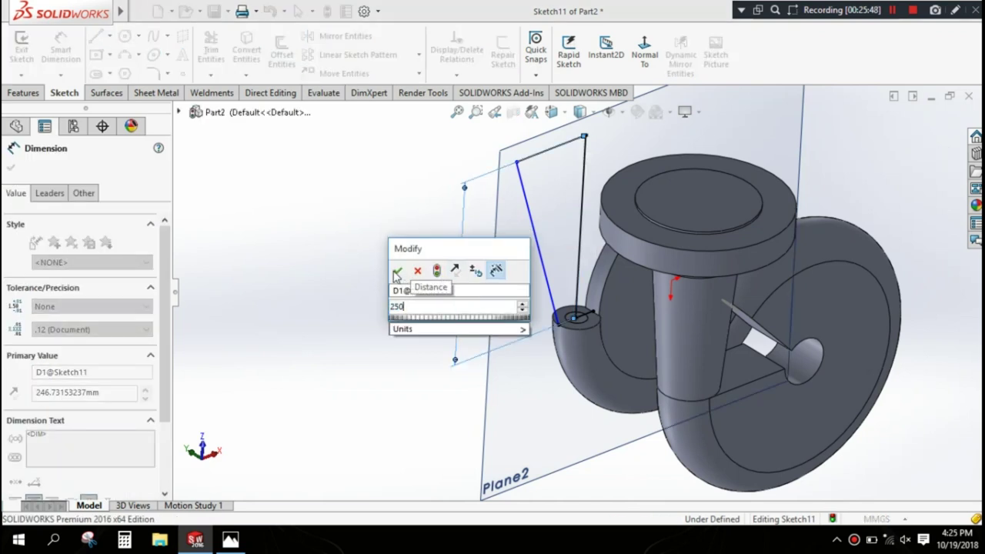
{"action": "left_click", "coordinate": [395, 274]}
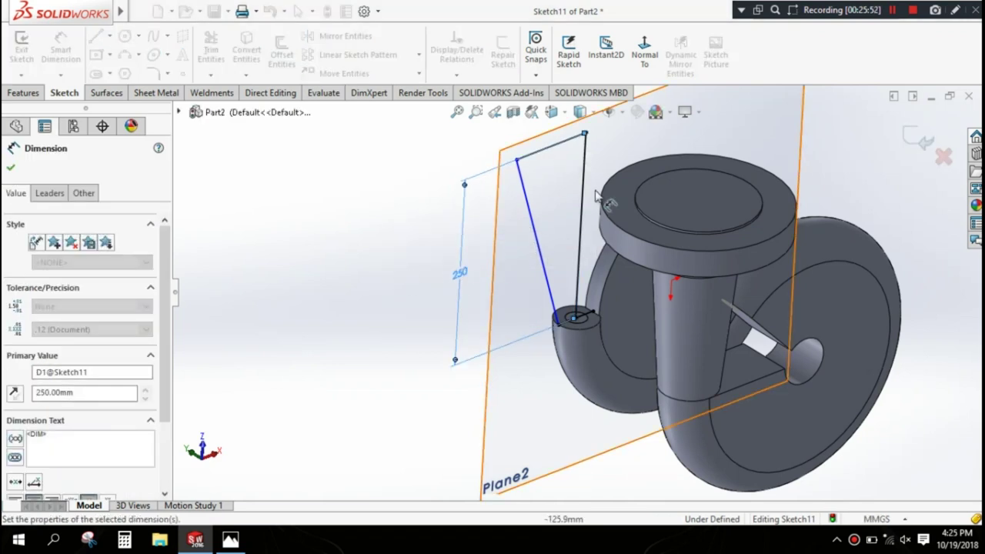
{"action": "key", "text": "z"}
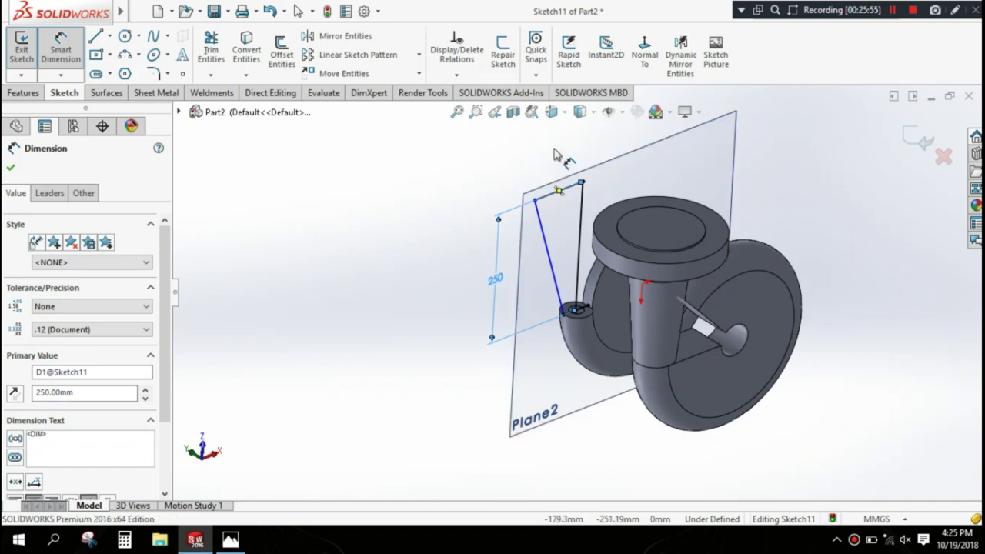
Step: Dimension the top sketch line to a 40 mm width
{"action": "left_click", "coordinate": [562, 189]}
{"action": "left_click", "coordinate": [567, 152]}
{"action": "type", "text": "40"}
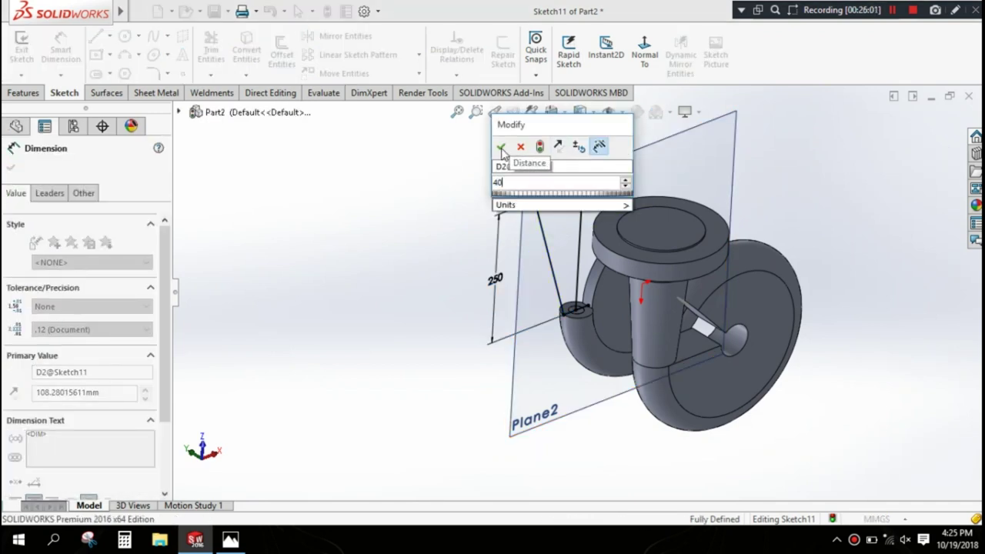
{"action": "left_click", "coordinate": [500, 151]}
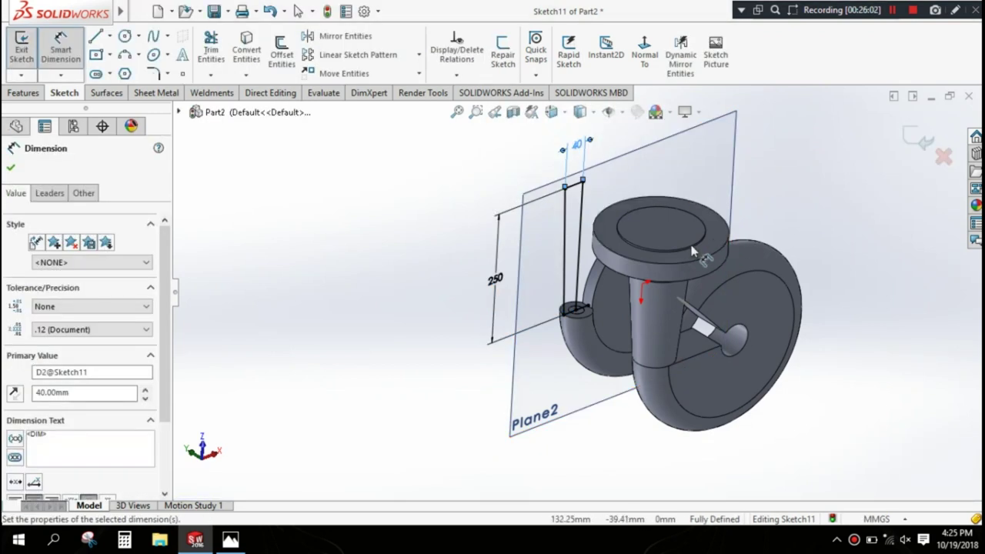
{"action": "scroll", "coordinate": [761, 243], "scroll_direction": "down", "scroll_amount": 1}
{"action": "left_click", "coordinate": [205, 121]}
Step: Trim away the line segment extending past the circle centre
{"action": "left_click", "coordinate": [211, 48]}
{"action": "scroll", "coordinate": [559, 307], "scroll_direction": "down", "scroll_amount": 2}
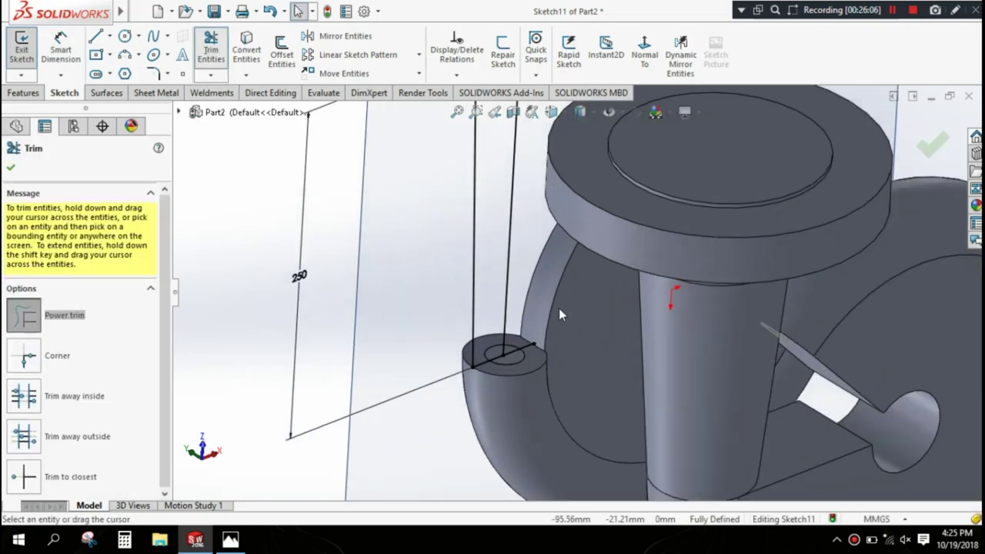
{"action": "scroll", "coordinate": [498, 361], "scroll_direction": "down", "scroll_amount": 2}
{"action": "left_click", "coordinate": [481, 385]}
{"action": "scroll", "coordinate": [486, 394], "scroll_direction": "up", "scroll_amount": 2}
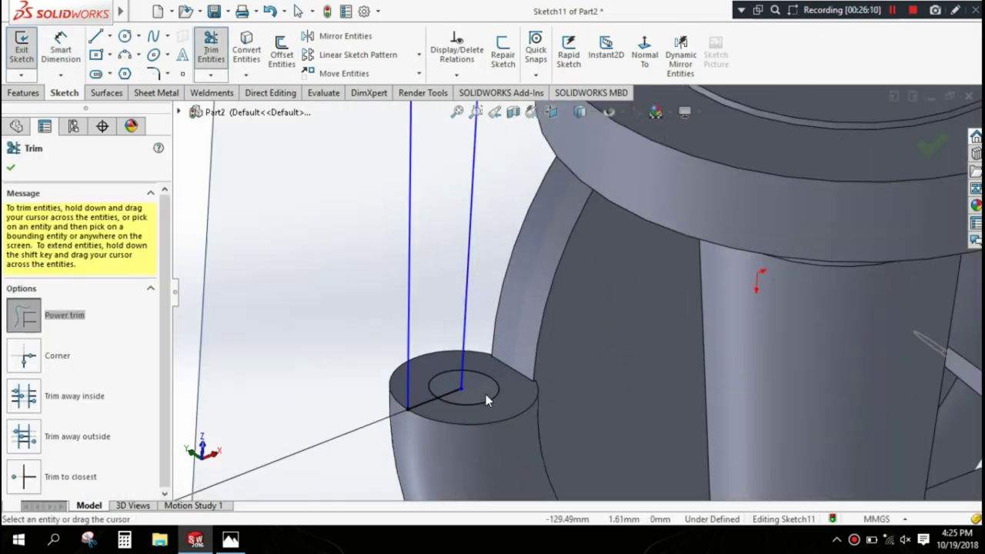
{"action": "key", "text": "Escape"}
Step: Check the short base line across the pipe end, which measures 26.91 mm
{"action": "left_click", "coordinate": [61, 48]}
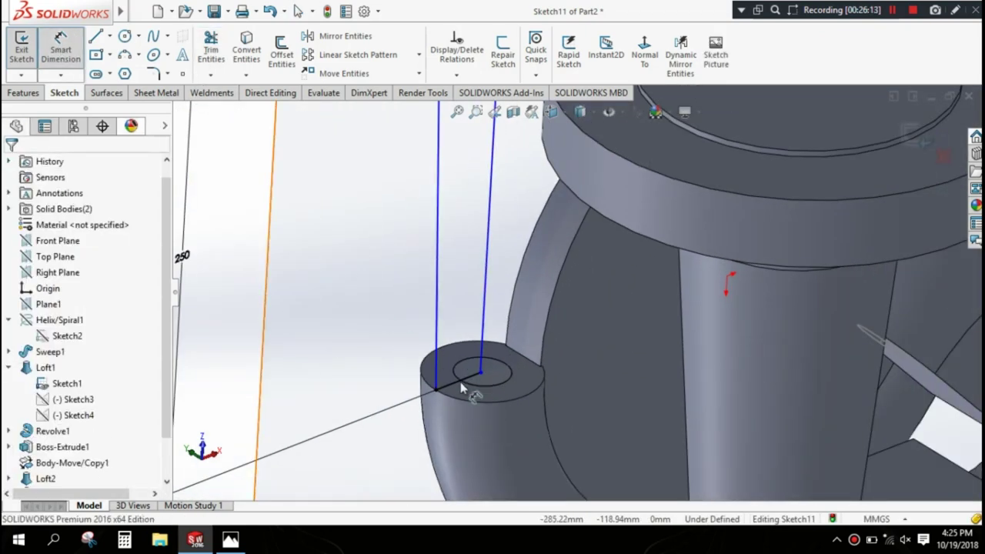
{"action": "scroll", "coordinate": [462, 384], "scroll_direction": "down", "scroll_amount": 1}
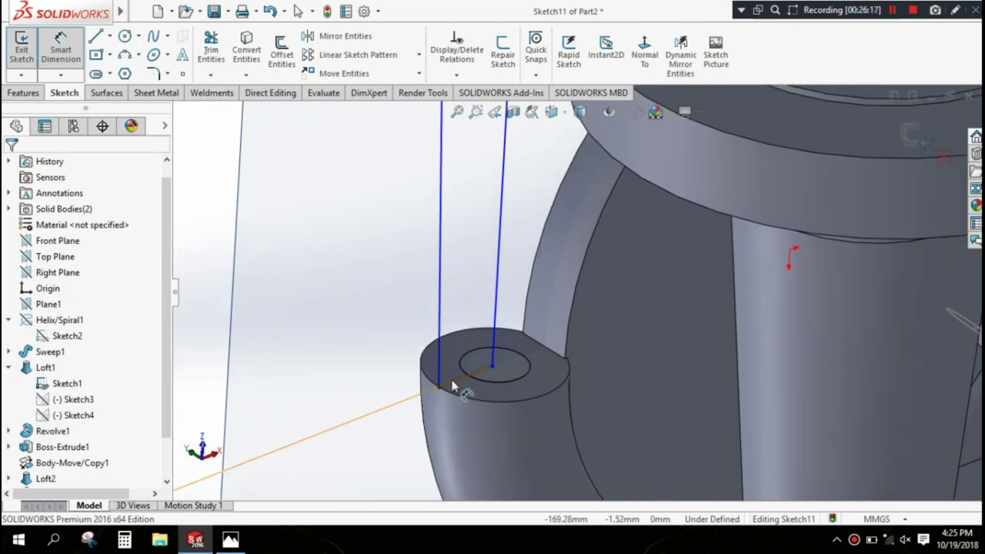
{"action": "left_click", "coordinate": [464, 376]}
{"action": "scroll", "coordinate": [467, 400], "scroll_direction": "up", "scroll_amount": 2}
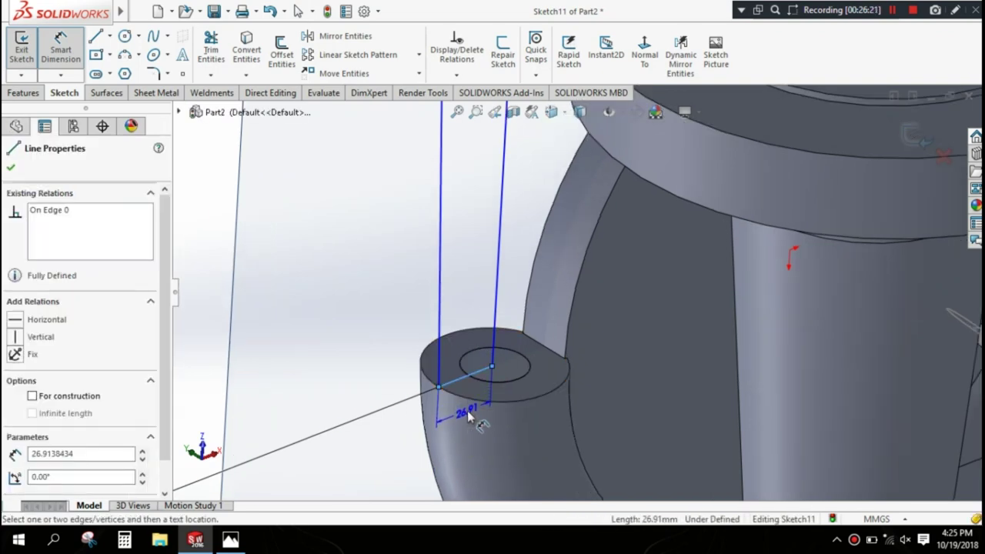
{"action": "key", "text": "Escape"}
{"action": "scroll", "coordinate": [638, 311], "scroll_direction": "up", "scroll_amount": 3}
{"action": "scroll", "coordinate": [638, 316], "scroll_direction": "up", "scroll_amount": 1}
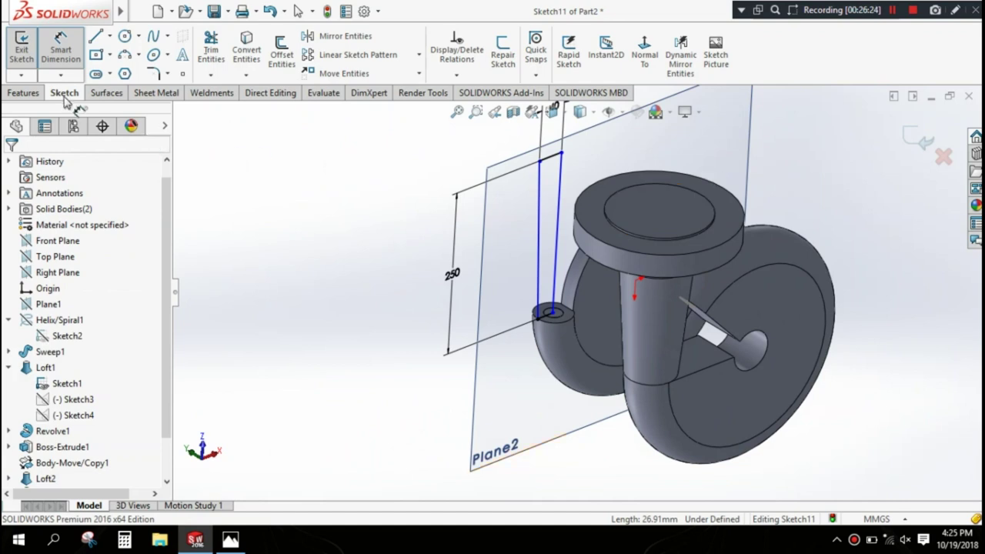
Step: Revolve Sketch11 360° about its right vertical line into a 250 mm vertical pipe
{"action": "left_click", "coordinate": [23, 92]}
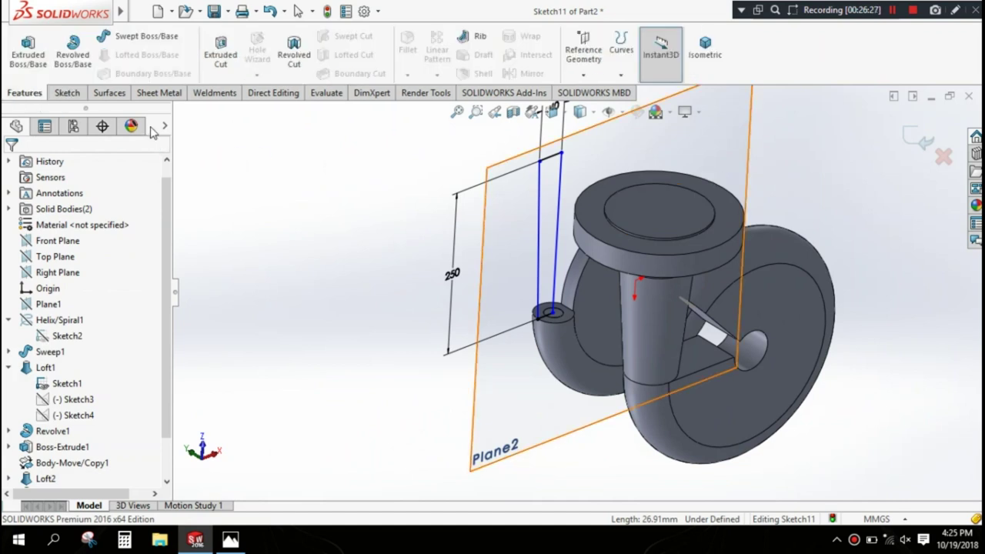
{"action": "left_click", "coordinate": [72, 54]}
{"action": "left_click", "coordinate": [555, 211]}
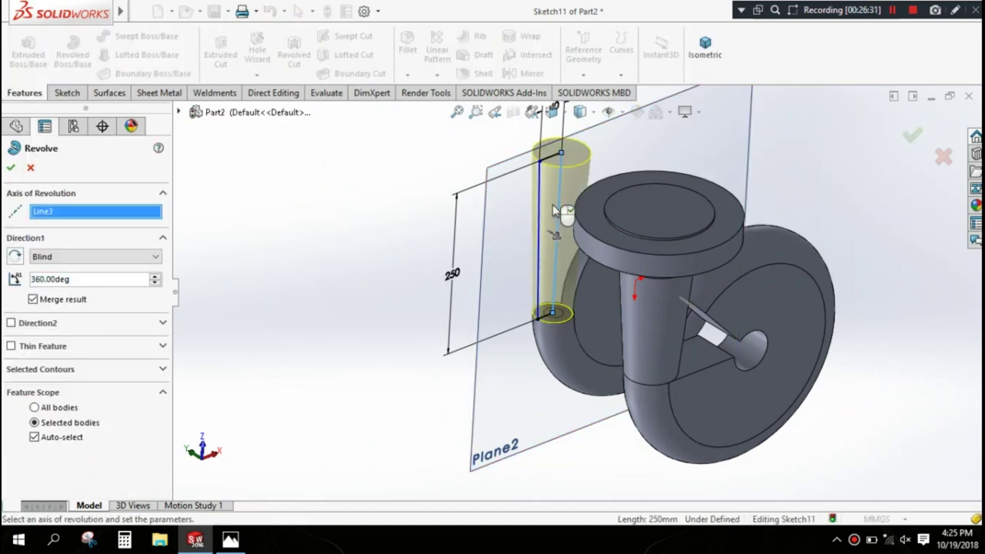
{"action": "key", "text": "Return"}
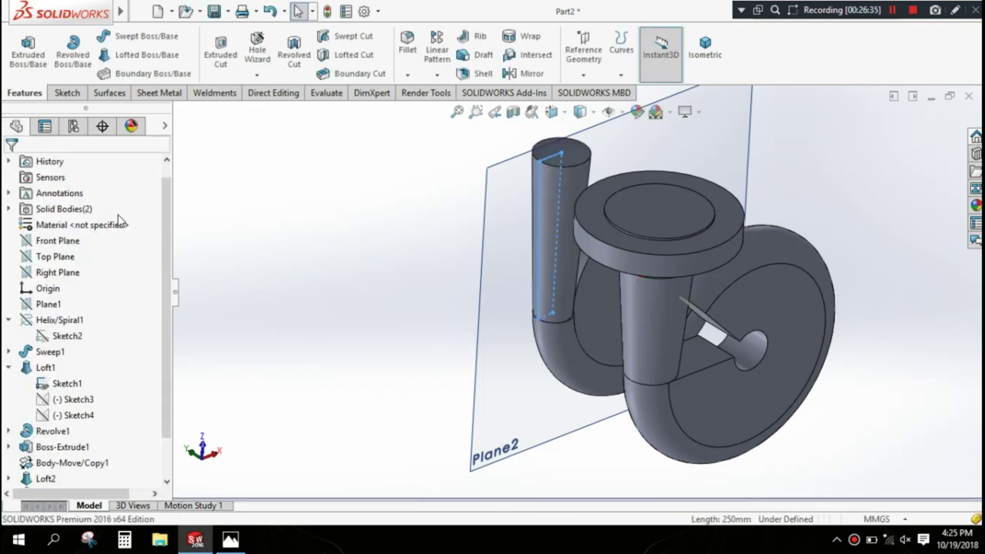
{"action": "scroll", "coordinate": [367, 268], "scroll_direction": "up", "scroll_amount": 2}
{"action": "middle_click_drag", "start_coordinate": [367, 268], "coordinate": [380, 262]}
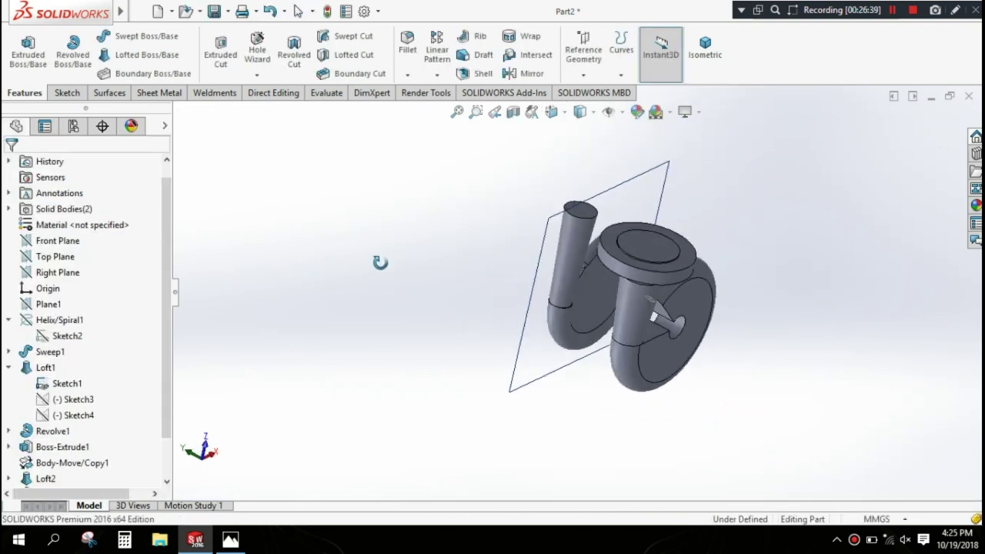
{"action": "scroll", "coordinate": [722, 263], "scroll_direction": "down", "scroll_amount": 2}
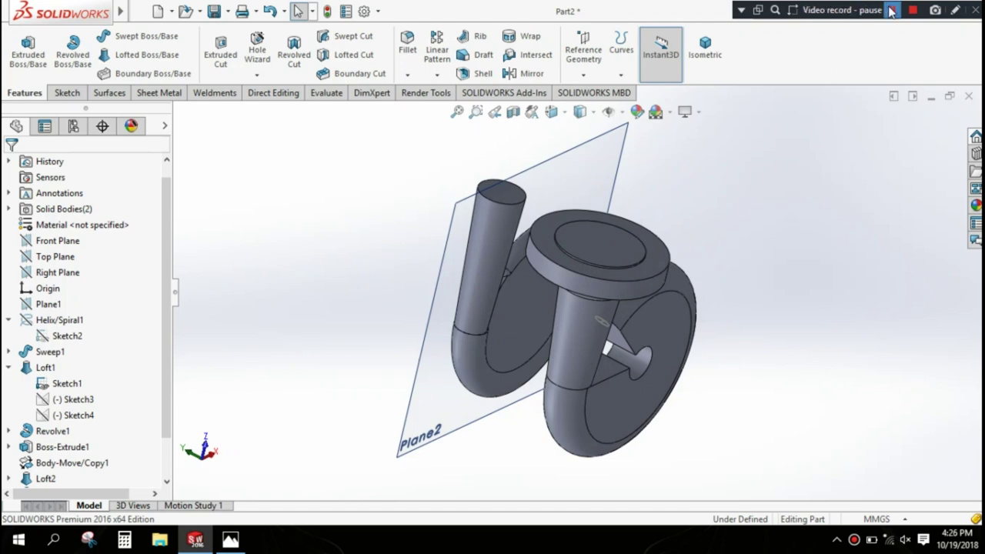
Step: Expand Loft2, then open Sketch2 and exit it without changes
{"action": "middle_click_drag", "start_coordinate": [792, 377], "coordinate": [765, 290]}
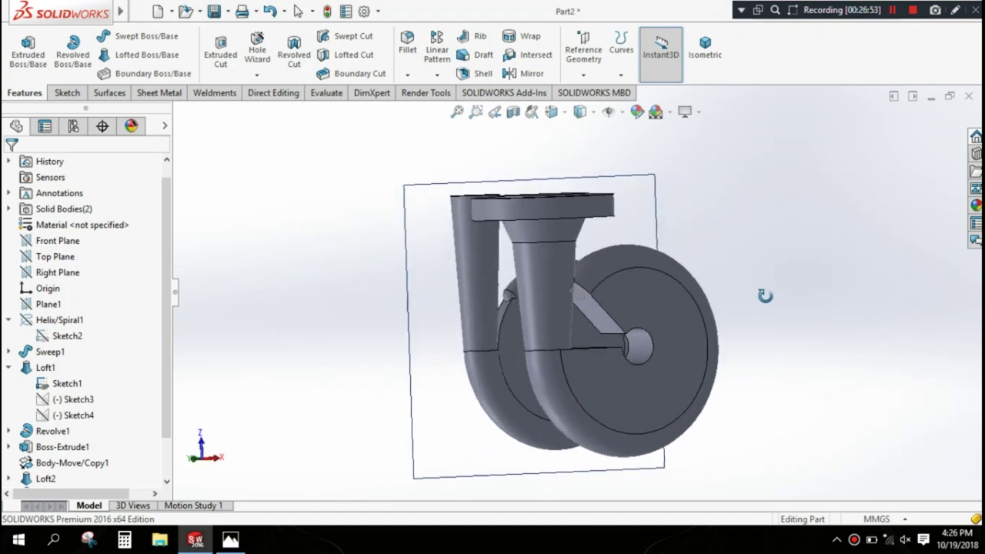
{"action": "scroll", "coordinate": [150, 420], "scroll_direction": "down", "scroll_amount": 1}
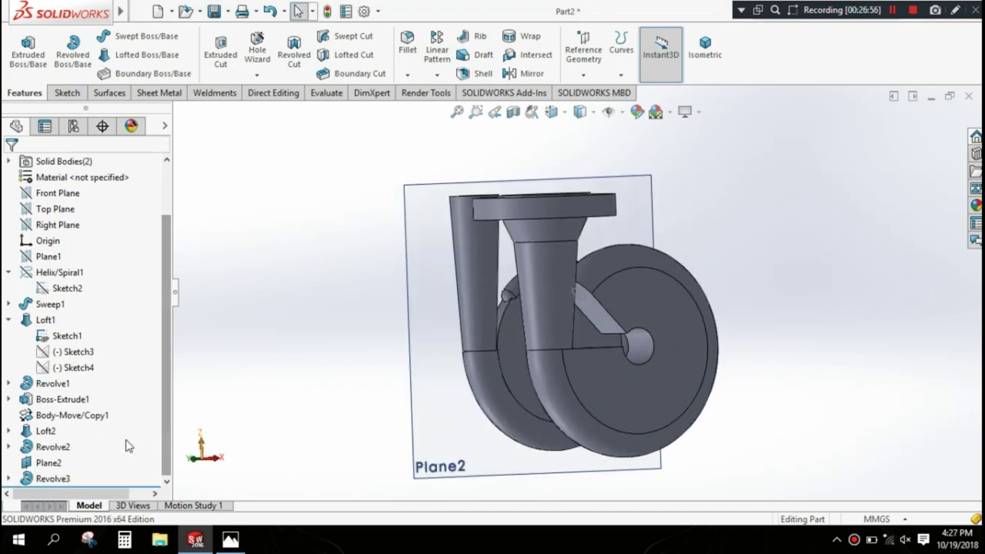
{"action": "left_click", "coordinate": [8, 431]}
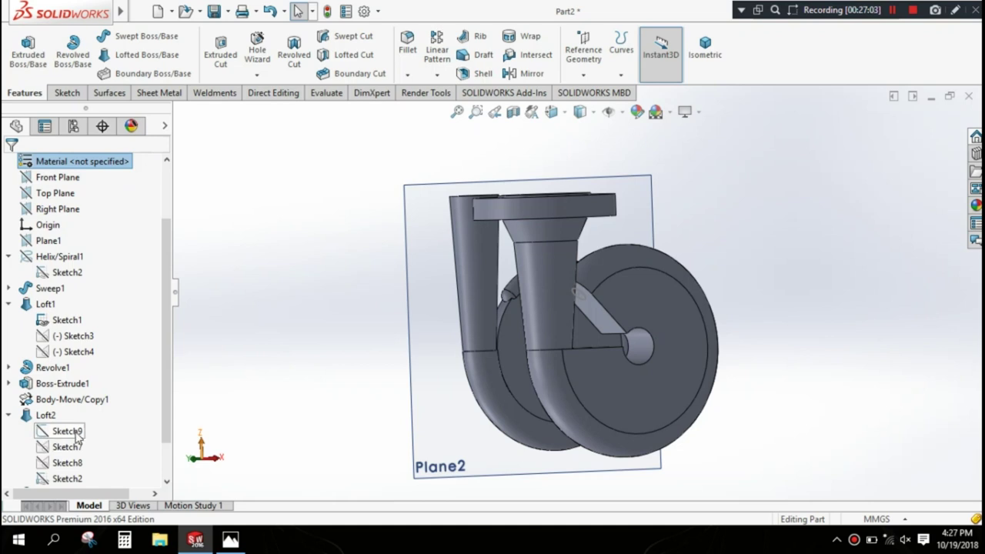
{"action": "scroll", "coordinate": [77, 438], "scroll_direction": "down", "scroll_amount": 1}
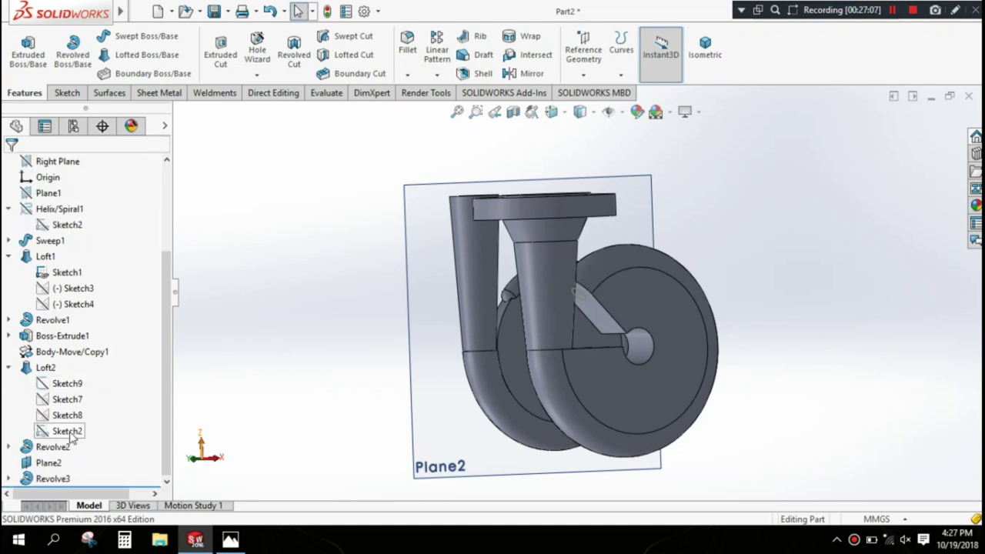
{"action": "left_click", "coordinate": [67, 433]}
{"action": "left_click", "coordinate": [73, 421]}
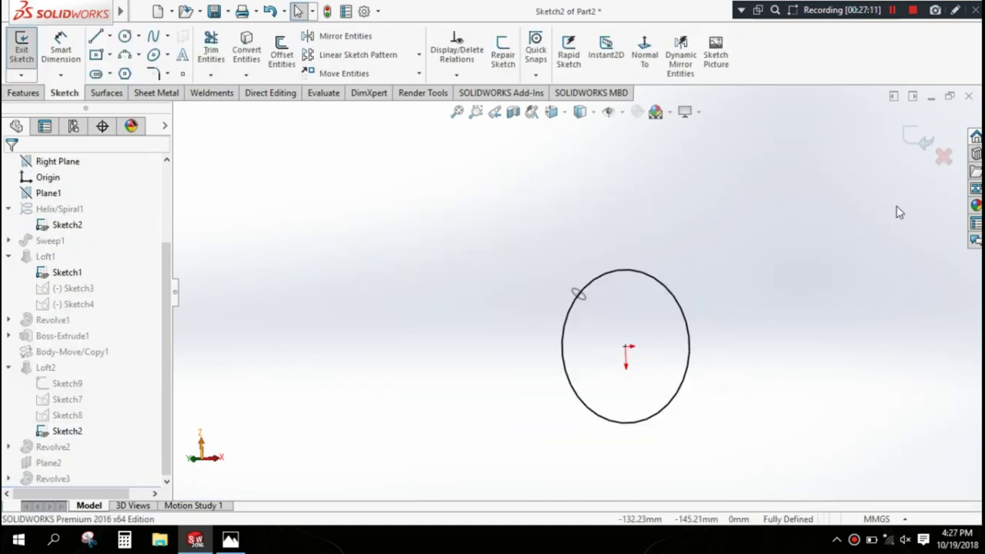
{"action": "key", "text": "ctrl+b"}
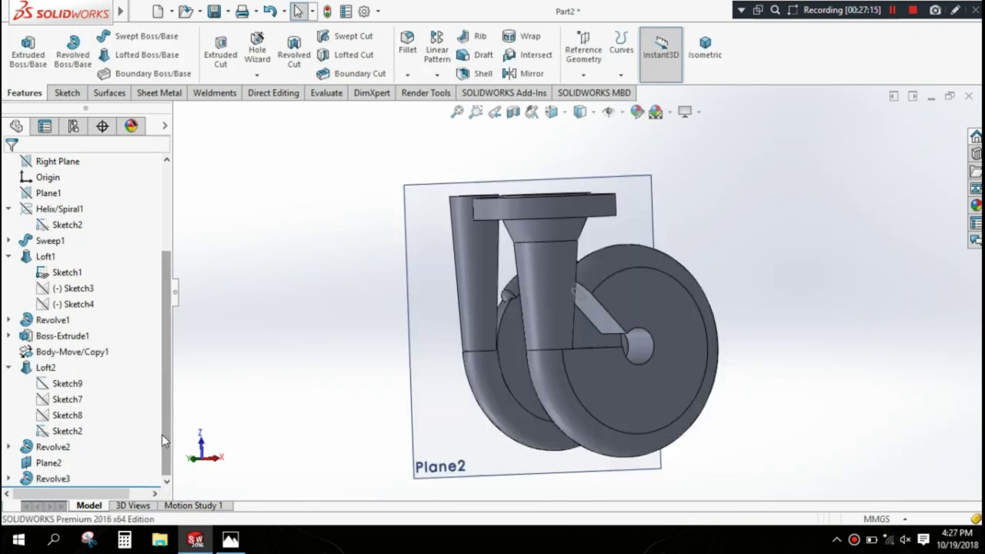
Step: Review Sketch8, Sketch7 and Sketch9, then start a revolve on Sketch9's slanted profile
{"action": "left_click", "coordinate": [82, 417]}
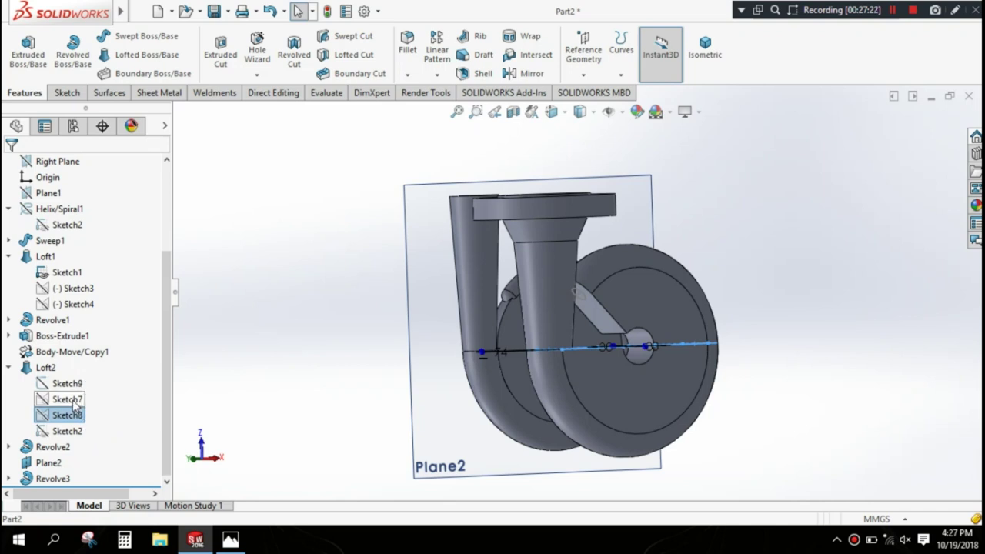
{"action": "left_click", "coordinate": [74, 396]}
{"action": "left_click", "coordinate": [68, 383]}
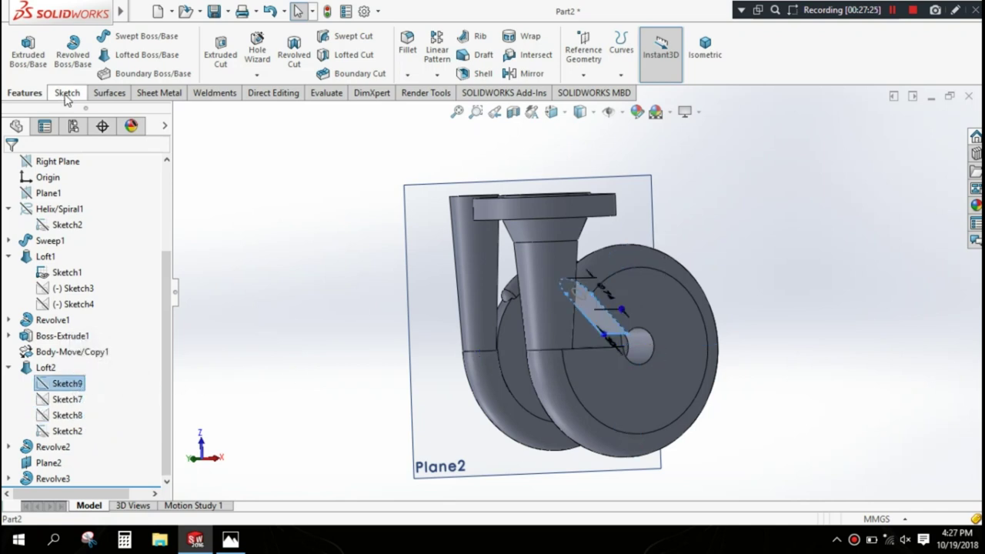
{"action": "left_click", "coordinate": [72, 54]}
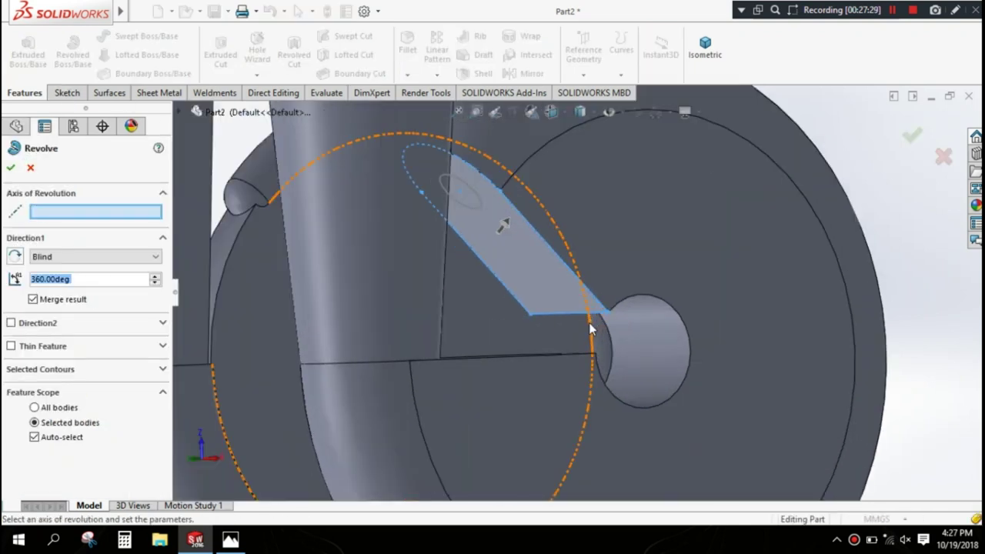
Step: Revolve Sketch9 360° about its bottom Line2 and inspect the resulting Revolve3
{"action": "left_click", "coordinate": [559, 313]}
{"action": "scroll", "coordinate": [573, 317], "scroll_direction": "up", "scroll_amount": 5}
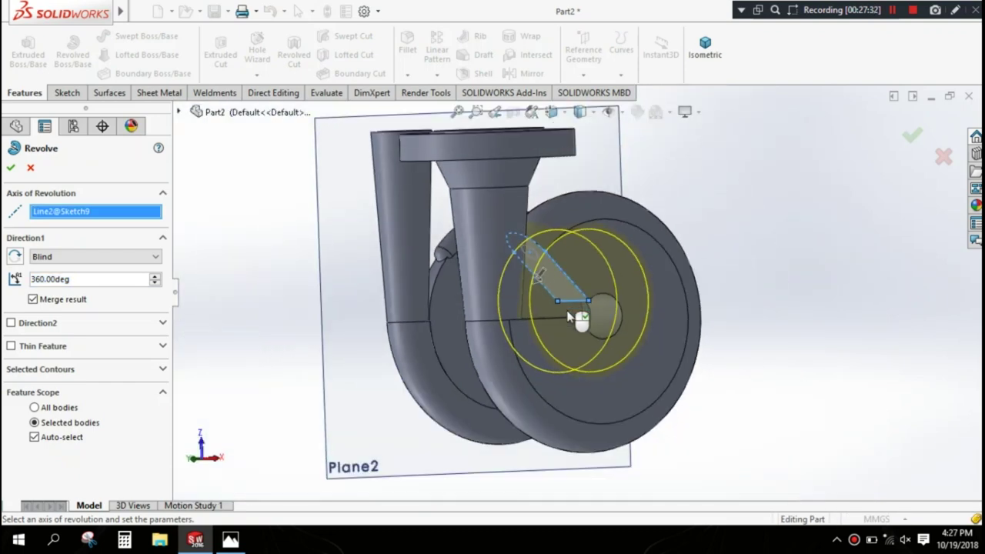
{"action": "left_click", "coordinate": [11, 168]}
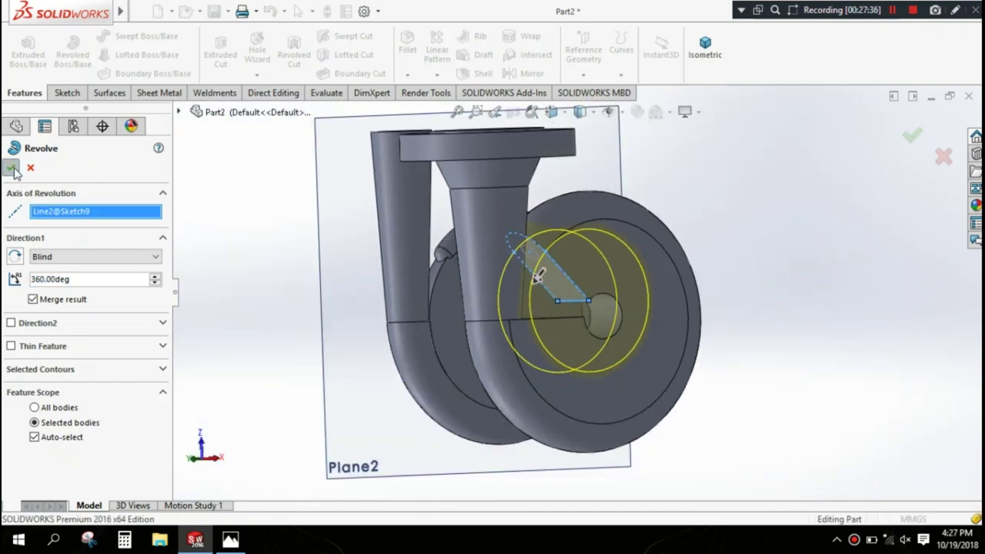
{"action": "mouse_move", "coordinate": [745, 315]}
{"action": "middle_mouse_down"}
{"action": "mouse_move", "coordinate": [720, 444]}
{"action": "mouse_move", "coordinate": [589, 410]}
{"action": "mouse_move", "coordinate": [687, 392]}
{"action": "mouse_move", "coordinate": [743, 297]}
{"action": "mouse_move", "coordinate": [795, 369]}
{"action": "mouse_move", "coordinate": [706, 294]}
{"action": "middle_mouse_up"}
{"action": "scroll", "coordinate": [706, 294], "scroll_direction": "down", "scroll_amount": 2}
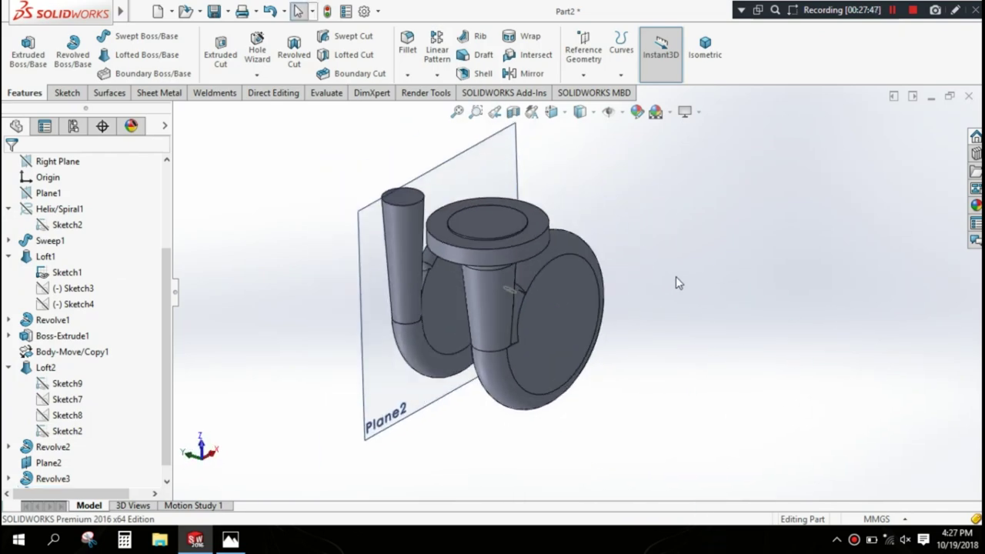
{"action": "scroll", "coordinate": [675, 276], "scroll_direction": "up", "scroll_amount": 2}
{"action": "scroll", "coordinate": [640, 247], "scroll_direction": "down", "scroll_amount": 1}
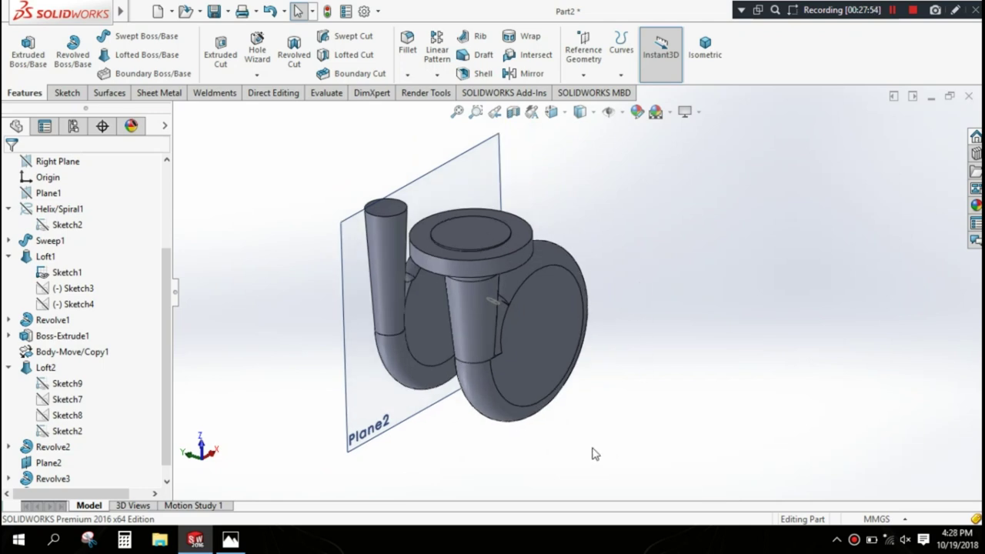
{"action": "scroll", "coordinate": [168, 285], "scroll_direction": "up", "scroll_amount": 2}
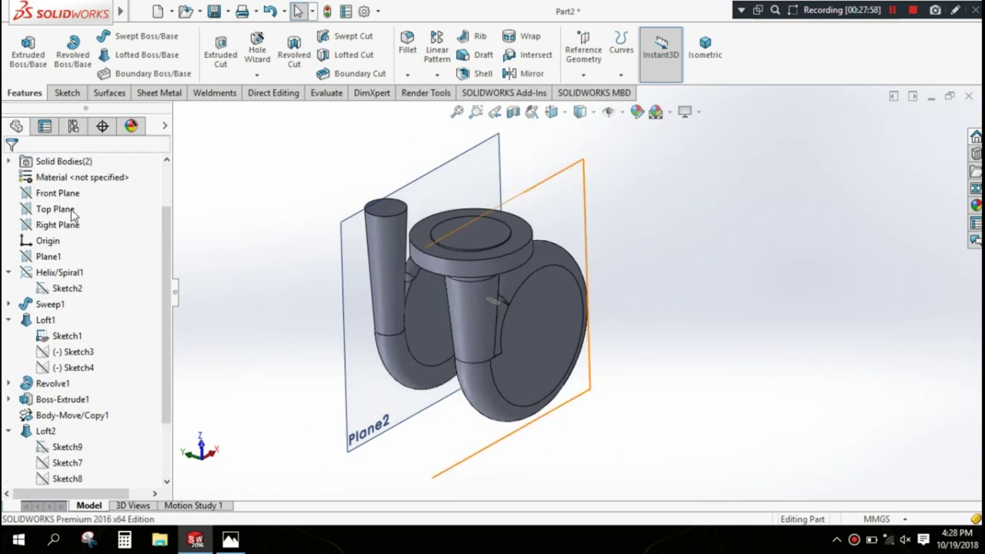
Step: Create Plane3 offset 65 mm from the Top Plane, flipped to the opposite side
{"action": "left_click", "coordinate": [58, 210]}
{"action": "left_click", "coordinate": [583, 75]}
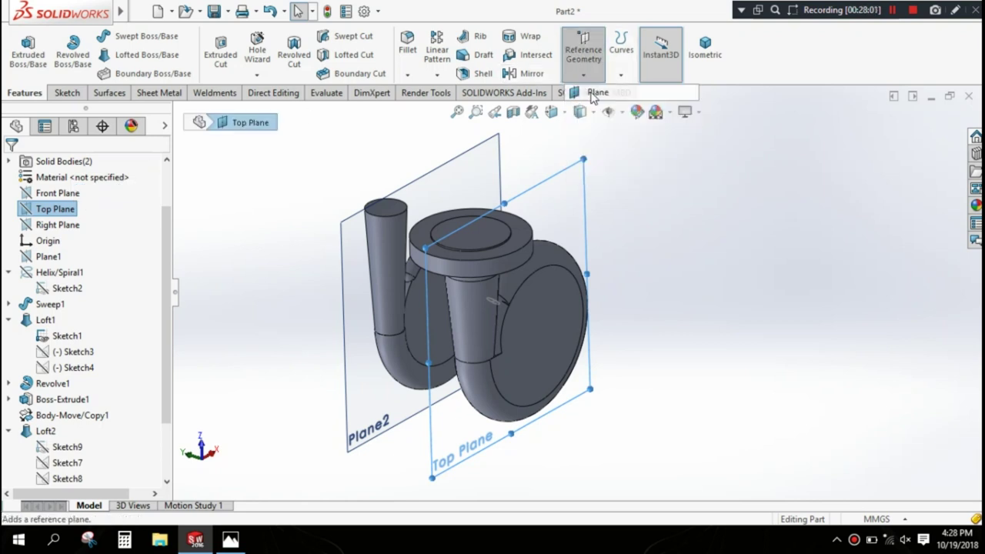
{"action": "left_click", "coordinate": [590, 93]}
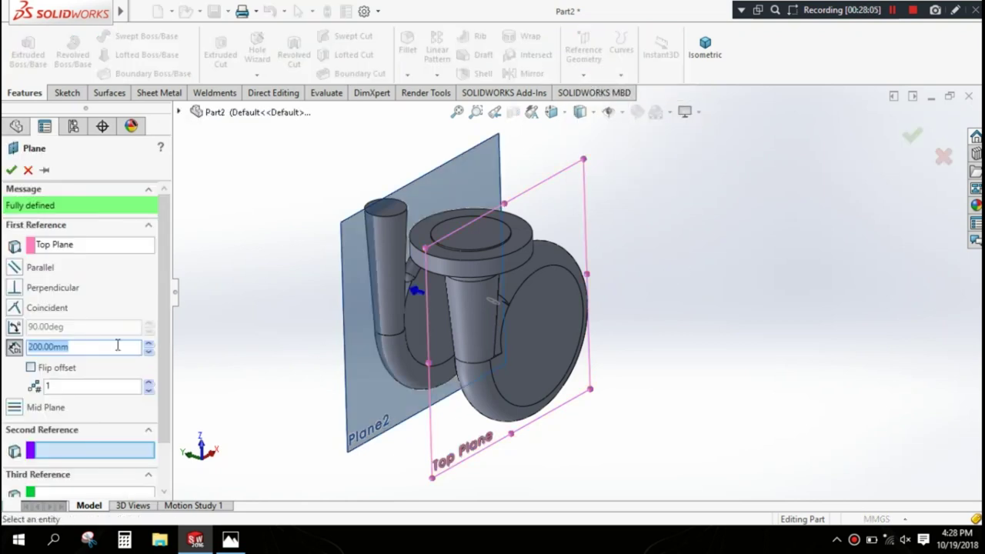
{"action": "type", "text": "65"}
{"action": "key", "text": "Return"}
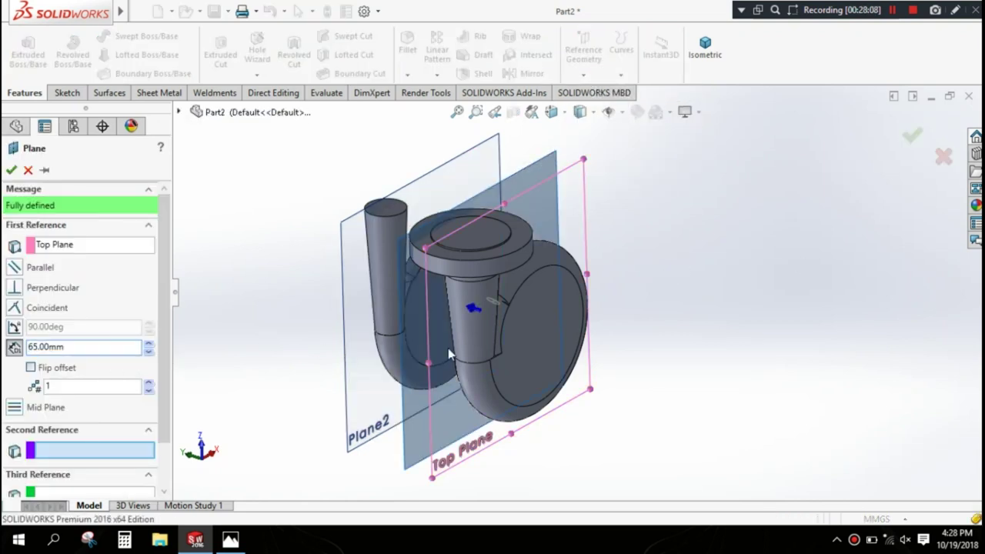
{"action": "left_click", "coordinate": [31, 367]}
{"action": "left_click", "coordinate": [12, 169]}
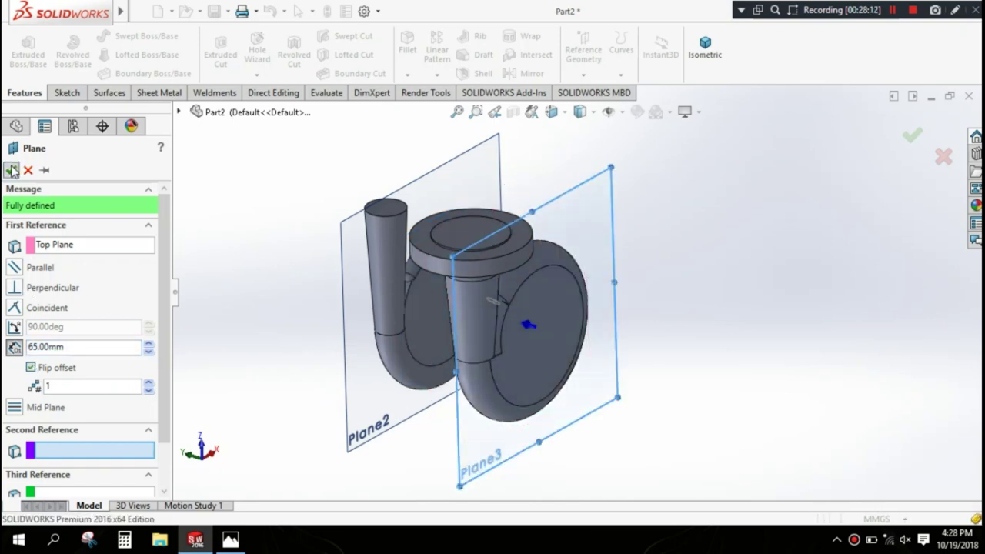
Step: Sketch a circle centred on the origin on Plane3
{"action": "left_click", "coordinate": [67, 93]}
{"action": "left_click", "coordinate": [21, 48]}
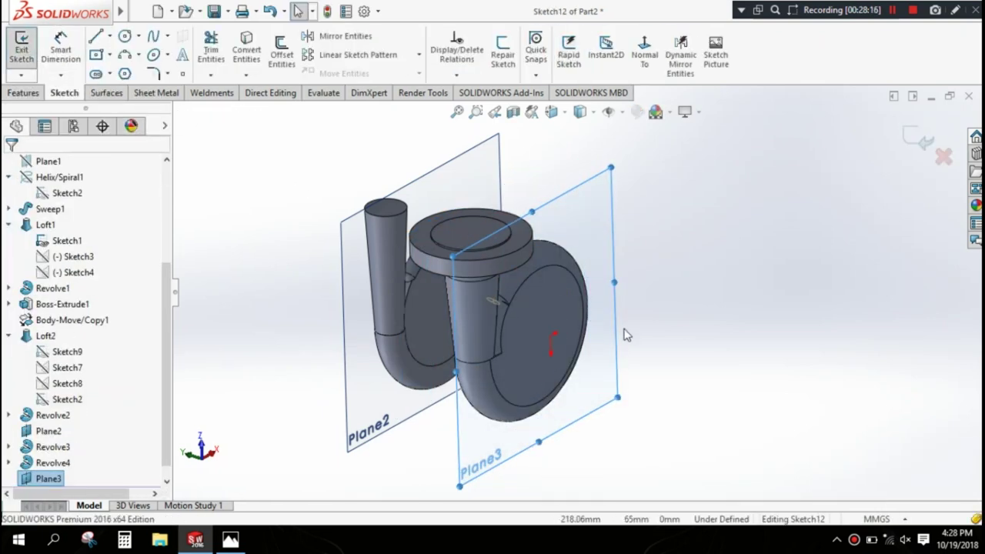
{"action": "left_click", "coordinate": [125, 36]}
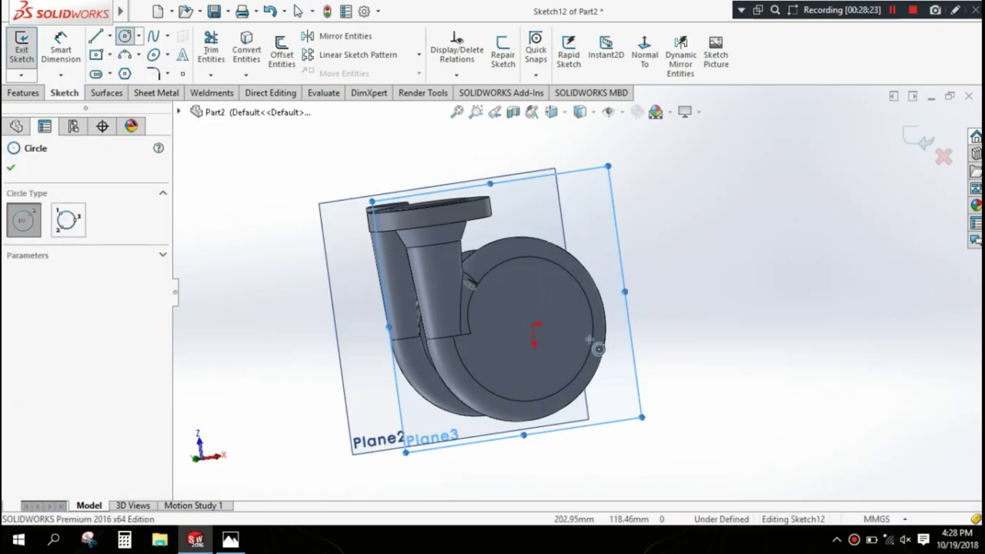
{"action": "left_click", "coordinate": [532, 325]}
{"action": "left_click", "coordinate": [567, 310]}
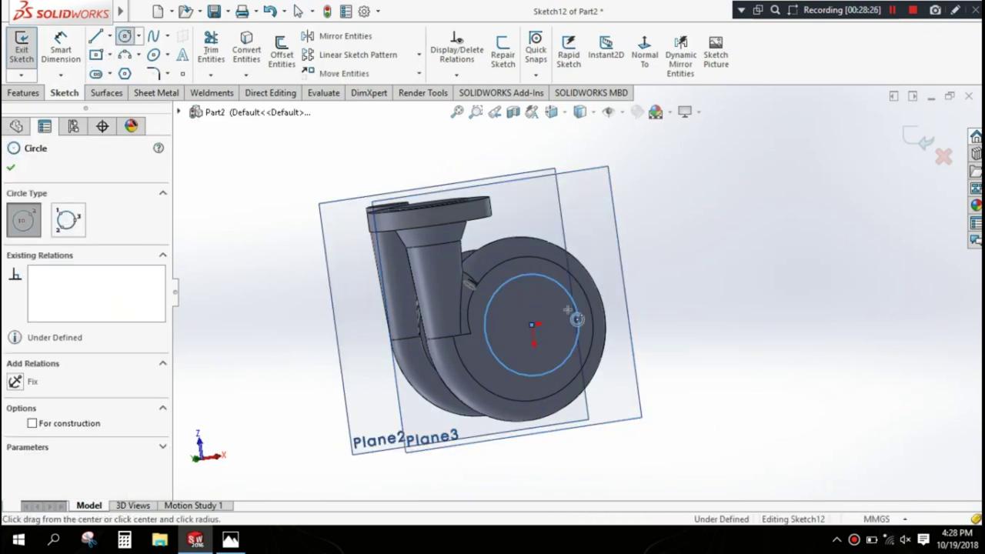
Step: Give the circle a ⌀310 diameter dimension, fully defining Sketch12
{"action": "left_click", "coordinate": [61, 49]}
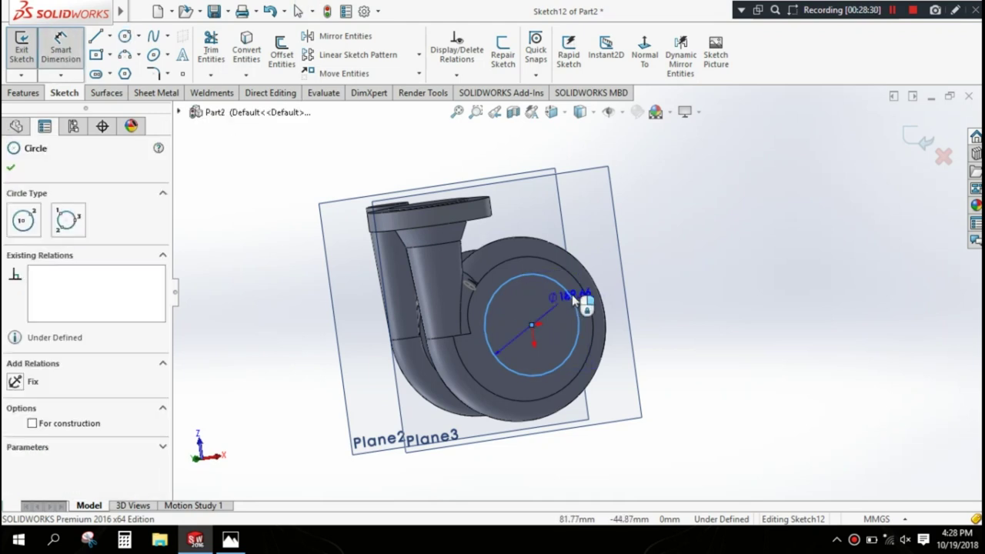
{"action": "left_click", "coordinate": [576, 304]}
{"action": "left_click", "coordinate": [660, 306]}
{"action": "type", "text": "310"}
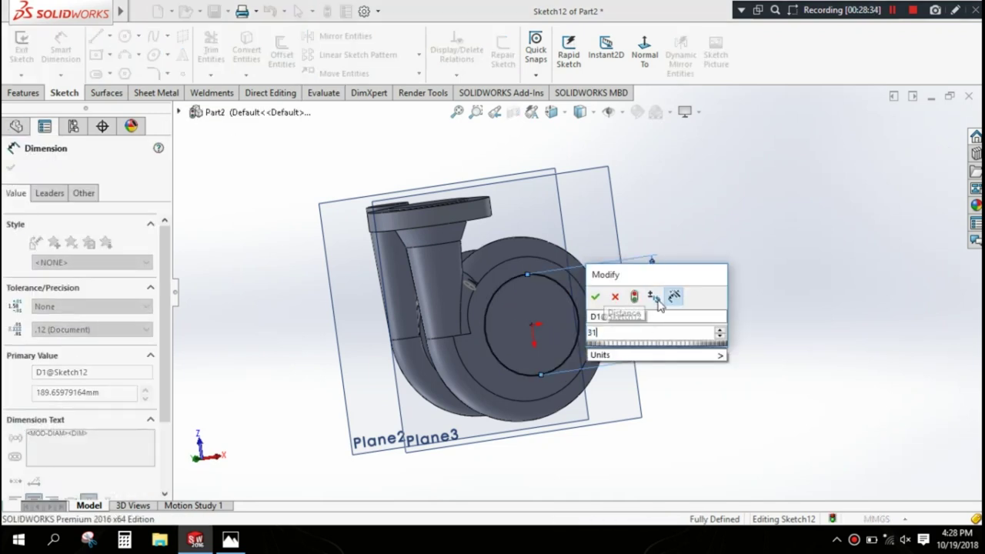
{"action": "left_click", "coordinate": [595, 297]}
{"action": "left_click", "coordinate": [11, 167]}
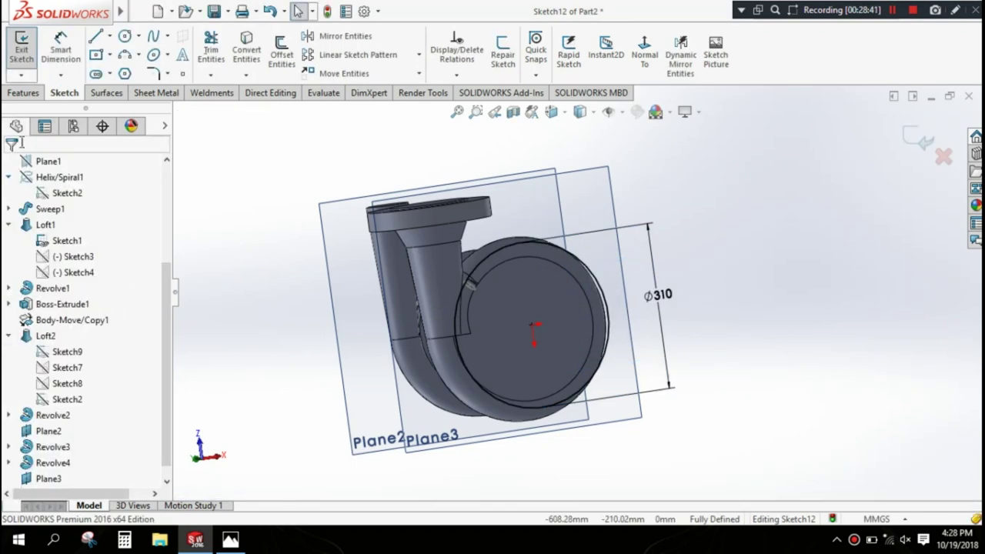
{"action": "left_click", "coordinate": [24, 92]}
Step: Extrude the Ø310 circle Up To Next with a 3.00° draft into a disc
{"action": "left_click", "coordinate": [27, 50]}
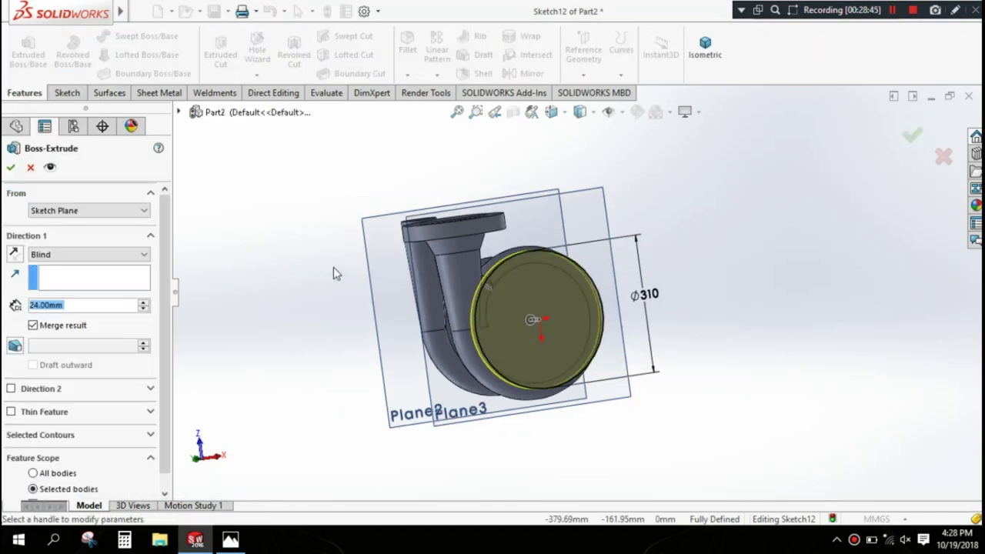
{"action": "middle_click_drag", "start_coordinate": [334, 273], "coordinate": [367, 312]}
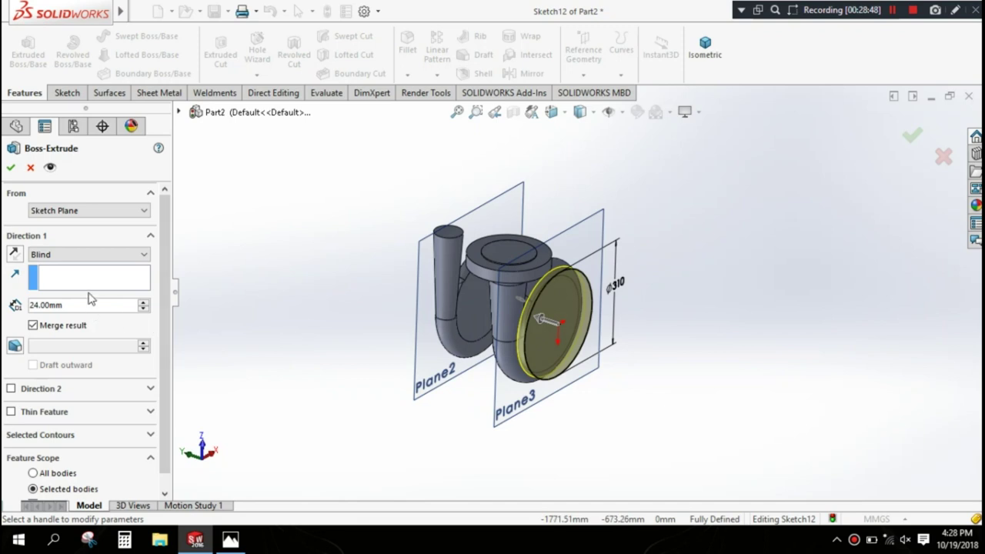
{"action": "left_click", "coordinate": [104, 254]}
{"action": "left_click", "coordinate": [100, 283]}
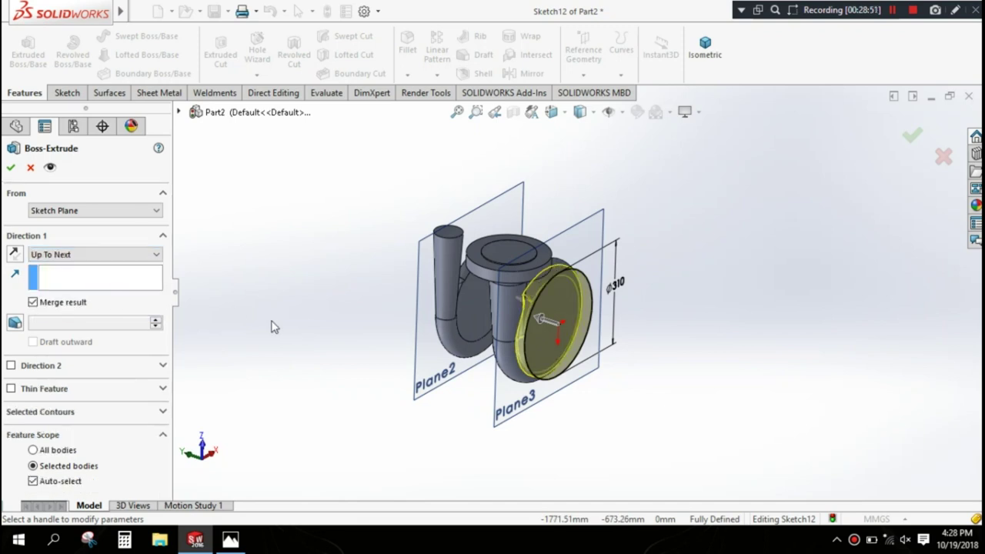
{"action": "left_click", "coordinate": [13, 325]}
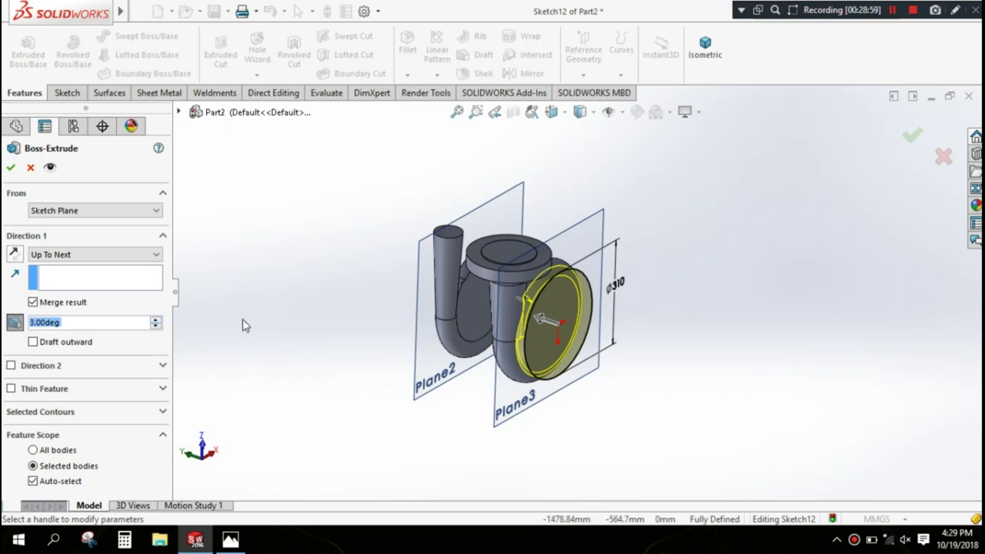
{"action": "left_click", "coordinate": [11, 167]}
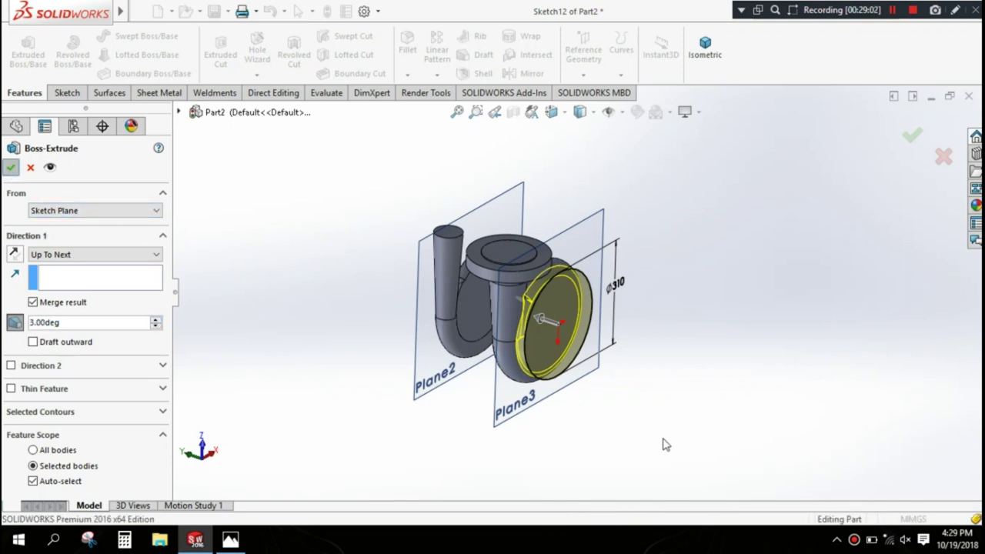
{"action": "middle_click_drag", "start_coordinate": [654, 445], "coordinate": [817, 260]}
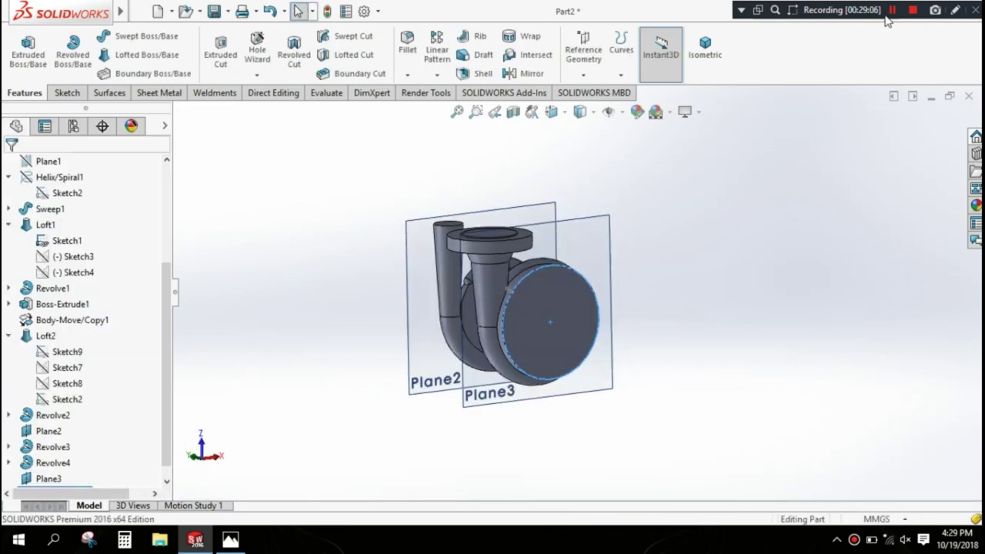
{"action": "mouse_move", "coordinate": [716, 325]}
{"action": "middle_mouse_down"}
{"action": "mouse_move", "coordinate": [824, 303]}
{"action": "mouse_move", "coordinate": [738, 330]}
{"action": "middle_mouse_up"}
Step: Hide Plane2 and Plane3, then start a new sketch on the Top Plane viewed normal to it
{"action": "left_click", "coordinate": [501, 206]}
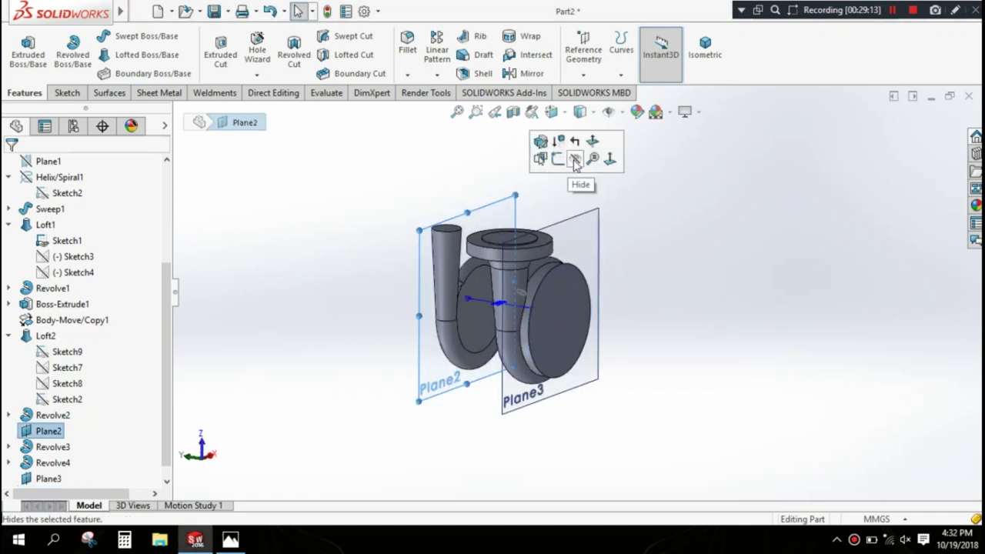
{"action": "left_click", "coordinate": [605, 201]}
{"action": "left_click", "coordinate": [599, 214]}
{"action": "left_click", "coordinate": [662, 246]}
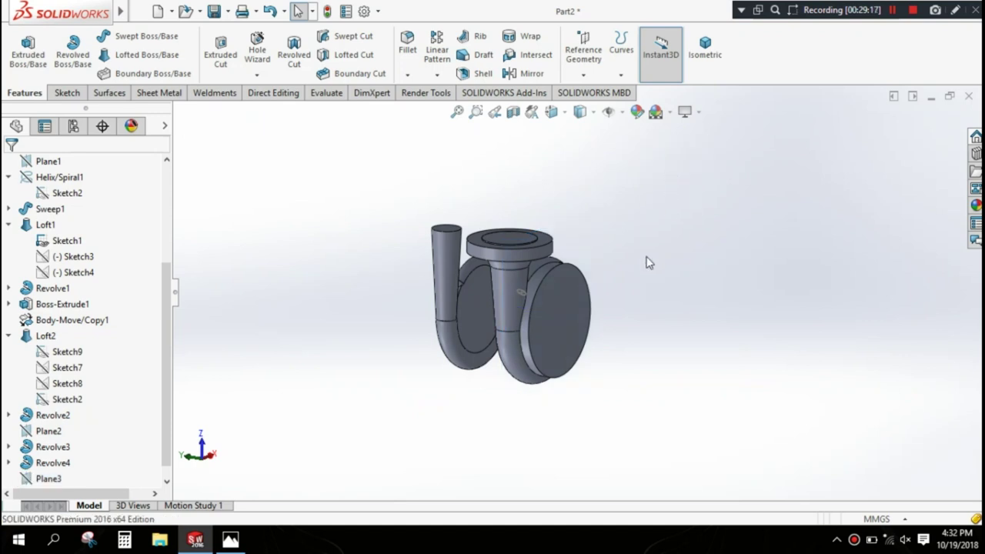
{"action": "middle_click_drag", "start_coordinate": [662, 246], "coordinate": [654, 254]}
{"action": "scroll", "coordinate": [134, 263], "scroll_direction": "up", "scroll_amount": 2}
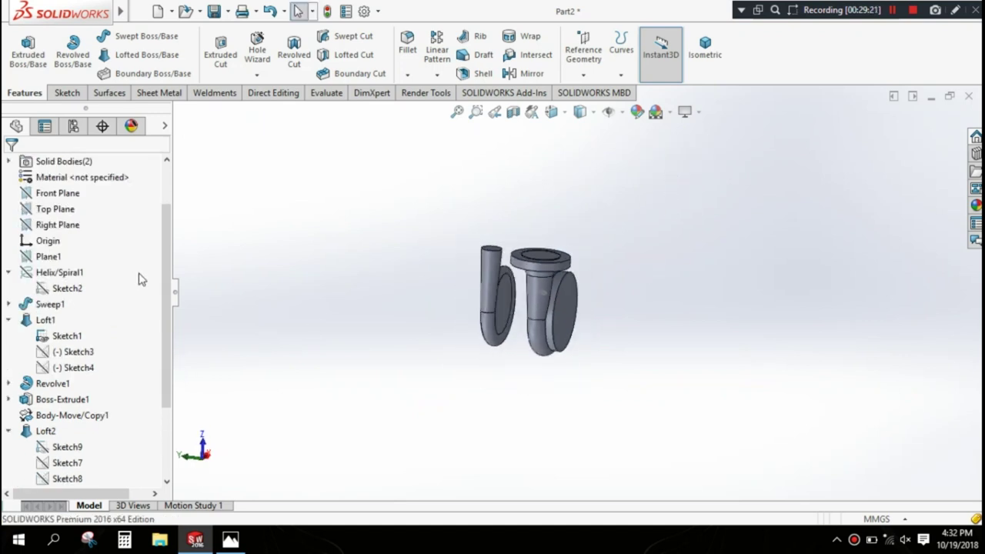
{"action": "left_click", "coordinate": [67, 210]}
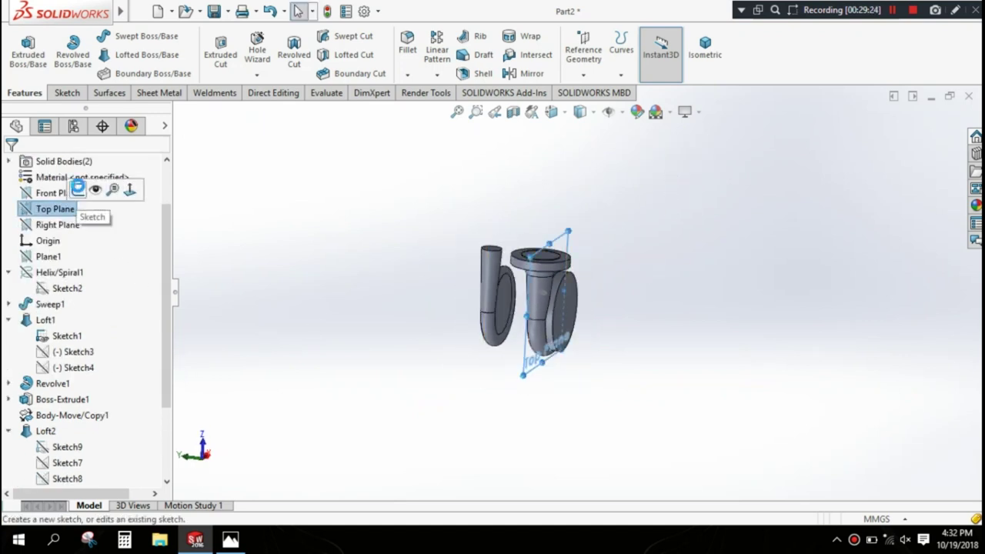
{"action": "left_click", "coordinate": [77, 188]}
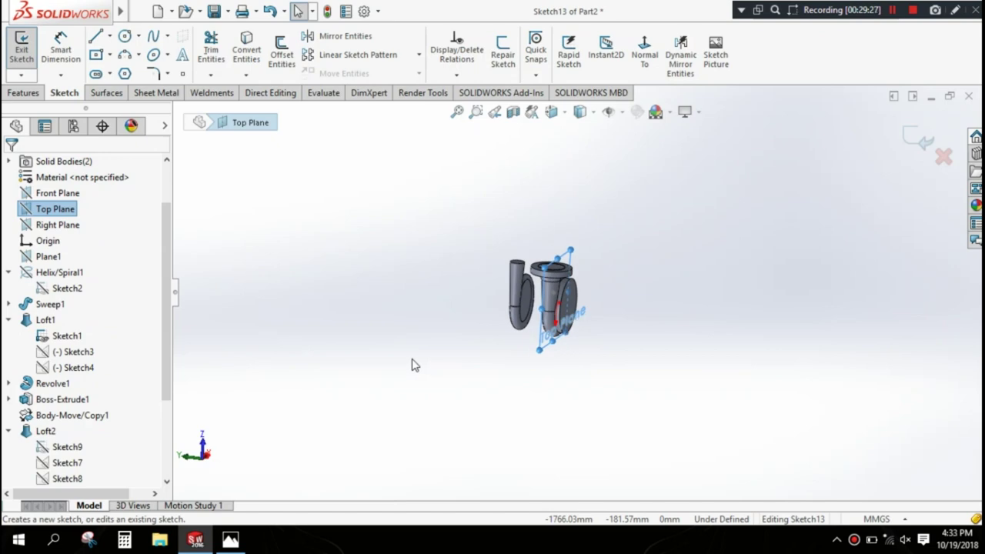
{"action": "scroll", "coordinate": [544, 308], "scroll_direction": "down", "scroll_amount": 3}
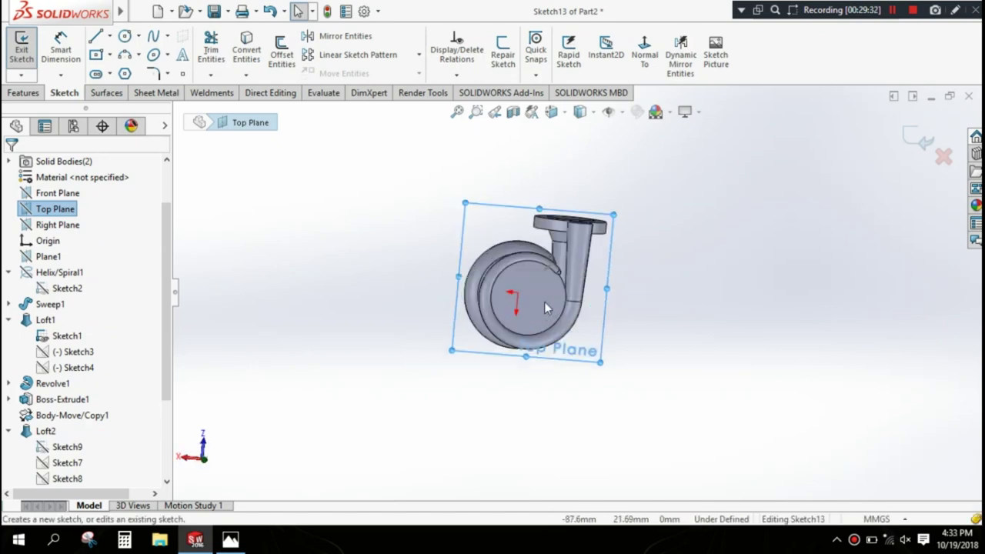
{"action": "key", "text": "space"}
{"action": "left_click", "coordinate": [564, 302]}
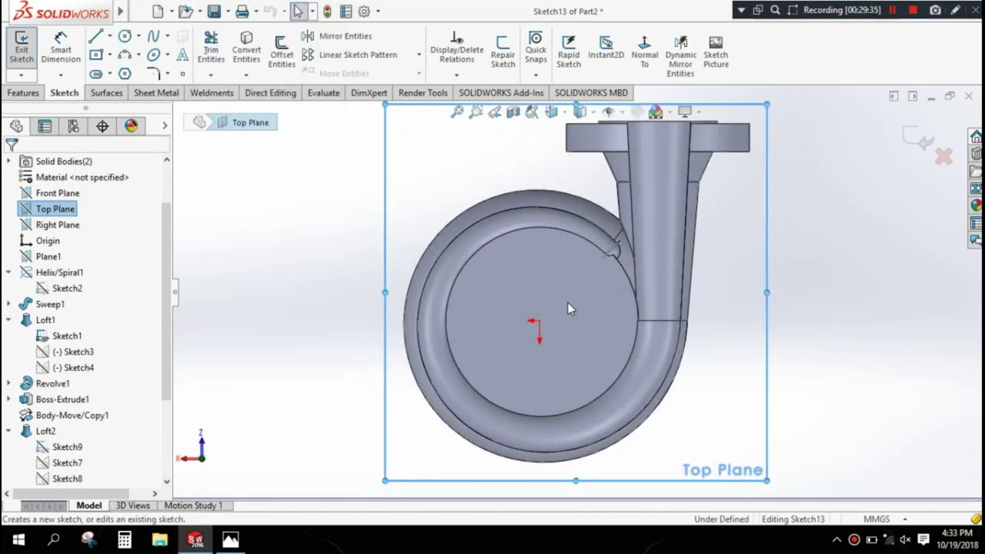
Step: Draw a vertical centerline through the circle and enable dynamic mirroring about it
{"action": "left_click", "coordinate": [95, 36]}
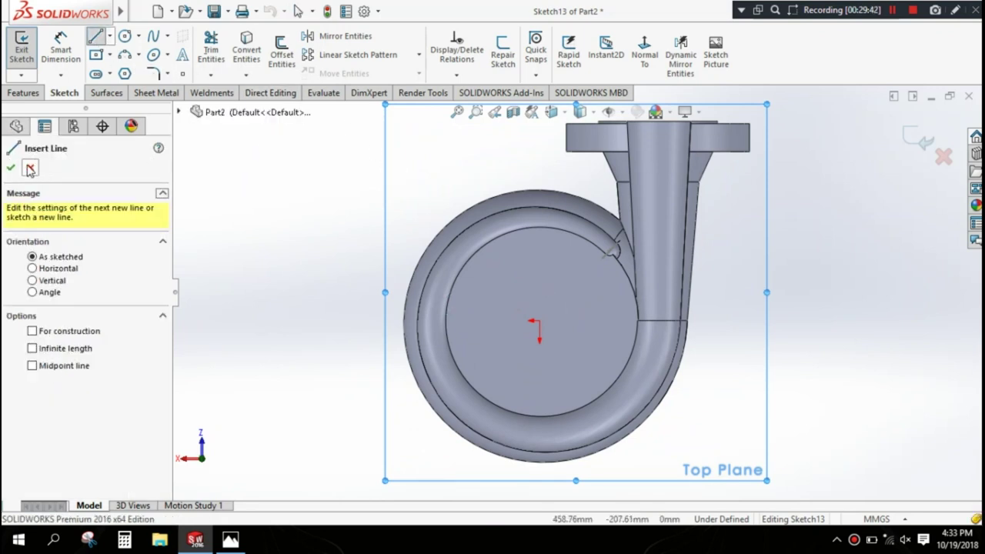
{"action": "left_click", "coordinate": [30, 170]}
{"action": "left_click", "coordinate": [110, 36]}
{"action": "left_click", "coordinate": [127, 70]}
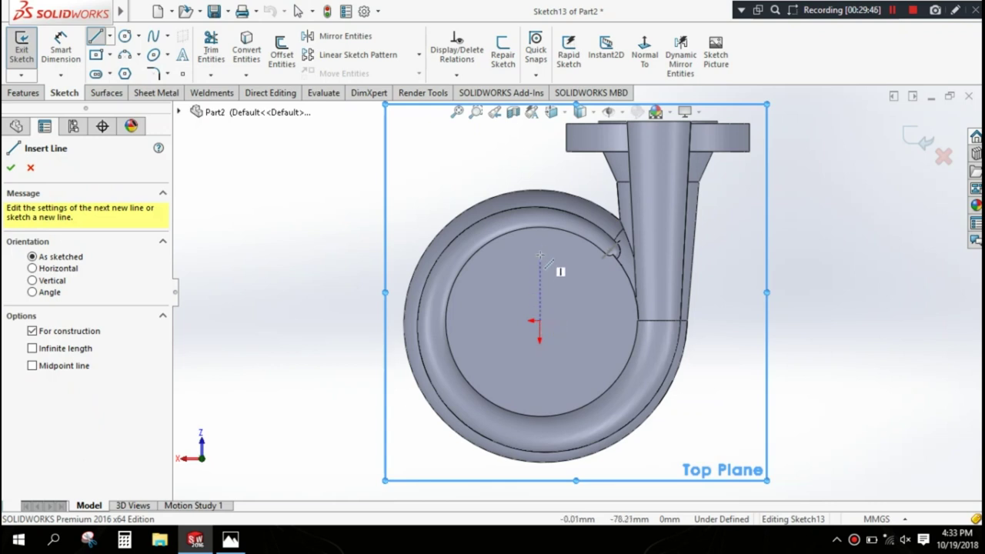
{"action": "left_click", "coordinate": [540, 228]}
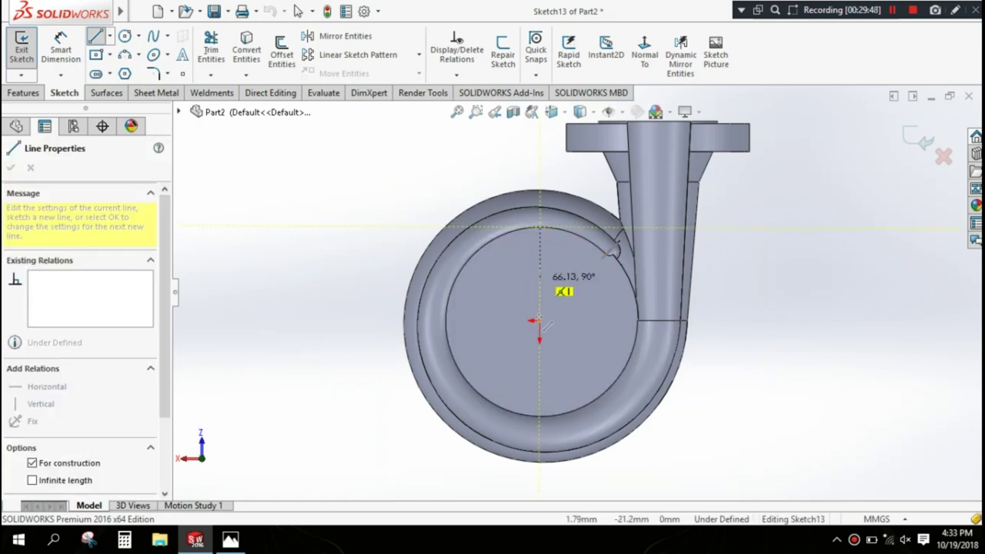
{"action": "left_click", "coordinate": [540, 415]}
{"action": "right_click", "coordinate": [577, 323]}
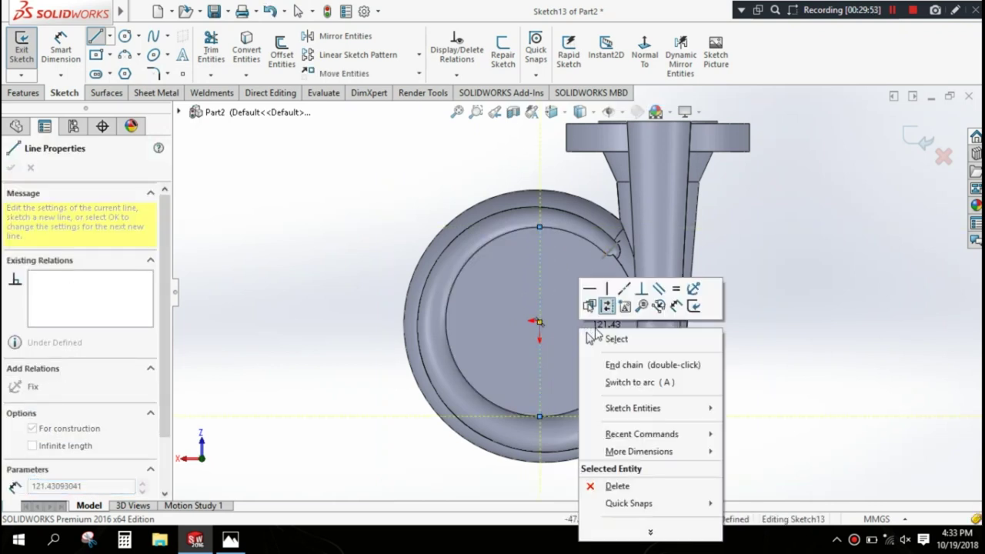
{"action": "left_click", "coordinate": [594, 337]}
{"action": "left_click", "coordinate": [680, 48]}
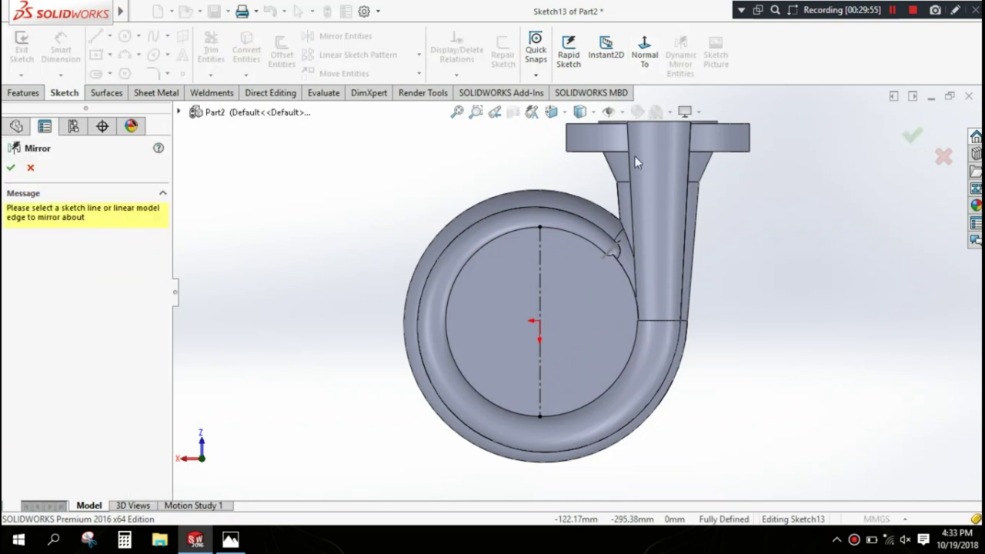
{"action": "left_click", "coordinate": [539, 260]}
Step: Draw the stepped outline from the centerline, mirrored to both sides
{"action": "left_click", "coordinate": [95, 39]}
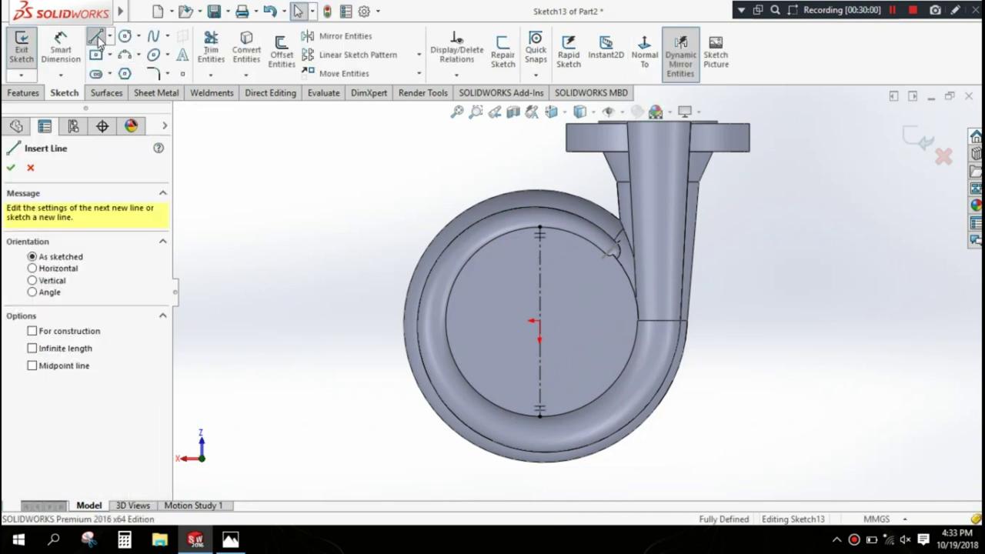
{"action": "left_click", "coordinate": [539, 334]}
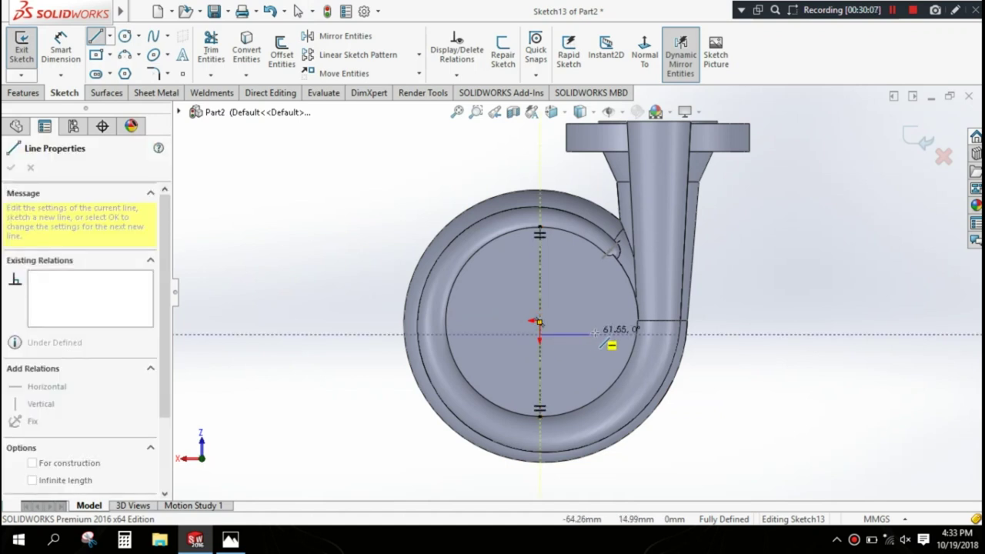
{"action": "left_click", "coordinate": [597, 322]}
{"action": "left_click", "coordinate": [612, 321]}
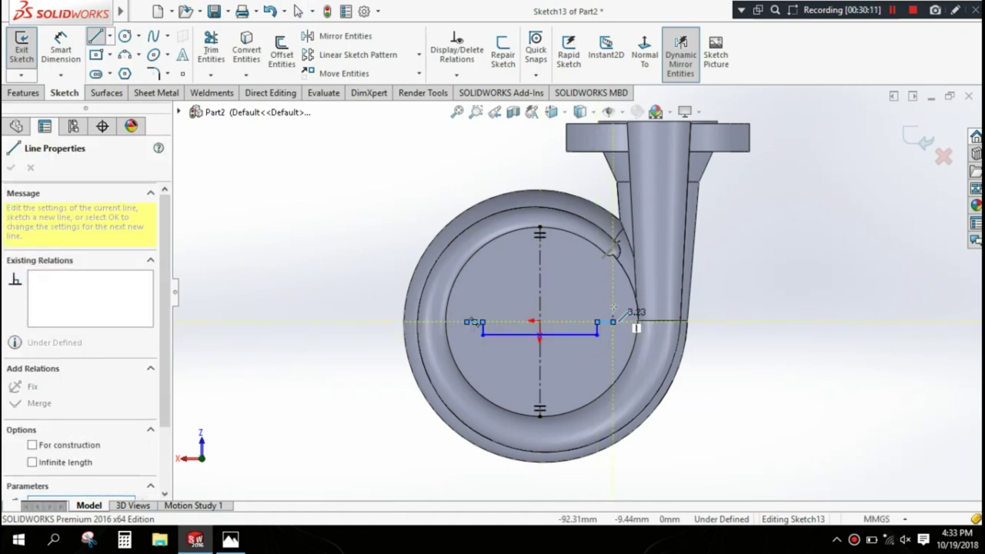
{"action": "left_click", "coordinate": [612, 304]}
{"action": "left_click", "coordinate": [539, 304]}
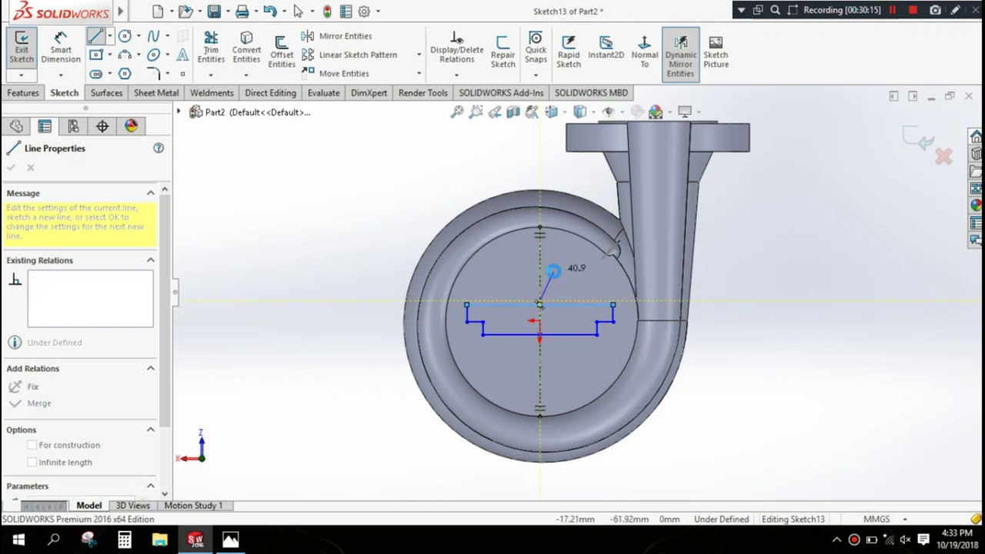
{"action": "key", "text": "Escape"}
{"action": "key", "text": "Escape"}
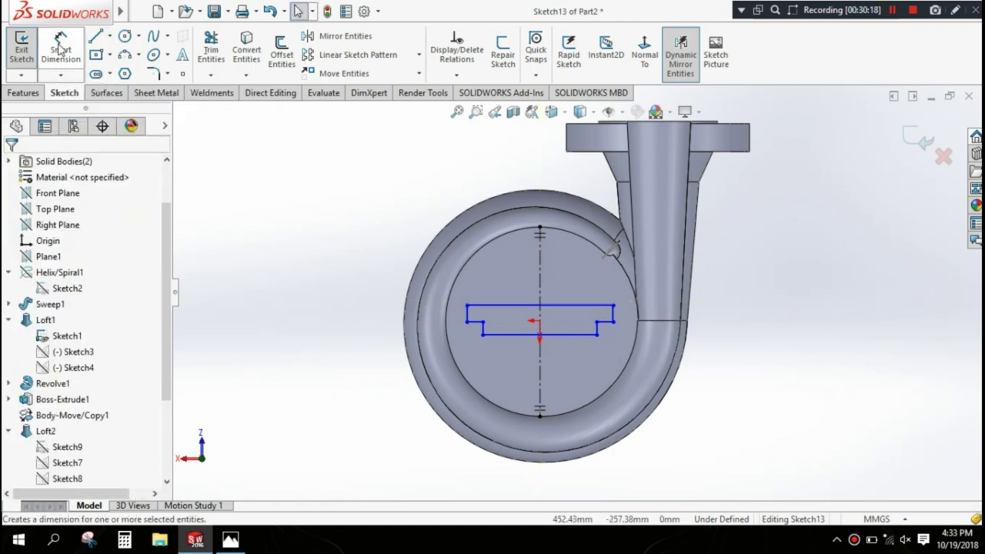
Step: Dimension the top line 480 and the lower line 370
{"action": "left_click", "coordinate": [61, 50]}
{"action": "left_click", "coordinate": [510, 306]}
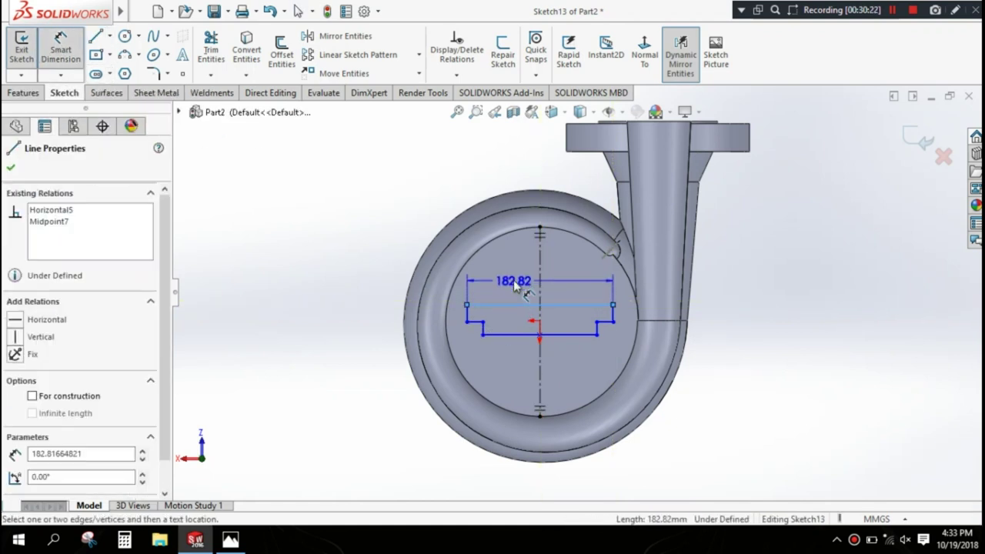
{"action": "left_click", "coordinate": [561, 282]}
{"action": "type", "text": "480"}
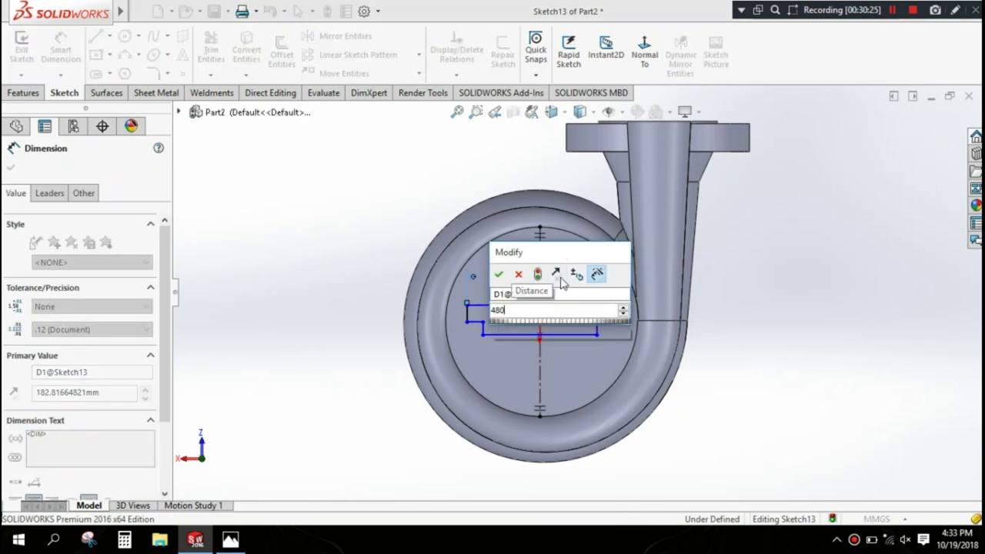
{"action": "key", "text": "Return"}
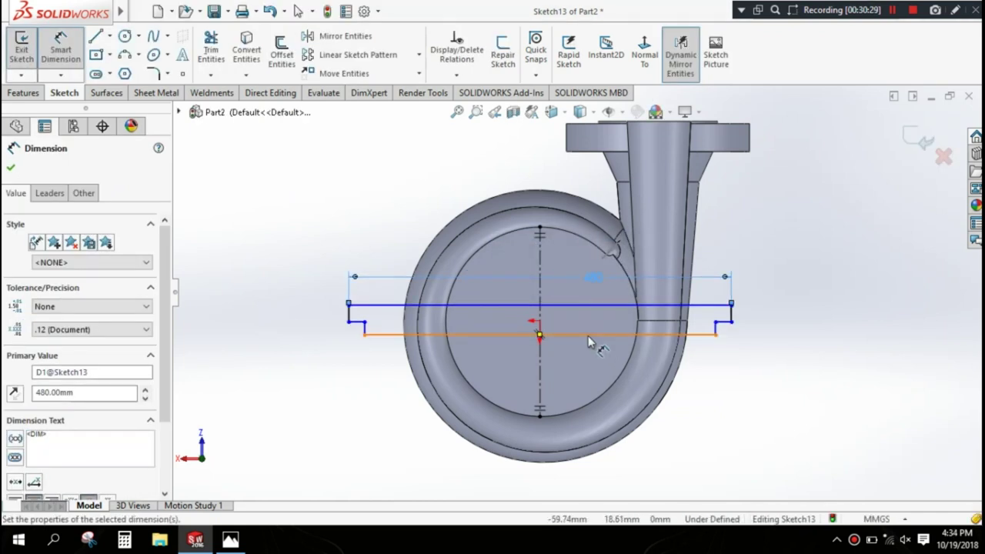
{"action": "left_click", "coordinate": [587, 335]}
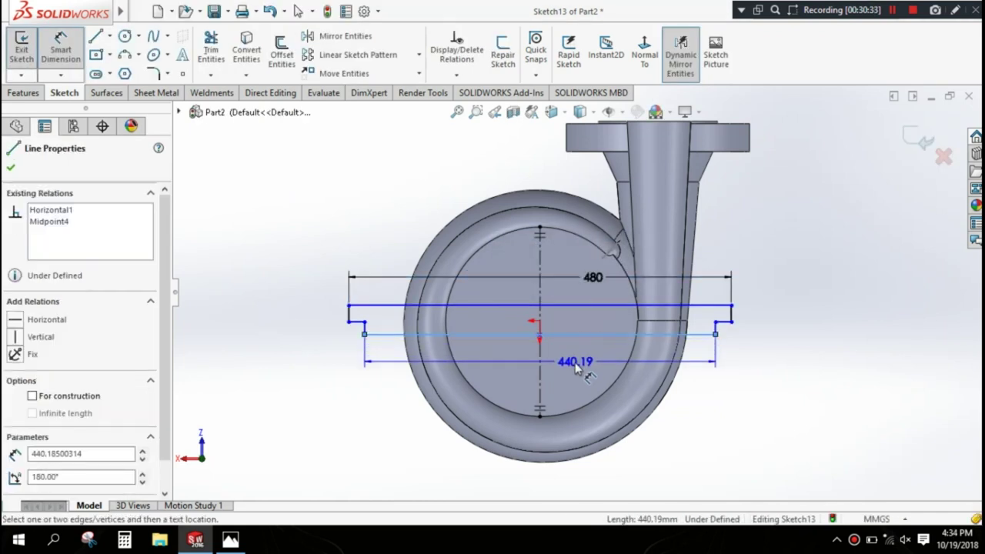
{"action": "left_click", "coordinate": [577, 363]}
{"action": "type", "text": "370"}
{"action": "key", "text": "Return"}
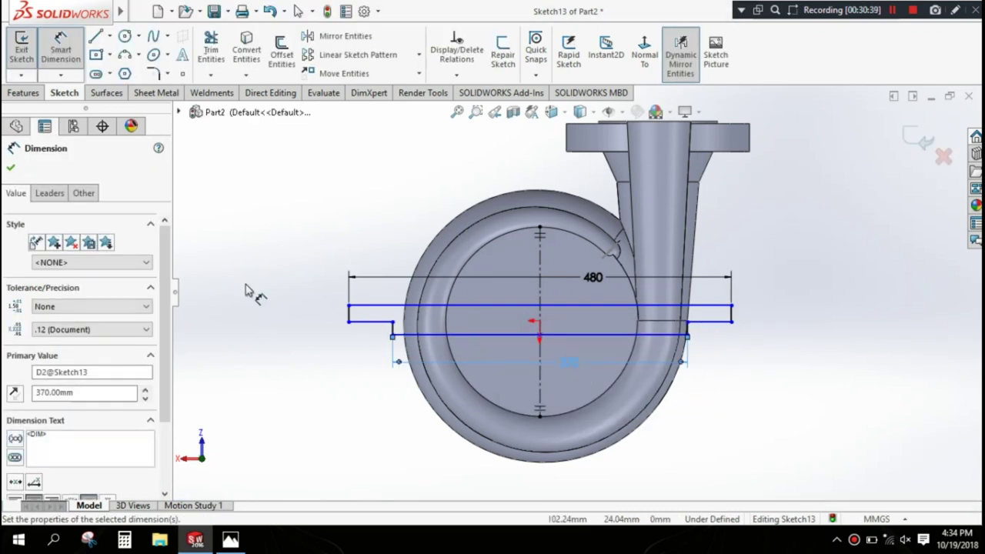
Step: Dimension the step height 28 and the short vertical offset 3 mm
{"action": "left_click", "coordinate": [348, 317]}
{"action": "left_click", "coordinate": [317, 311]}
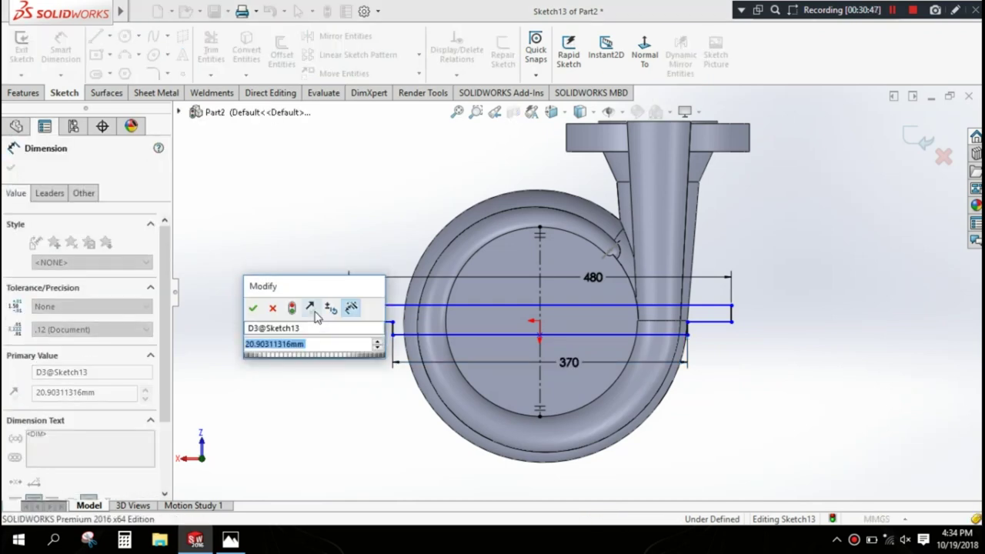
{"action": "type", "text": "28"}
{"action": "key", "text": "Return"}
{"action": "scroll", "coordinate": [396, 327], "scroll_direction": "down", "scroll_amount": 5}
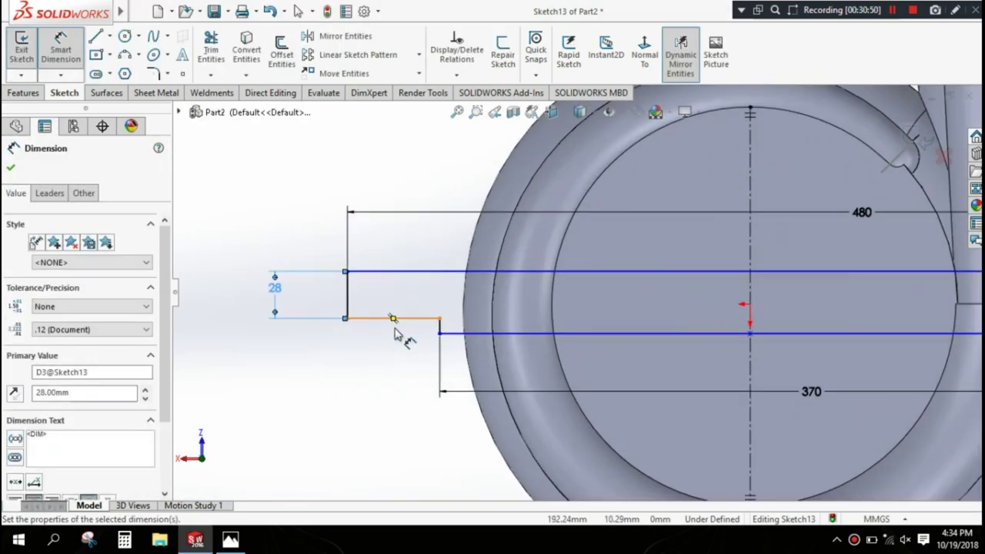
{"action": "left_click", "coordinate": [470, 318]}
{"action": "left_click", "coordinate": [419, 322]}
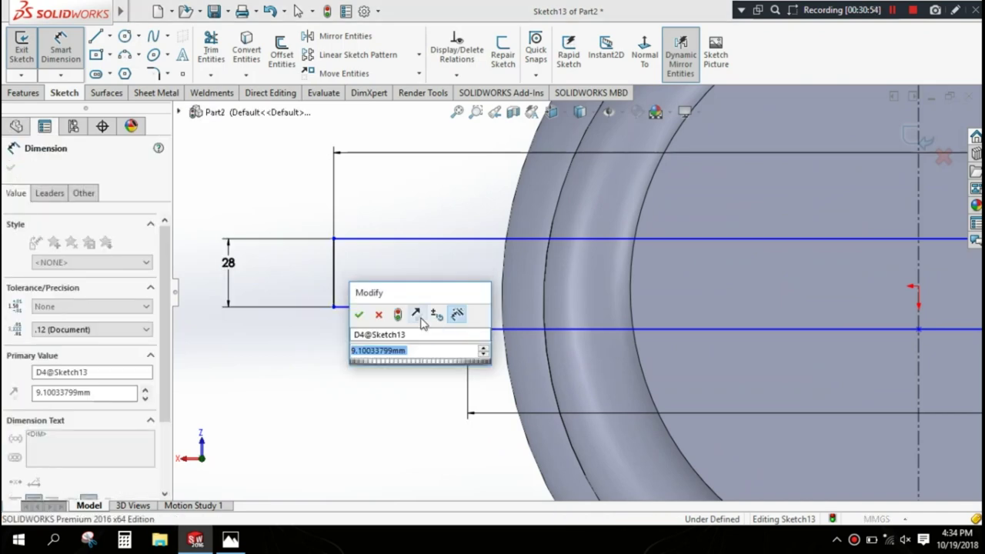
{"action": "type", "text": "3"}
{"action": "key", "text": "Return"}
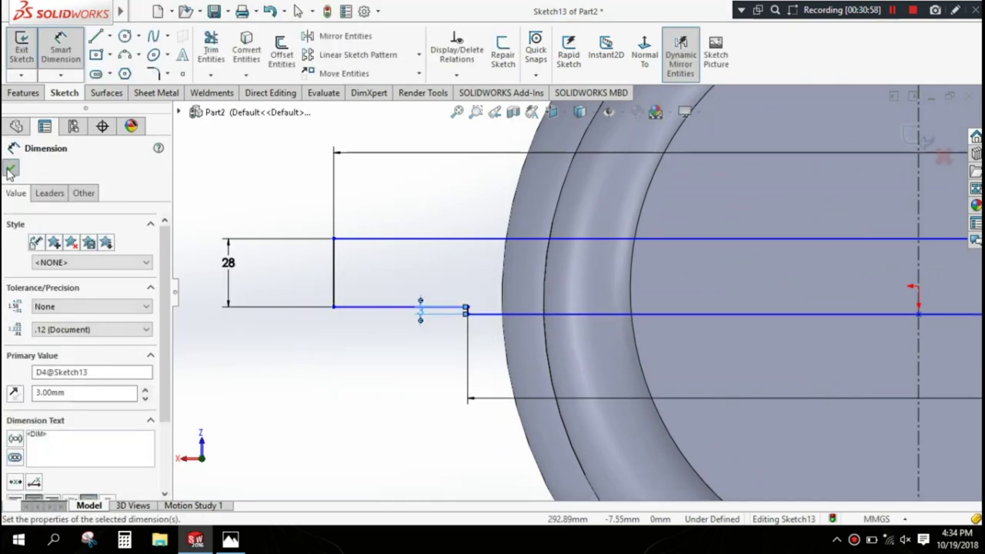
{"action": "left_click", "coordinate": [9, 171]}
{"action": "scroll", "coordinate": [602, 394], "scroll_direction": "up", "scroll_amount": 6}
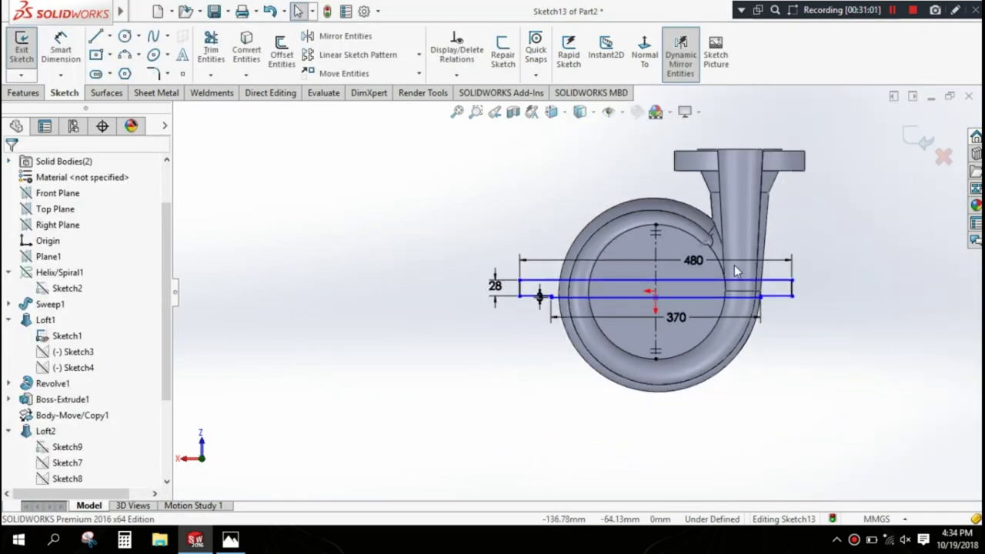
Step: Extrude Sketch13 Mid Plane to a 120 mm depth as Boss-Extrude3
{"action": "key", "text": "ctrl+7"}
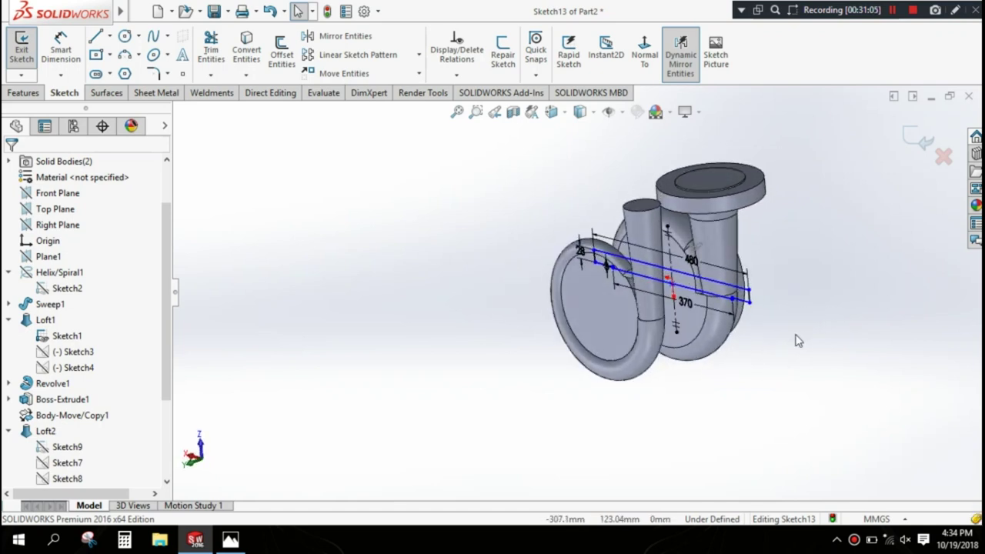
{"action": "left_click", "coordinate": [24, 93]}
{"action": "left_click", "coordinate": [31, 55]}
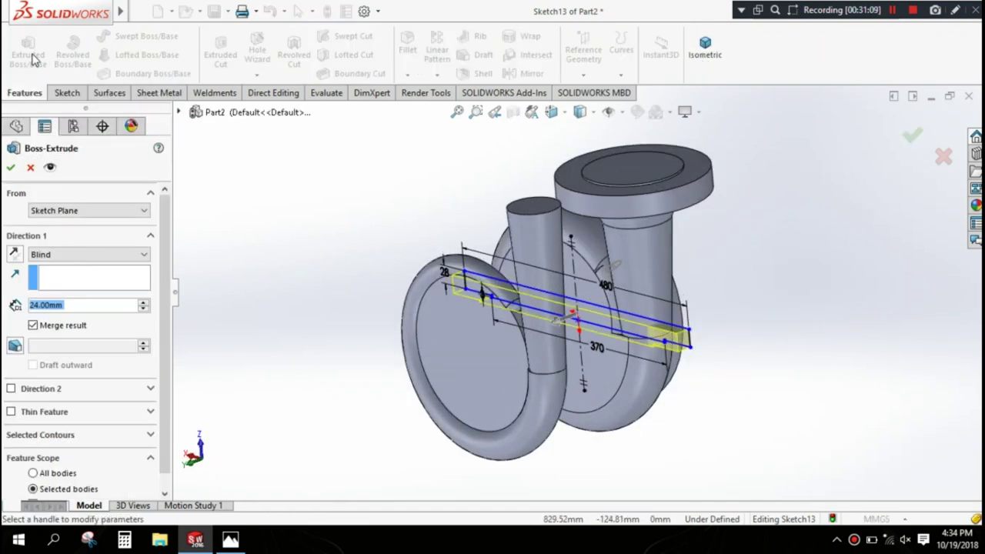
{"action": "left_click", "coordinate": [127, 254]}
{"action": "left_click", "coordinate": [115, 334]}
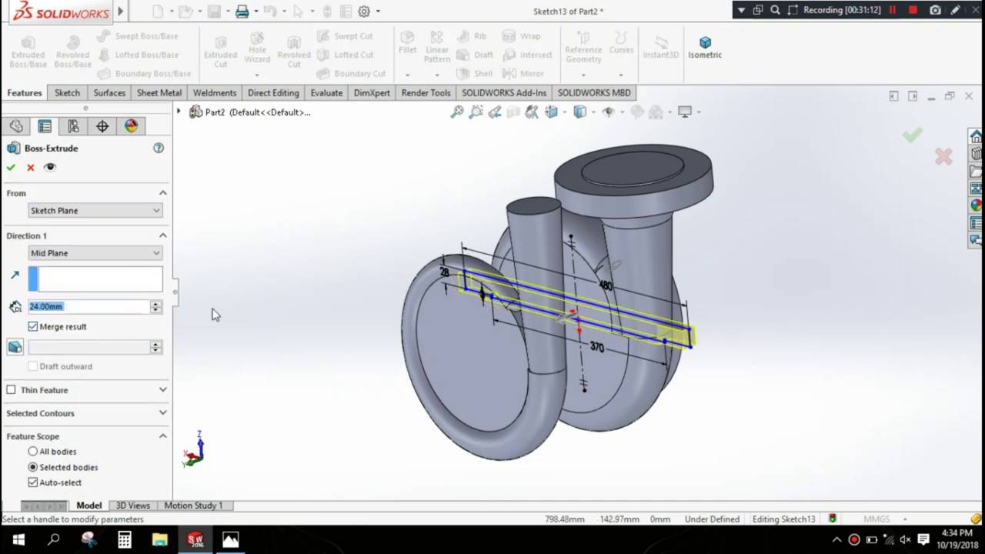
{"action": "type", "text": "120"}
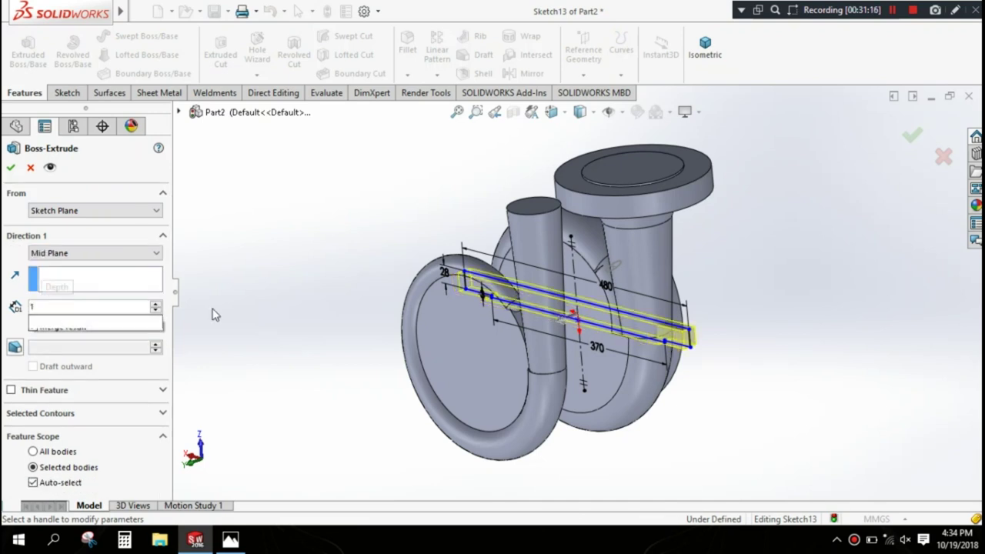
{"action": "key", "text": "Return"}
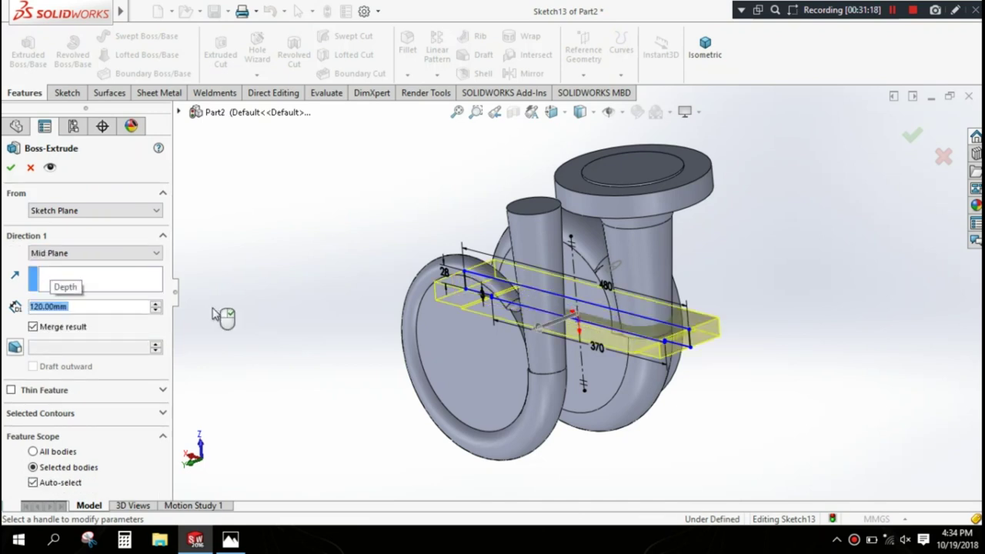
{"action": "mouse_move", "coordinate": [739, 367]}
{"action": "middle_mouse_down"}
{"action": "mouse_move", "coordinate": [723, 402]}
{"action": "mouse_move", "coordinate": [679, 402]}
{"action": "mouse_move", "coordinate": [689, 413]}
{"action": "middle_mouse_up"}
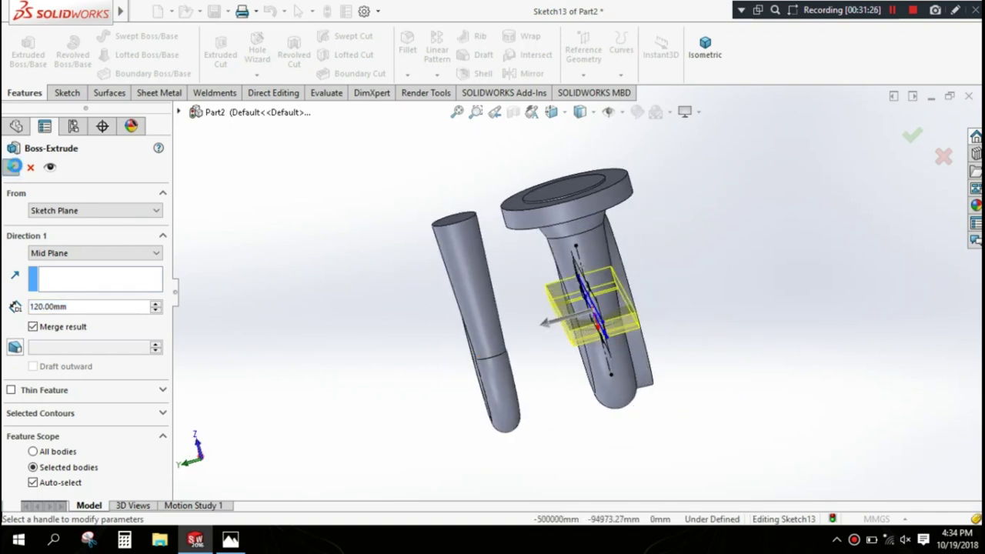
{"action": "left_click", "coordinate": [13, 166]}
{"action": "mouse_move", "coordinate": [315, 254]}
{"action": "middle_mouse_down"}
{"action": "mouse_move", "coordinate": [239, 224]}
{"action": "mouse_move", "coordinate": [686, 323]}
{"action": "mouse_move", "coordinate": [682, 407]}
{"action": "mouse_move", "coordinate": [708, 312]}
{"action": "mouse_move", "coordinate": [490, 271]}
{"action": "mouse_move", "coordinate": [508, 264]}
{"action": "mouse_move", "coordinate": [540, 298]}
{"action": "middle_mouse_up"}
Step: Move the Revolve3 pipe body −200 mm in Y with Move/Copy Bodies
{"action": "scroll", "coordinate": [596, 300], "scroll_direction": "down", "scroll_amount": 3}
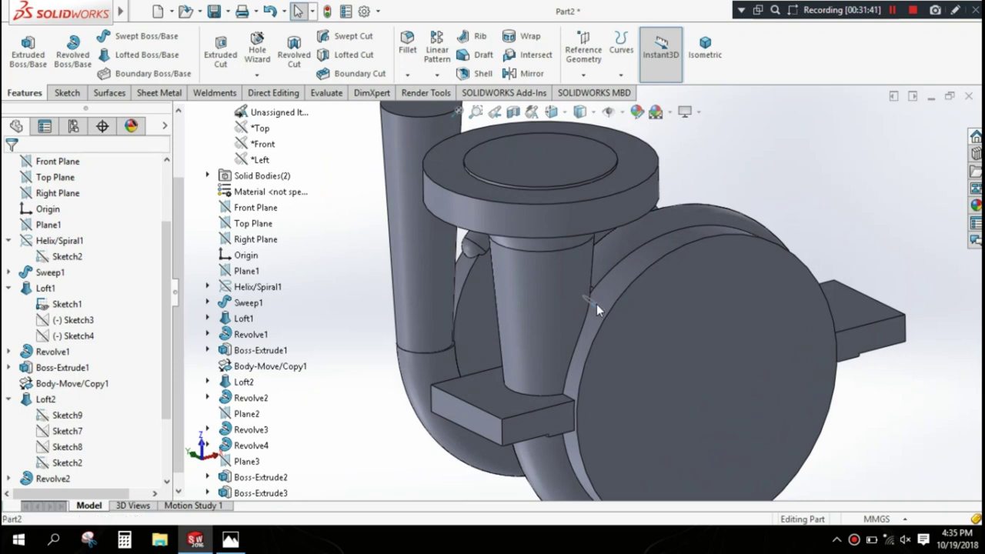
{"action": "left_click", "coordinate": [596, 307]}
{"action": "scroll", "coordinate": [673, 302], "scroll_direction": "up", "scroll_amount": 3}
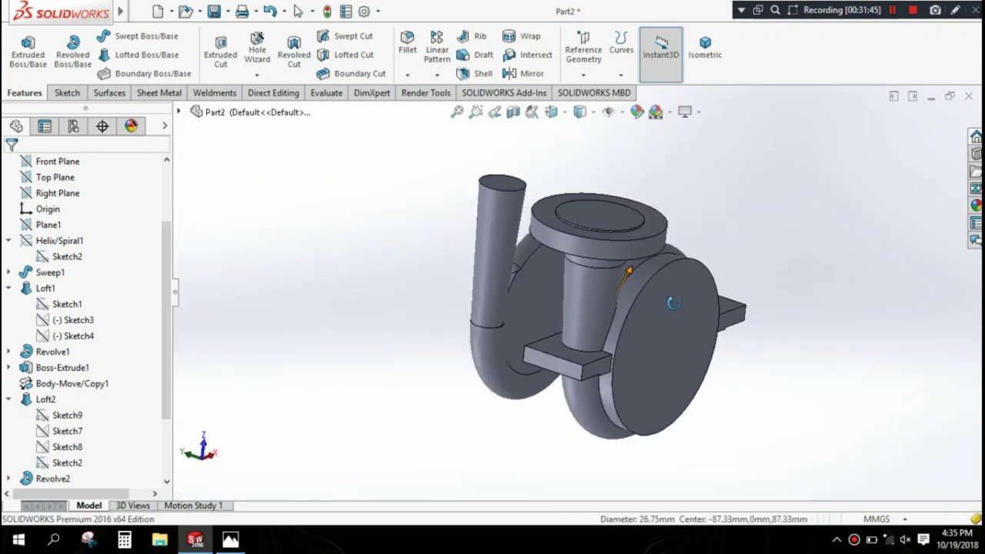
{"action": "scroll", "coordinate": [476, 284], "scroll_direction": "down", "scroll_amount": 3}
{"action": "left_click", "coordinate": [264, 92]}
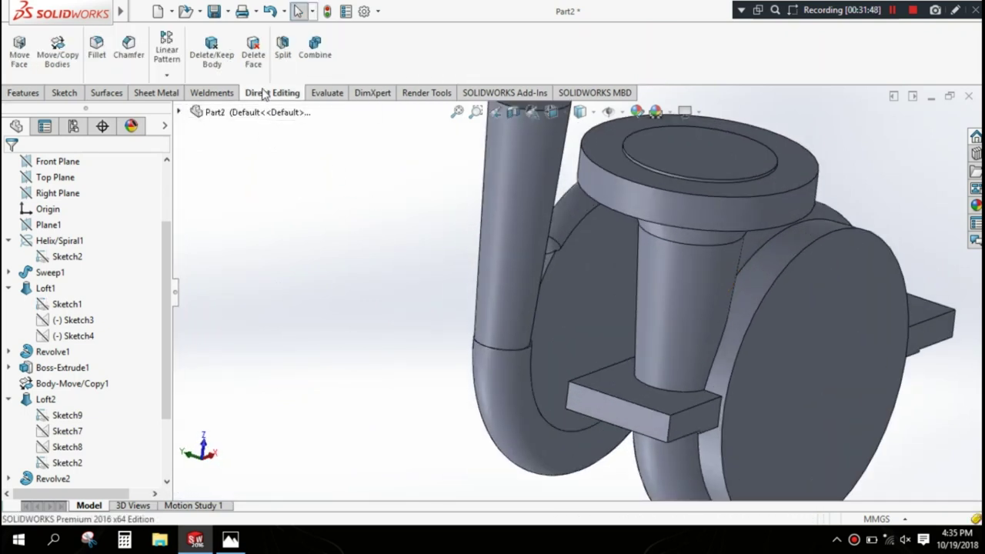
{"action": "left_click", "coordinate": [57, 50]}
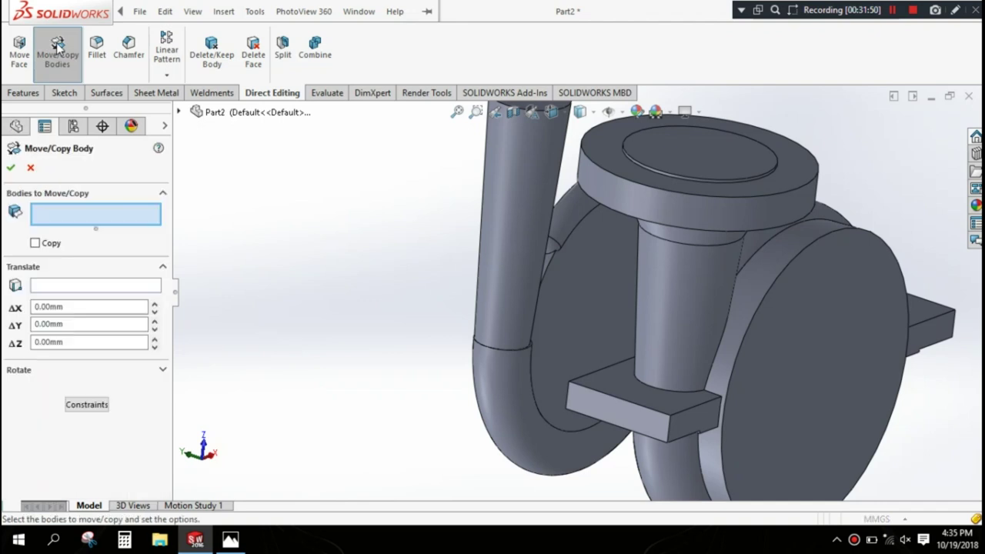
{"action": "left_click", "coordinate": [583, 302]}
{"action": "left_click", "coordinate": [73, 326]}
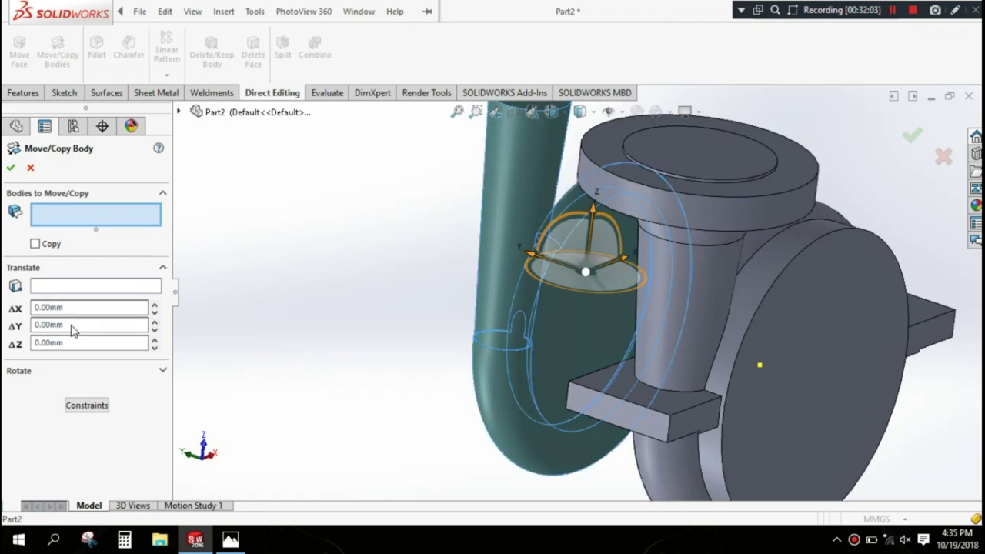
{"action": "left_click", "coordinate": [77, 323]}
{"action": "type", "text": "-200"}
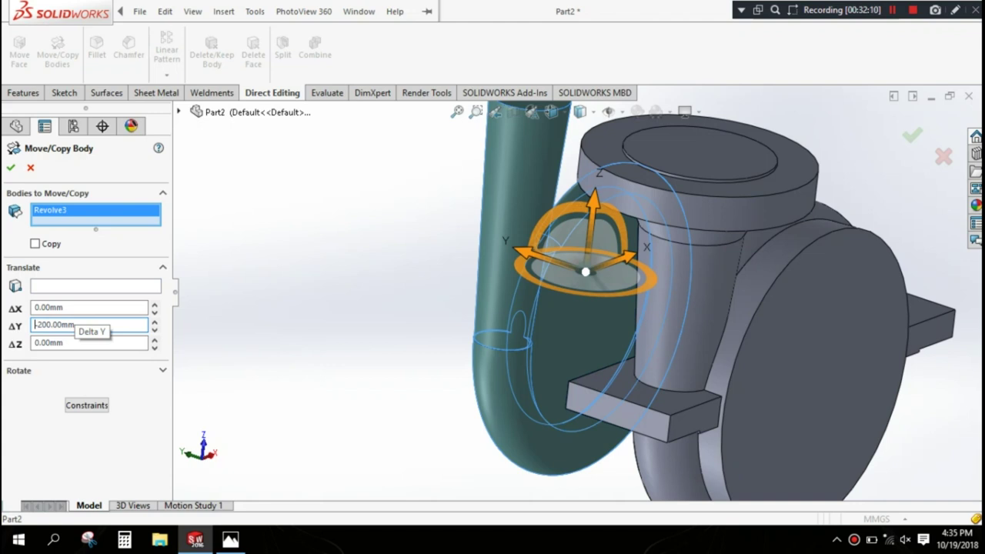
{"action": "left_click", "coordinate": [10, 167]}
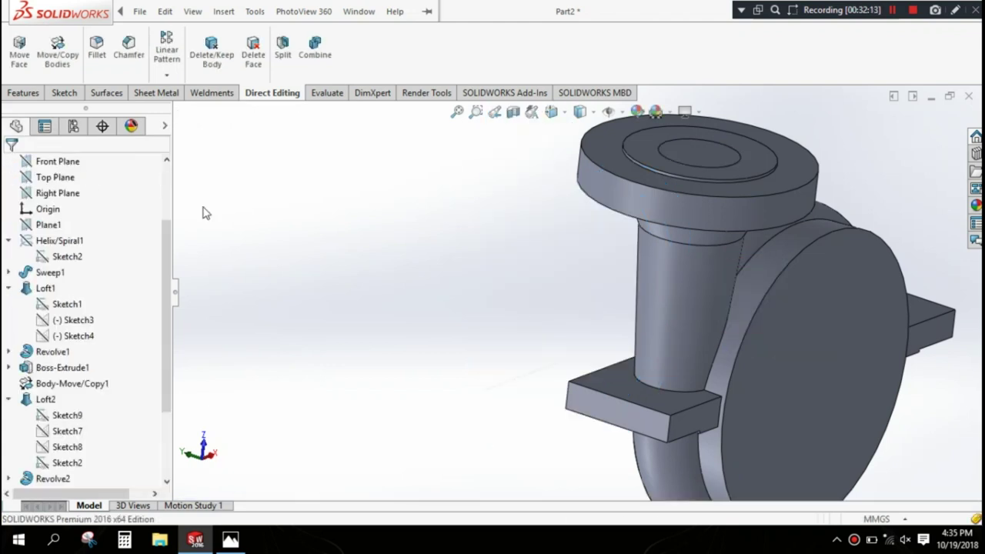
{"action": "scroll", "coordinate": [374, 297], "scroll_direction": "up", "scroll_amount": 5}
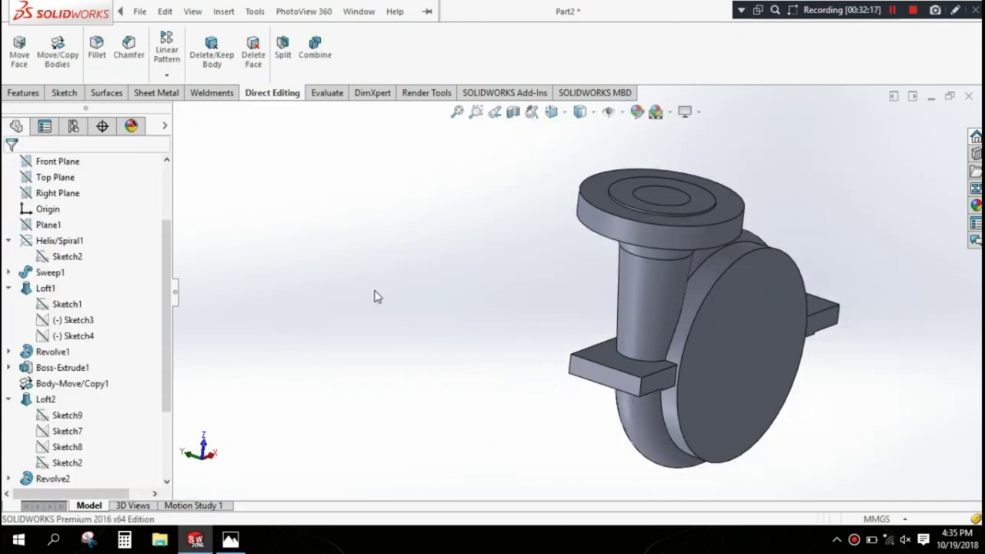
{"action": "key", "text": "f"}
{"action": "scroll", "coordinate": [692, 292], "scroll_direction": "up", "scroll_amount": 2}
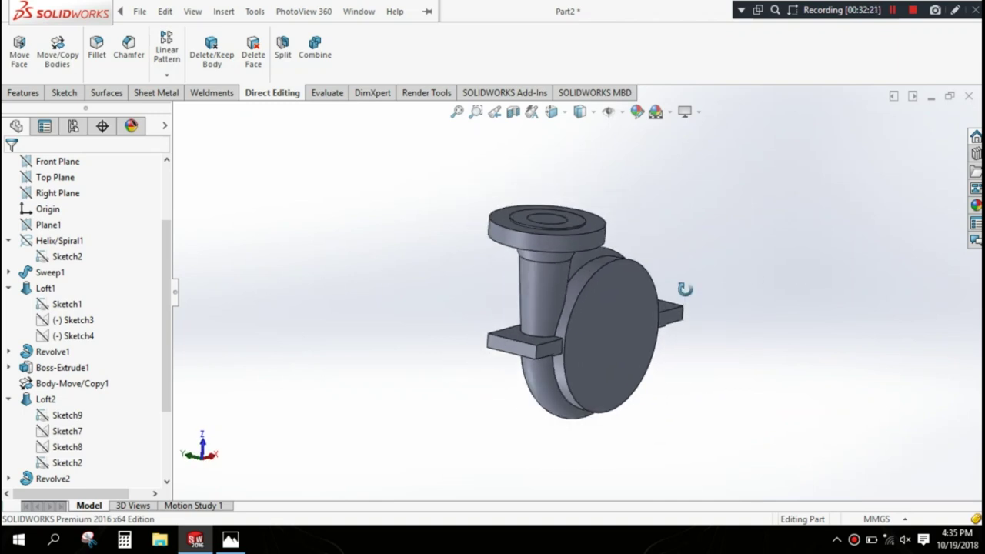
{"action": "scroll", "coordinate": [654, 304], "scroll_direction": "down", "scroll_amount": 1}
{"action": "scroll", "coordinate": [648, 320], "scroll_direction": "down", "scroll_amount": 1}
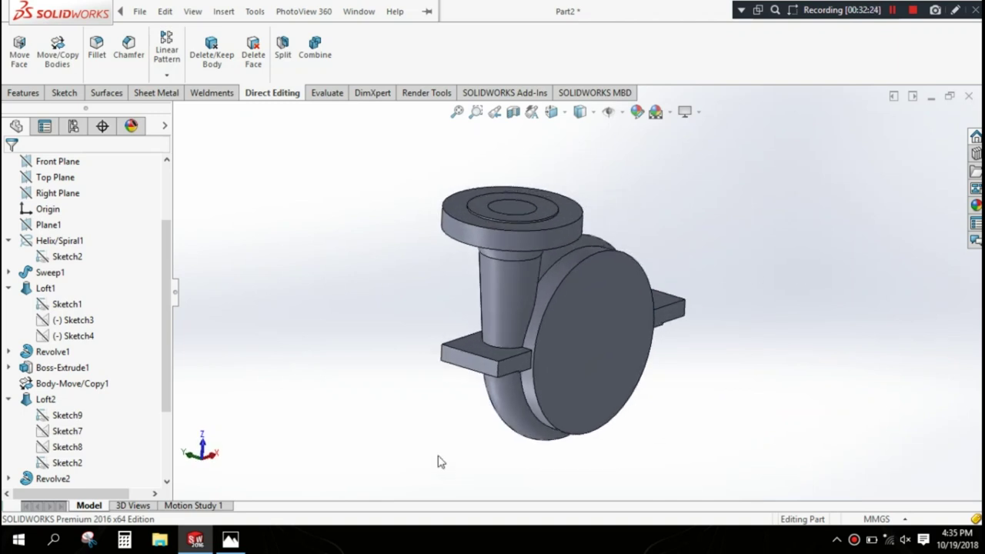
Step: Combine with Subtract: Boss-Extrude3 as main body, Body-Move/Copy2 as the body removed
{"action": "left_click", "coordinate": [311, 50]}
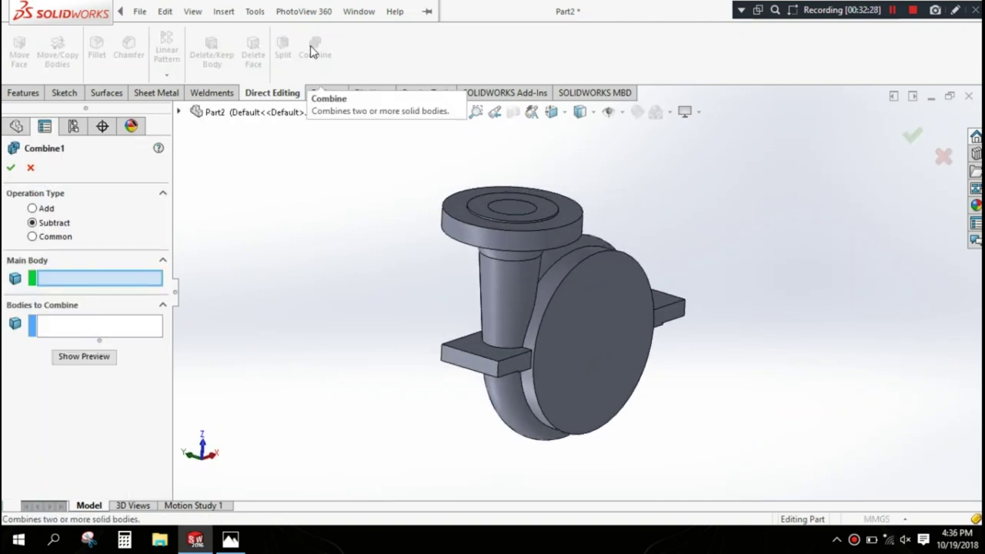
{"action": "left_click", "coordinate": [179, 112]}
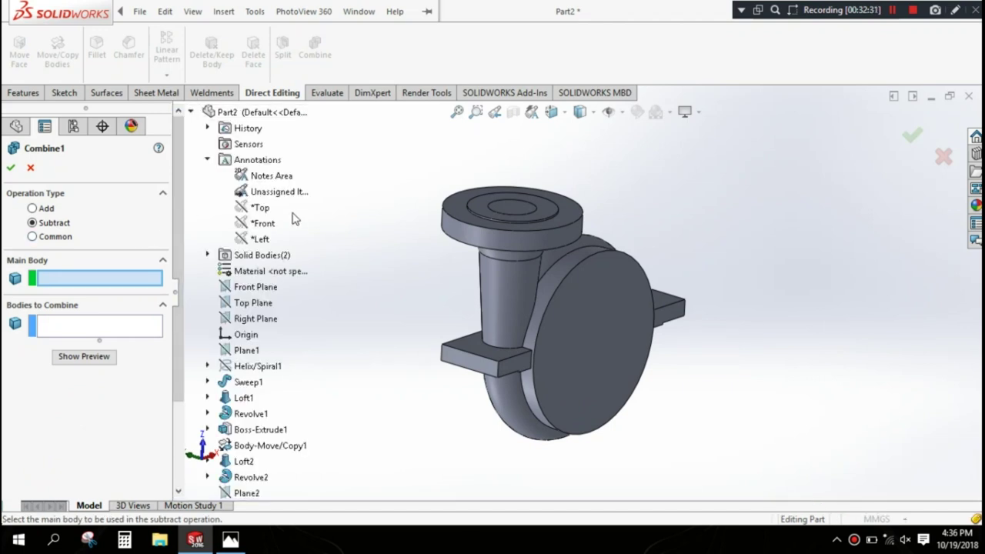
{"action": "left_click", "coordinate": [208, 255]}
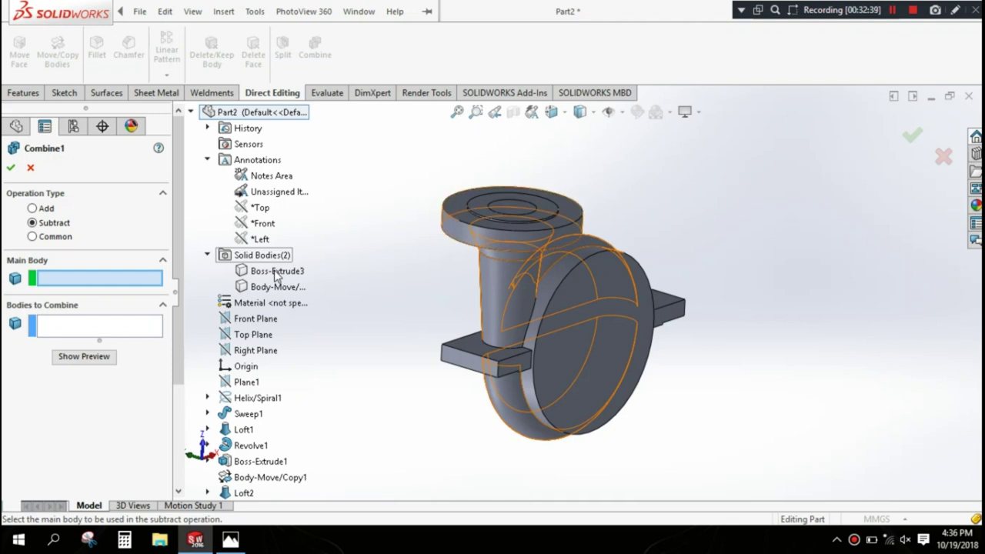
{"action": "left_click", "coordinate": [274, 272]}
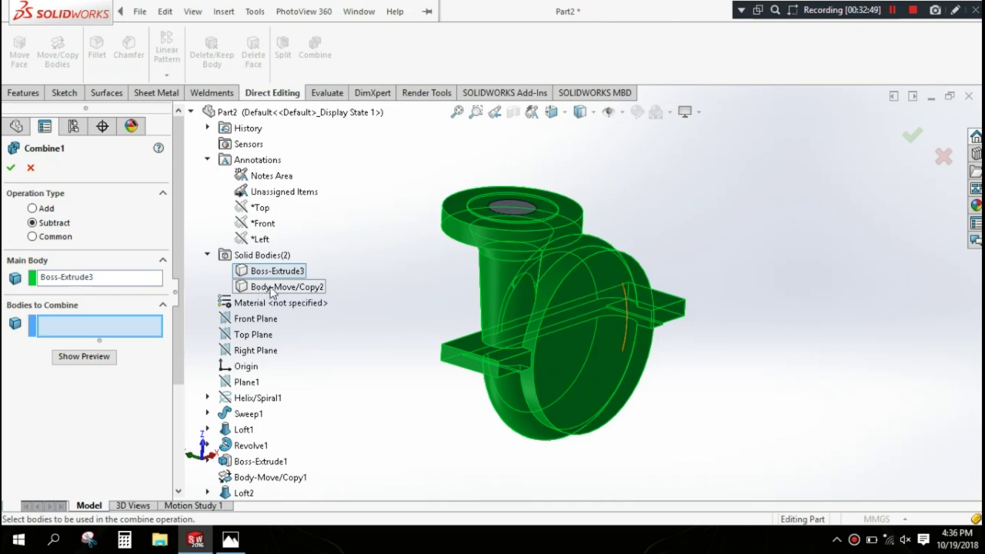
{"action": "left_click", "coordinate": [296, 288]}
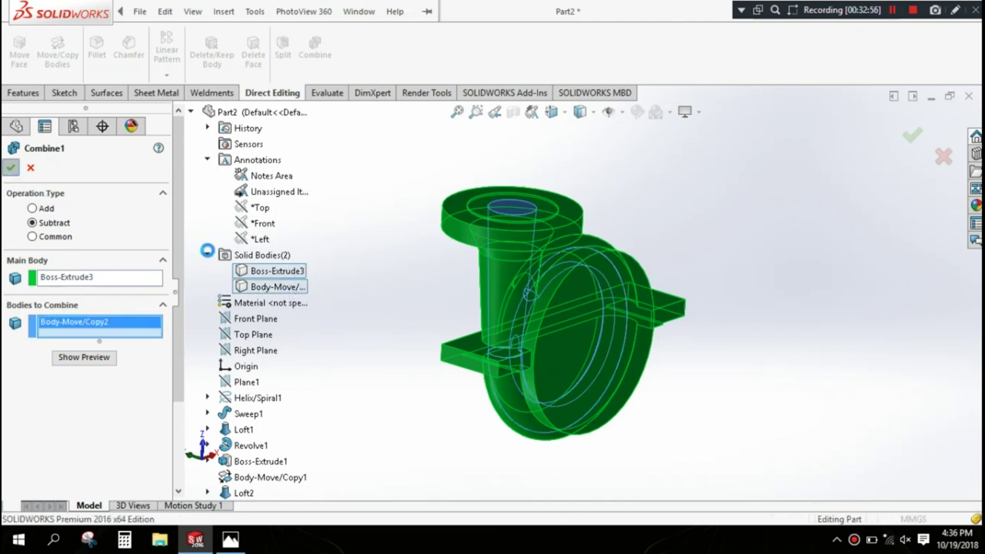
{"action": "left_click", "coordinate": [911, 135]}
{"action": "middle_click_drag", "start_coordinate": [738, 396], "coordinate": [730, 395], "text": "ctrl"}
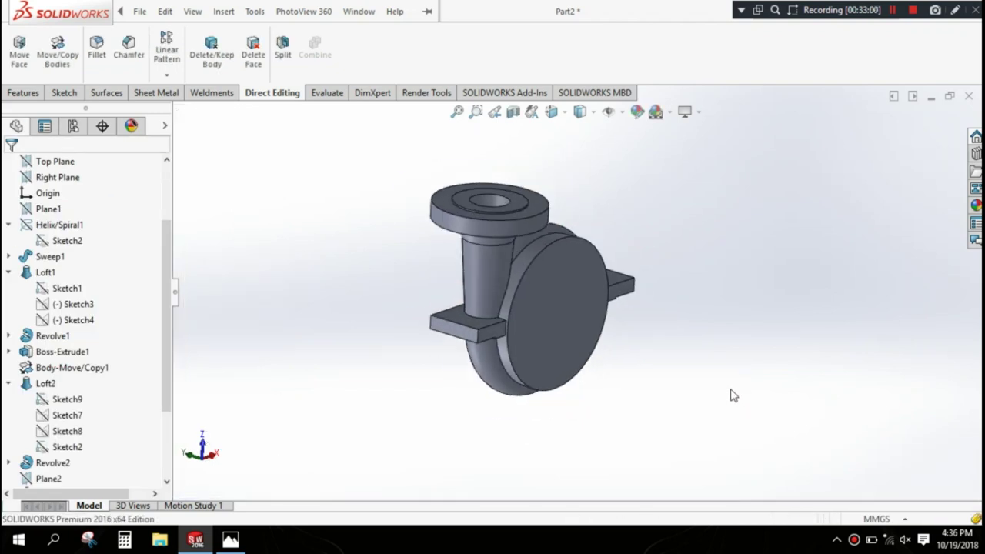
Step: Apply a section view cut along the Top Plane
{"action": "left_click", "coordinate": [64, 166]}
{"action": "left_click", "coordinate": [513, 113]}
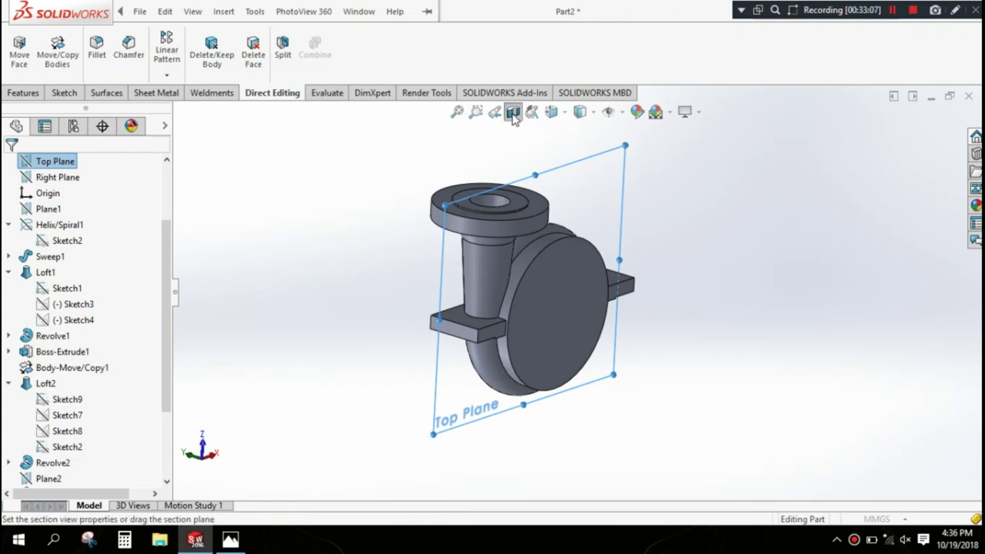
{"action": "left_click", "coordinate": [11, 165]}
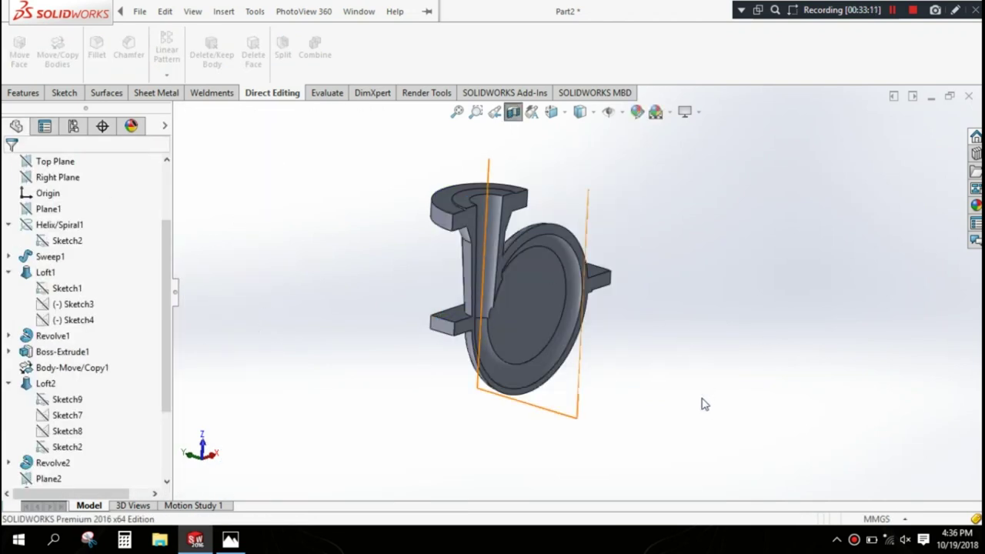
{"action": "mouse_move", "coordinate": [702, 403]}
{"action": "middle_mouse_down"}
{"action": "mouse_move", "coordinate": [676, 376]}
{"action": "mouse_move", "coordinate": [688, 382]}
{"action": "middle_mouse_up"}
{"action": "middle_click_drag", "start_coordinate": [707, 317], "coordinate": [710, 361]}
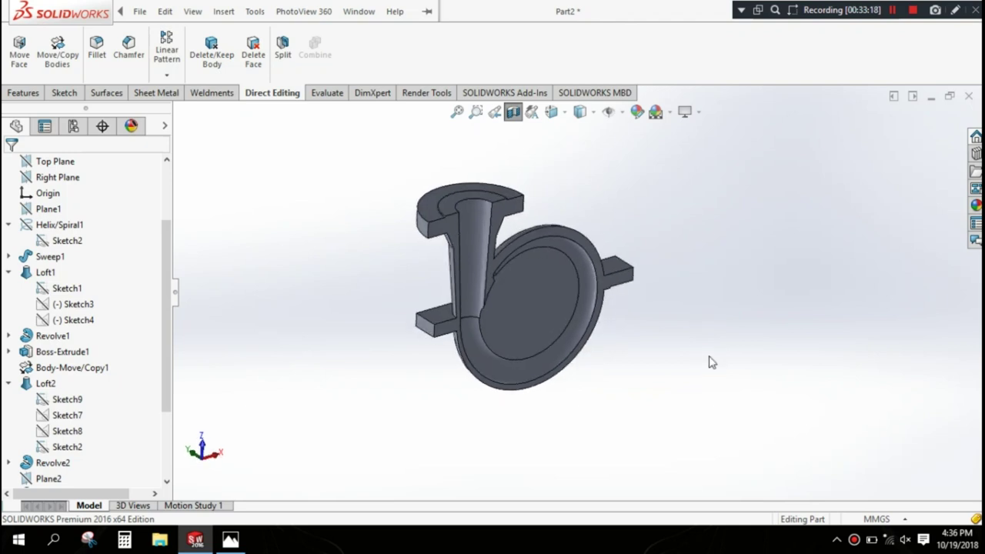
{"action": "scroll", "coordinate": [82, 216], "scroll_direction": "up", "scroll_amount": 1}
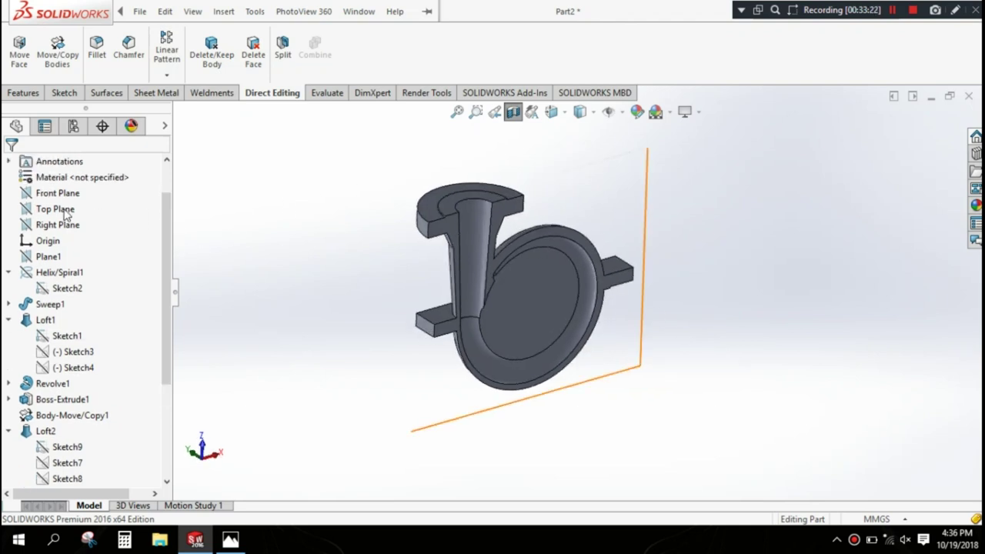
Step: Open a sketch on the Top Plane in Normal To view, then exit it empty
{"action": "left_click", "coordinate": [65, 214]}
{"action": "left_click", "coordinate": [82, 190]}
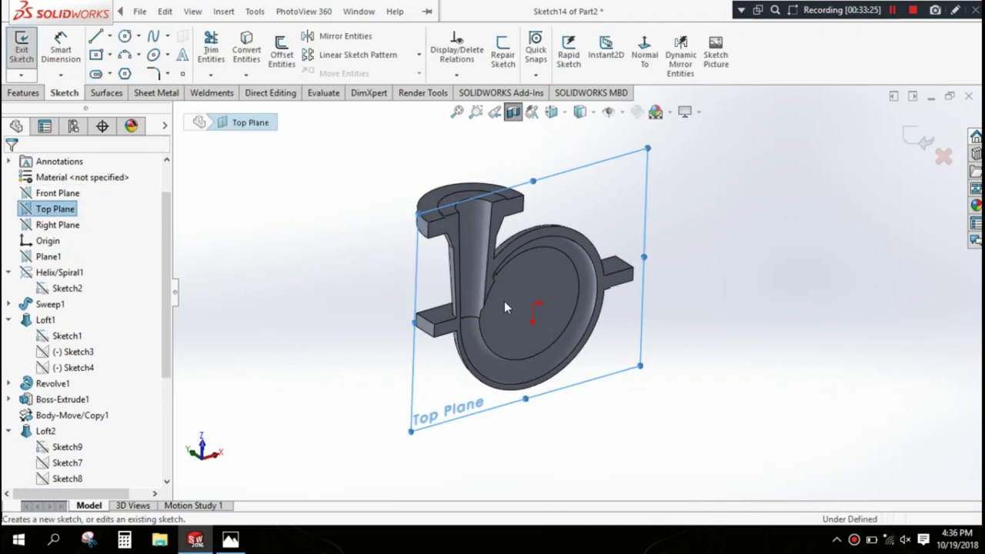
{"action": "key", "text": "space"}
{"action": "left_click", "coordinate": [578, 264]}
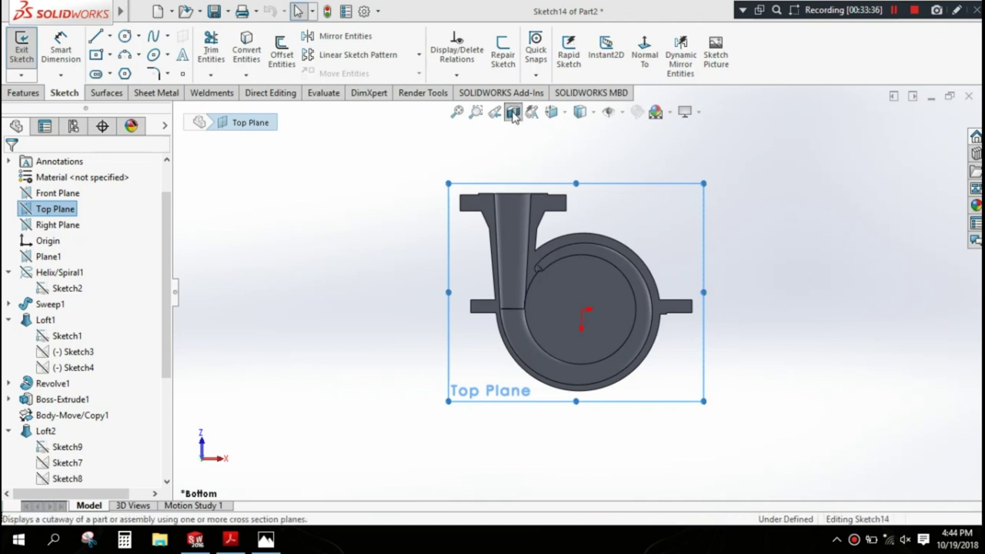
{"action": "left_click", "coordinate": [793, 279]}
{"action": "middle_click_drag", "start_coordinate": [793, 279], "coordinate": [758, 266]}
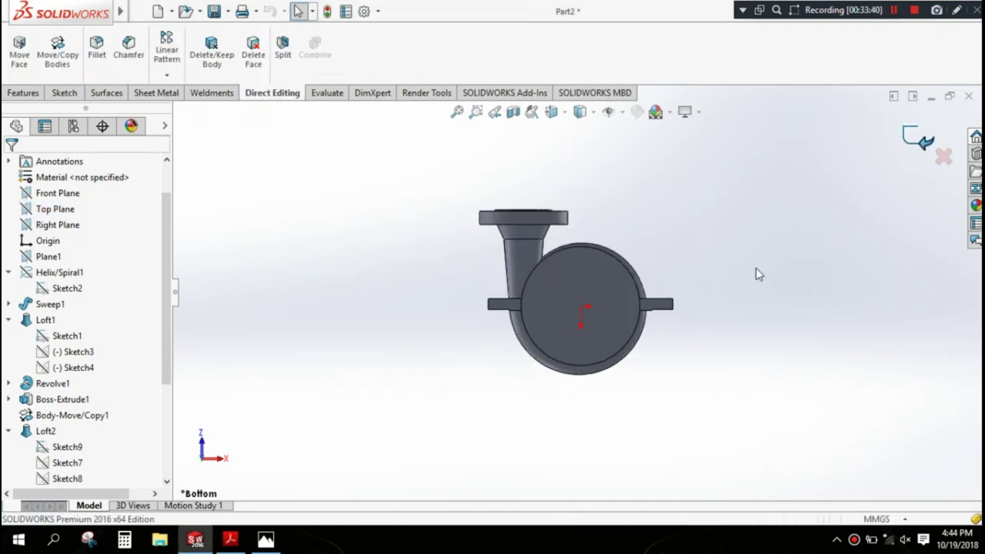
Step: Section the part along the Right Plane with the side flipped, then sketch on the Right Plane
{"action": "left_click", "coordinate": [74, 225]}
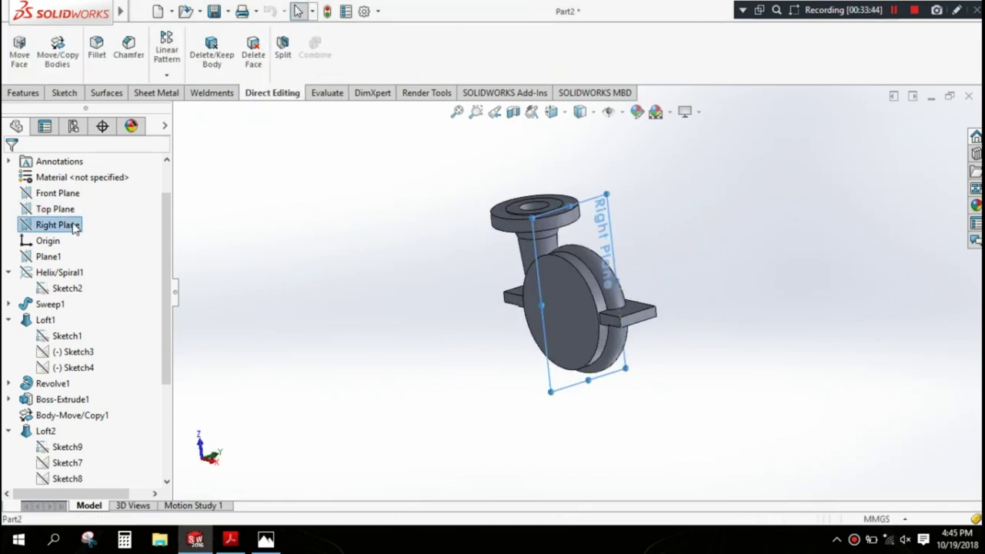
{"action": "left_click", "coordinate": [513, 112]}
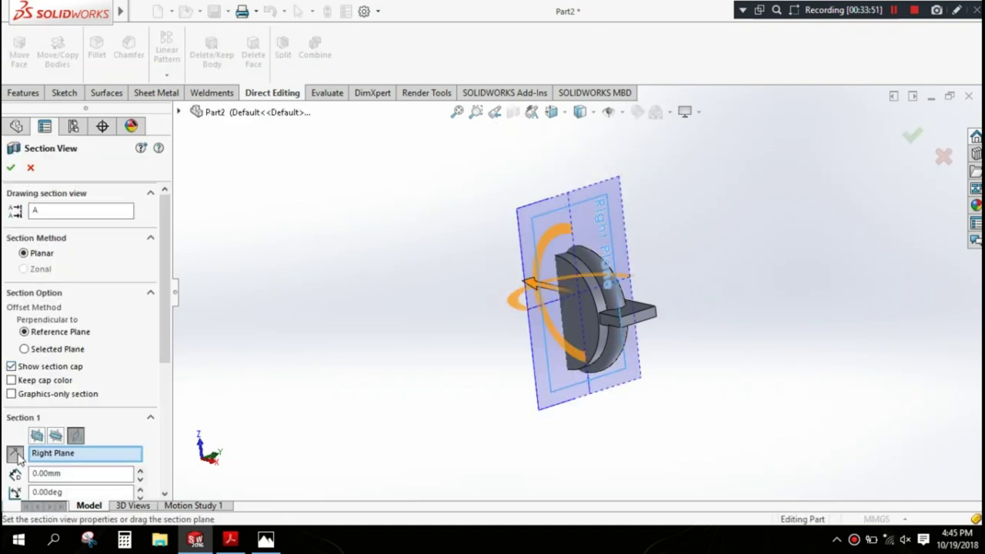
{"action": "left_click", "coordinate": [16, 455]}
{"action": "left_click", "coordinate": [11, 168]}
{"action": "mouse_move", "coordinate": [680, 306]}
{"action": "middle_mouse_down"}
{"action": "mouse_move", "coordinate": [666, 321]}
{"action": "mouse_move", "coordinate": [618, 279]}
{"action": "mouse_move", "coordinate": [620, 311]}
{"action": "middle_mouse_up"}
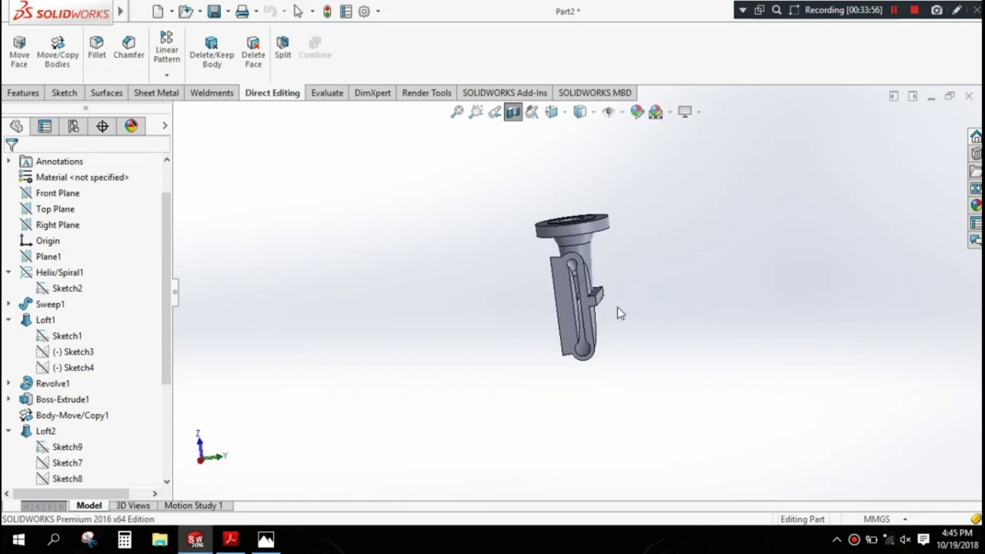
{"action": "left_click", "coordinate": [78, 228]}
{"action": "left_click", "coordinate": [80, 205]}
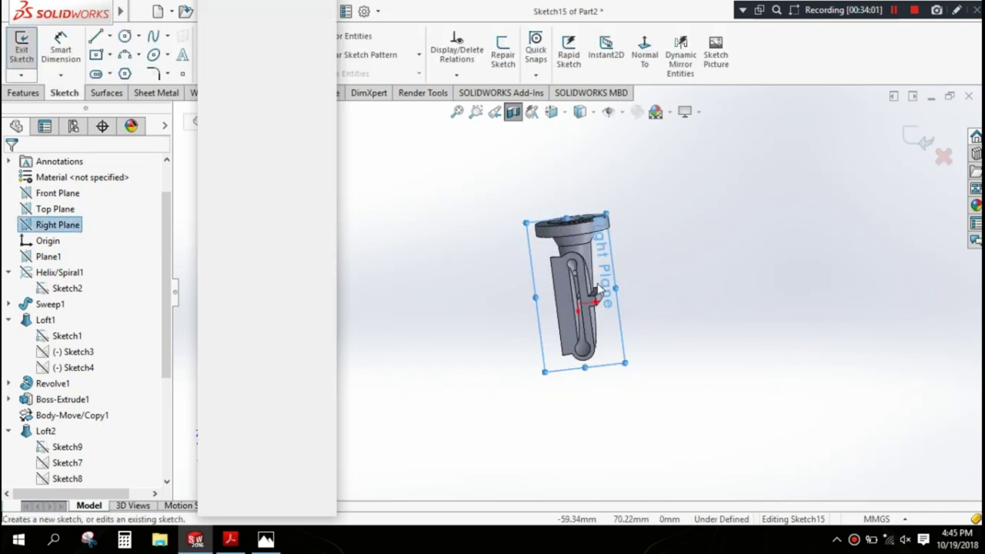
Step: Begin the Right Plane profile: horizontal line from the origin, vertical edge, diagonal and horizontal segments
{"action": "left_click", "coordinate": [595, 283]}
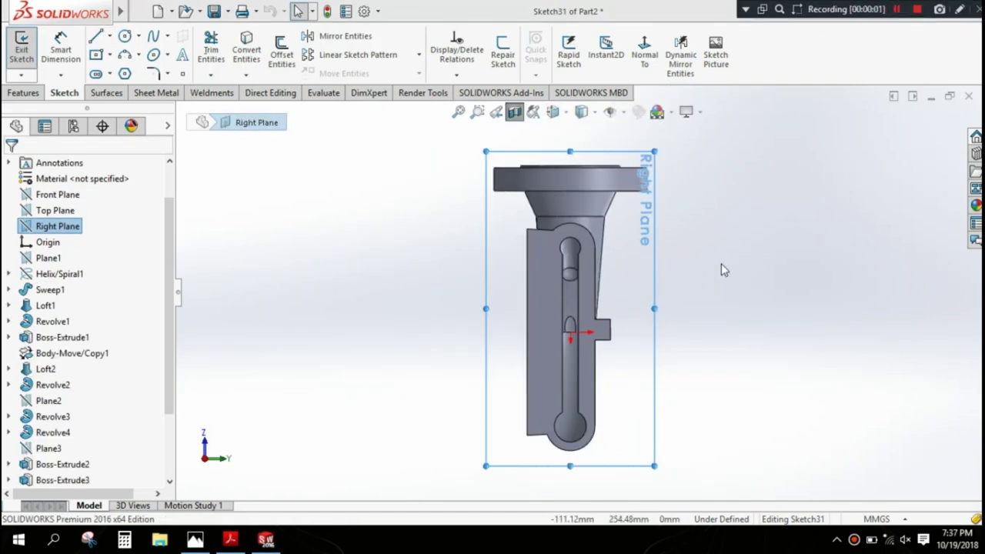
{"action": "scroll", "coordinate": [600, 323], "scroll_direction": "down", "scroll_amount": 5}
{"action": "left_click", "coordinate": [95, 36]}
{"action": "scroll", "coordinate": [554, 342], "scroll_direction": "down", "scroll_amount": 2}
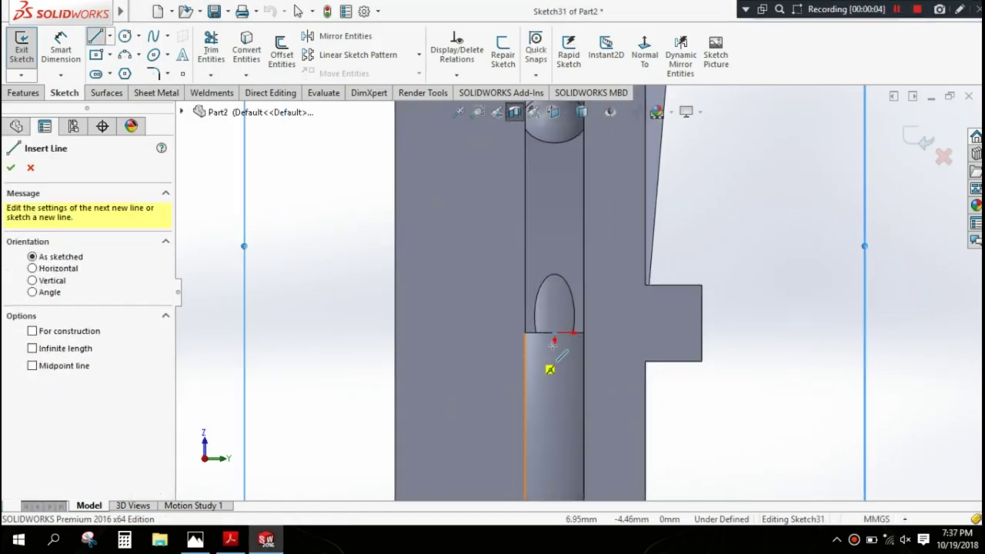
{"action": "left_click_drag", "start_coordinate": [554, 333], "coordinate": [573, 333]}
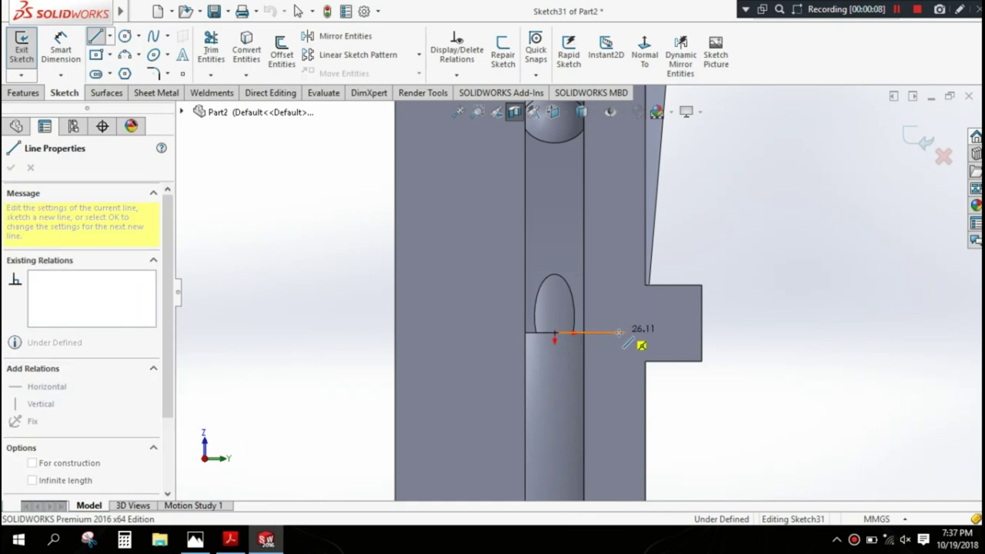
{"action": "left_click", "coordinate": [620, 332]}
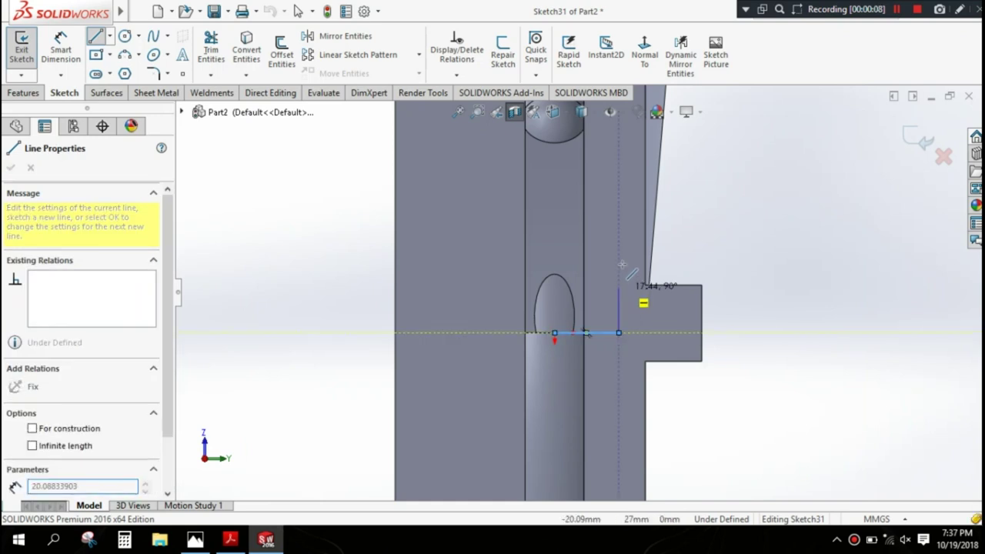
{"action": "left_click", "coordinate": [619, 137]}
{"action": "scroll", "coordinate": [675, 148], "scroll_direction": "up", "scroll_amount": 1}
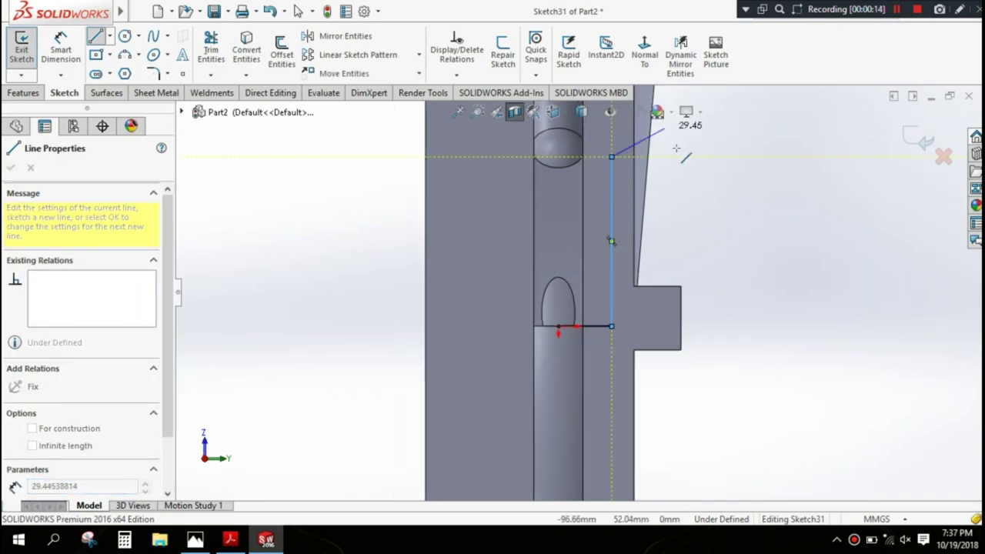
{"action": "left_click", "coordinate": [677, 189]}
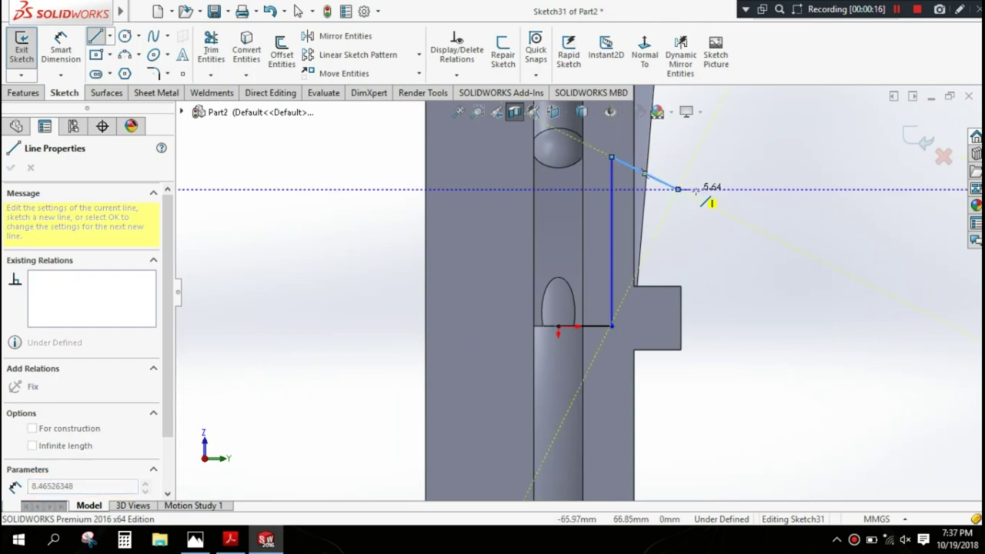
{"action": "left_click", "coordinate": [755, 189]}
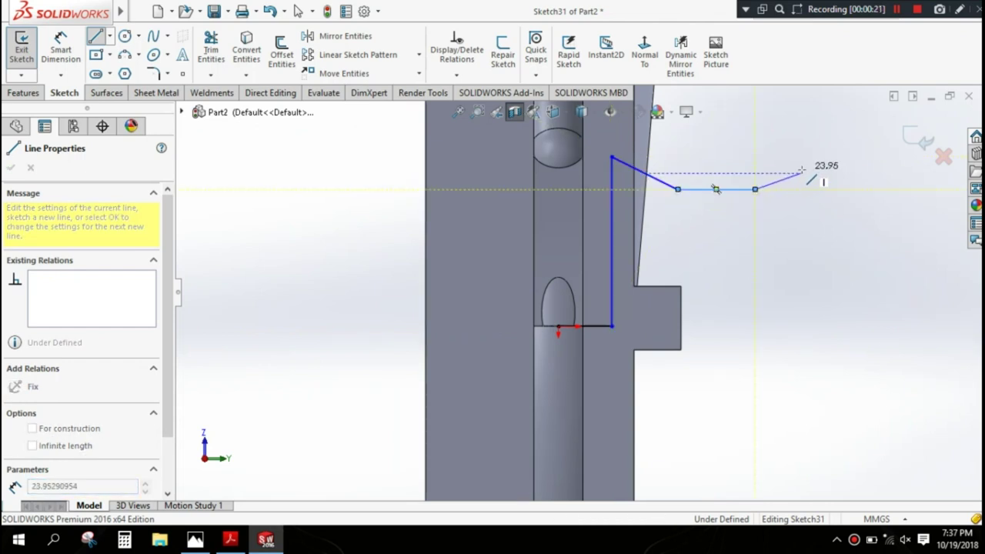
Step: Finish the outline with a rise, short top steps, long right edge and closing bottom line
{"action": "left_click", "coordinate": [802, 173]}
{"action": "left_click", "coordinate": [801, 126]}
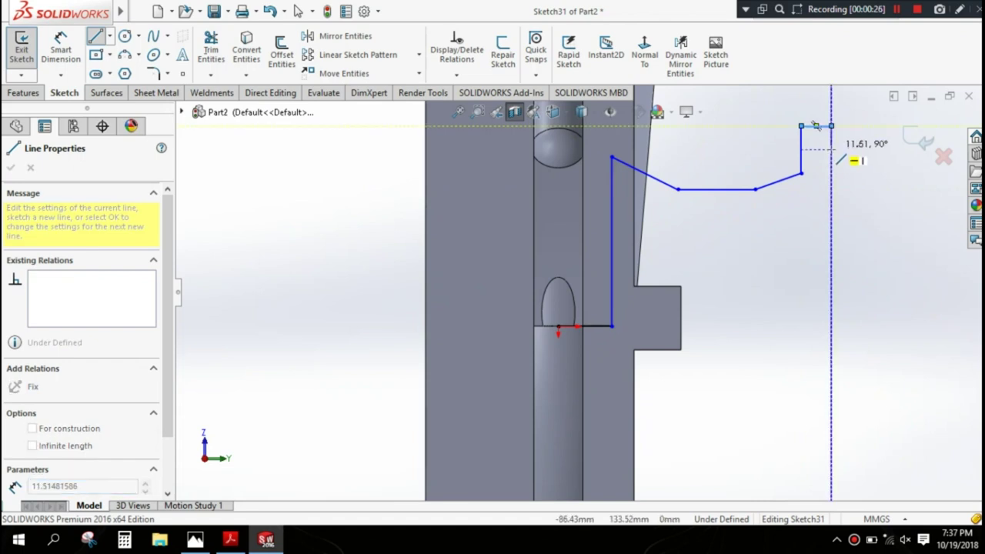
{"action": "left_click", "coordinate": [830, 125]}
{"action": "left_click", "coordinate": [831, 149]}
{"action": "left_click", "coordinate": [846, 148]}
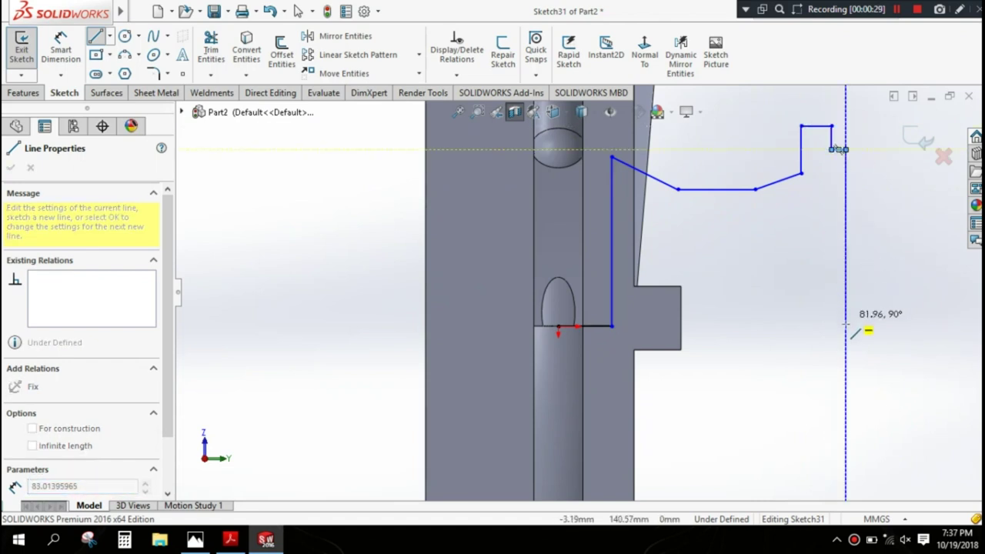
{"action": "left_click", "coordinate": [845, 325]}
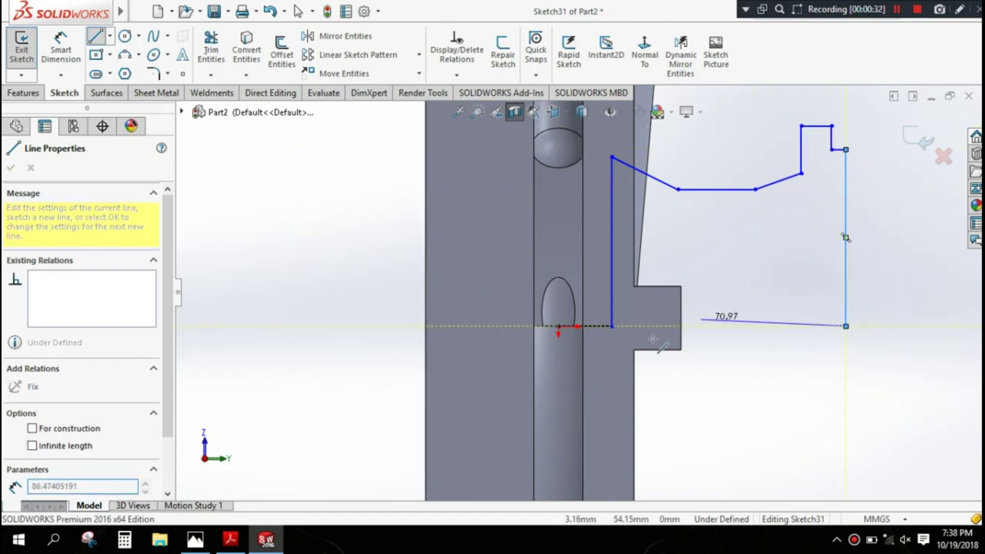
{"action": "left_click", "coordinate": [611, 326]}
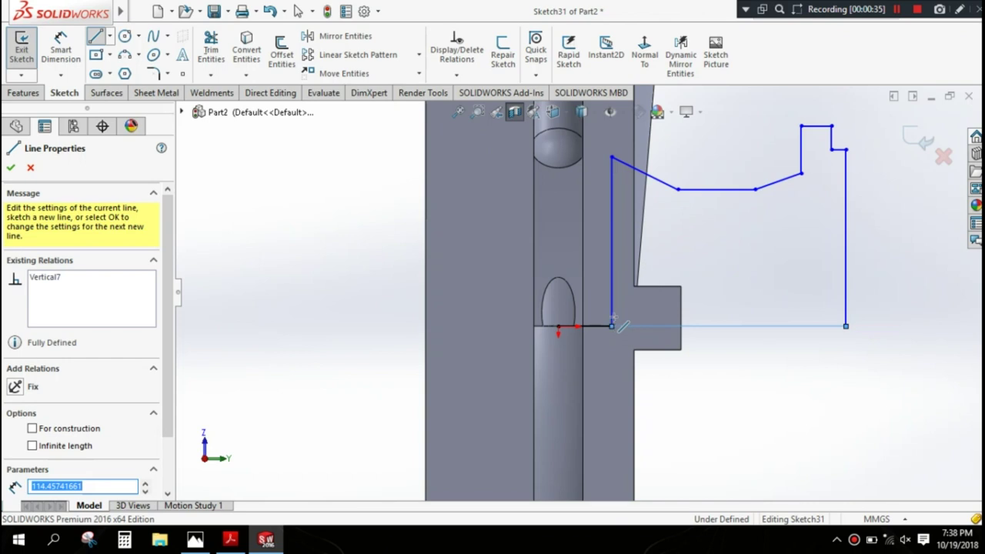
{"action": "key", "text": "Escape"}
{"action": "left_click", "coordinate": [722, 325]}
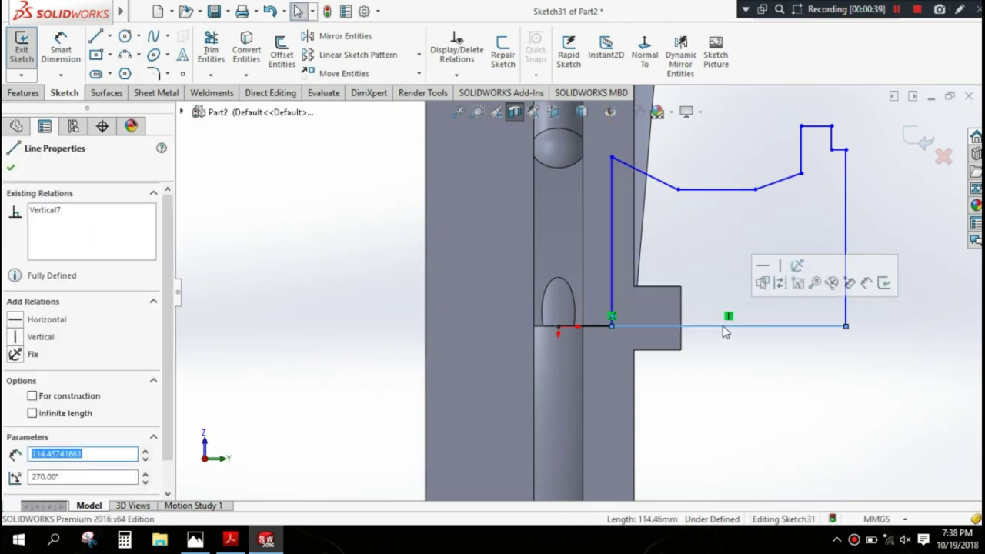
Step: Delete the short stub line at the origin
{"action": "left_click", "coordinate": [612, 268]}
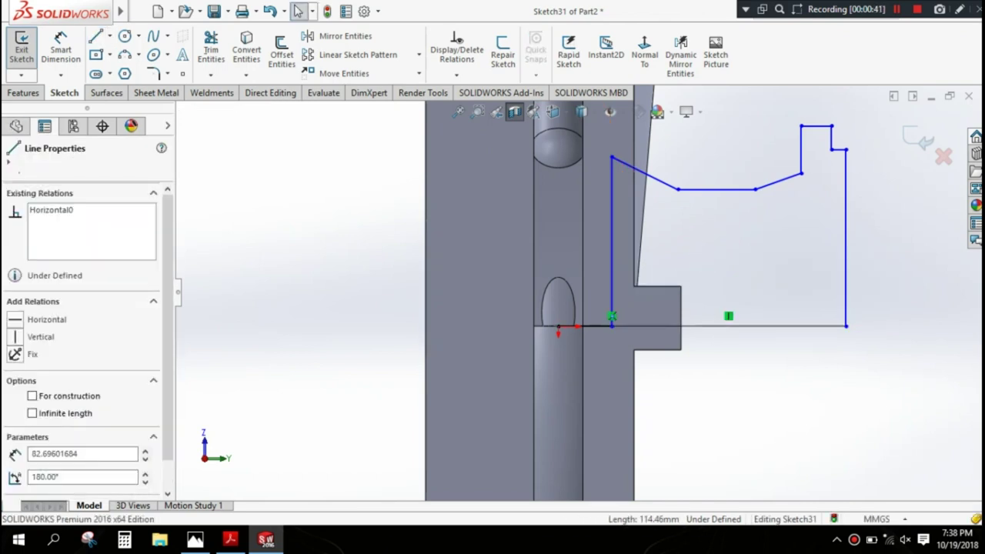
{"action": "left_click", "coordinate": [600, 329]}
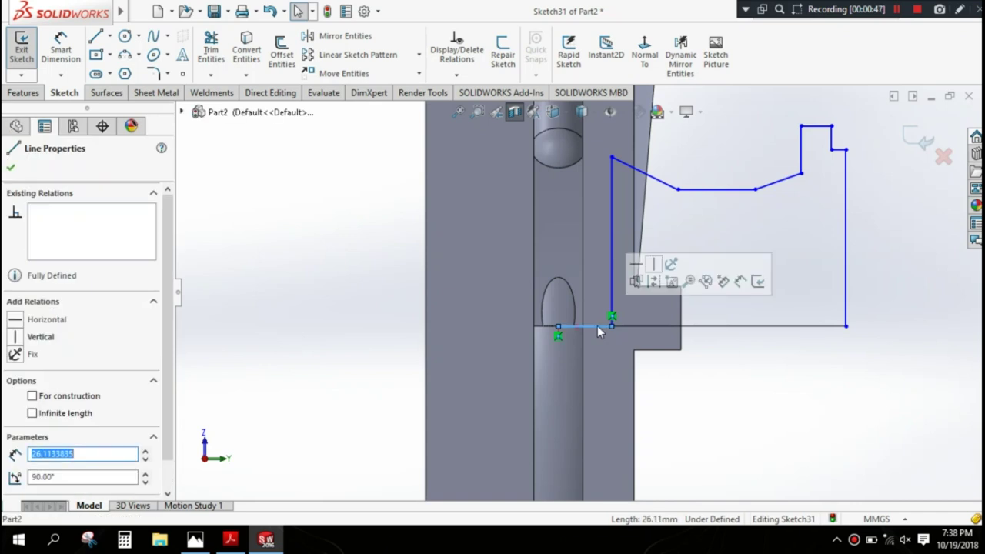
{"action": "key", "text": "Delete"}
{"action": "scroll", "coordinate": [573, 296], "scroll_direction": "up", "scroll_amount": 2}
Step: Dimension the left vertical line as 184/2 (92 mm) and the middle-to-bottom gap as 132/2 (66 mm)
{"action": "left_click", "coordinate": [70, 51]}
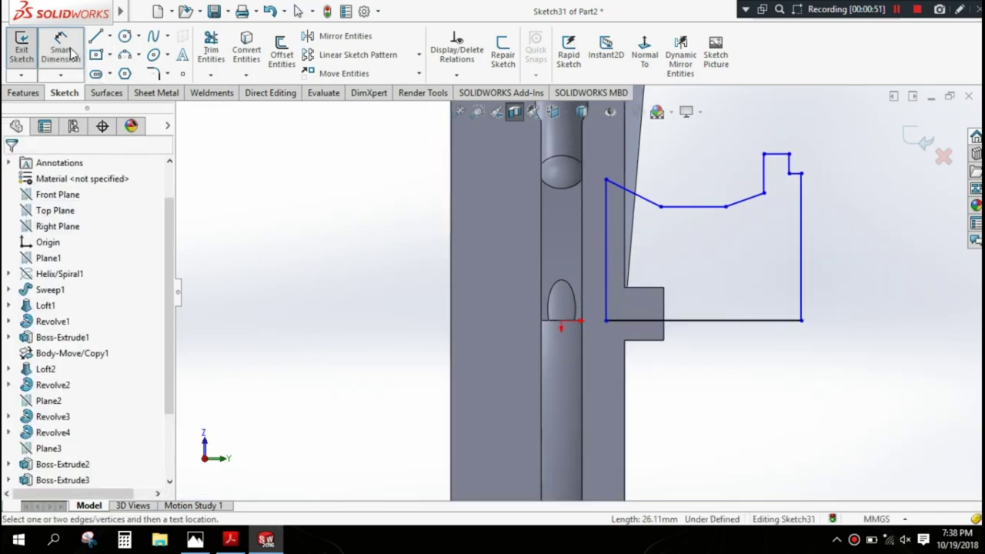
{"action": "left_click", "coordinate": [70, 50]}
{"action": "left_click", "coordinate": [606, 224]}
{"action": "left_click", "coordinate": [520, 246]}
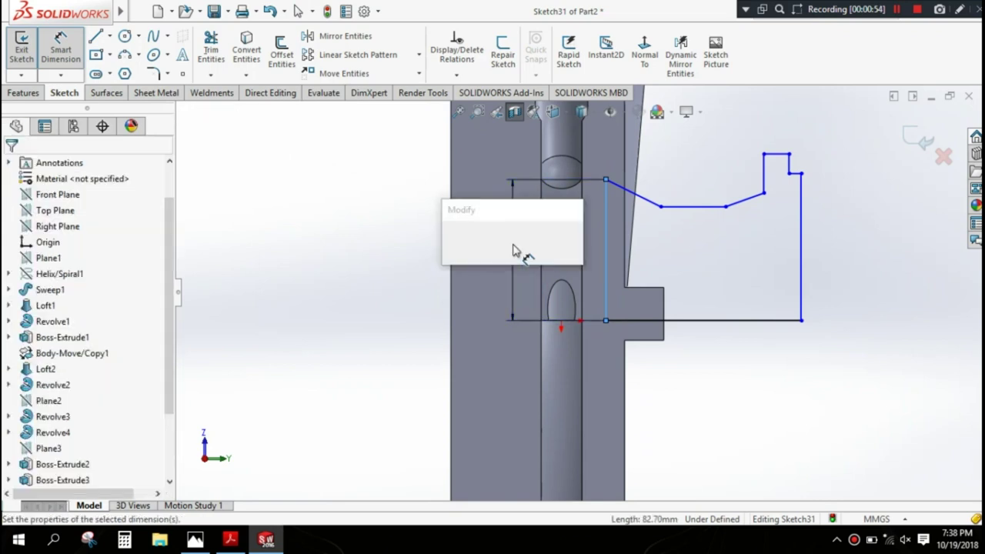
{"action": "type", "text": "184/"}
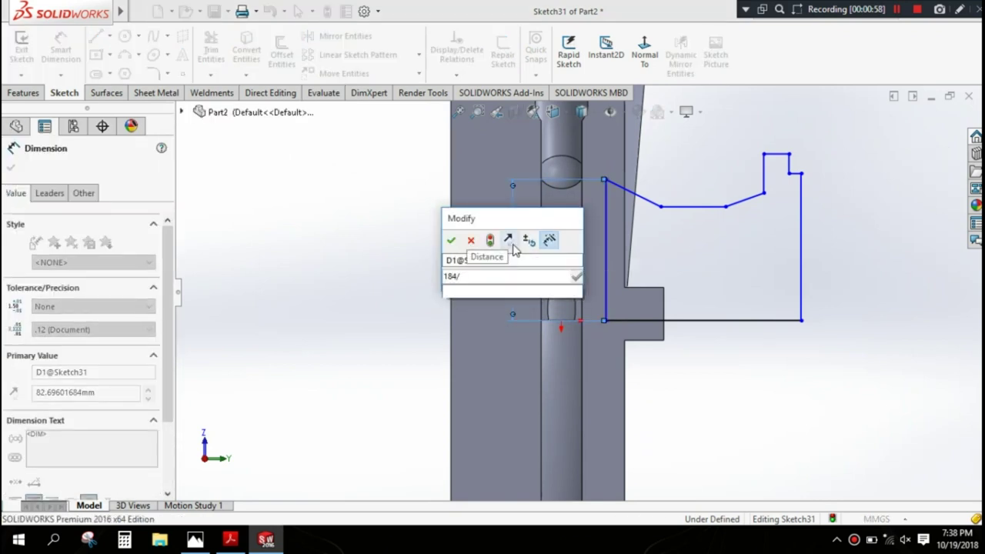
{"action": "type", "text": "2"}
{"action": "left_click", "coordinate": [453, 242]}
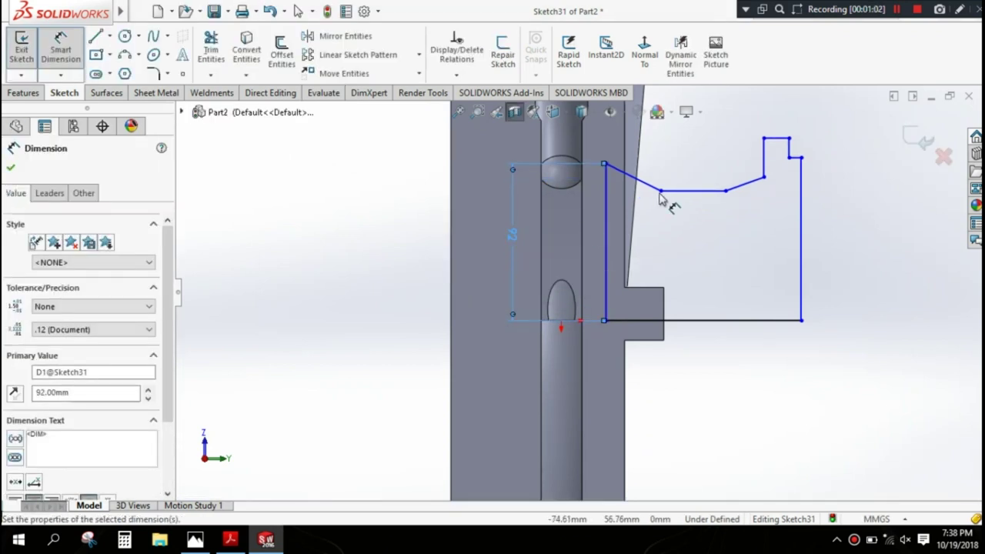
{"action": "left_click", "coordinate": [686, 191]}
{"action": "left_click", "coordinate": [693, 320]}
{"action": "left_click", "coordinate": [689, 248]}
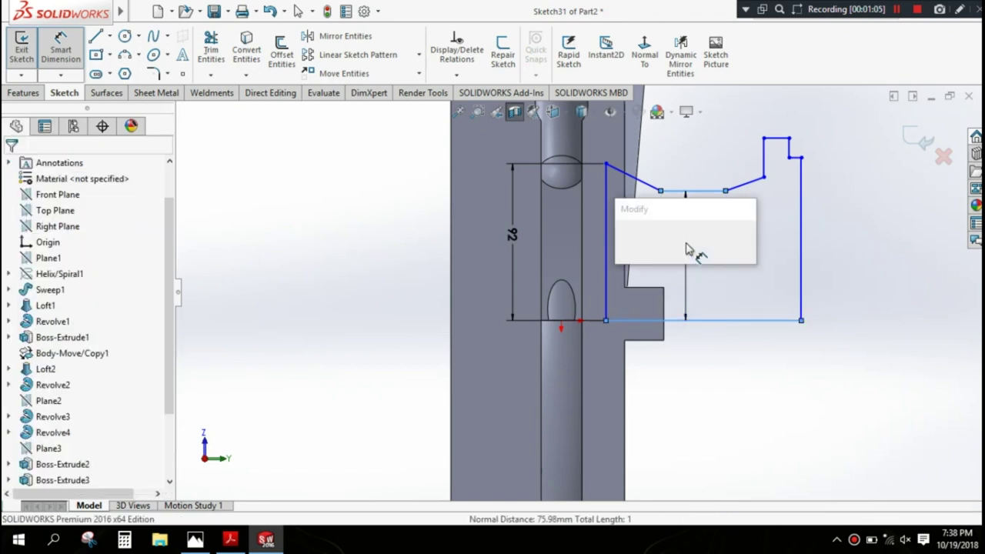
{"action": "type", "text": "132"}
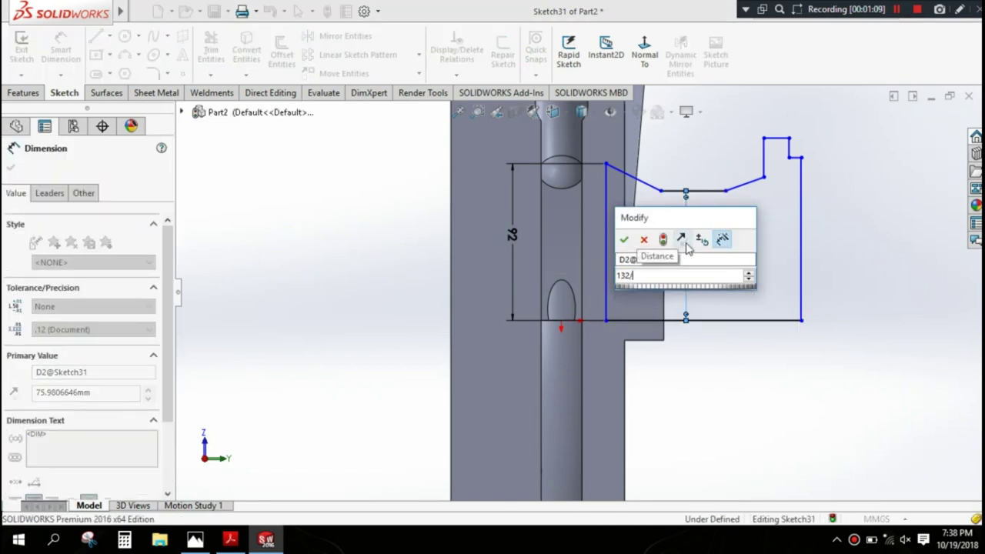
{"action": "type", "text": "/2"}
{"action": "key", "text": "Return"}
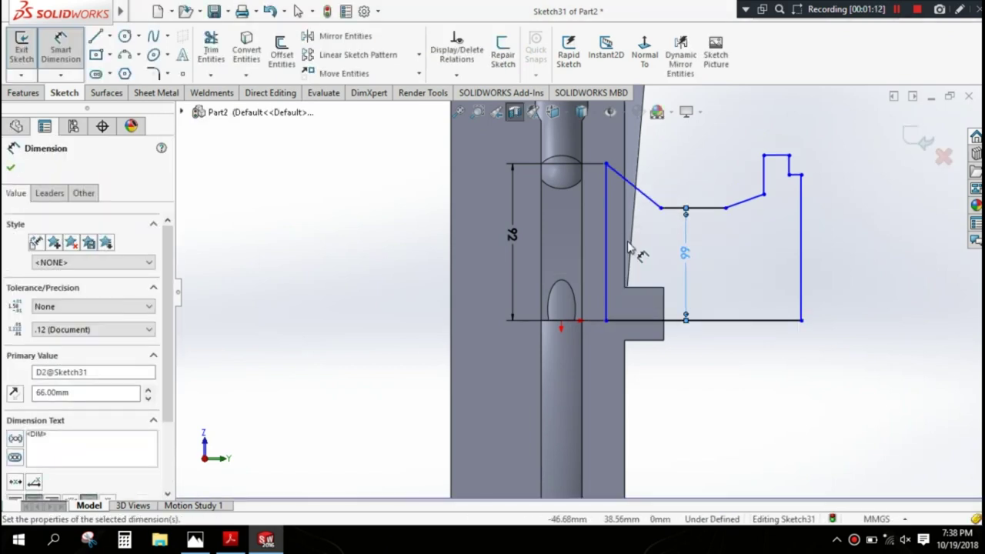
Step: Add the inner step height 160/2 (80 mm) and the right line height 265/2 (132.50 mm) from the base line
{"action": "left_click", "coordinate": [763, 194]}
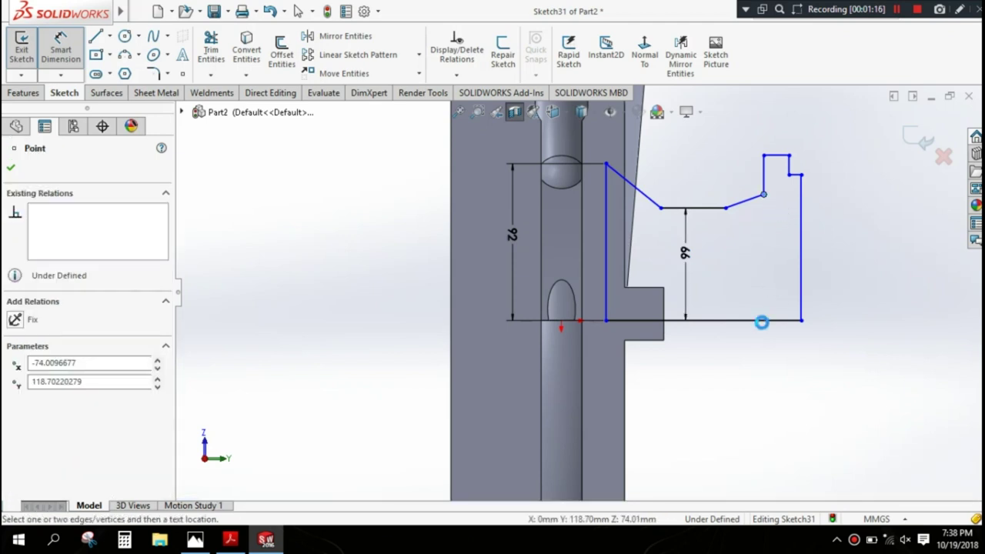
{"action": "left_click", "coordinate": [765, 322]}
{"action": "left_click", "coordinate": [765, 260]}
{"action": "type", "text": "16"}
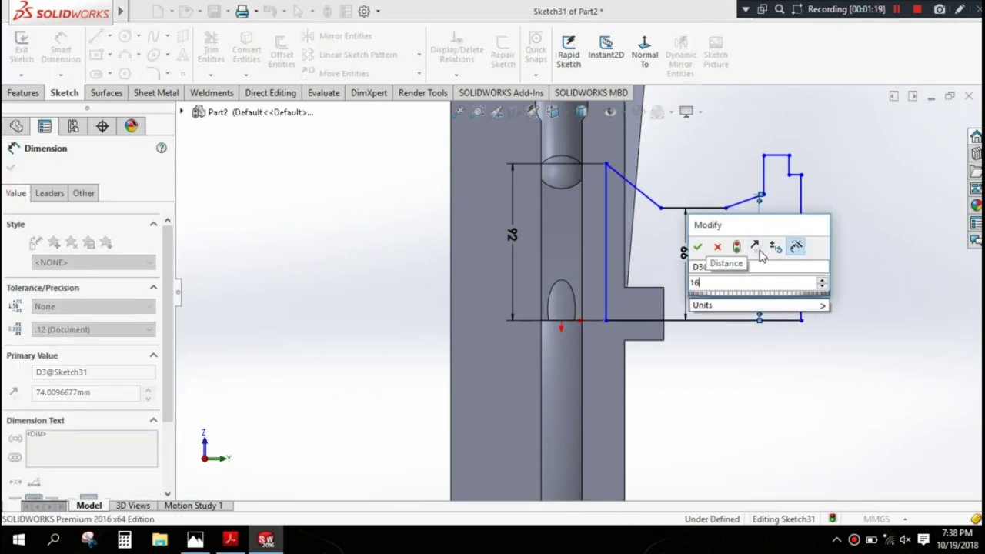
{"action": "type", "text": "0/2"}
{"action": "left_click", "coordinate": [700, 247]}
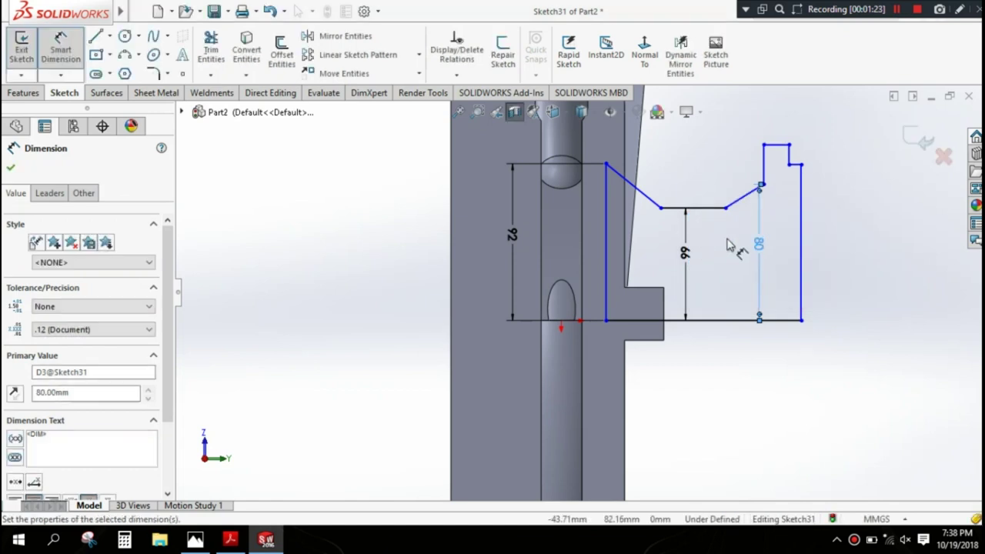
{"action": "left_click", "coordinate": [786, 152]}
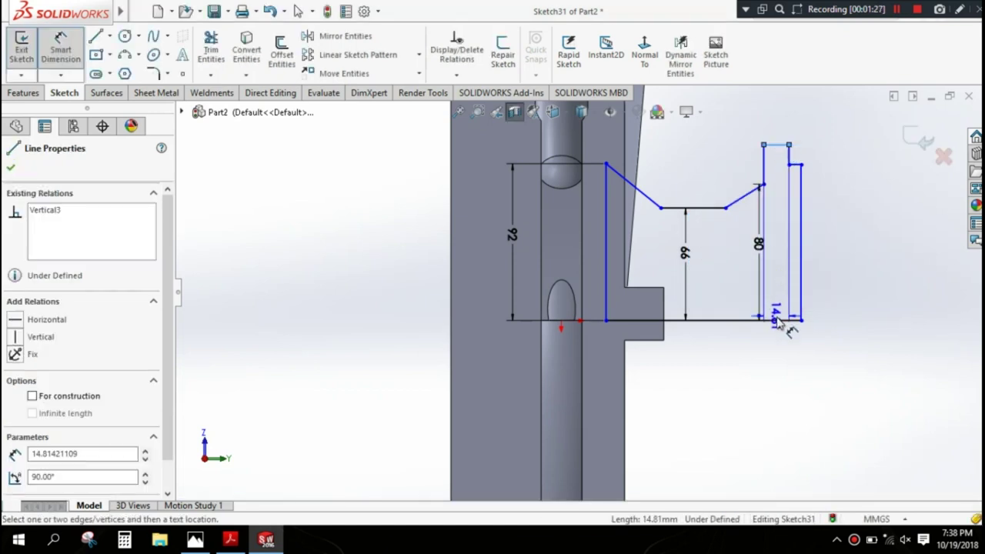
{"action": "left_click", "coordinate": [779, 320]}
{"action": "left_click", "coordinate": [784, 240]}
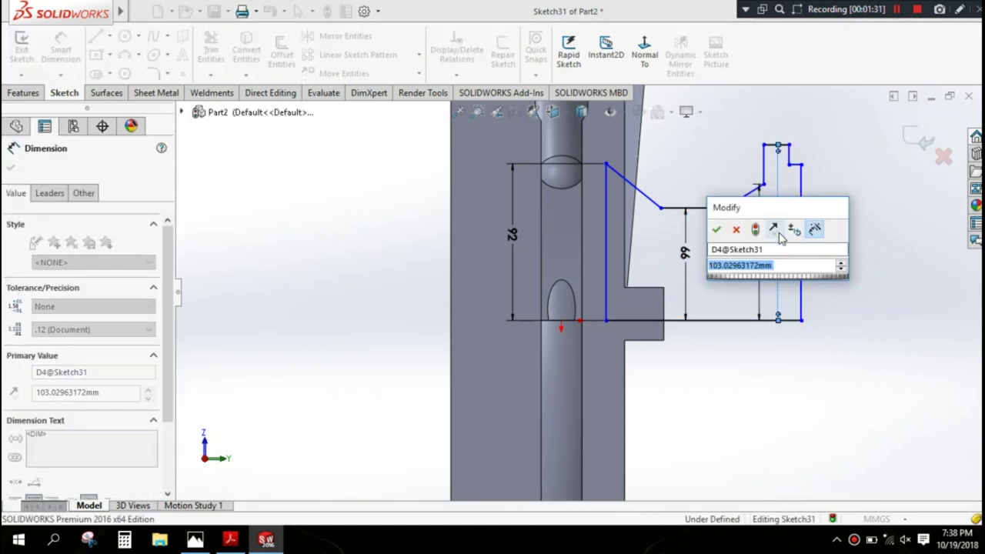
{"action": "type", "text": "265/2"}
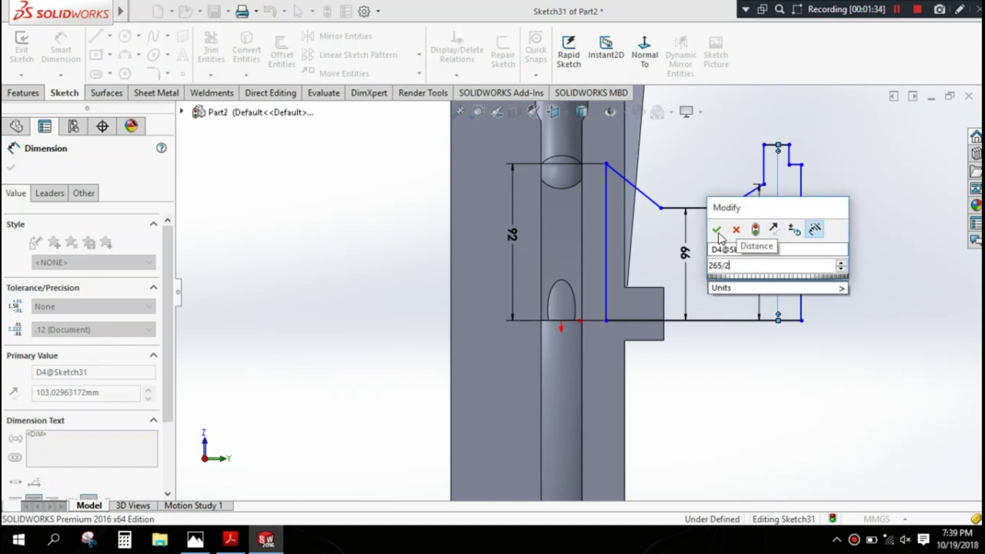
{"action": "left_click", "coordinate": [716, 230]}
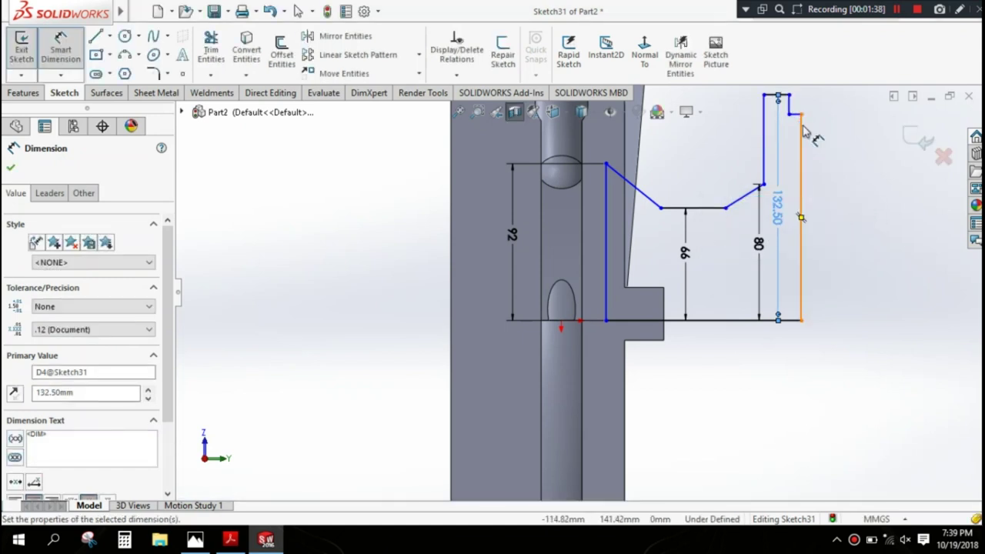
Step: Dimension the right outer line to the bottom line as 175/2 (87.50 mm)
{"action": "scroll", "coordinate": [760, 157], "scroll_direction": "up", "scroll_amount": 3}
{"action": "left_click", "coordinate": [760, 169]}
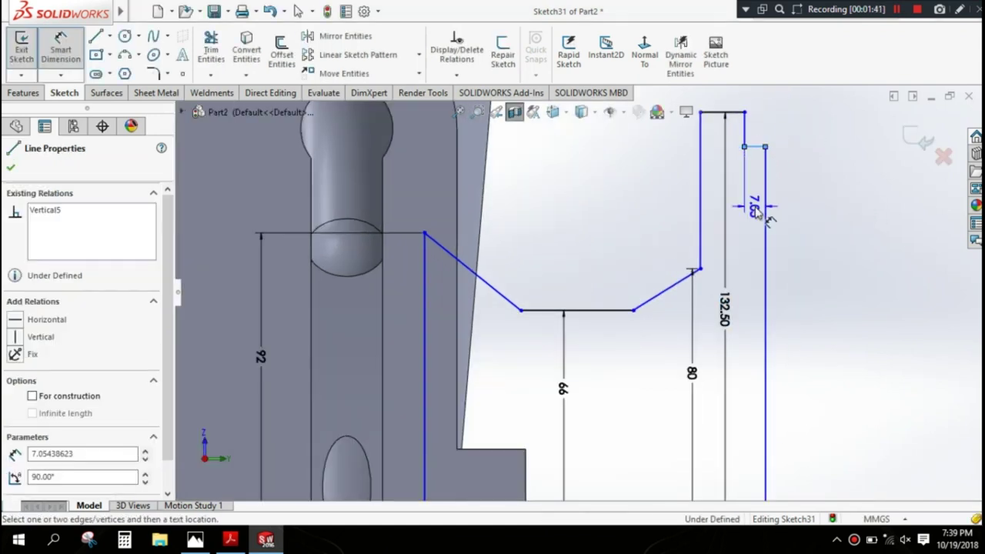
{"action": "scroll", "coordinate": [672, 406], "scroll_direction": "down", "scroll_amount": 3}
{"action": "left_click", "coordinate": [673, 415]}
{"action": "left_click", "coordinate": [726, 309]}
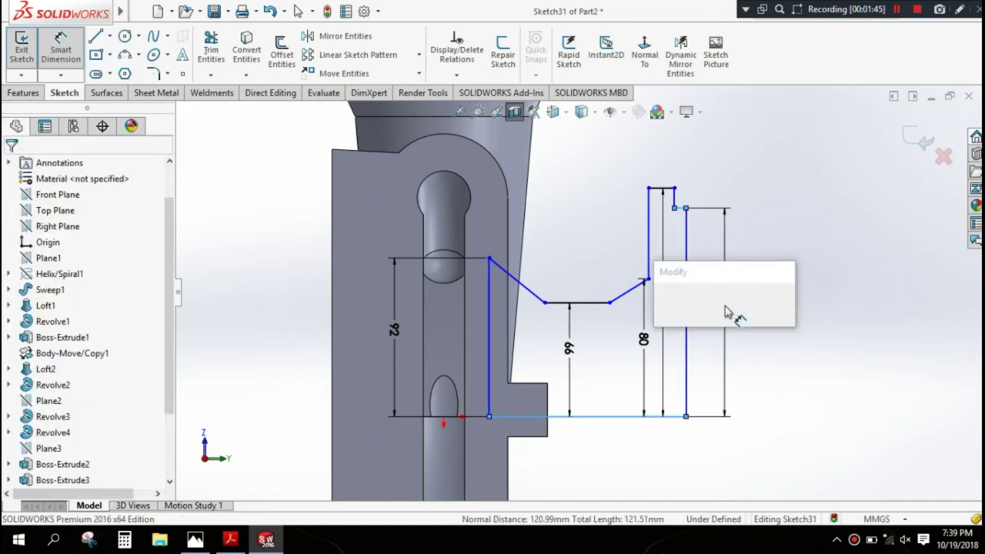
{"action": "type", "text": "175/2"}
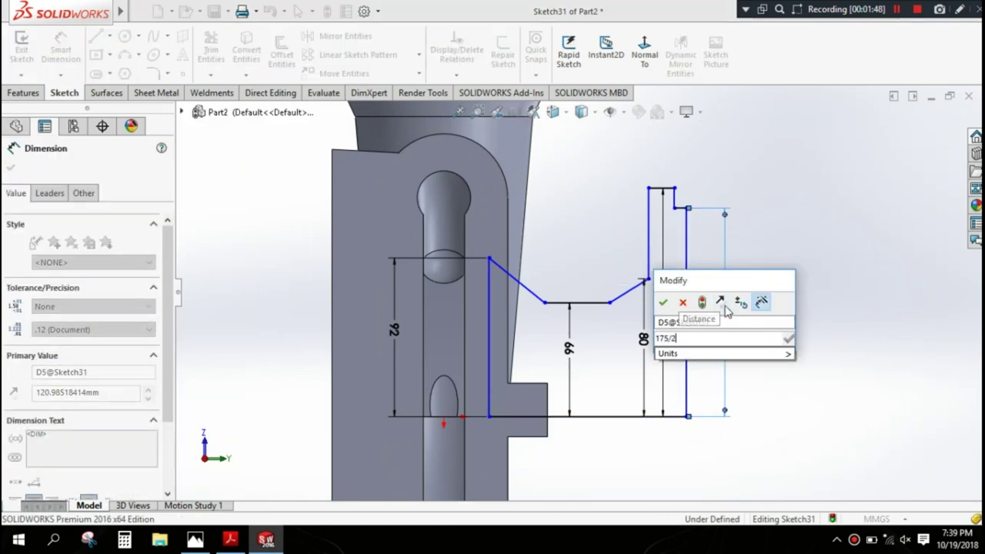
{"action": "left_click", "coordinate": [666, 308]}
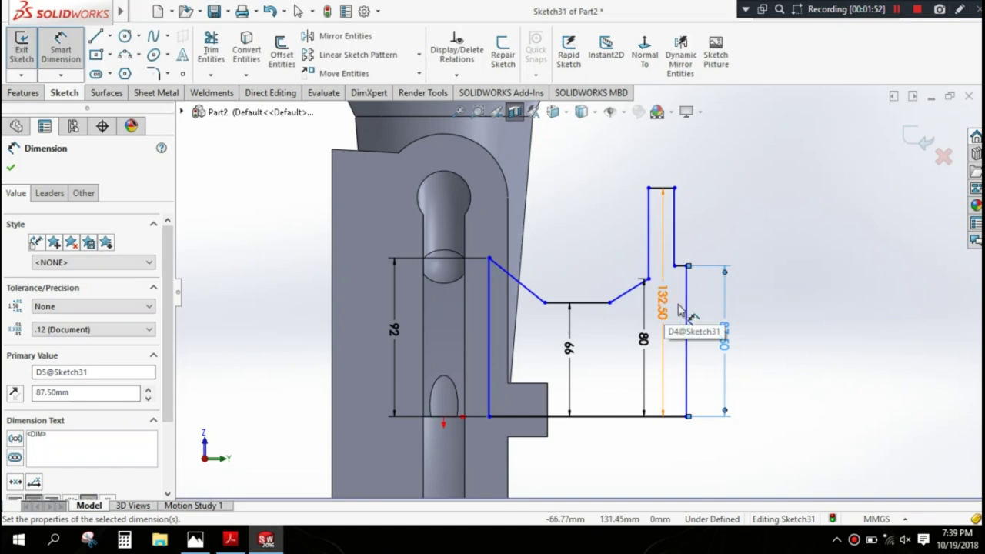
Step: Dimension the short step line as 3 mm and the short top line as 32 mm
{"action": "scroll", "coordinate": [669, 300], "scroll_direction": "down", "scroll_amount": 2}
{"action": "scroll", "coordinate": [636, 248], "scroll_direction": "down", "scroll_amount": 2}
{"action": "left_click", "coordinate": [637, 247]}
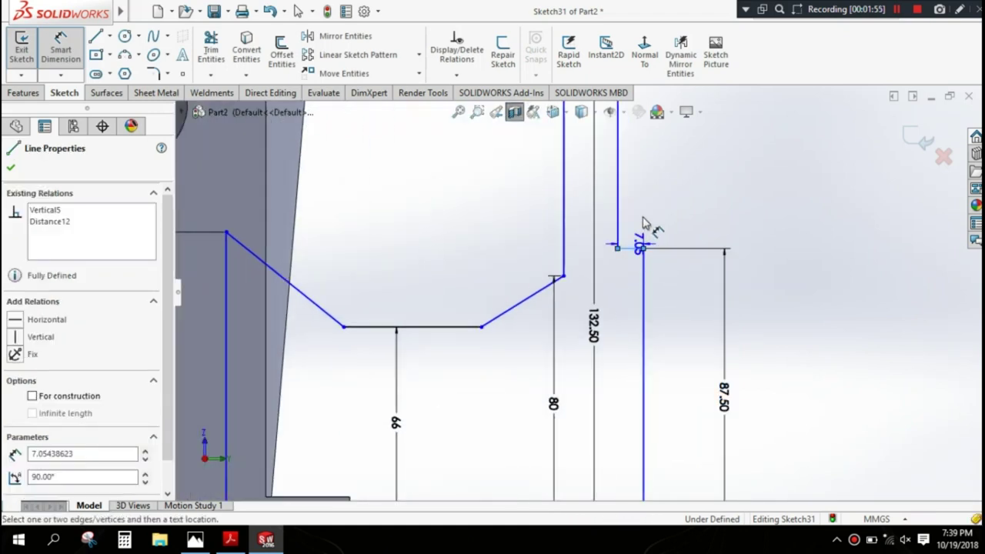
{"action": "left_click", "coordinate": [632, 211]}
{"action": "type", "text": "3"}
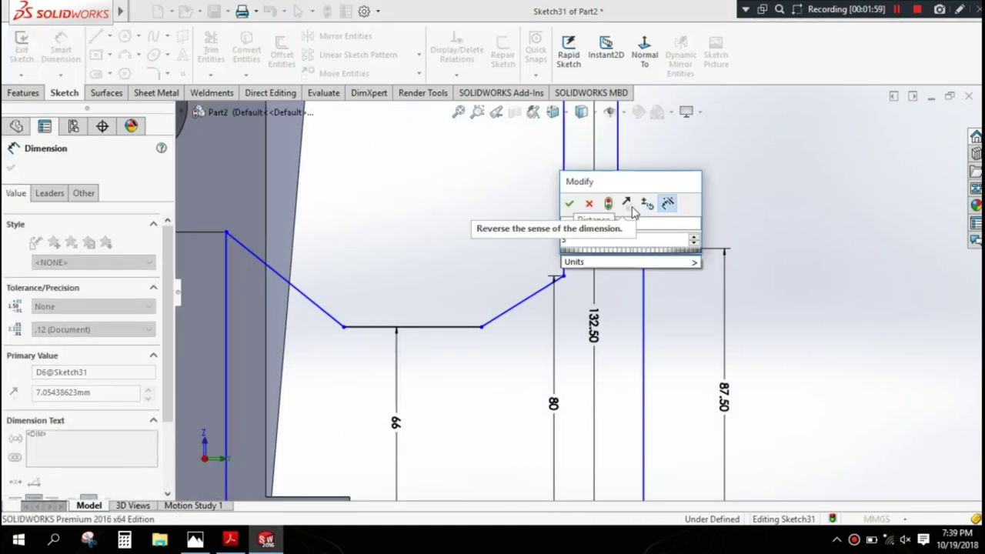
{"action": "left_click", "coordinate": [569, 202]}
{"action": "scroll", "coordinate": [584, 206], "scroll_direction": "up", "scroll_amount": 2}
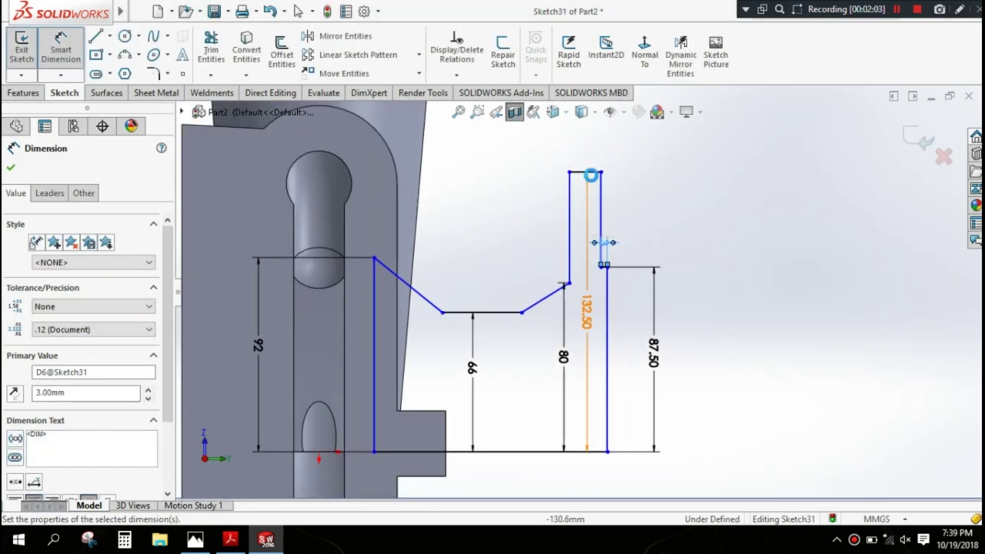
{"action": "left_click", "coordinate": [594, 173]}
{"action": "left_click", "coordinate": [586, 158]}
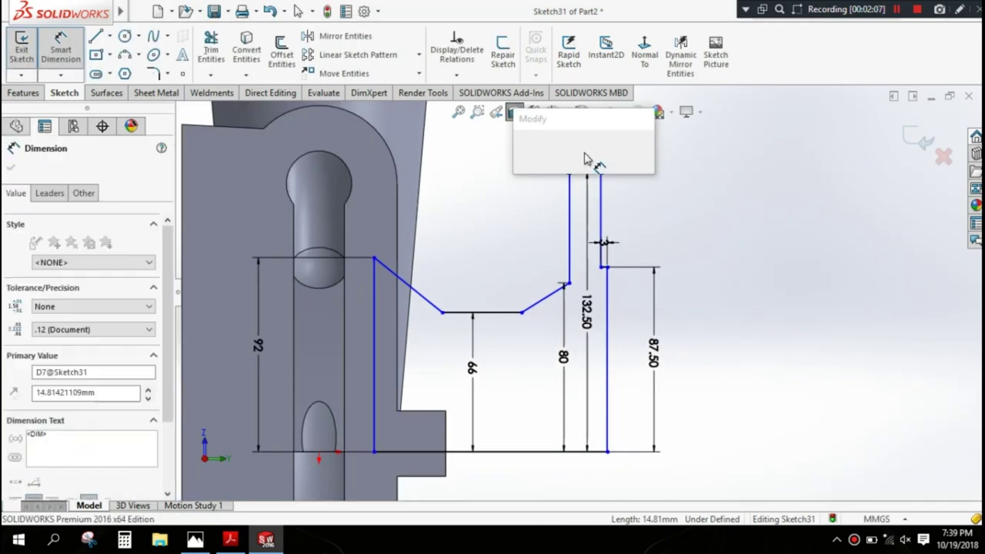
{"action": "type", "text": "32"}
{"action": "left_click", "coordinate": [523, 151]}
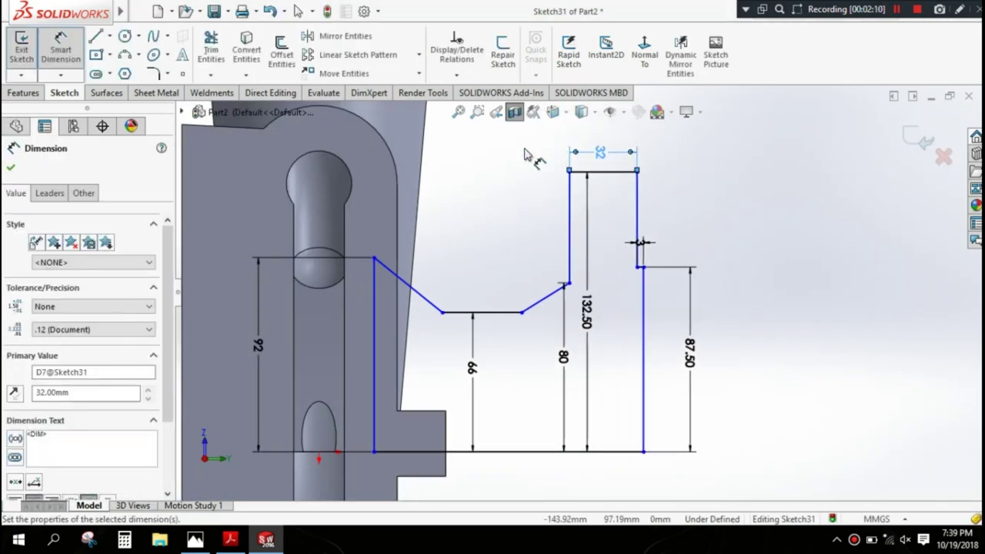
Step: Add a 62 mm horizontal distance from the slanted line's lower vertex to the step corner
{"action": "scroll", "coordinate": [543, 238], "scroll_direction": "up", "scroll_amount": 1}
{"action": "scroll", "coordinate": [543, 239], "scroll_direction": "up", "scroll_amount": 1}
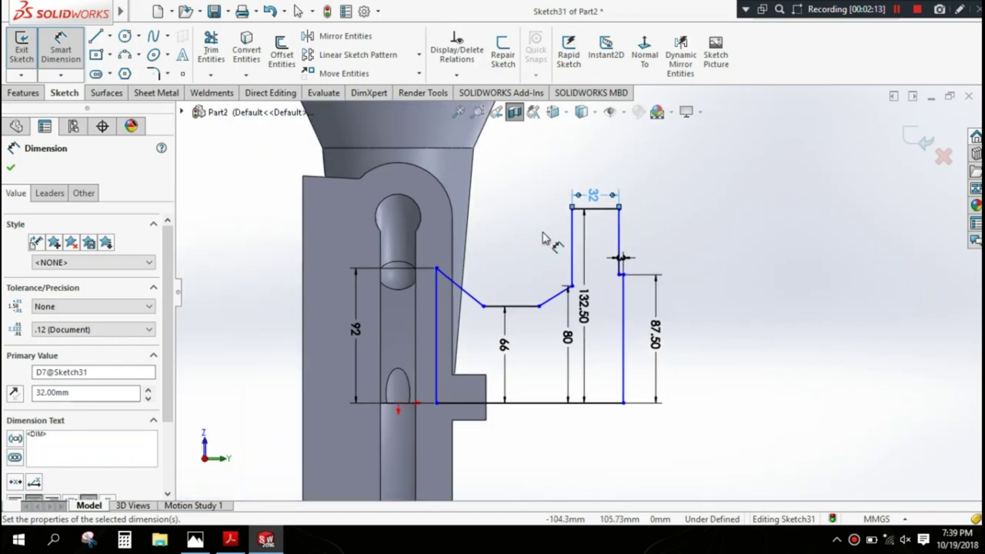
{"action": "left_click", "coordinate": [538, 306]}
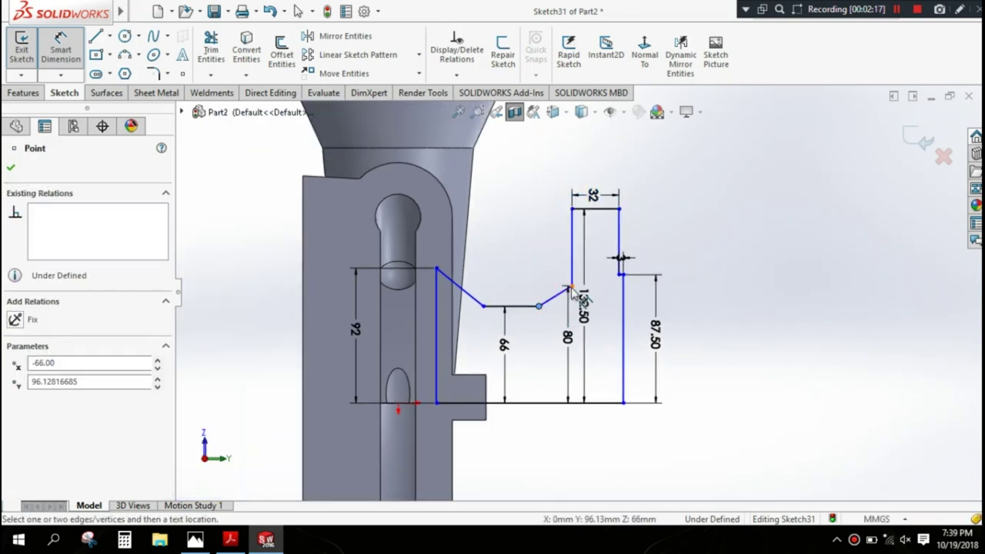
{"action": "left_click", "coordinate": [570, 287]}
{"action": "left_click", "coordinate": [556, 270]}
{"action": "type", "text": "62"}
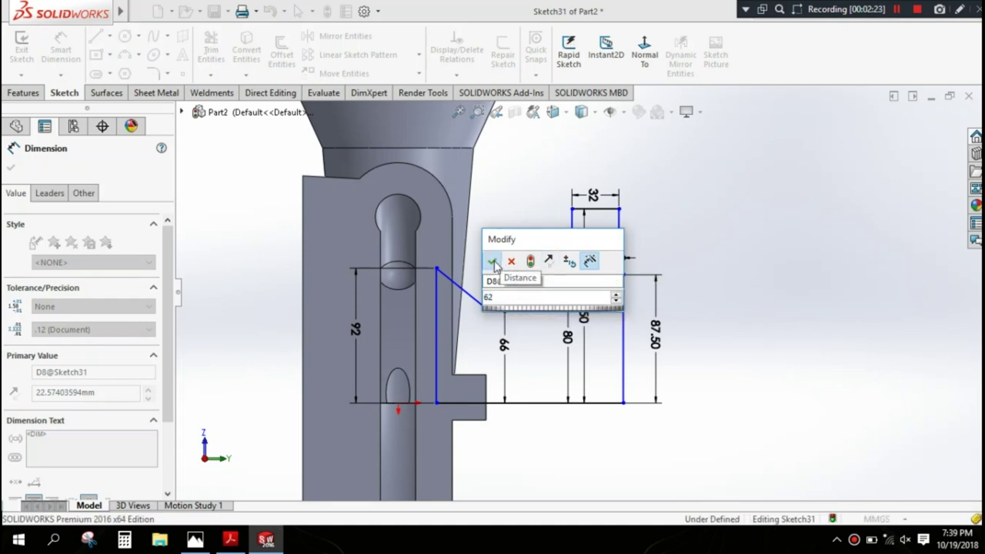
{"action": "left_click", "coordinate": [491, 260]}
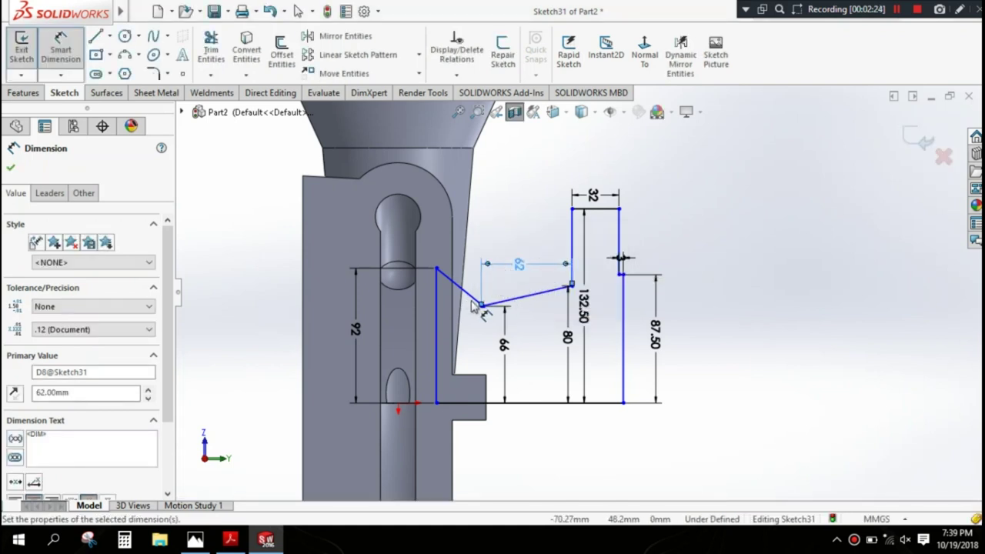
{"action": "scroll", "coordinate": [500, 306], "scroll_direction": "down", "scroll_amount": 5}
{"action": "scroll", "coordinate": [500, 306], "scroll_direction": "down", "scroll_amount": 3}
{"action": "scroll", "coordinate": [534, 300], "scroll_direction": "down", "scroll_amount": 3}
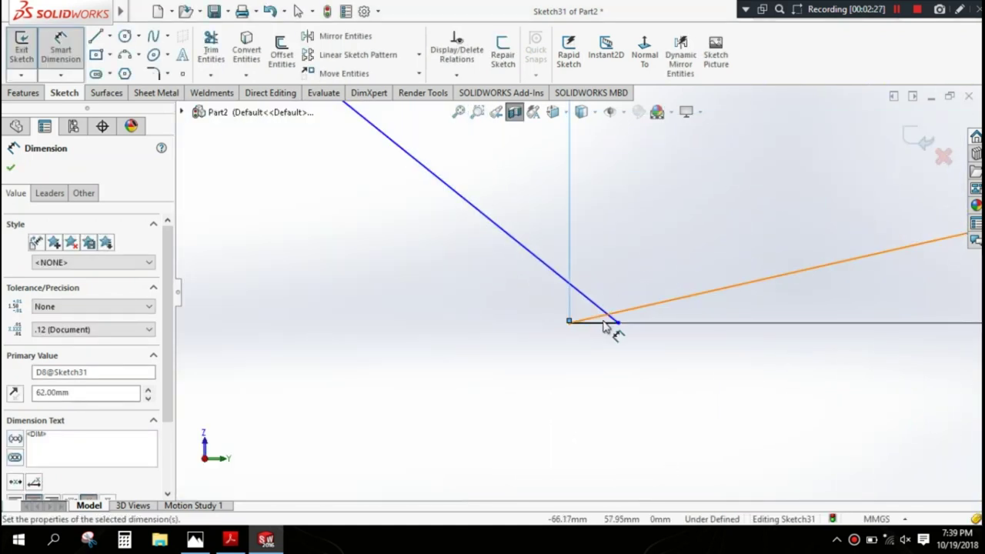
{"action": "scroll", "coordinate": [608, 327], "scroll_direction": "up", "scroll_amount": 2}
{"action": "scroll", "coordinate": [603, 320], "scroll_direction": "up", "scroll_amount": 2}
Step: Dimension the offset between the slanted-line vertex and the top-left corner as 28 mm
{"action": "scroll", "coordinate": [588, 306], "scroll_direction": "up", "scroll_amount": 2}
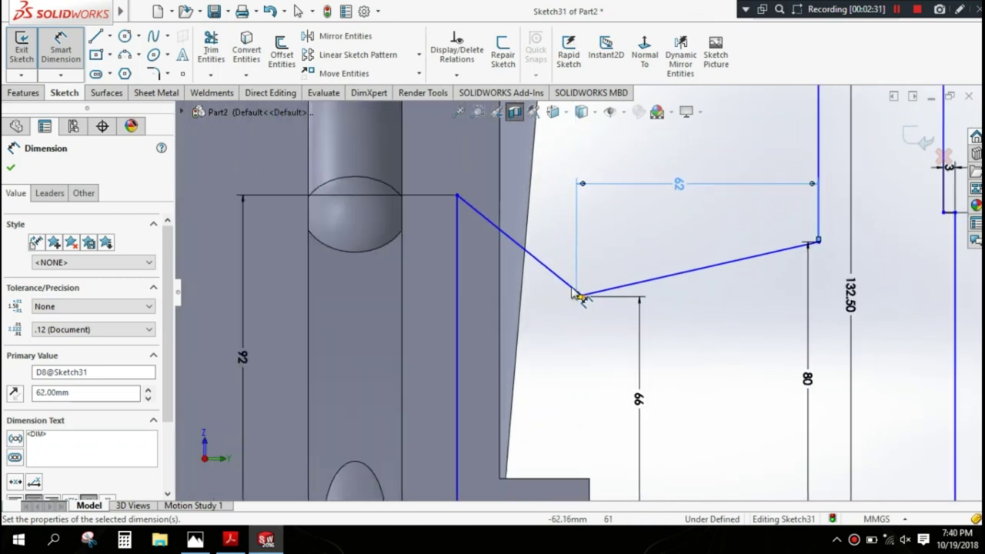
{"action": "left_click", "coordinate": [457, 197]}
{"action": "left_click", "coordinate": [582, 295]}
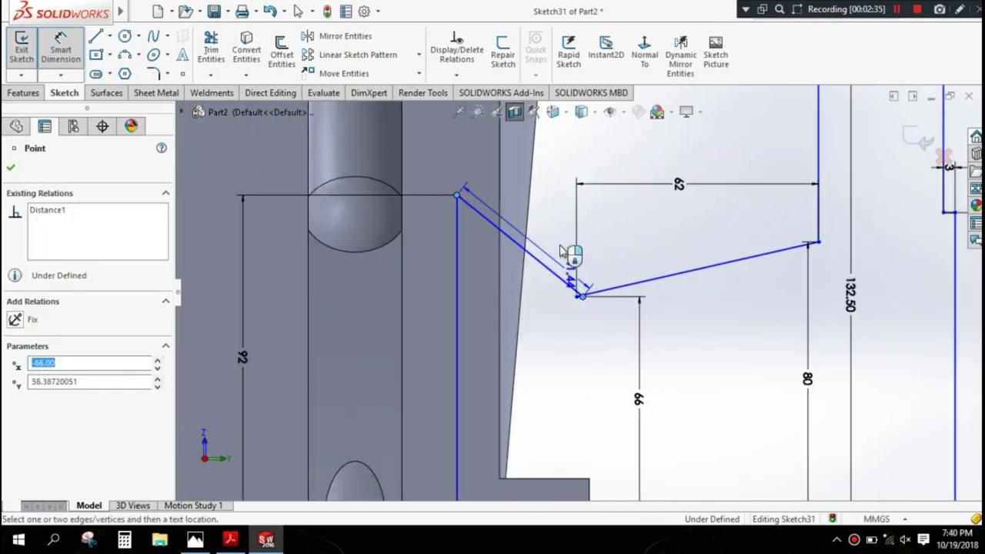
{"action": "left_click", "coordinate": [521, 179]}
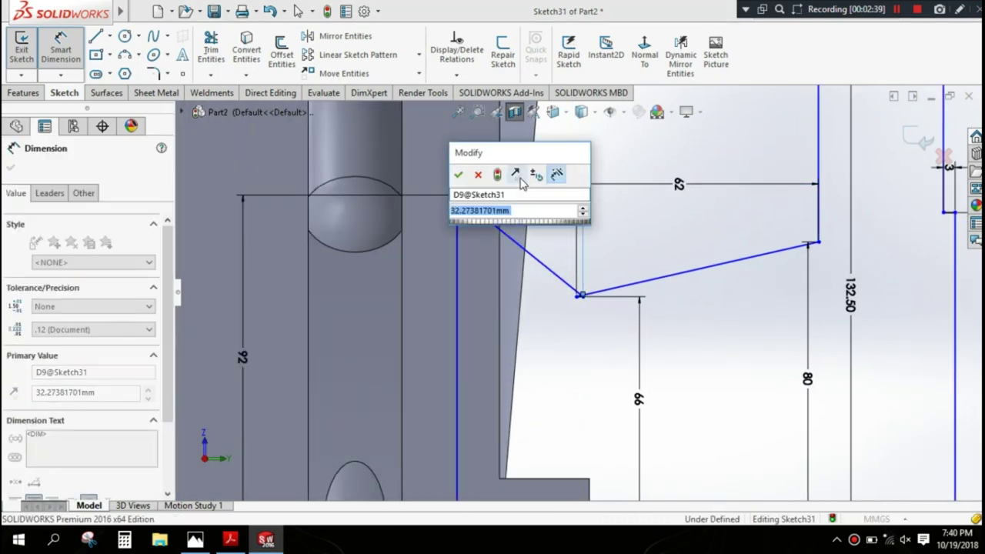
{"action": "type", "text": "28"}
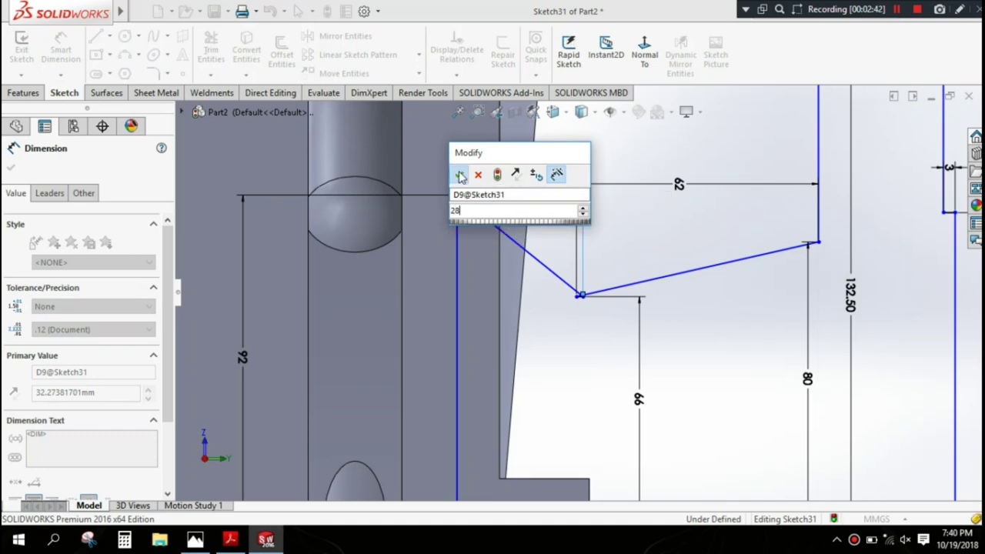
{"action": "left_click", "coordinate": [459, 175]}
{"action": "scroll", "coordinate": [588, 299], "scroll_direction": "up", "scroll_amount": 3}
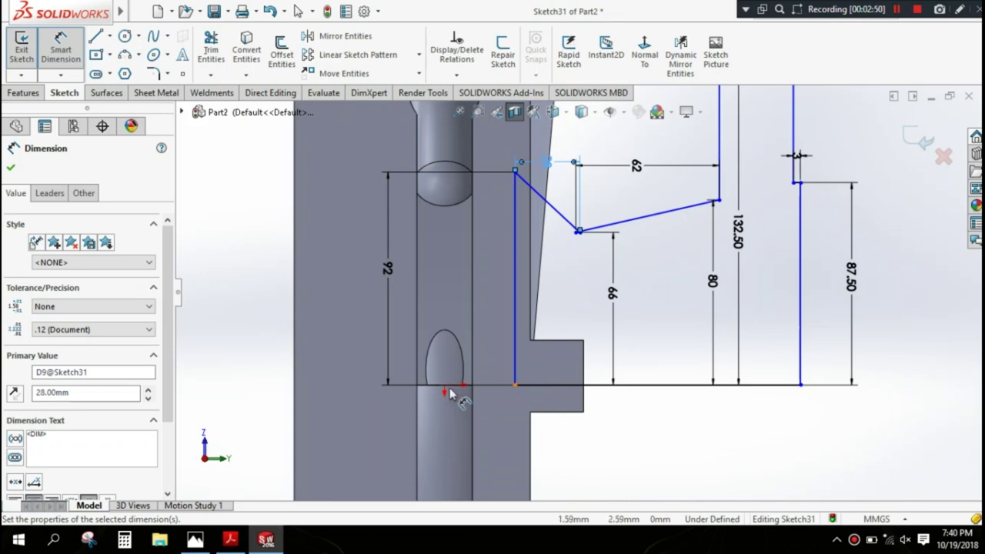
{"action": "scroll", "coordinate": [443, 385], "scroll_direction": "down", "scroll_amount": 2}
{"action": "key", "text": "Escape"}
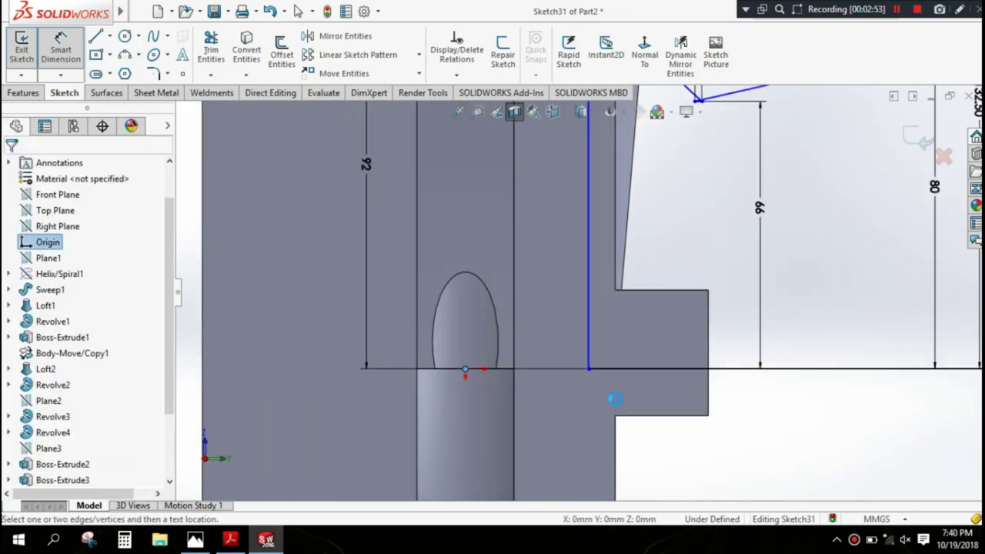
Step: Dimension the origin to the lower right end point as 200 mm and close the dimension properties
{"action": "scroll", "coordinate": [719, 388], "scroll_direction": "up", "scroll_amount": 1}
{"action": "scroll", "coordinate": [881, 381], "scroll_direction": "up", "scroll_amount": 3}
{"action": "left_click", "coordinate": [782, 324]}
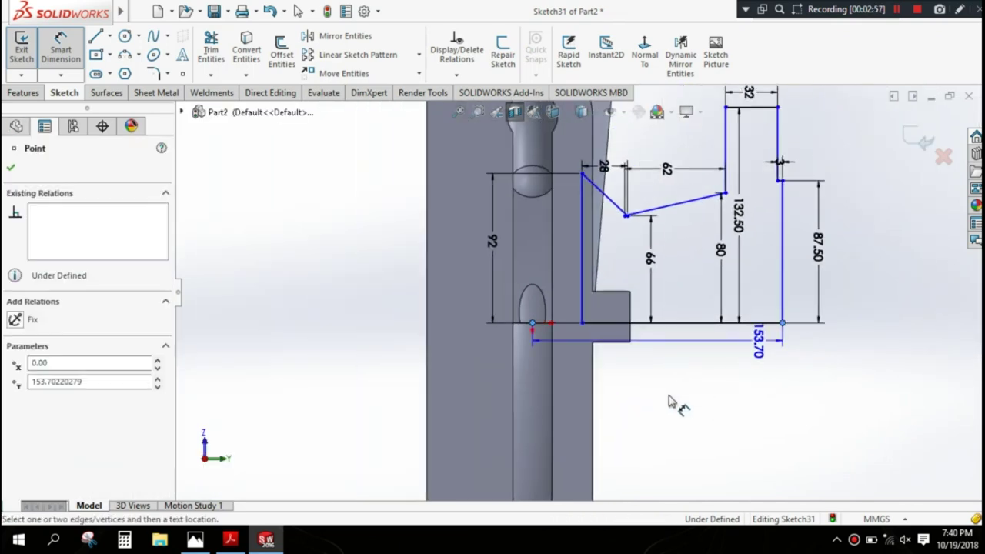
{"action": "left_click", "coordinate": [649, 414]}
{"action": "type", "text": "00"}
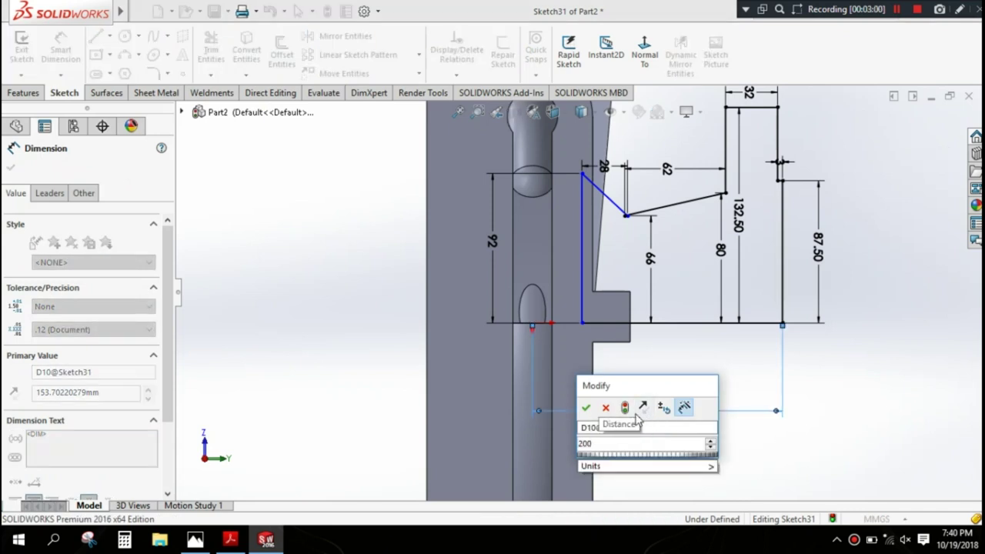
{"action": "left_click", "coordinate": [586, 409]}
{"action": "scroll", "coordinate": [646, 367], "scroll_direction": "up", "scroll_amount": 1}
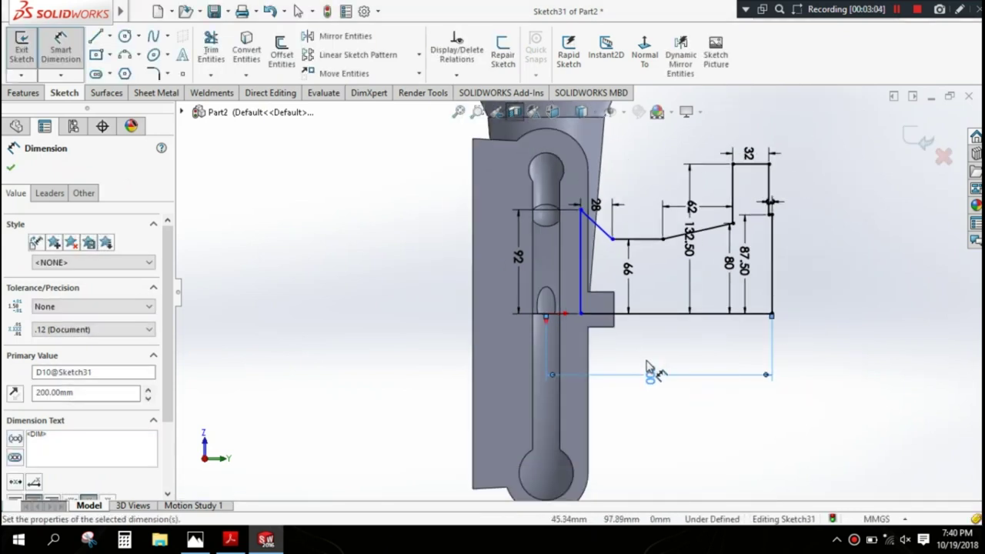
{"action": "left_click", "coordinate": [10, 169]}
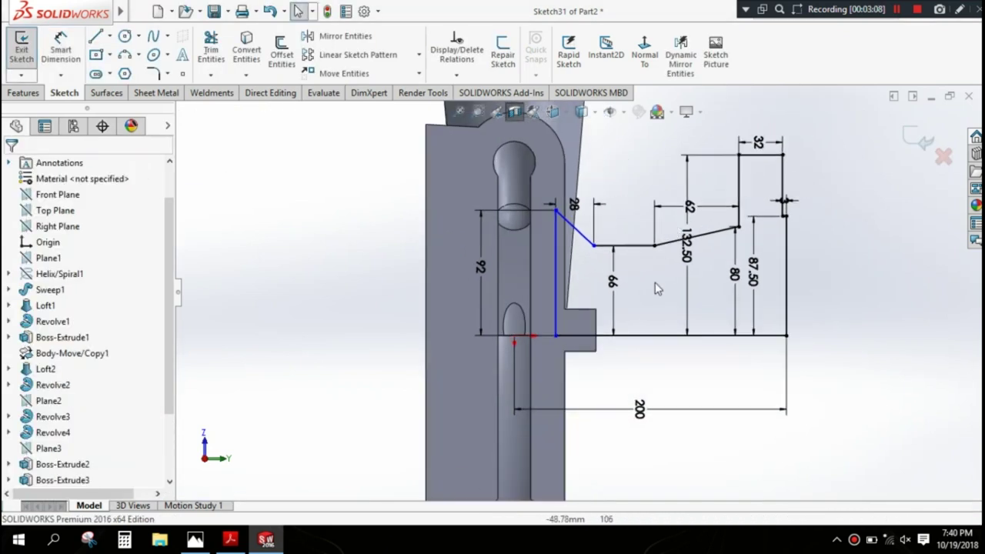
{"action": "scroll", "coordinate": [654, 290], "scroll_direction": "down", "scroll_amount": 1}
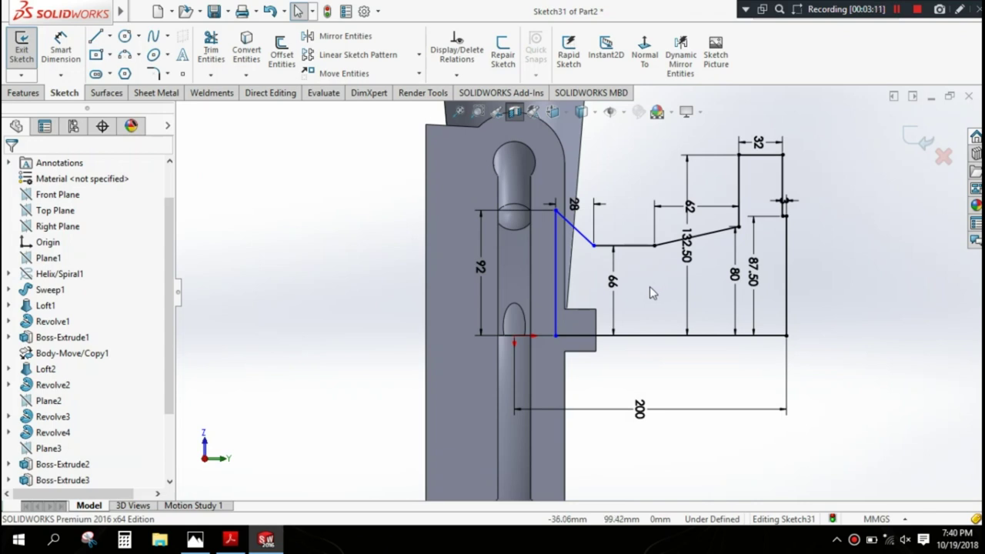
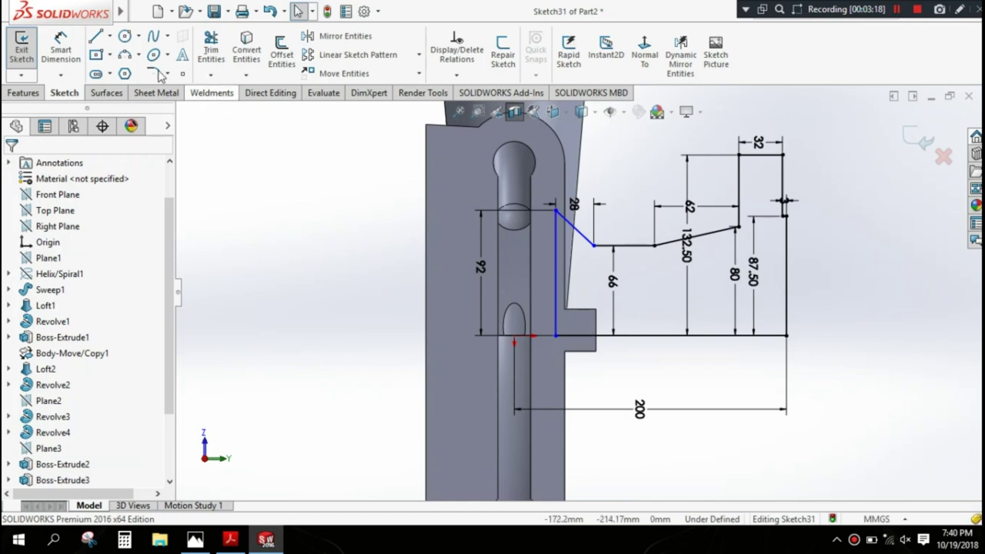
Step: Dimension the vertical profile line 37 mm from the sketch origin
{"action": "left_click", "coordinate": [60, 50]}
{"action": "left_click", "coordinate": [514, 337]}
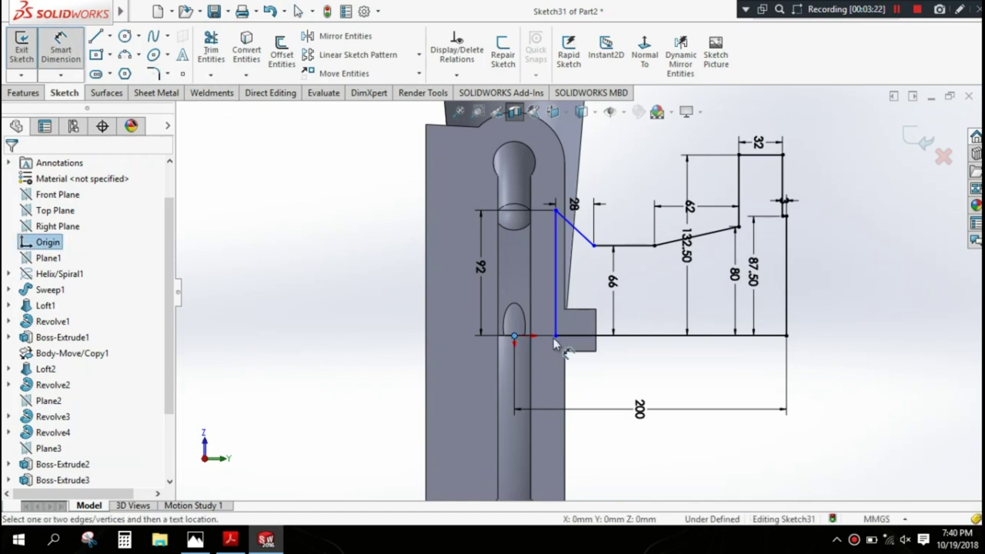
{"action": "left_click", "coordinate": [555, 339]}
{"action": "left_click", "coordinate": [536, 375]}
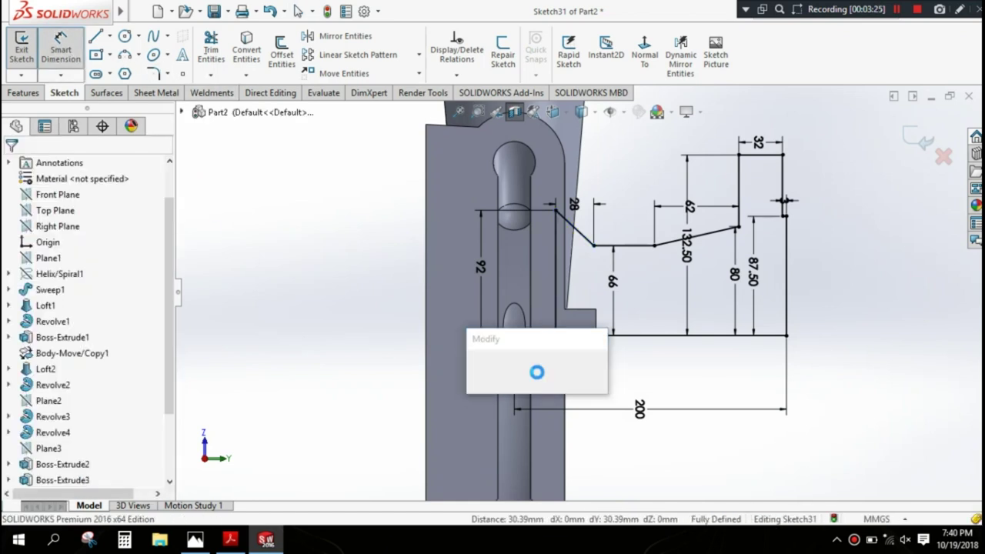
{"action": "type", "text": "37"}
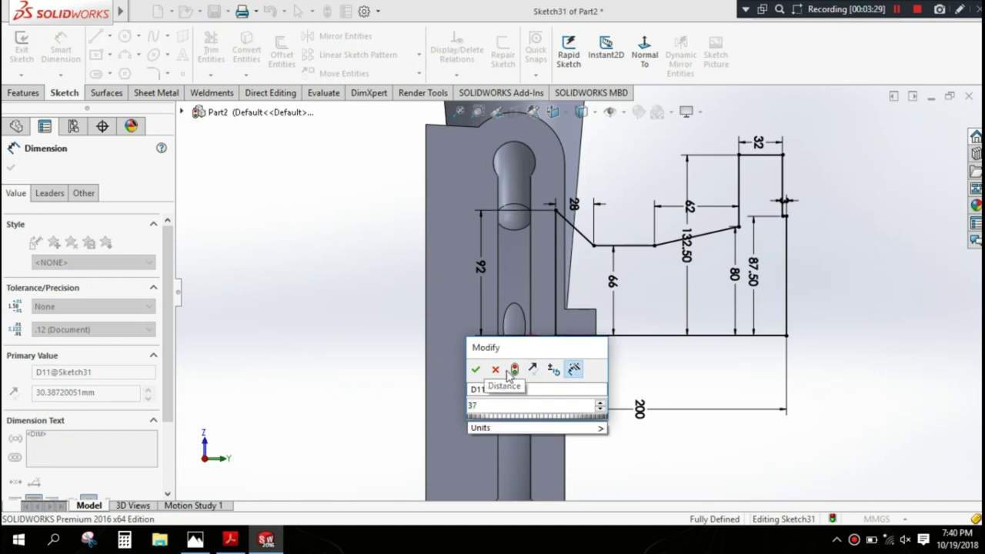
{"action": "left_click", "coordinate": [475, 370]}
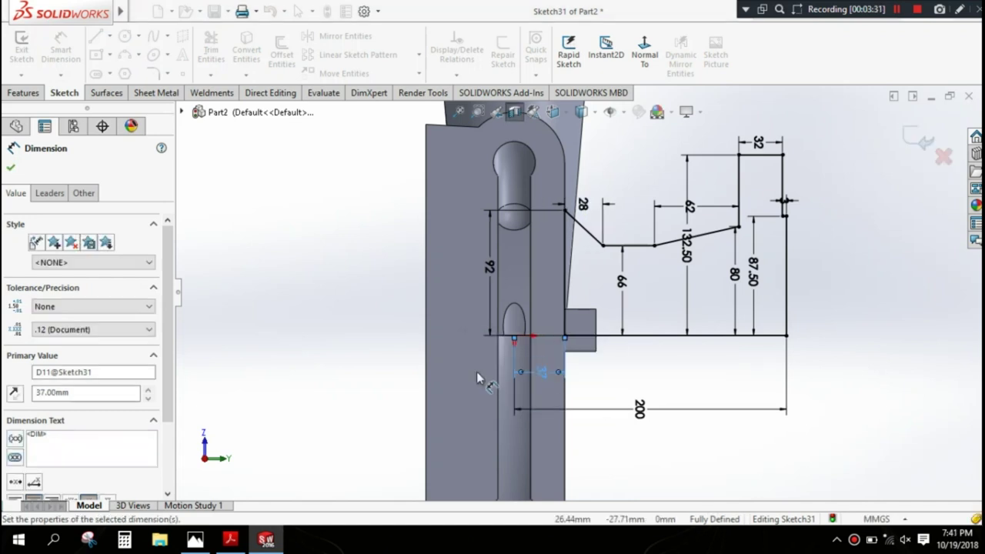
{"action": "left_click", "coordinate": [10, 167]}
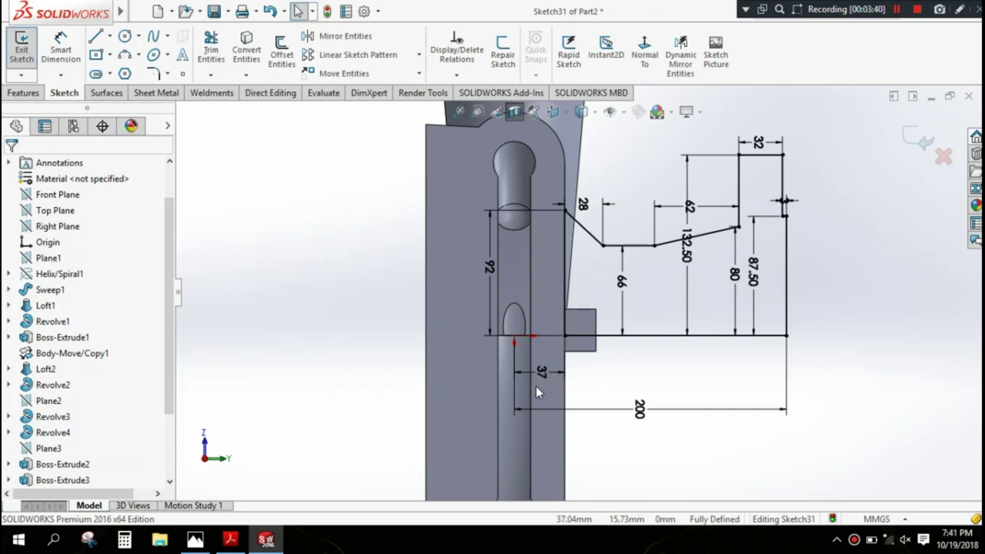
Step: Move the 132.50 and 87.50 dimensions to the right of the profile
{"action": "left_click_drag", "start_coordinate": [685, 245], "coordinate": [834, 241]}
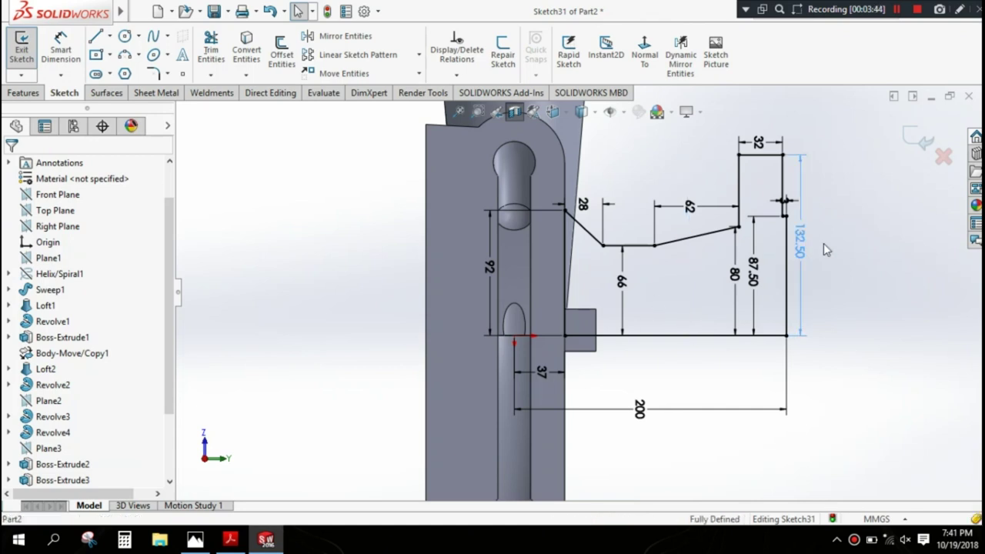
{"action": "left_click_drag", "start_coordinate": [753, 273], "coordinate": [811, 270]}
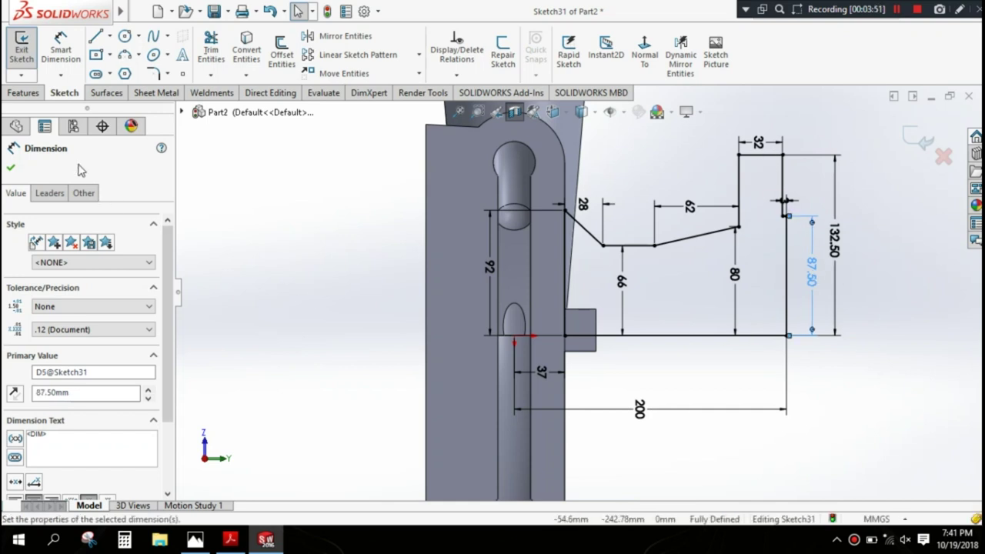
{"action": "left_click", "coordinate": [11, 169]}
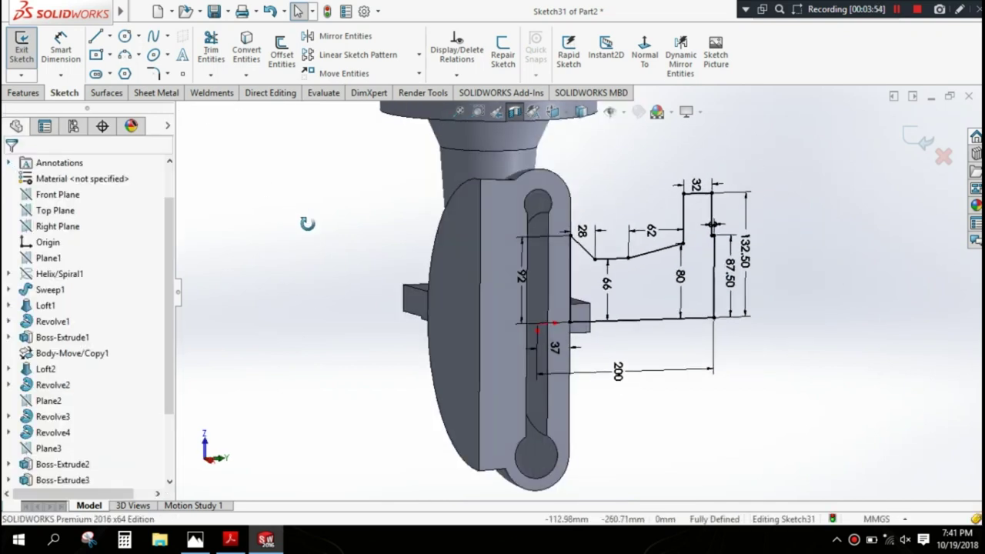
Step: Revolve Sketch31 a full 360° about its bottom line (Line12) to form the side nozzle
{"action": "left_click", "coordinate": [31, 95]}
{"action": "left_click", "coordinate": [73, 51]}
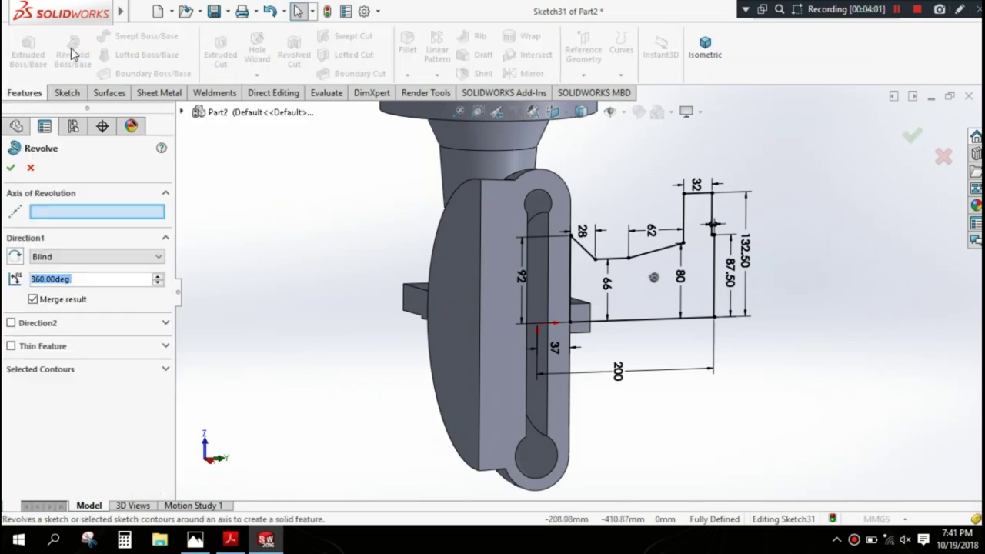
{"action": "left_click", "coordinate": [650, 326]}
{"action": "middle_click_drag", "start_coordinate": [651, 446], "coordinate": [638, 450]}
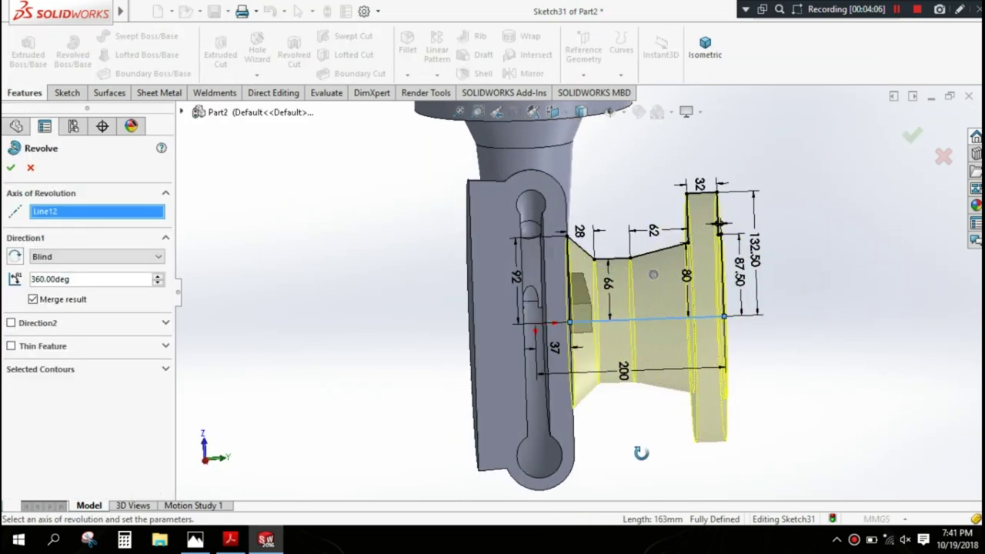
{"action": "left_click", "coordinate": [11, 169]}
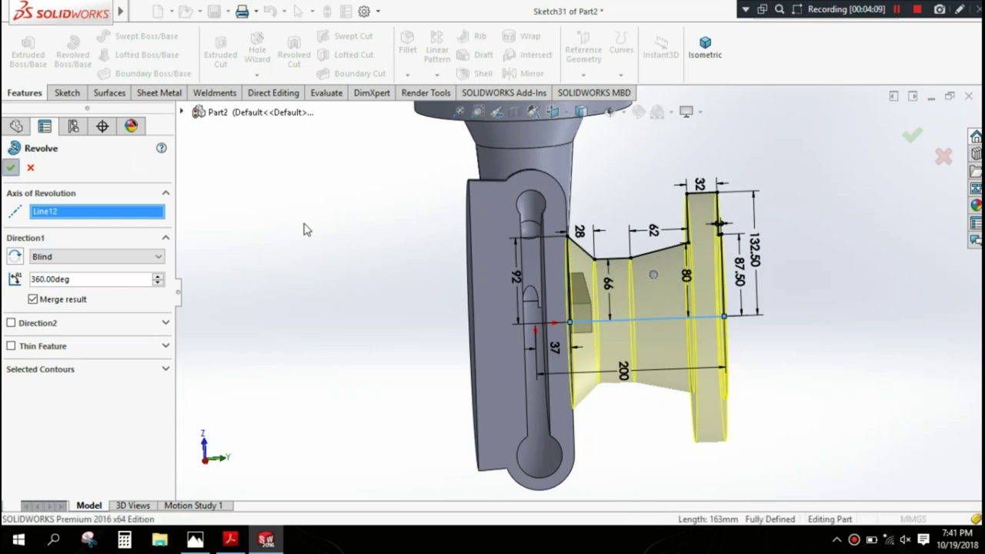
{"action": "mouse_move", "coordinate": [359, 270]}
{"action": "middle_mouse_down"}
{"action": "mouse_move", "coordinate": [641, 313]}
{"action": "mouse_move", "coordinate": [643, 336]}
{"action": "mouse_move", "coordinate": [596, 297]}
{"action": "mouse_move", "coordinate": [615, 292]}
{"action": "mouse_move", "coordinate": [403, 244]}
{"action": "middle_mouse_up"}
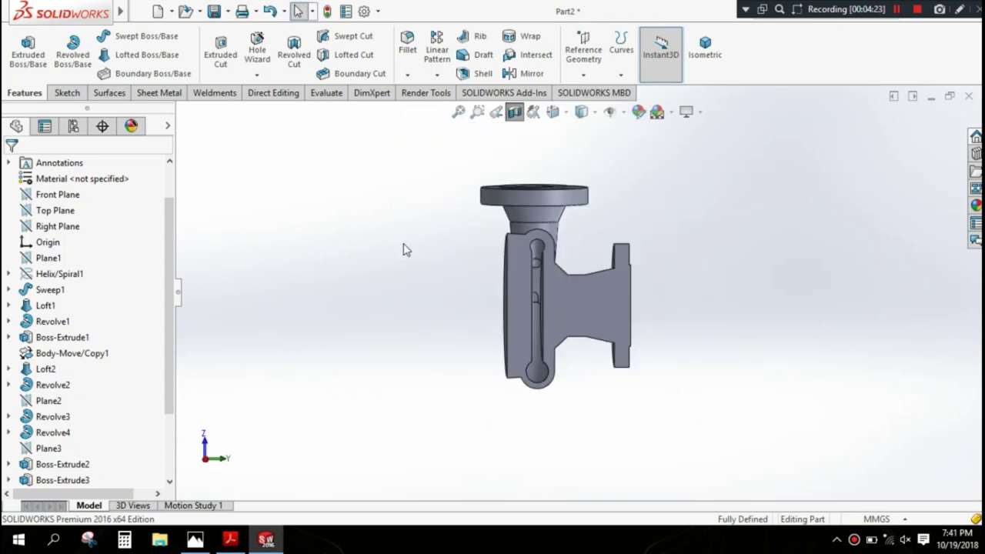
Step: Start a new sketch on the Right Plane and view it normal to the screen
{"action": "left_click", "coordinate": [68, 226]}
{"action": "left_click", "coordinate": [116, 204]}
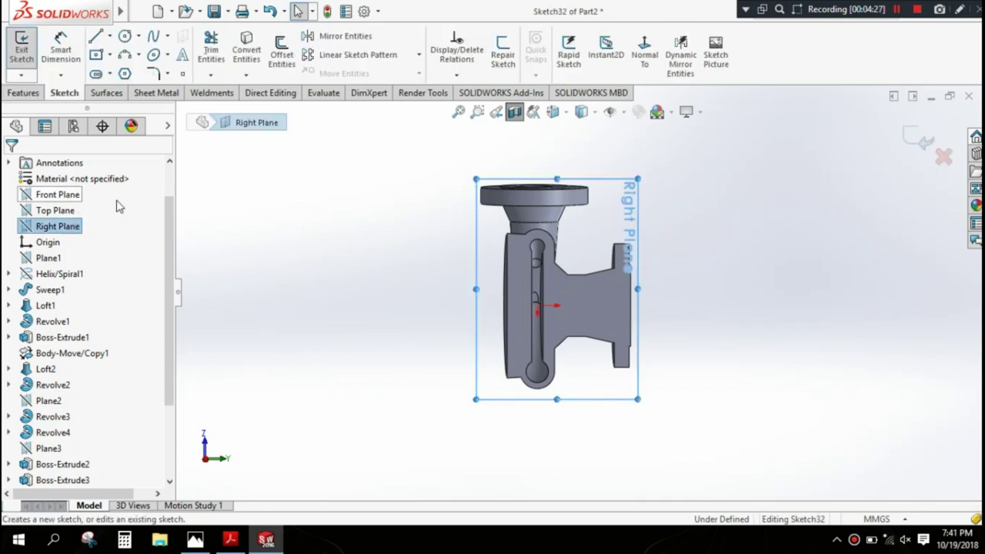
{"action": "key", "text": "space"}
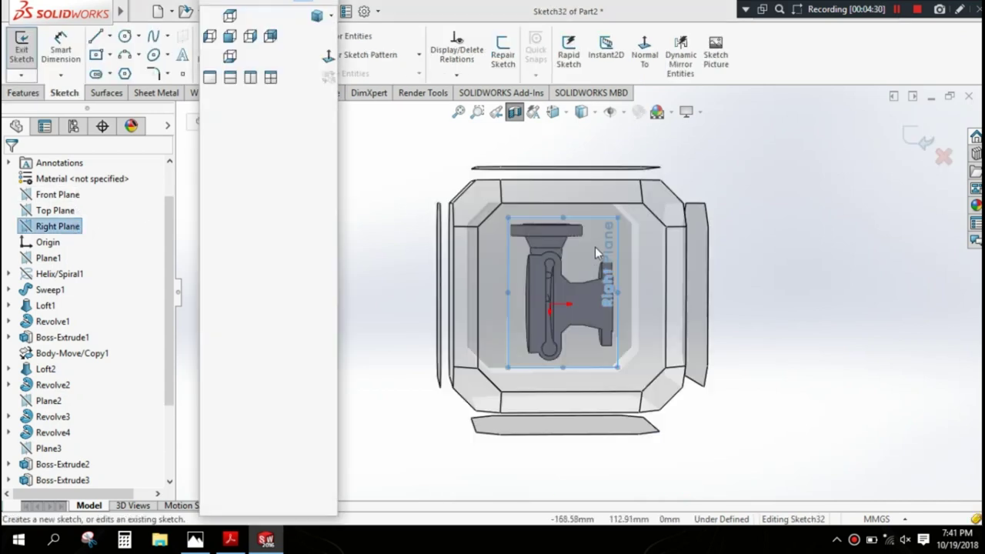
{"action": "left_click", "coordinate": [639, 238]}
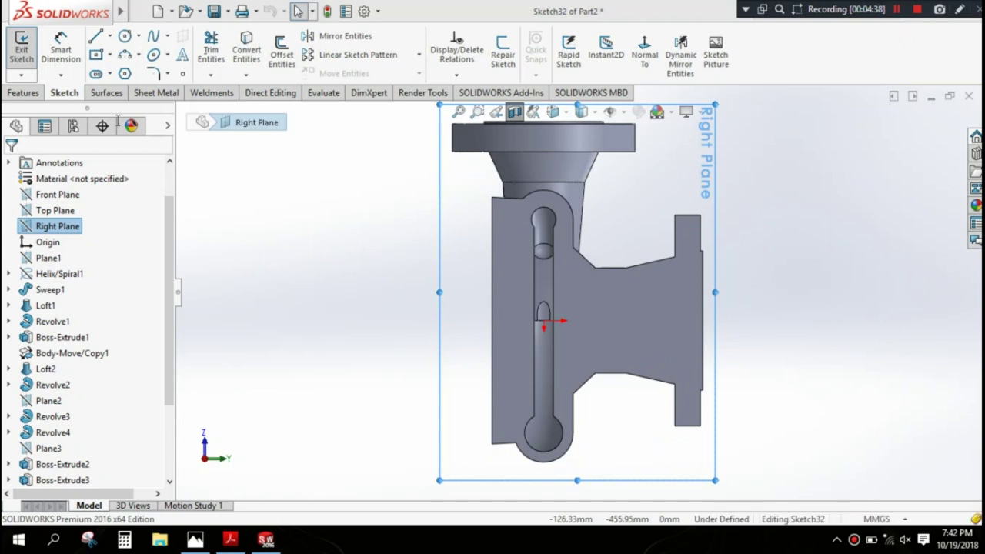
Step: Draw a horizontal centerline from the casing's front face past the right flange
{"action": "left_click", "coordinate": [107, 39]}
{"action": "scroll", "coordinate": [547, 317], "scroll_direction": "down", "scroll_amount": 3}
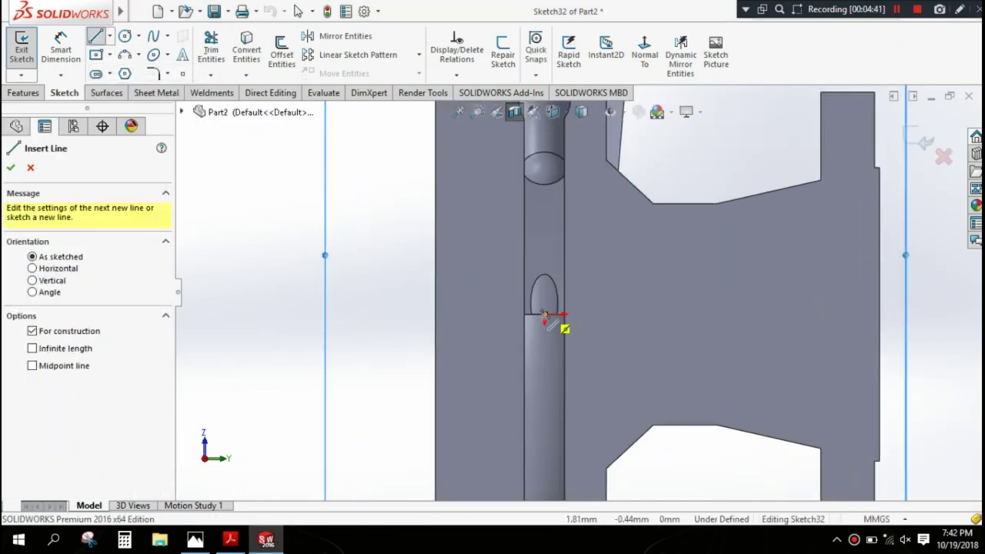
{"action": "left_click", "coordinate": [434, 314]}
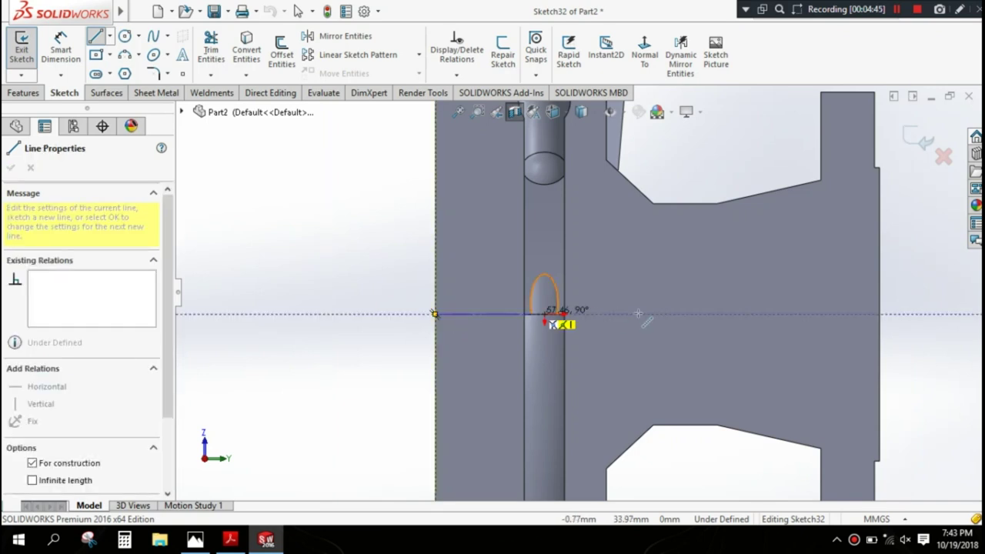
{"action": "left_click", "coordinate": [911, 314]}
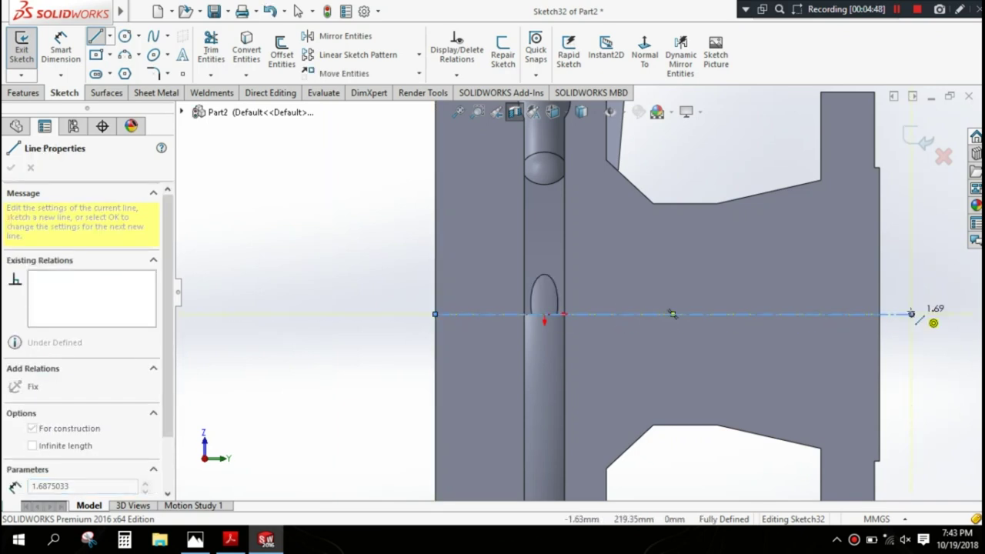
{"action": "right_click", "coordinate": [923, 254]}
{"action": "left_click", "coordinate": [923, 255]}
Step: Draw the first stepped profile lines up the front face and across the top
{"action": "left_click", "coordinate": [97, 38]}
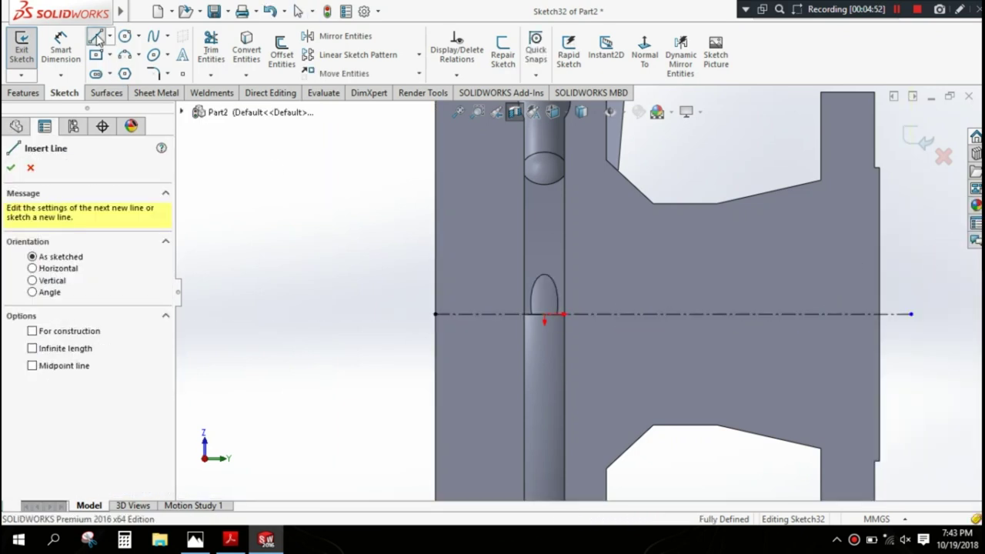
{"action": "key", "text": "f"}
{"action": "left_click", "coordinate": [481, 306]}
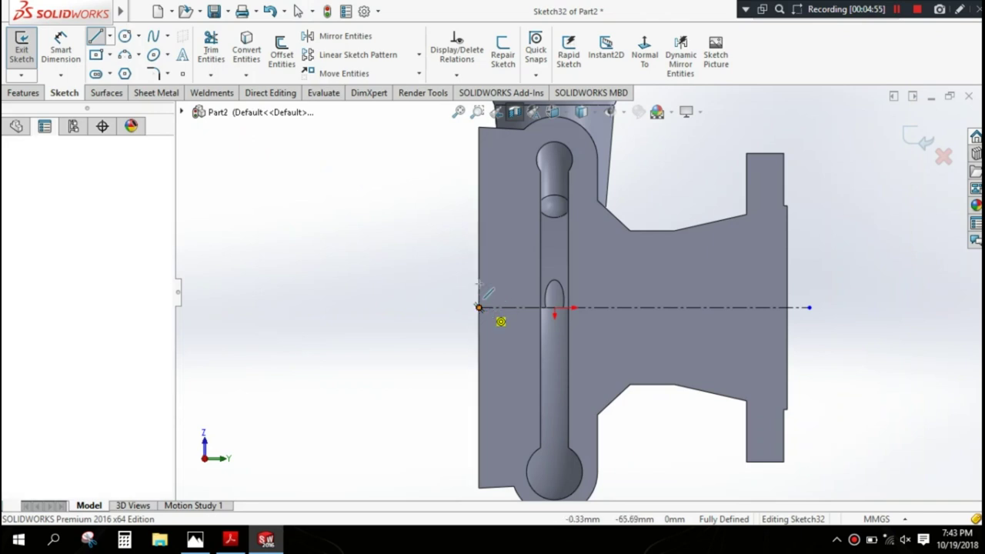
{"action": "scroll", "coordinate": [479, 201], "scroll_direction": "down", "scroll_amount": 1}
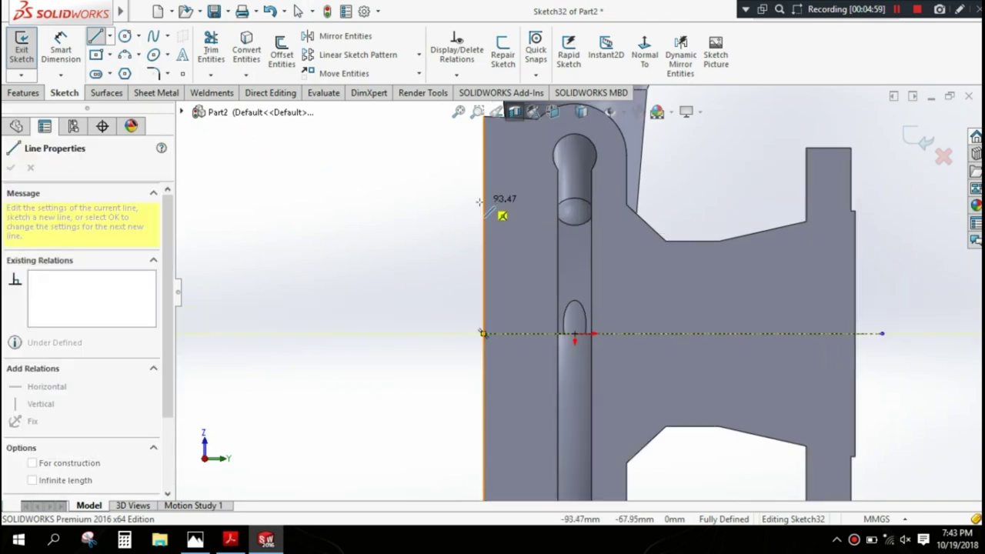
{"action": "left_click", "coordinate": [482, 198]}
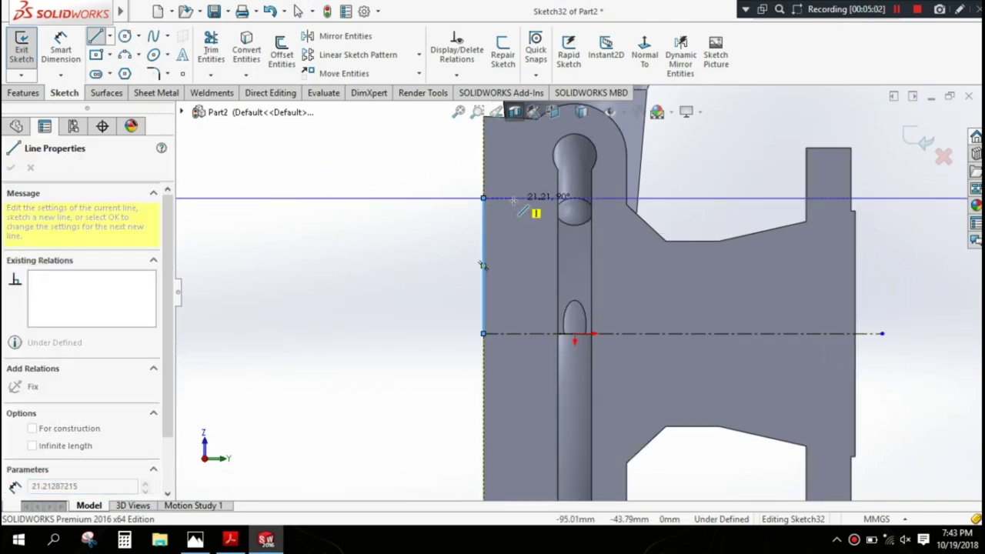
{"action": "left_click", "coordinate": [513, 199]}
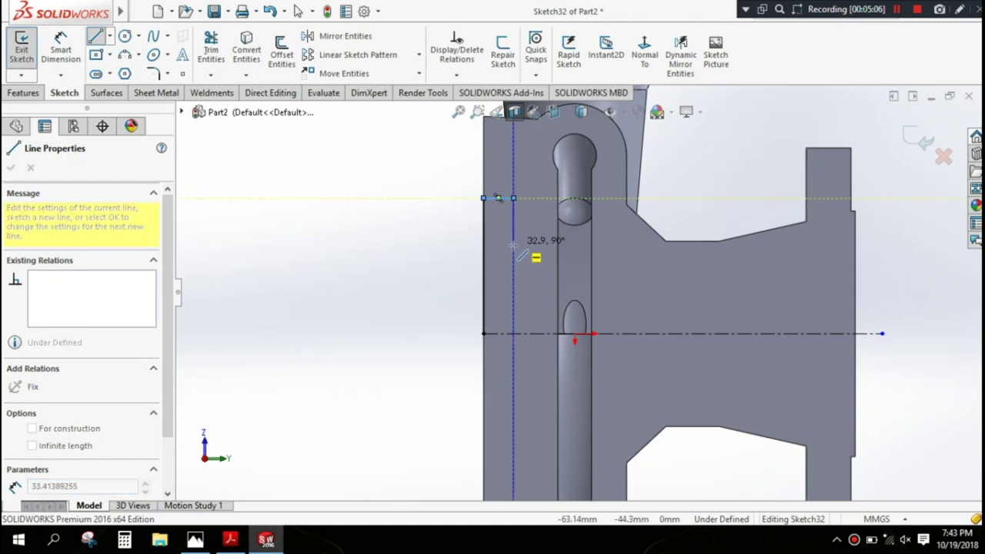
{"action": "left_click", "coordinate": [513, 244]}
{"action": "left_click", "coordinate": [542, 244]}
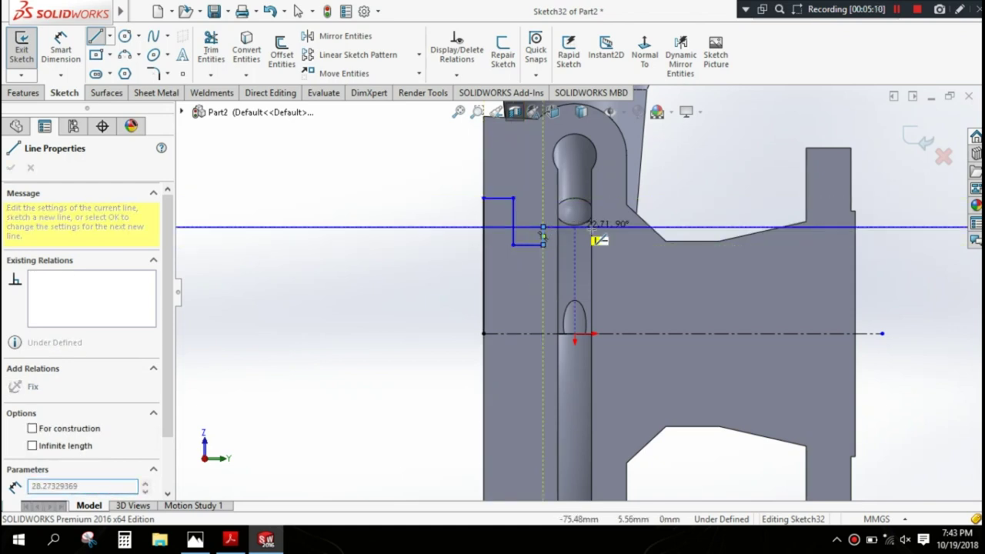
{"action": "left_click", "coordinate": [543, 227]}
Step: Continue the stepped profile down toward the hub and out to the right end
{"action": "left_click", "coordinate": [597, 227]}
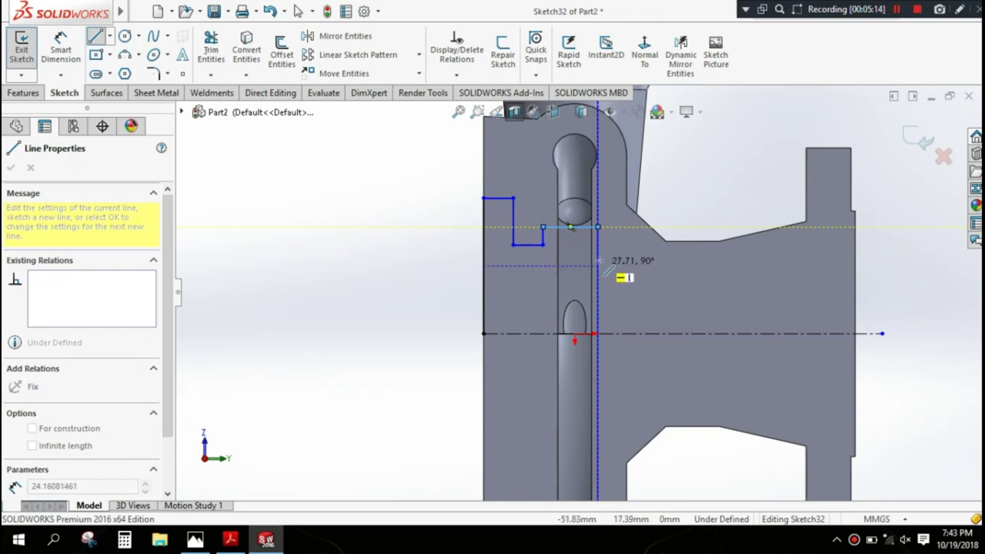
{"action": "left_click", "coordinate": [597, 266]}
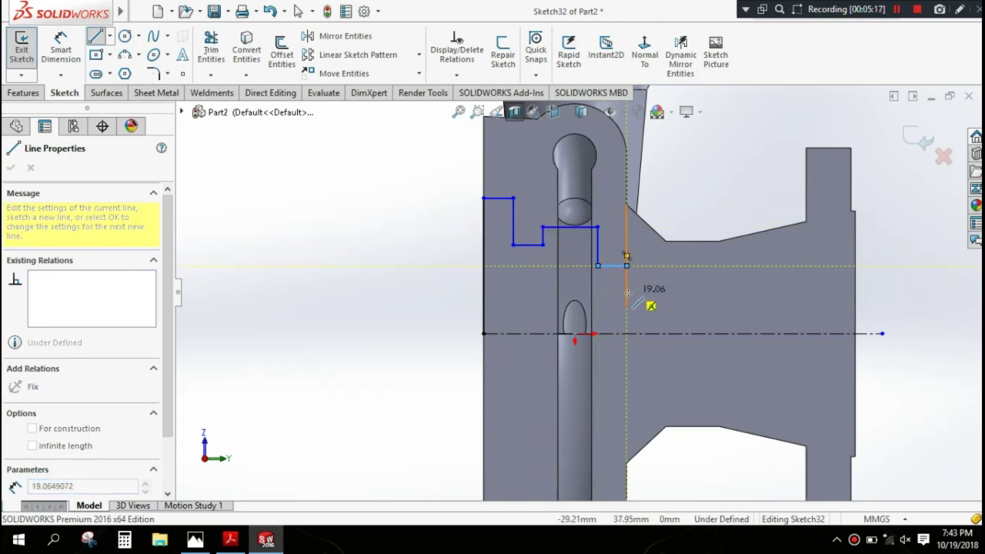
{"action": "left_click", "coordinate": [626, 292]}
{"action": "left_click", "coordinate": [643, 292]}
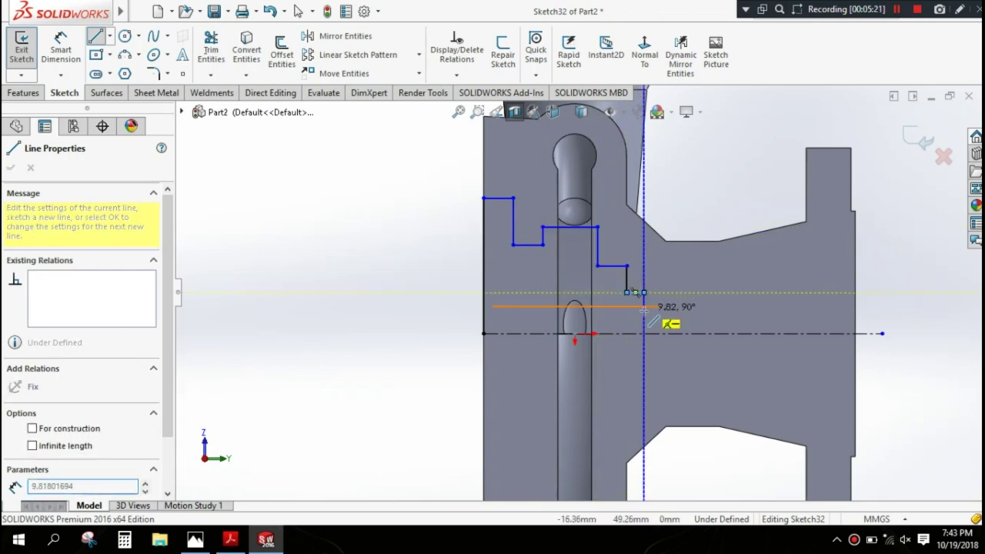
{"action": "left_click", "coordinate": [643, 306]}
{"action": "left_click", "coordinate": [882, 305]}
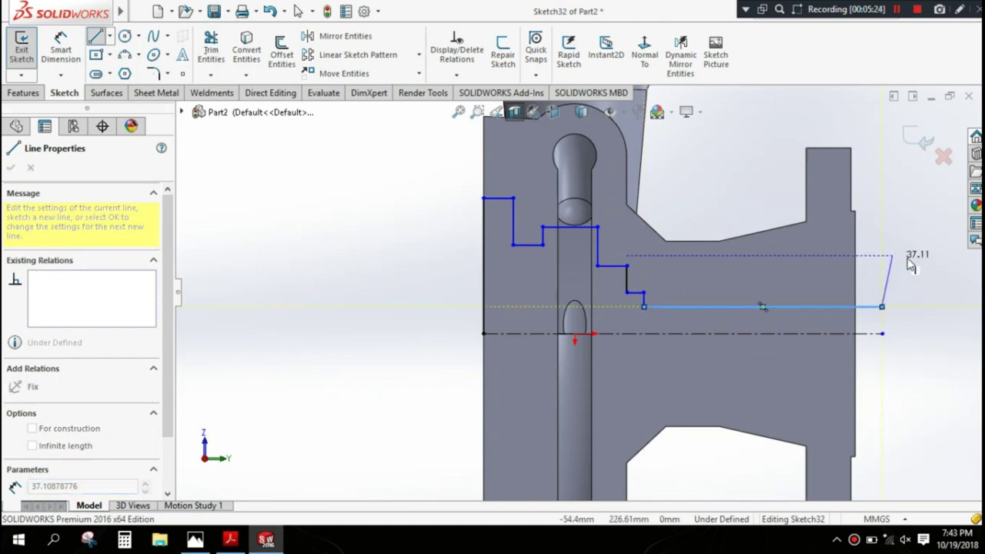
{"action": "key", "text": "Escape"}
{"action": "left_click", "coordinate": [69, 50]}
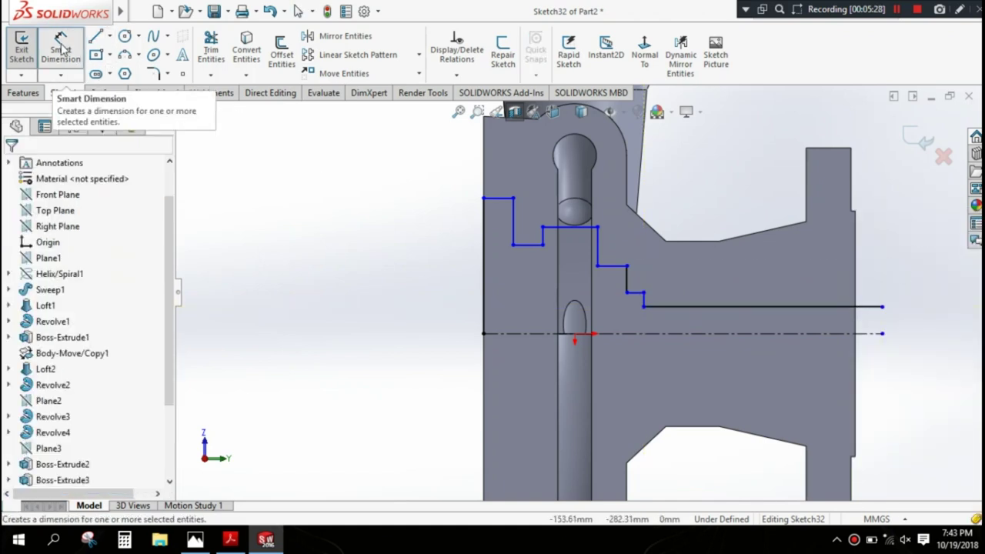
Step: Dimension the outer line at 120 mm (240/2) and the next step at 110 mm (220/2)
{"action": "left_click", "coordinate": [483, 246]}
{"action": "left_click", "coordinate": [445, 254]}
{"action": "type", "text": "24"}
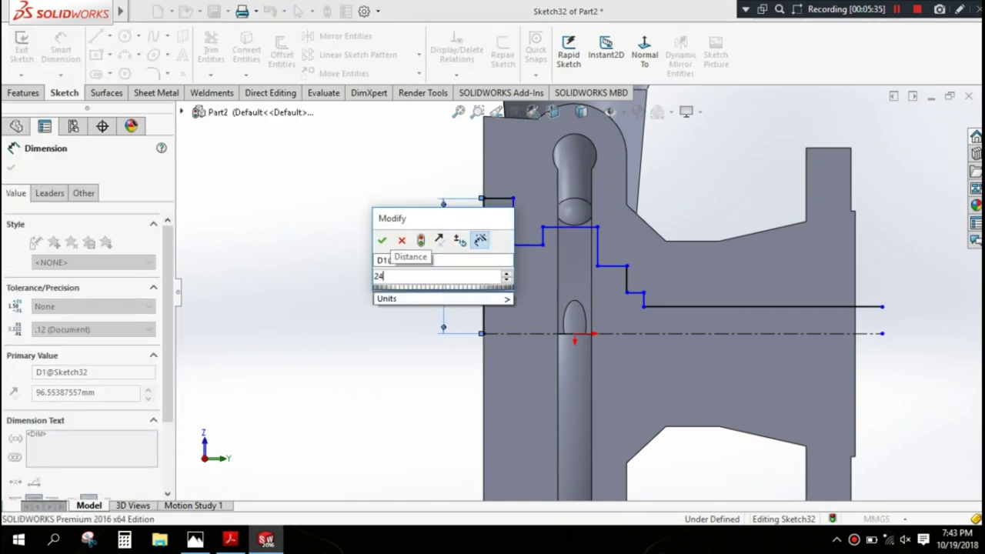
{"action": "type", "text": "0/2"}
{"action": "left_click", "coordinate": [382, 241]}
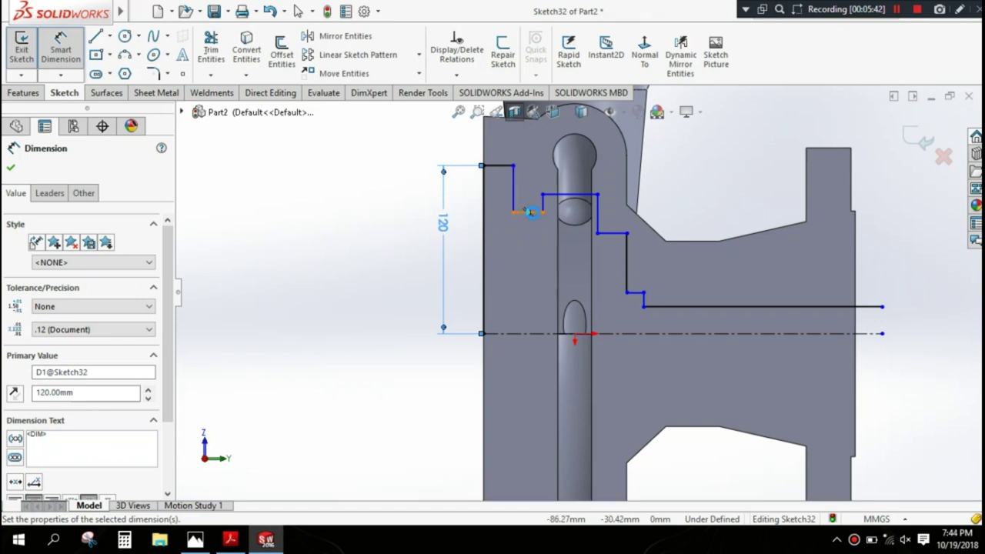
{"action": "left_click", "coordinate": [531, 212]}
{"action": "left_click", "coordinate": [523, 333]}
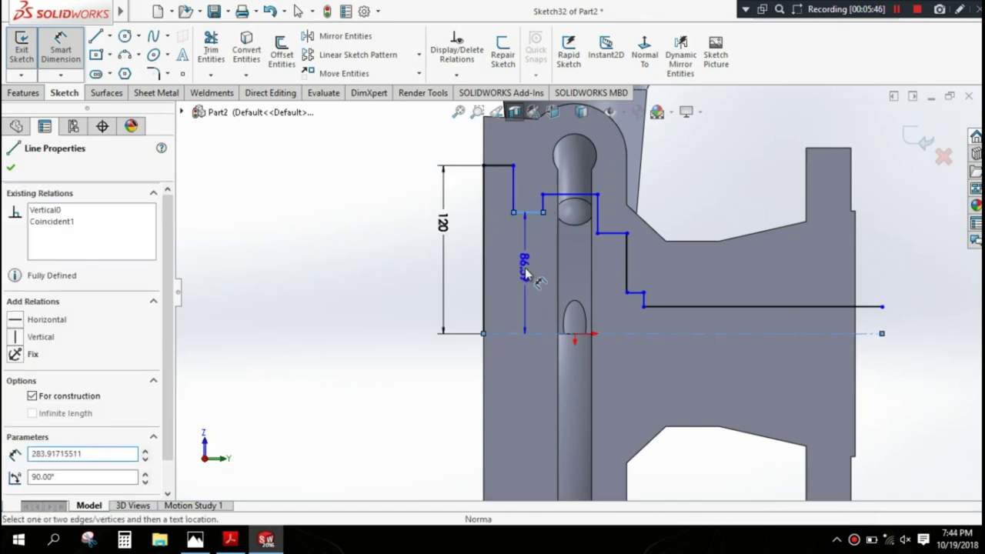
{"action": "left_click", "coordinate": [526, 274]}
{"action": "type", "text": "220/2"}
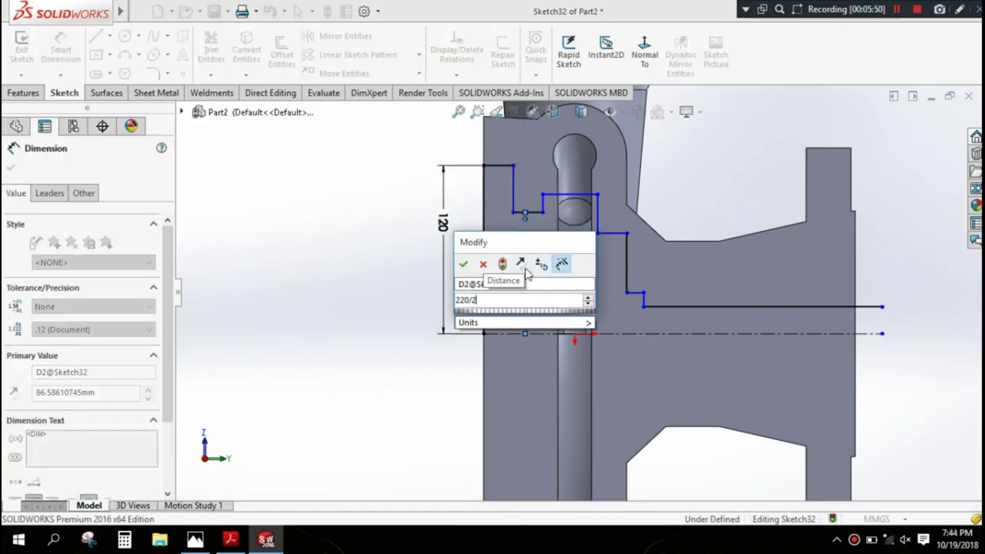
{"action": "key", "text": "Return"}
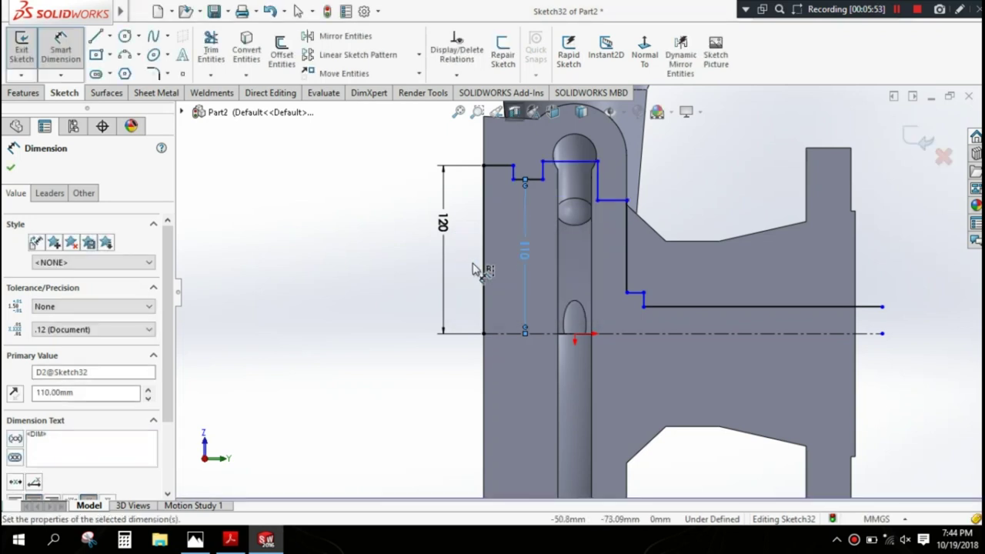
Step: Dimension the top line at 112 mm (224/2) and the vertical step at 67.50 mm
{"action": "left_click", "coordinate": [573, 163]}
{"action": "left_click", "coordinate": [573, 333]}
{"action": "left_click", "coordinate": [573, 269]}
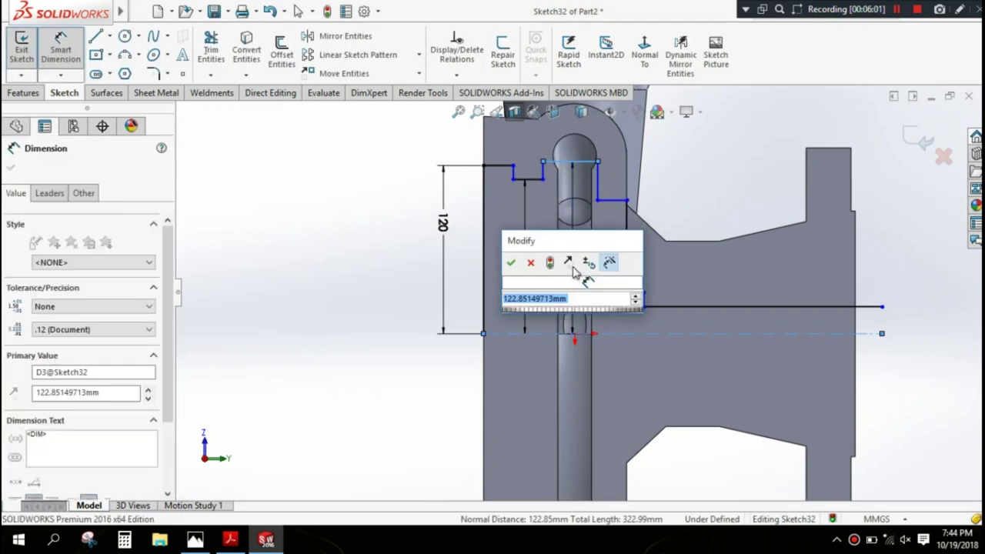
{"action": "type", "text": "224/2"}
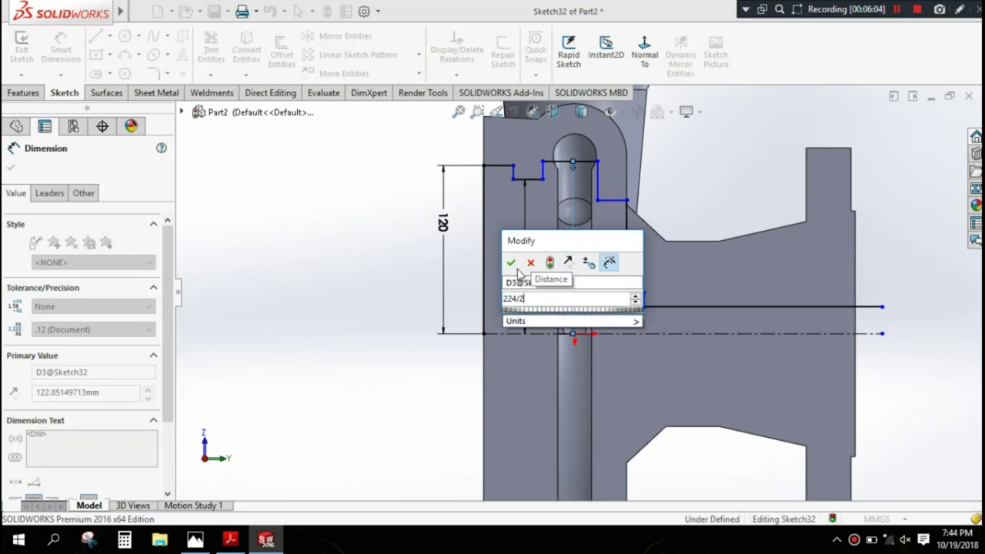
{"action": "left_click", "coordinate": [510, 263]}
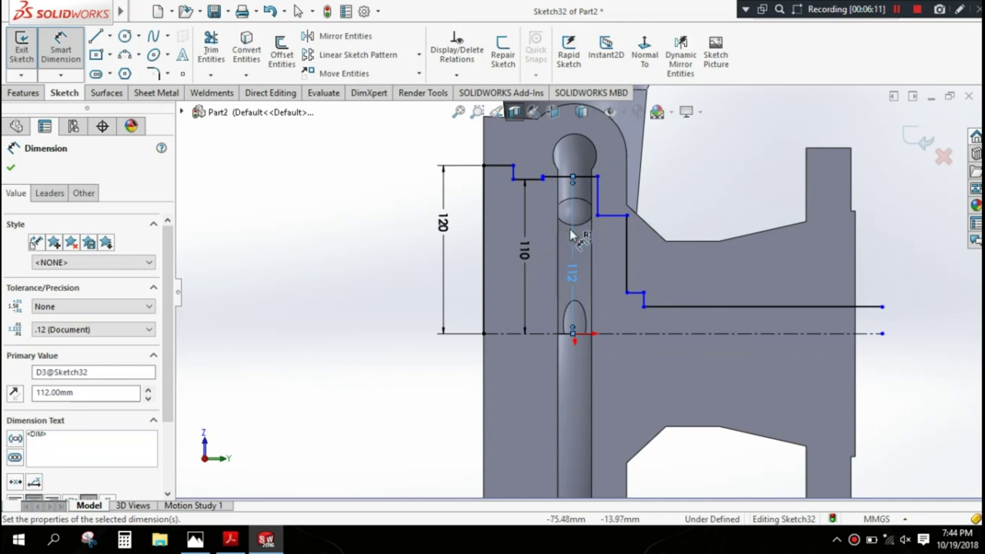
{"action": "left_click", "coordinate": [626, 227]}
{"action": "left_click", "coordinate": [612, 300]}
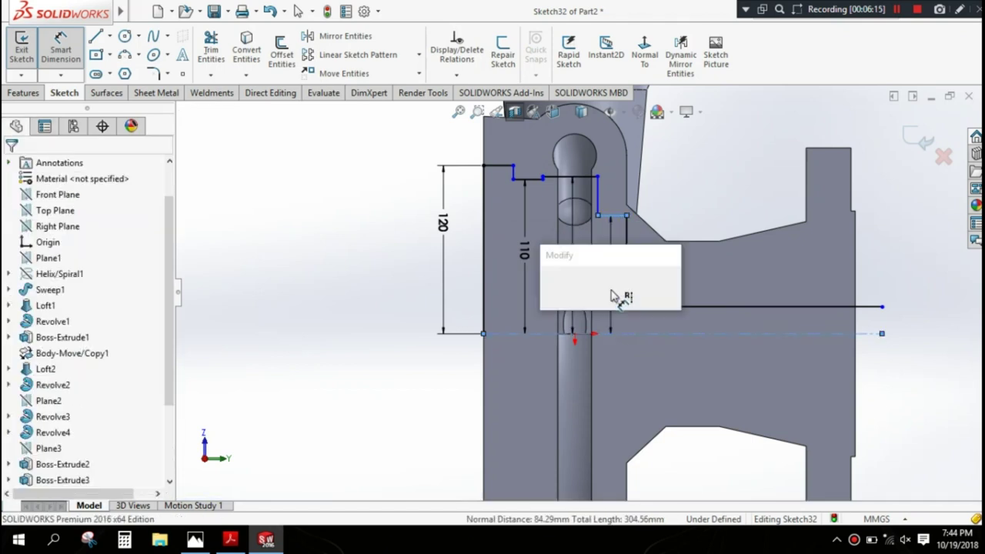
{"action": "type", "text": "67.5"}
{"action": "key", "text": "Return"}
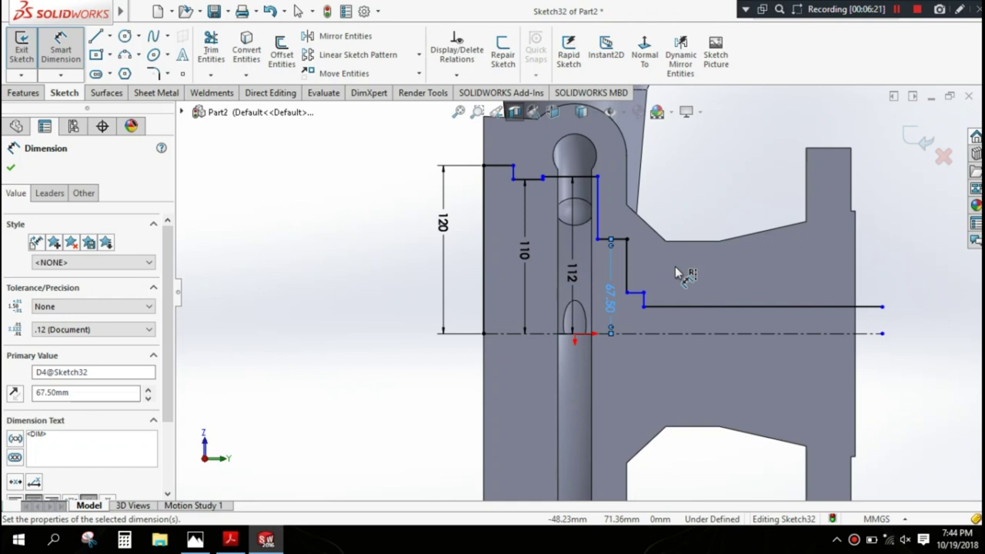
Step: Enter 110/2 on the short step line and discard the over-defining long-line dimension
{"action": "left_click", "coordinate": [641, 300]}
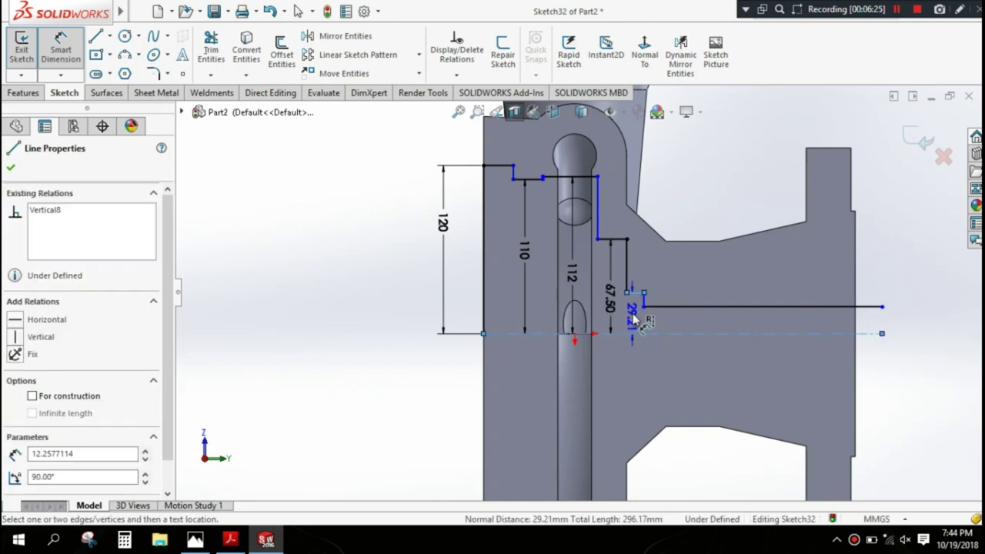
{"action": "left_click", "coordinate": [636, 322]}
{"action": "type", "text": "11"}
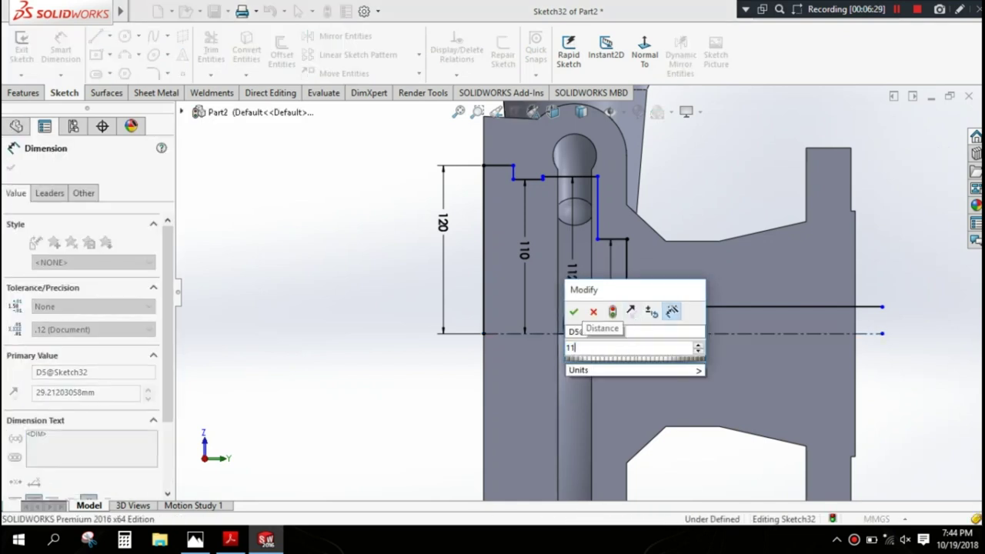
{"action": "type", "text": "0/2"}
{"action": "left_click", "coordinate": [575, 312]}
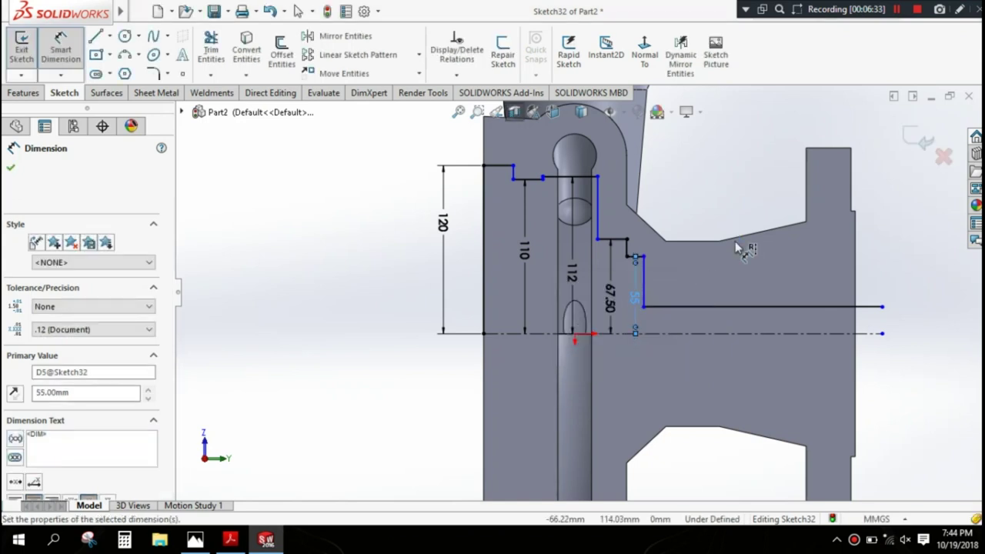
{"action": "left_click", "coordinate": [740, 309]}
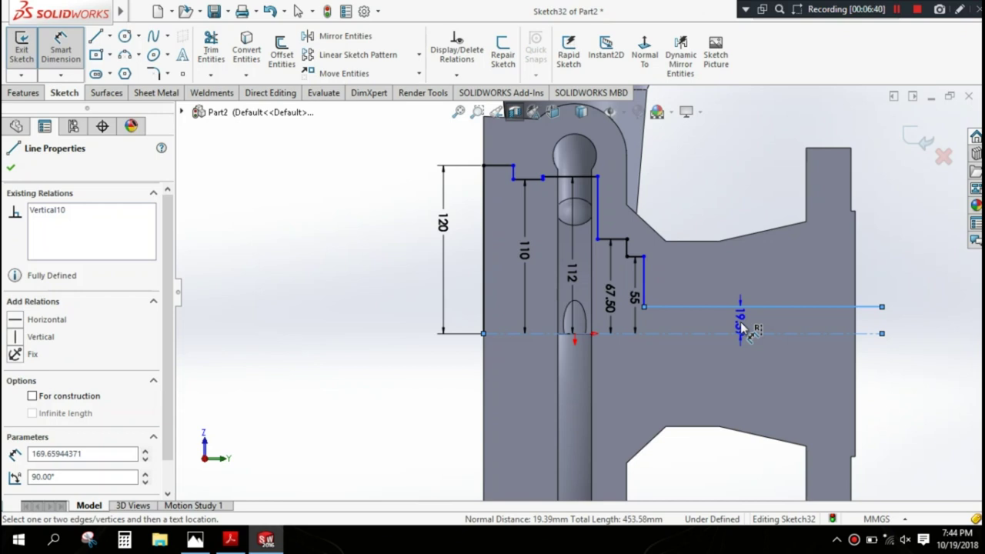
{"action": "left_click", "coordinate": [739, 326]}
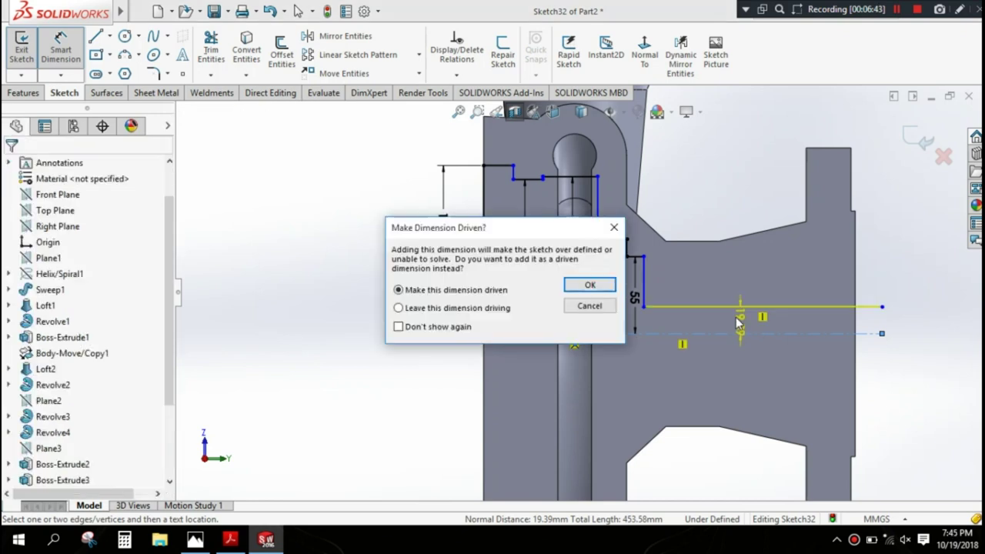
{"action": "left_click", "coordinate": [613, 227]}
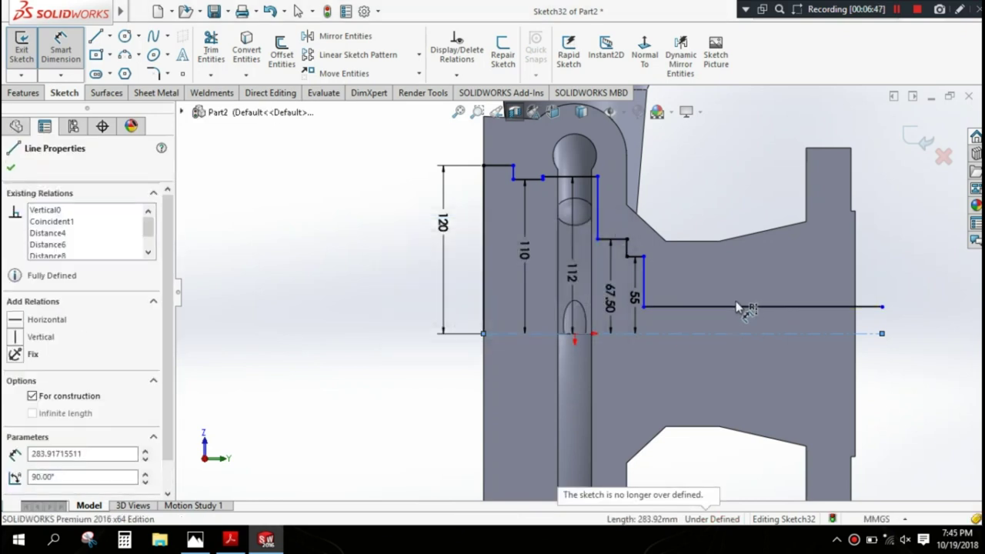
{"action": "scroll", "coordinate": [693, 303], "scroll_direction": "down", "scroll_amount": 1}
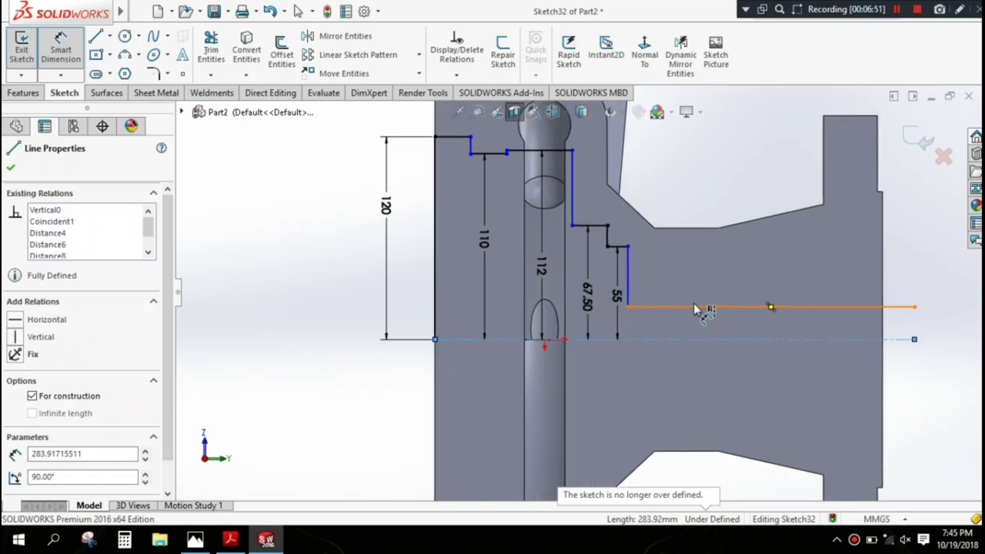
{"action": "scroll", "coordinate": [693, 303], "scroll_direction": "down", "scroll_amount": 1}
{"action": "left_click", "coordinate": [692, 307]}
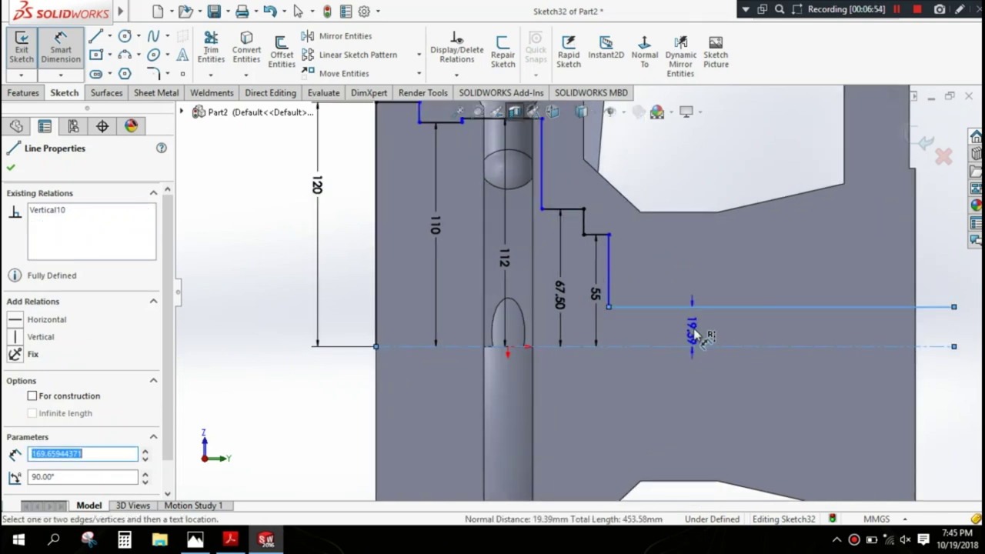
{"action": "left_click", "coordinate": [697, 331]}
{"action": "left_click", "coordinate": [614, 229]}
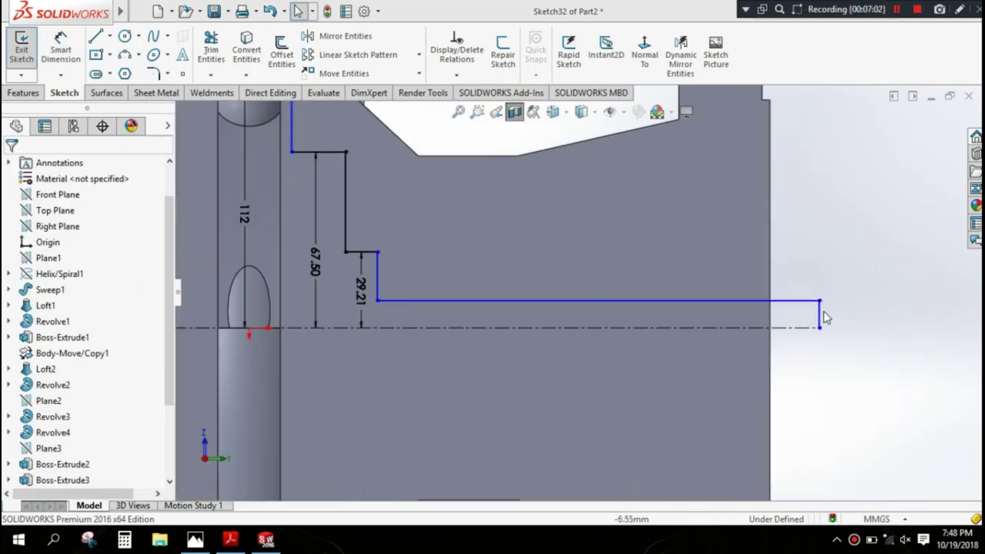
Step: Dimension the short vertical end line at 50 mm (100/2)
{"action": "left_click", "coordinate": [61, 50]}
{"action": "left_click", "coordinate": [819, 314]}
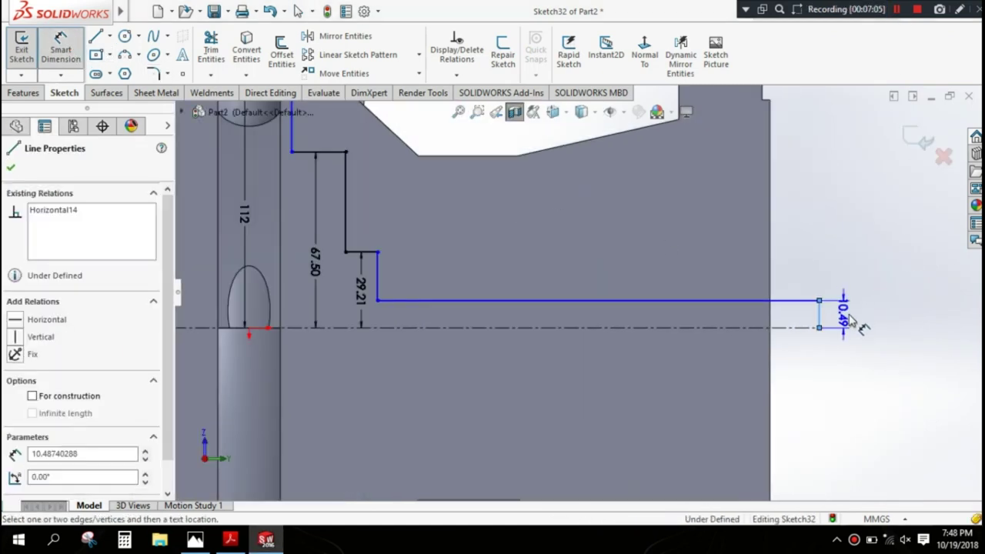
{"action": "left_click", "coordinate": [852, 322]}
{"action": "type", "text": "100/2"}
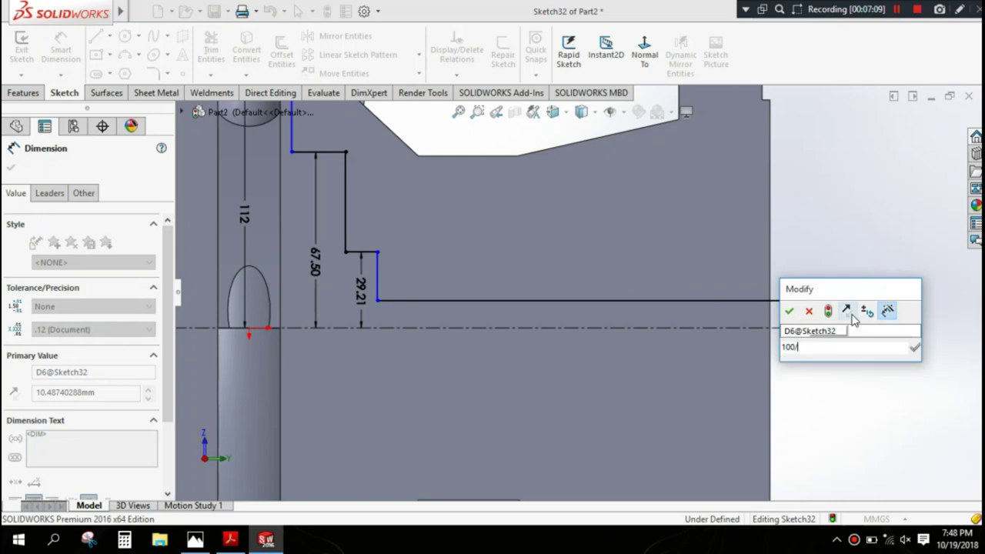
{"action": "left_click", "coordinate": [788, 310]}
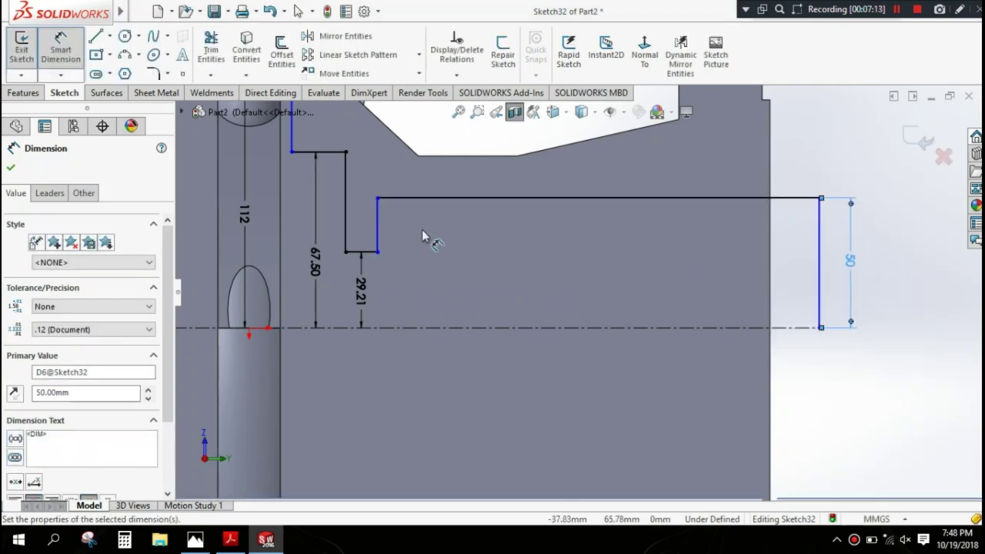
{"action": "scroll", "coordinate": [434, 236], "scroll_direction": "up", "scroll_amount": 1}
{"action": "scroll", "coordinate": [450, 248], "scroll_direction": "up", "scroll_amount": 1}
{"action": "scroll", "coordinate": [450, 247], "scroll_direction": "up", "scroll_amount": 1}
{"action": "scroll", "coordinate": [452, 246], "scroll_direction": "up", "scroll_amount": 1}
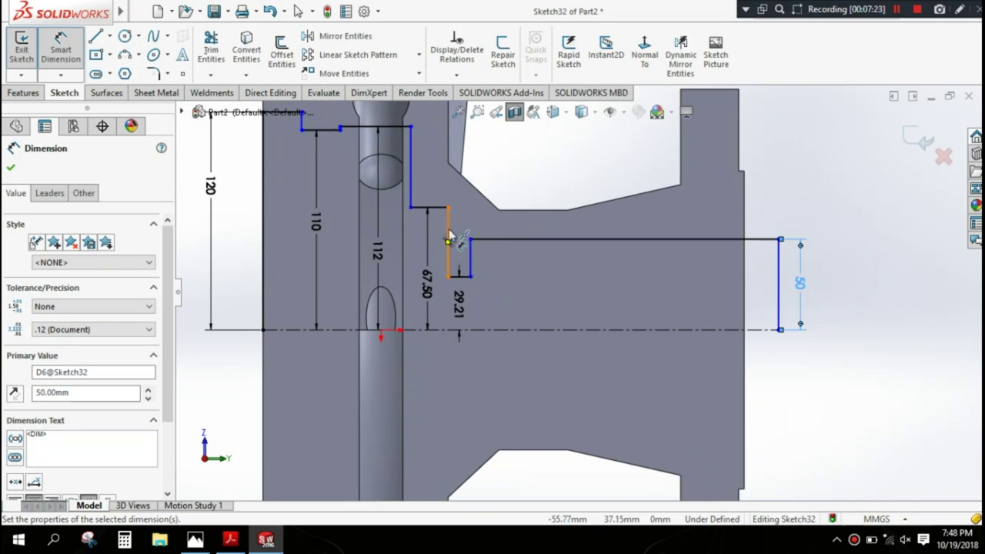
{"action": "scroll", "coordinate": [454, 221], "scroll_direction": "down", "scroll_amount": 1}
{"action": "scroll", "coordinate": [401, 184], "scroll_direction": "down", "scroll_amount": 1}
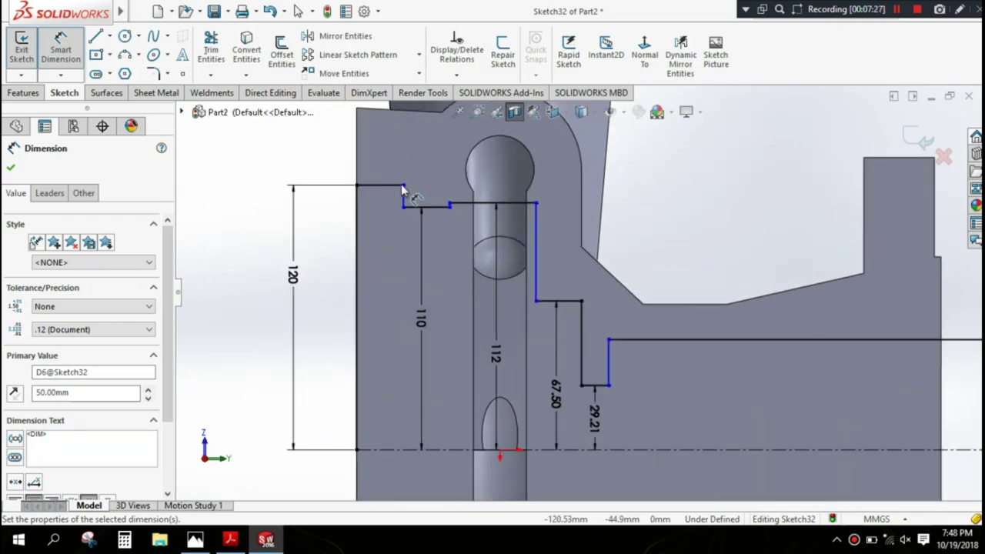
Step: Dimension the top horizontal lines at 8 mm and 26 mm
{"action": "left_click", "coordinate": [392, 186]}
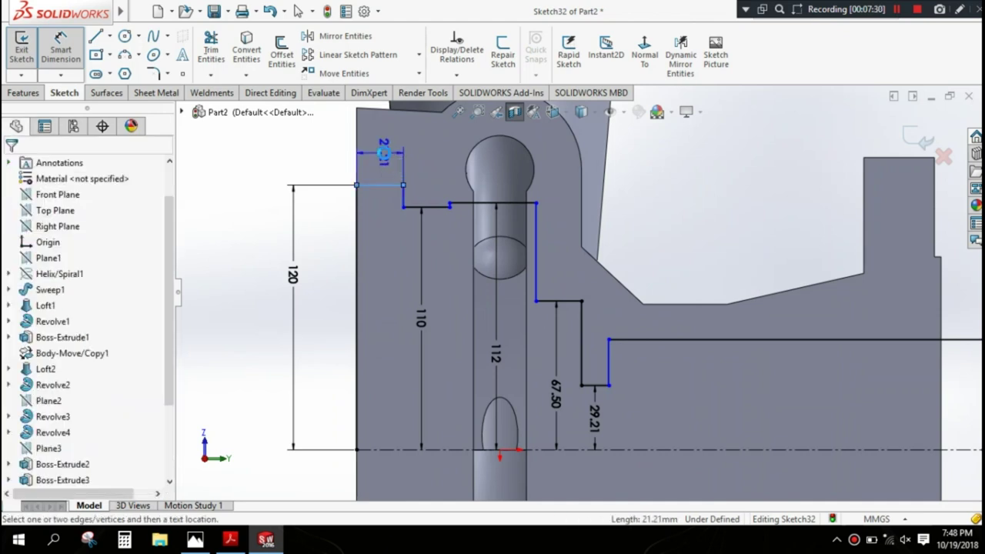
{"action": "left_click", "coordinate": [386, 157]}
{"action": "type", "text": "8.00mm"}
{"action": "key", "text": "Return"}
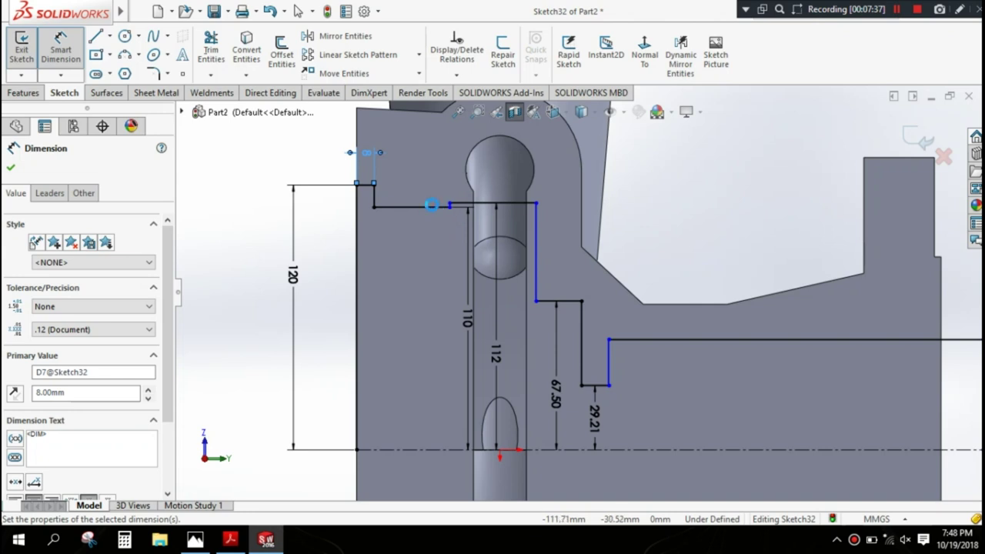
{"action": "left_click", "coordinate": [432, 204]}
{"action": "left_click", "coordinate": [424, 182]}
{"action": "type", "text": "26"}
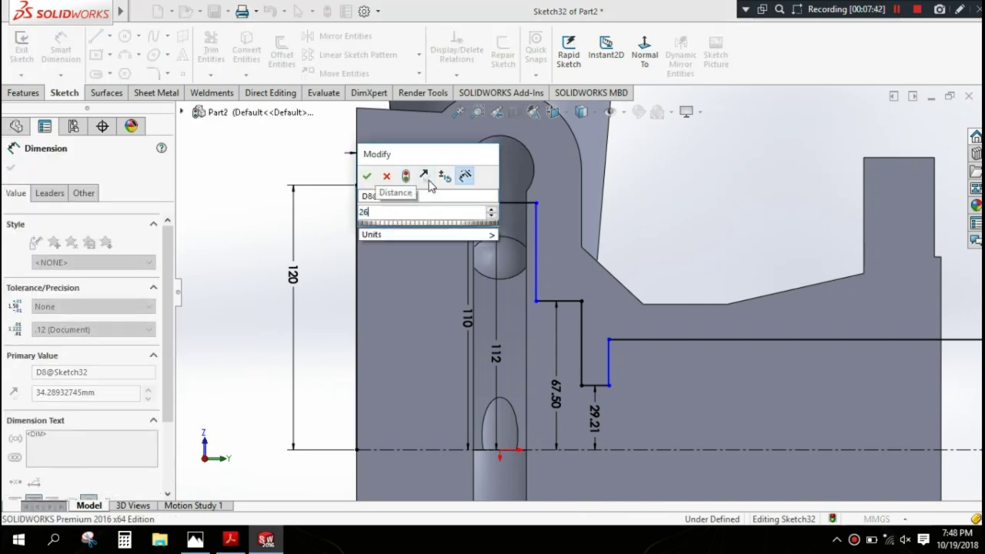
{"action": "left_click", "coordinate": [367, 176]}
Step: Set the short horizontal step line to 15 mm
{"action": "scroll", "coordinate": [527, 216], "scroll_direction": "down", "scroll_amount": 1}
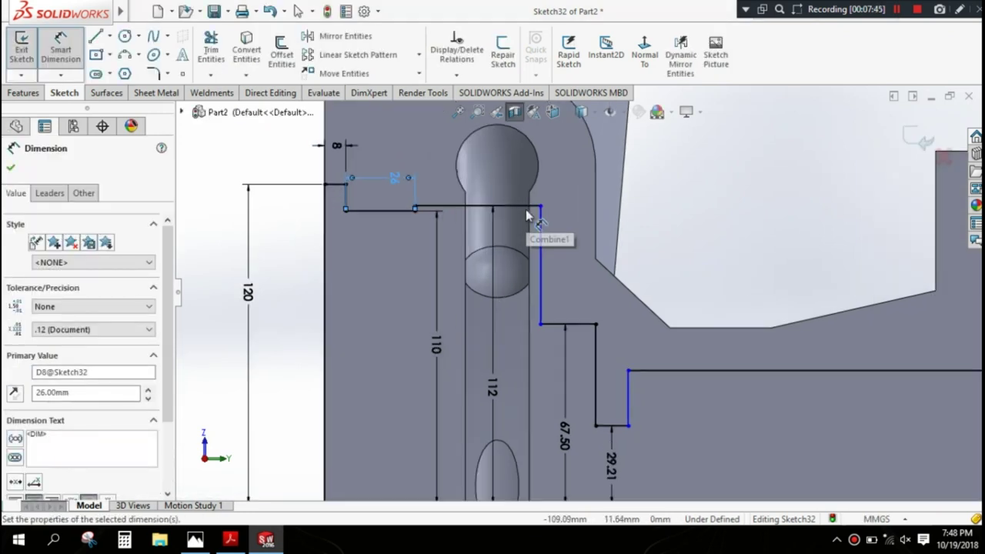
{"action": "left_click", "coordinate": [578, 323]}
{"action": "left_click", "coordinate": [576, 296]}
{"action": "type", "text": "15"}
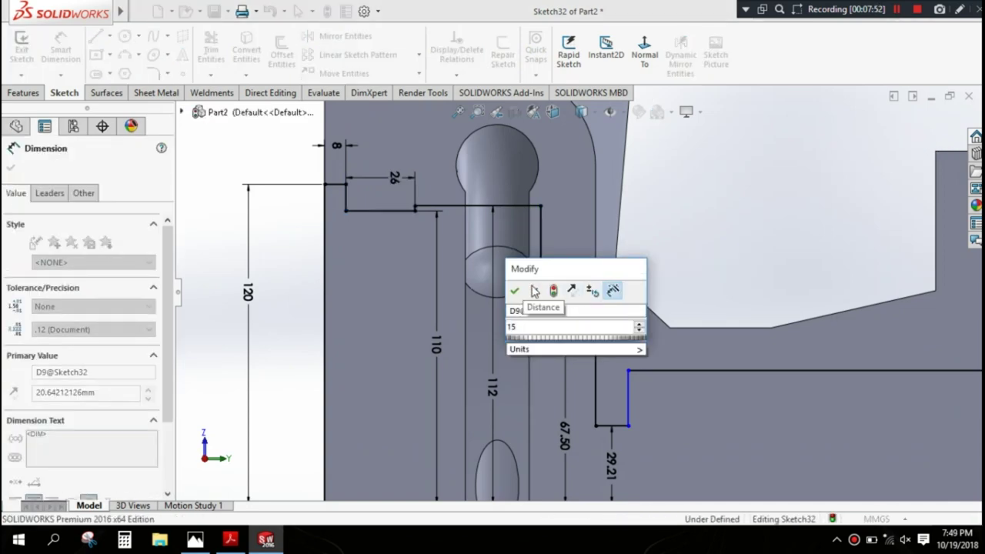
{"action": "left_click", "coordinate": [515, 291]}
{"action": "scroll", "coordinate": [684, 419], "scroll_direction": "up", "scroll_amount": 2}
{"action": "scroll", "coordinate": [608, 338], "scroll_direction": "up", "scroll_amount": 2}
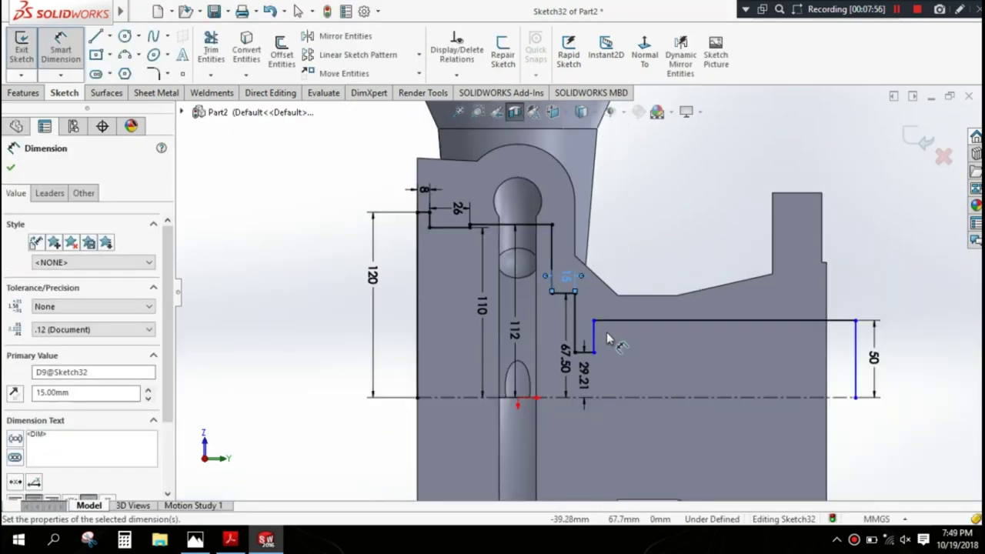
{"action": "scroll", "coordinate": [607, 338], "scroll_direction": "down", "scroll_amount": 1}
{"action": "scroll", "coordinate": [607, 338], "scroll_direction": "down", "scroll_amount": 2}
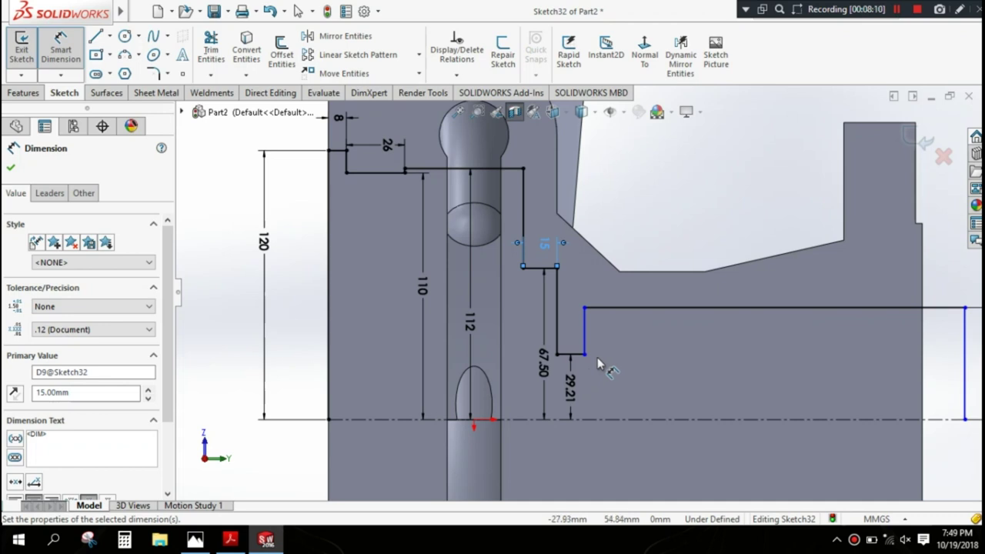
Step: Change the 29.21 step height to 55 mm (110/2)
{"action": "left_click", "coordinate": [572, 391]}
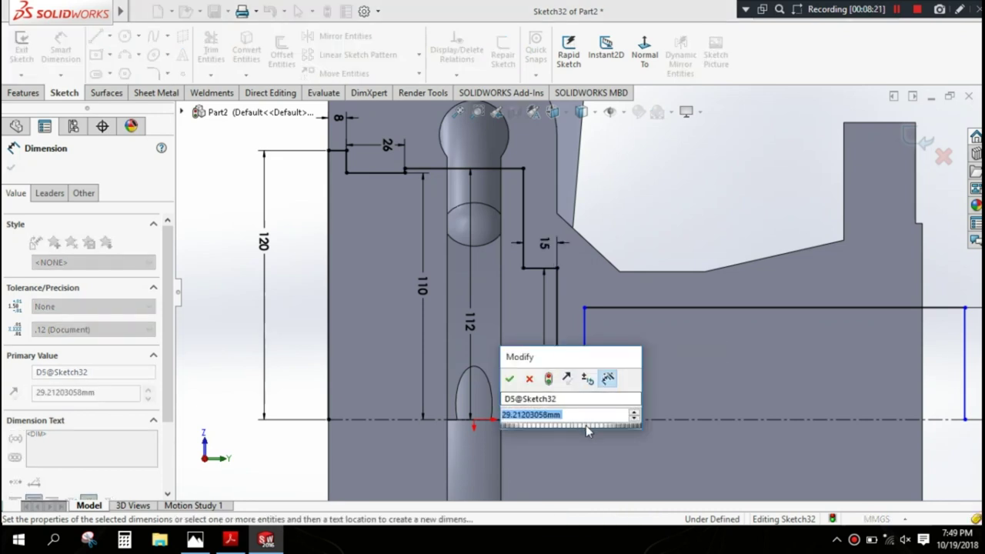
{"action": "type", "text": "110"}
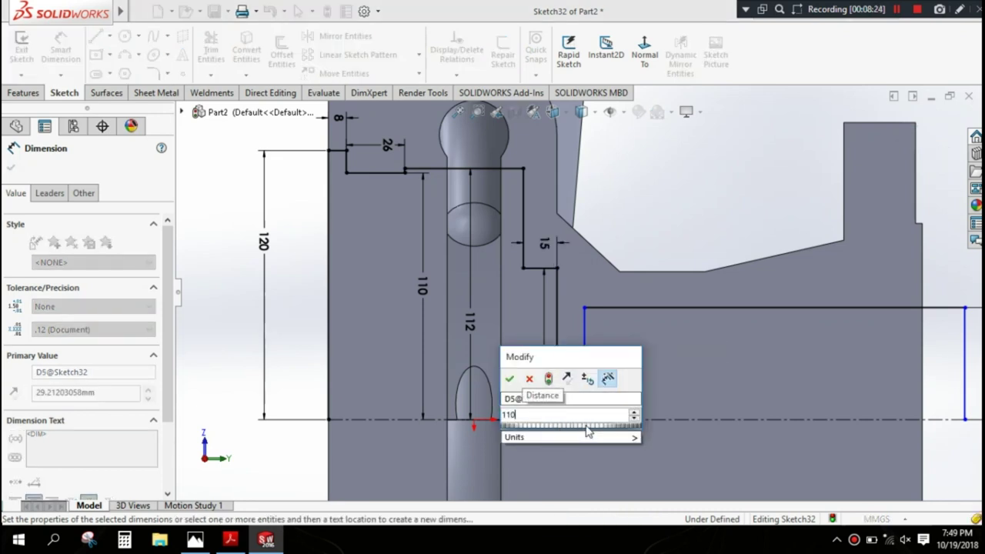
{"action": "type", "text": "/2"}
{"action": "left_click", "coordinate": [508, 378]}
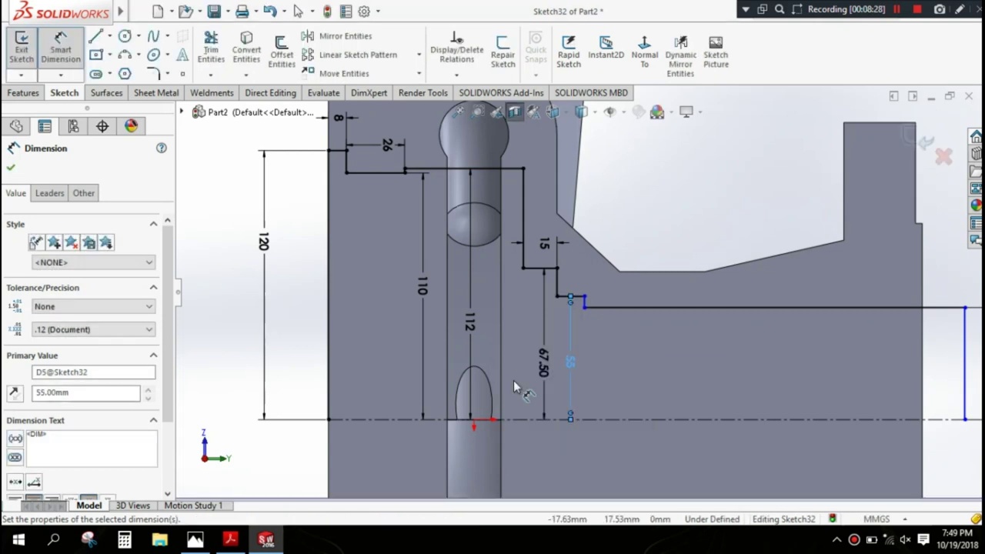
{"action": "scroll", "coordinate": [618, 324], "scroll_direction": "down", "scroll_amount": 2}
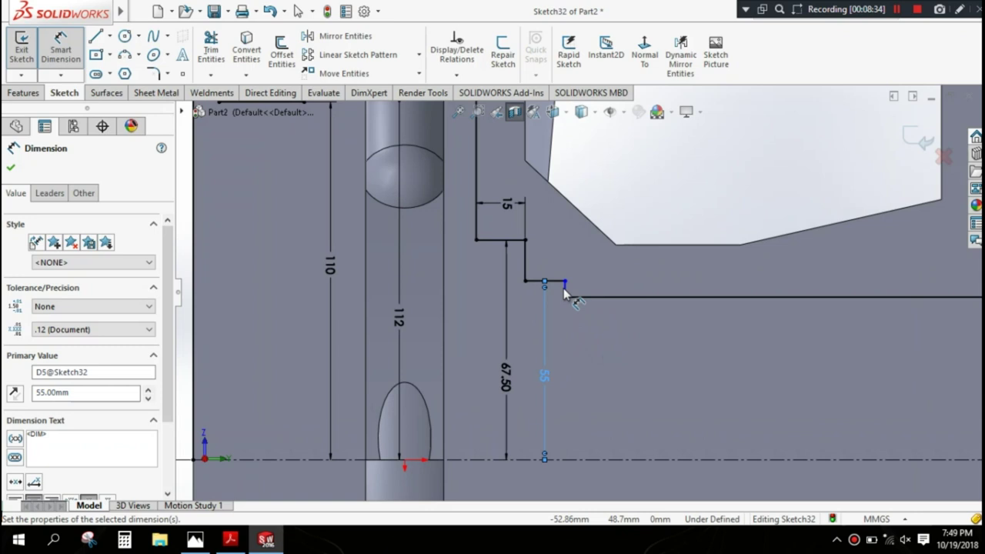
{"action": "scroll", "coordinate": [548, 283], "scroll_direction": "down", "scroll_amount": 1}
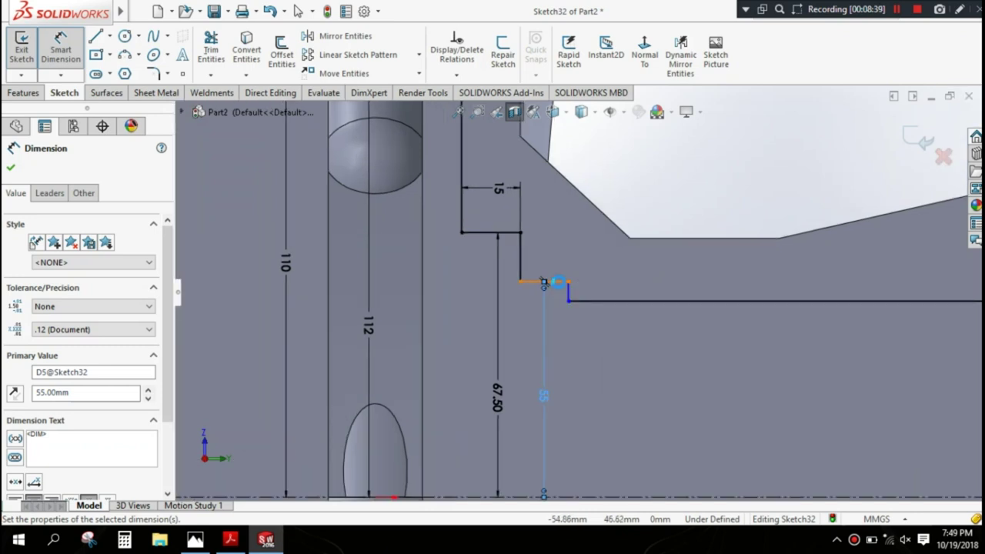
Step: Dimension the short step at 3 mm and finish dimensioning
{"action": "left_click", "coordinate": [544, 282]}
{"action": "left_click", "coordinate": [549, 257]}
{"action": "type", "text": "3"}
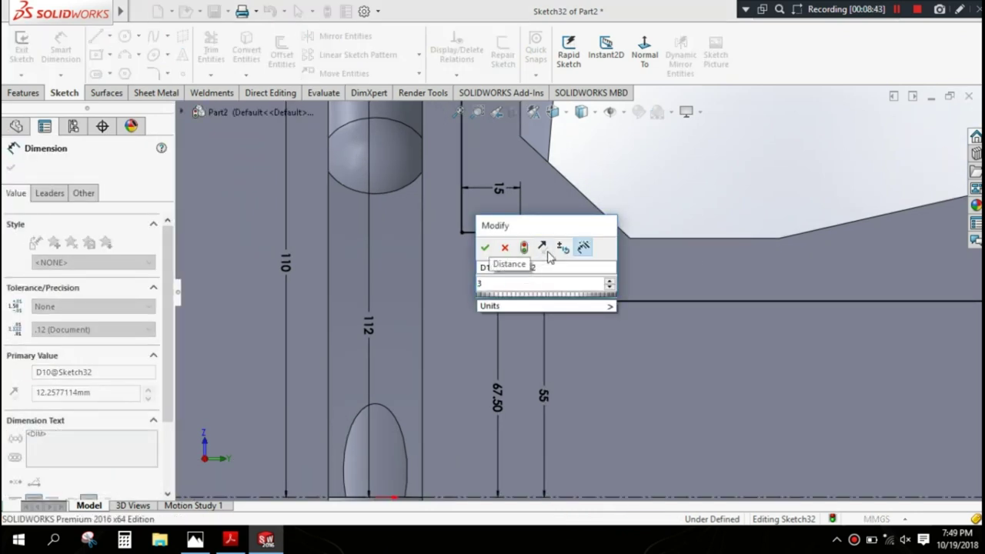
{"action": "left_click", "coordinate": [483, 246]}
{"action": "scroll", "coordinate": [654, 338], "scroll_direction": "up", "scroll_amount": 2}
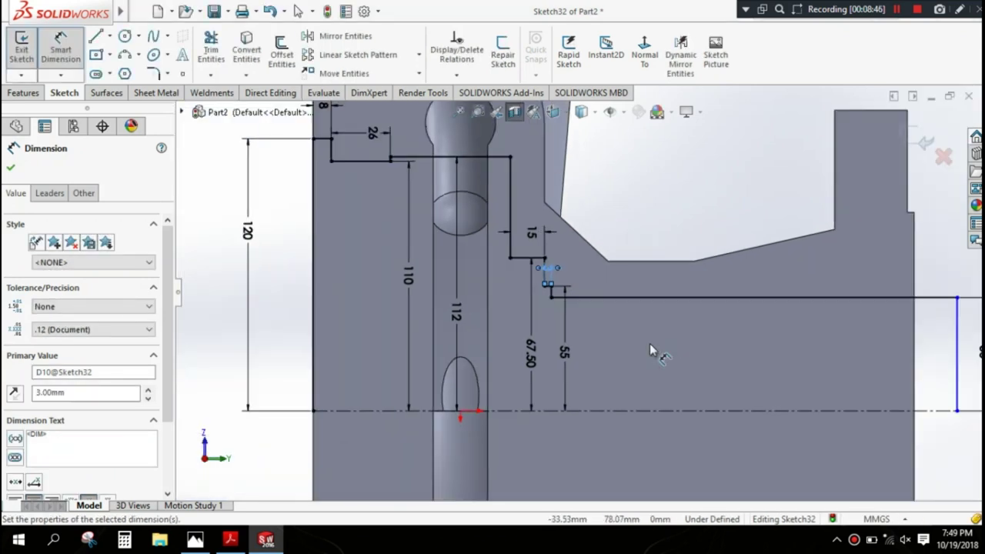
{"action": "scroll", "coordinate": [638, 339], "scroll_direction": "up", "scroll_amount": 2}
{"action": "scroll", "coordinate": [623, 338], "scroll_direction": "up", "scroll_amount": 1}
{"action": "scroll", "coordinate": [584, 354], "scroll_direction": "down", "scroll_amount": 1}
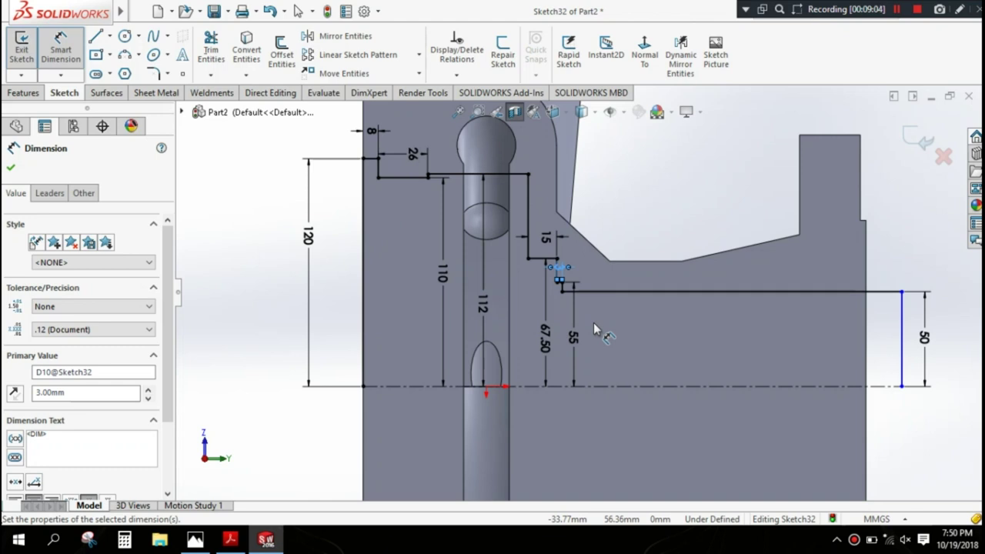
{"action": "scroll", "coordinate": [558, 269], "scroll_direction": "down", "scroll_amount": 1}
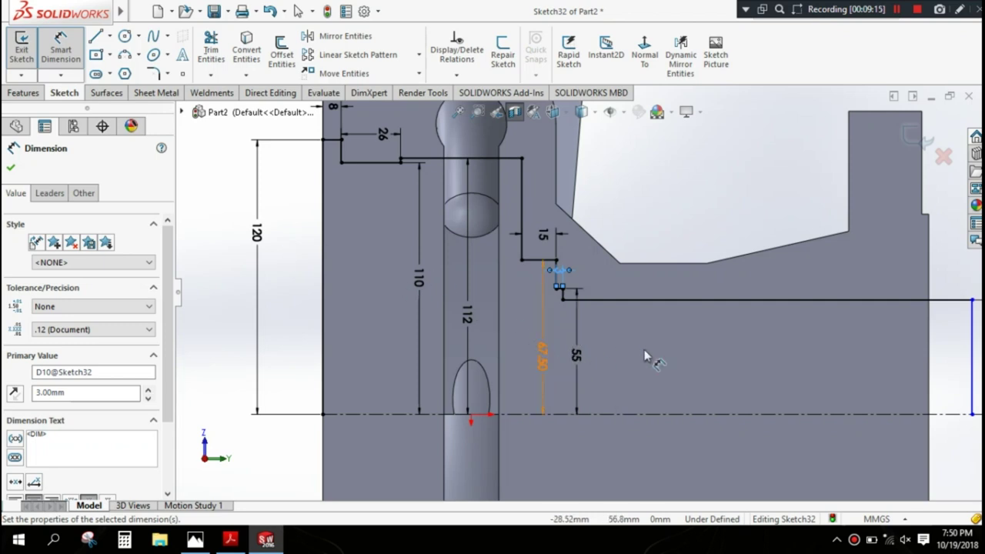
{"action": "scroll", "coordinate": [644, 349], "scroll_direction": "up", "scroll_amount": 1}
{"action": "scroll", "coordinate": [553, 300], "scroll_direction": "down", "scroll_amount": 1}
{"action": "scroll", "coordinate": [608, 265], "scroll_direction": "down", "scroll_amount": 1}
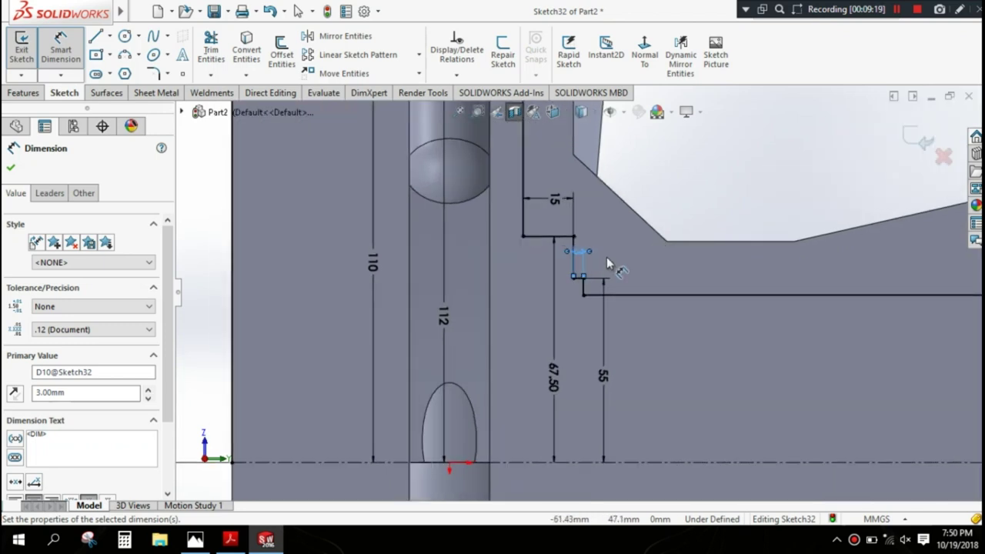
{"action": "scroll", "coordinate": [603, 257], "scroll_direction": "up", "scroll_amount": 1}
{"action": "scroll", "coordinate": [580, 242], "scroll_direction": "up", "scroll_amount": 1}
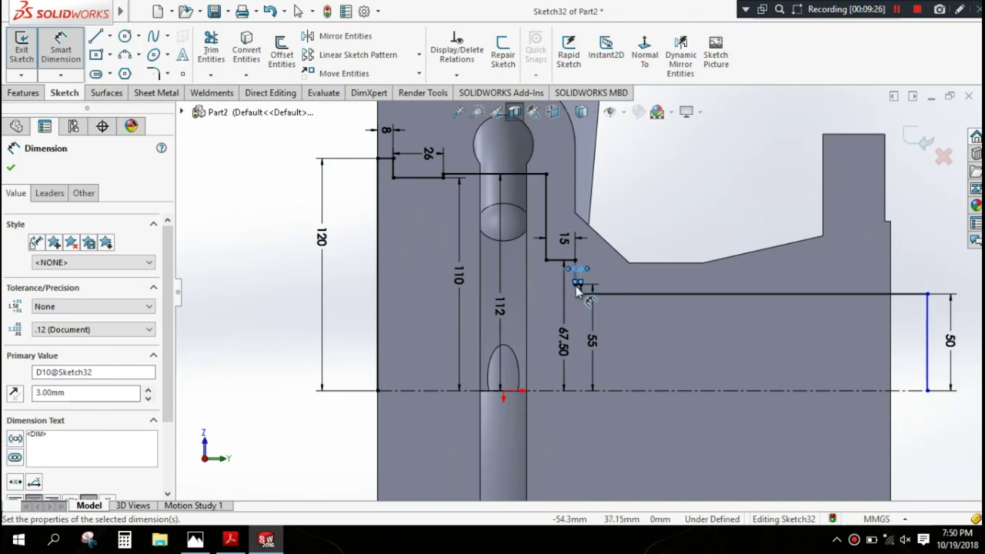
{"action": "left_click", "coordinate": [11, 168]}
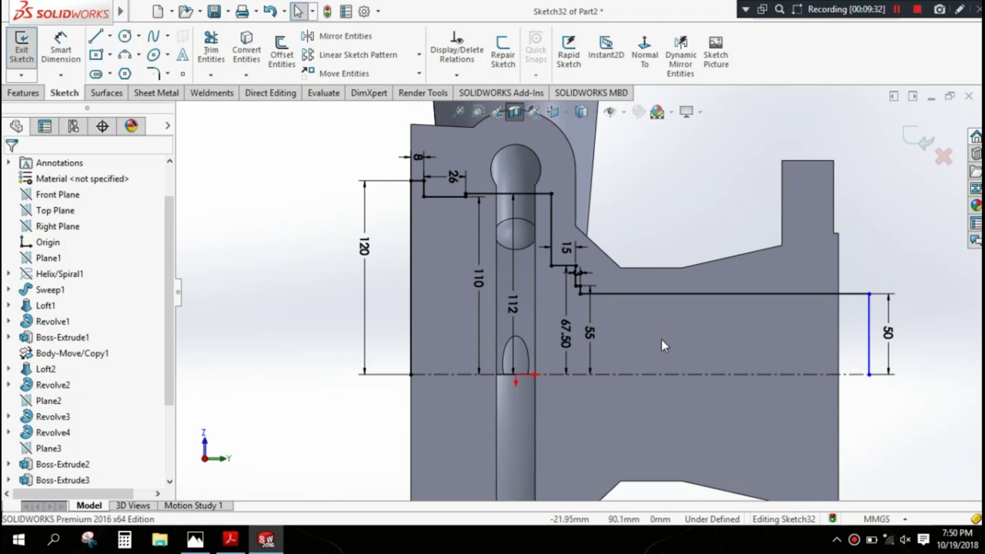
Step: Revolve-cut Sketch32 360° about Line1, auto-closing the open profile, to hollow the passage
{"action": "scroll", "coordinate": [660, 339], "scroll_direction": "up", "scroll_amount": 2}
{"action": "left_click", "coordinate": [23, 93]}
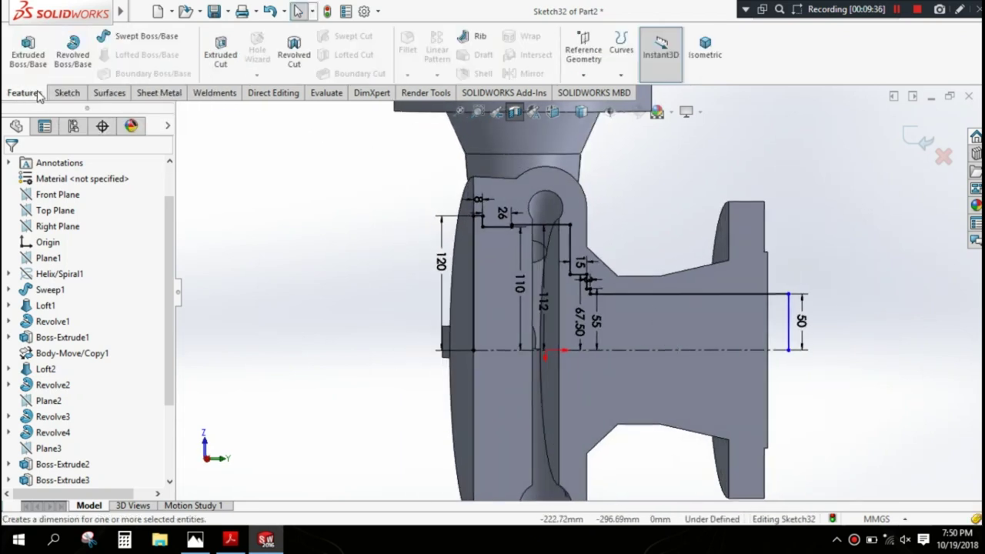
{"action": "left_click", "coordinate": [220, 53]}
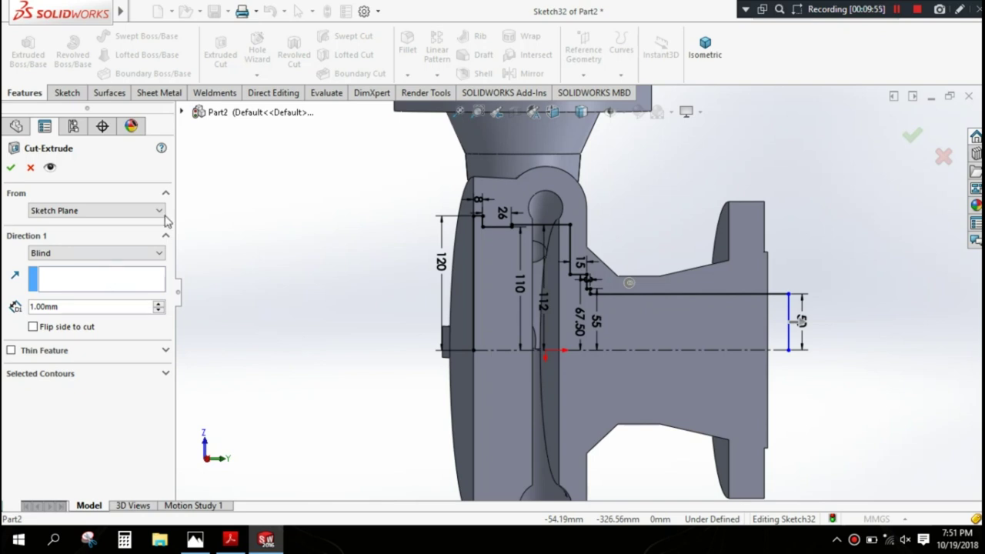
{"action": "key", "text": "Escape"}
{"action": "key", "text": "f"}
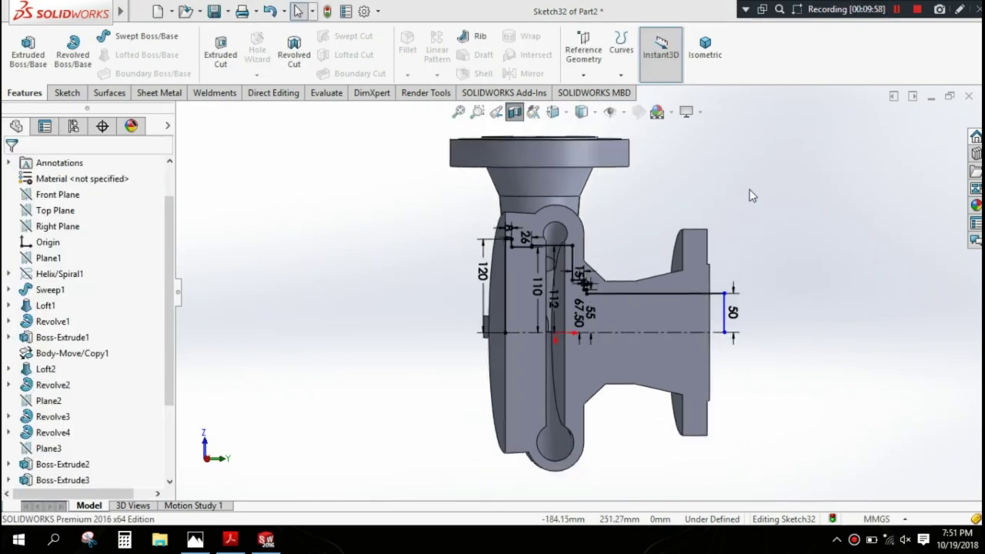
{"action": "key", "text": "ctrl+7"}
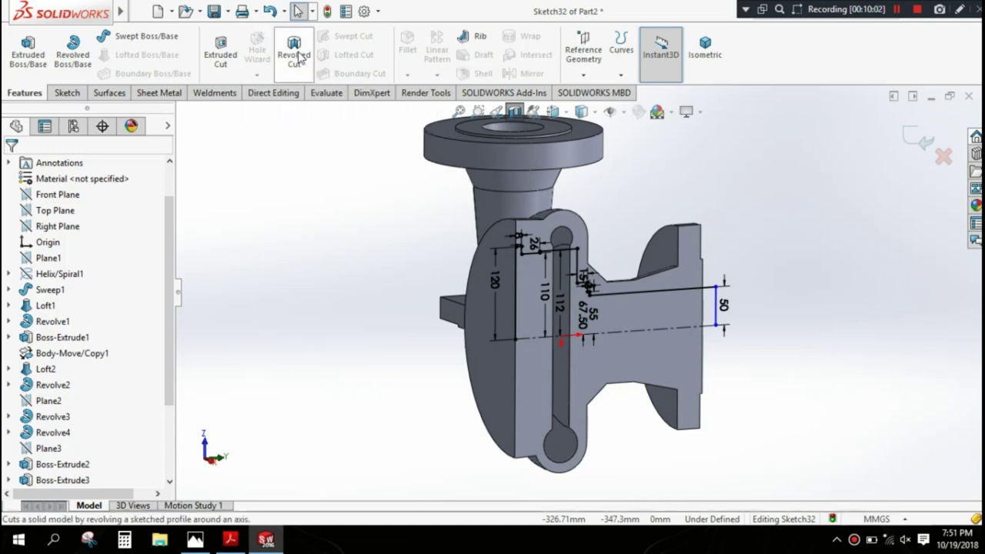
{"action": "left_click", "coordinate": [294, 48]}
{"action": "left_click", "coordinate": [528, 275]}
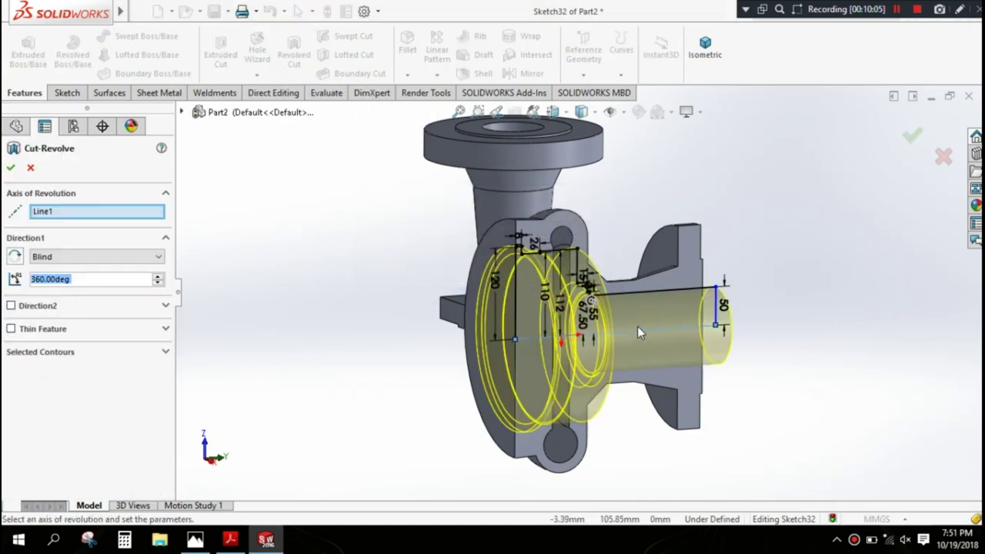
{"action": "scroll", "coordinate": [637, 326], "scroll_direction": "up", "scroll_amount": 3}
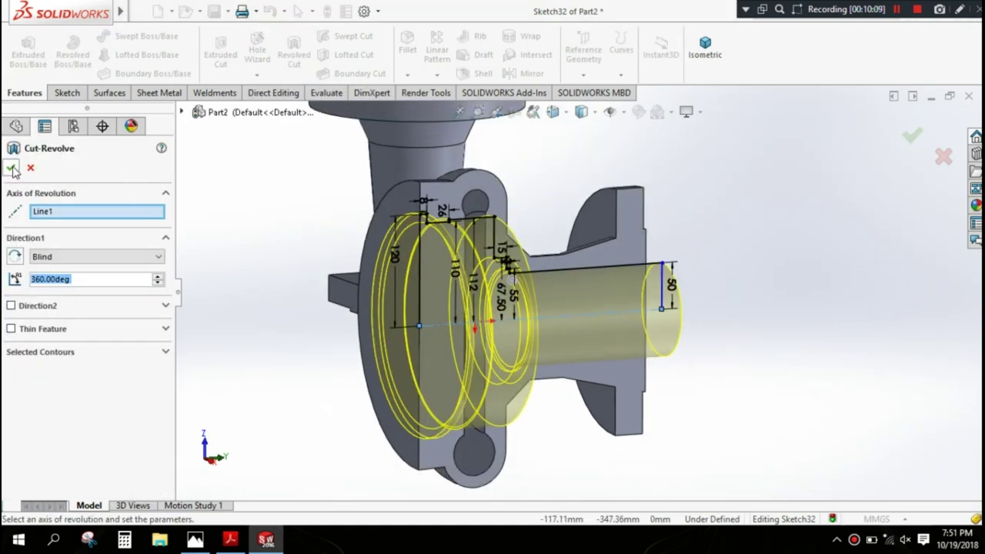
{"action": "left_click", "coordinate": [13, 171]}
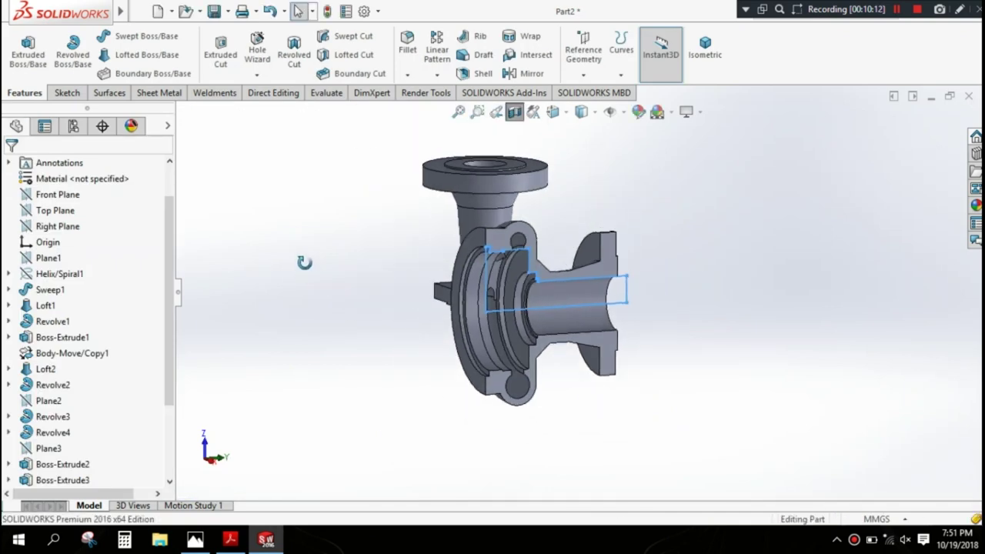
Step: Turn off the section view so the full pump casing is displayed
{"action": "middle_click_drag", "start_coordinate": [303, 262], "coordinate": [679, 294]}
{"action": "scroll", "coordinate": [561, 262], "scroll_direction": "down", "scroll_amount": 2}
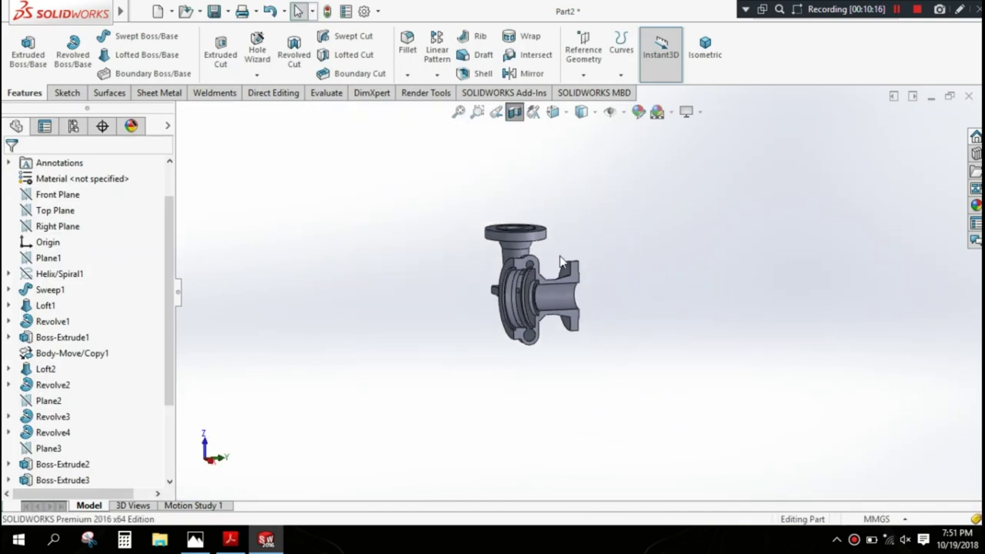
{"action": "middle_click_drag", "start_coordinate": [561, 261], "coordinate": [513, 313]}
{"action": "scroll", "coordinate": [504, 314], "scroll_direction": "down", "scroll_amount": 3}
{"action": "scroll", "coordinate": [504, 314], "scroll_direction": "down", "scroll_amount": 2}
{"action": "scroll", "coordinate": [514, 313], "scroll_direction": "up", "scroll_amount": 3}
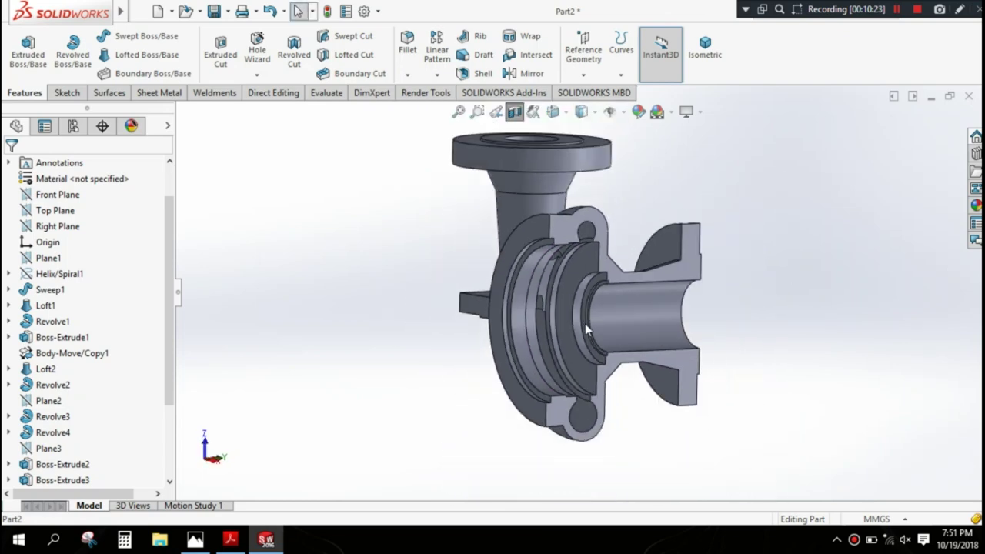
{"action": "middle_click_drag", "start_coordinate": [584, 329], "coordinate": [557, 261]}
{"action": "left_click", "coordinate": [514, 112]}
Step: Rotate to inspect the finished bore and select the front hub's ring face
{"action": "scroll", "coordinate": [631, 286], "scroll_direction": "down", "scroll_amount": 2}
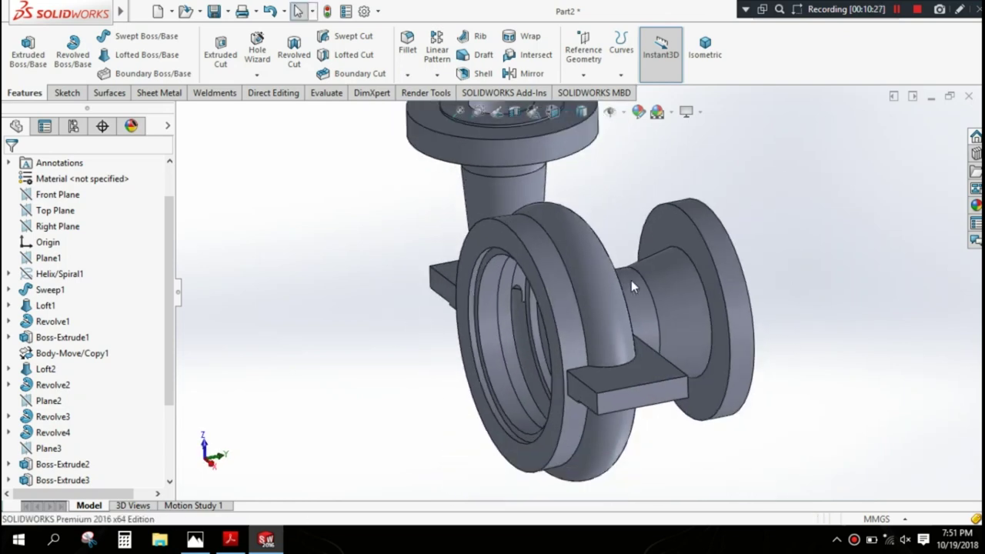
{"action": "scroll", "coordinate": [631, 286], "scroll_direction": "up", "scroll_amount": 2}
{"action": "mouse_move", "coordinate": [630, 286]}
{"action": "middle_mouse_down"}
{"action": "mouse_move", "coordinate": [620, 267]}
{"action": "mouse_move", "coordinate": [631, 222]}
{"action": "mouse_move", "coordinate": [809, 188]}
{"action": "middle_mouse_up"}
{"action": "scroll", "coordinate": [631, 222], "scroll_direction": "down", "scroll_amount": 2}
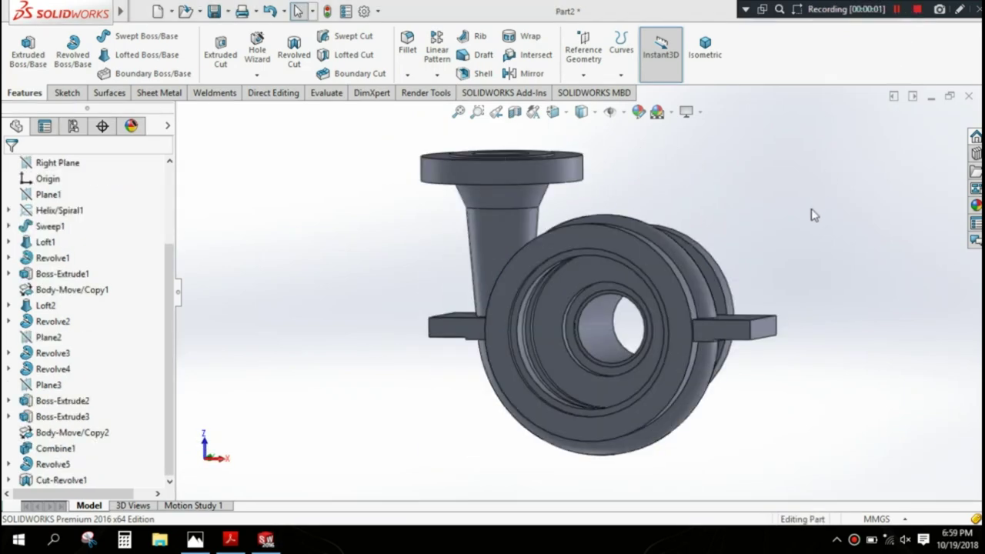
{"action": "middle_click_drag", "start_coordinate": [709, 437], "coordinate": [671, 323]}
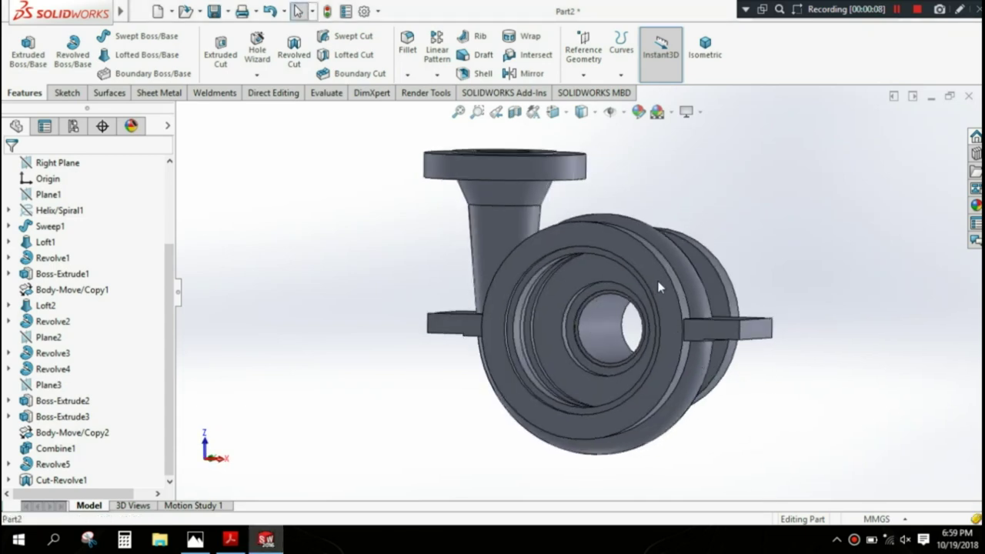
{"action": "left_click", "coordinate": [658, 287]}
Step: Start a sketch on the front hub face and view it normal to the screen
{"action": "left_click", "coordinate": [708, 237]}
{"action": "key", "text": "space"}
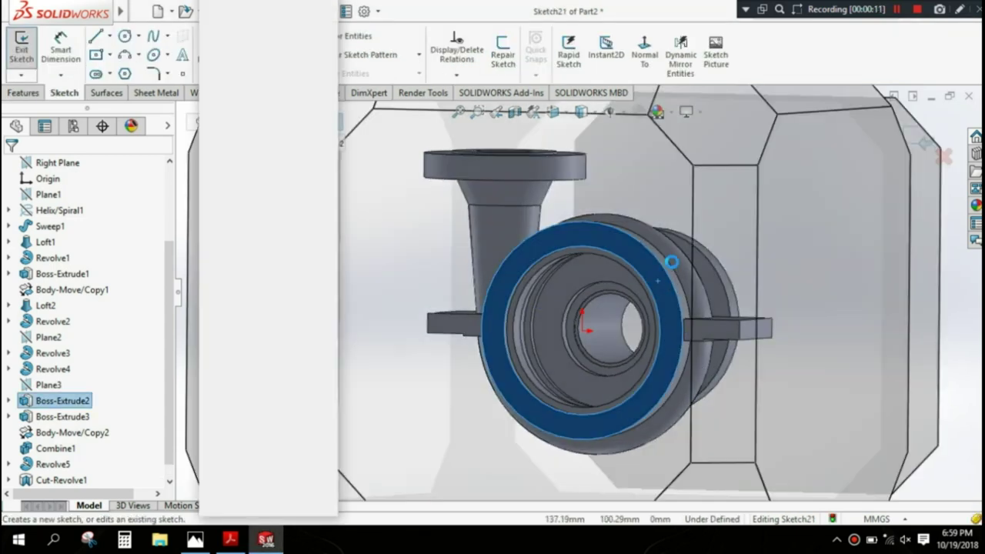
{"action": "left_click", "coordinate": [582, 230]}
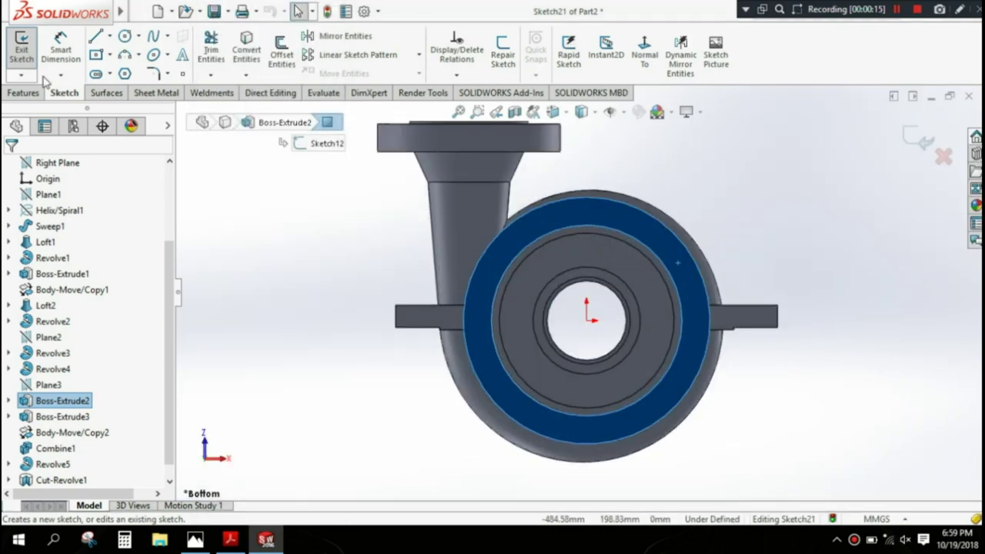
Step: Draw a horizontal centerline edge to edge across the hub face
{"action": "left_click", "coordinate": [110, 36]}
{"action": "left_click", "coordinate": [131, 73]}
{"action": "scroll", "coordinate": [589, 316], "scroll_direction": "down", "scroll_amount": 4}
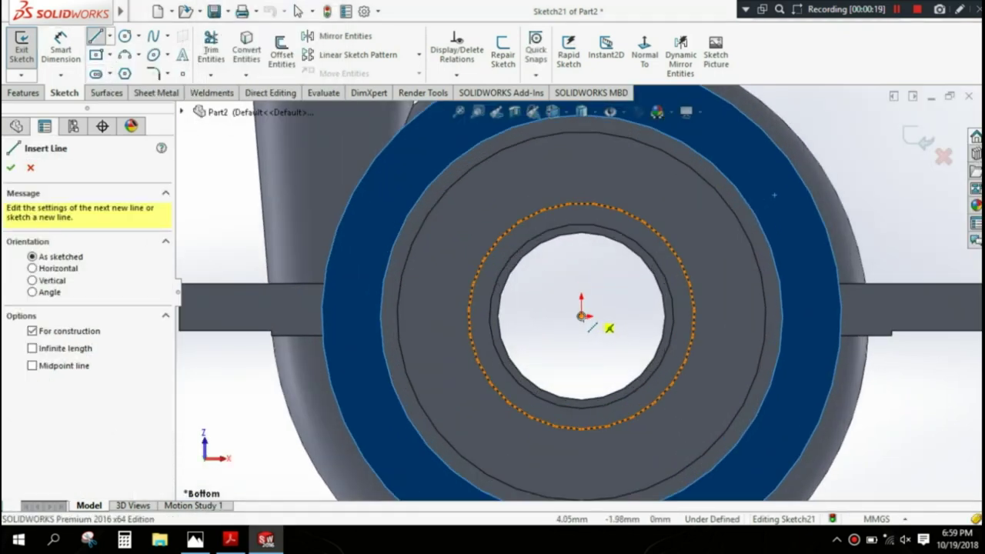
{"action": "scroll", "coordinate": [339, 319], "scroll_direction": "down", "scroll_amount": 2}
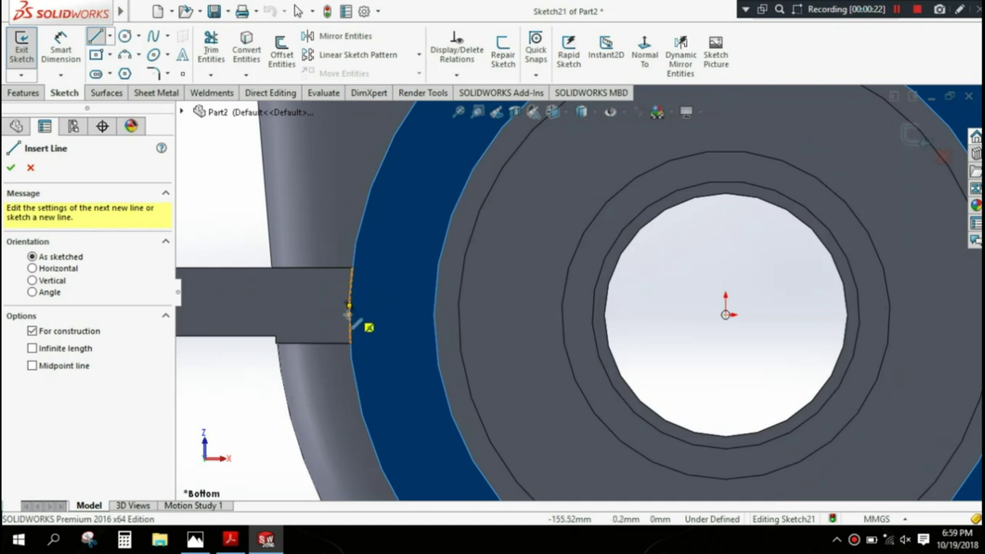
{"action": "left_click", "coordinate": [348, 308]}
{"action": "scroll", "coordinate": [645, 309], "scroll_direction": "up", "scroll_amount": 2}
{"action": "scroll", "coordinate": [835, 307], "scroll_direction": "down", "scroll_amount": 2}
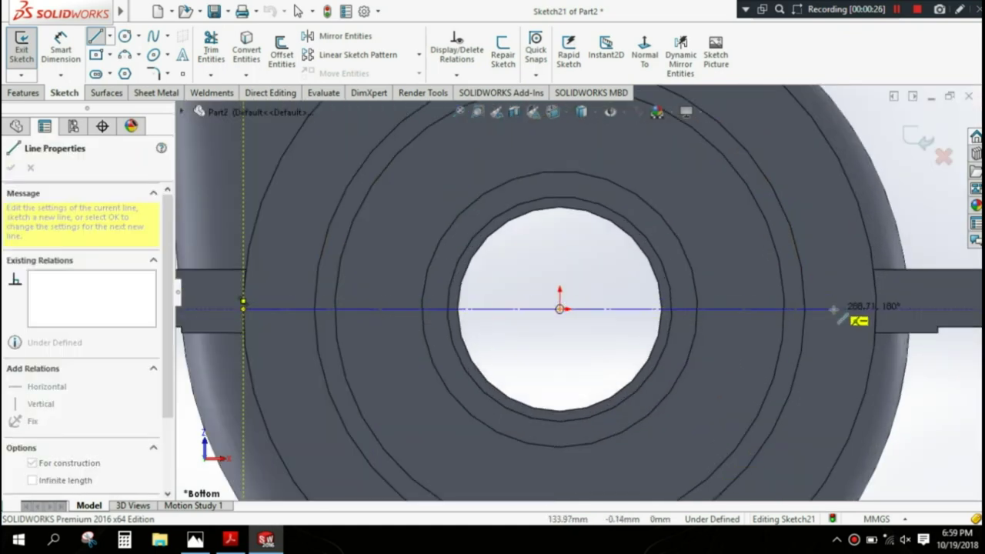
{"action": "left_click", "coordinate": [876, 308]}
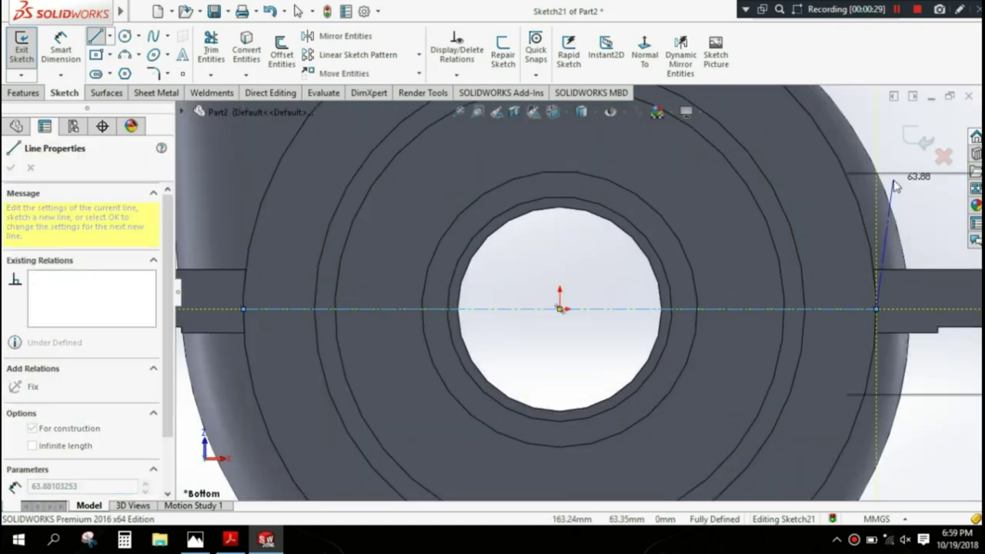
{"action": "right_click", "coordinate": [842, 179]}
{"action": "left_click", "coordinate": [906, 199]}
Step: Convert the hub's circular edge into a 135 mm sketch circle and exit Sketch21
{"action": "scroll", "coordinate": [812, 270], "scroll_direction": "up", "scroll_amount": 3}
{"action": "scroll", "coordinate": [695, 326], "scroll_direction": "up", "scroll_amount": 1}
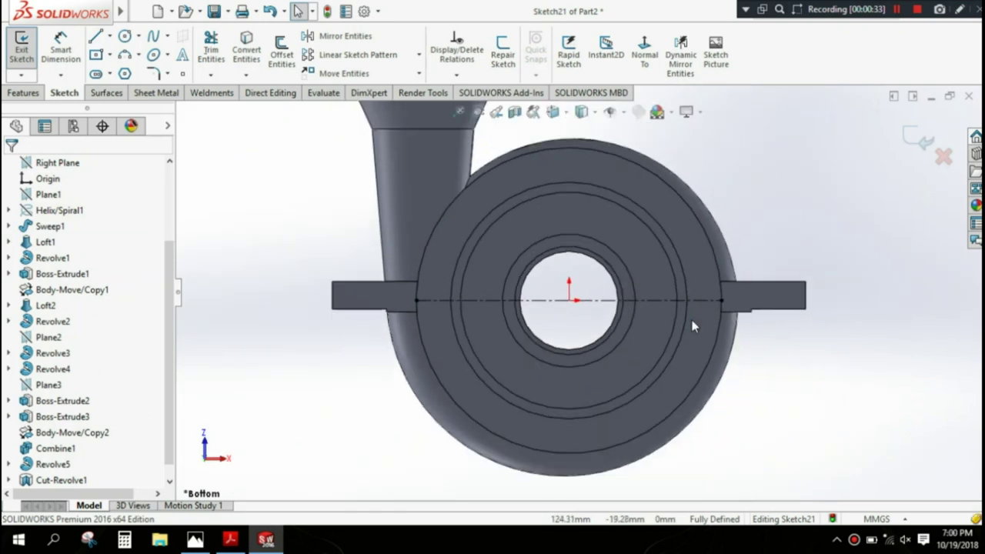
{"action": "scroll", "coordinate": [631, 323], "scroll_direction": "down", "scroll_amount": 1}
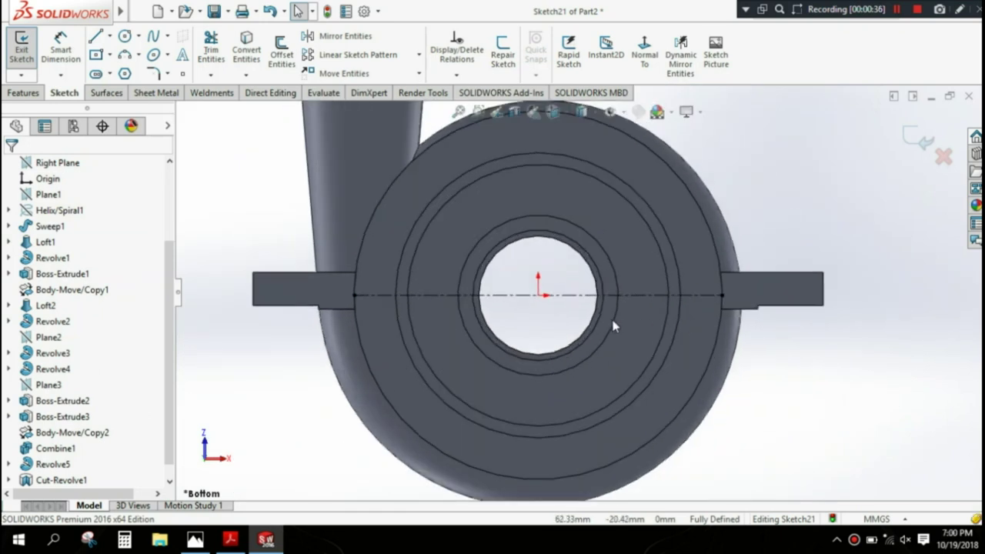
{"action": "left_click", "coordinate": [616, 326]}
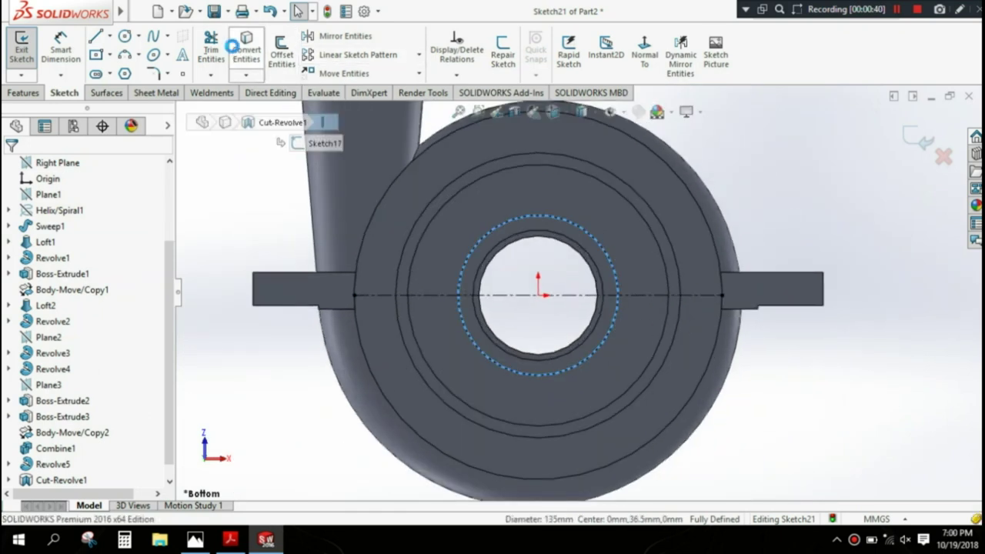
{"action": "left_click", "coordinate": [246, 51]}
{"action": "left_click", "coordinate": [916, 142]}
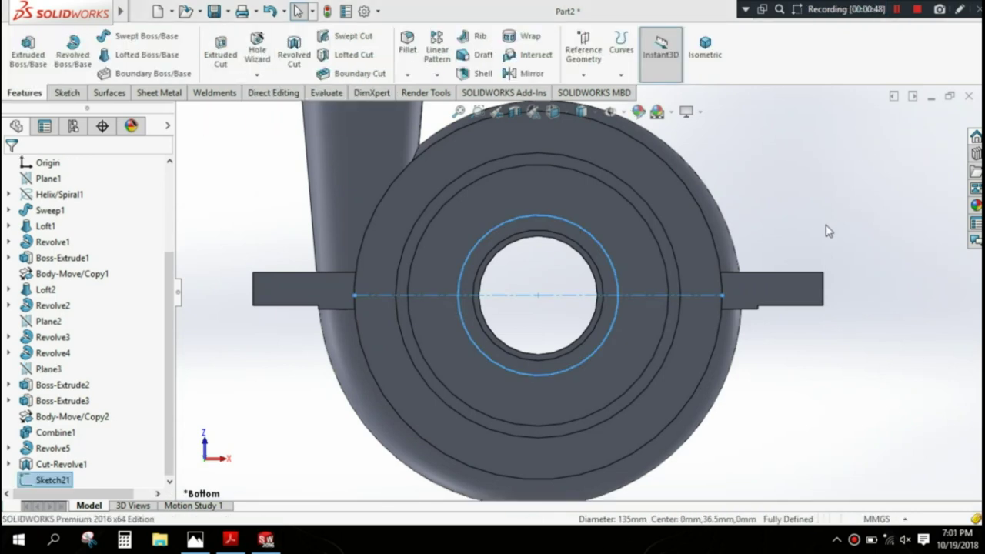
{"action": "scroll", "coordinate": [823, 233], "scroll_direction": "up", "scroll_amount": 2}
{"action": "scroll", "coordinate": [793, 231], "scroll_direction": "up", "scroll_amount": 3}
{"action": "middle_click_drag", "start_coordinate": [765, 228], "coordinate": [745, 234]}
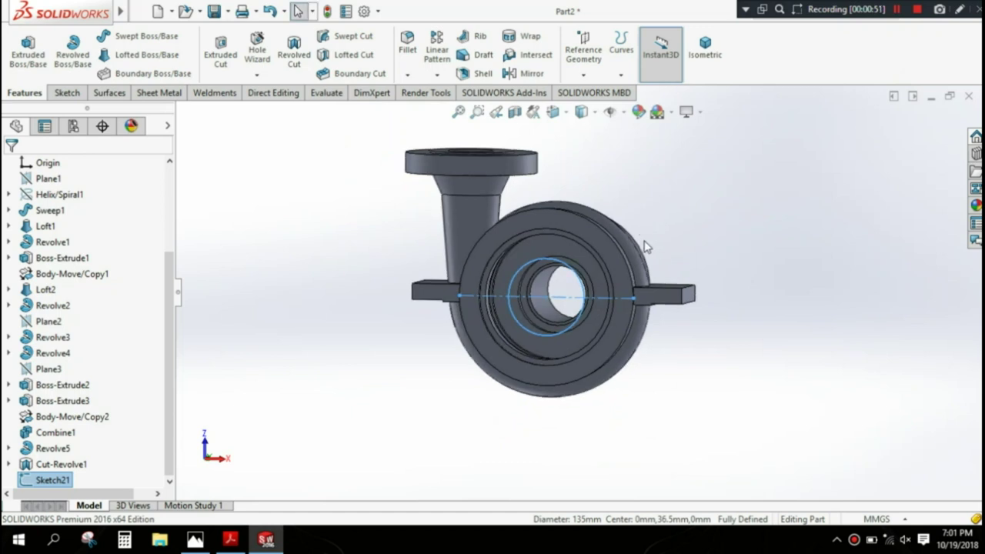
Step: Set up a Hole Wizard ISO tapped hole, M16, blind 26 mm
{"action": "left_click", "coordinate": [257, 50]}
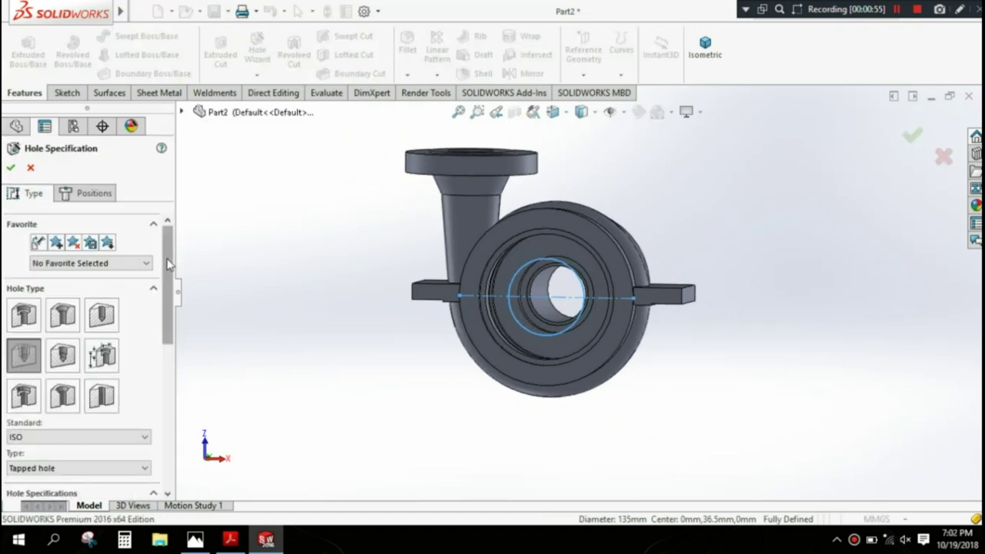
{"action": "scroll", "coordinate": [56, 277], "scroll_direction": "down", "scroll_amount": 3}
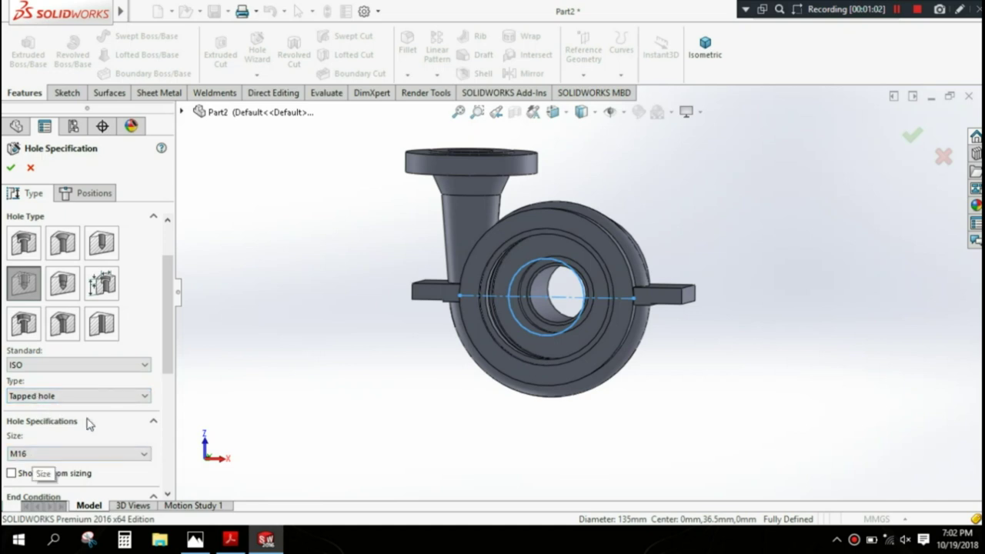
{"action": "scroll", "coordinate": [89, 424], "scroll_direction": "down", "scroll_amount": 2}
{"action": "scroll", "coordinate": [169, 390], "scroll_direction": "down", "scroll_amount": 3}
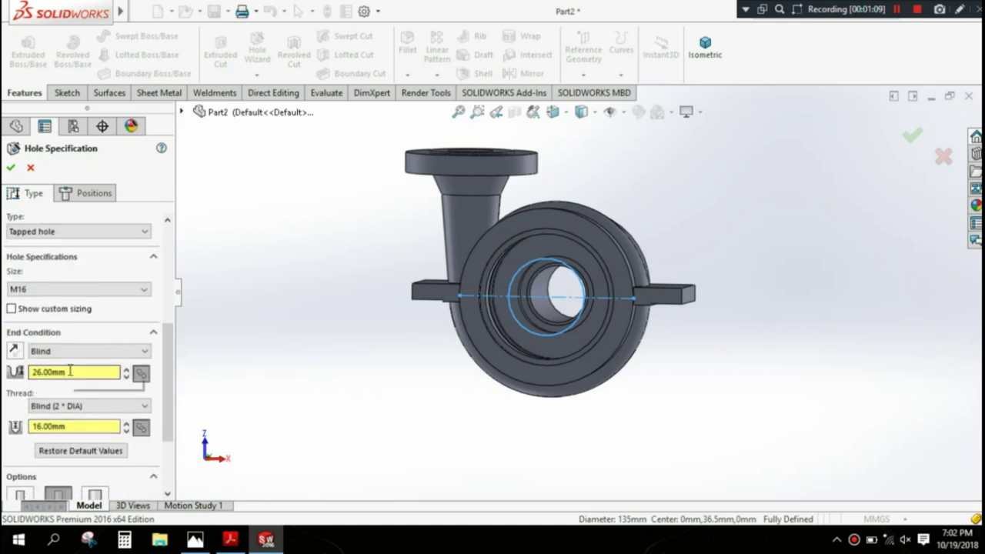
{"action": "left_click", "coordinate": [83, 198]}
Step: Place the hole position point on the hub face along the centerline
{"action": "left_click", "coordinate": [90, 321]}
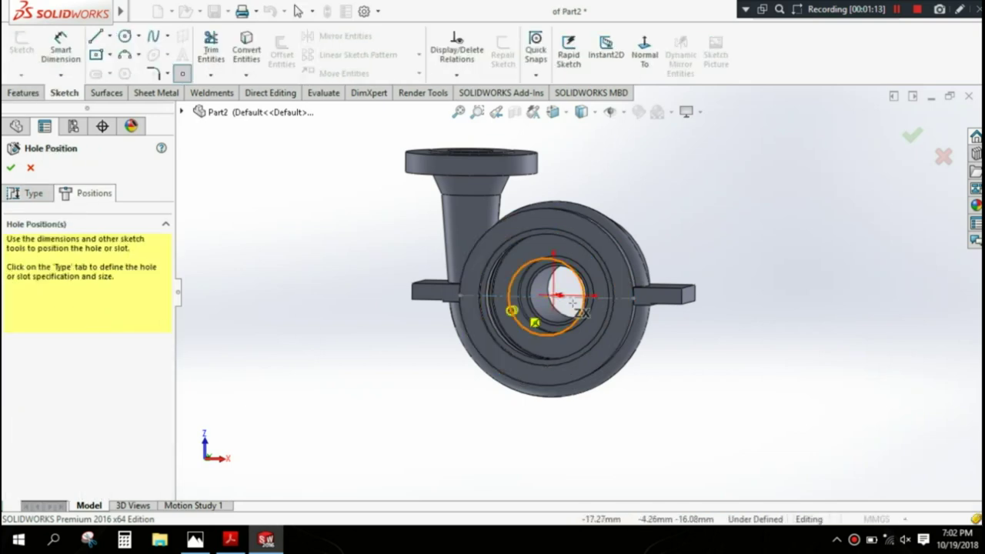
{"action": "scroll", "coordinate": [608, 312], "scroll_direction": "down", "scroll_amount": 3}
{"action": "scroll", "coordinate": [677, 295], "scroll_direction": "down", "scroll_amount": 2}
{"action": "left_click", "coordinate": [678, 293]}
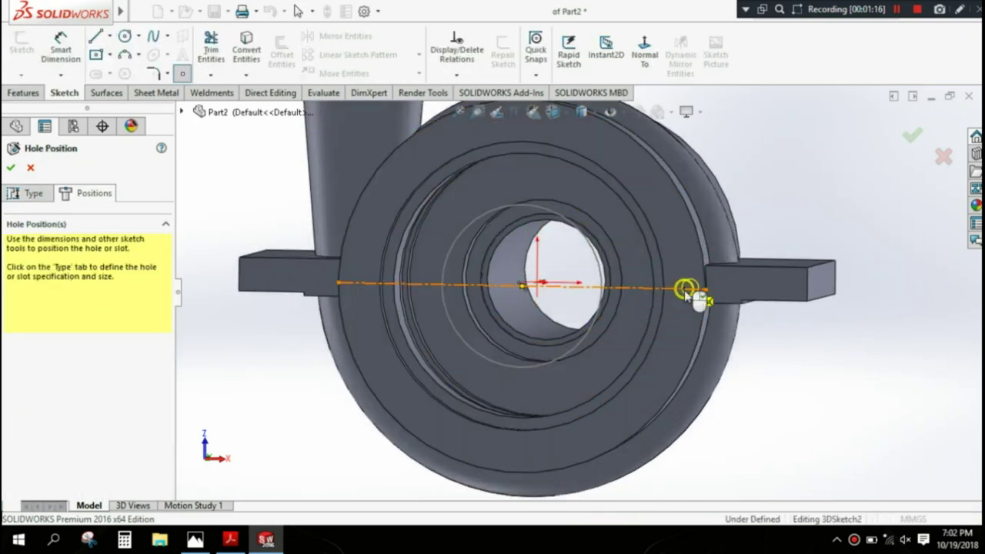
{"action": "key", "text": "Escape"}
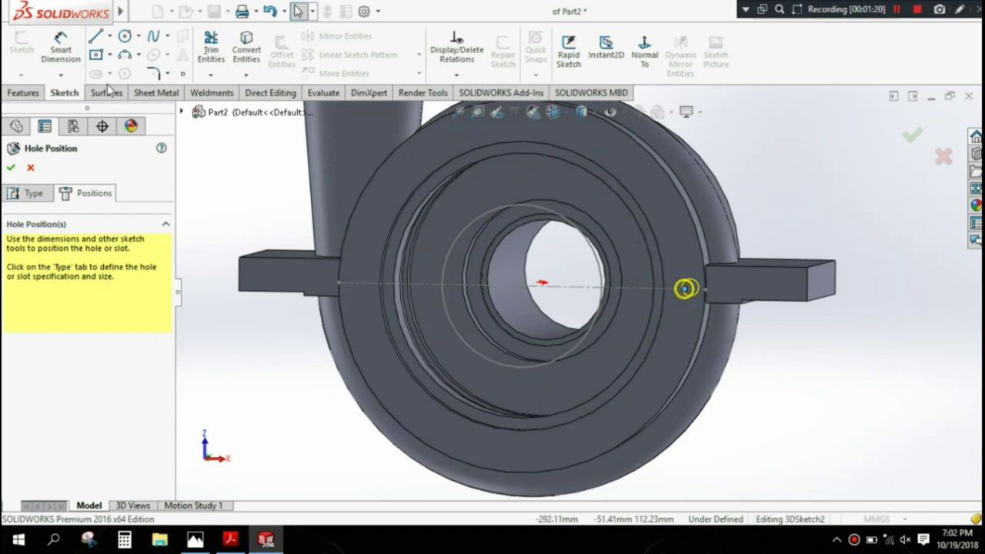
Step: Dimension the hole point 135 mm (270/2) from the hub centre
{"action": "left_click", "coordinate": [61, 48]}
{"action": "mouse_move", "coordinate": [571, 300]}
{"action": "middle_mouse_down"}
{"action": "mouse_move", "coordinate": [674, 281]}
{"action": "mouse_move", "coordinate": [653, 277]}
{"action": "middle_mouse_up"}
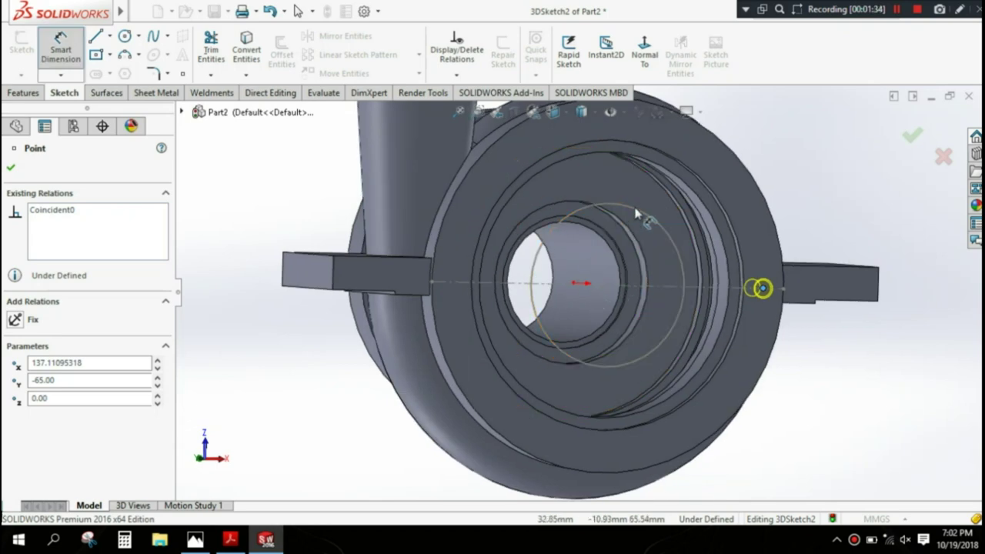
{"action": "key", "text": "Escape"}
{"action": "scroll", "coordinate": [699, 322], "scroll_direction": "up", "scroll_amount": 3}
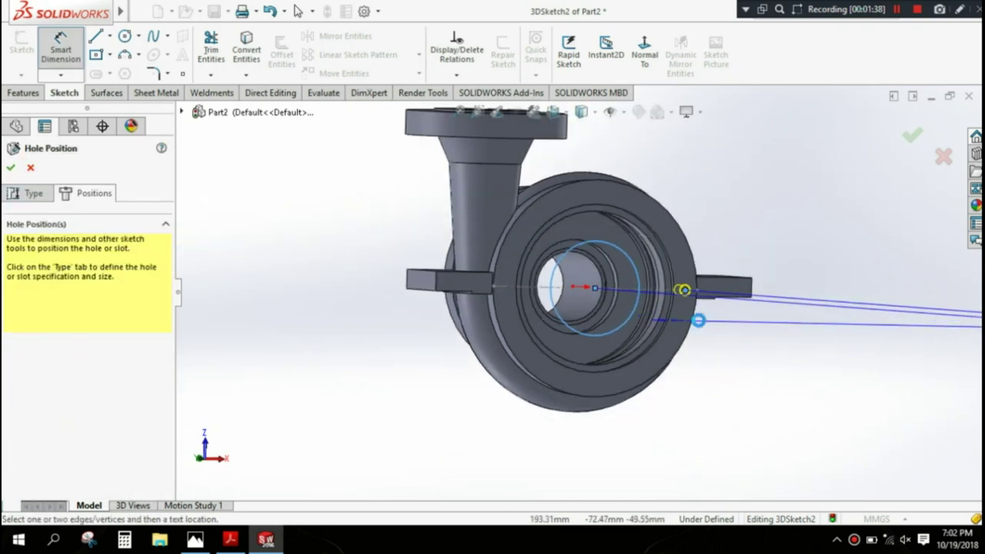
{"action": "scroll", "coordinate": [681, 336], "scroll_direction": "up", "scroll_amount": 3}
{"action": "middle_click_drag", "start_coordinate": [681, 336], "coordinate": [664, 341]}
{"action": "scroll", "coordinate": [604, 301], "scroll_direction": "down", "scroll_amount": 3}
{"action": "scroll", "coordinate": [592, 306], "scroll_direction": "down", "scroll_amount": 3}
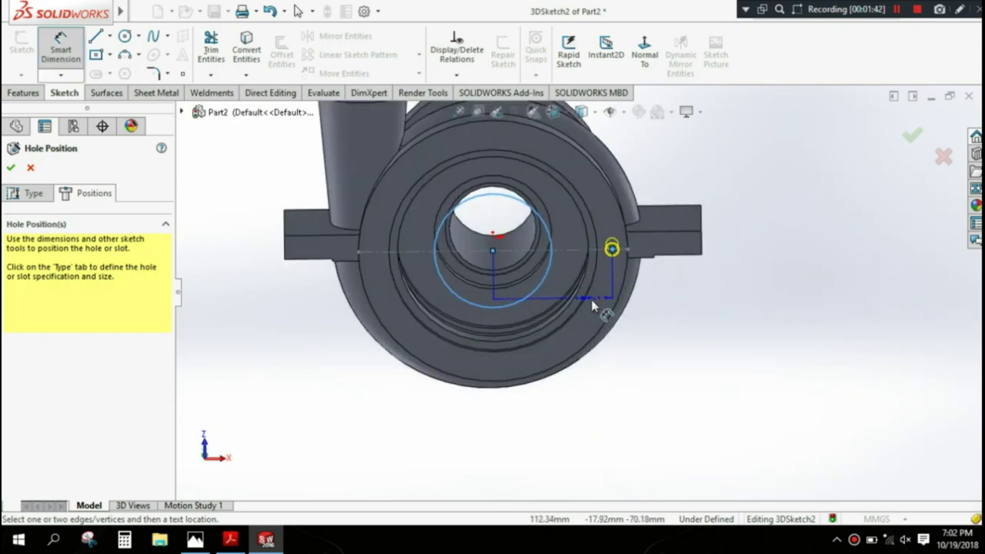
{"action": "middle_click_drag", "start_coordinate": [592, 306], "coordinate": [549, 454]}
{"action": "scroll", "coordinate": [577, 391], "scroll_direction": "up", "scroll_amount": 2}
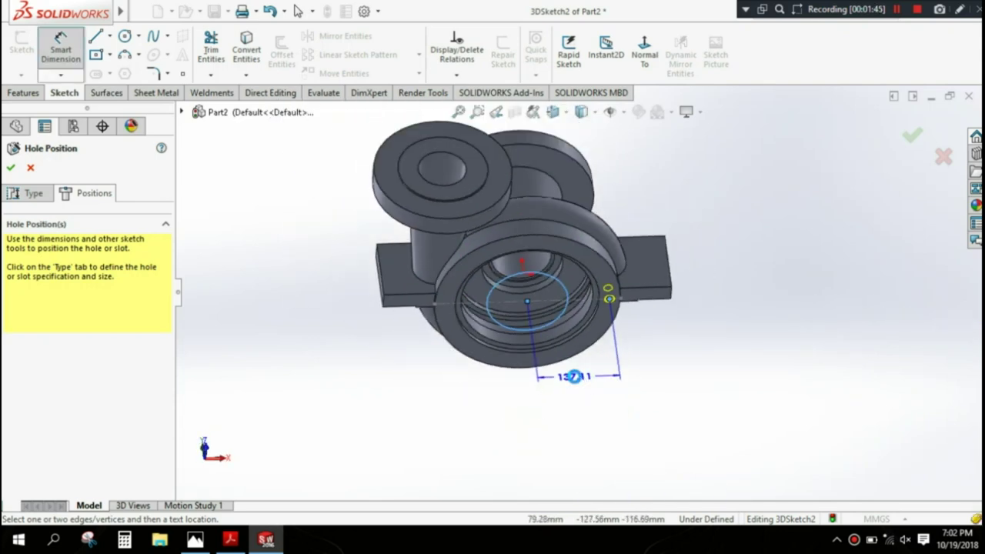
{"action": "left_click", "coordinate": [573, 376]}
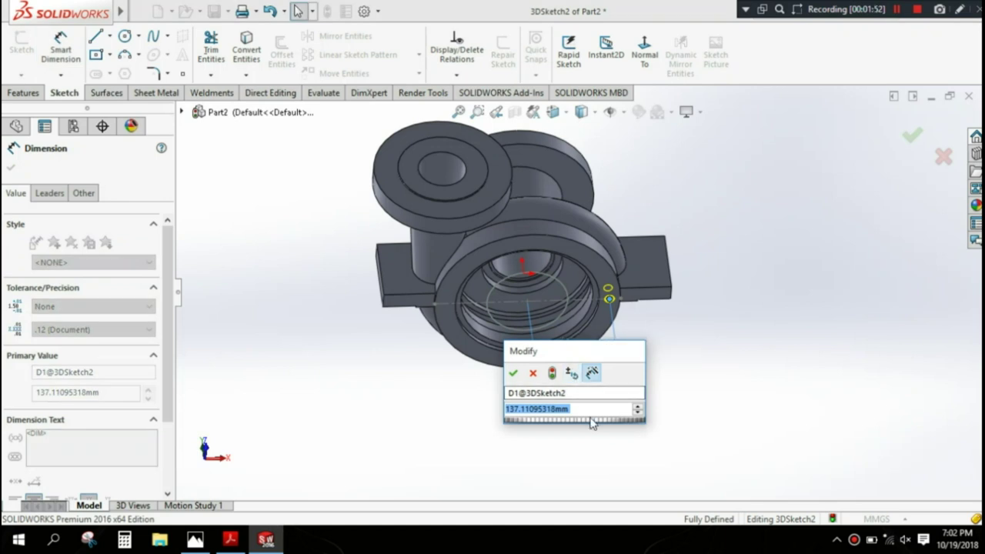
{"action": "type", "text": "270/2"}
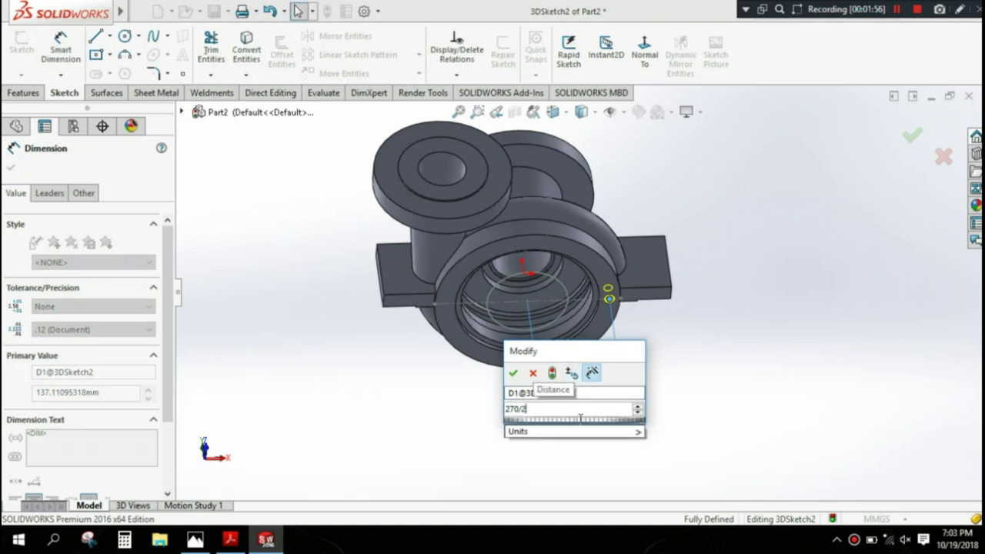
{"action": "left_click", "coordinate": [513, 374]}
{"action": "scroll", "coordinate": [594, 374], "scroll_direction": "down", "scroll_amount": 2}
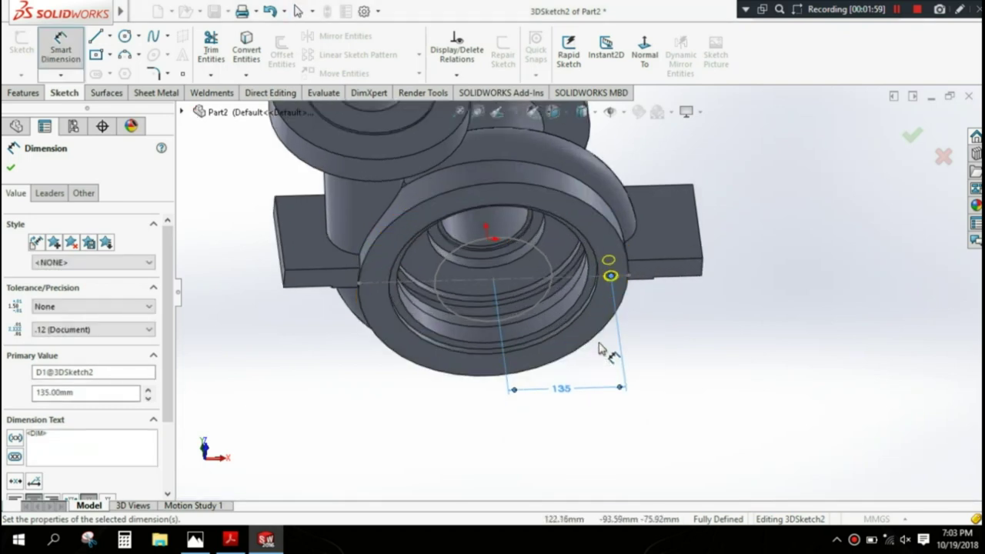
{"action": "scroll", "coordinate": [593, 375], "scroll_direction": "down", "scroll_amount": 2}
Step: Accept the dimension and create the M16 tapped hole
{"action": "middle_click_drag", "start_coordinate": [594, 375], "coordinate": [593, 389]}
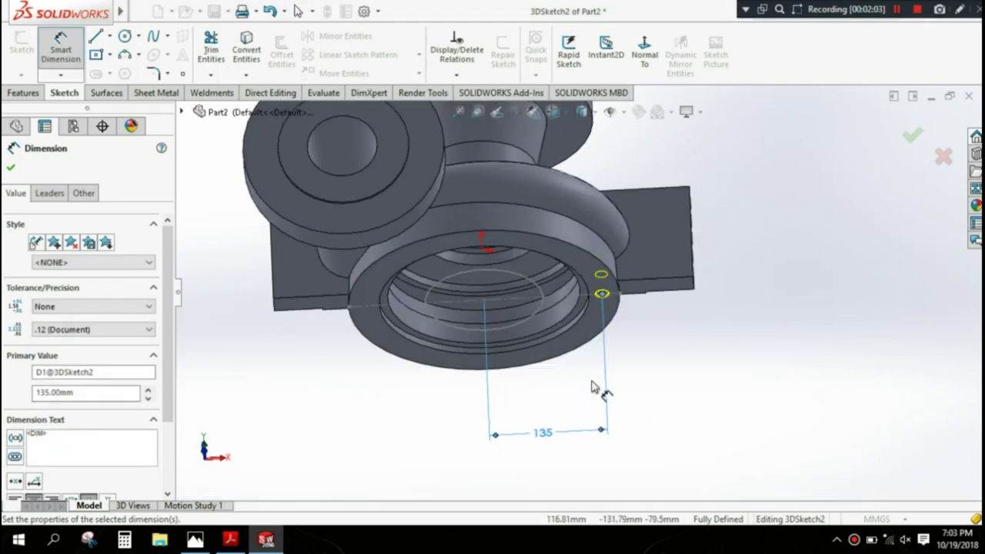
{"action": "left_click", "coordinate": [11, 169]}
{"action": "left_click", "coordinate": [12, 169]}
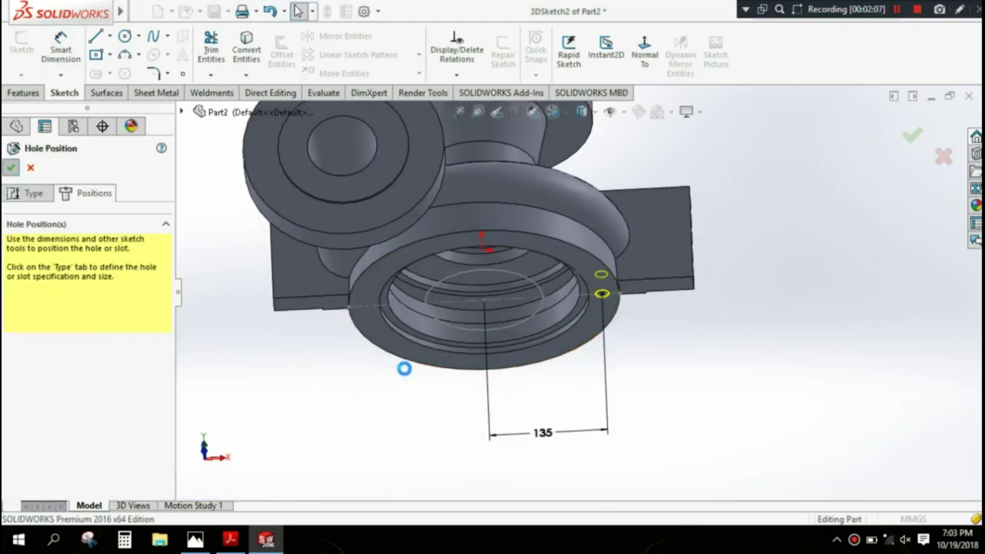
Step: Enable cosmetic thread display in the document's Detailing properties
{"action": "scroll", "coordinate": [467, 424], "scroll_direction": "up", "scroll_amount": 3}
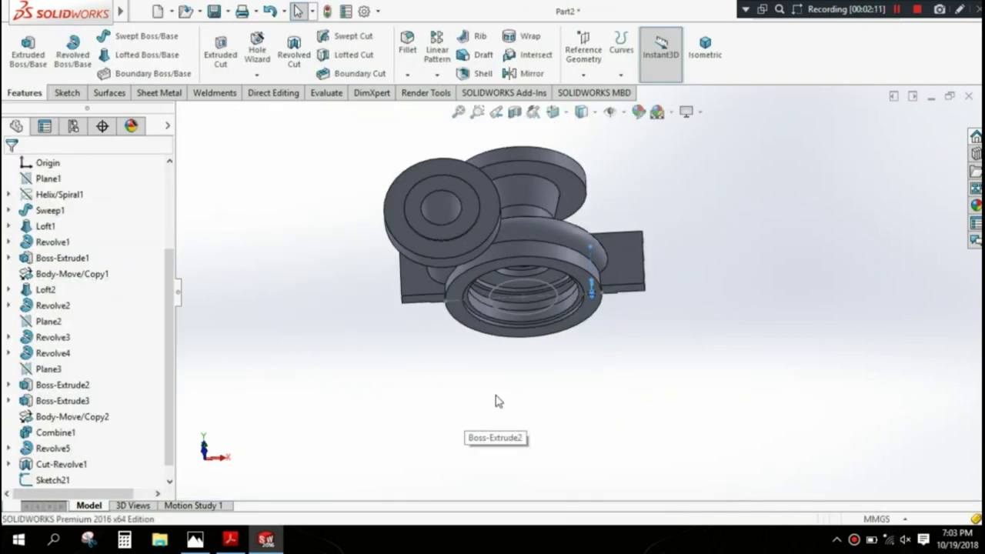
{"action": "middle_click_drag", "start_coordinate": [498, 402], "coordinate": [593, 276]}
{"action": "scroll", "coordinate": [596, 296], "scroll_direction": "down", "scroll_amount": 3}
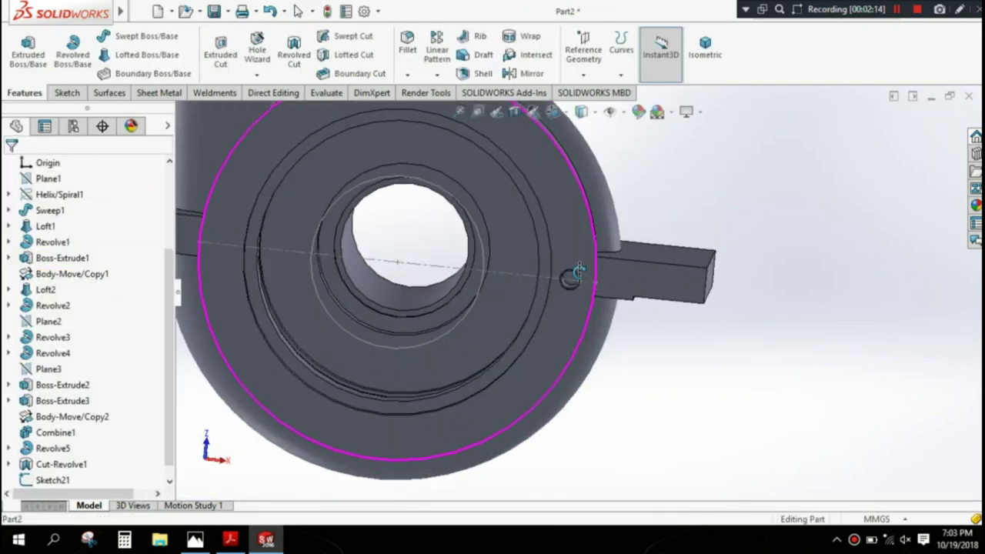
{"action": "scroll", "coordinate": [585, 286], "scroll_direction": "down", "scroll_amount": 5}
{"action": "left_click", "coordinate": [377, 11]}
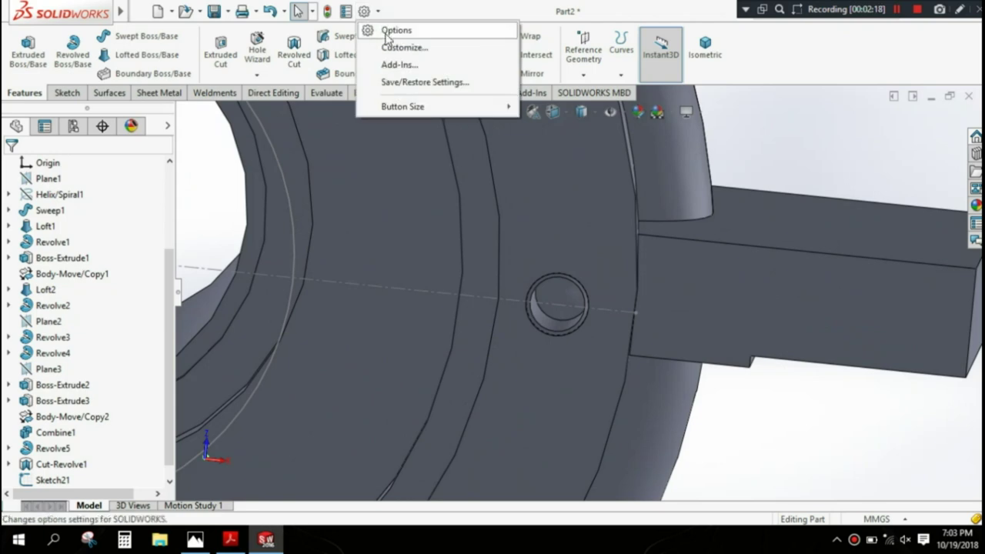
{"action": "left_click", "coordinate": [384, 28]}
{"action": "left_click", "coordinate": [135, 38]}
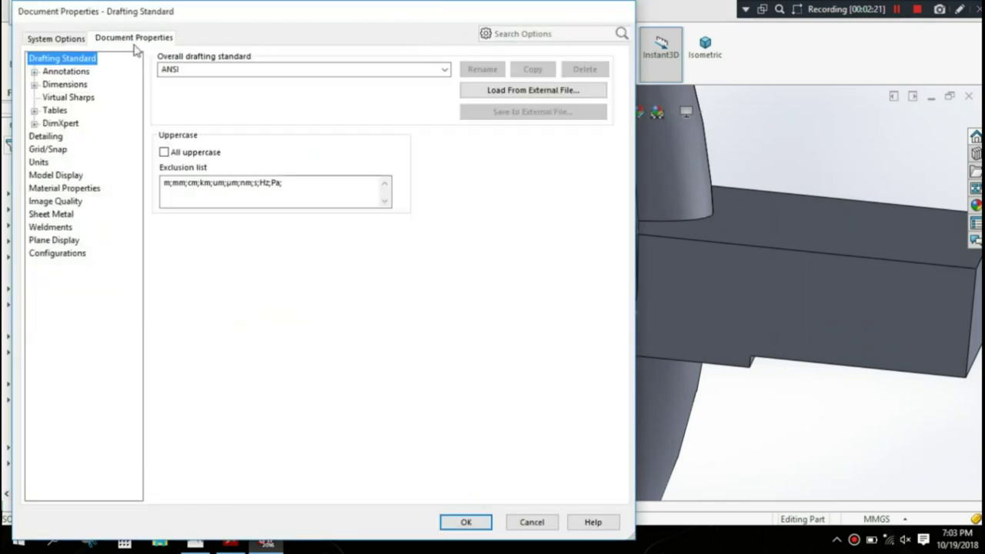
{"action": "left_click", "coordinate": [44, 136]}
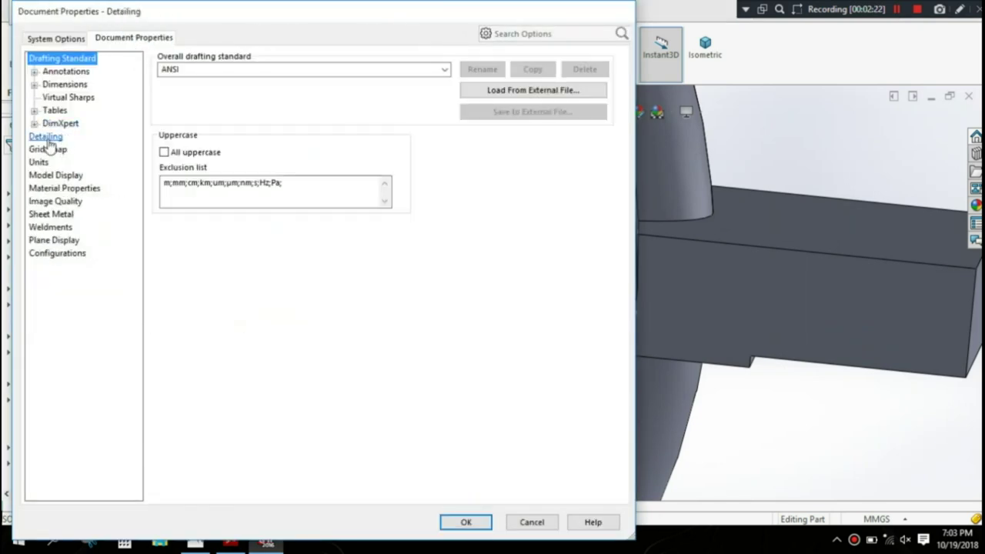
{"action": "left_click", "coordinate": [465, 523]}
Step: Hide the dashed Sketch21 line passing through the hole
{"action": "scroll", "coordinate": [551, 350], "scroll_direction": "down", "scroll_amount": 3}
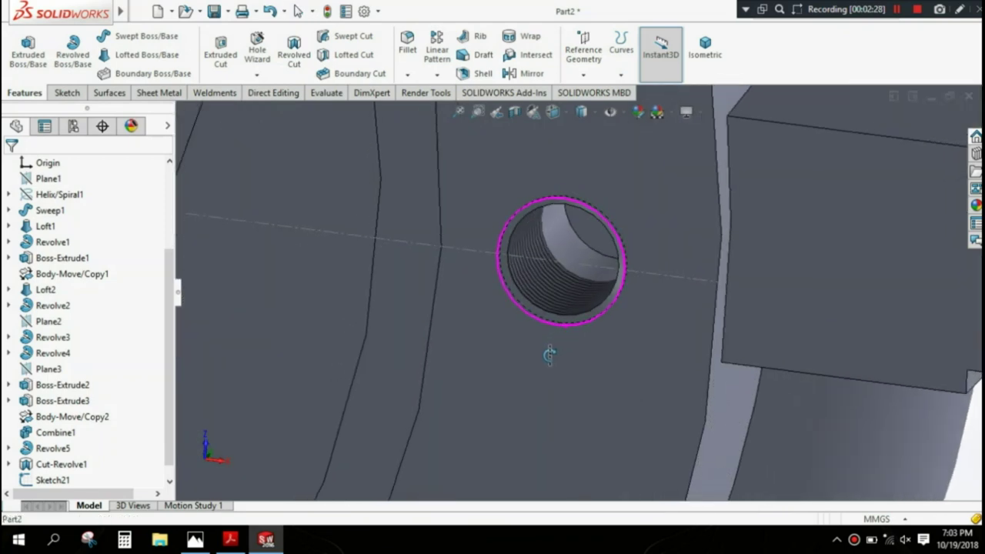
{"action": "middle_click_drag", "start_coordinate": [549, 354], "coordinate": [550, 301]}
{"action": "left_click", "coordinate": [470, 247]}
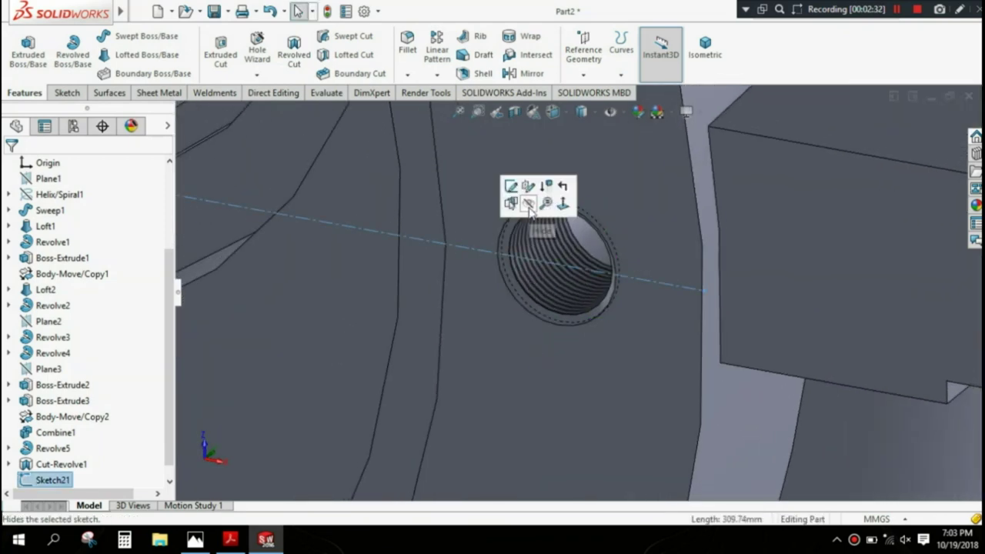
{"action": "left_click", "coordinate": [531, 206]}
Step: Select M16 Tapped Hole1 in the FeatureManager tree
{"action": "scroll", "coordinate": [624, 333], "scroll_direction": "up", "scroll_amount": 3}
{"action": "scroll", "coordinate": [557, 328], "scroll_direction": "up", "scroll_amount": 3}
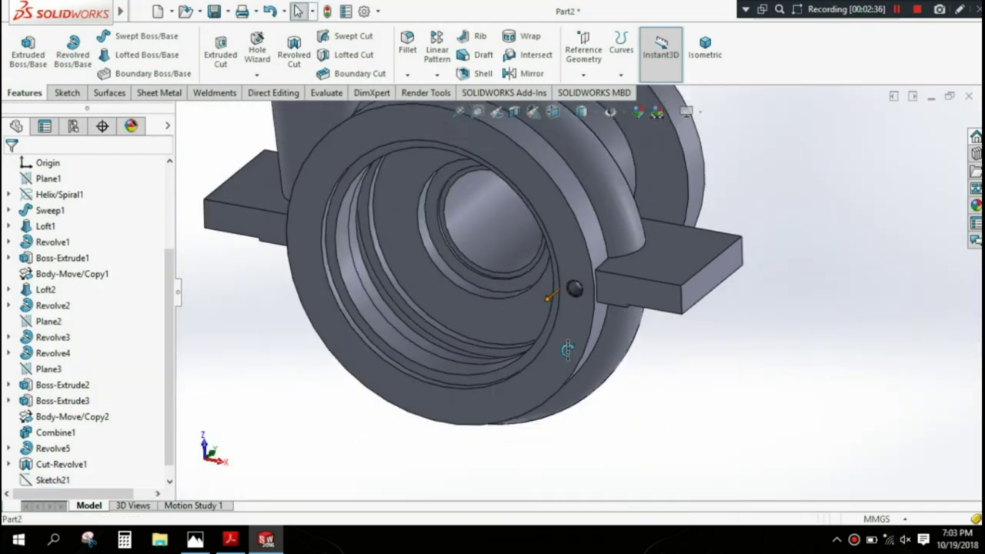
{"action": "scroll", "coordinate": [557, 328], "scroll_direction": "up", "scroll_amount": 1}
{"action": "left_click", "coordinate": [170, 481]}
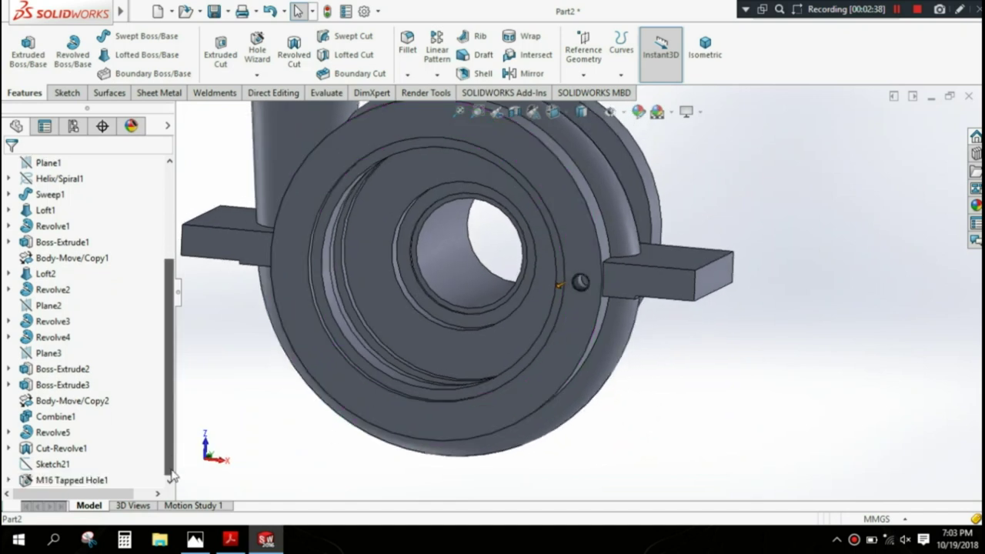
{"action": "left_click", "coordinate": [71, 479]}
{"action": "left_click", "coordinate": [437, 74]}
Step: Circular-pattern M16 Tapped Hole1 about the flange face: 12 equal instances over 360°
{"action": "left_click", "coordinate": [450, 167]}
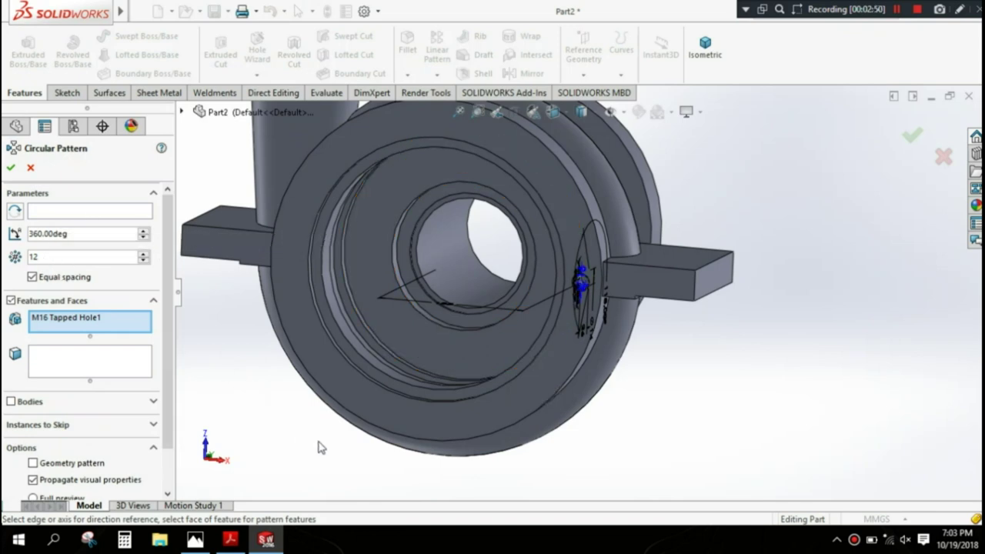
{"action": "middle_click_drag", "start_coordinate": [323, 446], "coordinate": [442, 427]}
{"action": "left_click", "coordinate": [66, 212]}
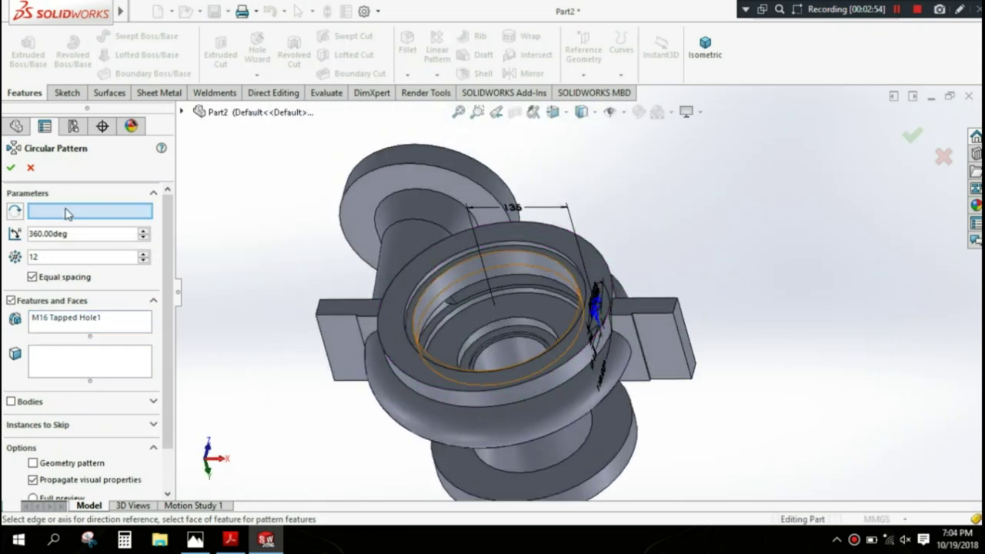
{"action": "scroll", "coordinate": [517, 389], "scroll_direction": "down", "scroll_amount": 2}
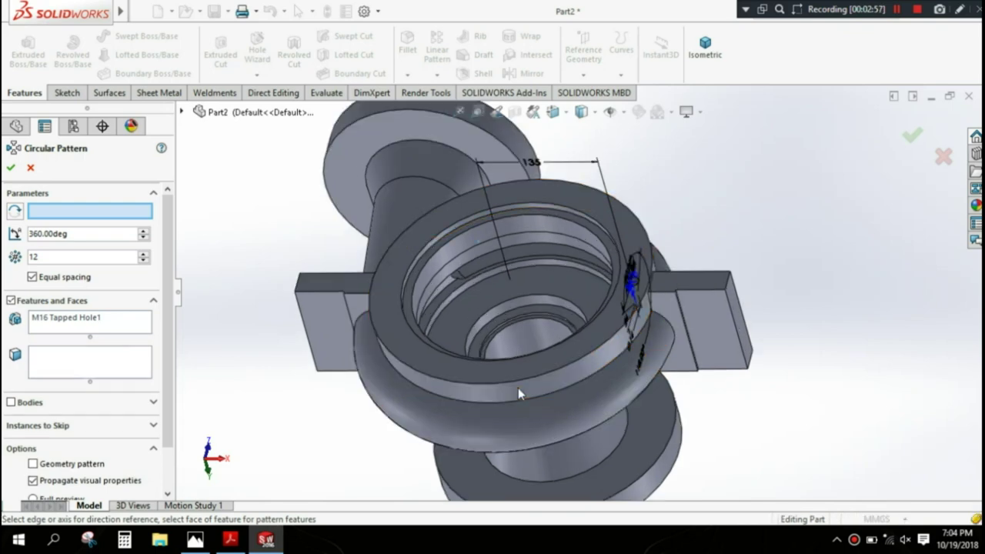
{"action": "left_click", "coordinate": [518, 387]}
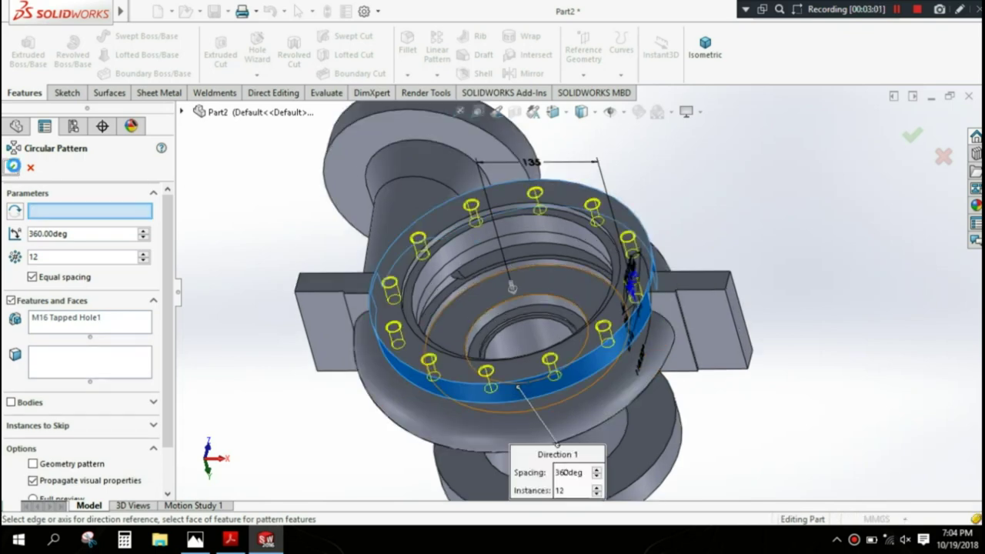
{"action": "left_click", "coordinate": [12, 168]}
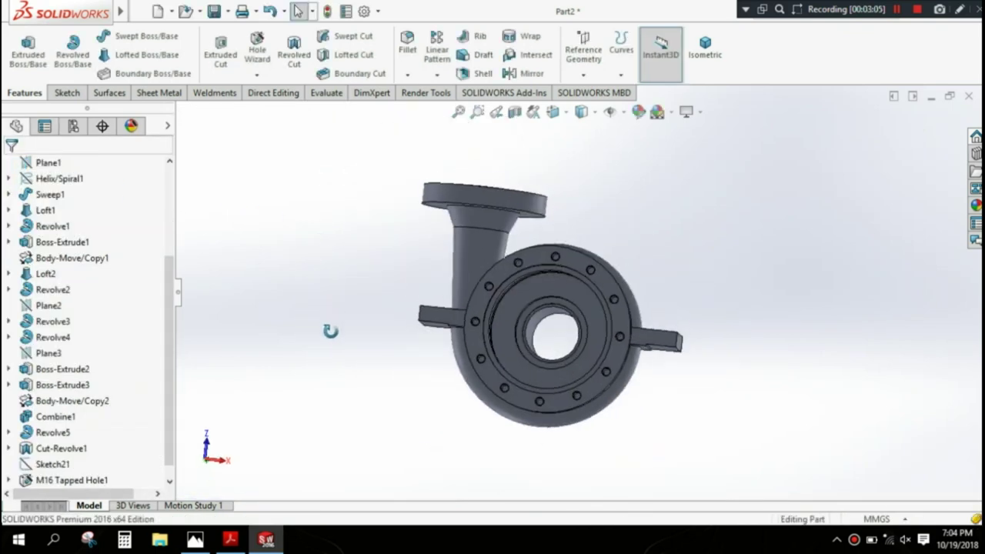
Step: Start Sketch23 on the side nozzle's flange face
{"action": "scroll", "coordinate": [597, 265], "scroll_direction": "down", "scroll_amount": 5}
{"action": "scroll", "coordinate": [597, 260], "scroll_direction": "down", "scroll_amount": 1}
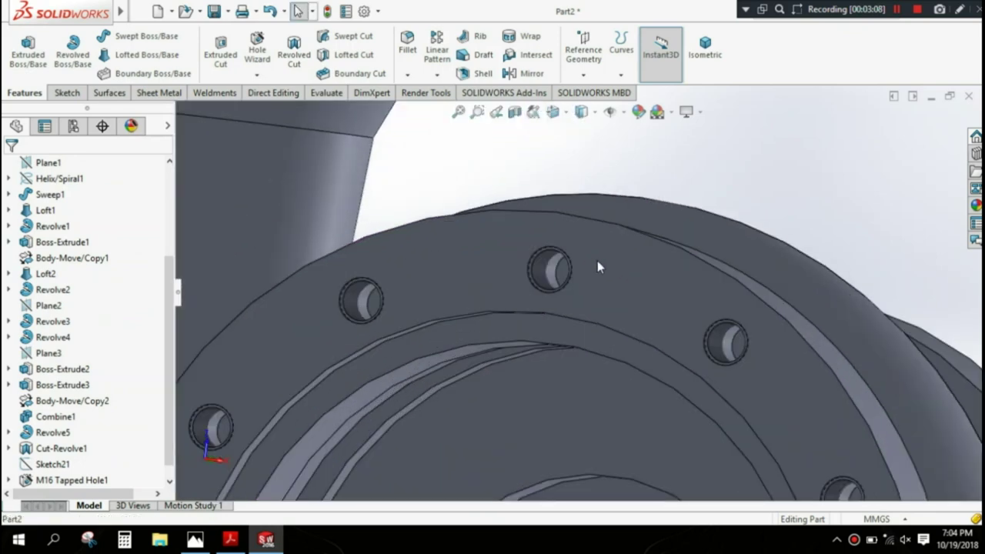
{"action": "scroll", "coordinate": [597, 260], "scroll_direction": "down", "scroll_amount": 2}
{"action": "scroll", "coordinate": [589, 266], "scroll_direction": "up", "scroll_amount": 2}
{"action": "scroll", "coordinate": [569, 277], "scroll_direction": "down", "scroll_amount": 1}
{"action": "key", "text": "ctrl+7"}
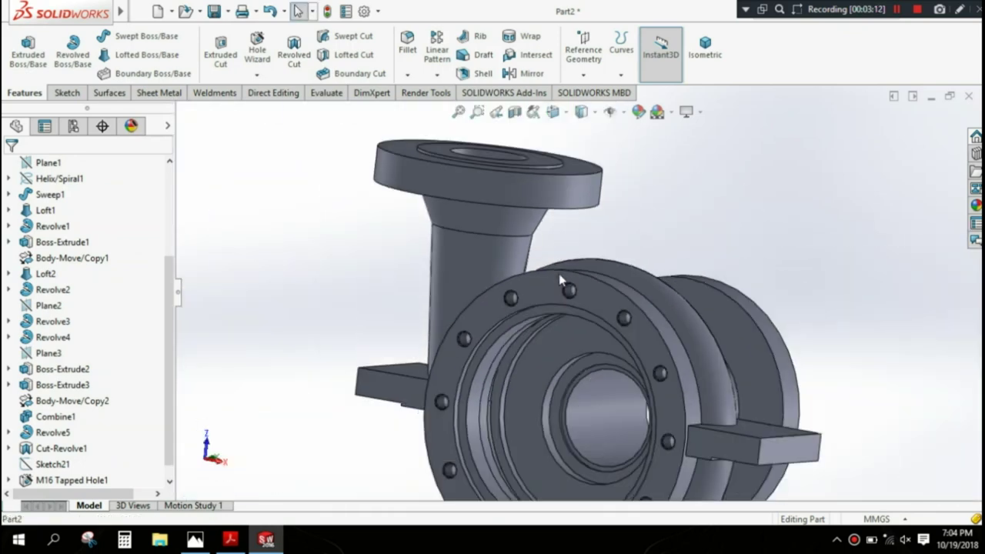
{"action": "left_click", "coordinate": [896, 11]}
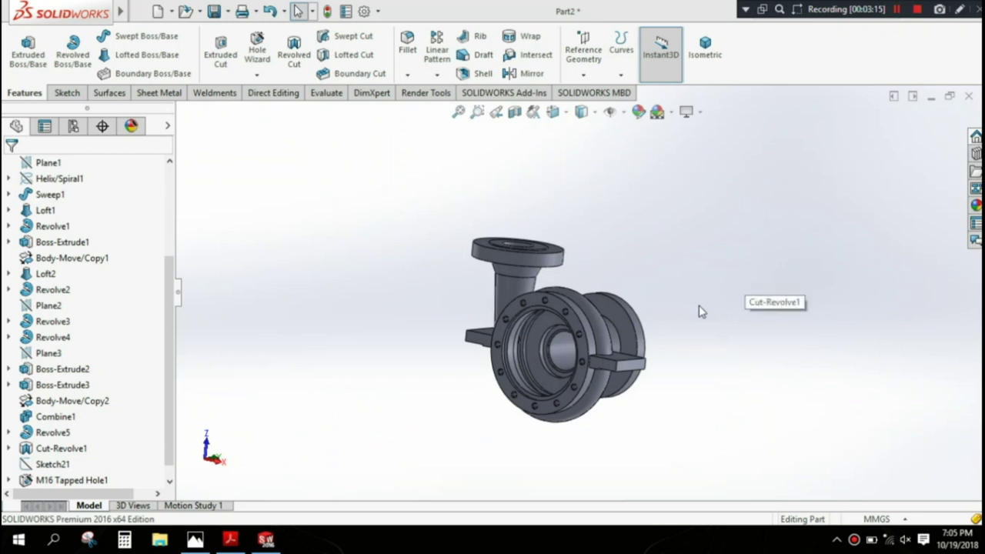
{"action": "mouse_move", "coordinate": [685, 308]}
{"action": "middle_mouse_down"}
{"action": "mouse_move", "coordinate": [742, 231]}
{"action": "mouse_move", "coordinate": [630, 264]}
{"action": "mouse_move", "coordinate": [521, 260]}
{"action": "mouse_move", "coordinate": [626, 257]}
{"action": "middle_mouse_up"}
{"action": "scroll", "coordinate": [593, 259], "scroll_direction": "down", "scroll_amount": 3}
{"action": "scroll", "coordinate": [498, 257], "scroll_direction": "down", "scroll_amount": 3}
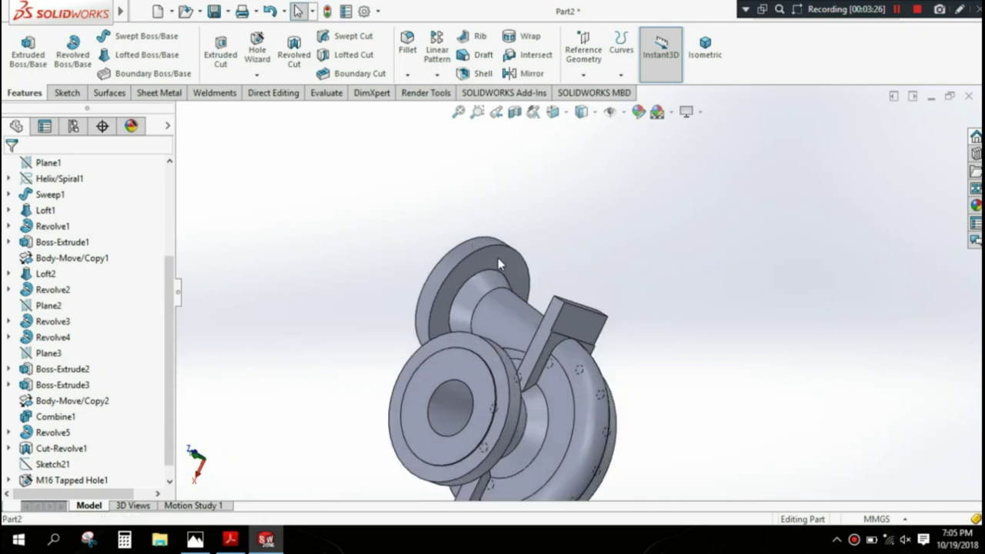
{"action": "left_click", "coordinate": [498, 258]}
{"action": "left_click", "coordinate": [557, 217]}
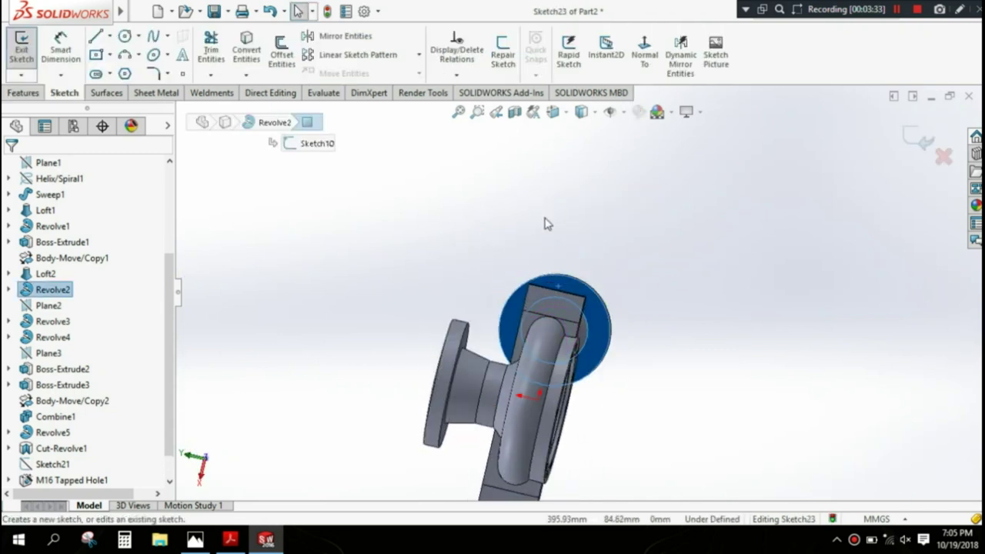
Step: View the sketch normal and draw a horizontal centerline across the flange circle
{"action": "key", "text": "space"}
{"action": "left_click", "coordinate": [596, 303]}
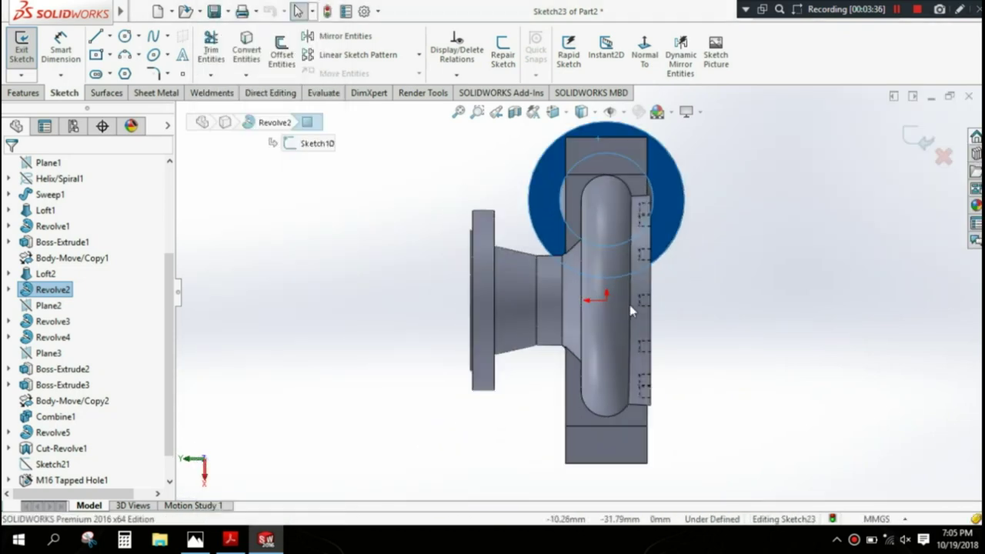
{"action": "scroll", "coordinate": [622, 196], "scroll_direction": "down", "scroll_amount": 3}
{"action": "scroll", "coordinate": [615, 223], "scroll_direction": "up", "scroll_amount": 2}
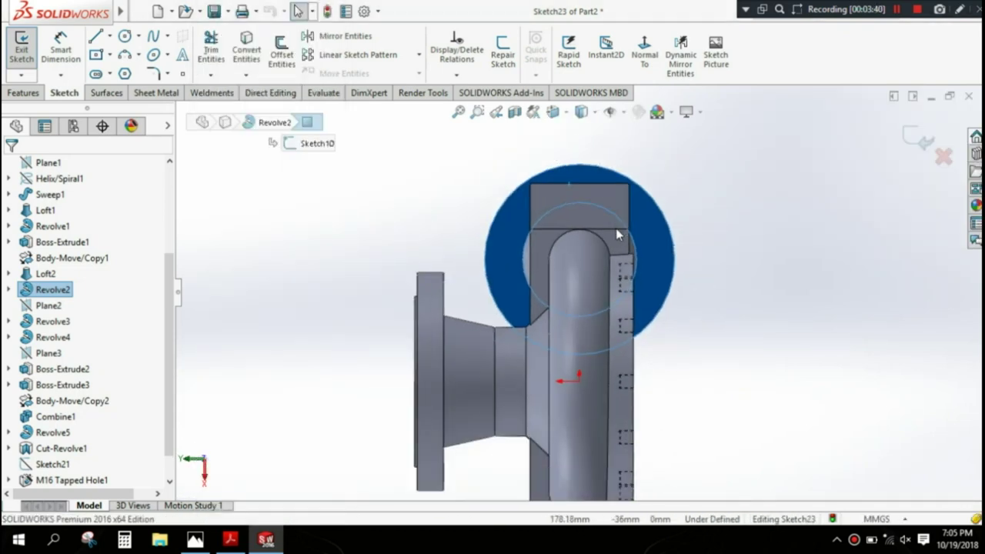
{"action": "left_click", "coordinate": [109, 36]}
{"action": "left_click", "coordinate": [123, 72]}
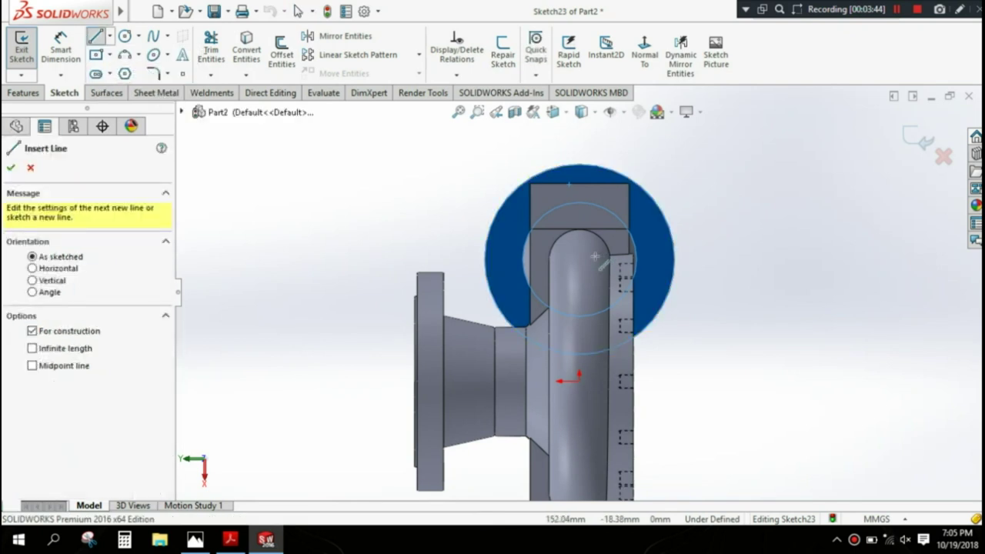
{"action": "scroll", "coordinate": [421, 250], "scroll_direction": "down", "scroll_amount": 2}
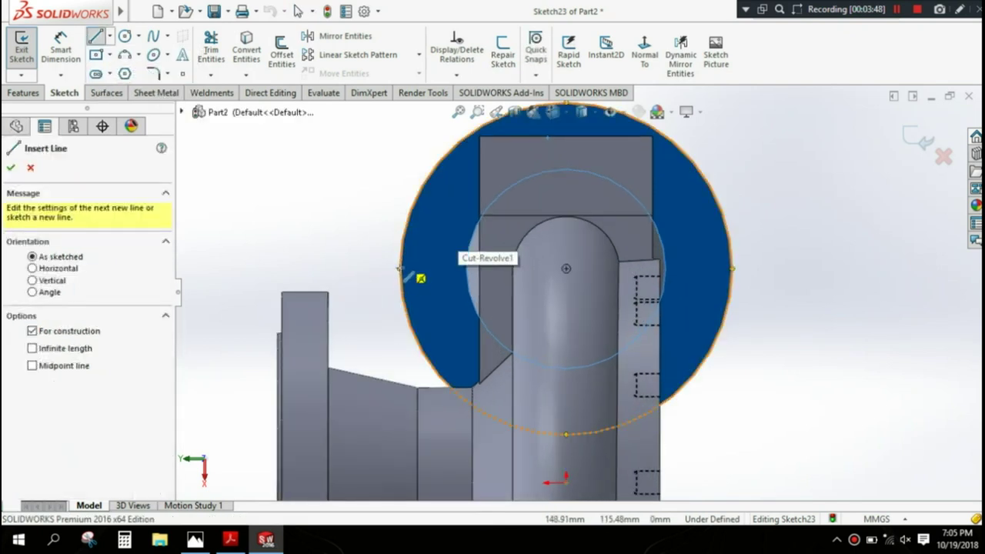
{"action": "left_click", "coordinate": [400, 269]}
{"action": "left_click", "coordinate": [730, 269]}
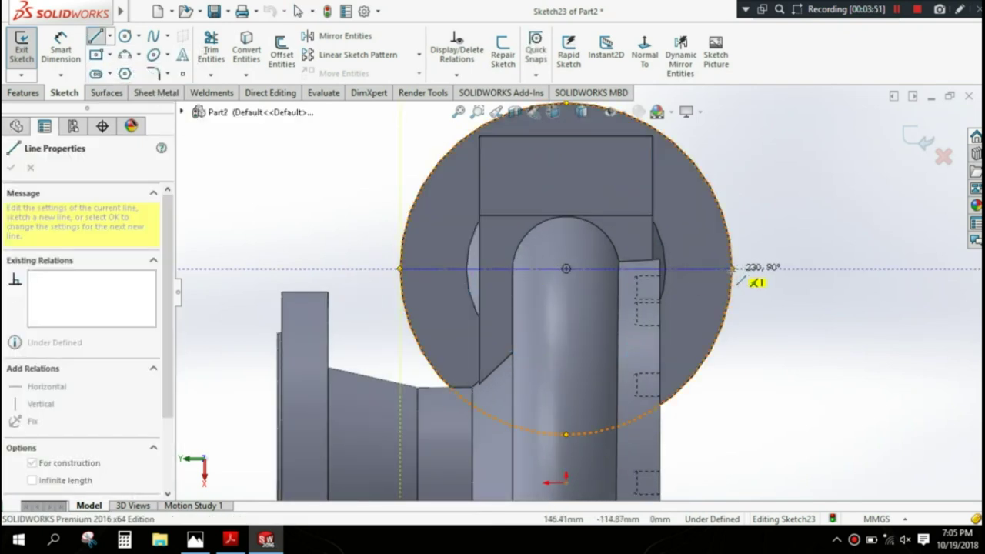
{"action": "left_click", "coordinate": [730, 269]}
{"action": "key", "text": "Escape"}
Step: Draw a second, angled centerline starting from the flange centre
{"action": "left_click", "coordinate": [110, 36]}
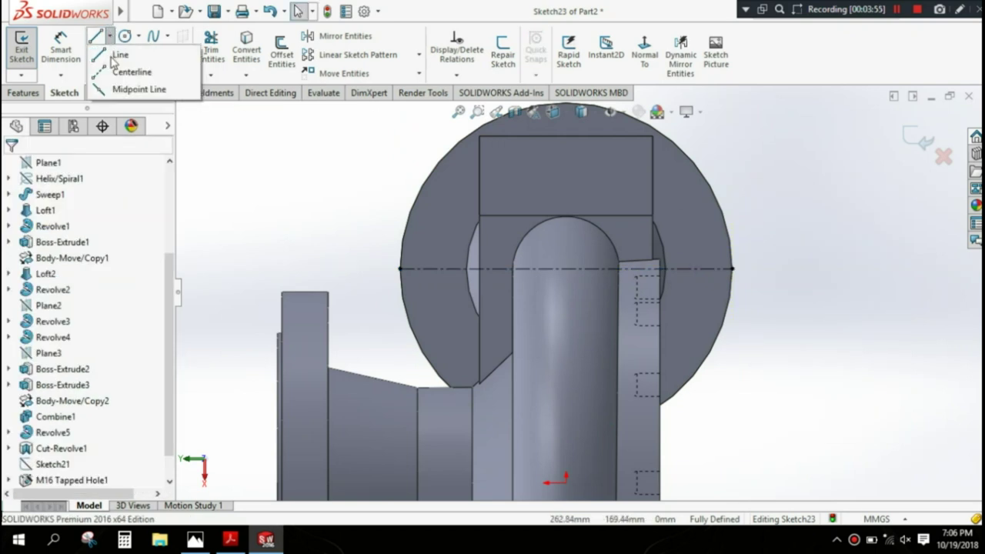
{"action": "left_click", "coordinate": [113, 73]}
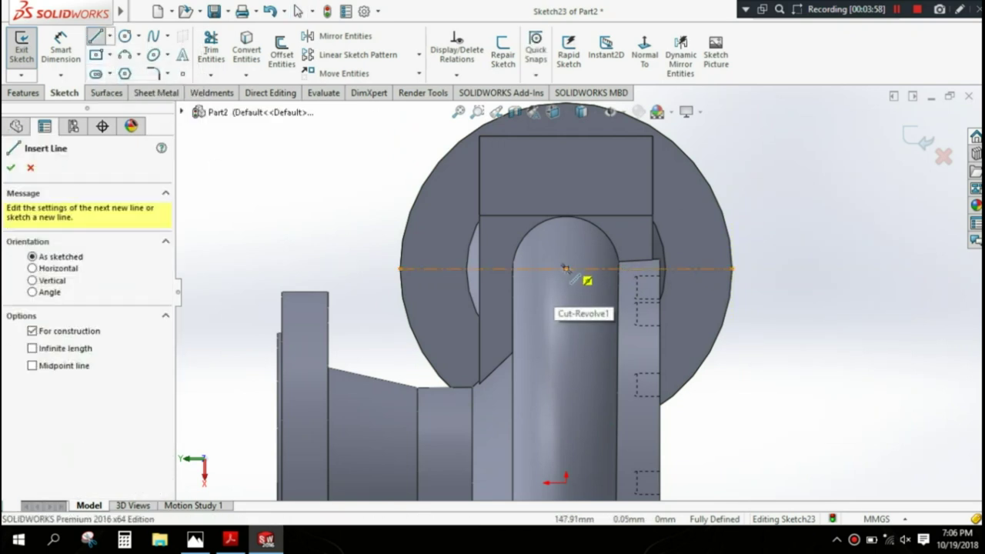
{"action": "left_click", "coordinate": [567, 269]}
{"action": "right_click", "coordinate": [788, 171]}
{"action": "left_click", "coordinate": [809, 174]}
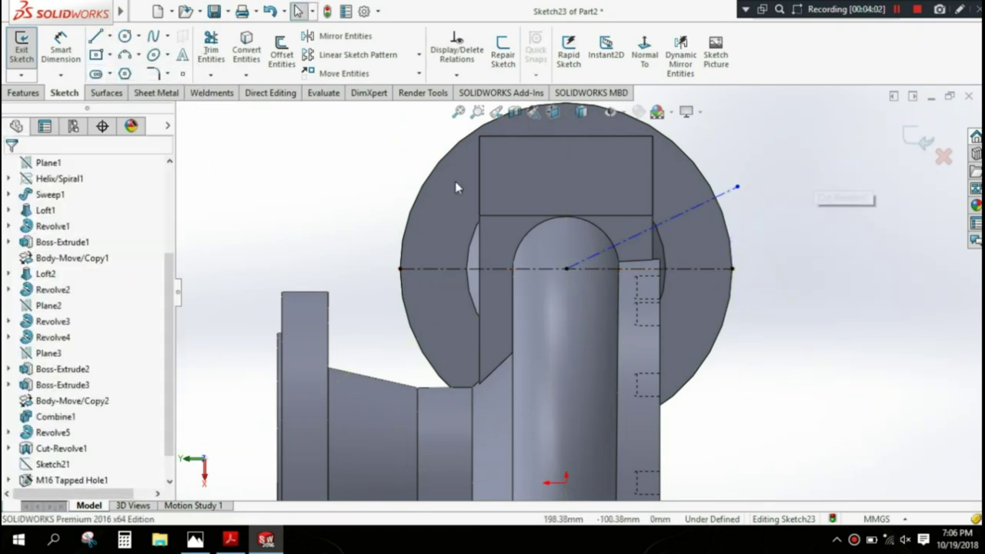
Step: Dimension the angle between the two centerlines to 22.5°
{"action": "left_click", "coordinate": [61, 46]}
{"action": "left_click", "coordinate": [700, 204]}
{"action": "left_click", "coordinate": [715, 268]}
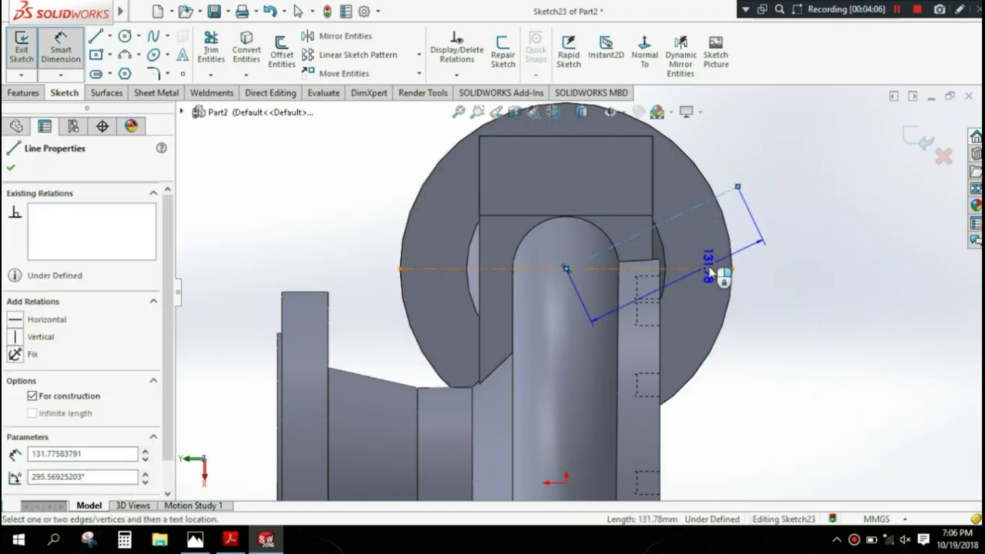
{"action": "left_click", "coordinate": [737, 238]}
{"action": "type", "text": "22"}
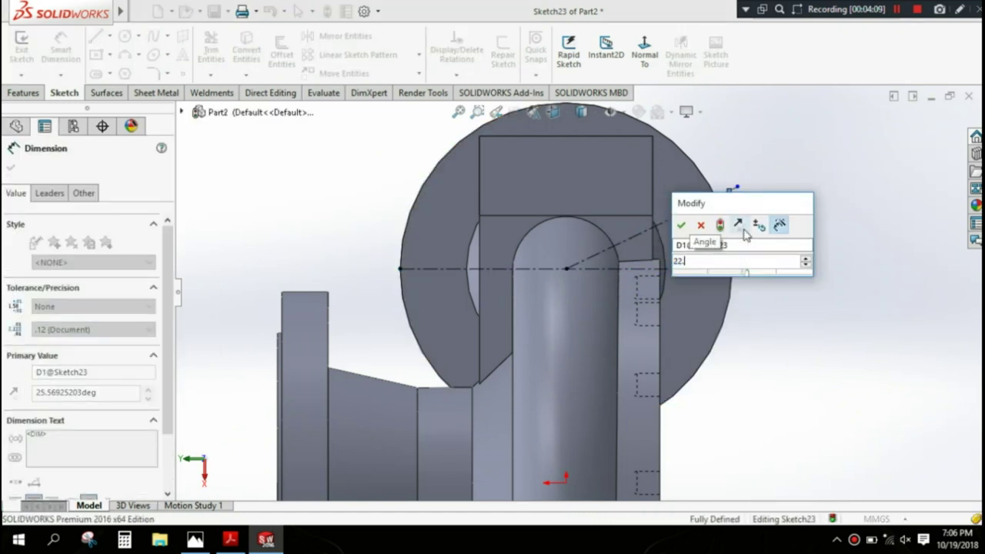
{"action": "type", "text": ".5"}
{"action": "left_click", "coordinate": [682, 225]}
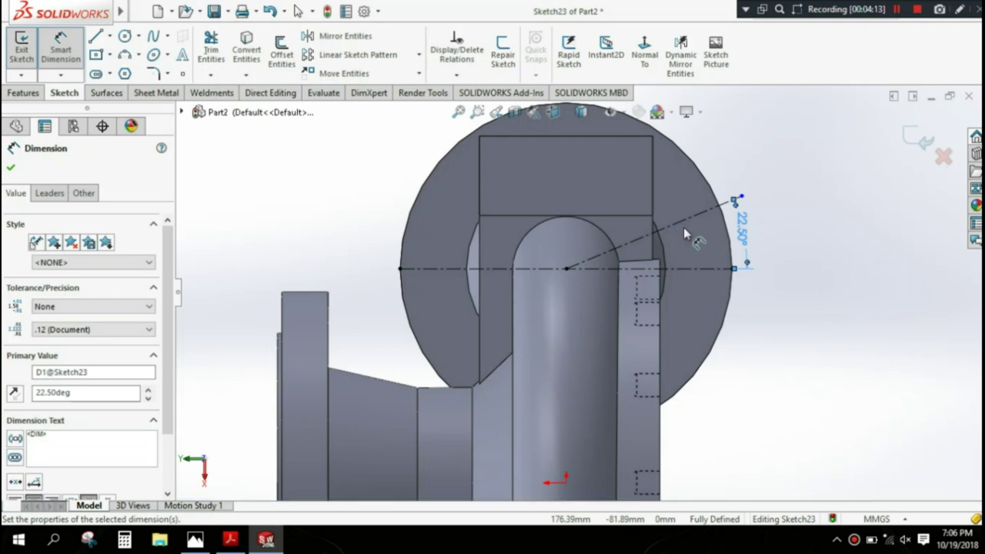
{"action": "key", "text": "Escape"}
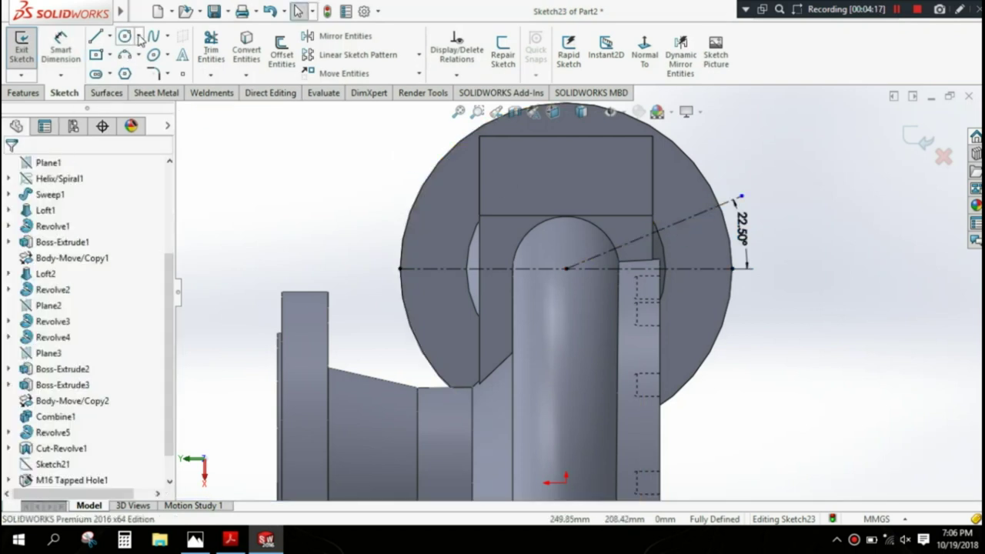
Step: Draw a circle on the flange centre, dimension it Ø180, and make it construction geometry
{"action": "left_click", "coordinate": [124, 36]}
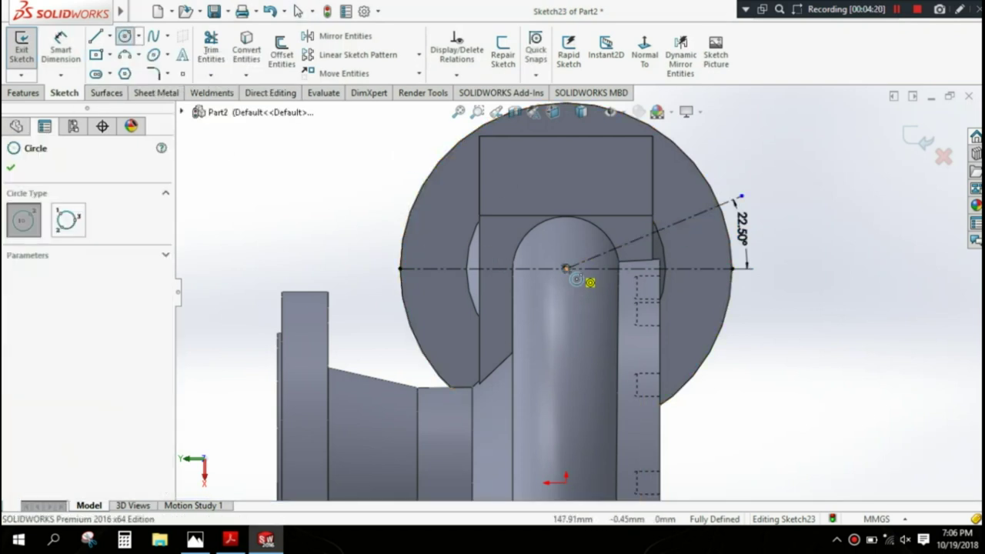
{"action": "left_click", "coordinate": [566, 269]}
{"action": "left_click", "coordinate": [702, 278]}
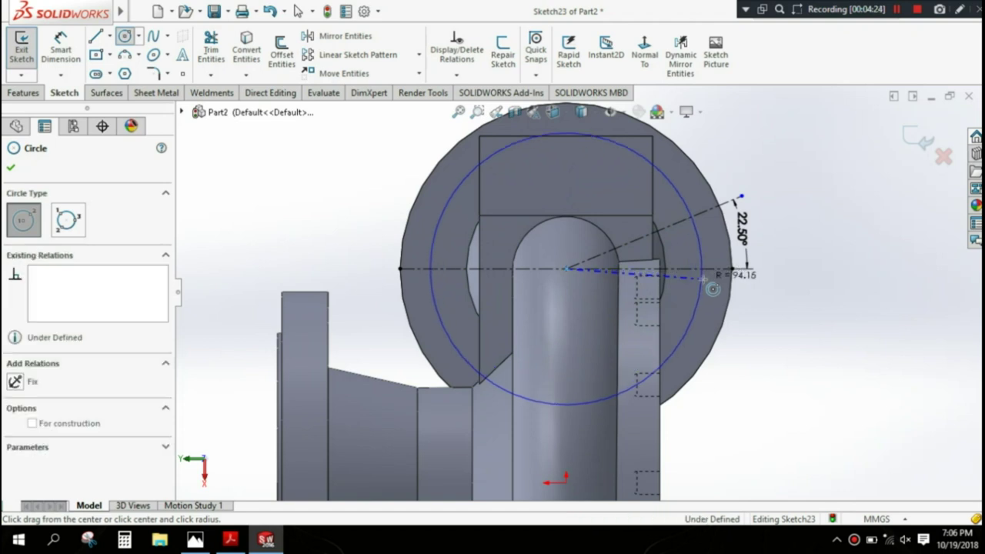
{"action": "left_click", "coordinate": [702, 279]}
{"action": "left_click", "coordinate": [12, 168]}
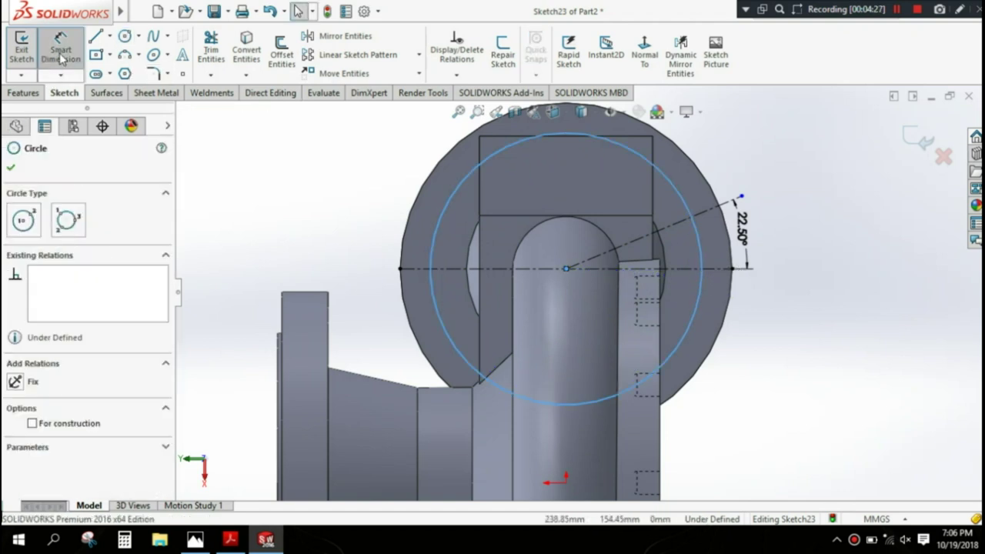
{"action": "left_click", "coordinate": [61, 59]}
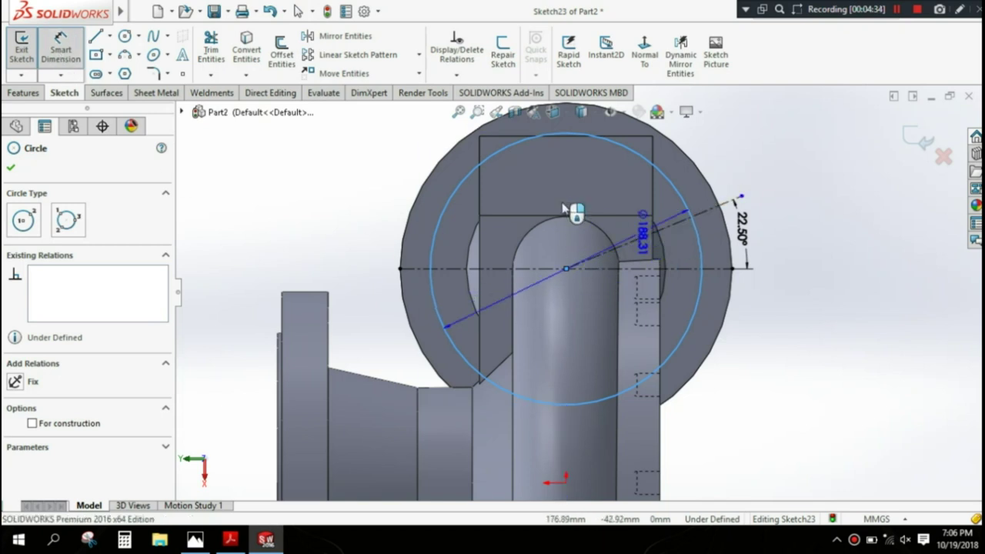
{"action": "left_click", "coordinate": [372, 234]}
{"action": "type", "text": "180"}
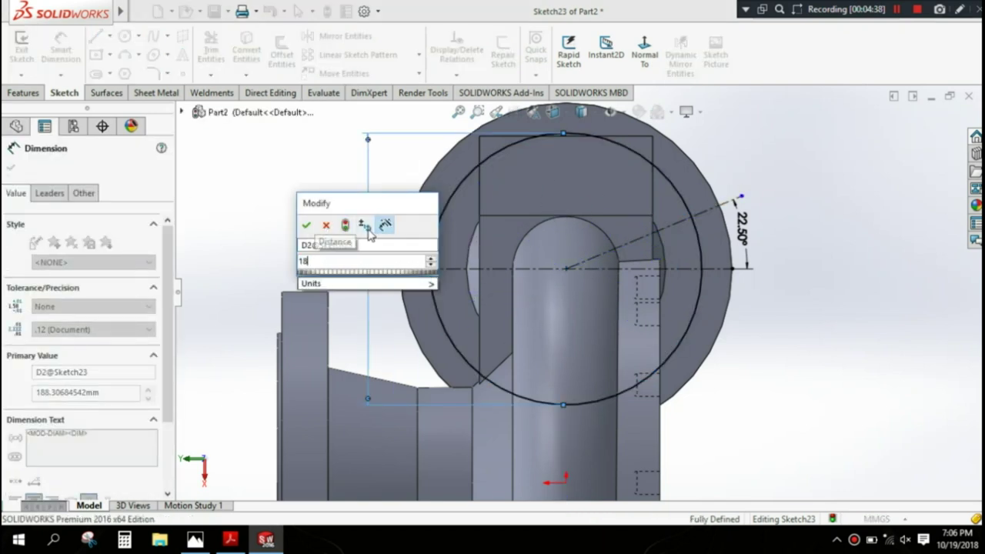
{"action": "left_click", "coordinate": [305, 224]}
{"action": "left_click", "coordinate": [10, 166]}
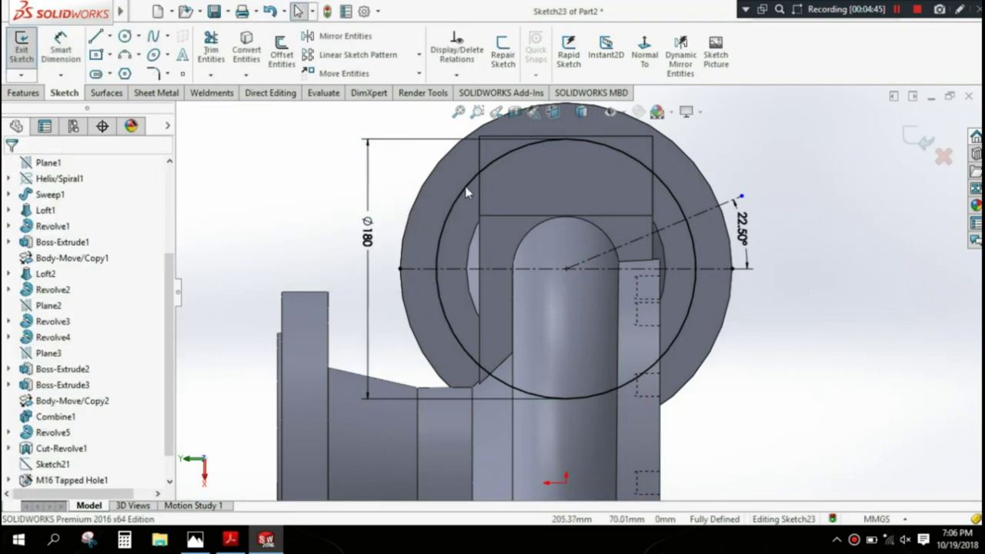
{"action": "left_click", "coordinate": [465, 193]}
{"action": "left_click", "coordinate": [11, 170]}
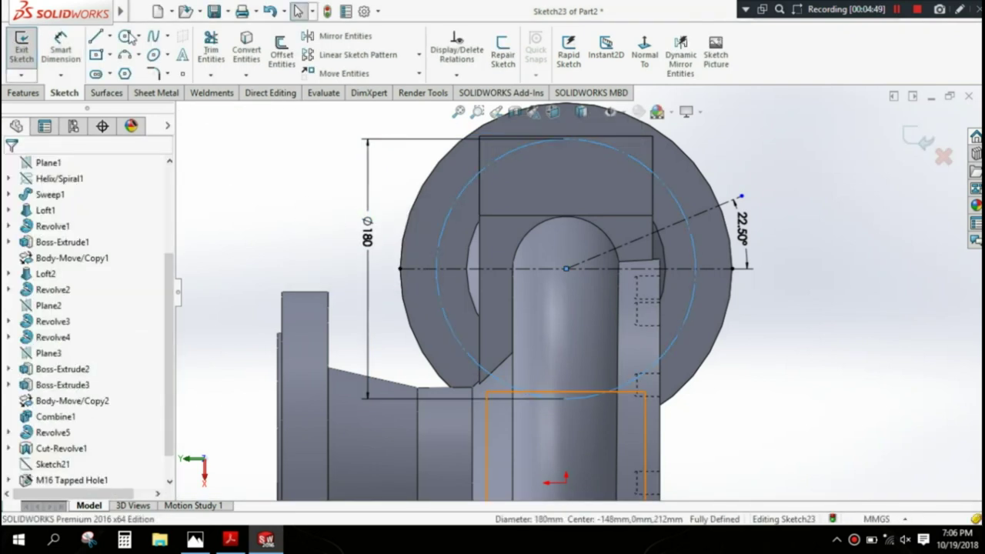
Step: Draw a Ø26 circle where the 22.50° line meets the Ø180 bolt circle
{"action": "left_click", "coordinate": [125, 36]}
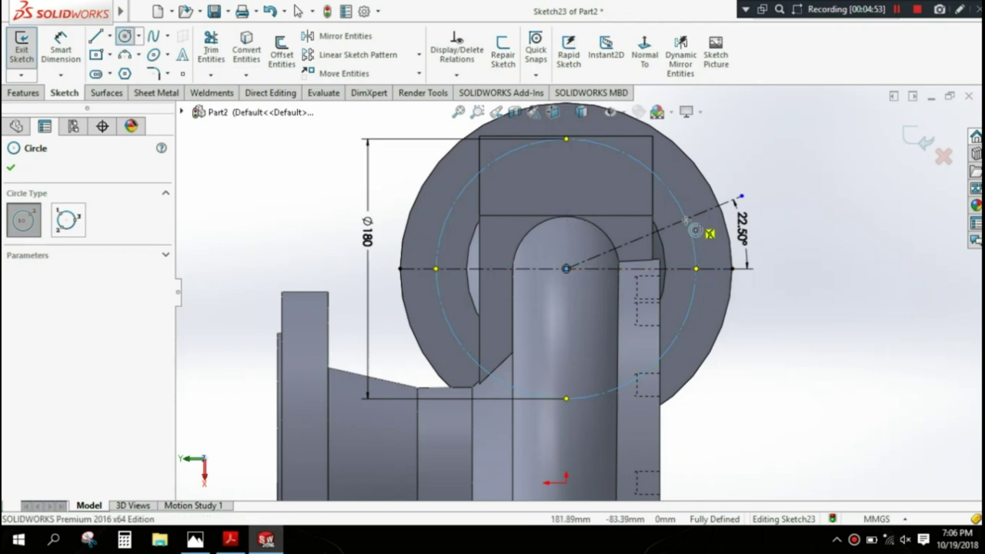
{"action": "scroll", "coordinate": [694, 229], "scroll_direction": "down", "scroll_amount": 2}
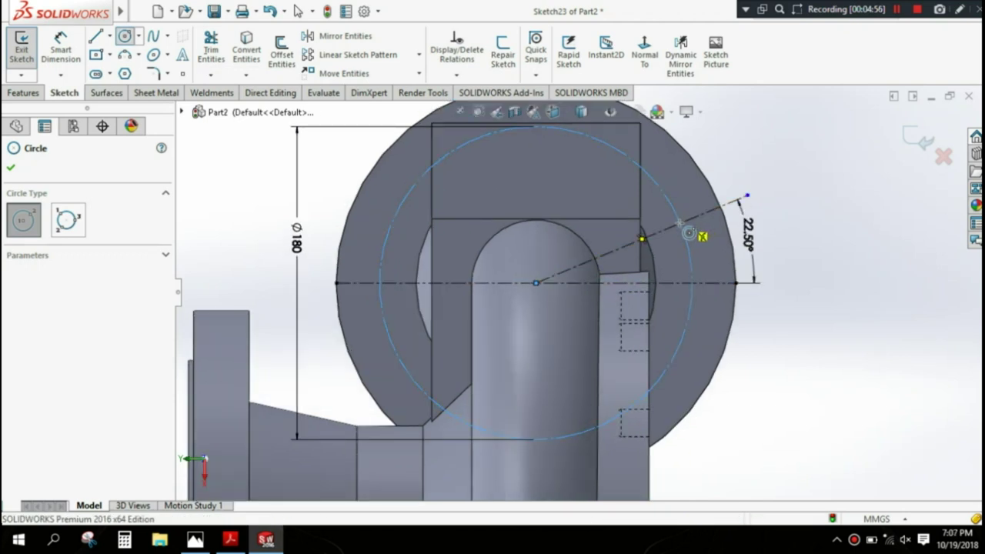
{"action": "left_click", "coordinate": [679, 223]}
{"action": "left_click", "coordinate": [698, 225]}
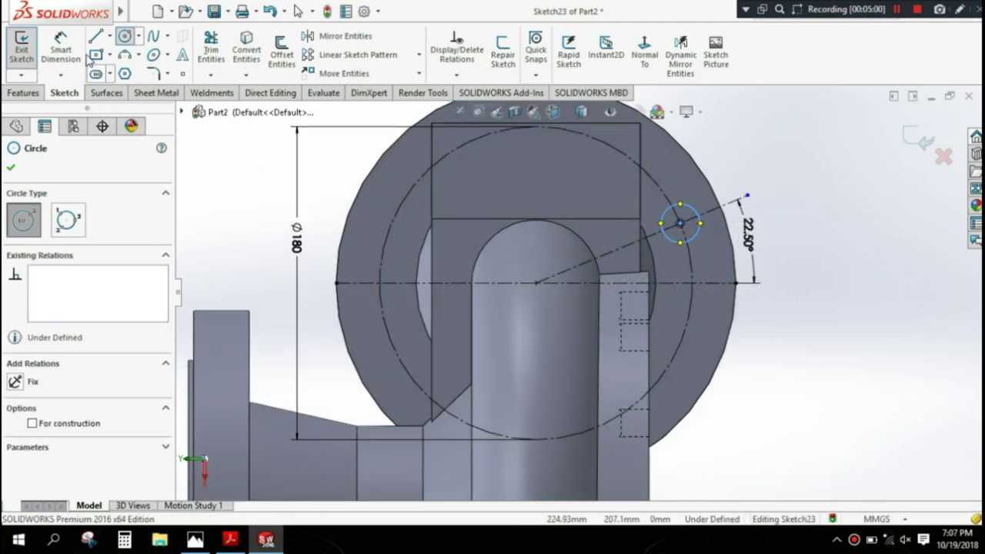
{"action": "key", "text": "Escape"}
{"action": "left_click", "coordinate": [680, 204]}
{"action": "key", "text": "d"}
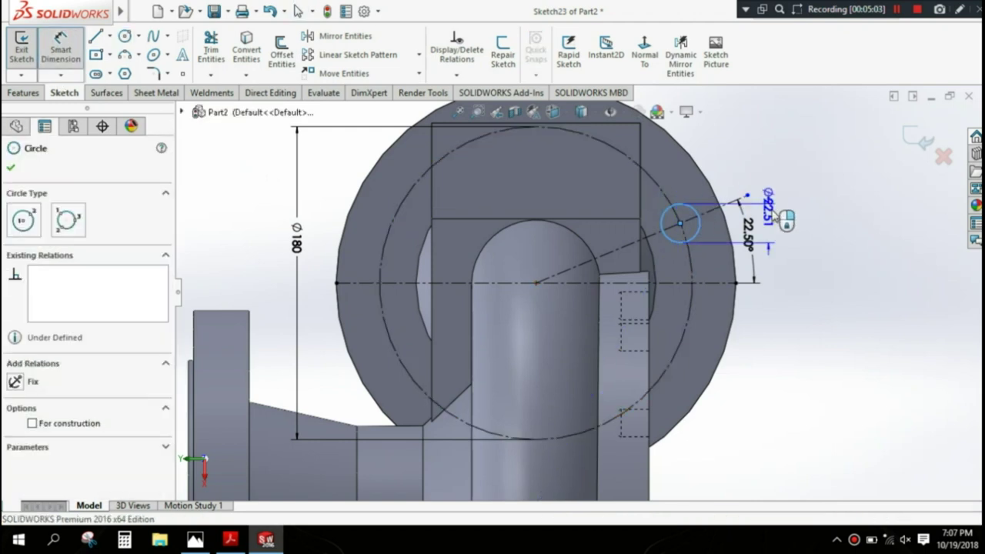
{"action": "left_click", "coordinate": [696, 158]}
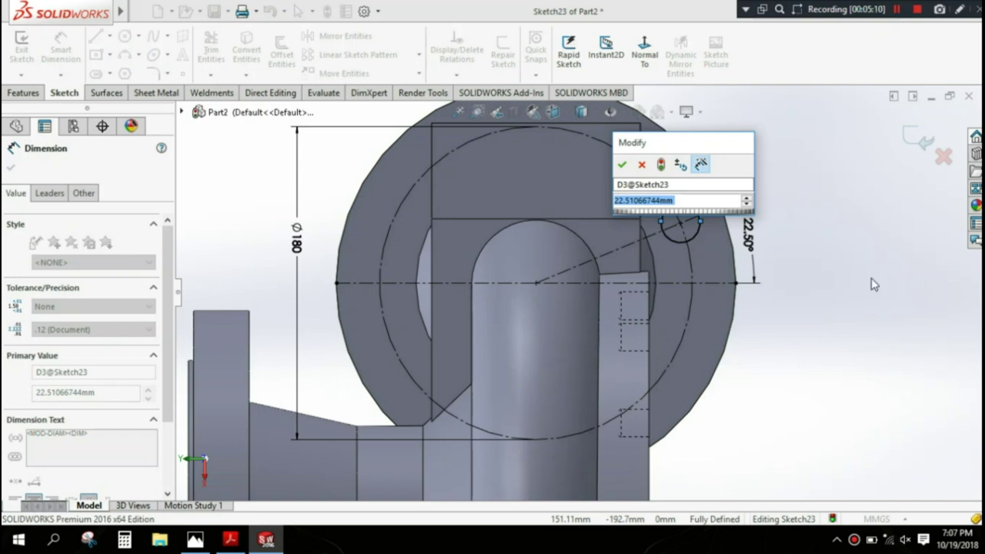
{"action": "type", "text": "26"}
{"action": "key", "text": "Return"}
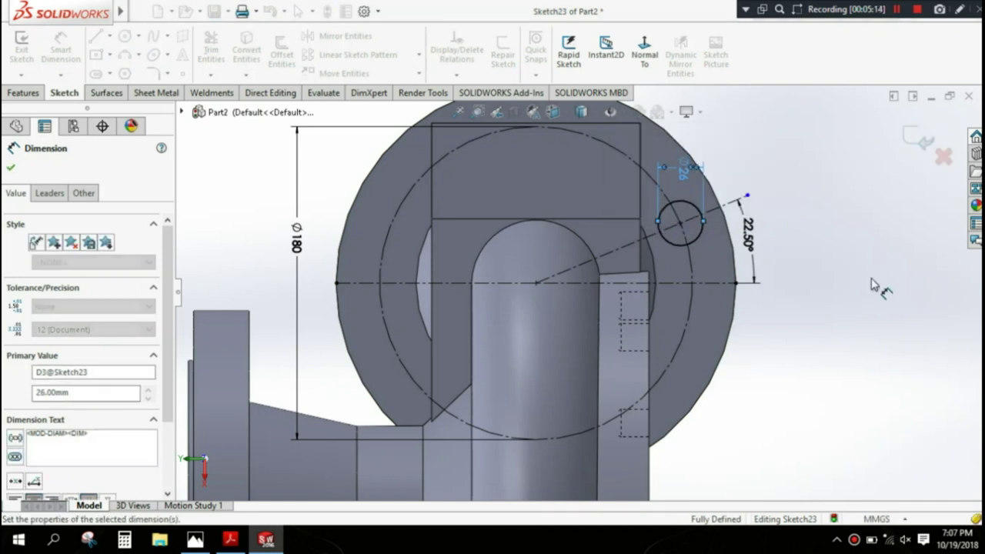
{"action": "left_click", "coordinate": [13, 168]}
{"action": "left_click", "coordinate": [24, 92]}
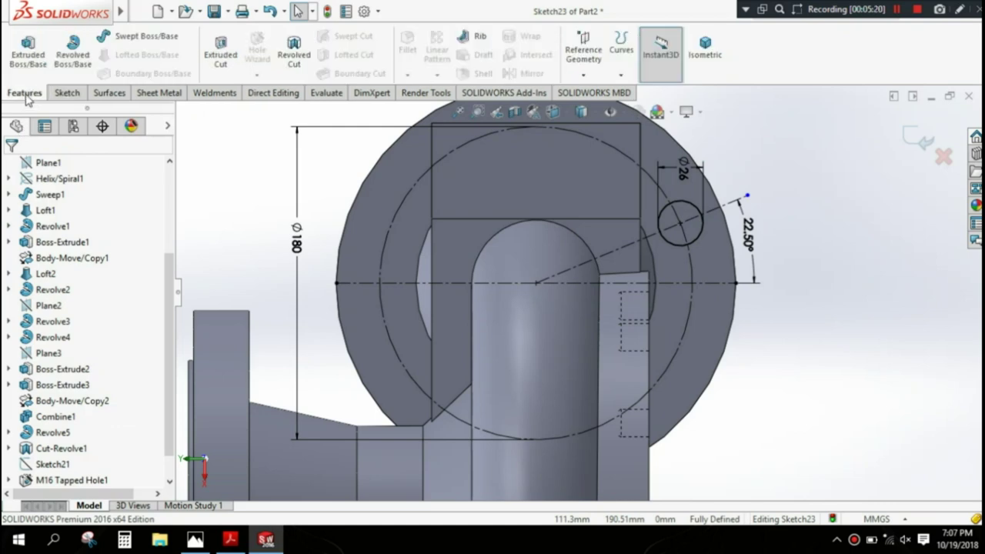
Step: Extrude-cut the Ø26 circle 35 mm blind into the flange to make the hole
{"action": "left_click", "coordinate": [210, 50]}
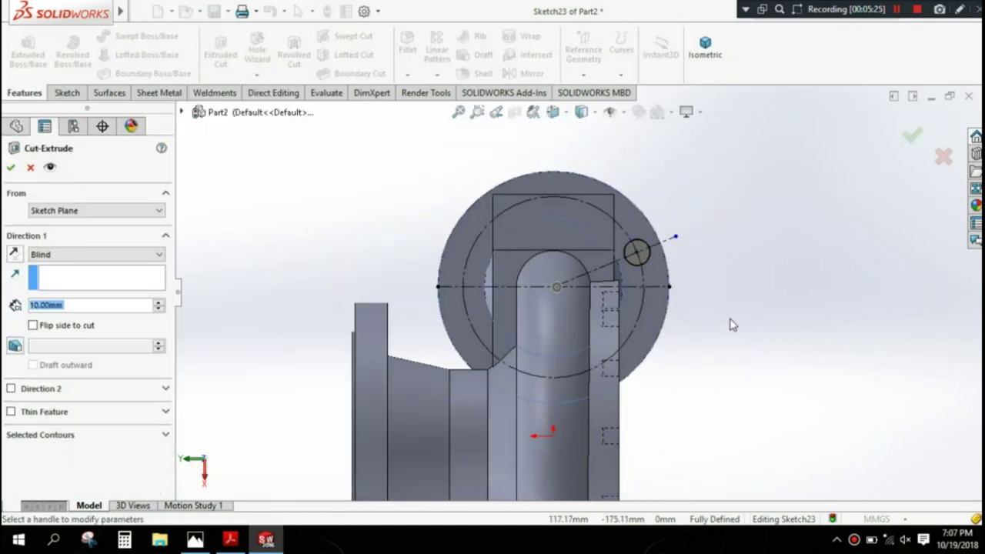
{"action": "middle_click_drag", "start_coordinate": [699, 303], "coordinate": [692, 361]}
{"action": "key", "text": "ctrl+8"}
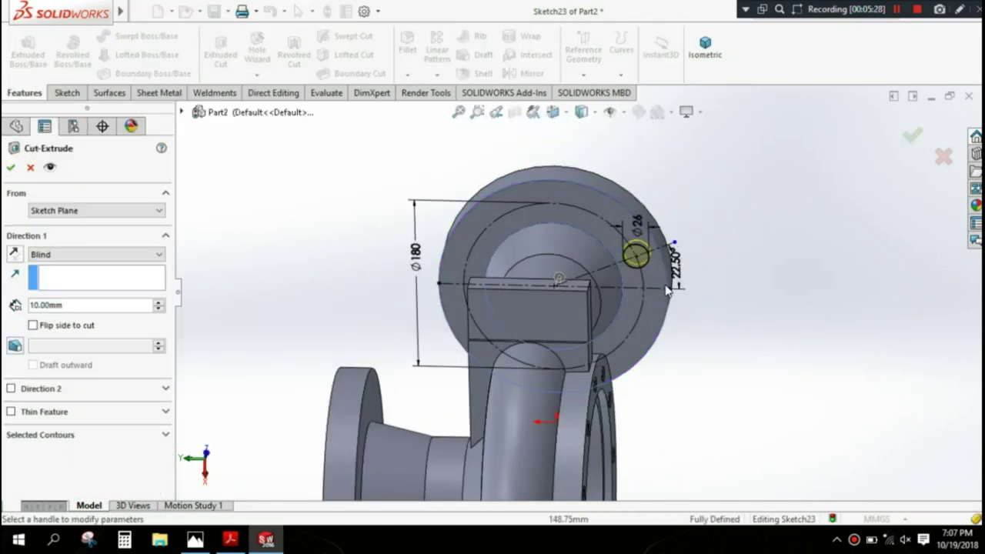
{"action": "scroll", "coordinate": [608, 246], "scroll_direction": "down", "scroll_amount": 2}
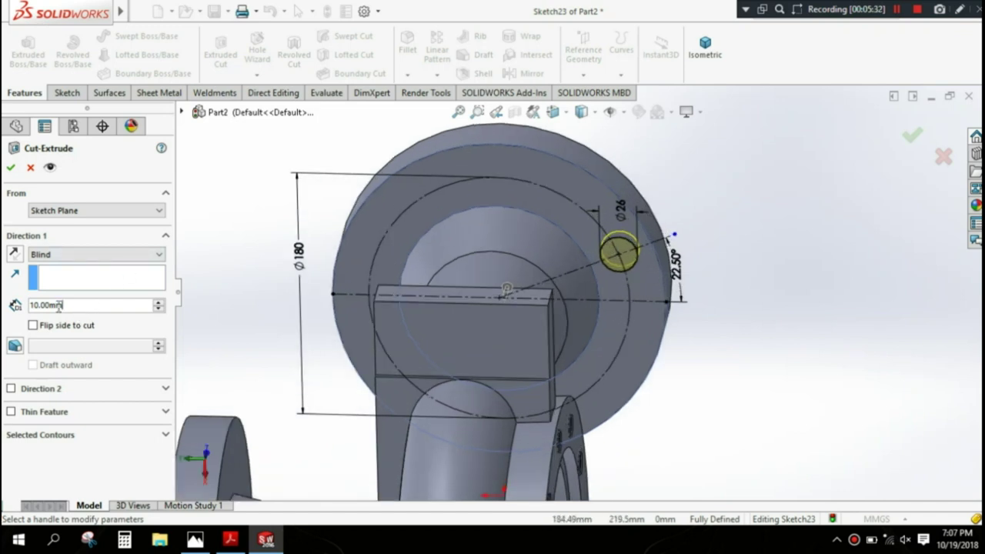
{"action": "type", "text": "35"}
{"action": "key", "text": "Return"}
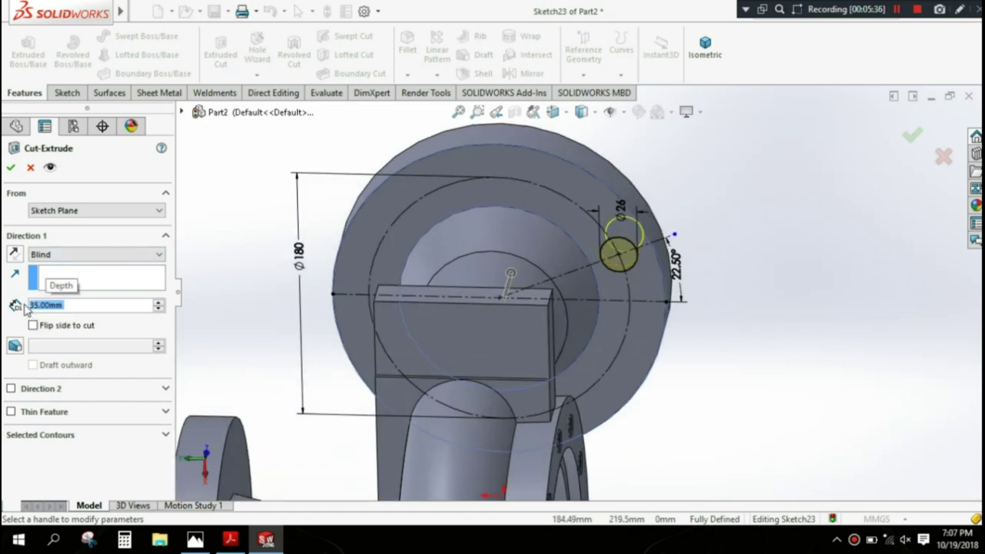
{"action": "left_click", "coordinate": [11, 168]}
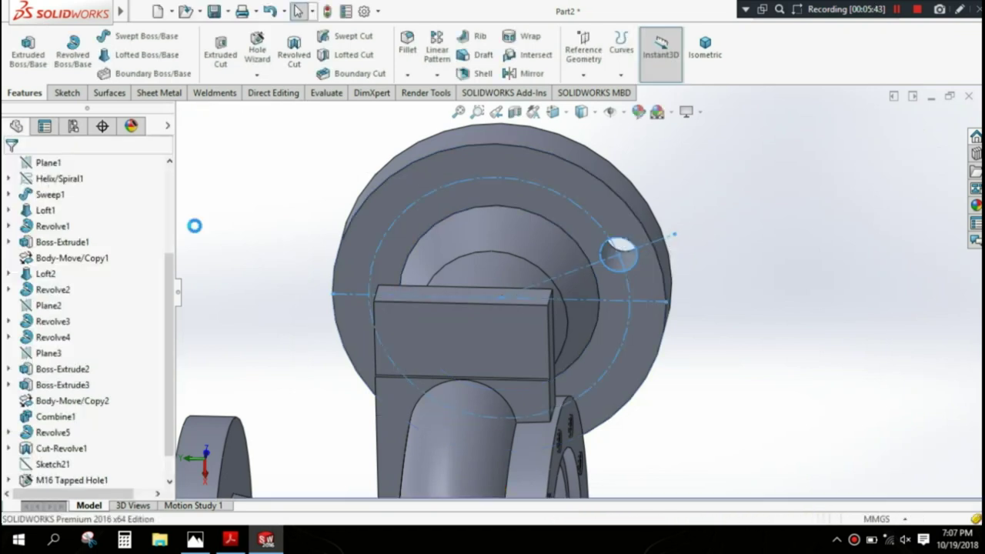
{"action": "left_click", "coordinate": [640, 327]}
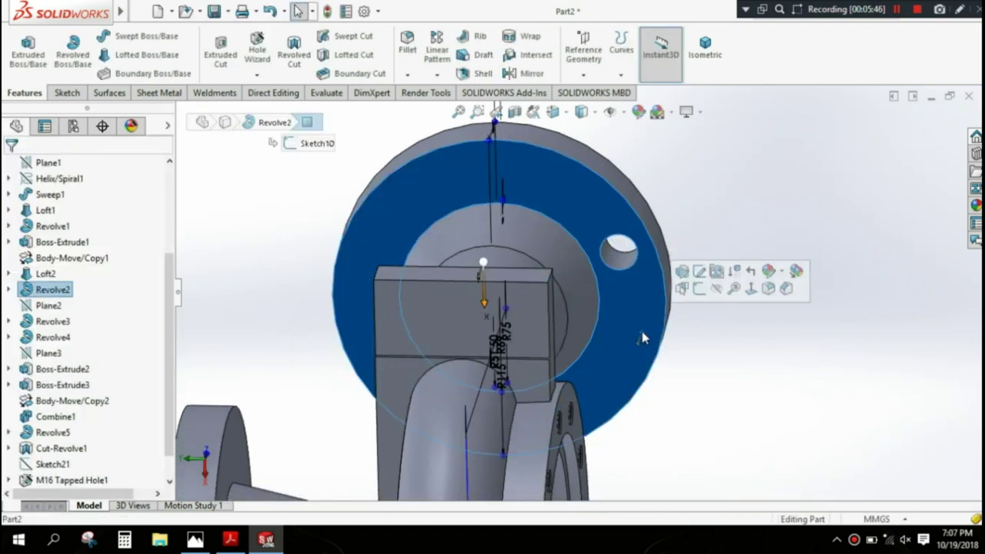
Step: Sketch a Ø42 circle around the Ø26 hole on the flange face
{"action": "left_click", "coordinate": [698, 292]}
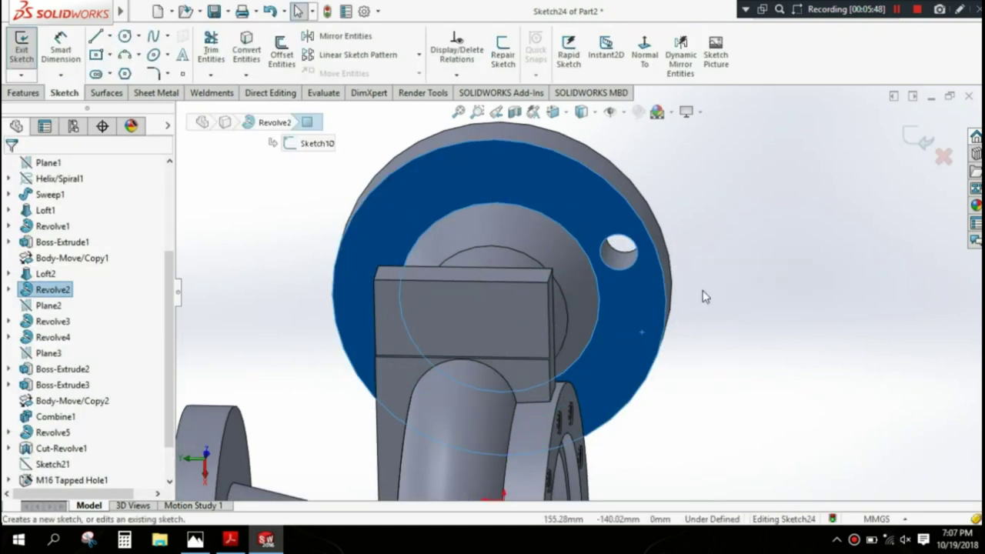
{"action": "scroll", "coordinate": [636, 269], "scroll_direction": "down", "scroll_amount": 2}
{"action": "left_click", "coordinate": [629, 264]}
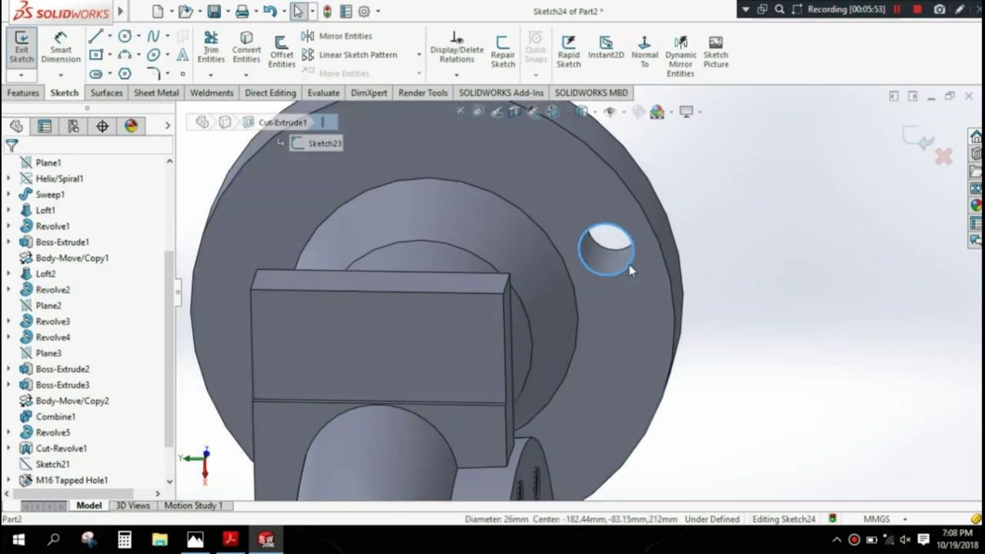
{"action": "left_click", "coordinate": [124, 36]}
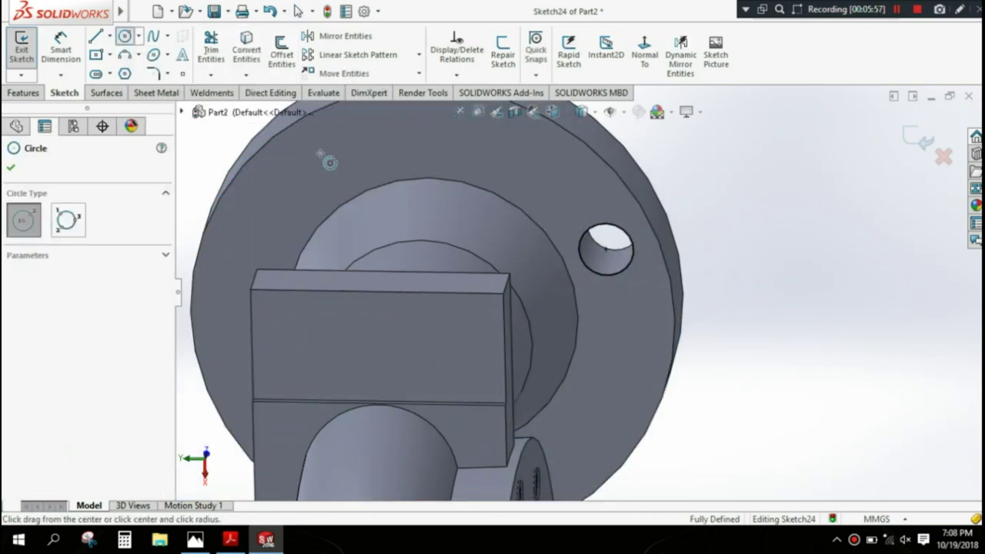
{"action": "left_click", "coordinate": [648, 262]}
{"action": "left_click", "coordinate": [11, 167]}
{"action": "left_click", "coordinate": [61, 50]}
{"action": "left_click", "coordinate": [637, 219]}
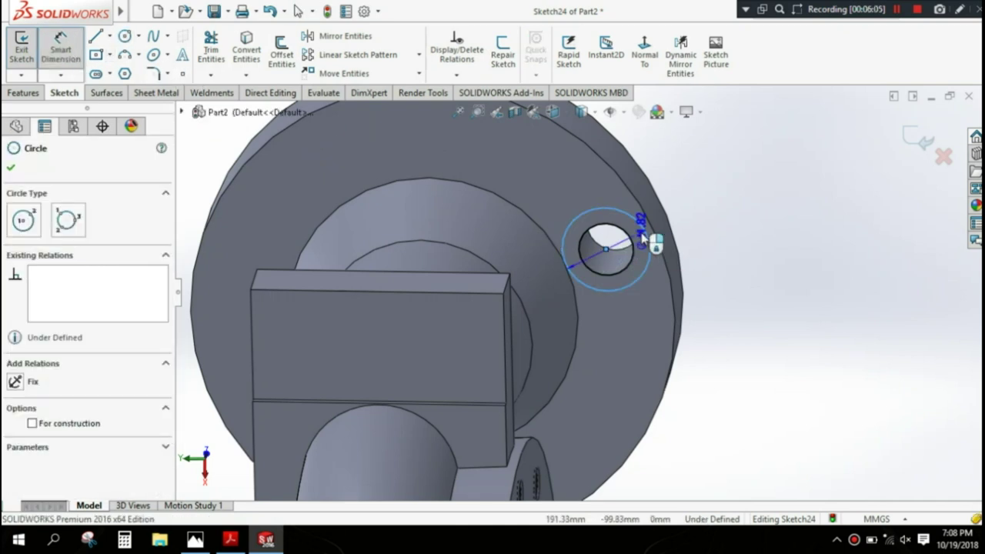
{"action": "left_click", "coordinate": [723, 257]}
{"action": "type", "text": "42"}
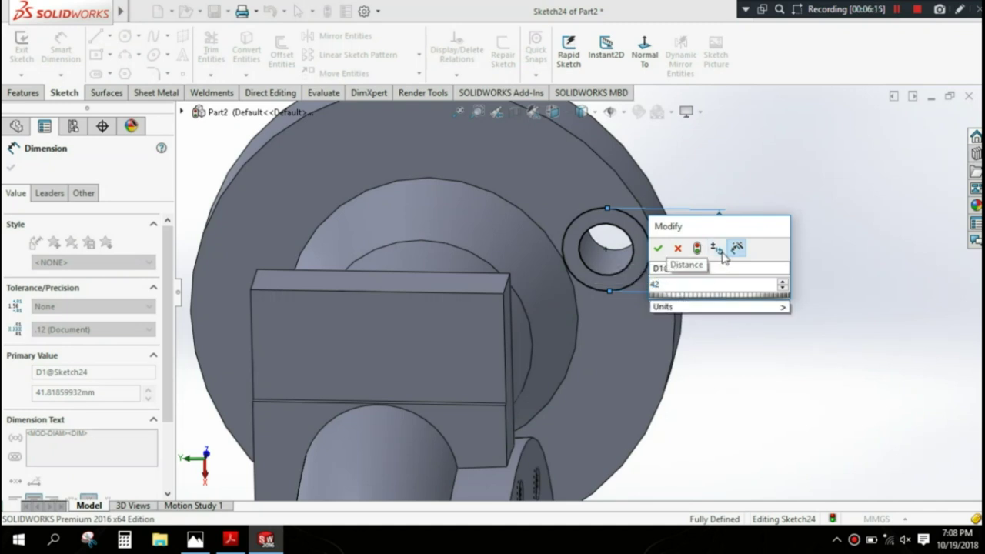
{"action": "left_click", "coordinate": [658, 248]}
{"action": "key", "text": "Escape"}
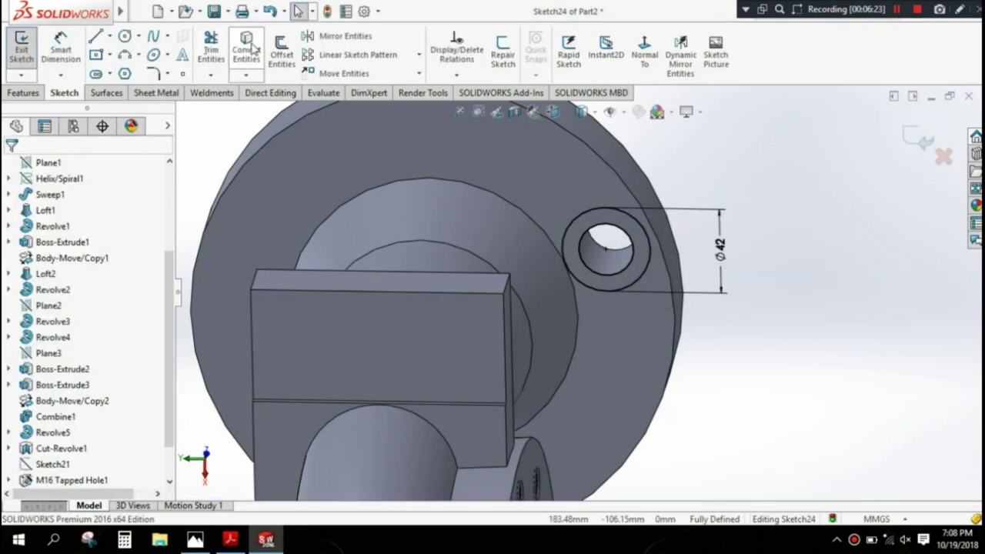
Step: Extrude-cut the Ø42 circle 1 mm deep as a counterbore
{"action": "scroll", "coordinate": [216, 58], "scroll_direction": "up", "scroll_amount": 1}
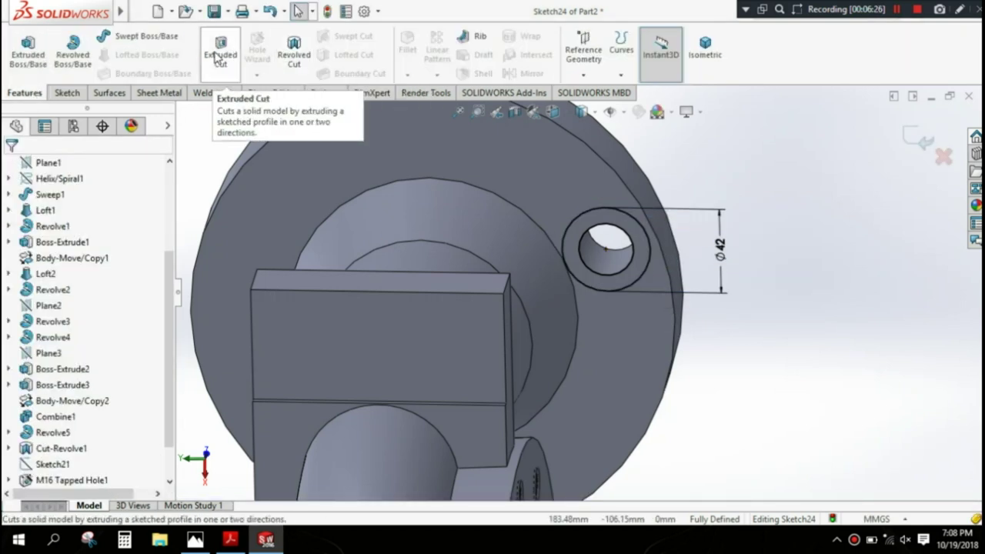
{"action": "left_click", "coordinate": [216, 57]}
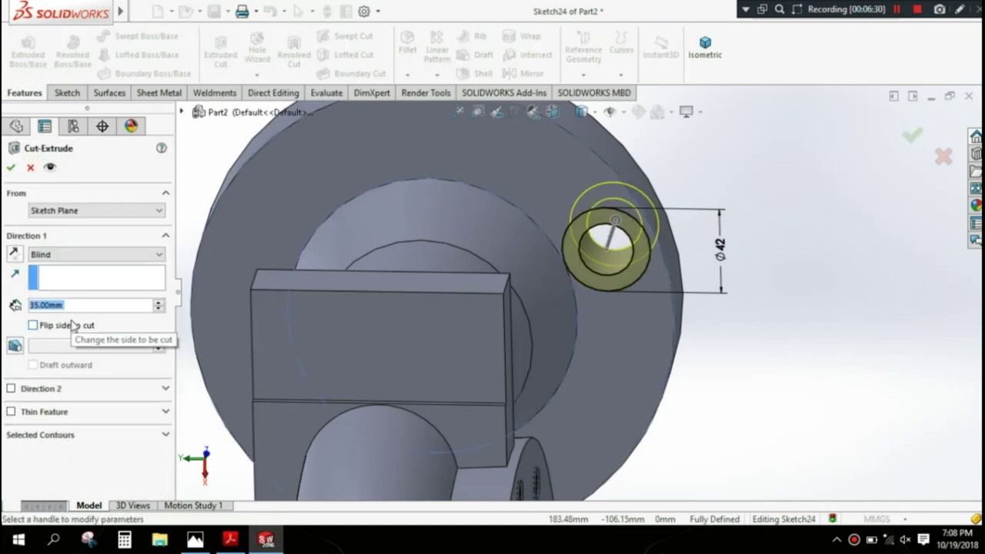
{"action": "type", "text": "1"}
{"action": "key", "text": "Return"}
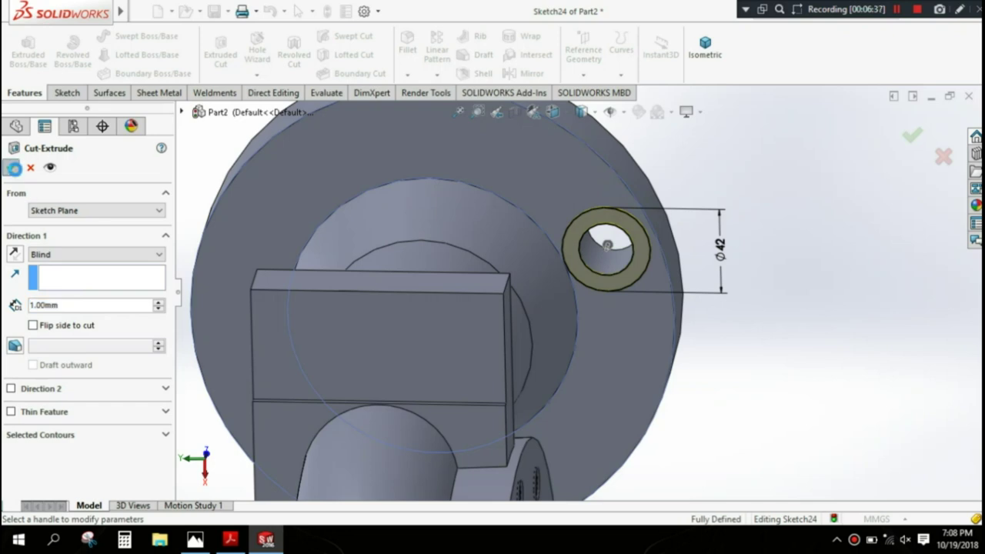
{"action": "key", "text": "Return"}
{"action": "mouse_move", "coordinate": [728, 407]}
{"action": "middle_mouse_down"}
{"action": "mouse_move", "coordinate": [695, 391]}
{"action": "mouse_move", "coordinate": [679, 276]}
{"action": "mouse_move", "coordinate": [562, 269]}
{"action": "mouse_move", "coordinate": [661, 269]}
{"action": "middle_mouse_up"}
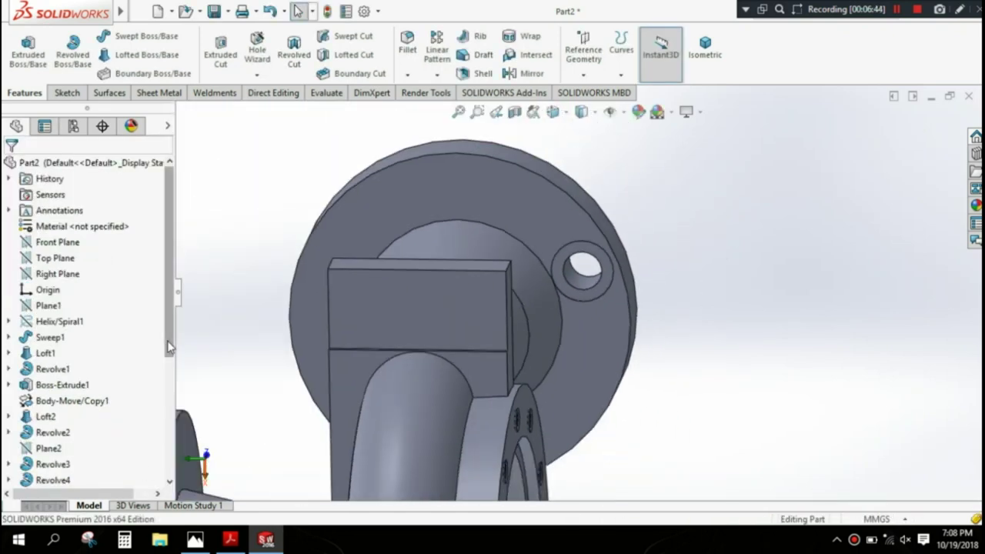
{"action": "left_click_drag", "start_coordinate": [169, 348], "coordinate": [168, 467]}
Step: Circular-pattern the hole and counterbore cuts 8 times around the flange face axis
{"action": "left_click", "coordinate": [61, 463]}
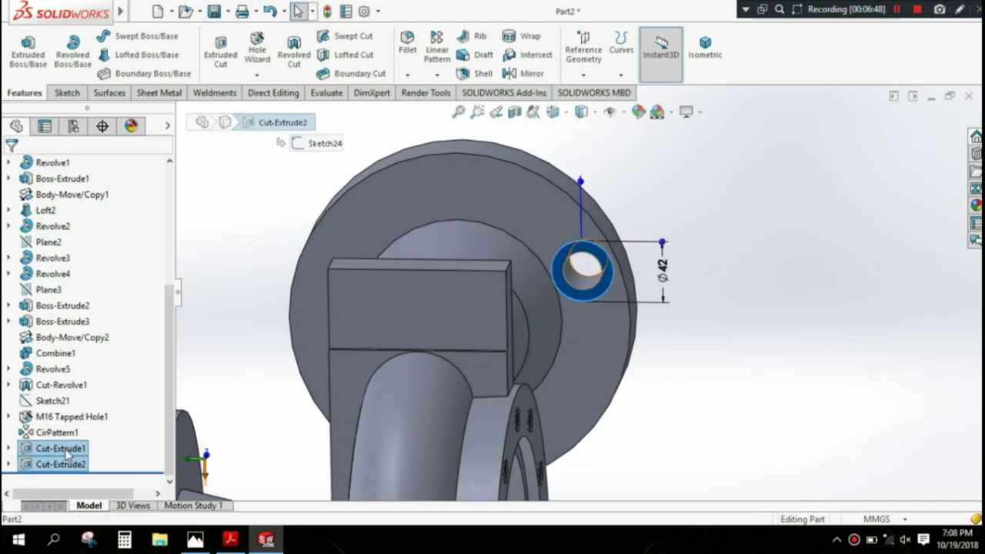
{"action": "left_click", "coordinate": [66, 450], "text": "ctrl"}
{"action": "left_click", "coordinate": [436, 76]}
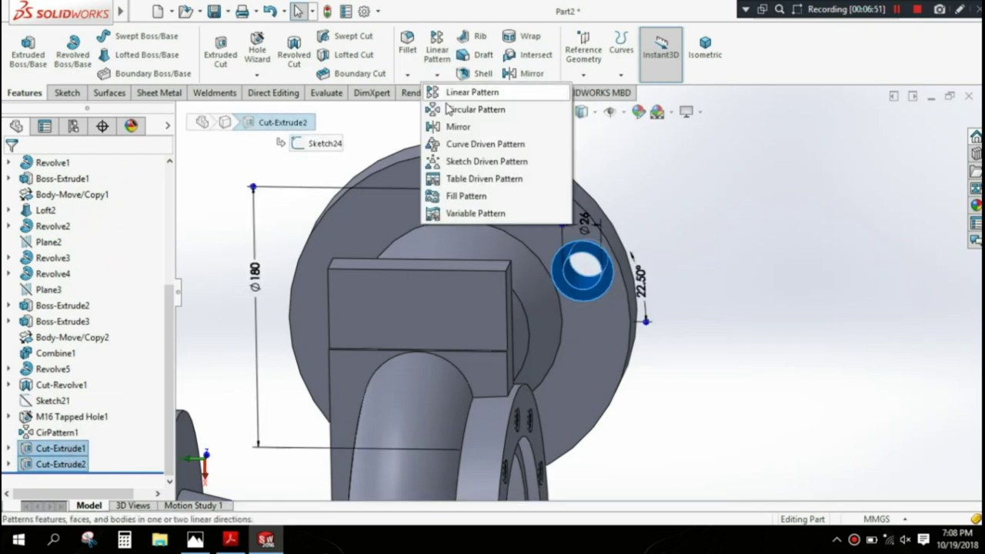
{"action": "left_click", "coordinate": [435, 106]}
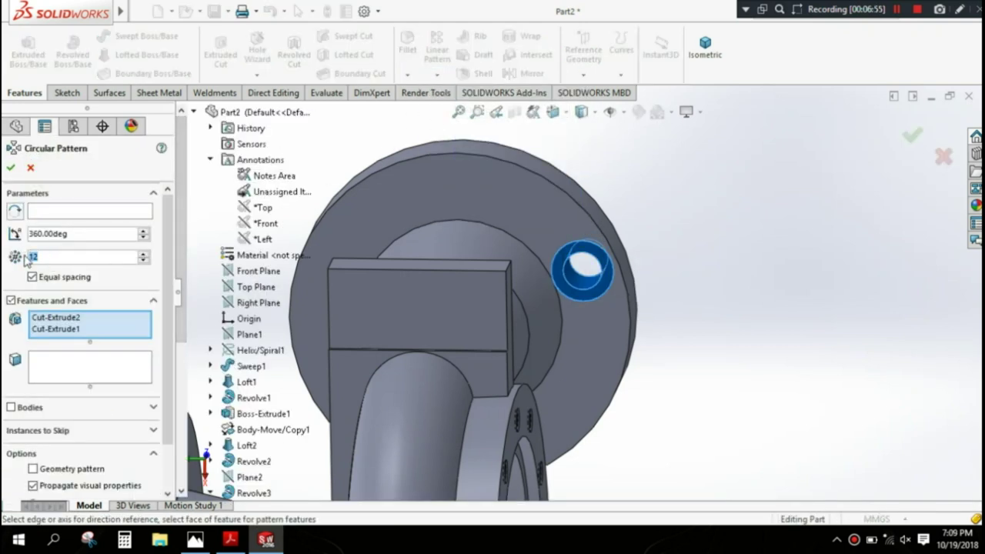
{"action": "left_click", "coordinate": [75, 212]}
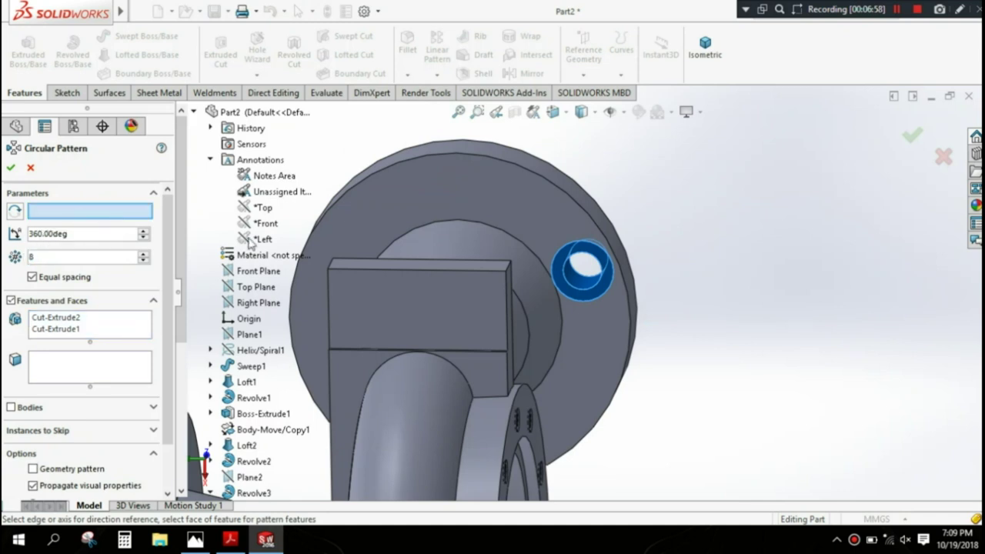
{"action": "middle_click_drag", "start_coordinate": [676, 339], "coordinate": [597, 309]}
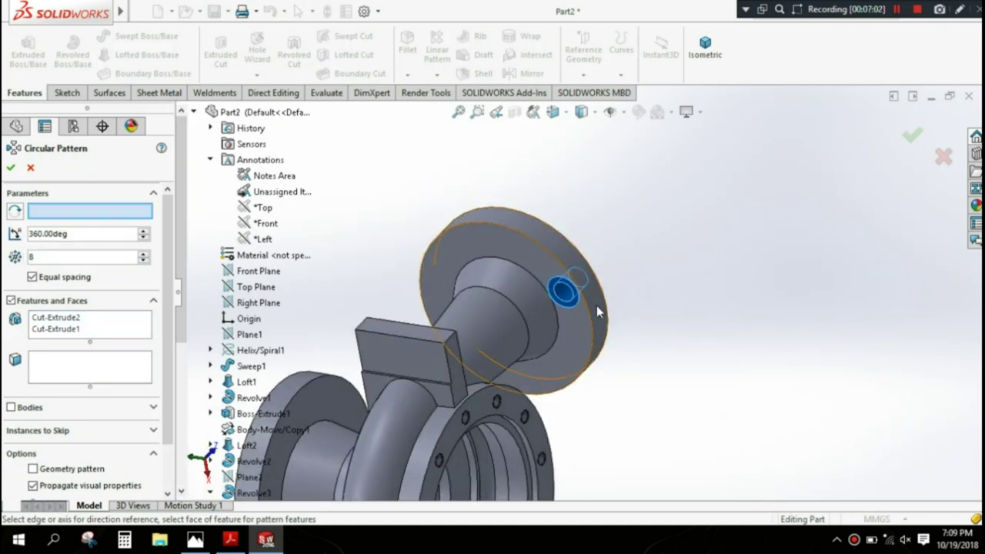
{"action": "left_click", "coordinate": [596, 306]}
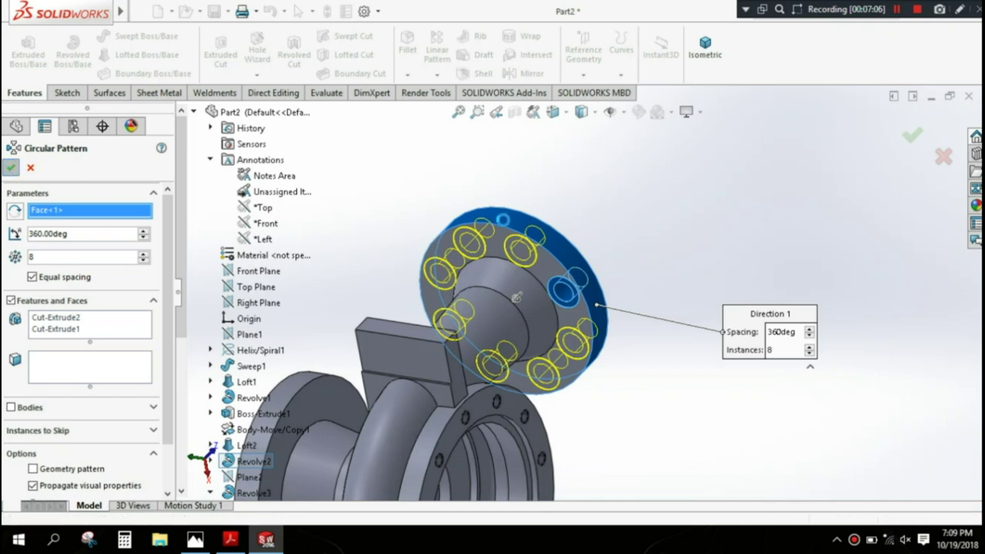
{"action": "key", "text": "Return"}
{"action": "mouse_move", "coordinate": [620, 438]}
{"action": "middle_mouse_down"}
{"action": "mouse_move", "coordinate": [653, 372]}
{"action": "mouse_move", "coordinate": [623, 392]}
{"action": "mouse_move", "coordinate": [541, 327]}
{"action": "mouse_move", "coordinate": [680, 303]}
{"action": "mouse_move", "coordinate": [615, 373]}
{"action": "mouse_move", "coordinate": [608, 264]}
{"action": "mouse_move", "coordinate": [622, 322]}
{"action": "middle_mouse_up"}
{"action": "scroll", "coordinate": [587, 358], "scroll_direction": "down", "scroll_amount": 3}
{"action": "scroll", "coordinate": [615, 373], "scroll_direction": "up", "scroll_amount": 2}
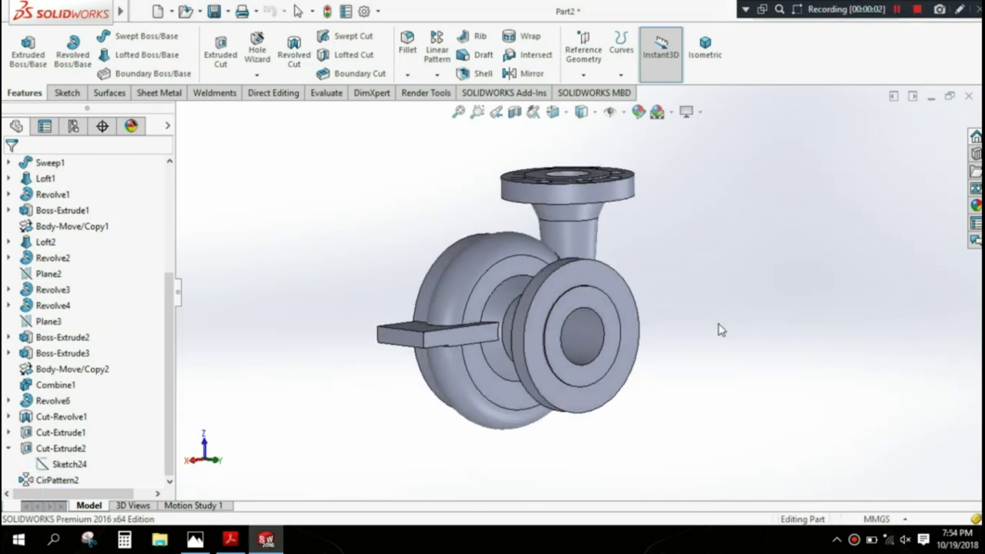
Step: Start a new sketch on the front hub face and view it normal
{"action": "scroll", "coordinate": [692, 329], "scroll_direction": "down", "scroll_amount": 2}
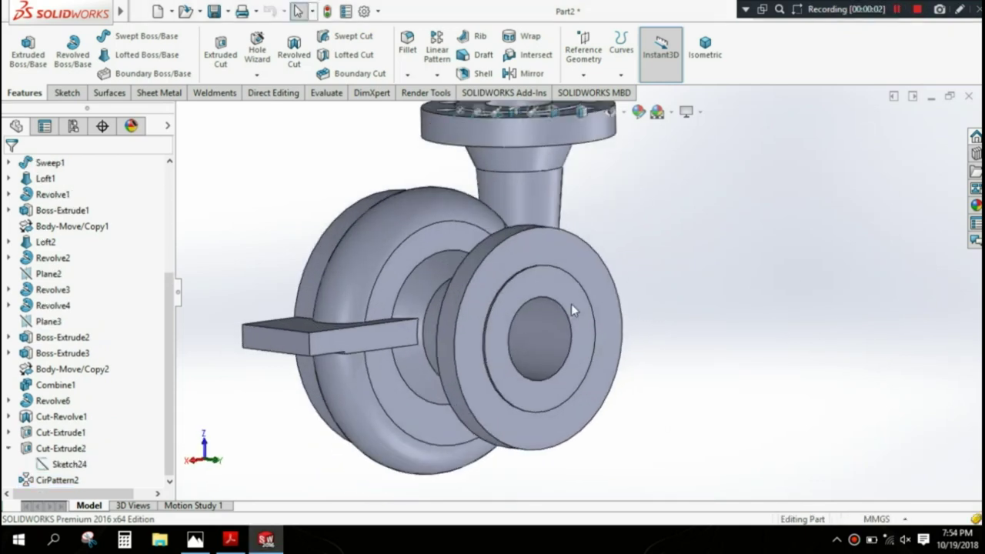
{"action": "left_click", "coordinate": [571, 304]}
{"action": "left_click", "coordinate": [616, 260]}
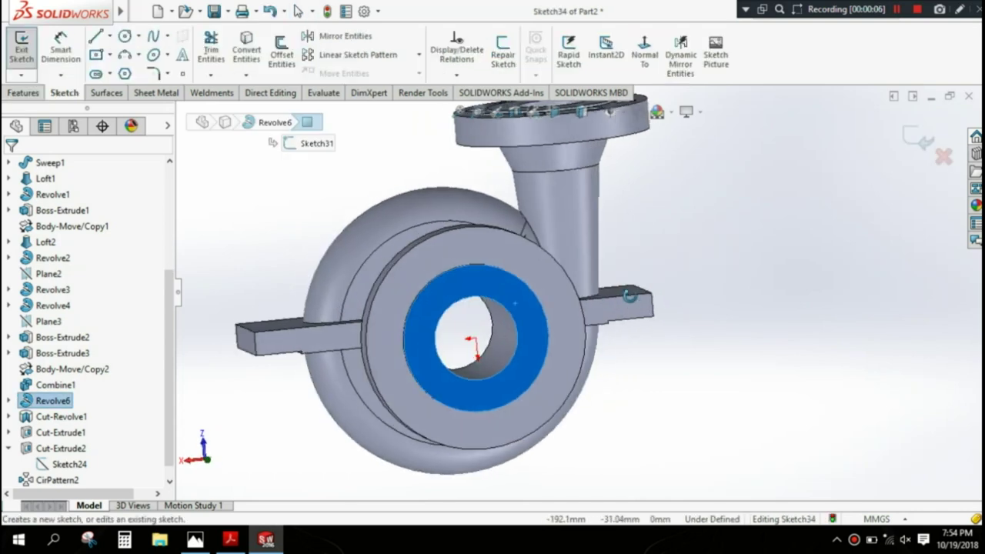
{"action": "key", "text": "space"}
{"action": "left_click", "coordinate": [639, 256]}
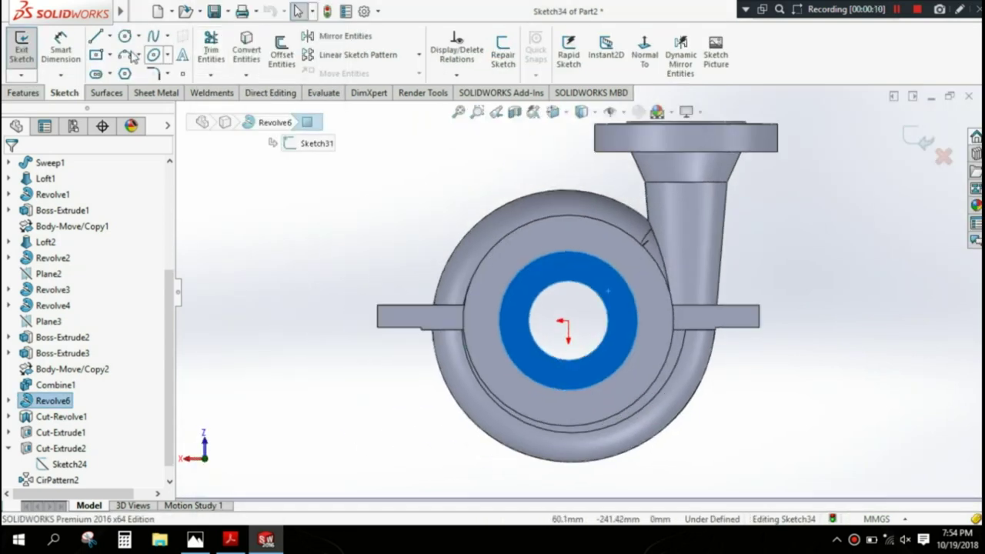
Step: Draw a horizontal centreline through the origin across the hub
{"action": "left_click", "coordinate": [109, 37]}
{"action": "left_click", "coordinate": [131, 70]}
{"action": "scroll", "coordinate": [569, 323], "scroll_direction": "down", "scroll_amount": 2}
{"action": "scroll", "coordinate": [570, 323], "scroll_direction": "down", "scroll_amount": 2}
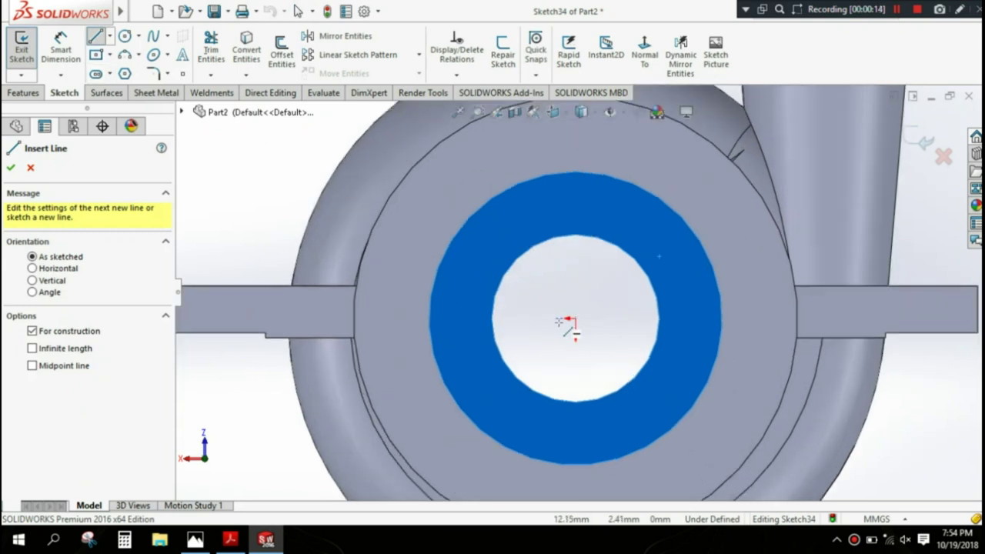
{"action": "left_click", "coordinate": [568, 319]}
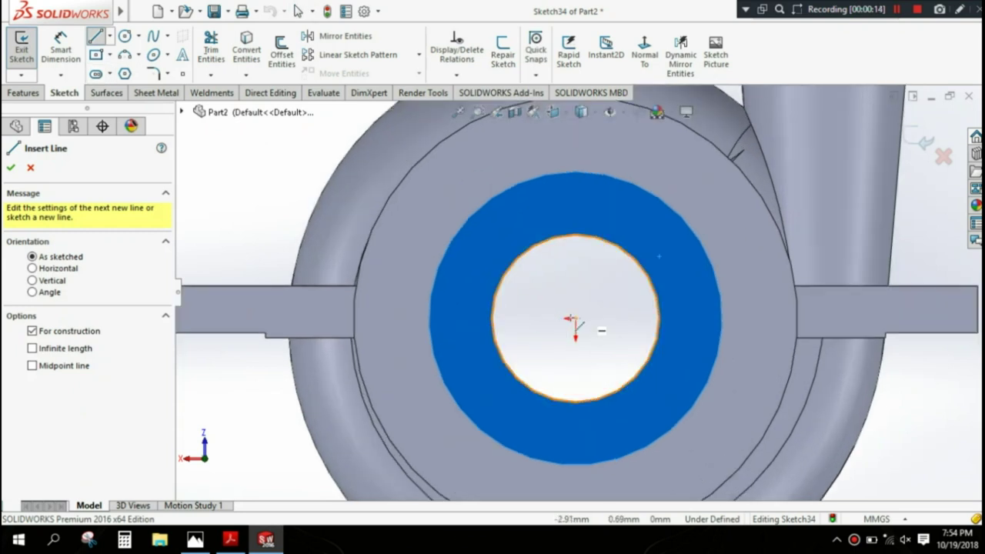
{"action": "left_click", "coordinate": [353, 318]}
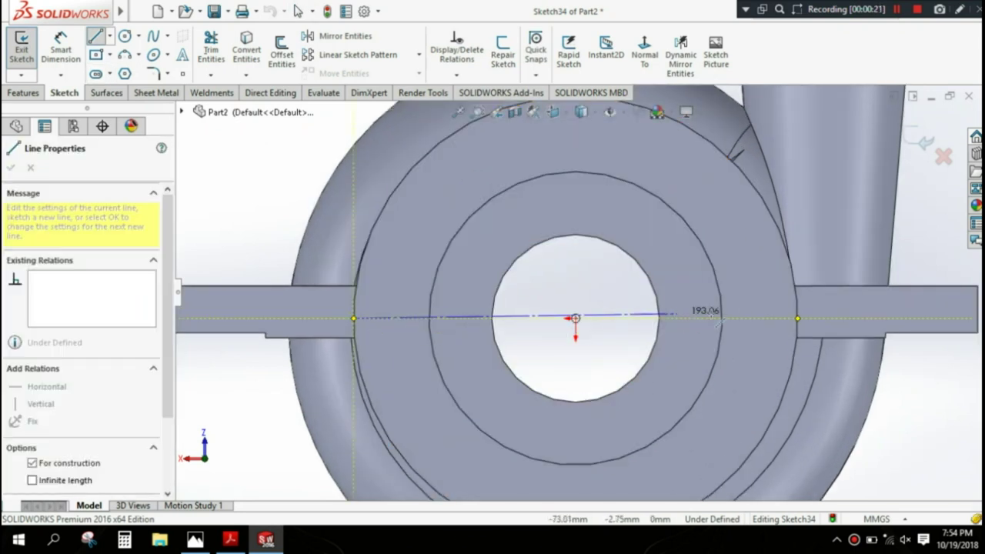
{"action": "left_click", "coordinate": [798, 319]}
{"action": "right_click", "coordinate": [827, 188]}
{"action": "left_click", "coordinate": [854, 248]}
{"action": "scroll", "coordinate": [692, 246], "scroll_direction": "up", "scroll_amount": 3}
{"action": "scroll", "coordinate": [588, 253], "scroll_direction": "up", "scroll_amount": 2}
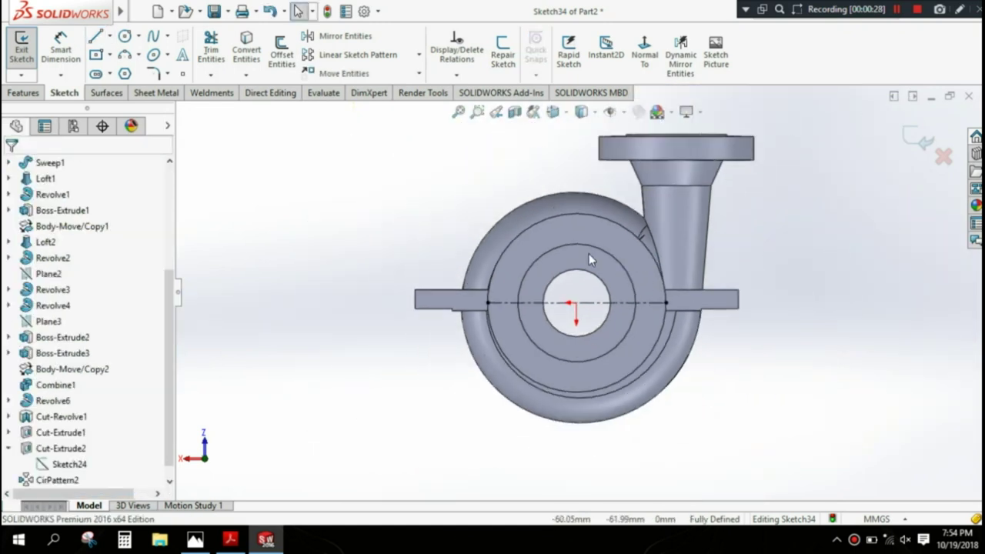
Step: Draw a circle on the origin, dimension it Ø210, and make it construction geometry
{"action": "left_click", "coordinate": [125, 36]}
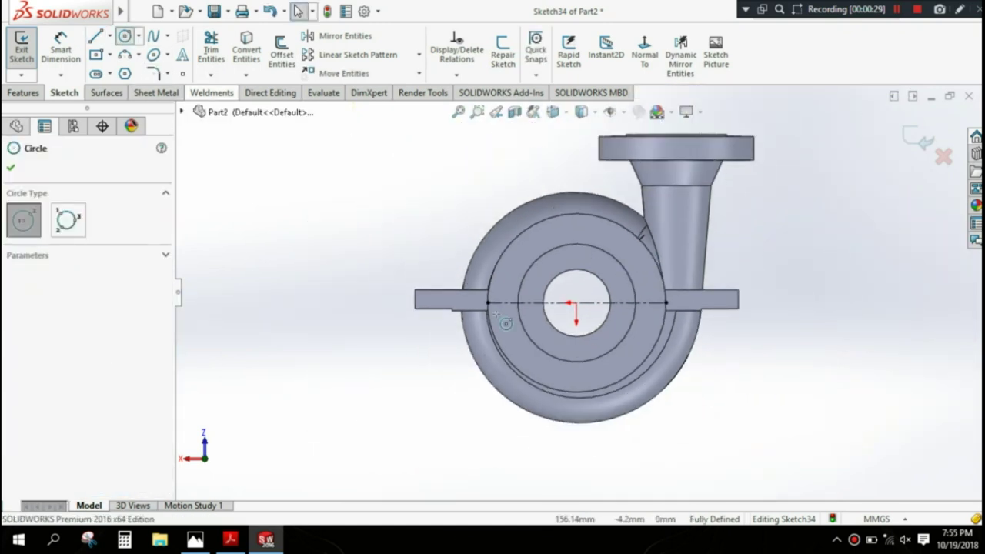
{"action": "left_click", "coordinate": [576, 302]}
{"action": "left_click", "coordinate": [648, 287]}
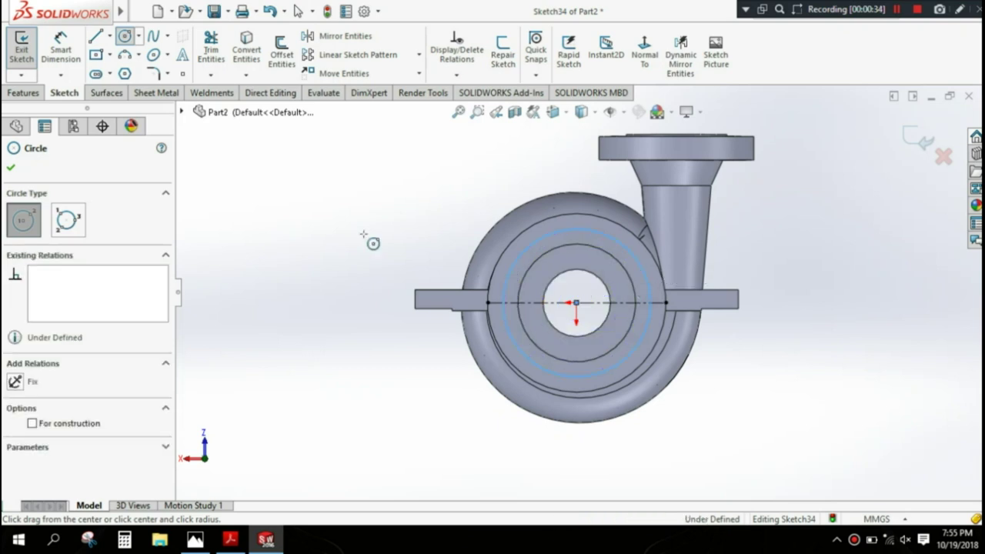
{"action": "left_click", "coordinate": [13, 170]}
{"action": "left_click", "coordinate": [65, 49]}
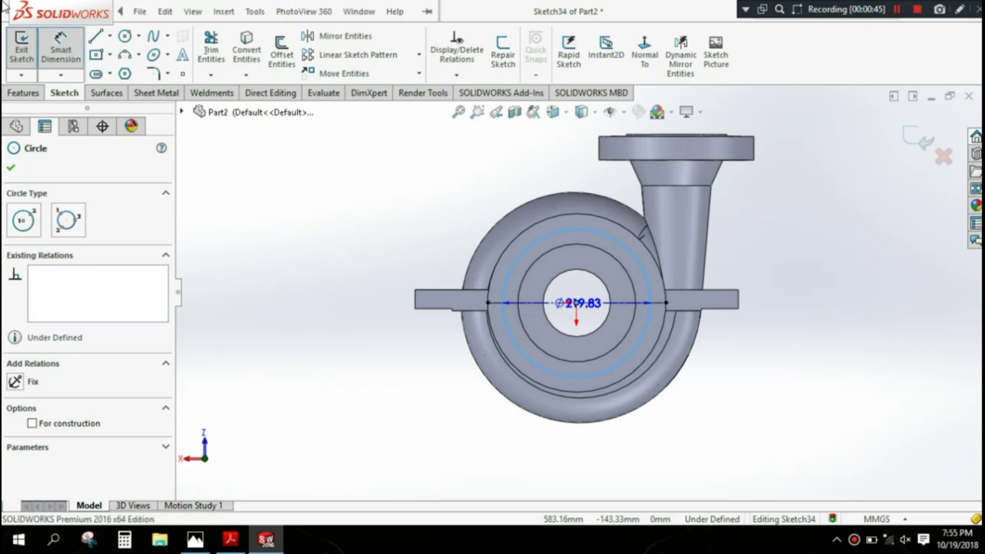
{"action": "left_click", "coordinate": [375, 300]}
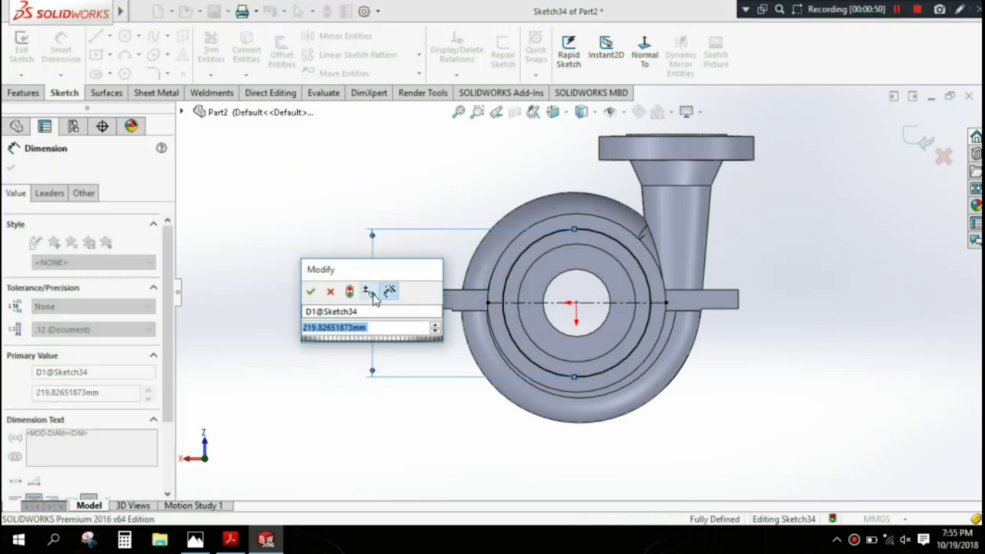
{"action": "type", "text": "210"}
{"action": "left_click", "coordinate": [310, 292]}
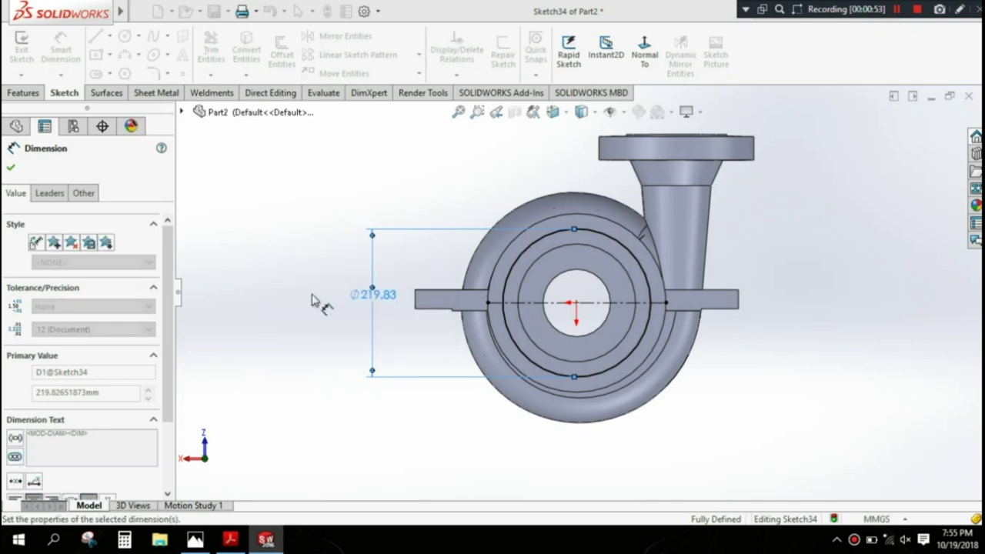
{"action": "left_click", "coordinate": [13, 168]}
{"action": "left_click", "coordinate": [533, 244]}
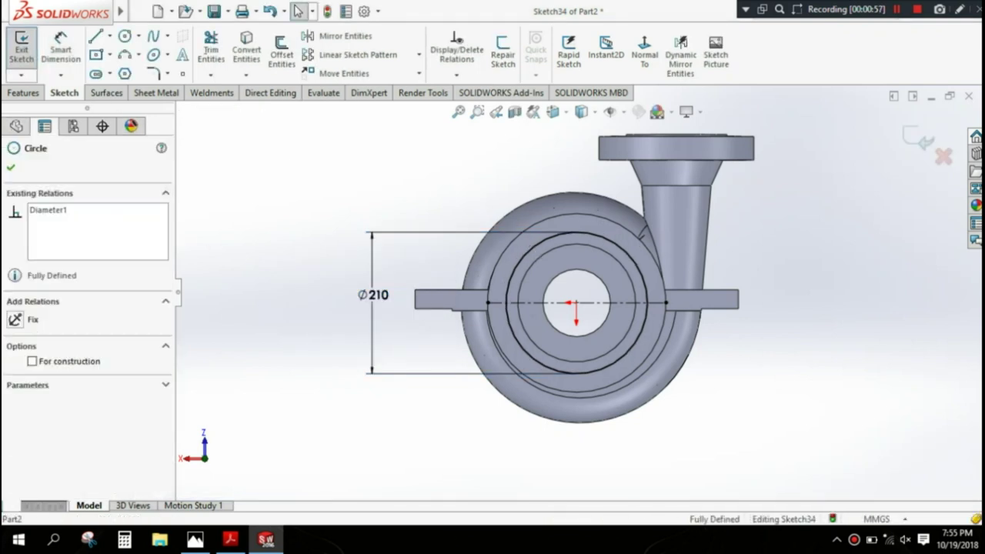
{"action": "left_click", "coordinate": [11, 168]}
{"action": "left_click", "coordinate": [124, 36]}
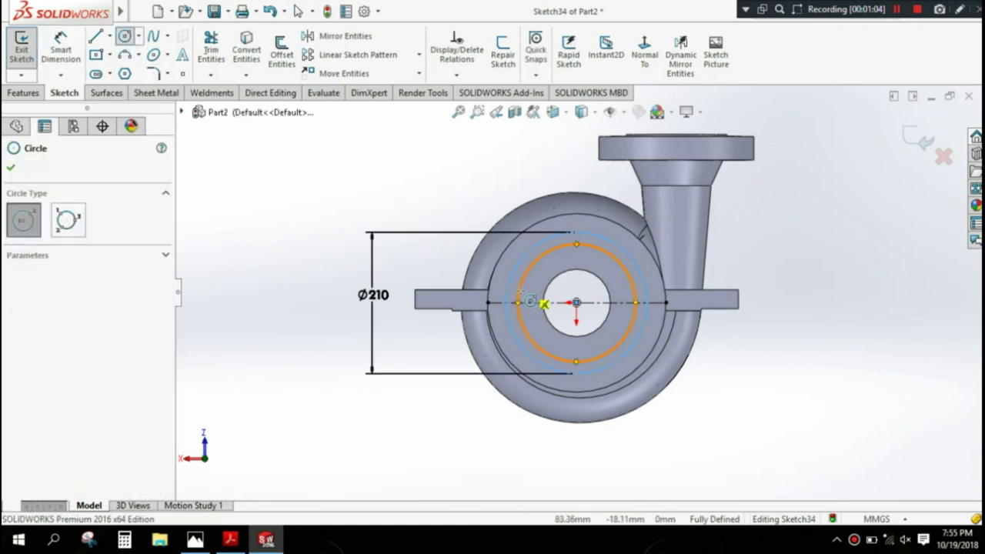
{"action": "left_click", "coordinate": [22, 159]}
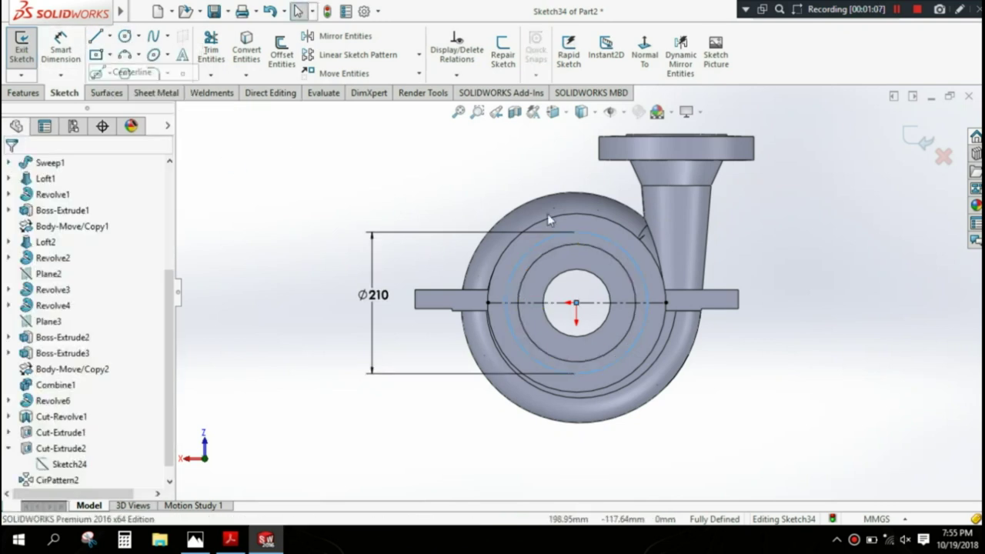
Step: Draw a construction line from the centre and dimension it 22.5° from the centreline
{"action": "left_click", "coordinate": [95, 36]}
{"action": "scroll", "coordinate": [615, 286], "scroll_direction": "down", "scroll_amount": 2}
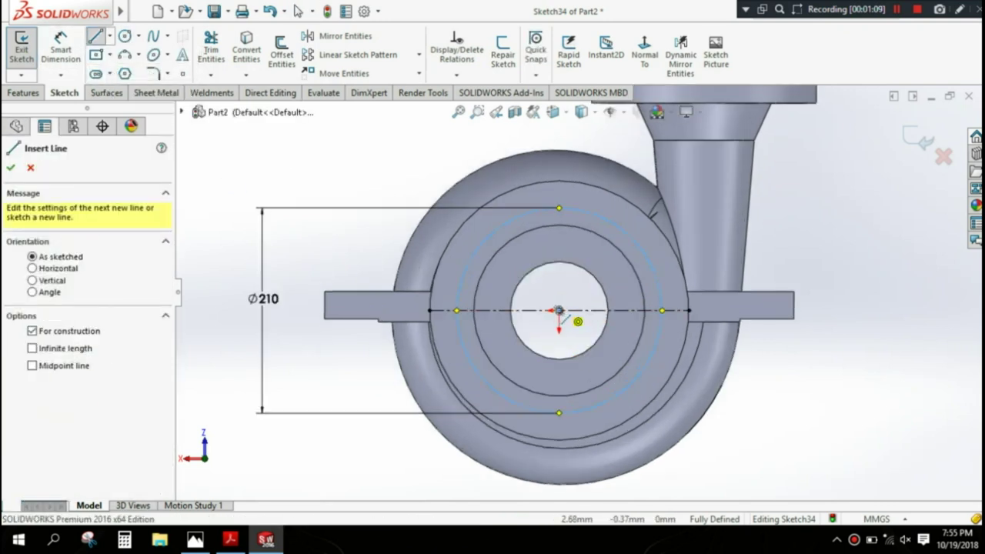
{"action": "left_click", "coordinate": [671, 258]}
{"action": "right_click", "coordinate": [712, 243]}
{"action": "left_click", "coordinate": [745, 249]}
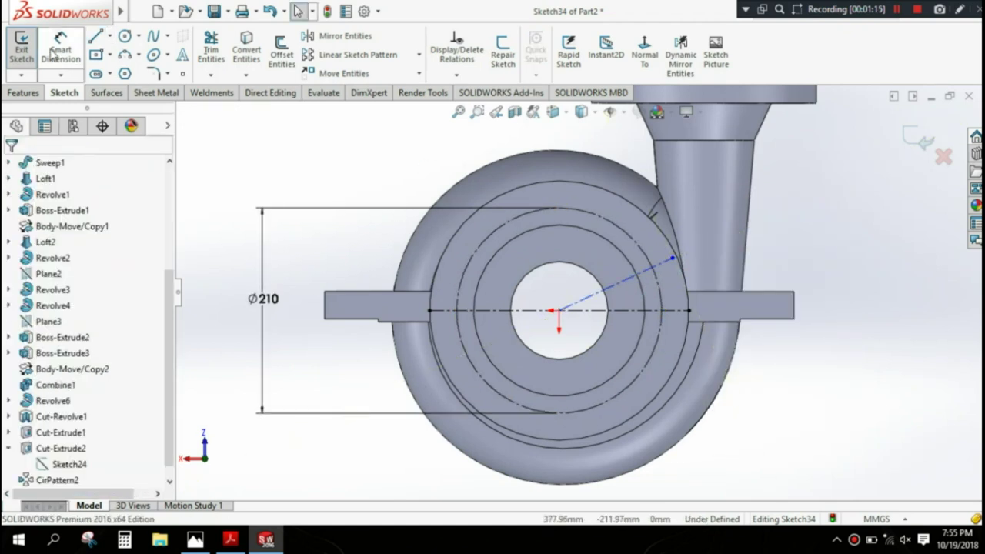
{"action": "left_click", "coordinate": [619, 281]}
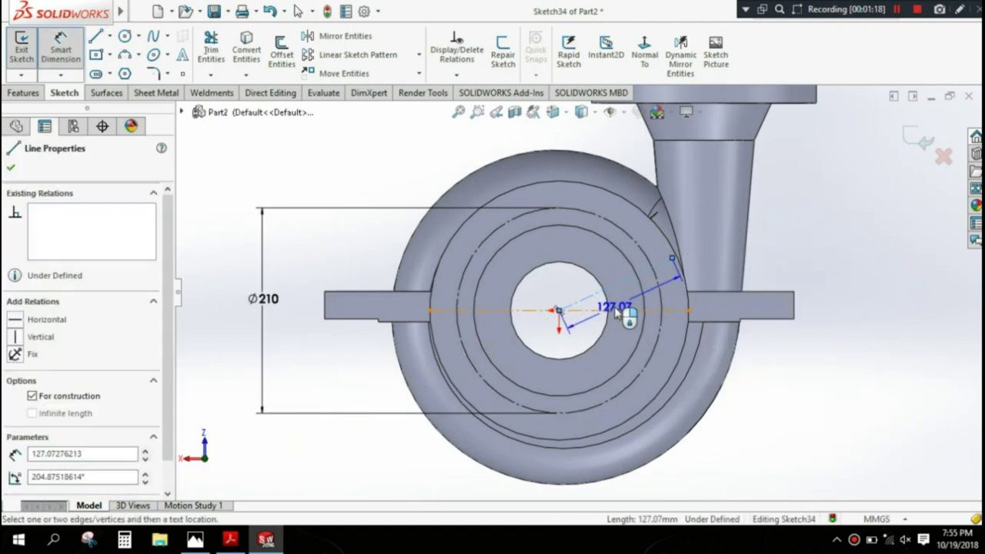
{"action": "left_click", "coordinate": [646, 310]}
{"action": "left_click", "coordinate": [669, 294]}
{"action": "type", "text": "22."}
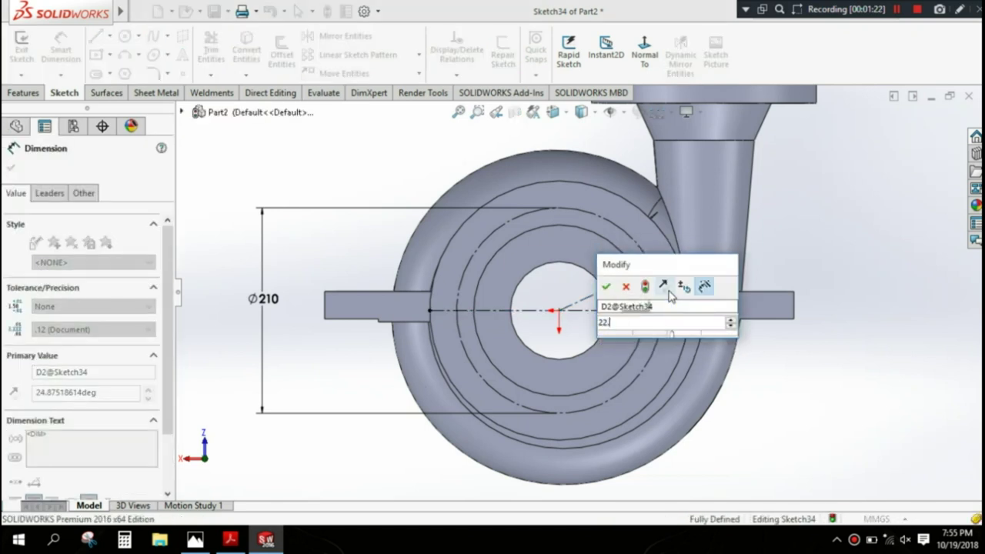
{"action": "type", "text": "5"}
{"action": "key", "text": "Return"}
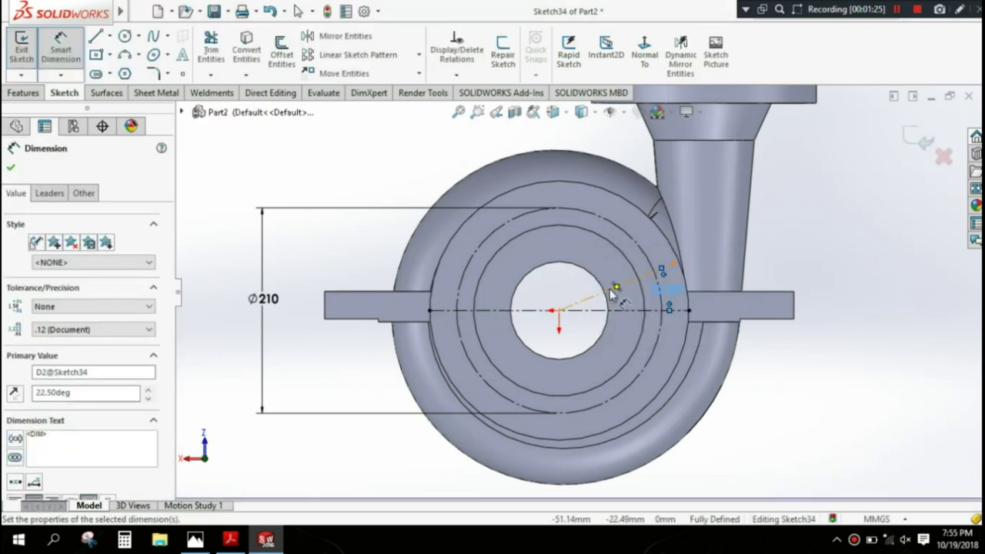
{"action": "left_click", "coordinate": [12, 168]}
{"action": "left_click", "coordinate": [124, 36]}
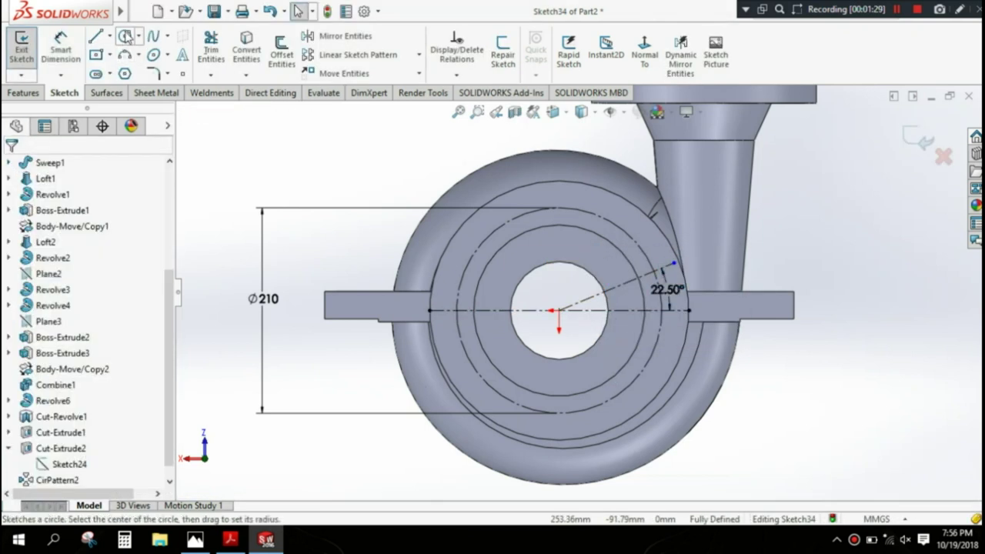
{"action": "scroll", "coordinate": [677, 271], "scroll_direction": "down", "scroll_amount": 2}
Step: Draw two concentric circles where the 22.50° line meets the Ø210 circle
{"action": "scroll", "coordinate": [654, 271], "scroll_direction": "down", "scroll_amount": 3}
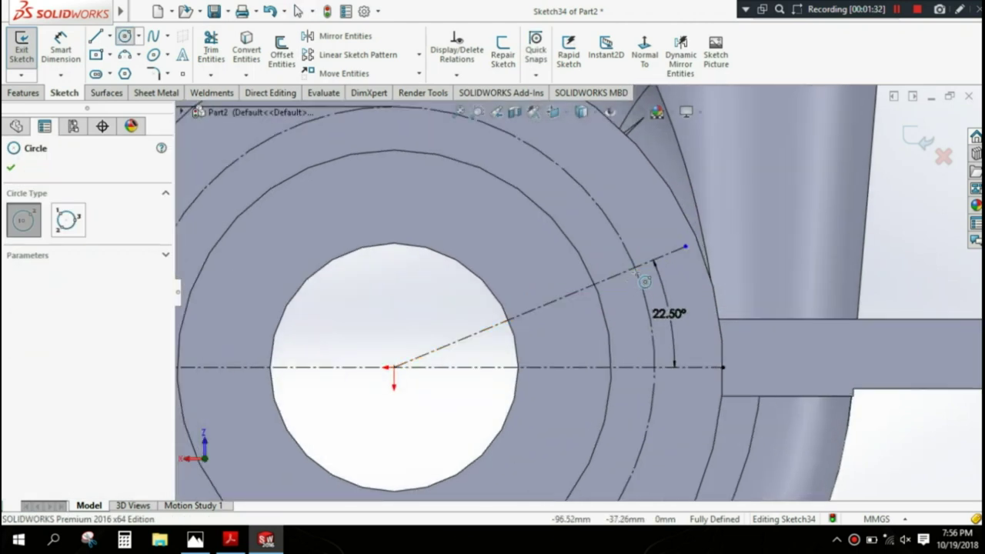
{"action": "left_click", "coordinate": [683, 275]}
{"action": "left_click", "coordinate": [635, 267]}
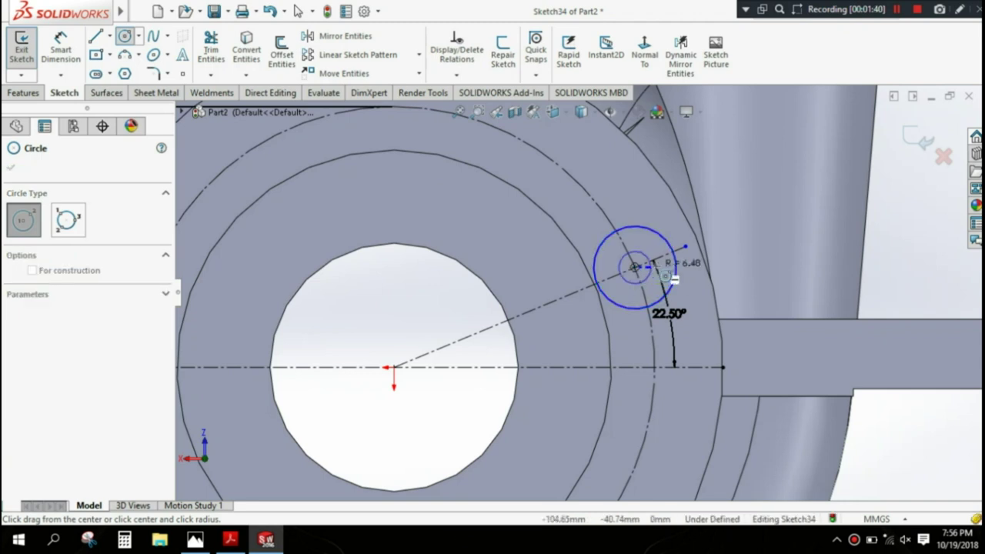
{"action": "left_click", "coordinate": [672, 279]}
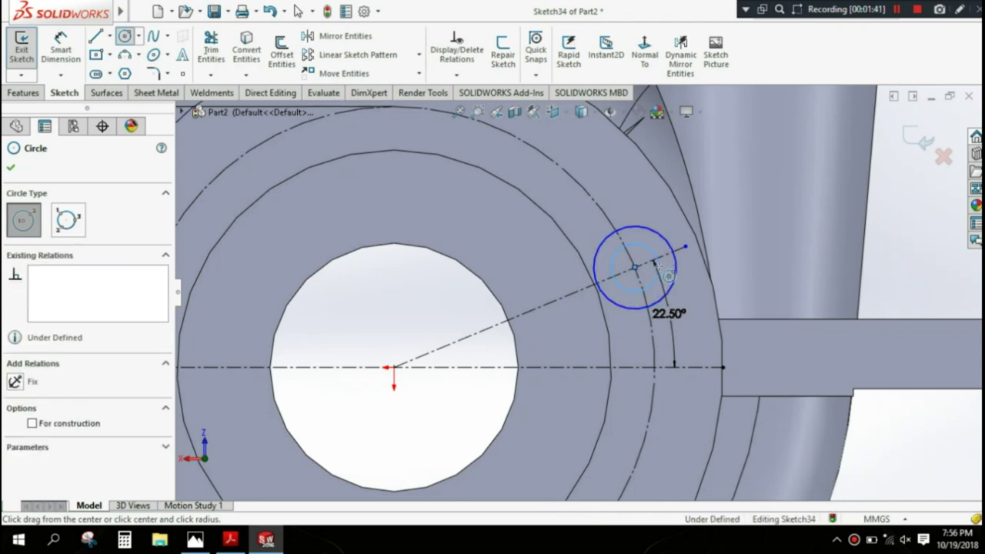
Step: Dimension the inner circle Ø30 and the outer circle Ø45
{"action": "left_click", "coordinate": [66, 57]}
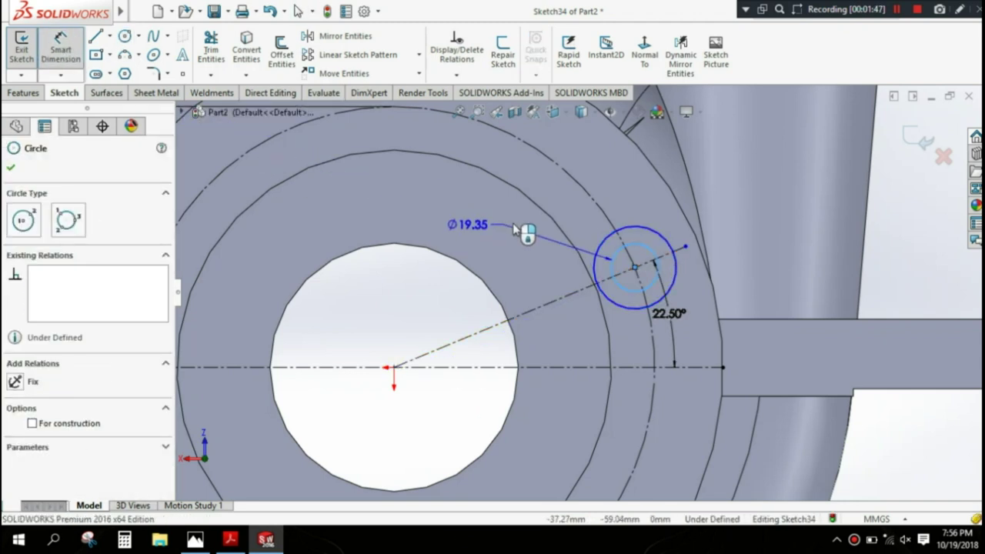
{"action": "left_click", "coordinate": [543, 242]}
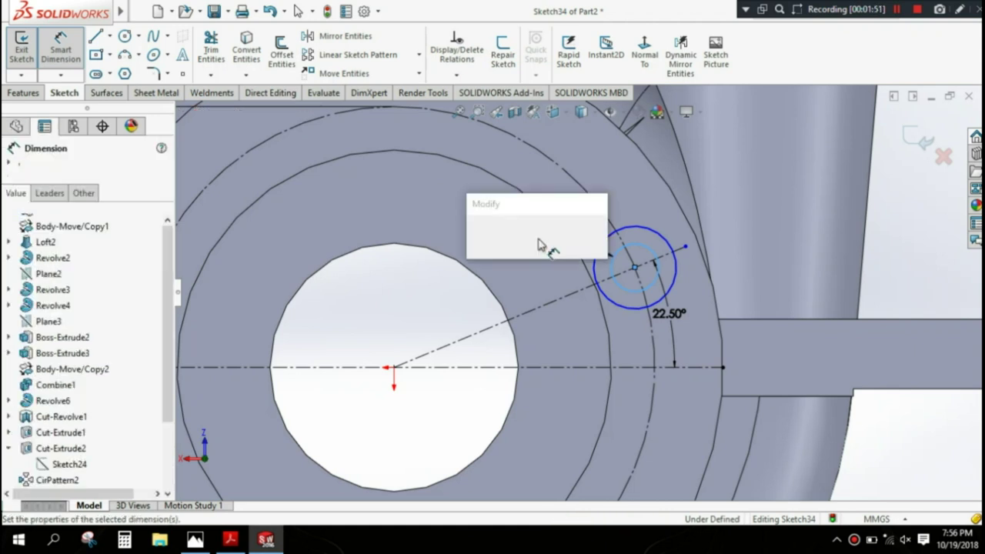
{"action": "type", "text": "30"}
{"action": "key", "text": "Return"}
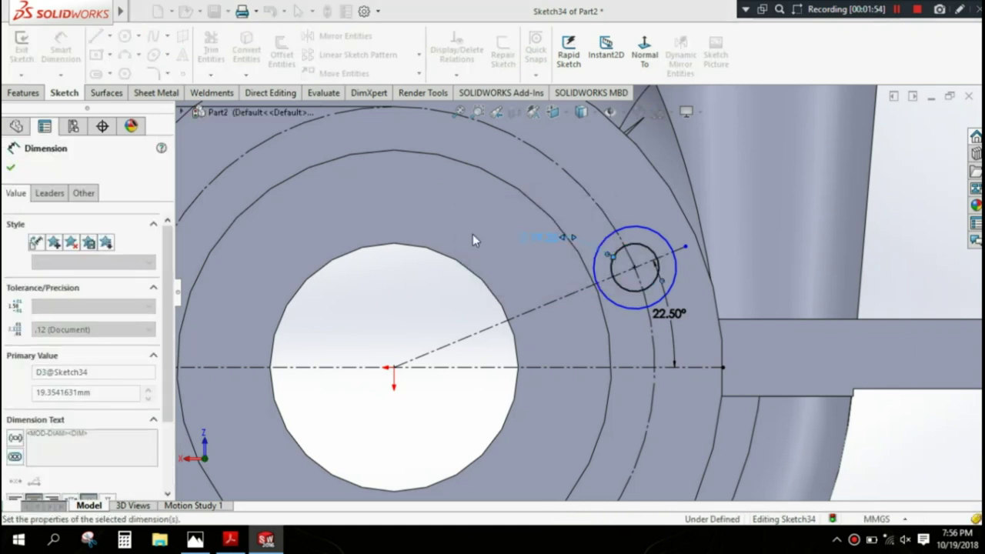
{"action": "left_click", "coordinate": [594, 266]}
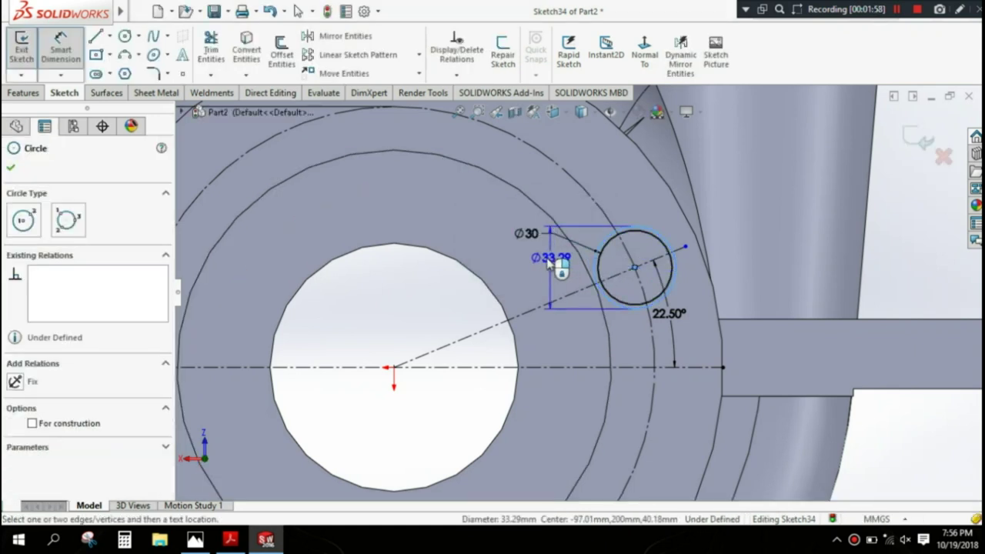
{"action": "left_click", "coordinate": [757, 259]}
{"action": "type", "text": "45"}
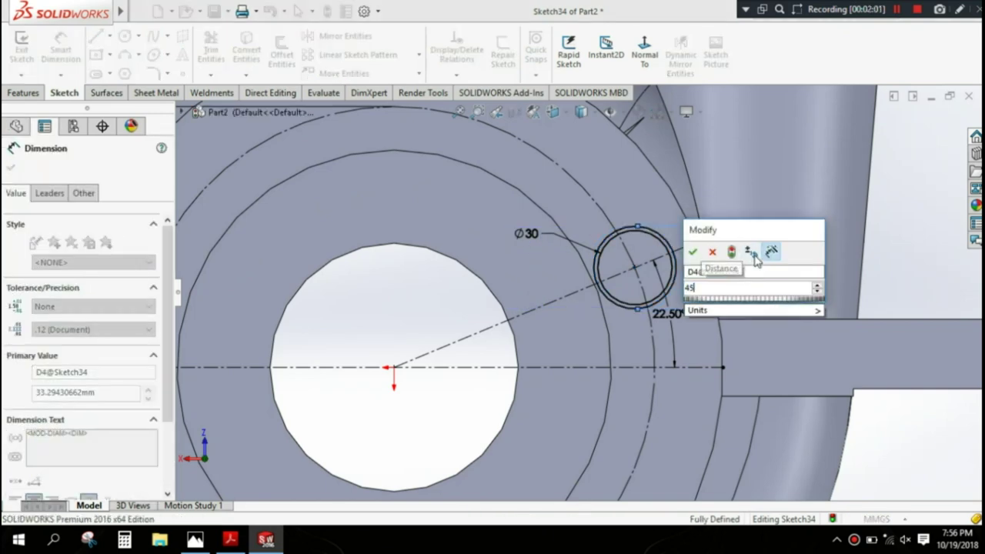
{"action": "left_click", "coordinate": [692, 251]}
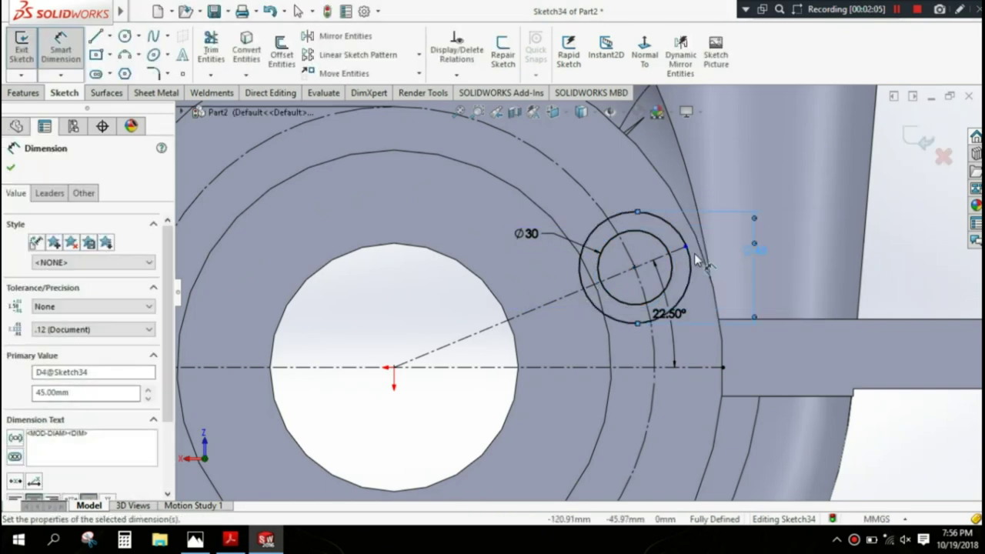
{"action": "scroll", "coordinate": [696, 259], "scroll_direction": "up", "scroll_amount": 2}
{"action": "left_click", "coordinate": [11, 168]}
{"action": "scroll", "coordinate": [477, 230], "scroll_direction": "up", "scroll_amount": 2}
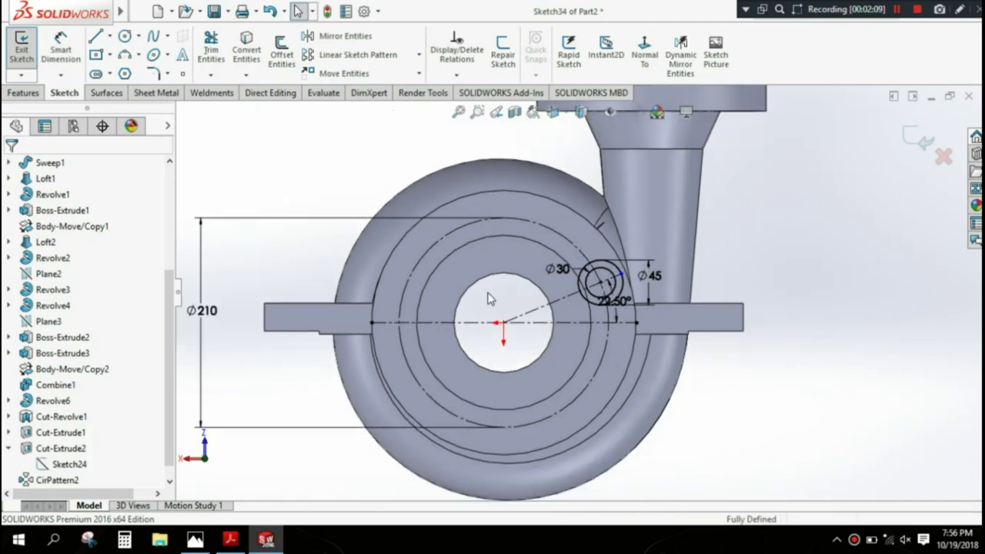
{"action": "middle_click_drag", "start_coordinate": [477, 230], "coordinate": [492, 193]}
{"action": "scroll", "coordinate": [486, 226], "scroll_direction": "down", "scroll_amount": 3}
Step: Extrude-cut only the inner Ø30 contour of Sketch34 40 mm deep
{"action": "left_click", "coordinate": [27, 93]}
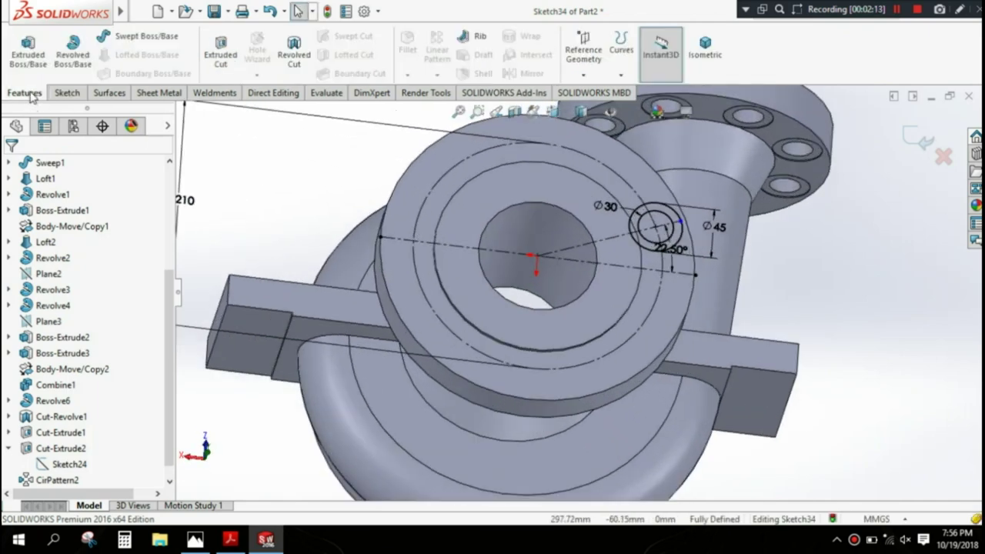
{"action": "left_click", "coordinate": [222, 59]}
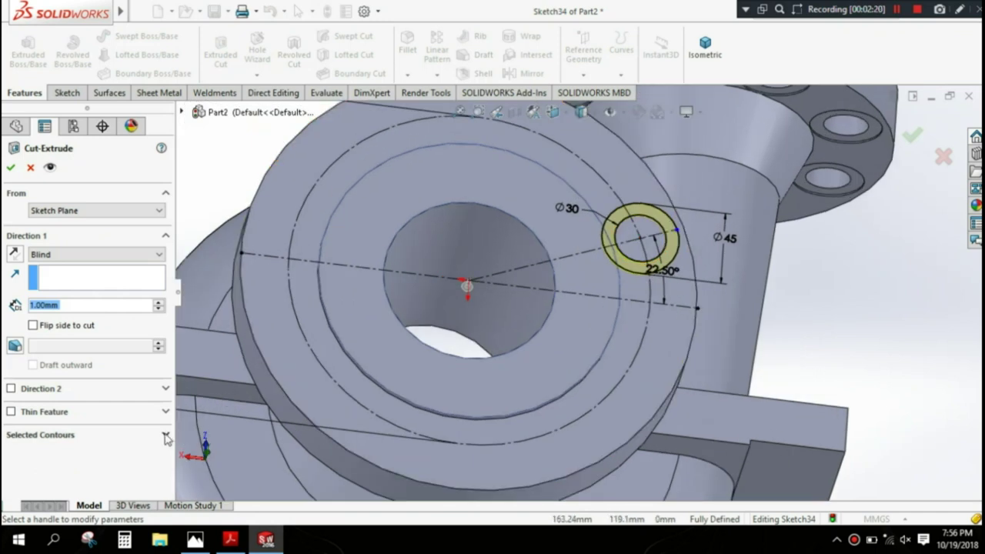
{"action": "left_click", "coordinate": [165, 435]}
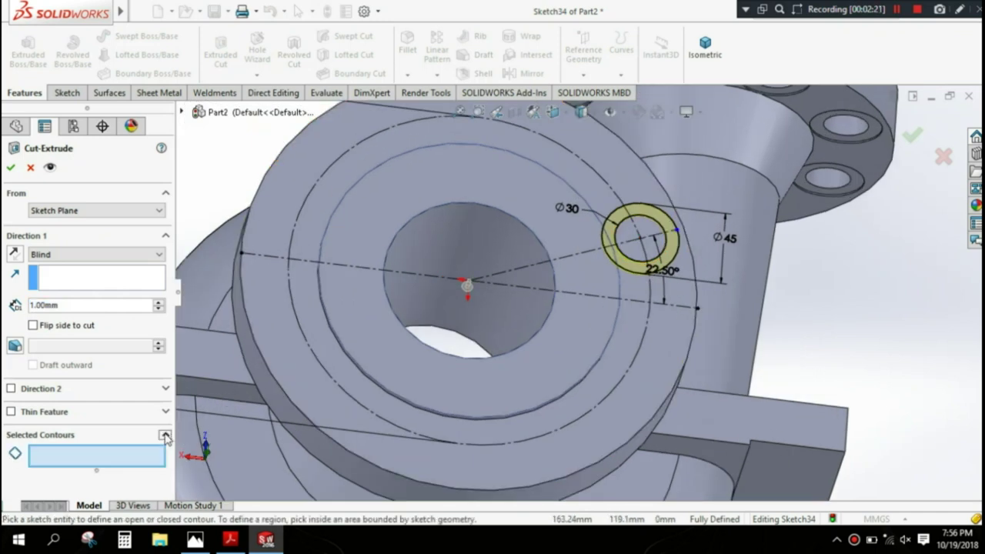
{"action": "left_click", "coordinate": [646, 231]}
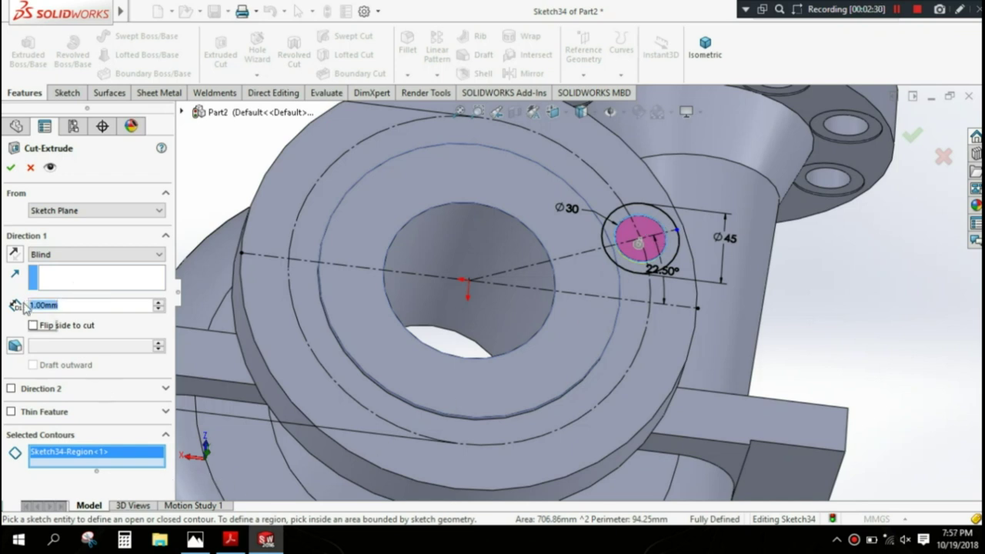
{"action": "type", "text": "4"}
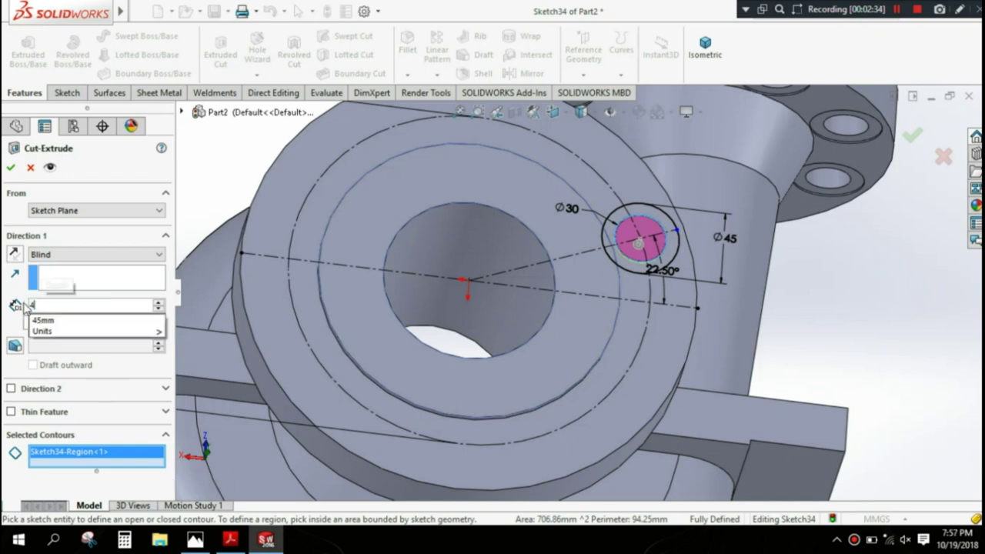
{"action": "type", "text": "0"}
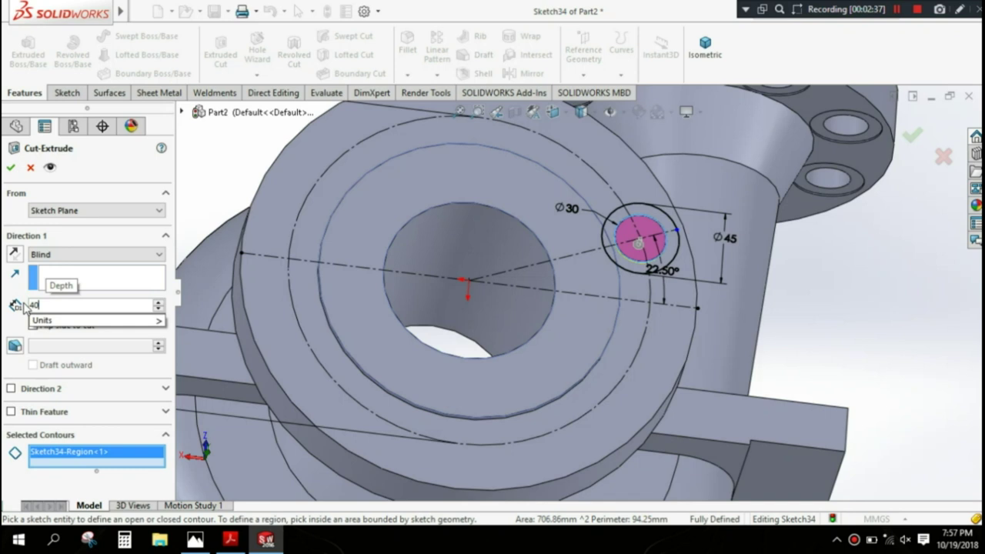
{"action": "key", "text": "Return"}
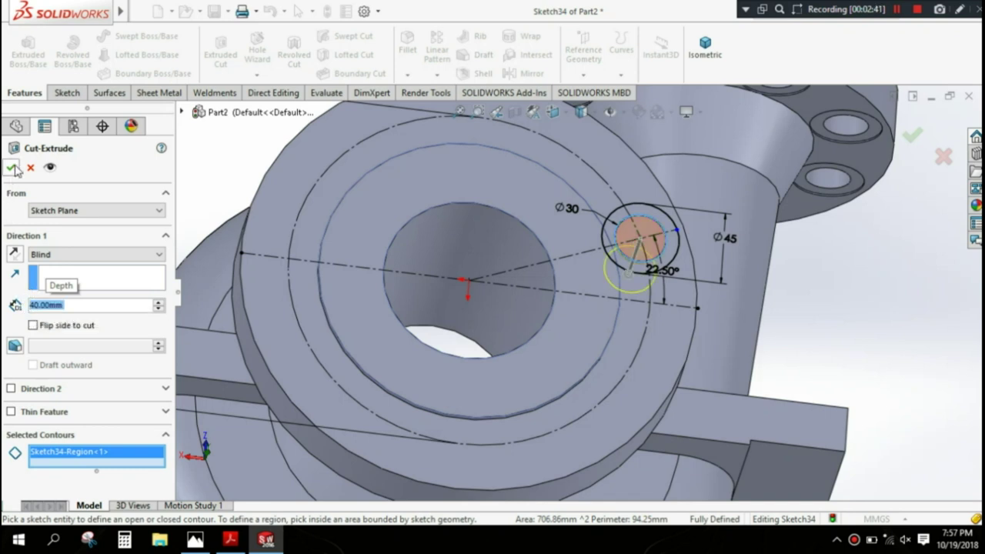
{"action": "left_click", "coordinate": [11, 168]}
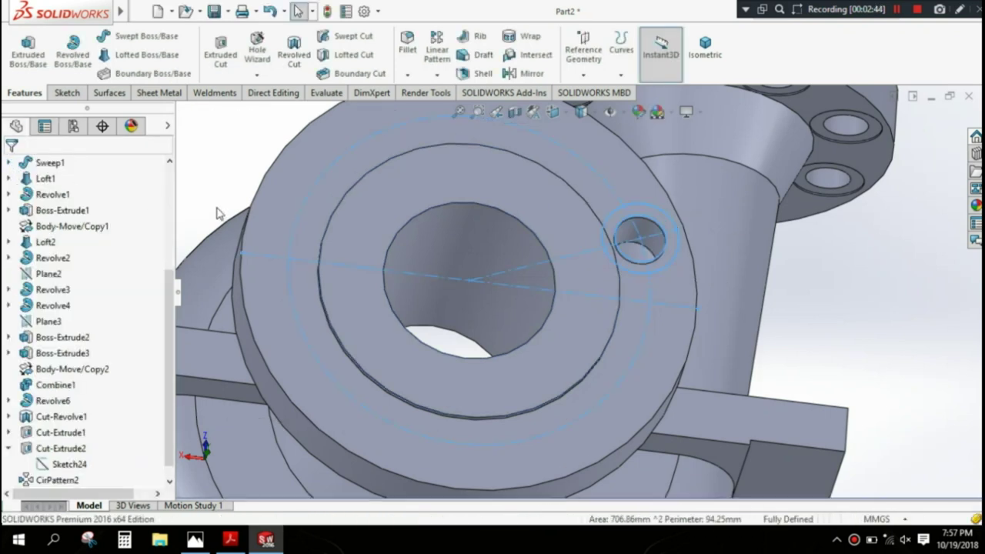
{"action": "mouse_move", "coordinate": [327, 161]}
{"action": "middle_mouse_down"}
{"action": "mouse_move", "coordinate": [323, 181]}
{"action": "mouse_move", "coordinate": [295, 180]}
{"action": "middle_mouse_up"}
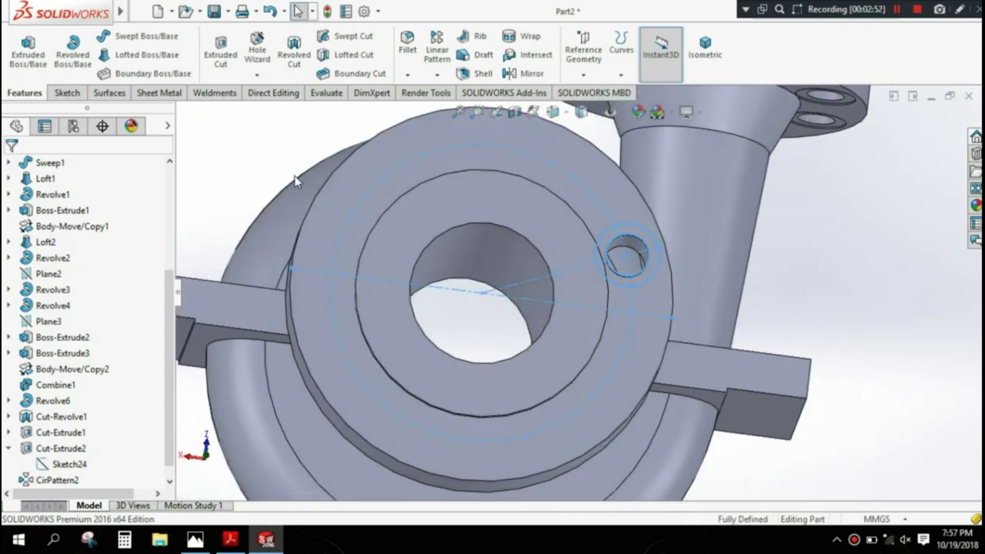
{"action": "left_click", "coordinate": [220, 54]}
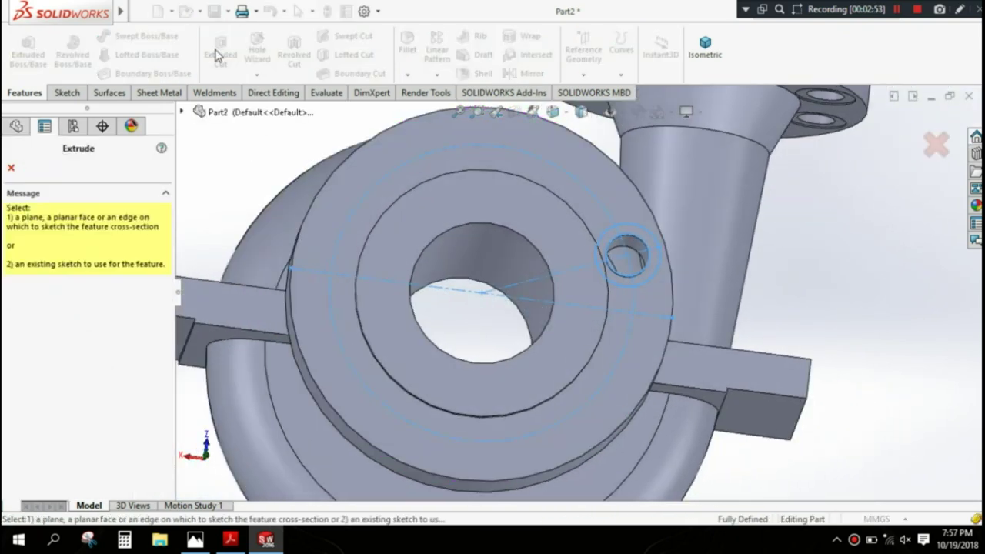
{"action": "left_click", "coordinate": [646, 230]}
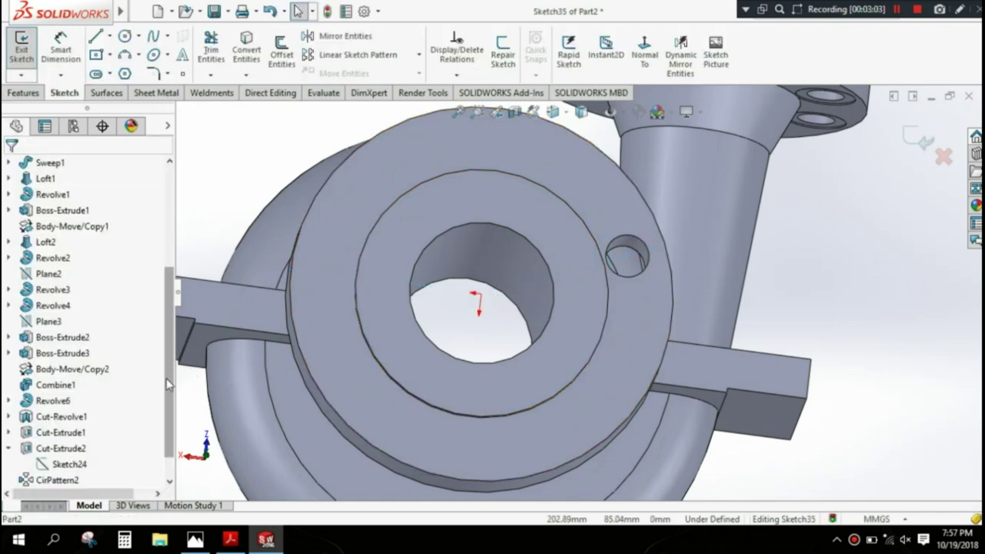
{"action": "scroll", "coordinate": [168, 383], "scroll_direction": "down", "scroll_amount": 2}
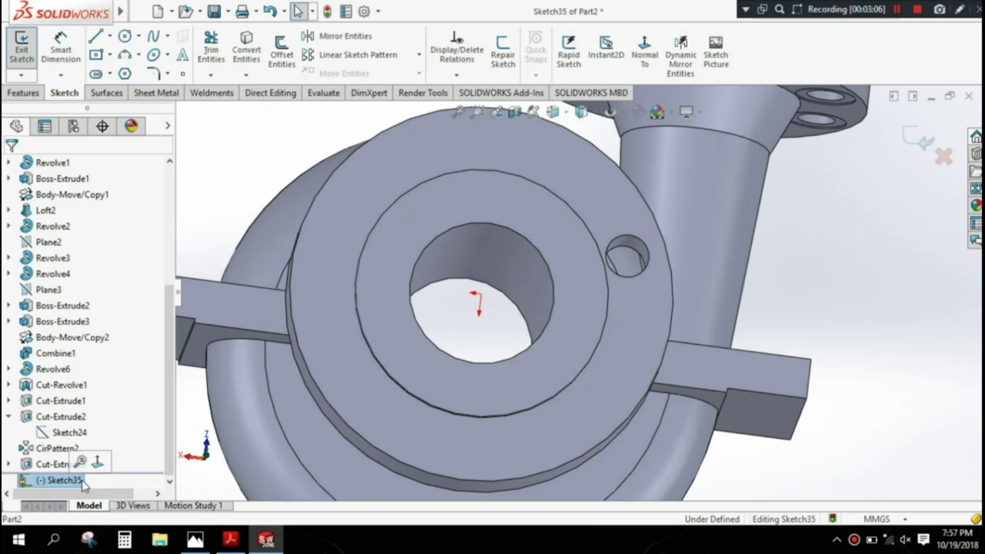
{"action": "left_click", "coordinate": [9, 464]}
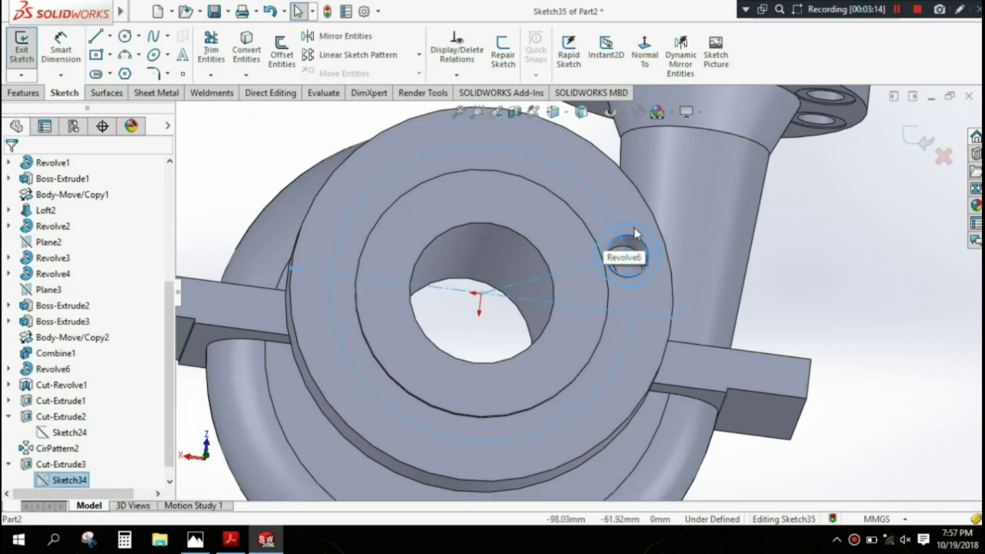
{"action": "scroll", "coordinate": [92, 346], "scroll_direction": "down", "scroll_amount": 1}
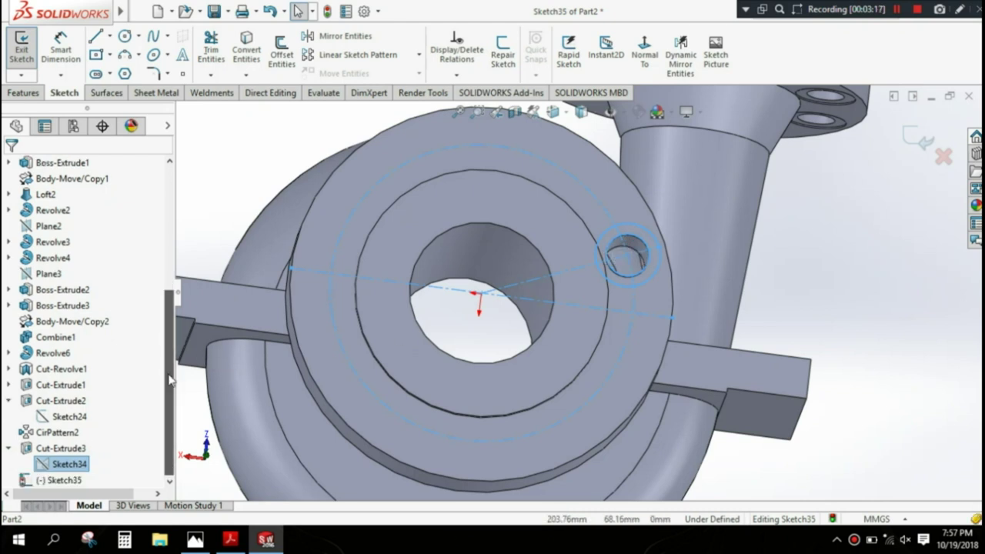
{"action": "key", "text": "ctrl+b"}
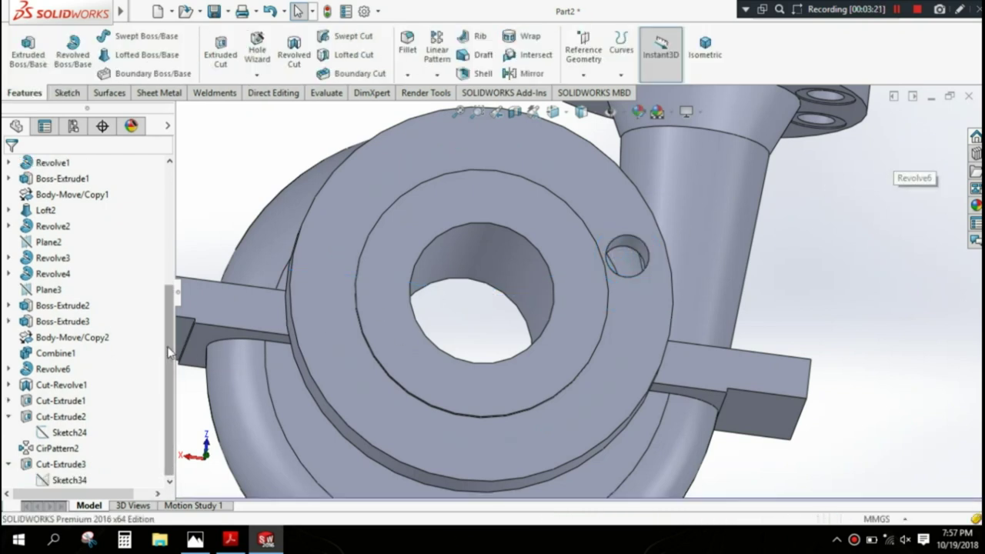
{"action": "left_click", "coordinate": [69, 479]}
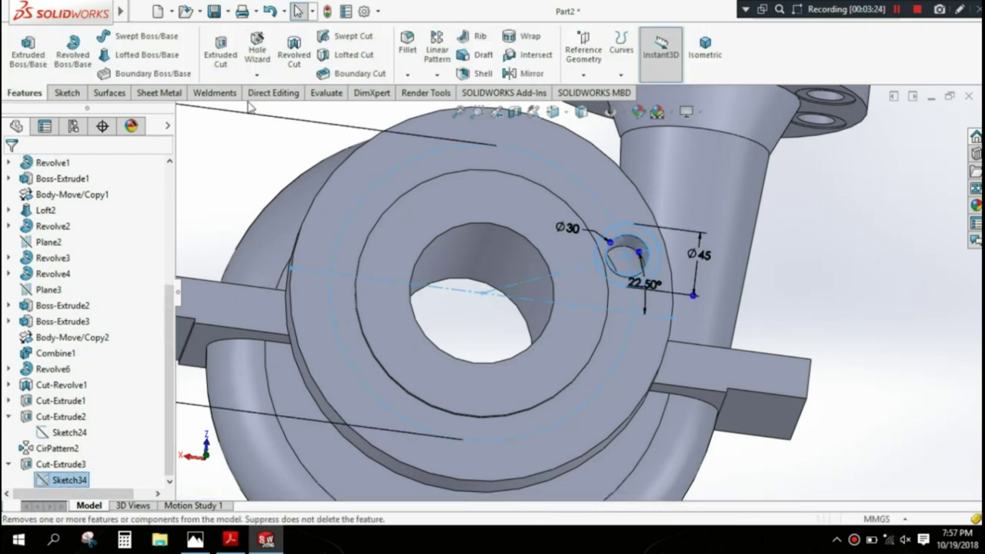
Step: Set up another Sketch34 cut using only the Ø45 contour, starting from an offset
{"action": "left_click", "coordinate": [222, 57]}
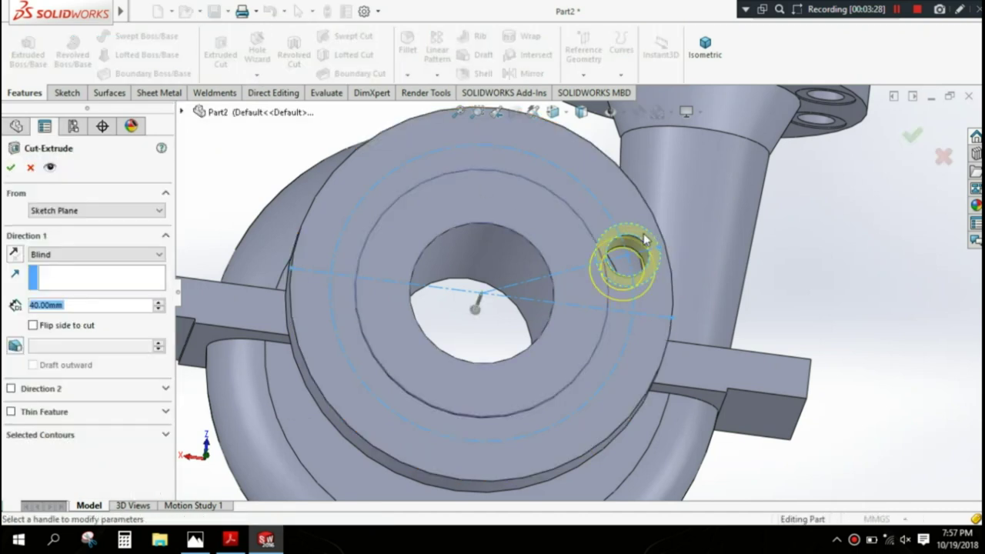
{"action": "scroll", "coordinate": [643, 233], "scroll_direction": "down", "scroll_amount": 3}
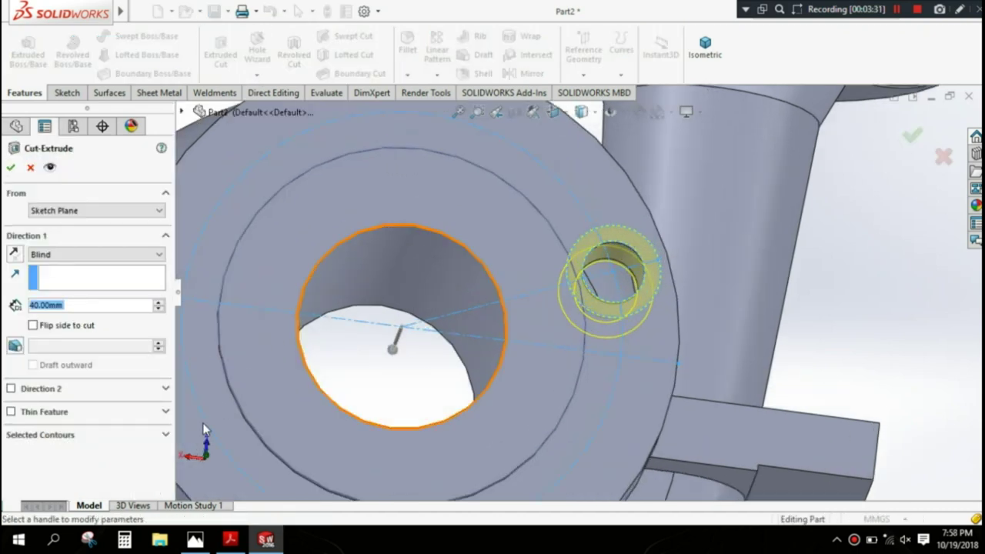
{"action": "left_click", "coordinate": [165, 435]}
{"action": "right_click", "coordinate": [44, 454]}
{"action": "left_click", "coordinate": [73, 457]}
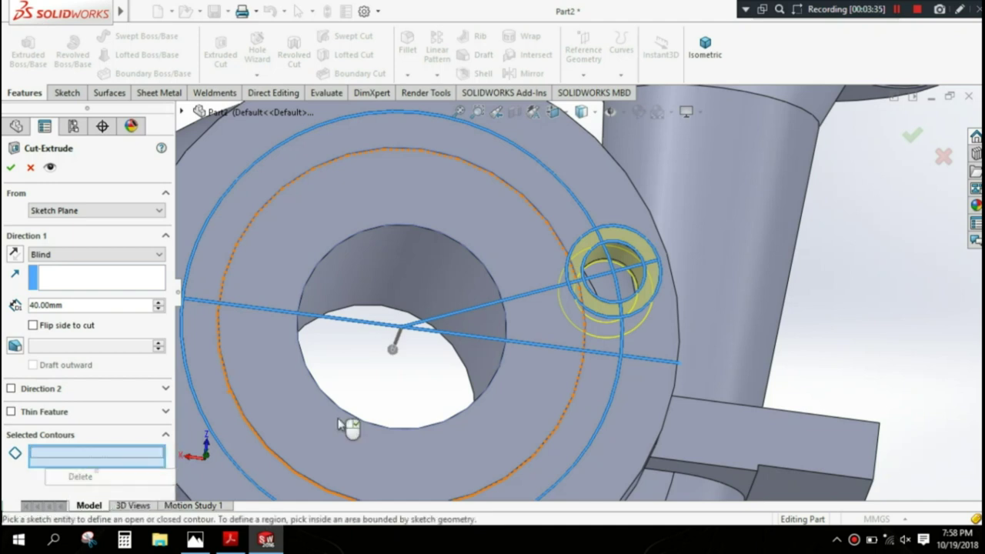
{"action": "left_click", "coordinate": [642, 235]}
{"action": "scroll", "coordinate": [652, 303], "scroll_direction": "up", "scroll_amount": 3}
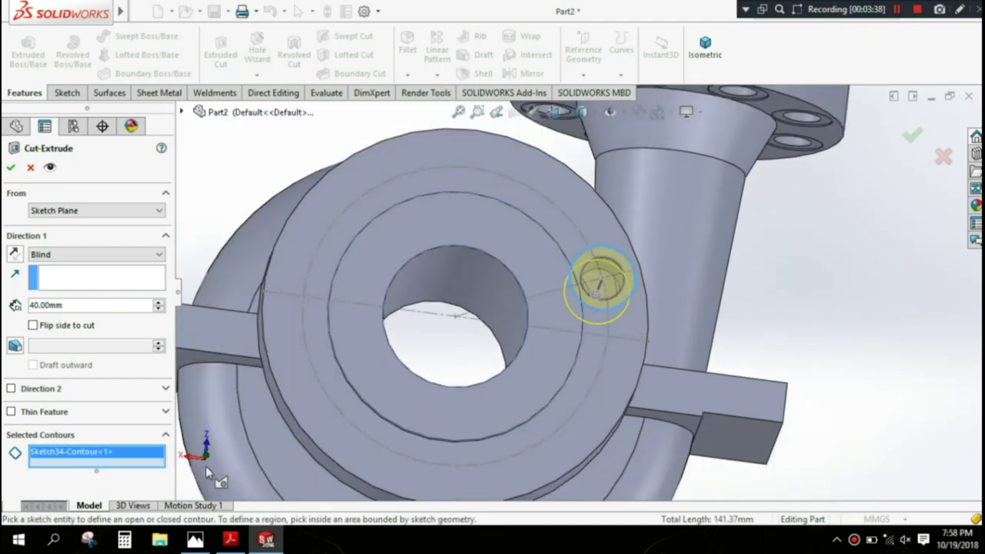
{"action": "left_click", "coordinate": [96, 210]}
{"action": "left_click", "coordinate": [98, 252]}
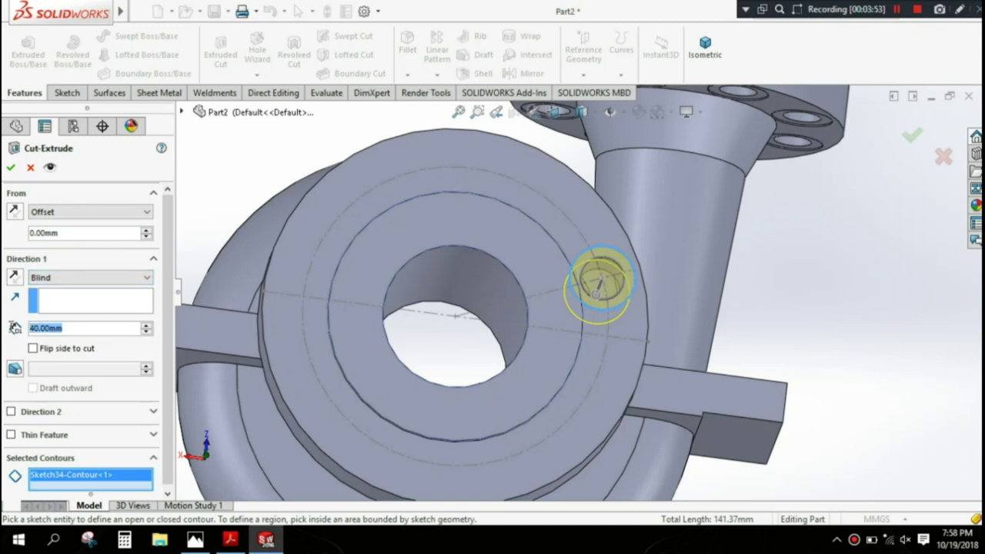
Step: Start the cut from a reversed 37 mm offset with a 2 mm blind depth and apply it
{"action": "double_click", "coordinate": [59, 232]}
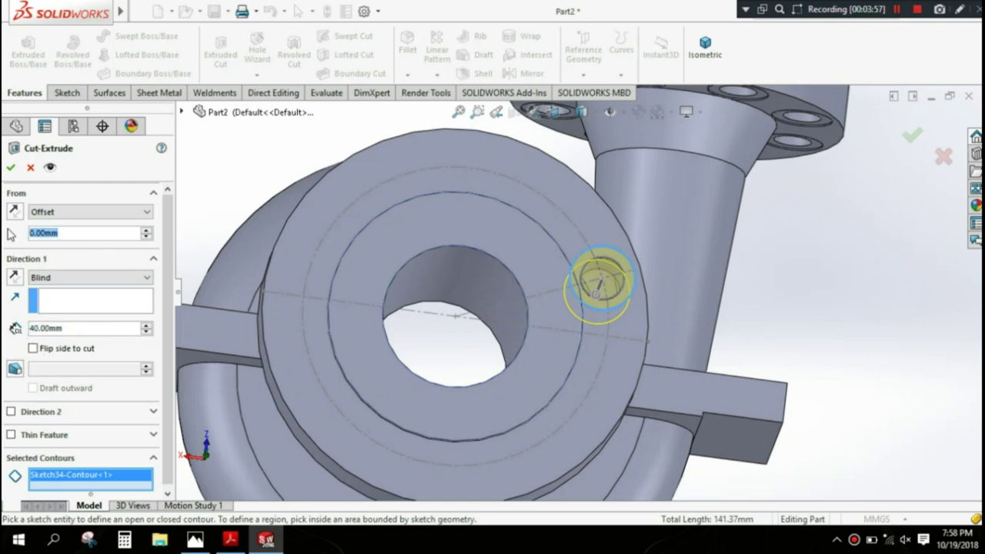
{"action": "type", "text": "37"}
{"action": "key", "text": "Return"}
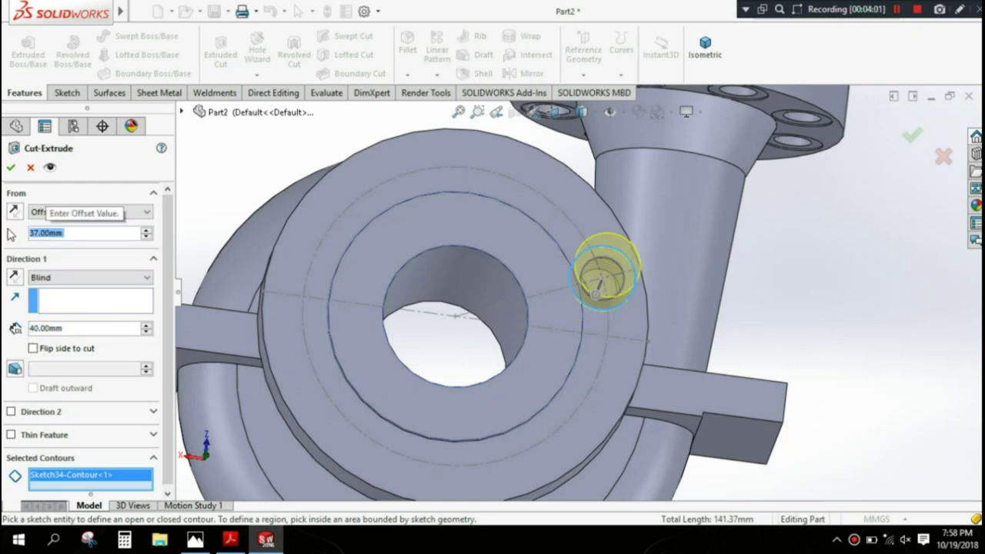
{"action": "mouse_move", "coordinate": [566, 397]}
{"action": "middle_mouse_down"}
{"action": "mouse_move", "coordinate": [613, 332]}
{"action": "mouse_move", "coordinate": [571, 331]}
{"action": "mouse_move", "coordinate": [572, 264]}
{"action": "mouse_move", "coordinate": [600, 342]}
{"action": "middle_mouse_up"}
{"action": "left_click", "coordinate": [14, 213]}
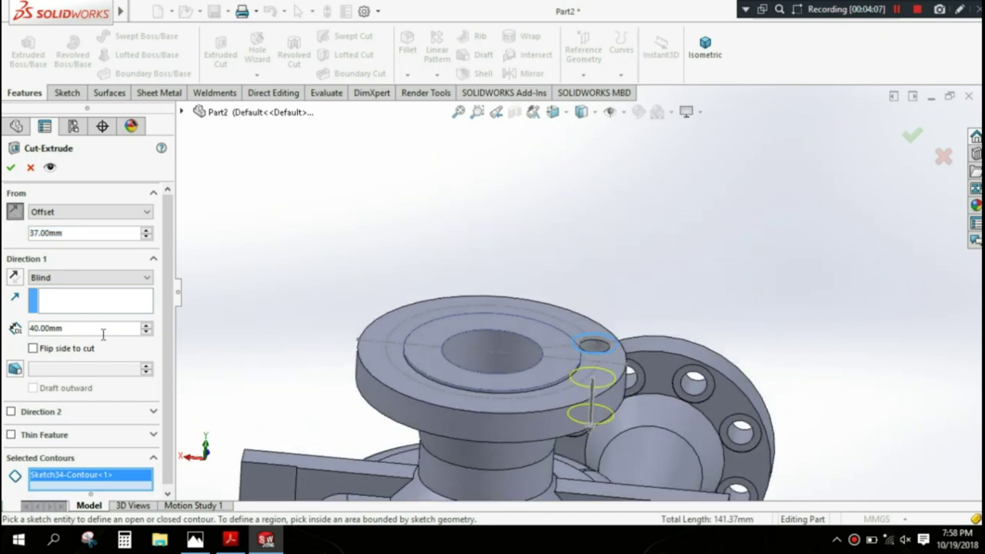
{"action": "double_click", "coordinate": [70, 329]}
{"action": "type", "text": "2"}
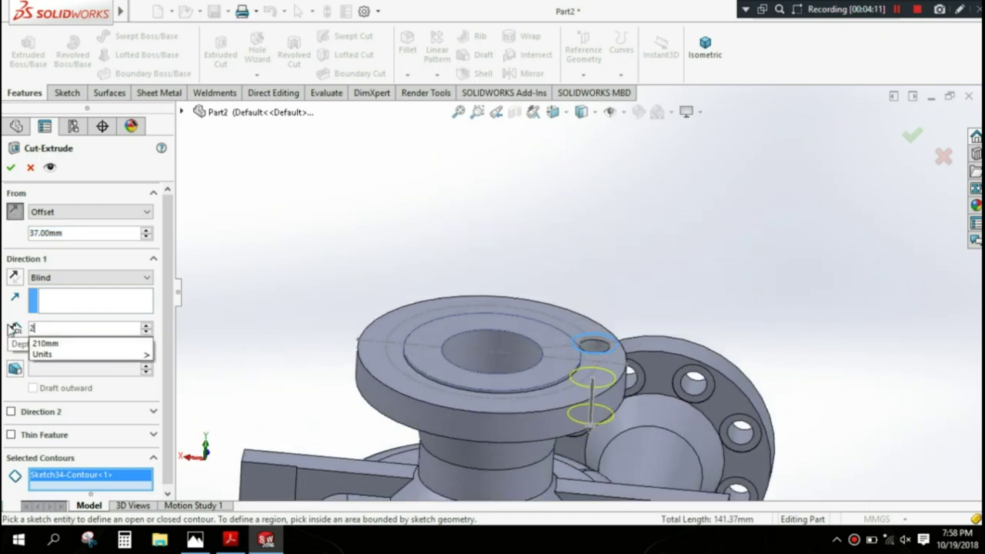
{"action": "key", "text": "Return"}
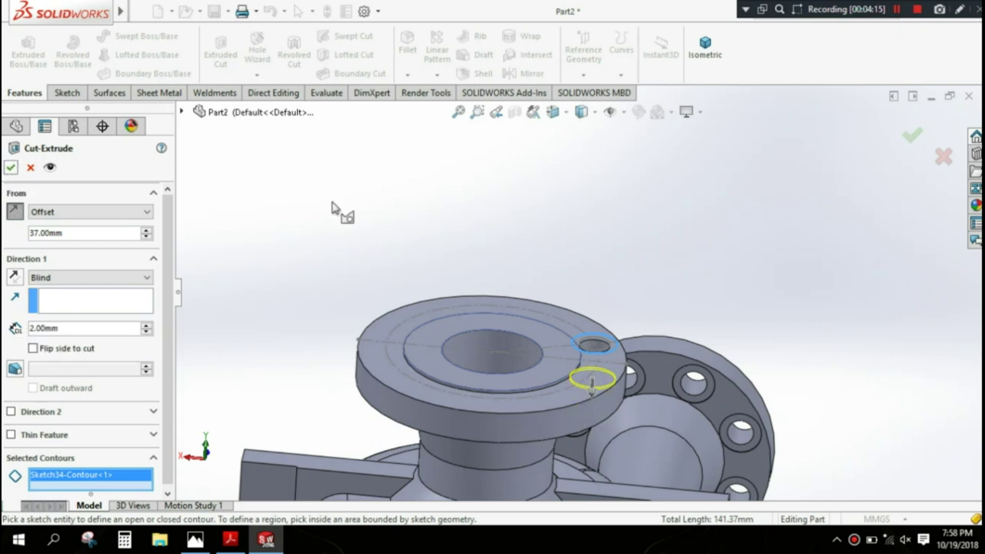
{"action": "left_click", "coordinate": [11, 168]}
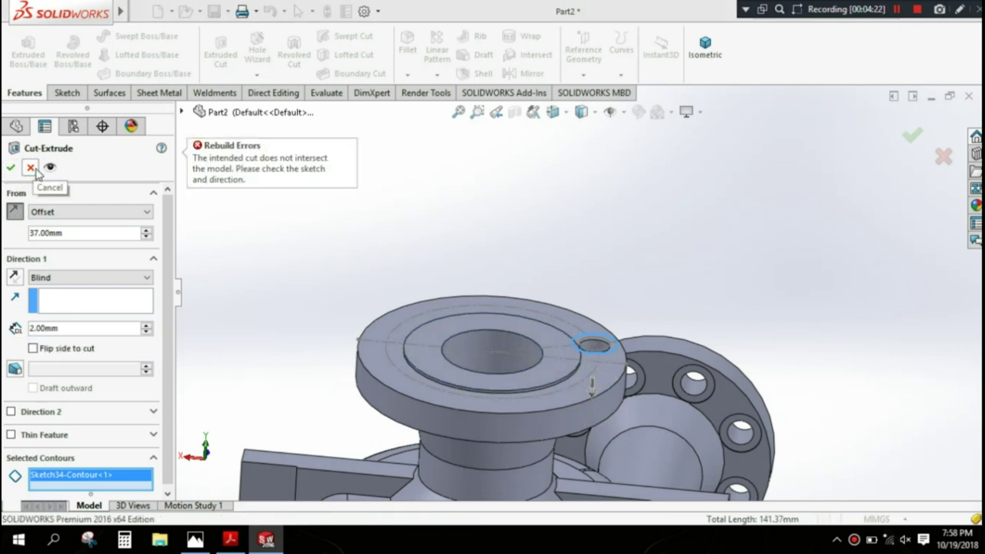
{"action": "middle_click_drag", "start_coordinate": [454, 253], "coordinate": [314, 395]}
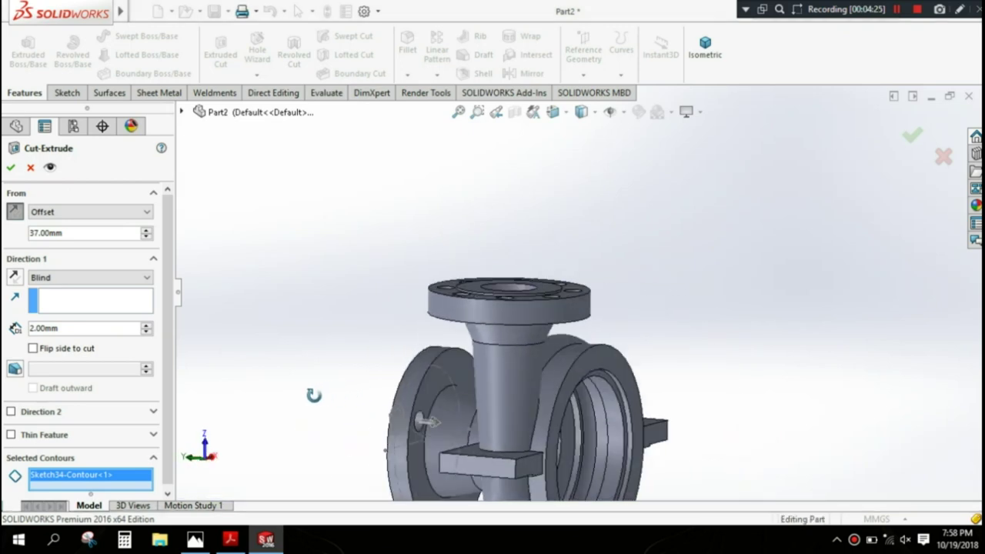
Step: Cancel the failed cut and sketch on the side face, converting the hole edge
{"action": "scroll", "coordinate": [314, 395], "scroll_direction": "down", "scroll_amount": 3}
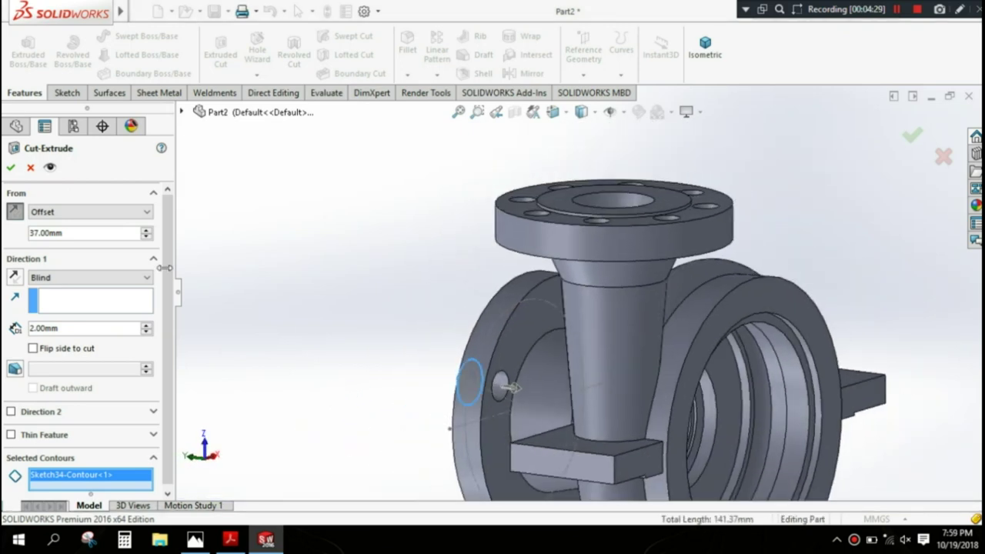
{"action": "left_click", "coordinate": [31, 167]}
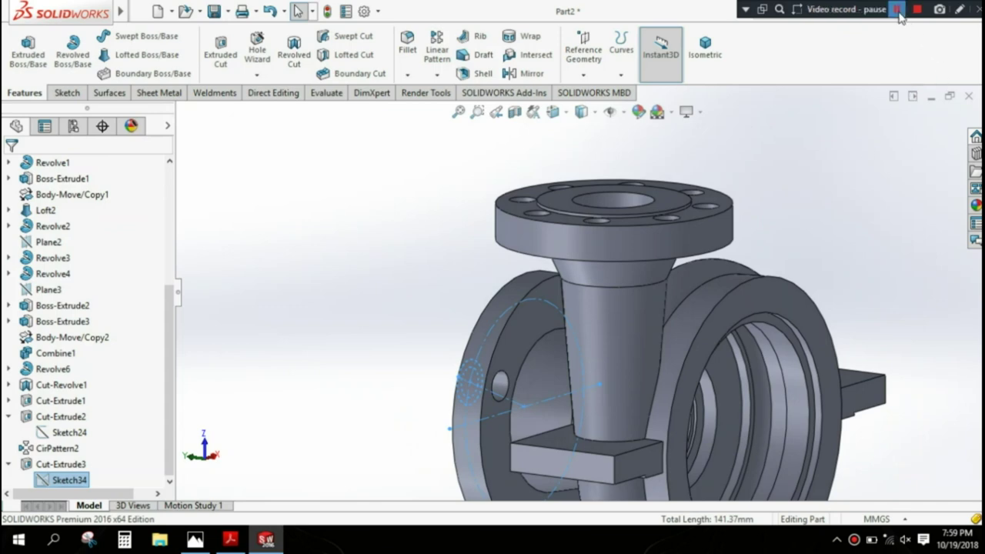
{"action": "mouse_move", "coordinate": [790, 181]}
{"action": "middle_mouse_down"}
{"action": "mouse_move", "coordinate": [483, 252]}
{"action": "mouse_move", "coordinate": [477, 345]}
{"action": "mouse_move", "coordinate": [539, 323]}
{"action": "middle_mouse_up"}
{"action": "left_click", "coordinate": [538, 323]}
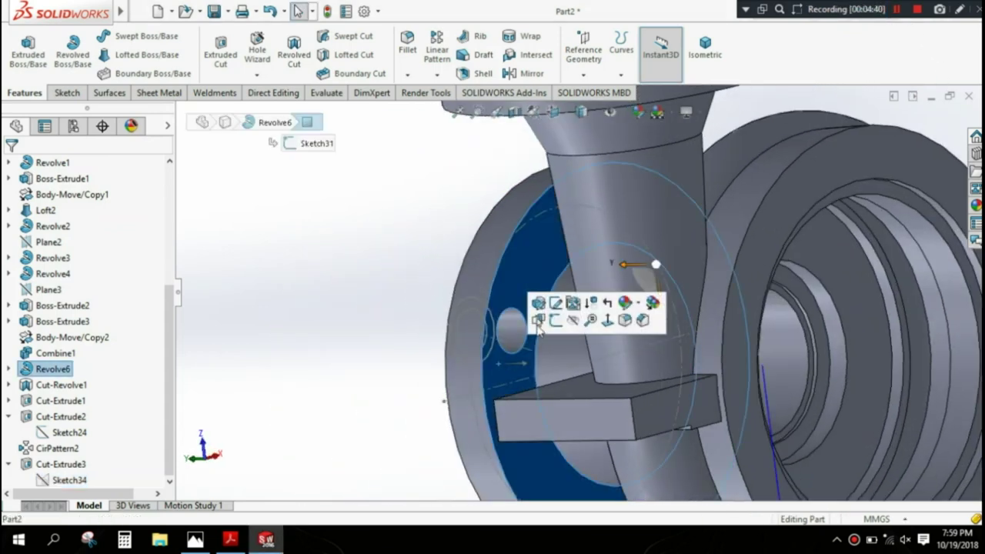
{"action": "left_click", "coordinate": [556, 321]}
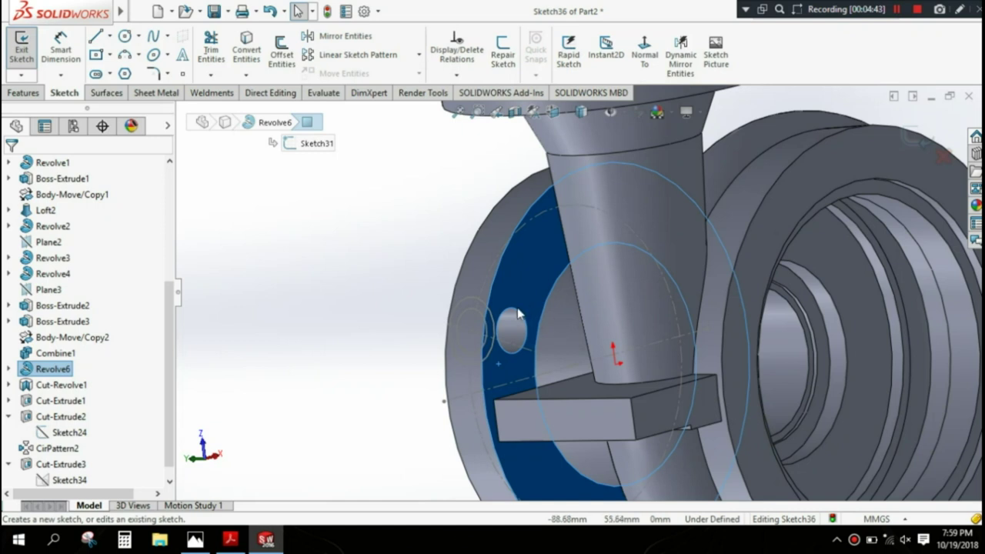
{"action": "left_click", "coordinate": [519, 315]}
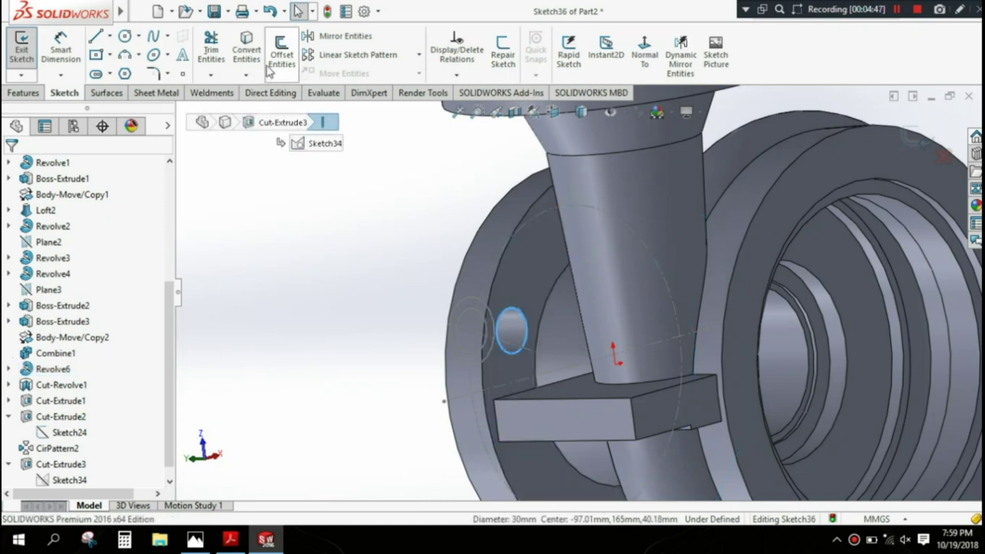
{"action": "left_click", "coordinate": [246, 50]}
Step: Draw a circle concentric with the hole and dimension it Ø45 mm
{"action": "left_click", "coordinate": [125, 37]}
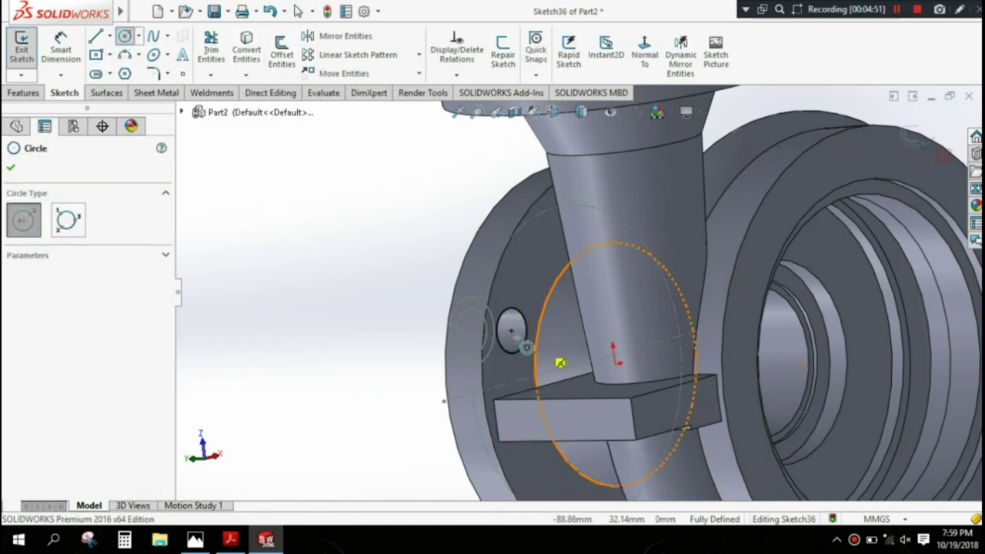
{"action": "left_click", "coordinate": [512, 330]}
{"action": "left_click", "coordinate": [523, 301]}
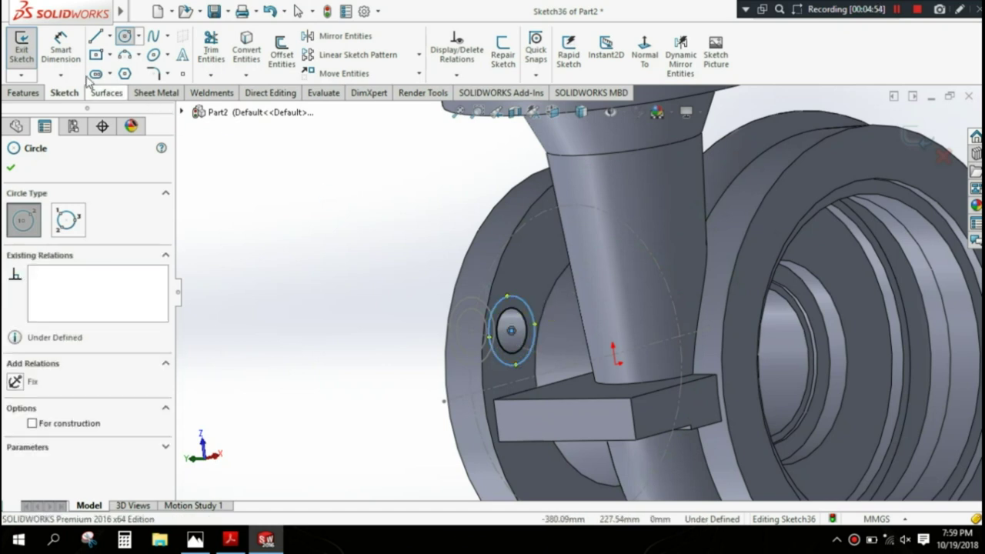
{"action": "key", "text": "Escape"}
{"action": "key", "text": "Escape"}
{"action": "left_click", "coordinate": [490, 361]}
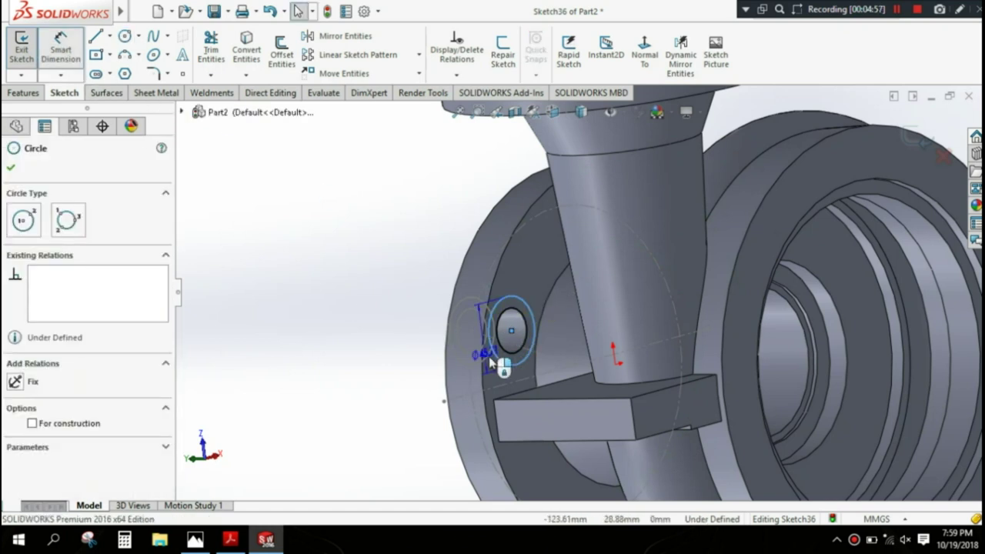
{"action": "left_click", "coordinate": [411, 358]}
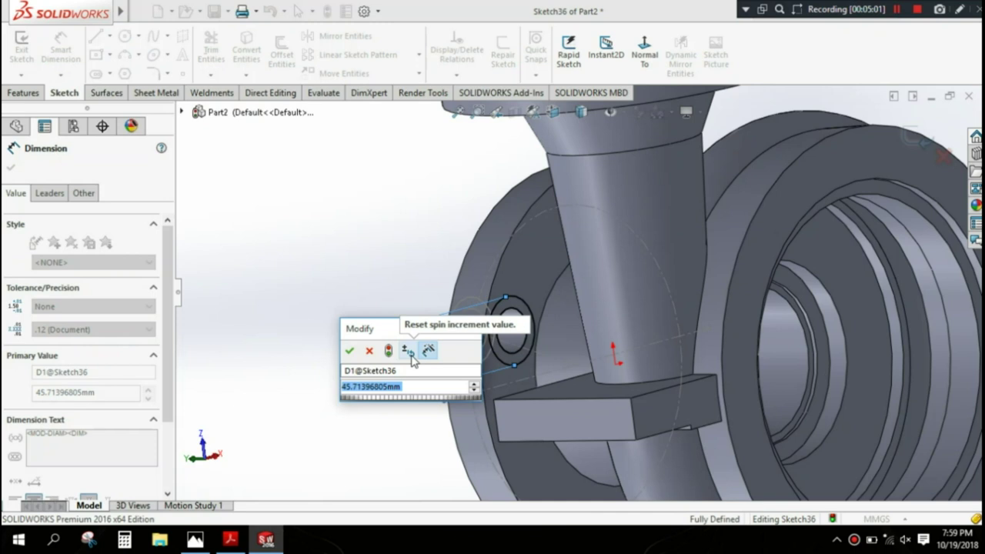
{"action": "type", "text": "45"}
{"action": "left_click", "coordinate": [352, 352]}
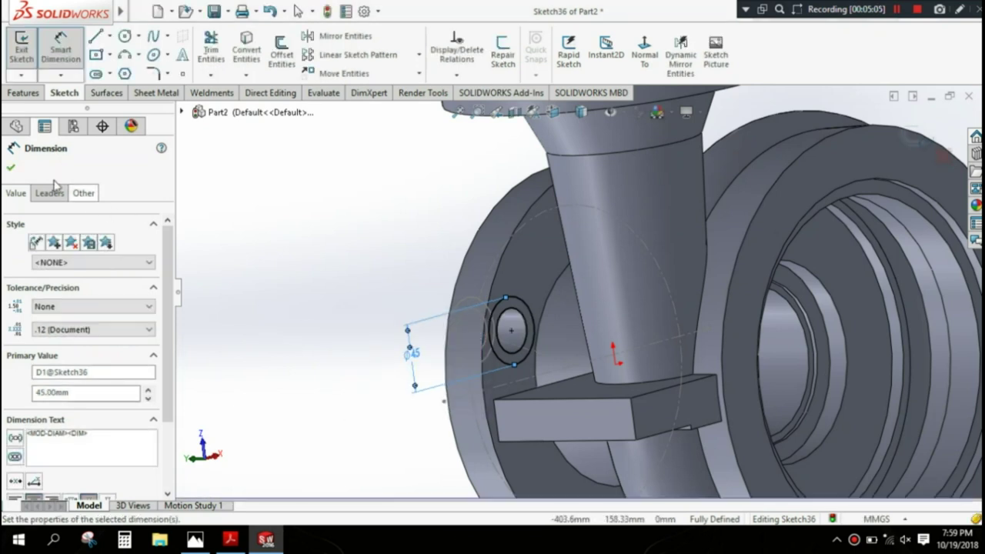
{"action": "left_click", "coordinate": [11, 167]}
Step: Extrude-cut the ring sketch 1 mm deep to form the recess
{"action": "left_click", "coordinate": [31, 92]}
{"action": "left_click", "coordinate": [220, 49]}
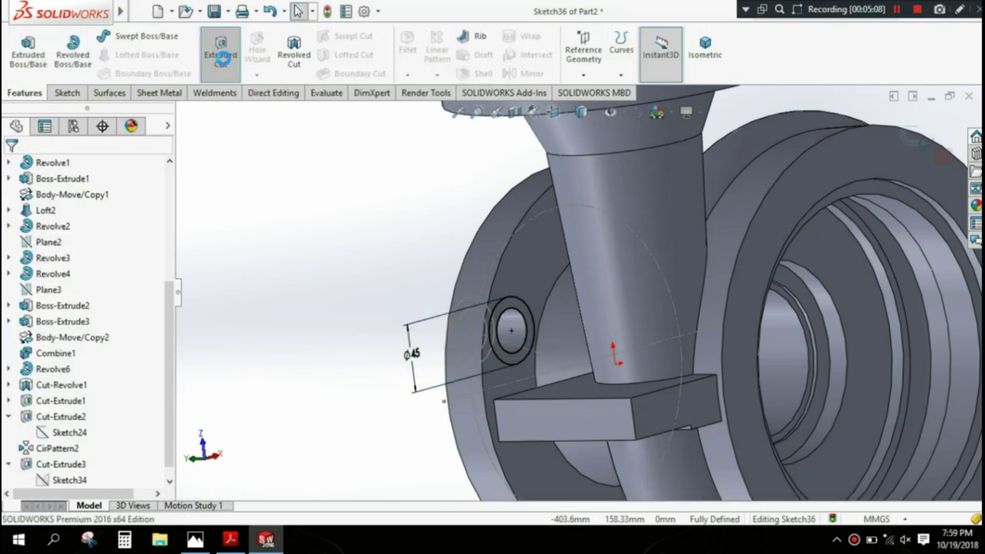
{"action": "type", "text": "1"}
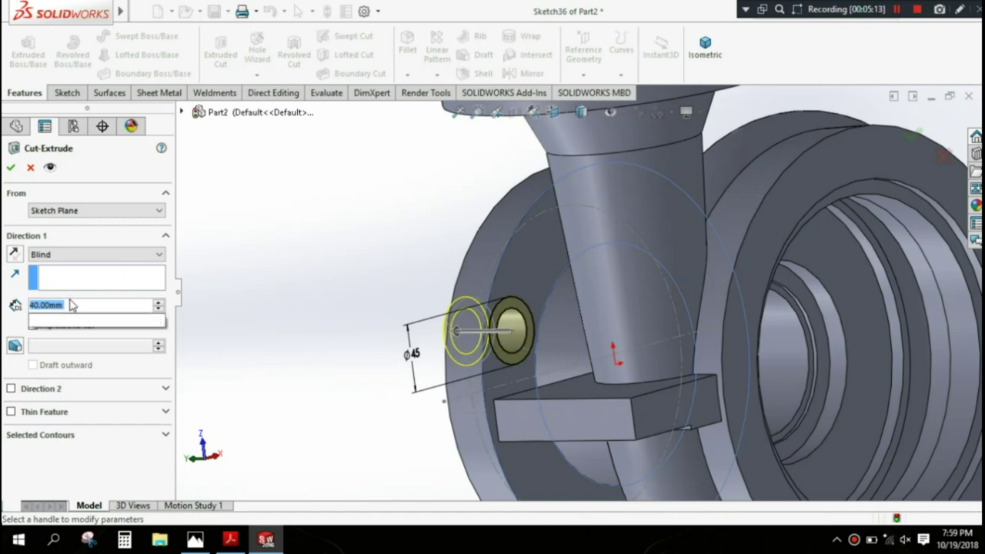
{"action": "key", "text": "Return"}
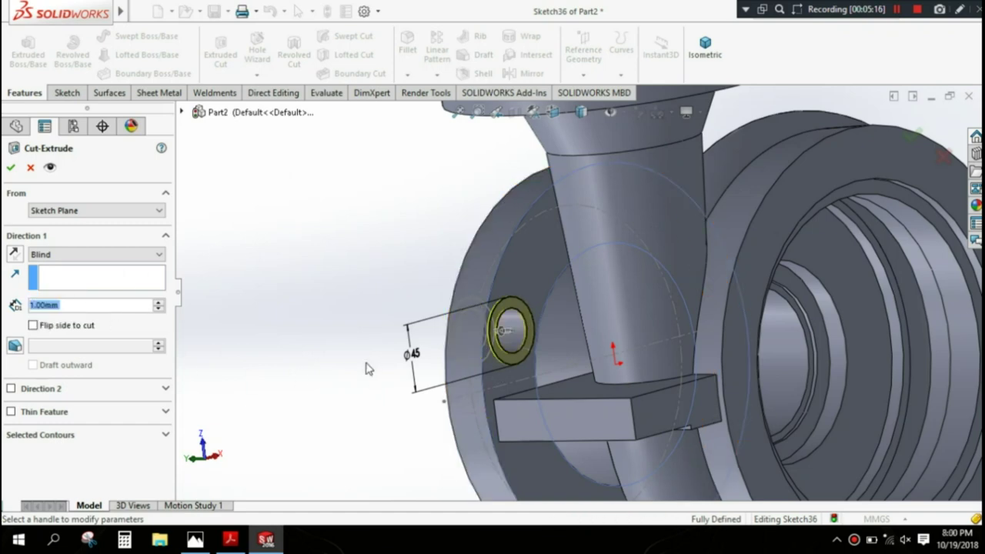
{"action": "mouse_move", "coordinate": [366, 367]}
{"action": "middle_mouse_down"}
{"action": "mouse_move", "coordinate": [352, 356]}
{"action": "mouse_move", "coordinate": [359, 362]}
{"action": "mouse_move", "coordinate": [370, 313]}
{"action": "middle_mouse_up"}
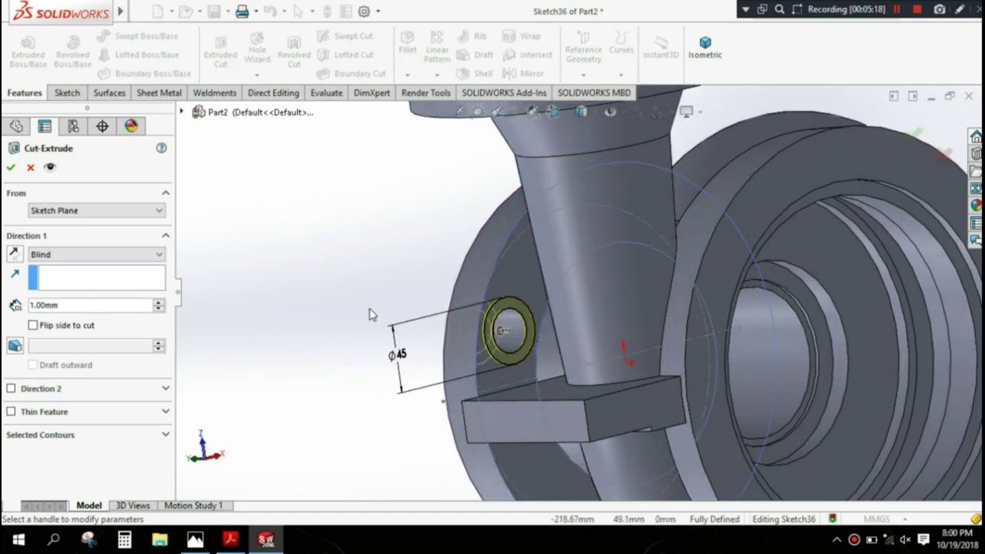
{"action": "left_click", "coordinate": [12, 168]}
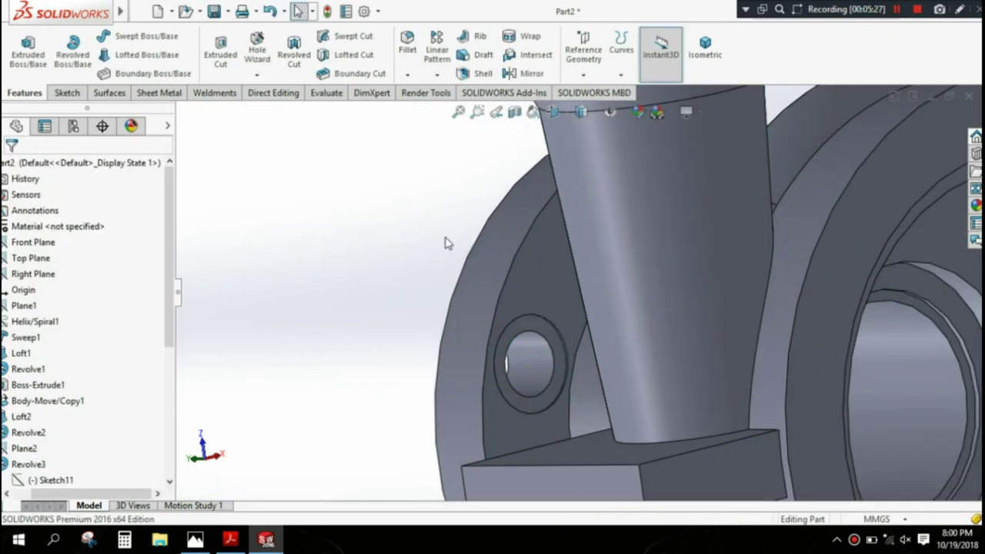
Step: Circular-pattern Cut-Extrude3 and Cut-Extrude5 around the outer round face, 8 instances over 360°
{"action": "scroll", "coordinate": [536, 297], "scroll_direction": "down", "scroll_amount": 3}
{"action": "scroll", "coordinate": [536, 297], "scroll_direction": "up", "scroll_amount": 3}
{"action": "scroll", "coordinate": [536, 297], "scroll_direction": "up", "scroll_amount": 3}
{"action": "scroll", "coordinate": [481, 333], "scroll_direction": "down", "scroll_amount": 3}
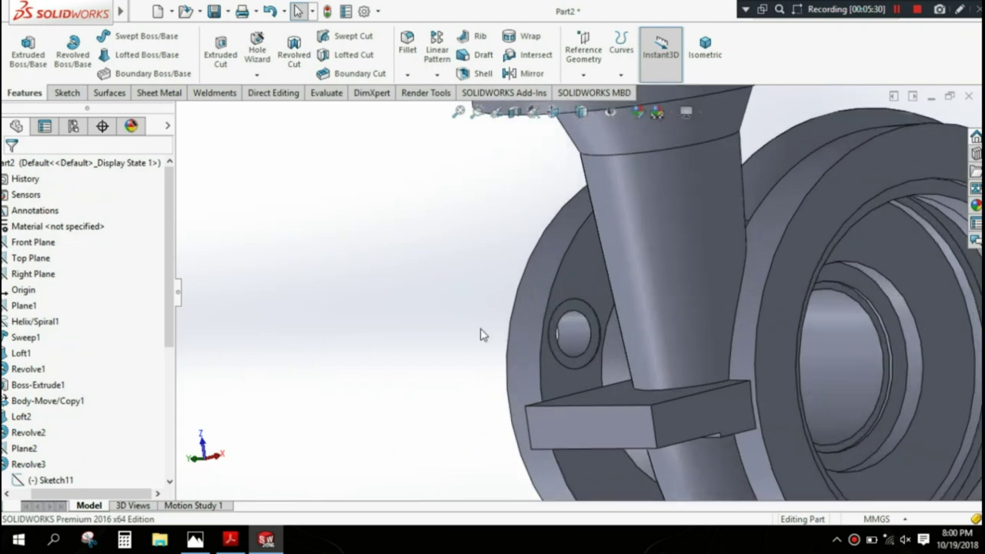
{"action": "scroll", "coordinate": [163, 337], "scroll_direction": "down", "scroll_amount": 3}
{"action": "scroll", "coordinate": [163, 337], "scroll_direction": "down", "scroll_amount": 3}
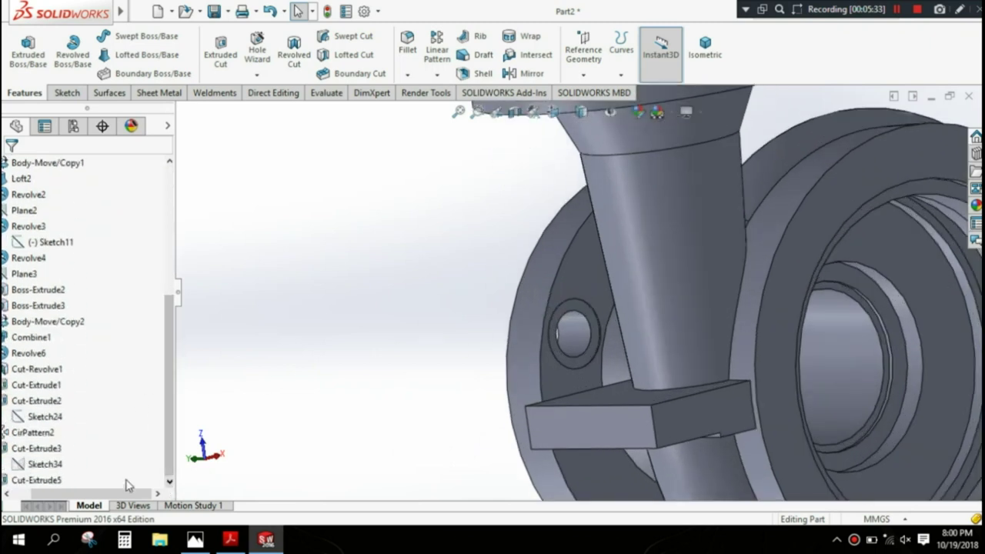
{"action": "left_click", "coordinate": [39, 464]}
{"action": "left_click", "coordinate": [56, 432], "text": "ctrl"}
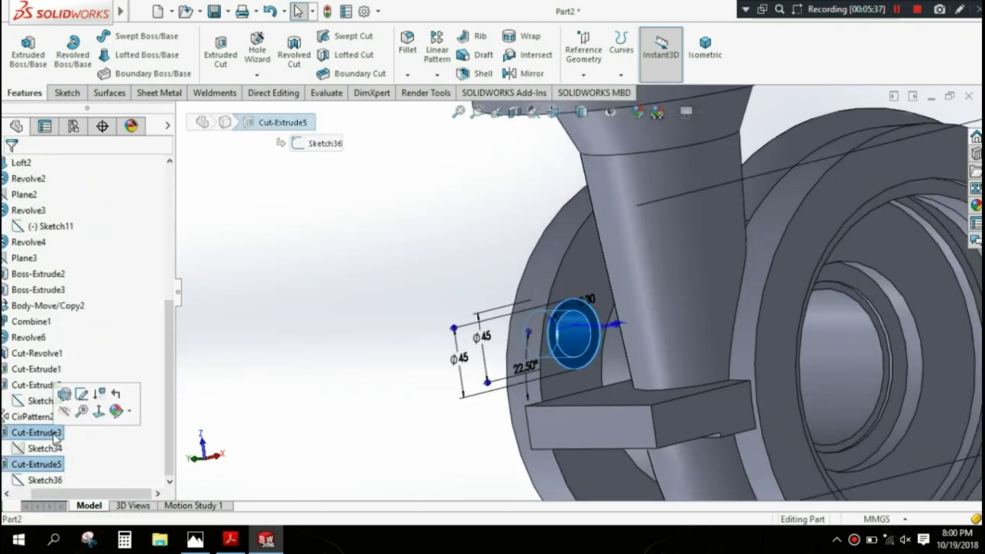
{"action": "scroll", "coordinate": [305, 251], "scroll_direction": "up", "scroll_amount": 1}
{"action": "left_click", "coordinate": [436, 77]}
{"action": "left_click", "coordinate": [446, 107]}
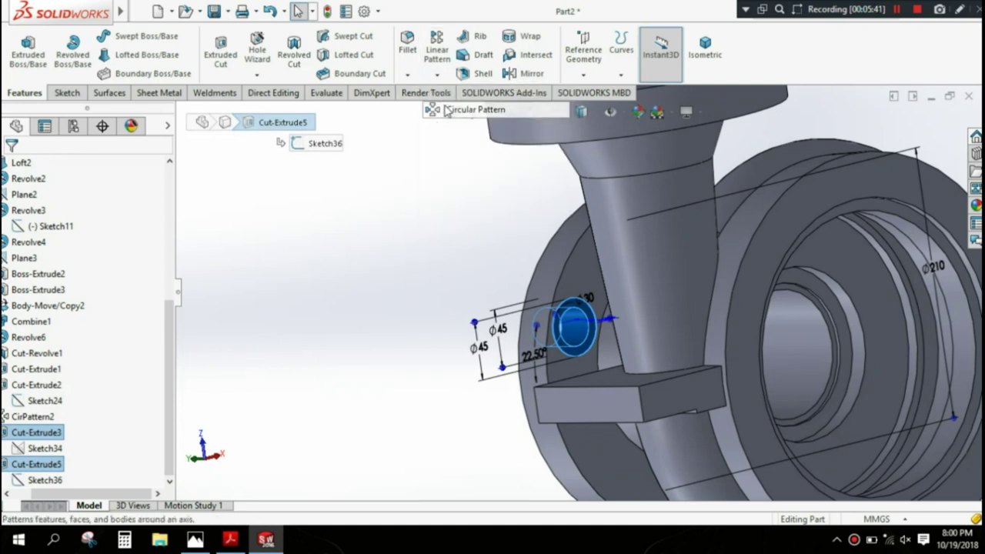
{"action": "scroll", "coordinate": [570, 323], "scroll_direction": "up", "scroll_amount": 1}
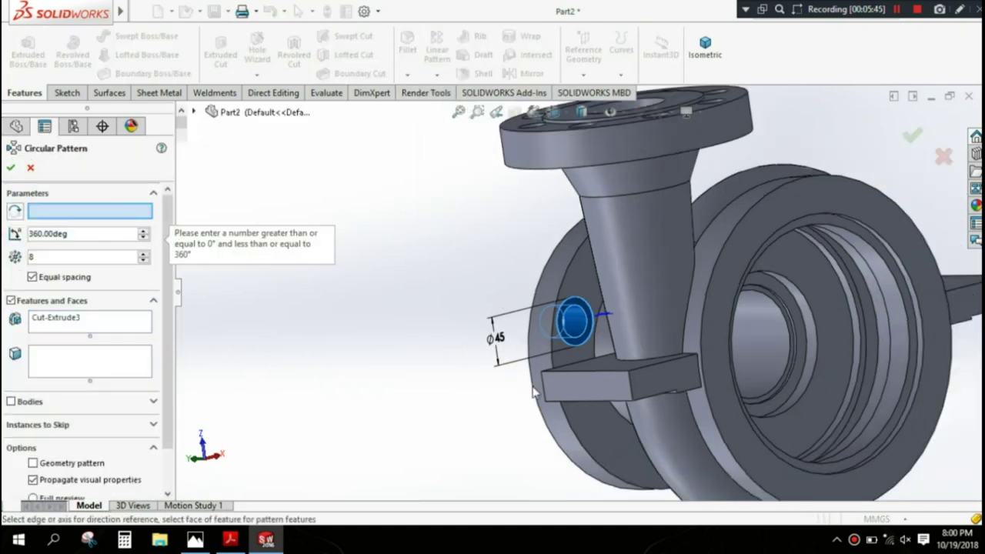
{"action": "left_click", "coordinate": [555, 424]}
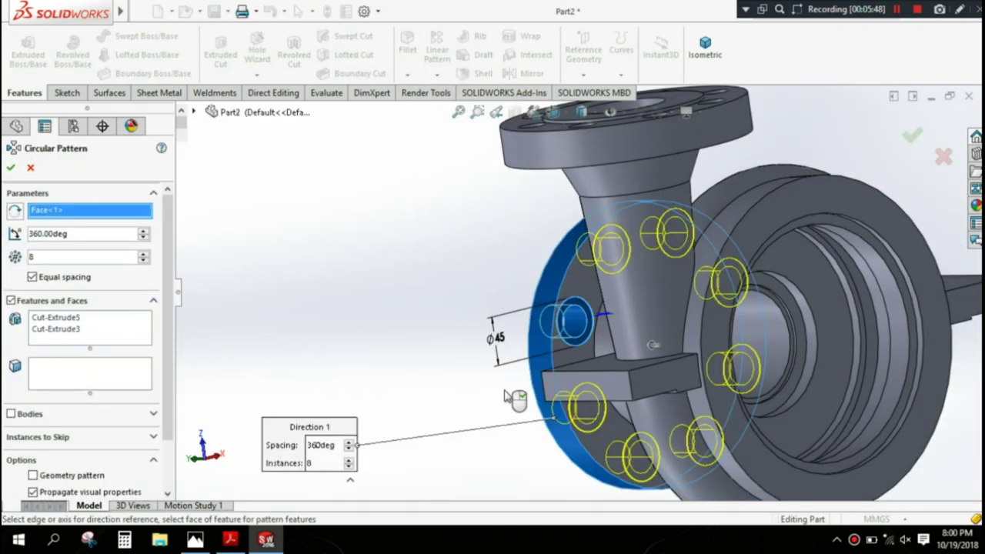
{"action": "left_click", "coordinate": [12, 169]}
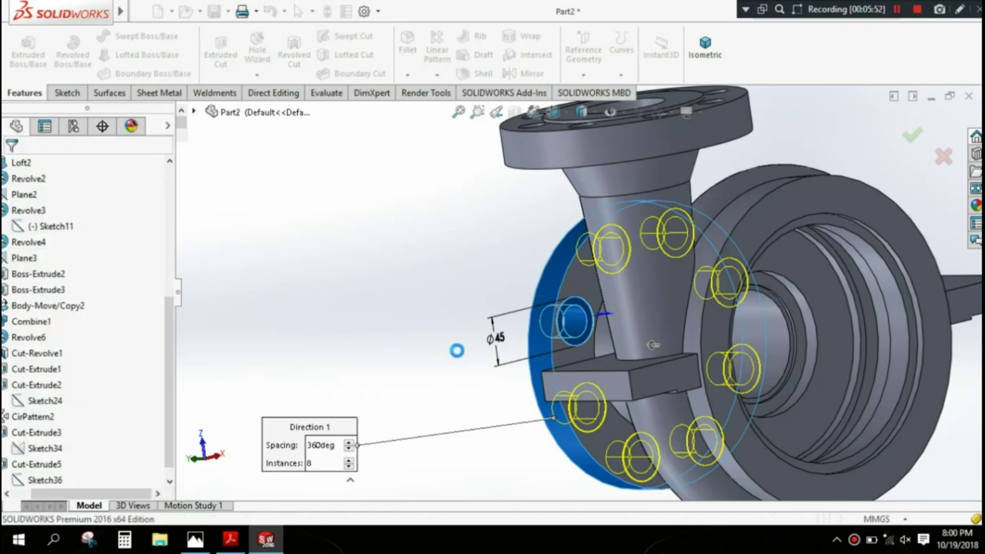
Step: Orbit to inspect the patterned holes, then compare against the original.jpg reference drawing
{"action": "scroll", "coordinate": [495, 334], "scroll_direction": "down", "scroll_amount": 3}
{"action": "scroll", "coordinate": [495, 334], "scroll_direction": "up", "scroll_amount": 3}
{"action": "middle_click_drag", "start_coordinate": [477, 288], "coordinate": [484, 292]}
{"action": "scroll", "coordinate": [668, 319], "scroll_direction": "down", "scroll_amount": 3}
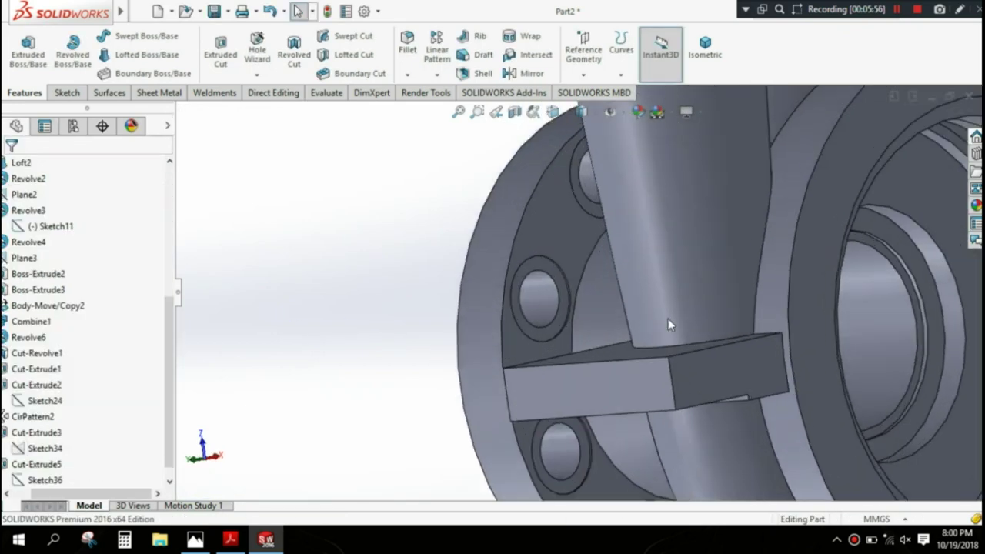
{"action": "scroll", "coordinate": [648, 320], "scroll_direction": "down", "scroll_amount": 1}
{"action": "scroll", "coordinate": [648, 320], "scroll_direction": "up", "scroll_amount": 3}
{"action": "mouse_move", "coordinate": [648, 320]}
{"action": "middle_mouse_down"}
{"action": "mouse_move", "coordinate": [791, 254]}
{"action": "mouse_move", "coordinate": [864, 260]}
{"action": "middle_mouse_up"}
{"action": "scroll", "coordinate": [751, 262], "scroll_direction": "down", "scroll_amount": 3}
{"action": "scroll", "coordinate": [752, 261], "scroll_direction": "down", "scroll_amount": 2}
{"action": "scroll", "coordinate": [715, 271], "scroll_direction": "up", "scroll_amount": 1}
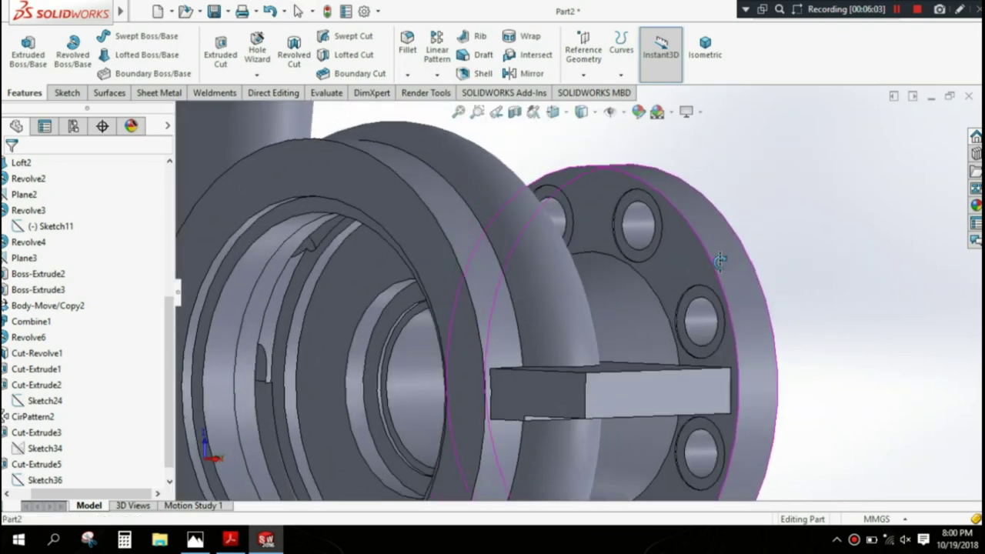
{"action": "scroll", "coordinate": [715, 271], "scroll_direction": "up", "scroll_amount": 1}
{"action": "scroll", "coordinate": [715, 271], "scroll_direction": "up", "scroll_amount": 2}
{"action": "middle_click_drag", "start_coordinate": [593, 258], "coordinate": [477, 248]}
{"action": "scroll", "coordinate": [477, 248], "scroll_direction": "down", "scroll_amount": 1}
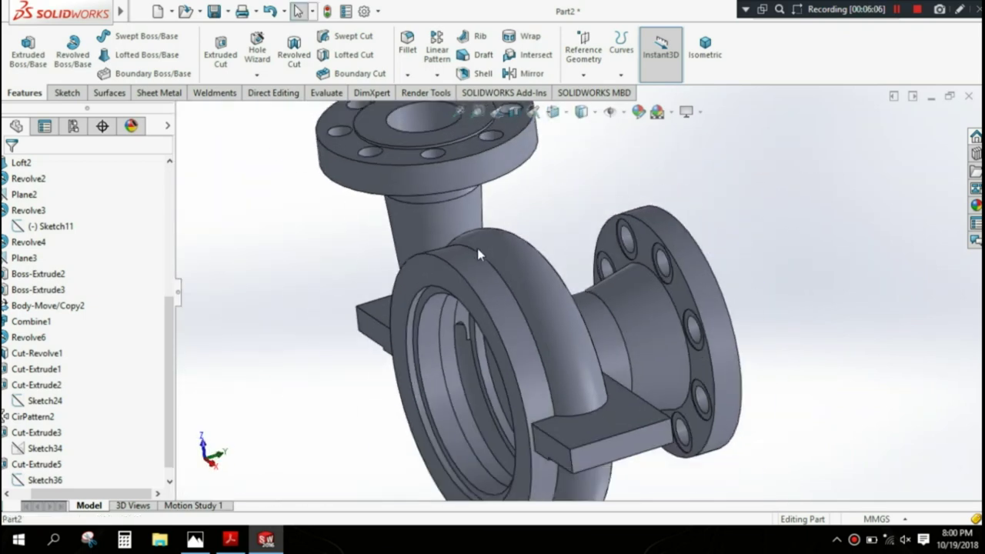
{"action": "scroll", "coordinate": [526, 241], "scroll_direction": "up", "scroll_amount": 1}
{"action": "scroll", "coordinate": [527, 241], "scroll_direction": "down", "scroll_amount": 2}
{"action": "scroll", "coordinate": [527, 300], "scroll_direction": "up", "scroll_amount": 2}
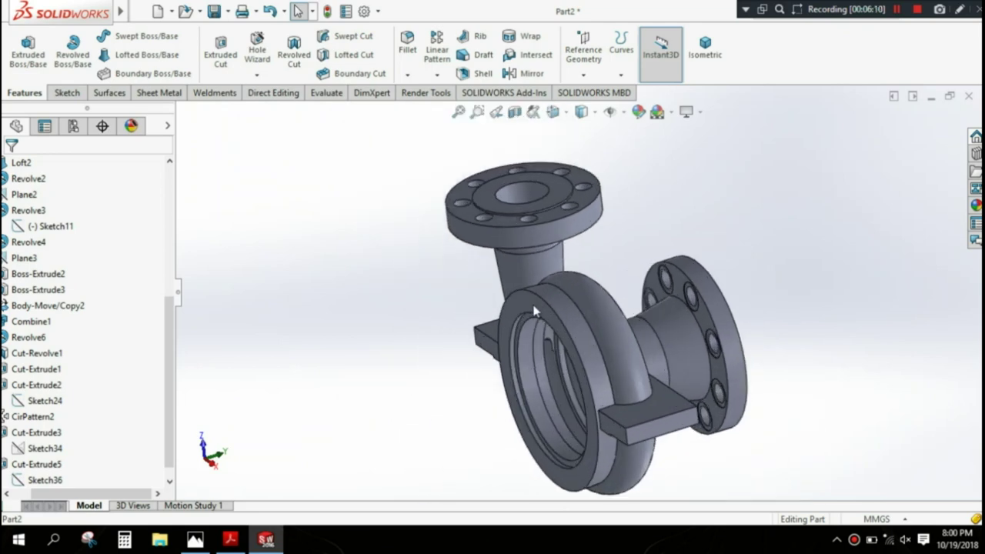
{"action": "scroll", "coordinate": [551, 300], "scroll_direction": "down", "scroll_amount": 2}
{"action": "scroll", "coordinate": [526, 323], "scroll_direction": "up", "scroll_amount": 2}
{"action": "scroll", "coordinate": [553, 361], "scroll_direction": "down", "scroll_amount": 2}
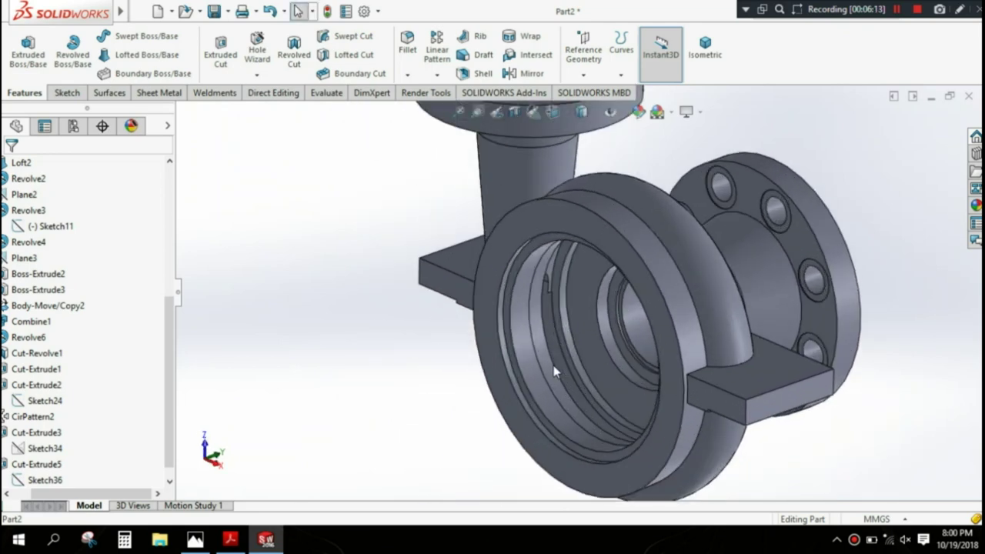
{"action": "left_click", "coordinate": [196, 541]}
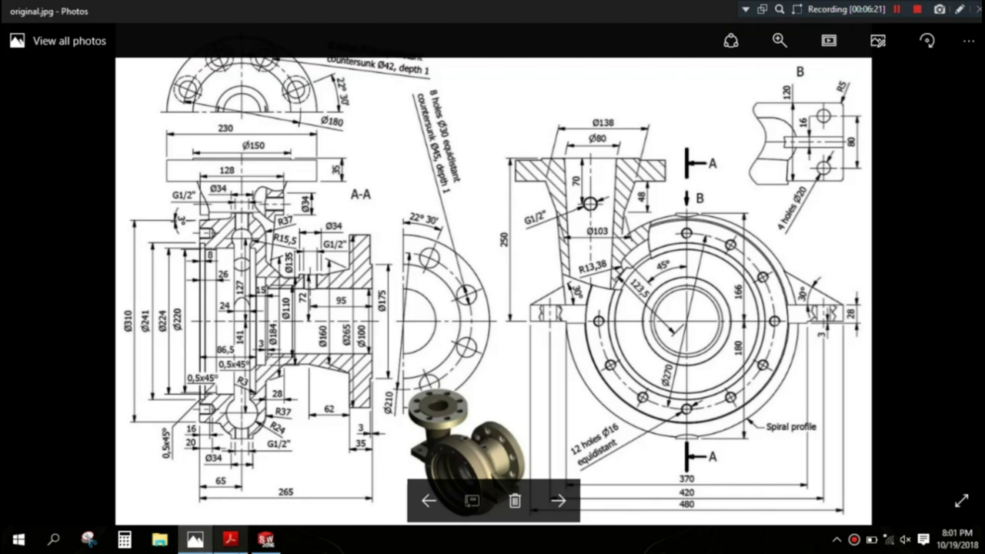
{"action": "left_click", "coordinate": [265, 540]}
Step: Sketch on the front ring face and draw a horizontal centerline from edge to edge
{"action": "left_click", "coordinate": [505, 387]}
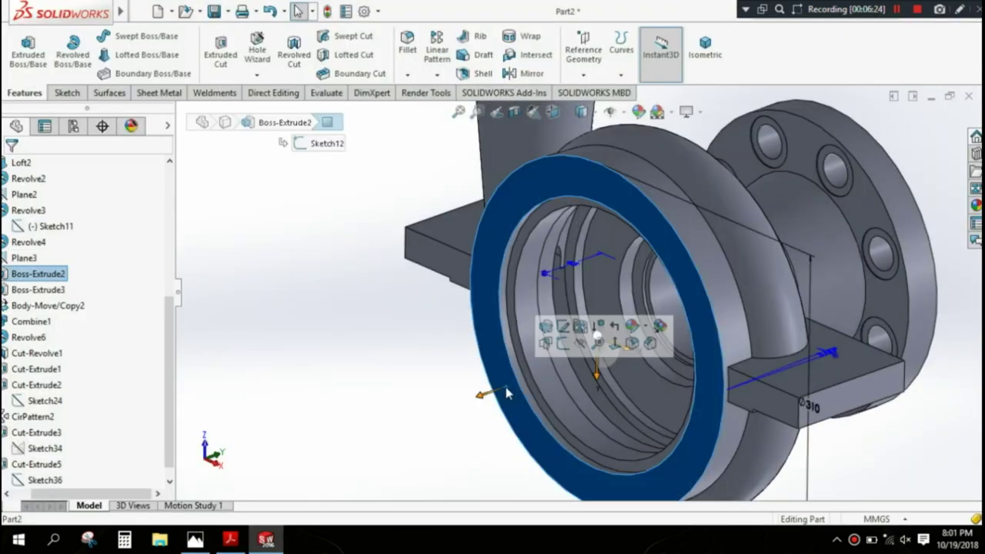
{"action": "left_click", "coordinate": [571, 334]}
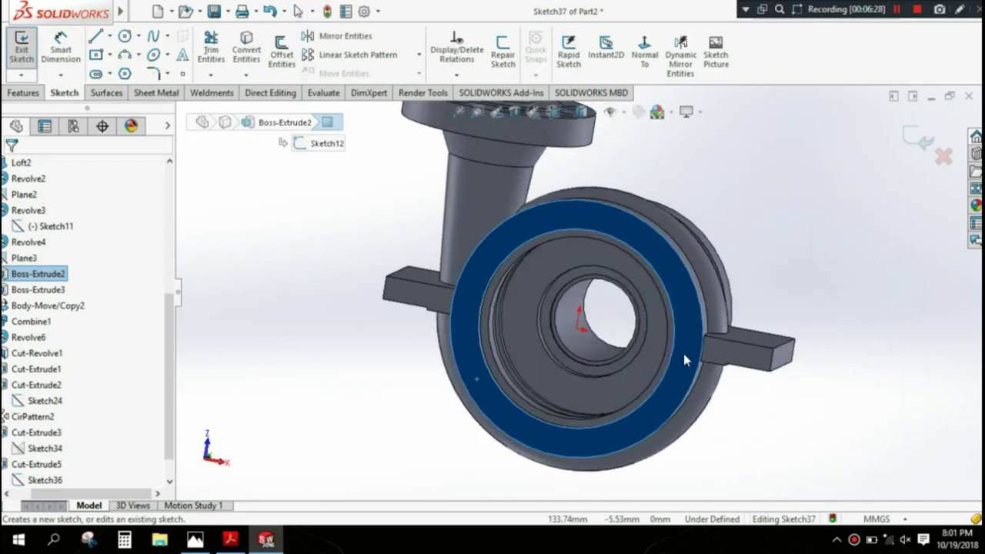
{"action": "key", "text": "space"}
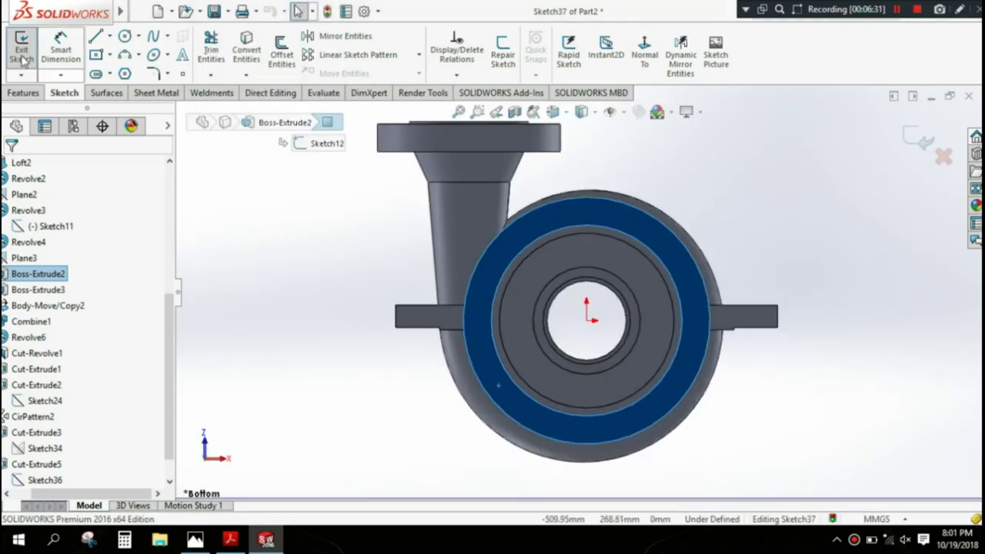
{"action": "left_click", "coordinate": [110, 36]}
{"action": "left_click", "coordinate": [132, 70]}
{"action": "scroll", "coordinate": [587, 311], "scroll_direction": "down", "scroll_amount": 3}
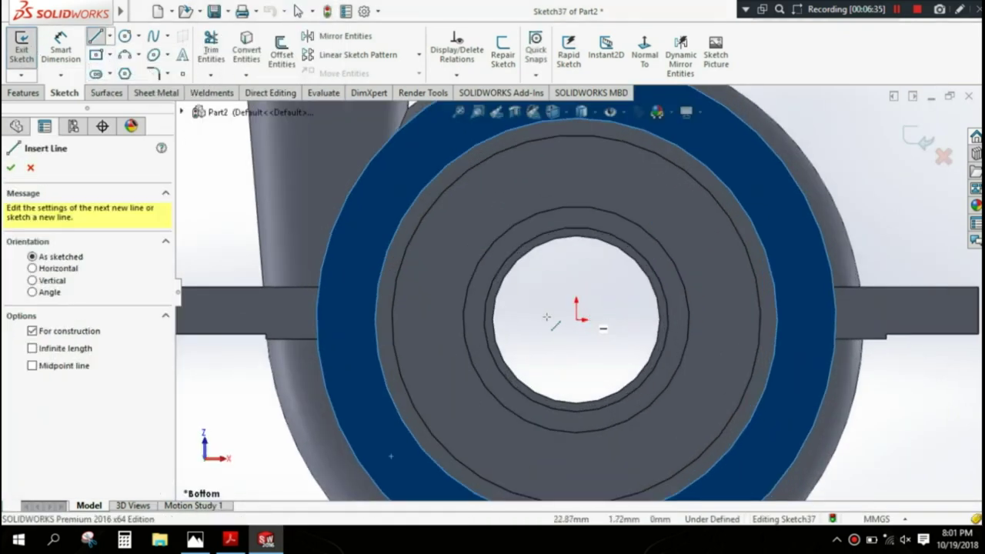
{"action": "scroll", "coordinate": [318, 313], "scroll_direction": "down", "scroll_amount": 2}
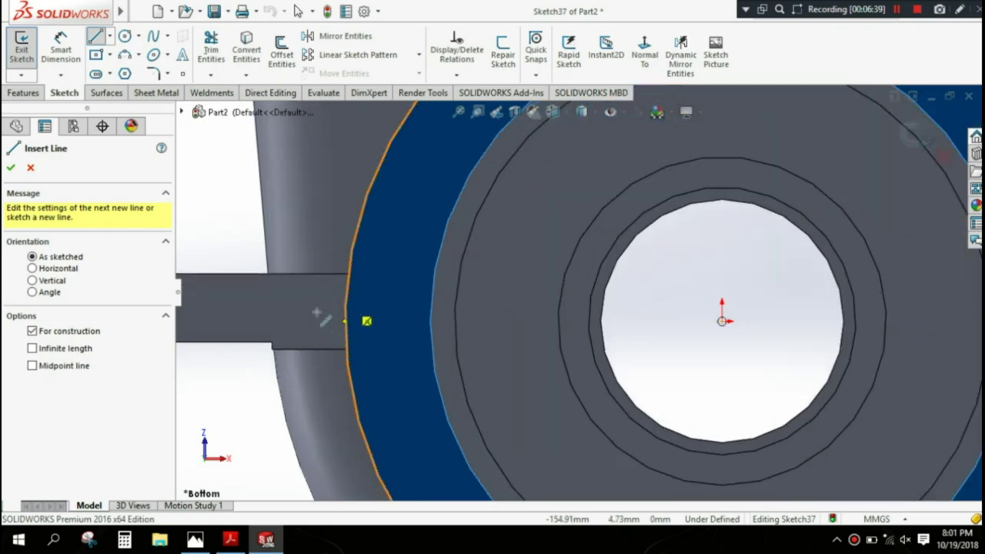
{"action": "scroll", "coordinate": [367, 321], "scroll_direction": "down", "scroll_amount": 1}
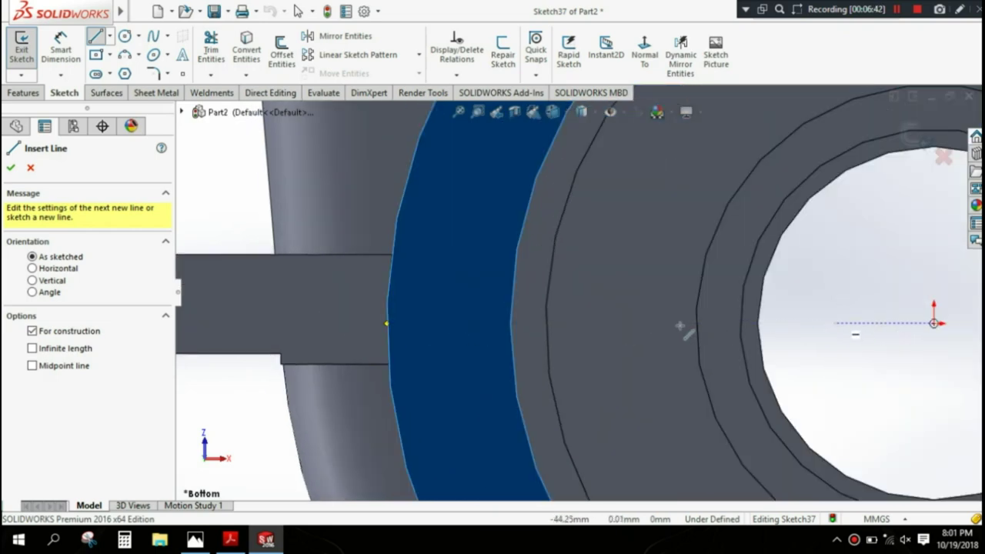
{"action": "left_click", "coordinate": [386, 323]}
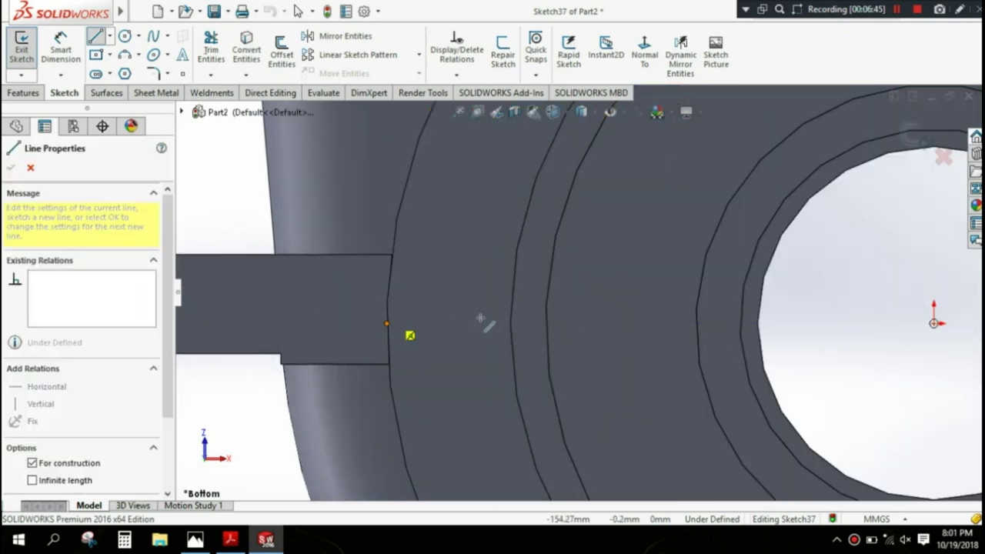
{"action": "scroll", "coordinate": [485, 323], "scroll_direction": "up", "scroll_amount": 2}
{"action": "scroll", "coordinate": [769, 315], "scroll_direction": "down", "scroll_amount": 1}
{"action": "scroll", "coordinate": [769, 308], "scroll_direction": "up", "scroll_amount": 2}
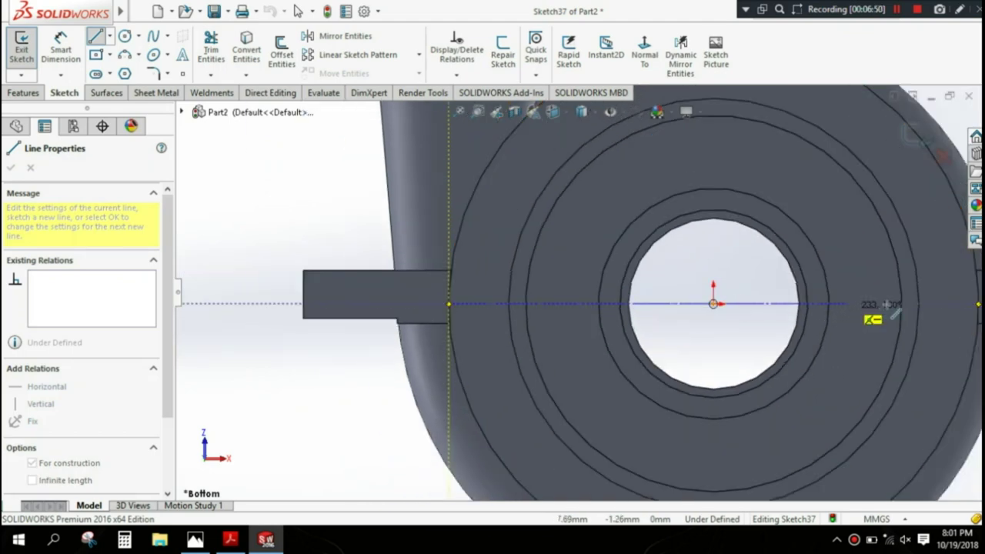
{"action": "left_click", "coordinate": [931, 303]}
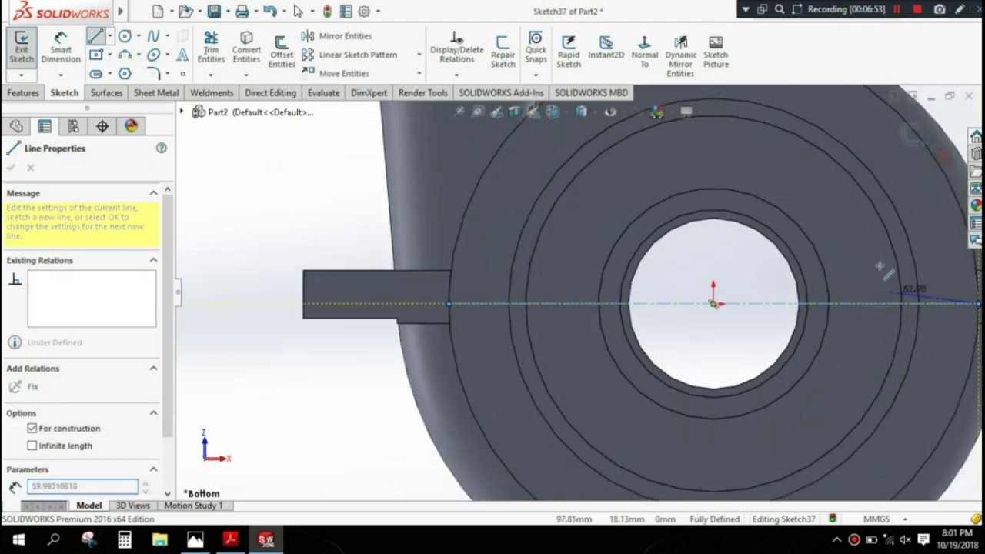
{"action": "right_click", "coordinate": [931, 303]}
{"action": "left_click", "coordinate": [877, 275]}
Step: Convert the Ø135 mm circular edge into the sketch and exit Sketch37
{"action": "scroll", "coordinate": [907, 293], "scroll_direction": "up", "scroll_amount": 3}
{"action": "scroll", "coordinate": [779, 309], "scroll_direction": "down", "scroll_amount": 2}
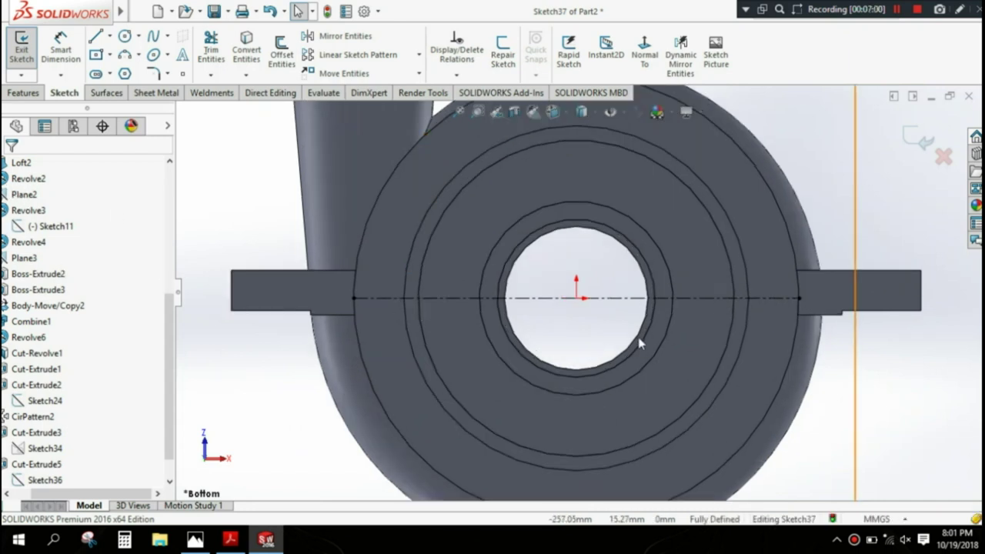
{"action": "left_click", "coordinate": [653, 354]}
{"action": "left_click", "coordinate": [245, 54]}
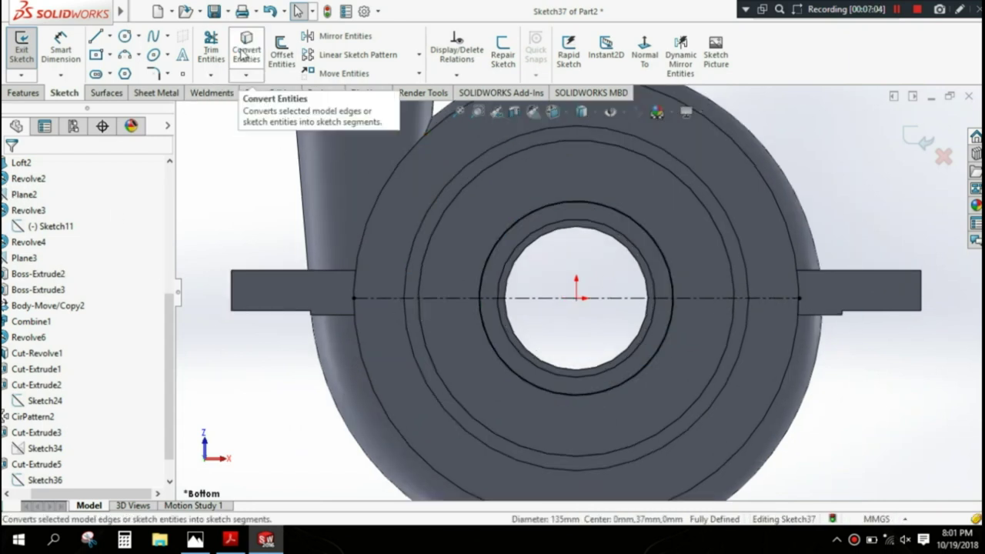
{"action": "left_click", "coordinate": [907, 138]}
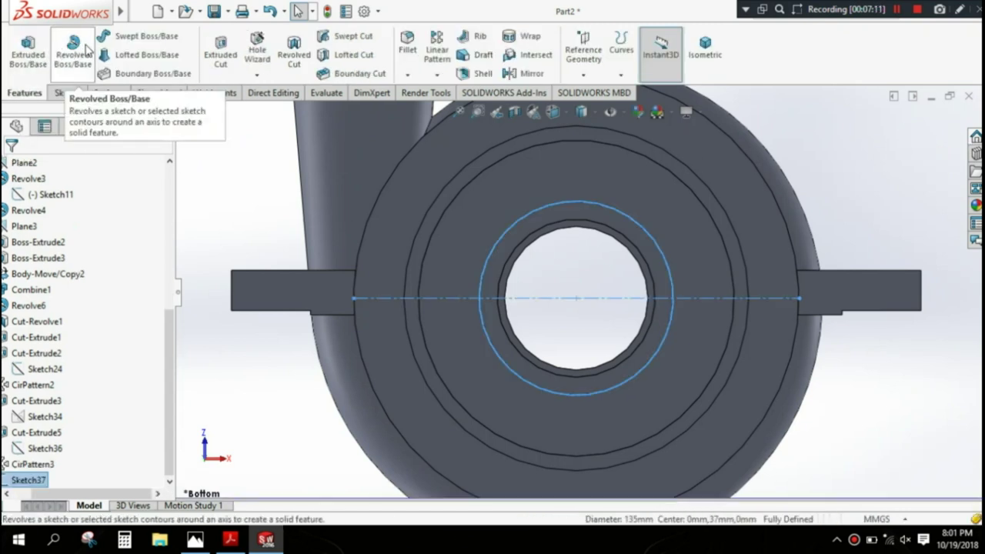
Step: Specify an ISO M16 straight tapped hole, 26 mm deep with 16 mm thread depth
{"action": "left_click", "coordinate": [257, 50]}
{"action": "key", "text": "f"}
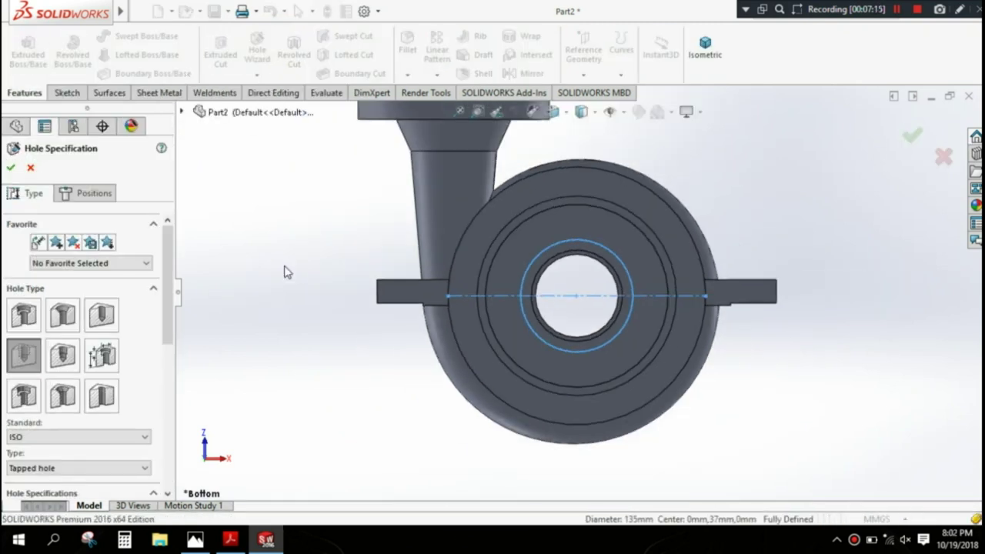
{"action": "middle_click_drag", "start_coordinate": [600, 238], "coordinate": [580, 268]}
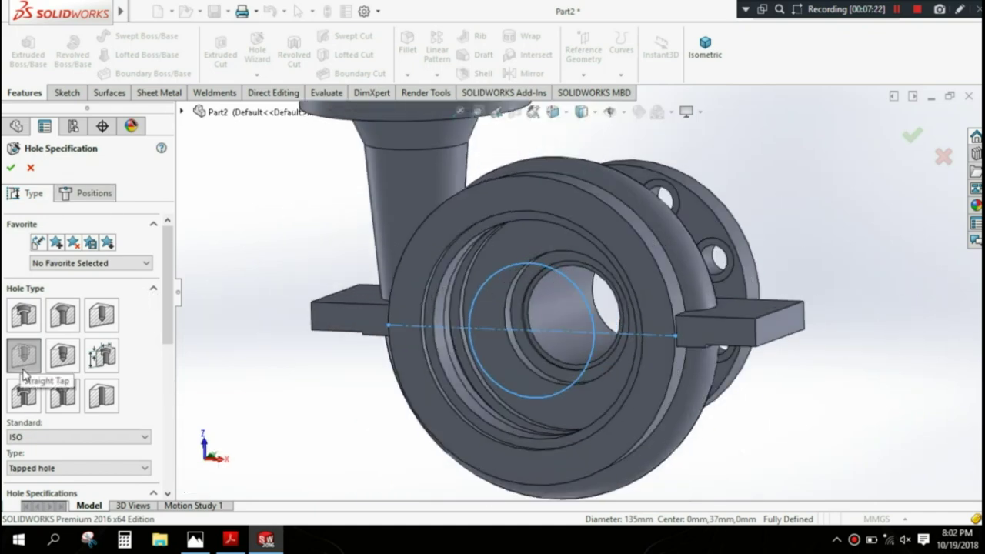
{"action": "scroll", "coordinate": [129, 325], "scroll_direction": "down", "scroll_amount": 5}
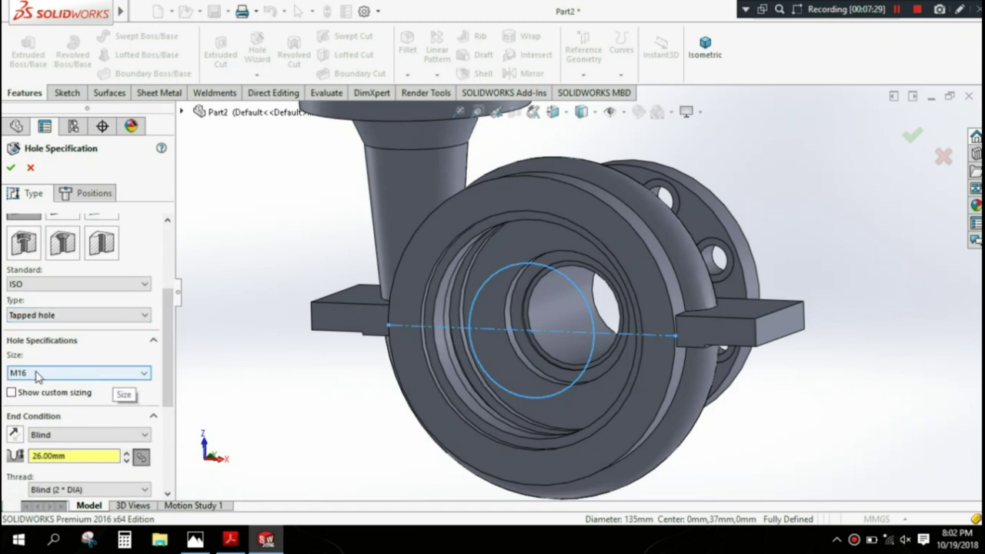
{"action": "left_click", "coordinate": [80, 373]}
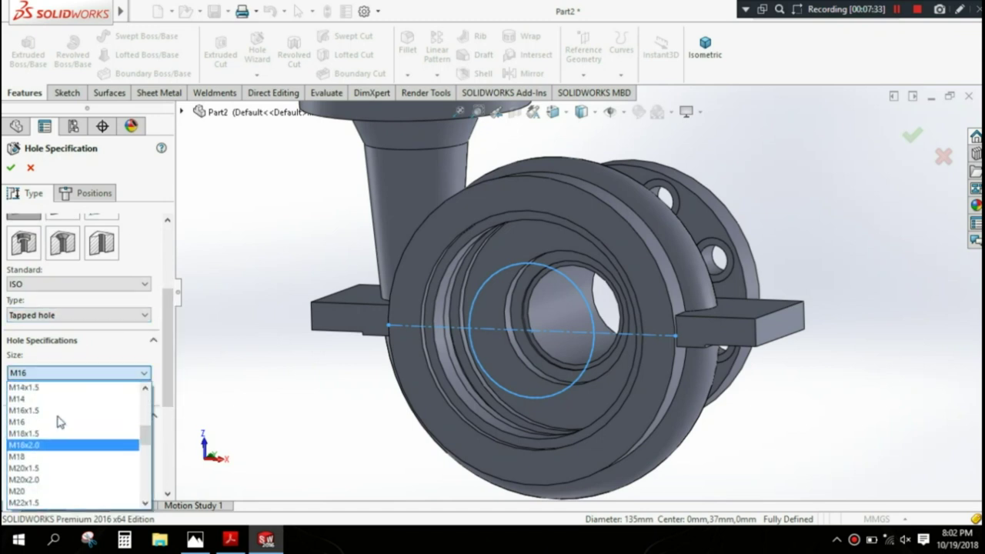
{"action": "left_click", "coordinate": [58, 426]}
{"action": "scroll", "coordinate": [71, 405], "scroll_direction": "down", "scroll_amount": 3}
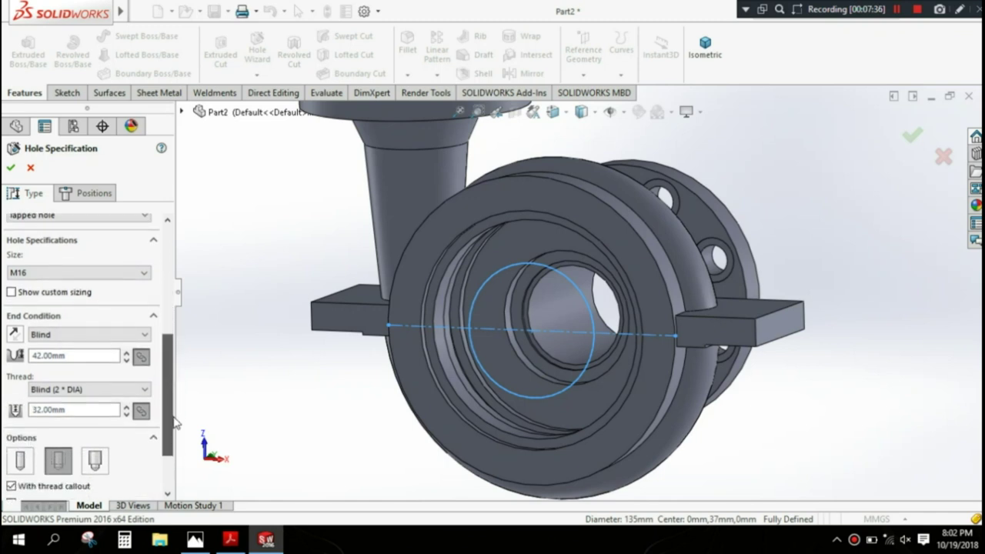
{"action": "scroll", "coordinate": [71, 405], "scroll_direction": "down", "scroll_amount": 1}
{"action": "type", "text": "16"}
{"action": "key", "text": "Return"}
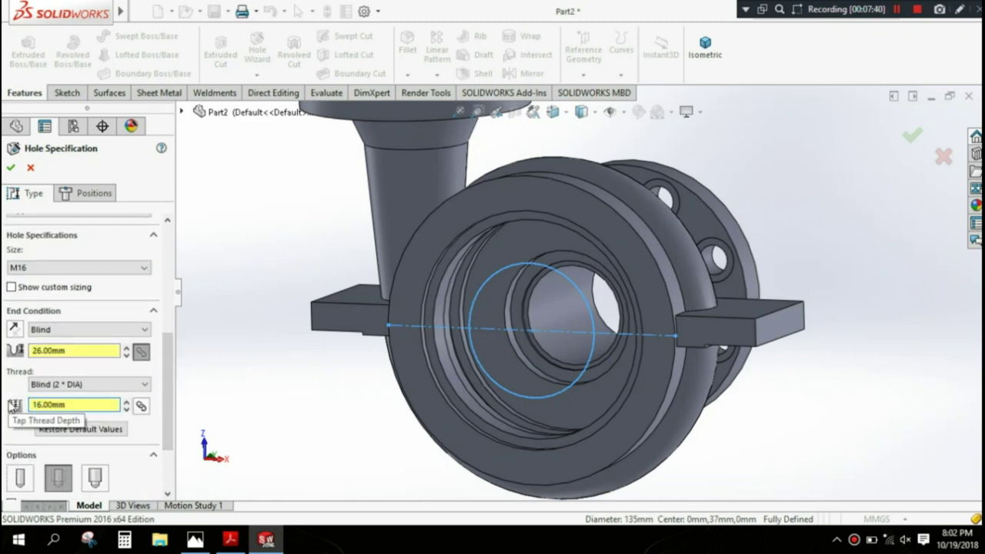
Step: Place the hole point on the centerline and dimension it 270/2 = 135 mm from the bore centre
{"action": "left_click", "coordinate": [87, 193]}
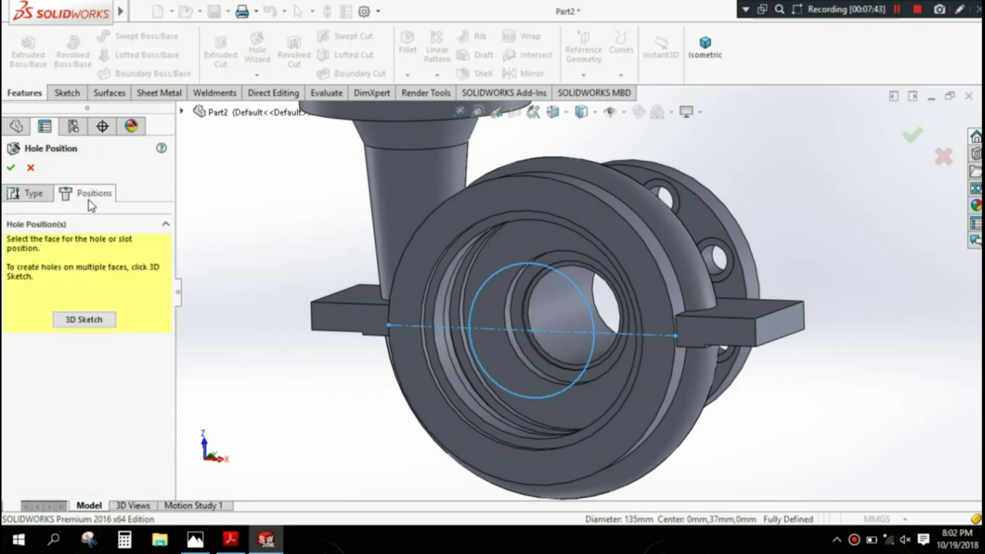
{"action": "left_click", "coordinate": [84, 314]}
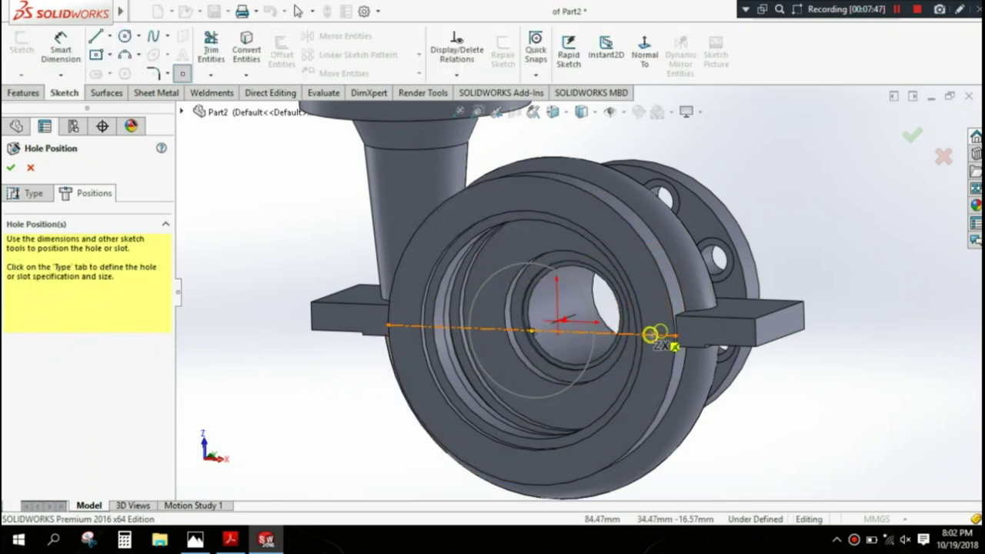
{"action": "left_click", "coordinate": [654, 334]}
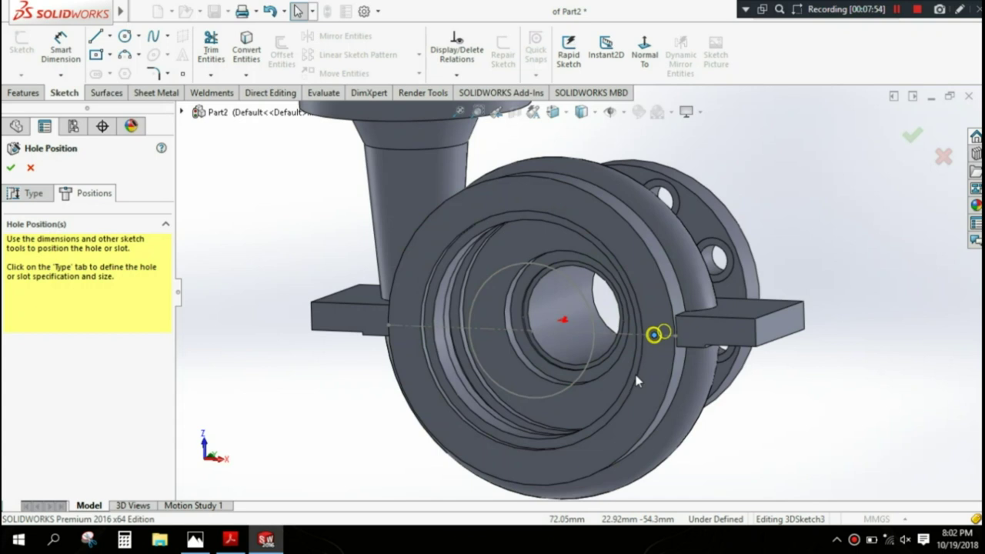
{"action": "left_click", "coordinate": [61, 50]}
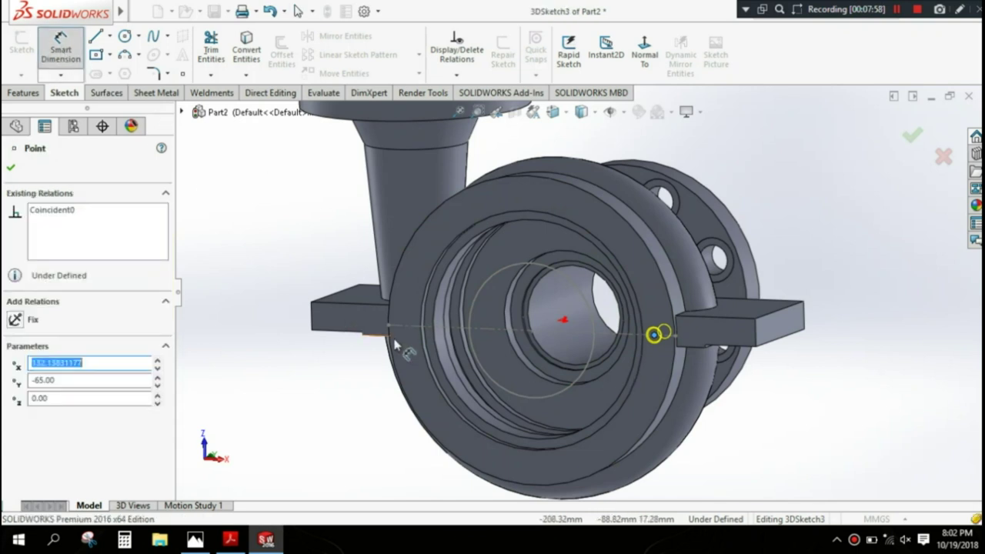
{"action": "left_click", "coordinate": [500, 277]}
{"action": "scroll", "coordinate": [531, 384], "scroll_direction": "up", "scroll_amount": 2}
{"action": "scroll", "coordinate": [539, 377], "scroll_direction": "up", "scroll_amount": 2}
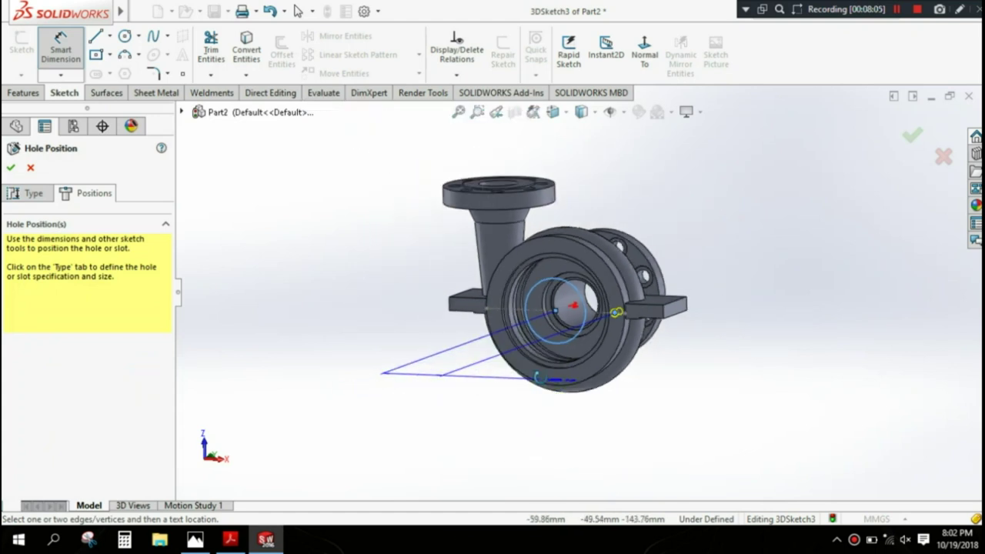
{"action": "middle_click_drag", "start_coordinate": [538, 377], "coordinate": [615, 425]}
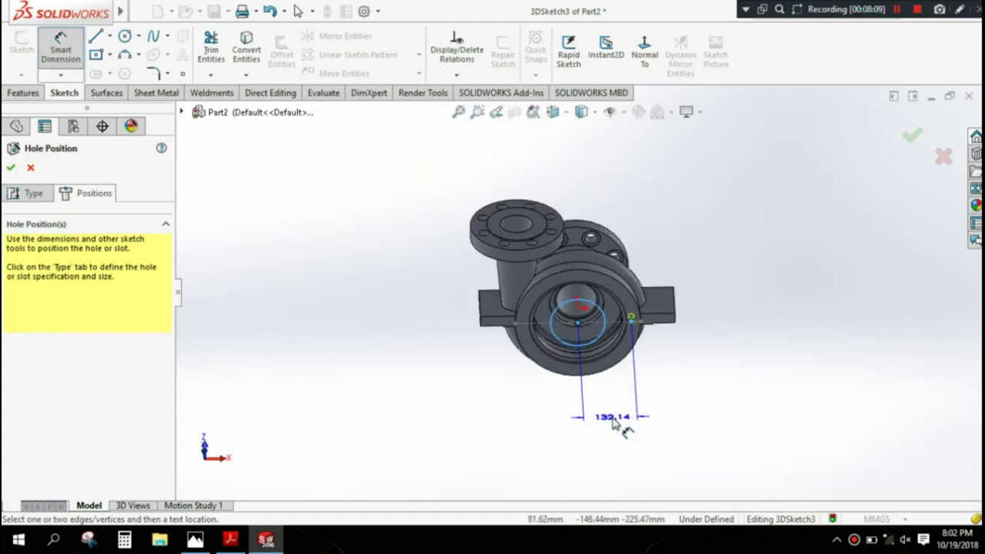
{"action": "left_click", "coordinate": [616, 425]}
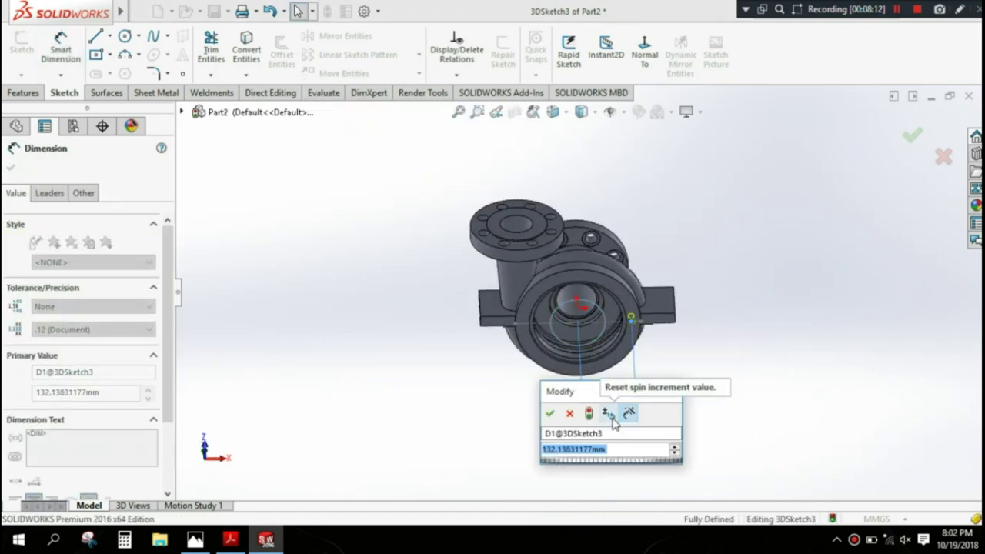
{"action": "type", "text": "270/2"}
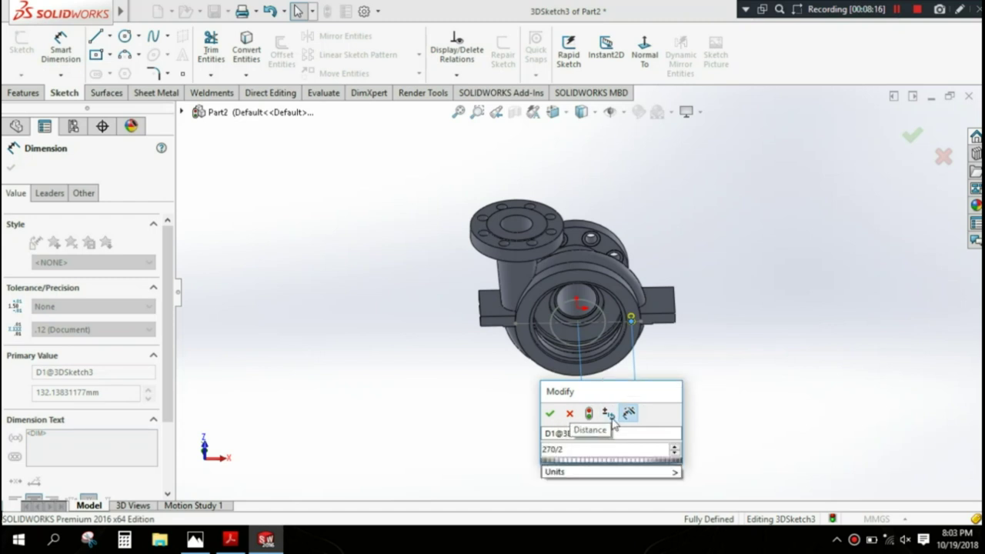
{"action": "left_click", "coordinate": [550, 416]}
{"action": "scroll", "coordinate": [669, 362], "scroll_direction": "down", "scroll_amount": 2}
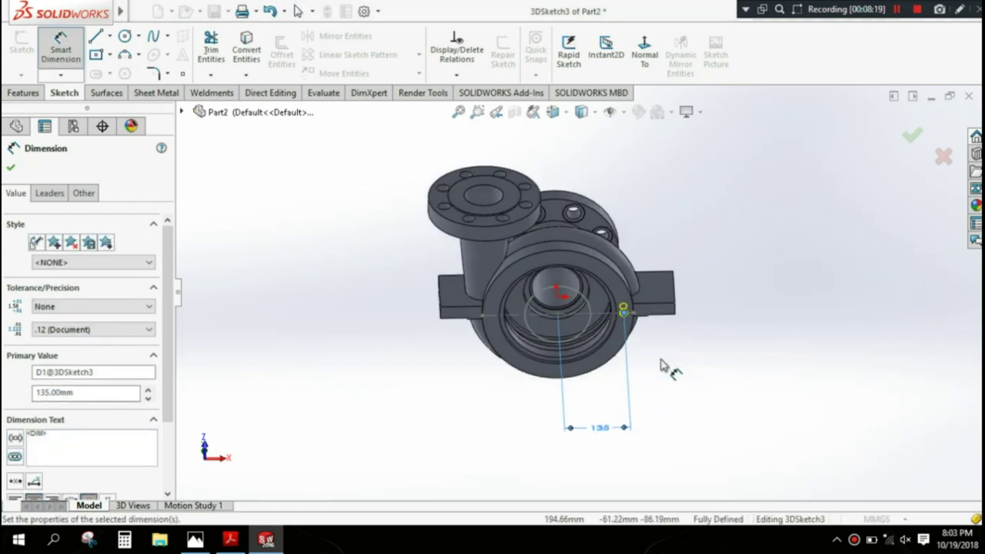
{"action": "left_click", "coordinate": [13, 169]}
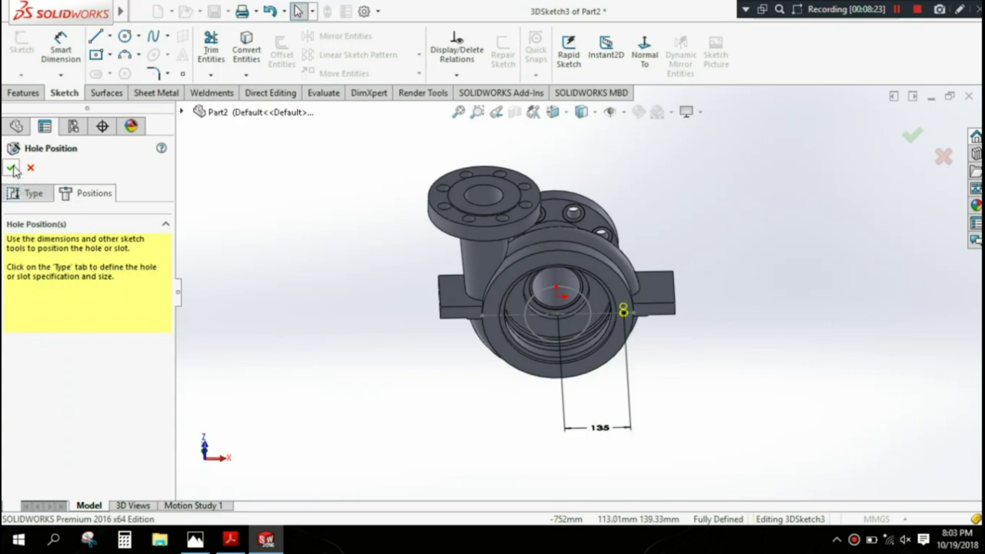
Step: Accept the M16 tapped hole and locate it in the feature tree
{"action": "left_click", "coordinate": [12, 170]}
{"action": "scroll", "coordinate": [615, 285], "scroll_direction": "up", "scroll_amount": 3}
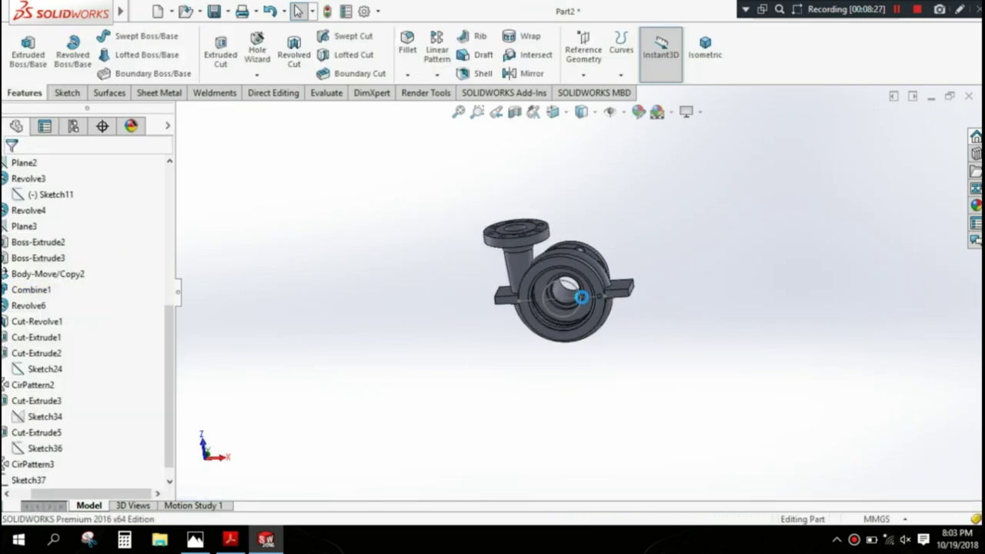
{"action": "scroll", "coordinate": [585, 296], "scroll_direction": "down", "scroll_amount": 3}
{"action": "scroll", "coordinate": [602, 292], "scroll_direction": "down", "scroll_amount": 3}
{"action": "scroll", "coordinate": [594, 301], "scroll_direction": "down", "scroll_amount": 3}
{"action": "scroll", "coordinate": [574, 319], "scroll_direction": "down", "scroll_amount": 2}
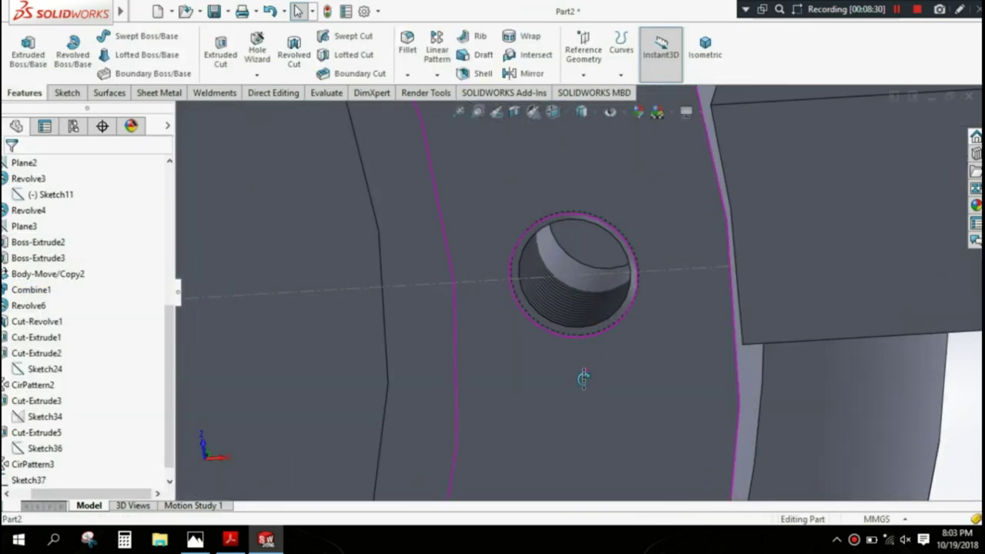
{"action": "scroll", "coordinate": [569, 323], "scroll_direction": "down", "scroll_amount": 2}
{"action": "scroll", "coordinate": [587, 279], "scroll_direction": "down", "scroll_amount": 2}
{"action": "scroll", "coordinate": [587, 293], "scroll_direction": "up", "scroll_amount": 3}
{"action": "scroll", "coordinate": [589, 294], "scroll_direction": "up", "scroll_amount": 3}
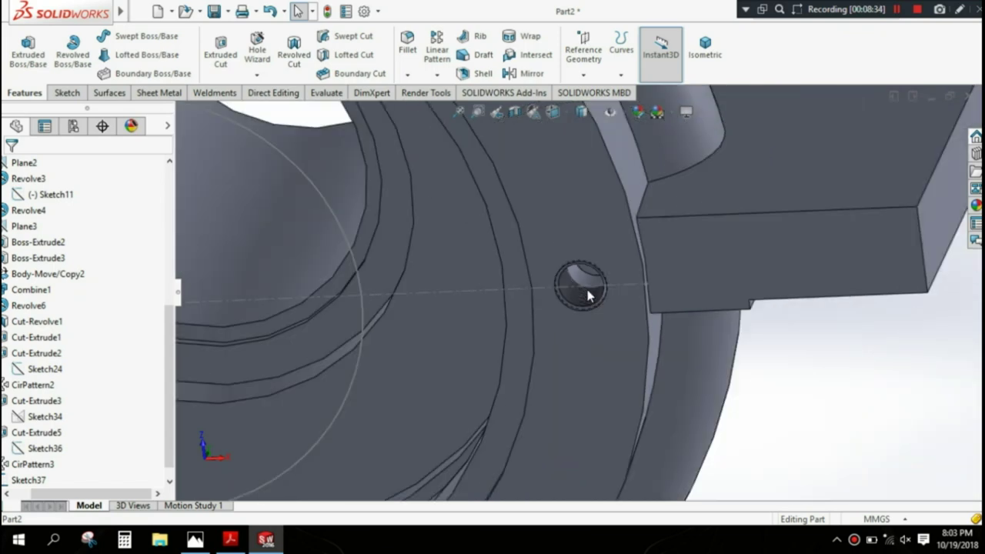
{"action": "scroll", "coordinate": [588, 292], "scroll_direction": "up", "scroll_amount": 3}
{"action": "scroll", "coordinate": [595, 289], "scroll_direction": "up", "scroll_amount": 3}
{"action": "scroll", "coordinate": [569, 277], "scroll_direction": "up", "scroll_amount": 2}
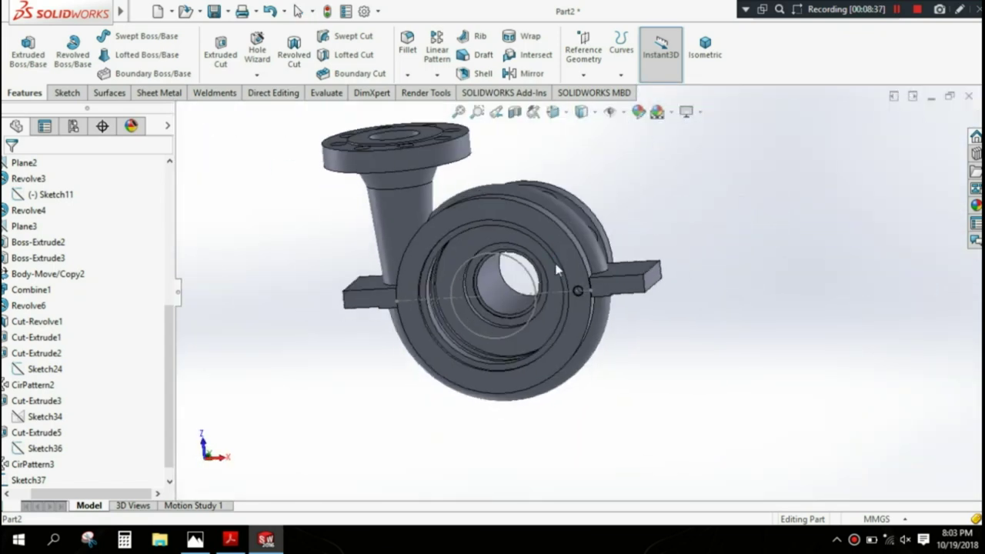
{"action": "scroll", "coordinate": [557, 269], "scroll_direction": "down", "scroll_amount": 2}
{"action": "scroll", "coordinate": [171, 398], "scroll_direction": "down", "scroll_amount": 1}
Step: Circular-pattern M16 Tapped Hole2 about the front flange face, 12 equally spaced instances over 360°
{"action": "left_click", "coordinate": [46, 479]}
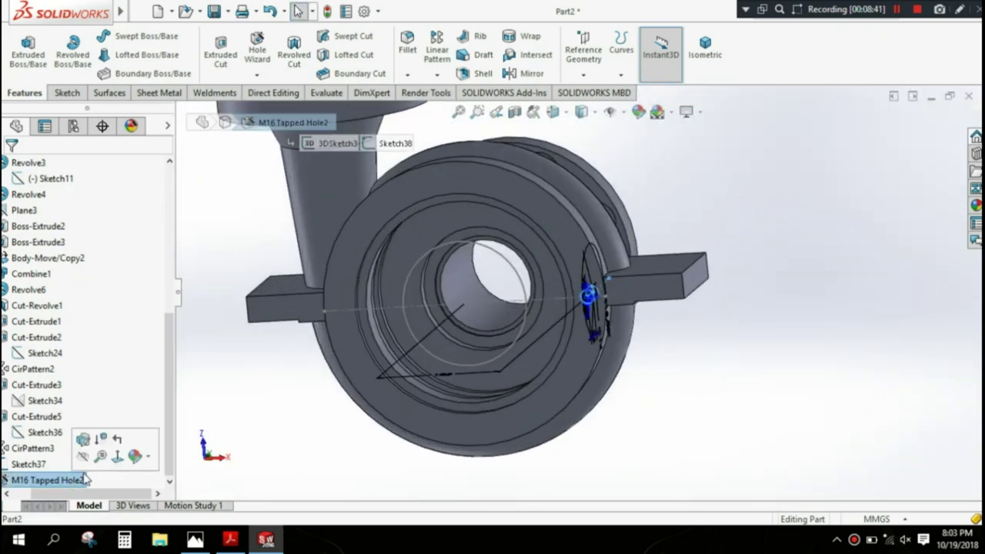
{"action": "left_click", "coordinate": [437, 75]}
{"action": "left_click", "coordinate": [474, 110]}
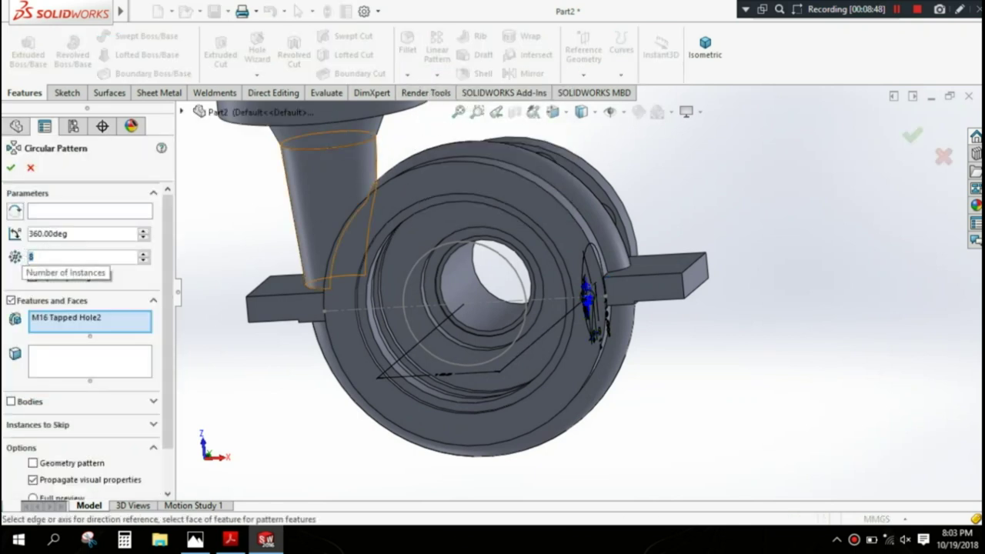
{"action": "type", "text": "12"}
{"action": "left_click", "coordinate": [81, 210]}
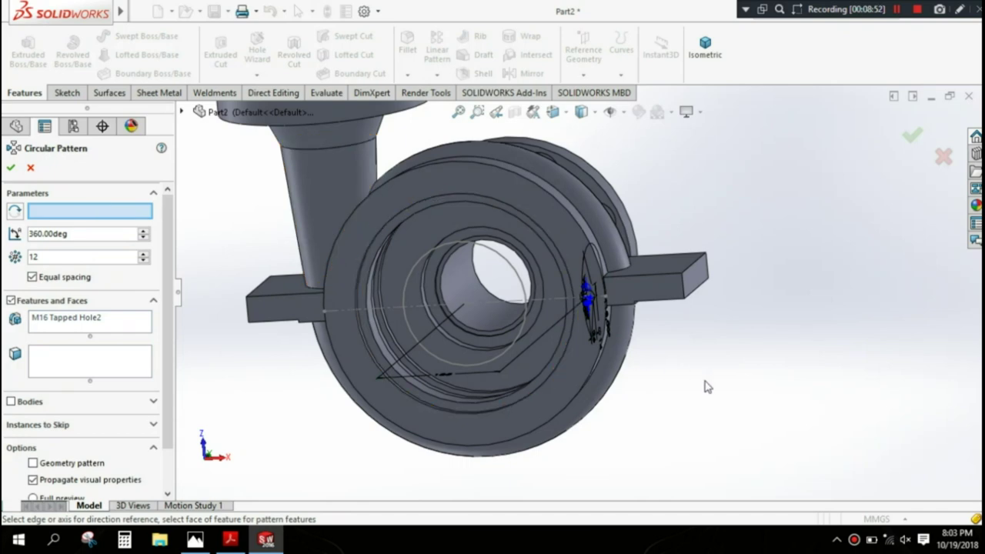
{"action": "mouse_move", "coordinate": [705, 387]}
{"action": "middle_mouse_down"}
{"action": "mouse_move", "coordinate": [688, 395]}
{"action": "mouse_move", "coordinate": [669, 327]}
{"action": "middle_mouse_up"}
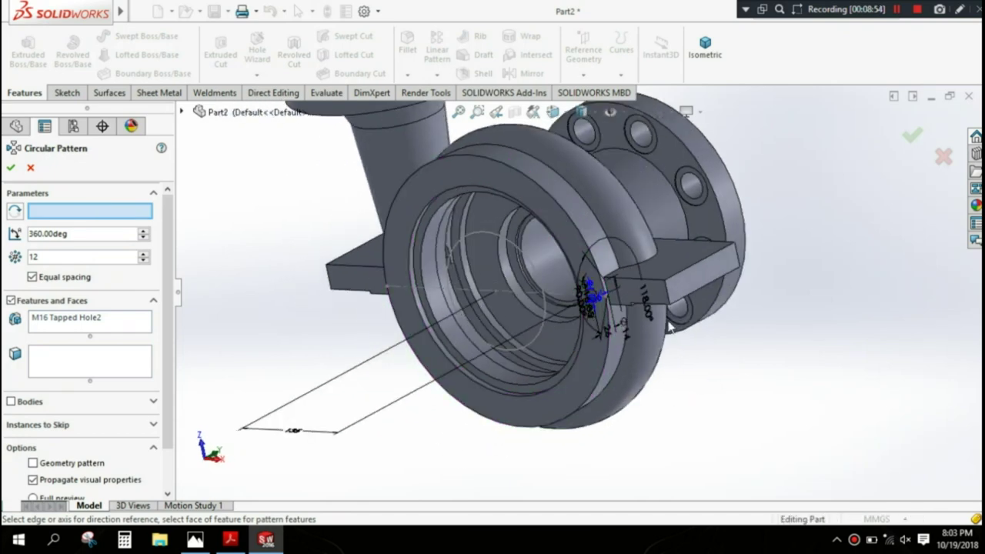
{"action": "left_click", "coordinate": [594, 235]}
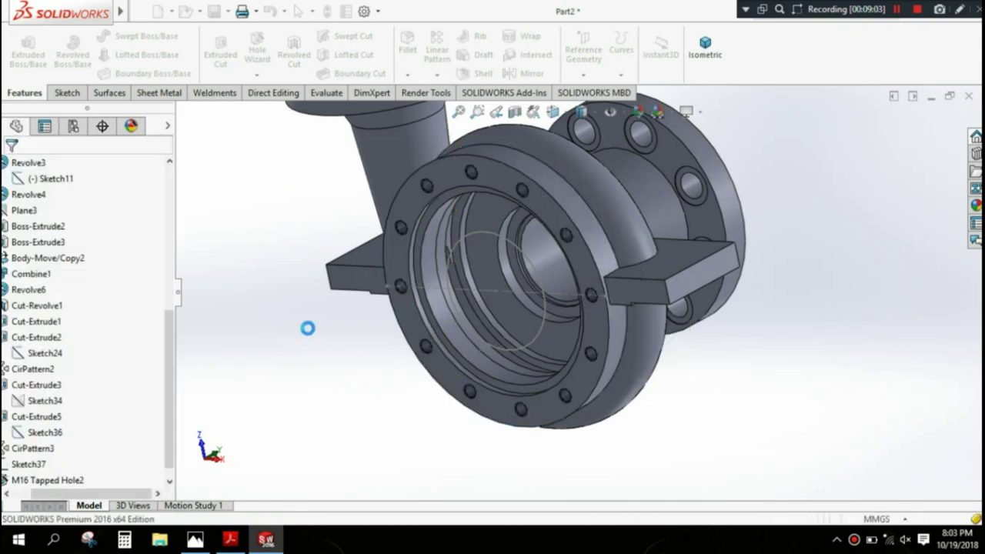
Step: Select the 135 mm reference circle sketch (Sketch37) and hide it
{"action": "scroll", "coordinate": [573, 250], "scroll_direction": "down", "scroll_amount": 3}
{"action": "scroll", "coordinate": [583, 269], "scroll_direction": "down", "scroll_amount": 3}
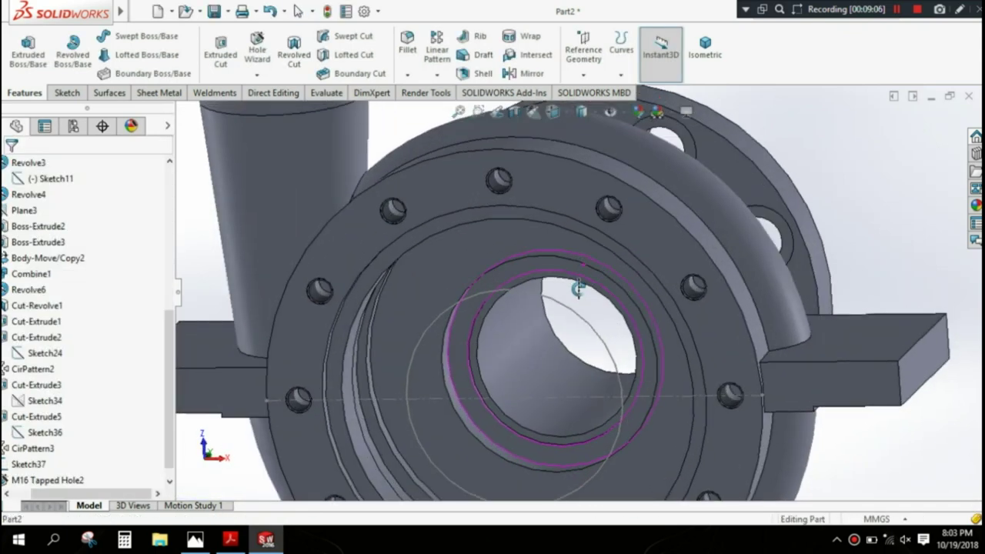
{"action": "scroll", "coordinate": [604, 223], "scroll_direction": "down", "scroll_amount": 3}
{"action": "scroll", "coordinate": [608, 265], "scroll_direction": "down", "scroll_amount": 3}
{"action": "scroll", "coordinate": [606, 262], "scroll_direction": "up", "scroll_amount": 2}
{"action": "scroll", "coordinate": [593, 266], "scroll_direction": "up", "scroll_amount": 3}
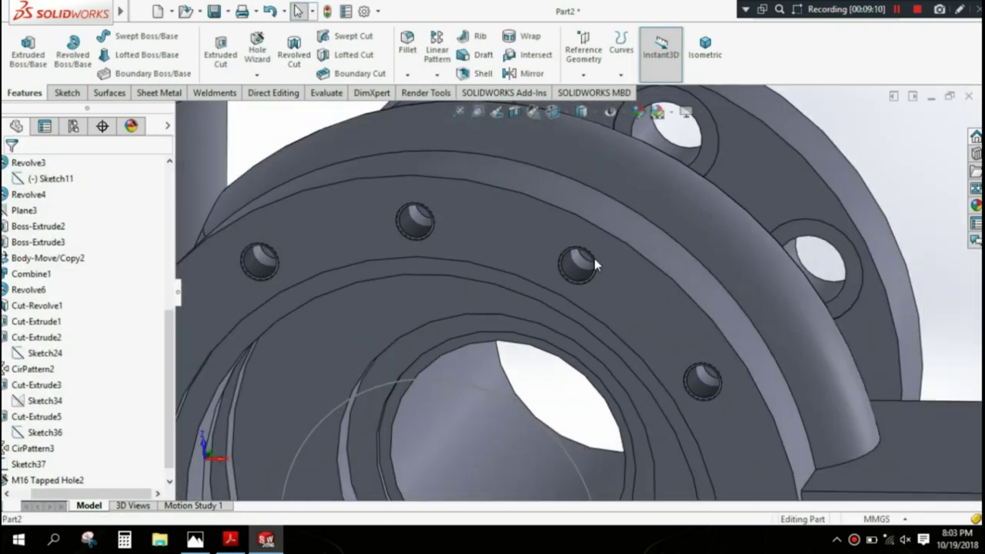
{"action": "scroll", "coordinate": [594, 258], "scroll_direction": "up", "scroll_amount": 4}
{"action": "left_click", "coordinate": [571, 390]}
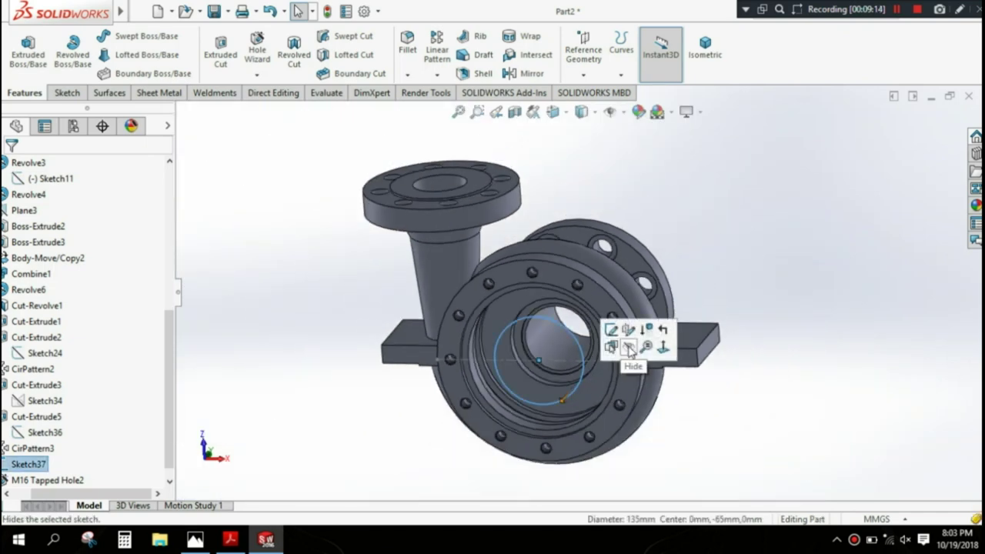
Step: Orbit the casing to show the discharge flange side and scroll the FeatureManager tree to the top
{"action": "mouse_move", "coordinate": [583, 335]}
{"action": "middle_mouse_down"}
{"action": "mouse_move", "coordinate": [562, 300]}
{"action": "mouse_move", "coordinate": [677, 308]}
{"action": "middle_mouse_up"}
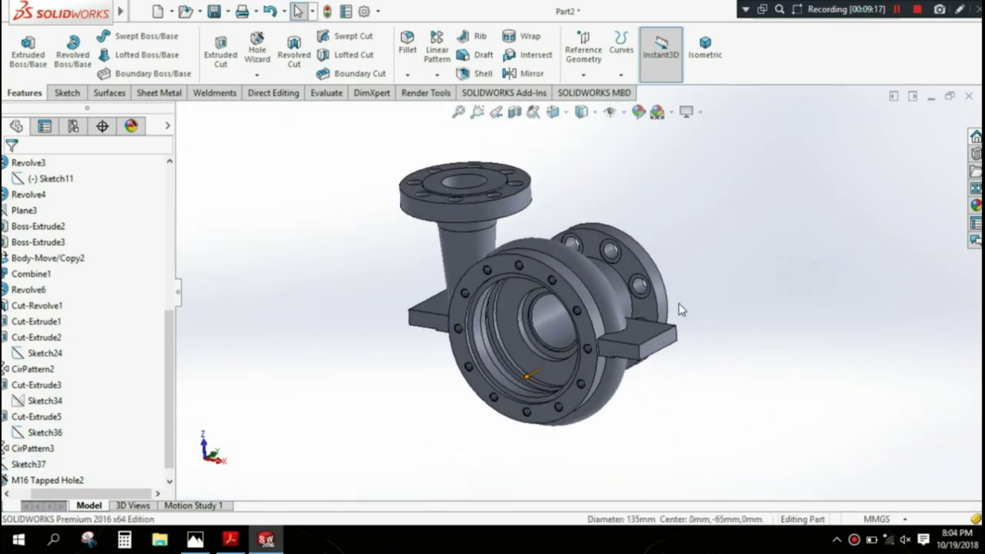
{"action": "scroll", "coordinate": [576, 303], "scroll_direction": "up", "scroll_amount": 1}
{"action": "mouse_move", "coordinate": [550, 278]}
{"action": "middle_mouse_down"}
{"action": "mouse_move", "coordinate": [493, 291]}
{"action": "mouse_move", "coordinate": [584, 283]}
{"action": "middle_mouse_up"}
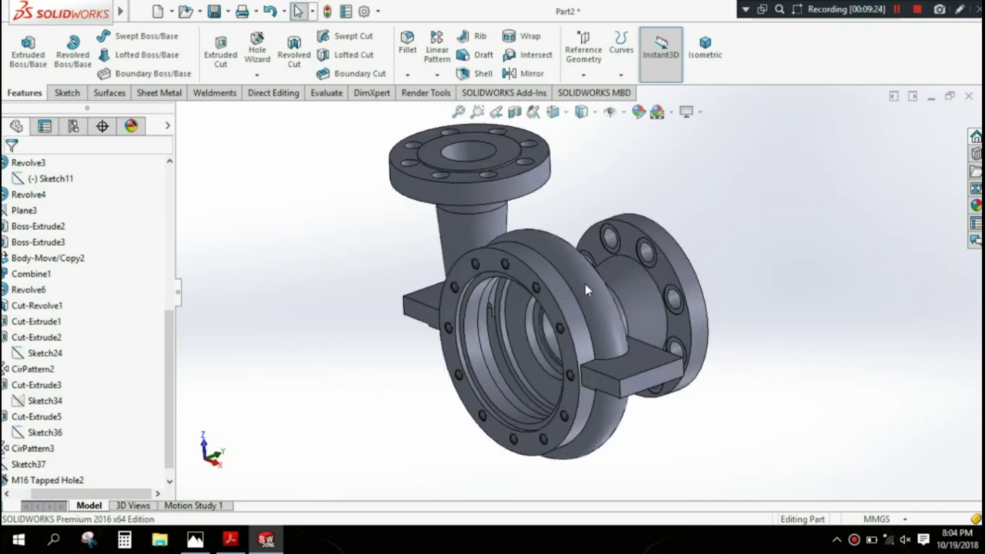
{"action": "scroll", "coordinate": [393, 208], "scroll_direction": "down", "scroll_amount": 2}
{"action": "left_click_drag", "start_coordinate": [108, 498], "coordinate": [78, 498]}
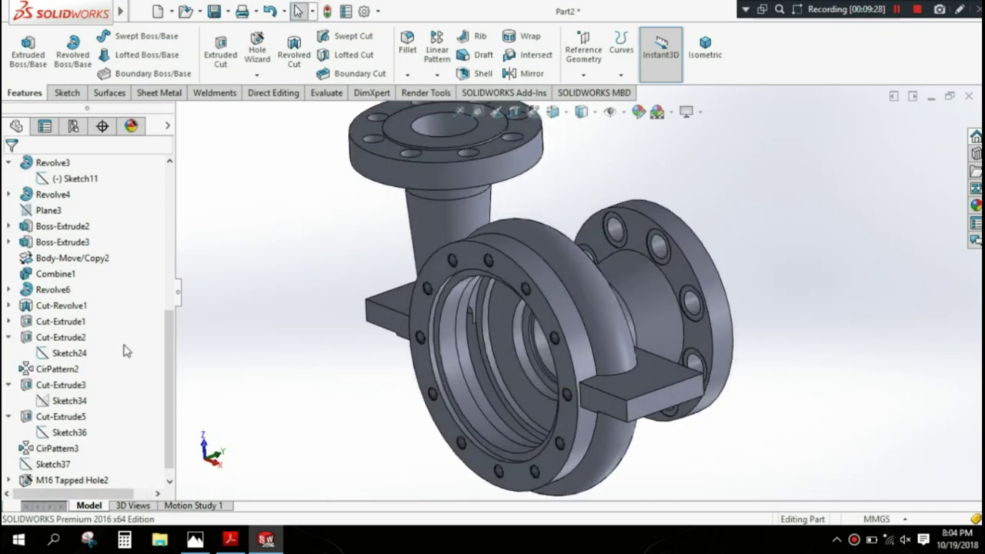
{"action": "scroll", "coordinate": [125, 347], "scroll_direction": "up", "scroll_amount": 4}
{"action": "scroll", "coordinate": [105, 304], "scroll_direction": "up", "scroll_amount": 2}
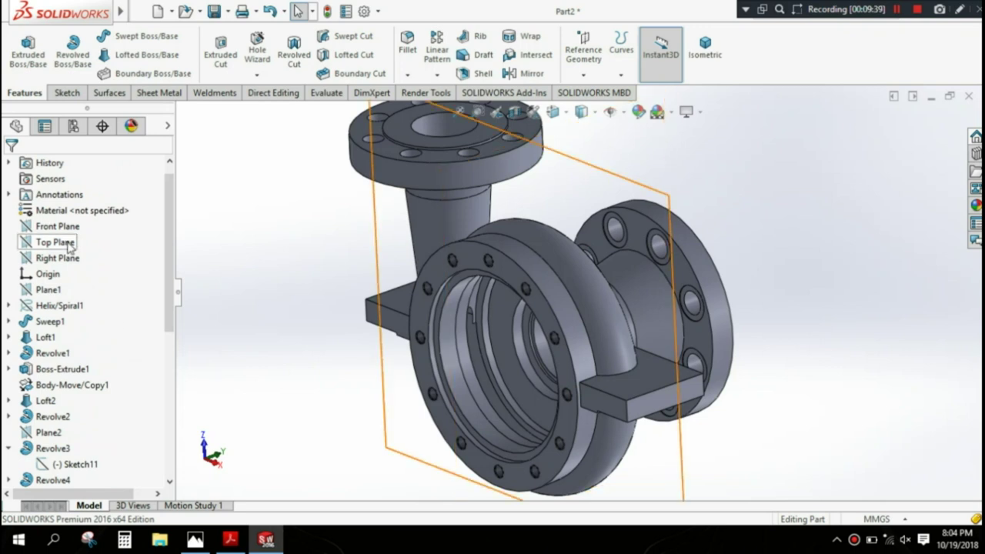
Step: On a Top Plane sketch, draw a line from the right foot's corner to the casing rim
{"action": "left_click", "coordinate": [68, 243]}
{"action": "left_click", "coordinate": [84, 223]}
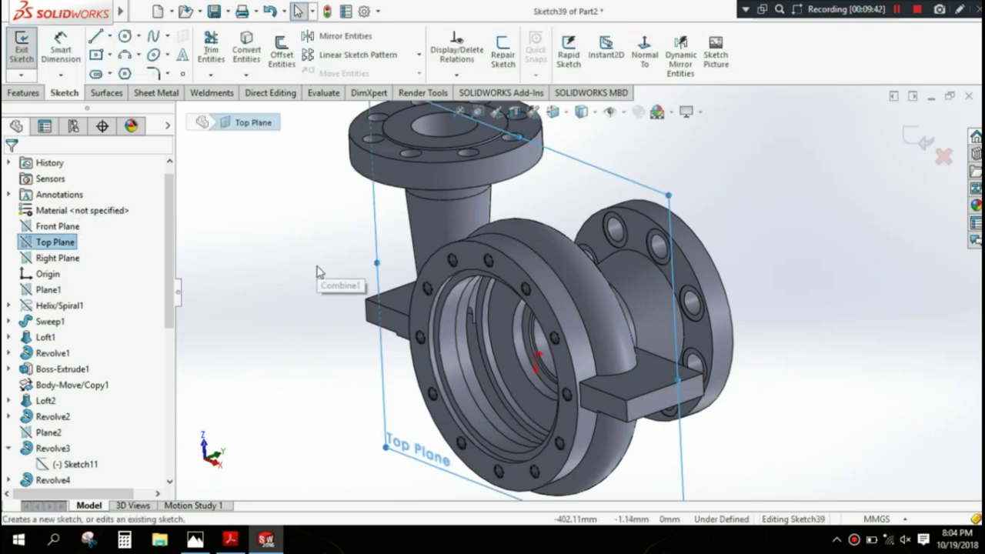
{"action": "key", "text": "space"}
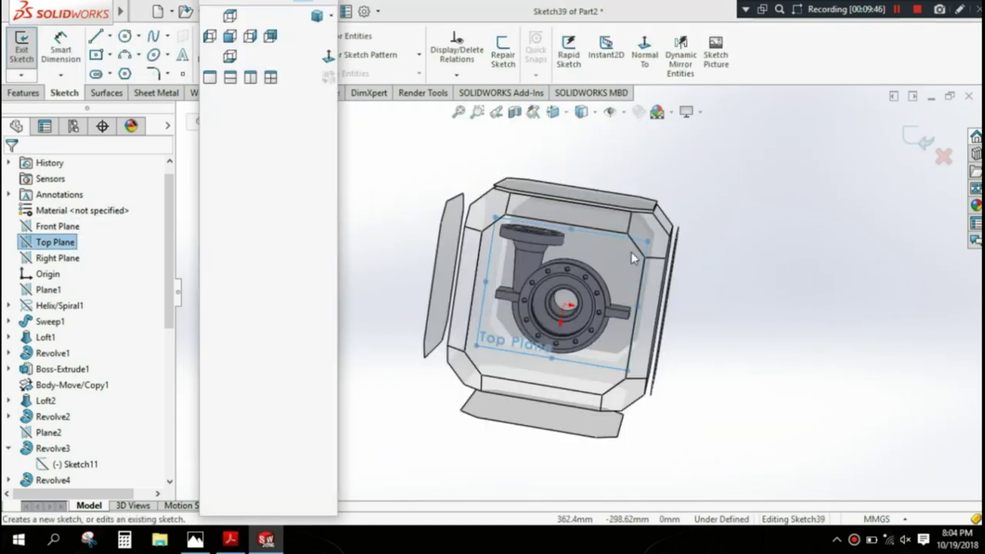
{"action": "left_click", "coordinate": [623, 262]}
{"action": "left_click", "coordinate": [95, 37]}
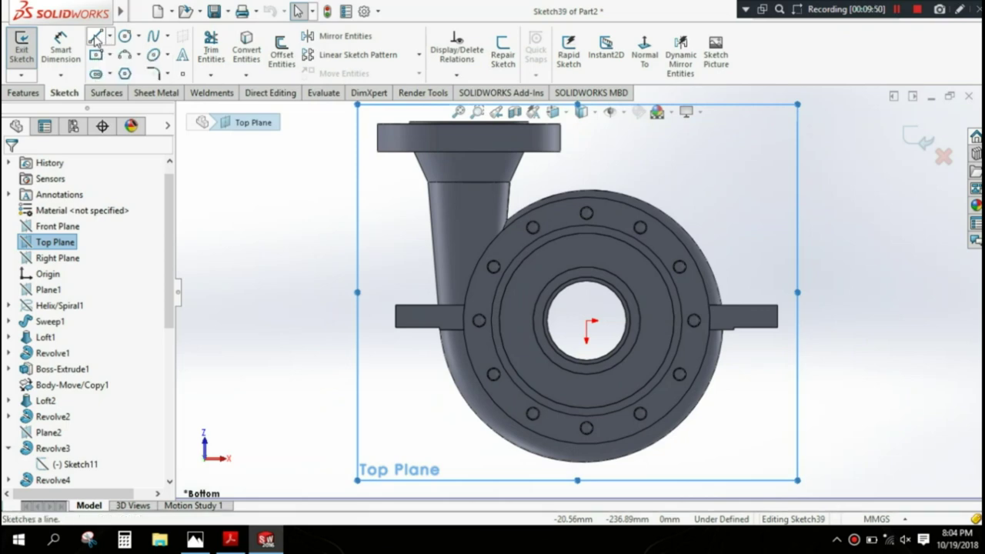
{"action": "scroll", "coordinate": [760, 283], "scroll_direction": "down", "scroll_amount": 3}
{"action": "left_click", "coordinate": [755, 326]}
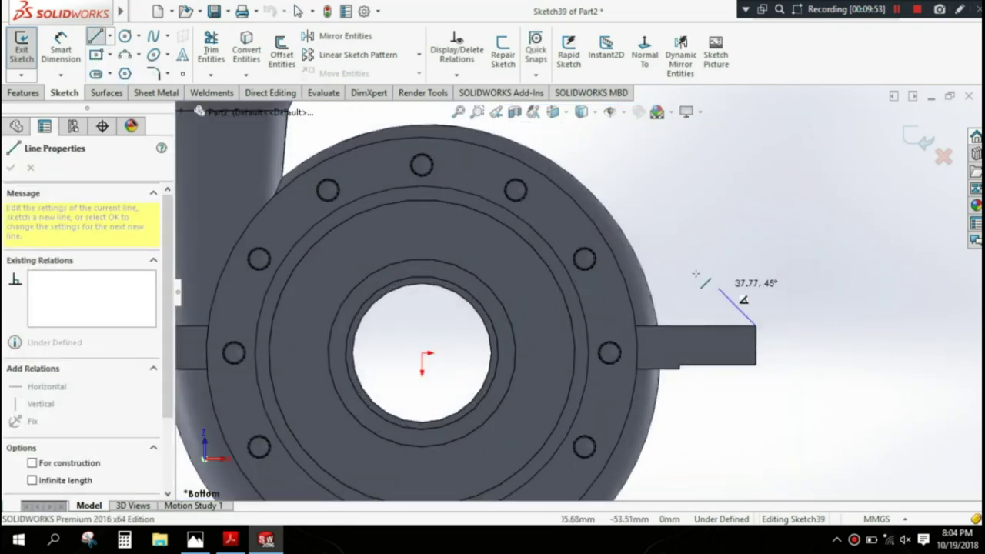
{"action": "left_click", "coordinate": [622, 242]}
{"action": "key", "text": "Escape"}
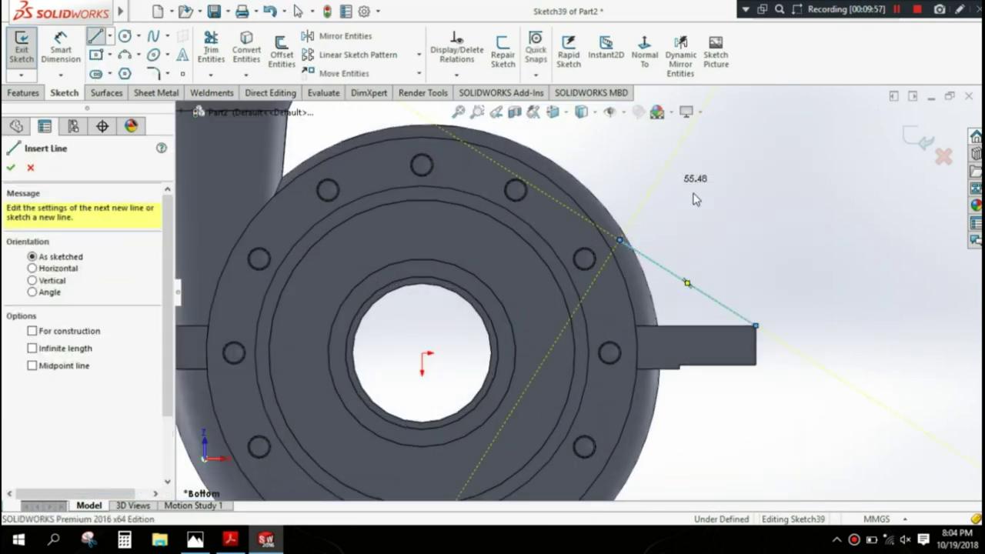
{"action": "key", "text": "Escape"}
Step: Dimension the support line at 30° to the foot's top edge and exit Sketch39
{"action": "left_click", "coordinate": [55, 51]}
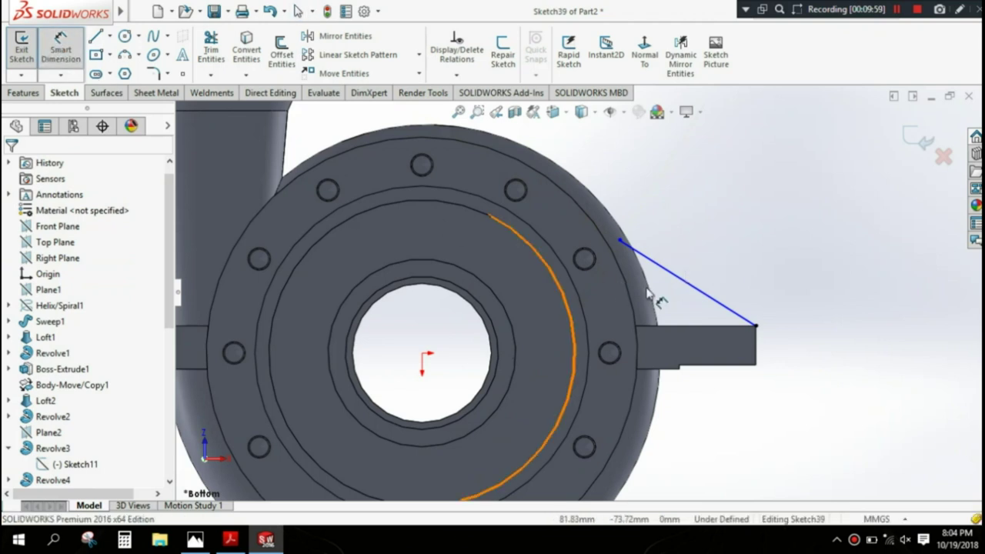
{"action": "left_click", "coordinate": [701, 293]}
{"action": "left_click", "coordinate": [692, 326]}
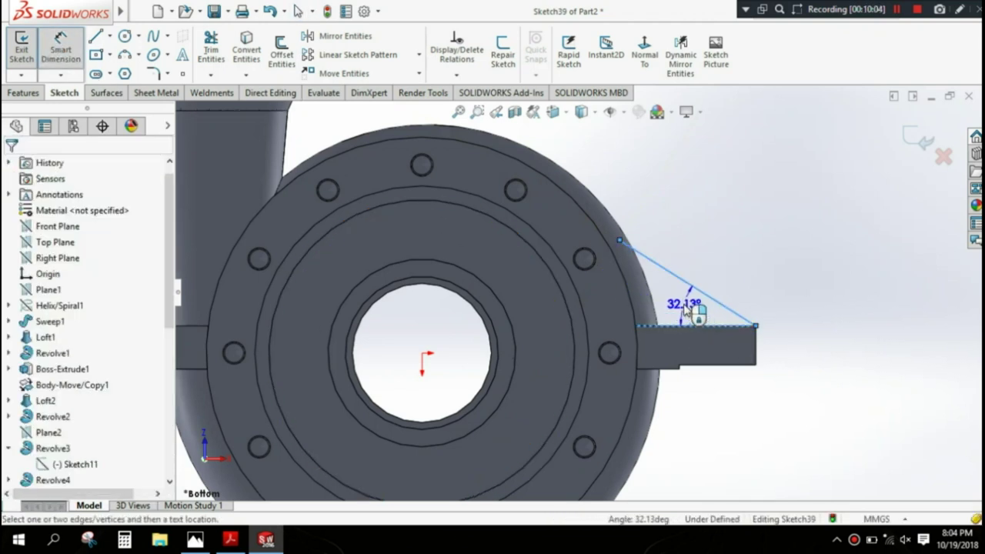
{"action": "left_click", "coordinate": [685, 306]}
{"action": "type", "text": "30"}
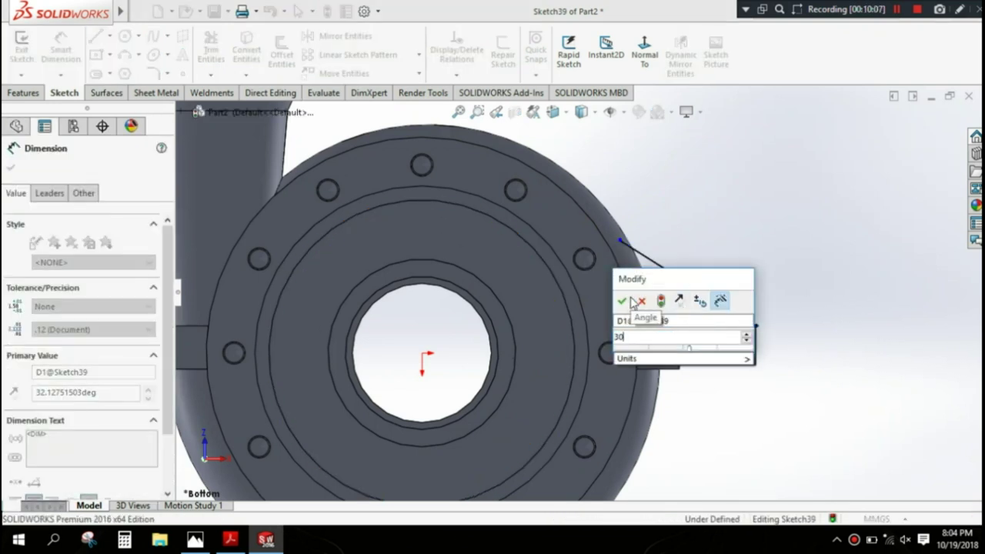
{"action": "left_click", "coordinate": [624, 301]}
{"action": "left_click", "coordinate": [10, 168]}
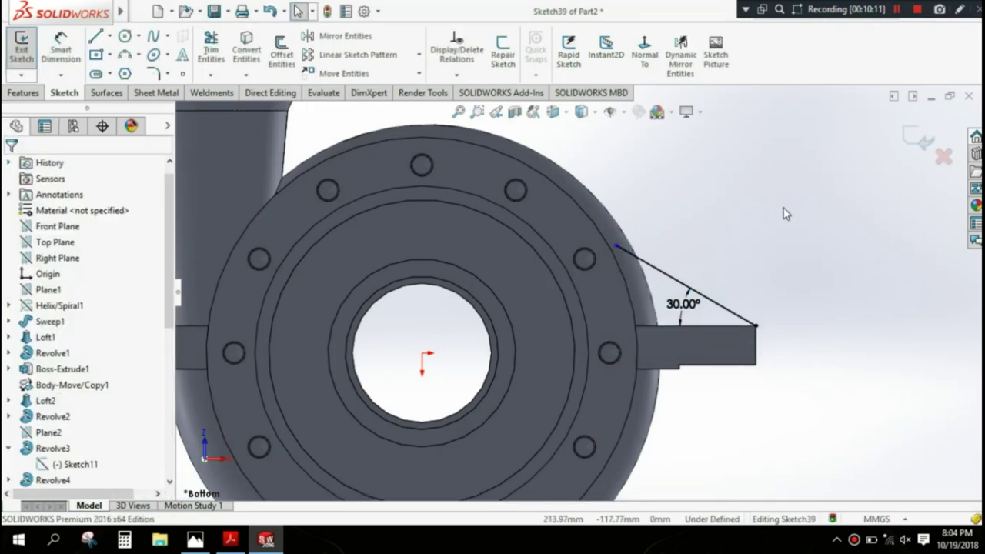
{"action": "scroll", "coordinate": [784, 213], "scroll_direction": "down", "scroll_amount": 3}
{"action": "middle_click_drag", "start_coordinate": [784, 213], "coordinate": [821, 181]}
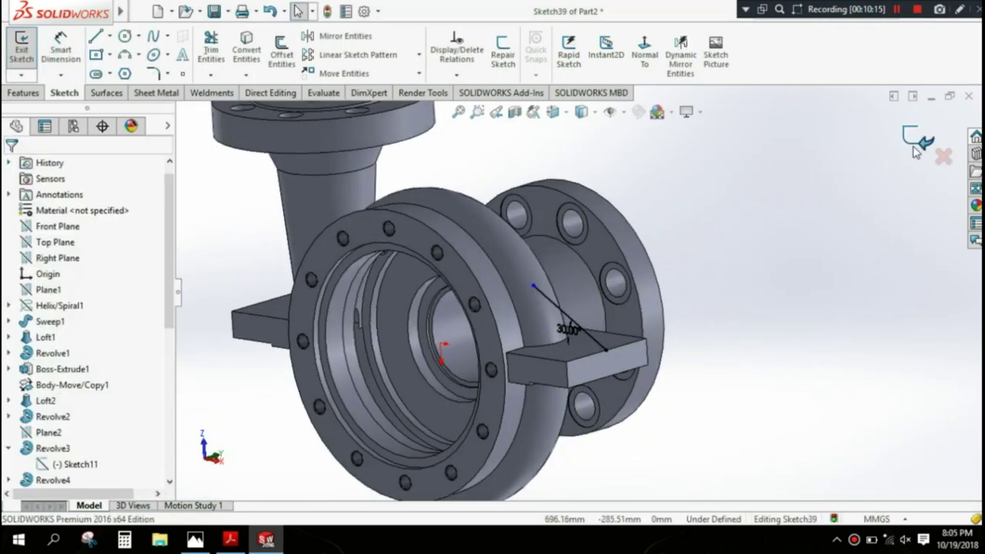
{"action": "left_click", "coordinate": [914, 148]}
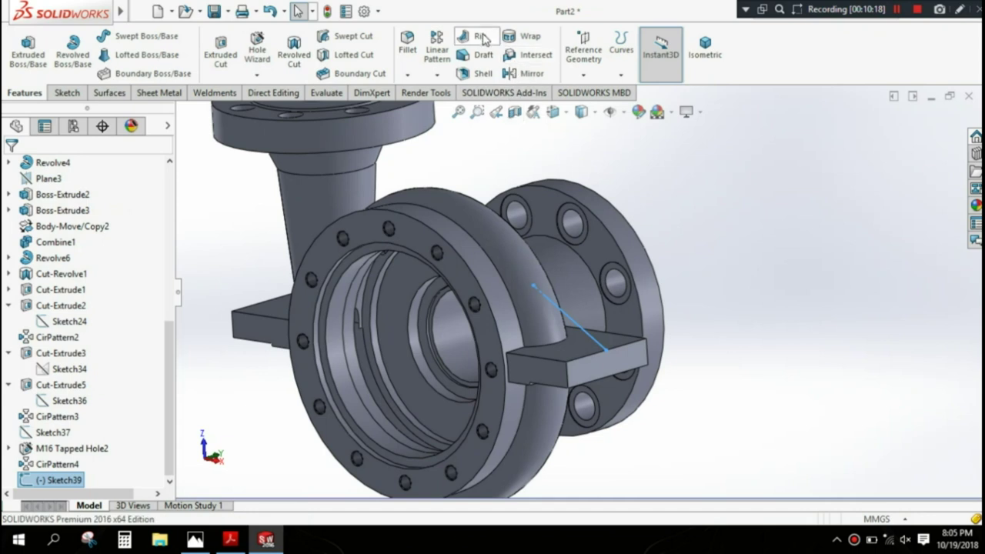
Step: Build a 16 mm thick rib from the 30° line in Sketch39
{"action": "left_click", "coordinate": [482, 37]}
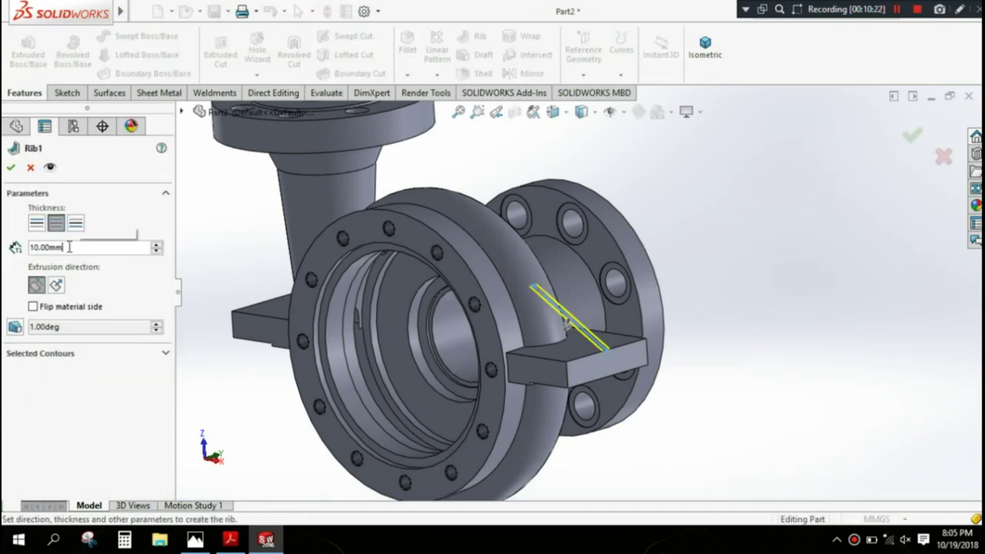
{"action": "type", "text": "16"}
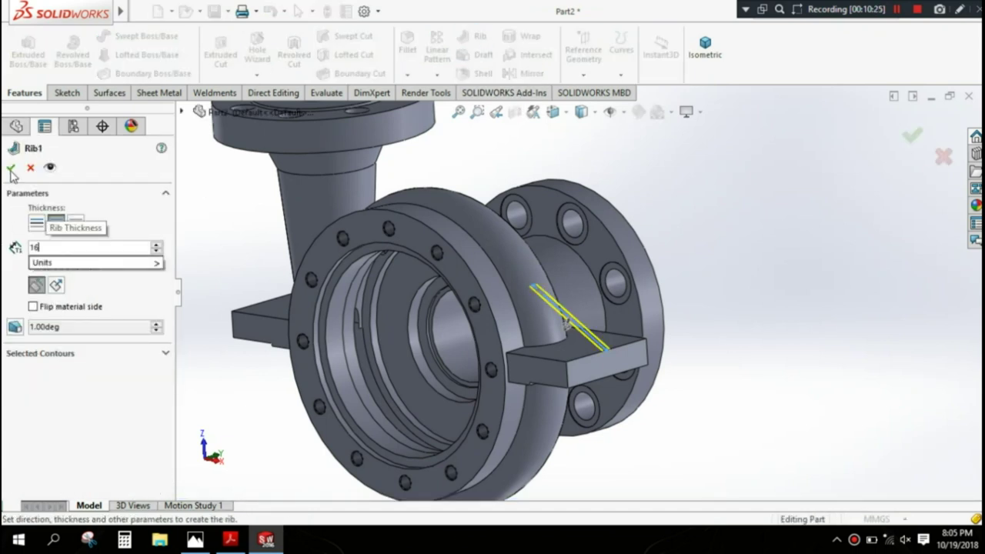
{"action": "key", "text": "Return"}
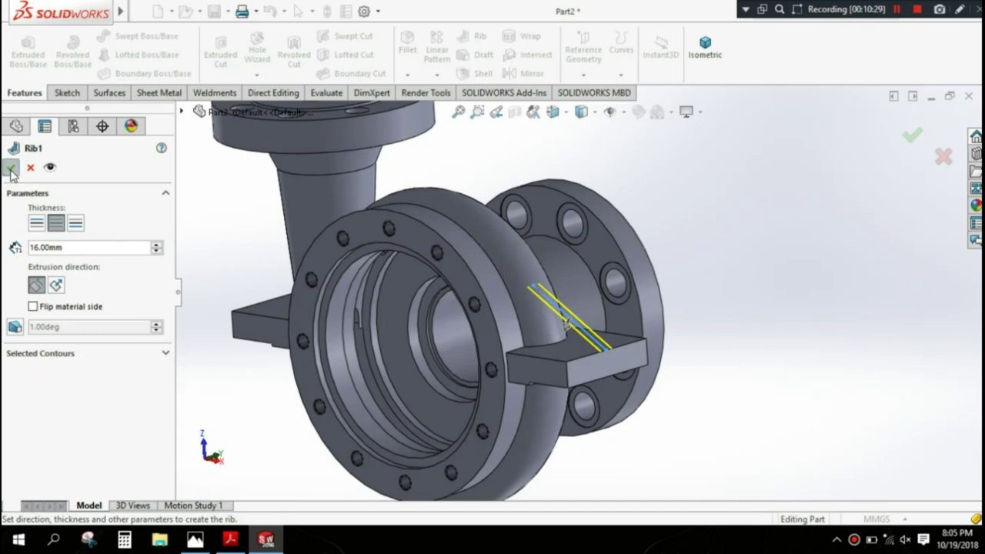
{"action": "left_click", "coordinate": [10, 166]}
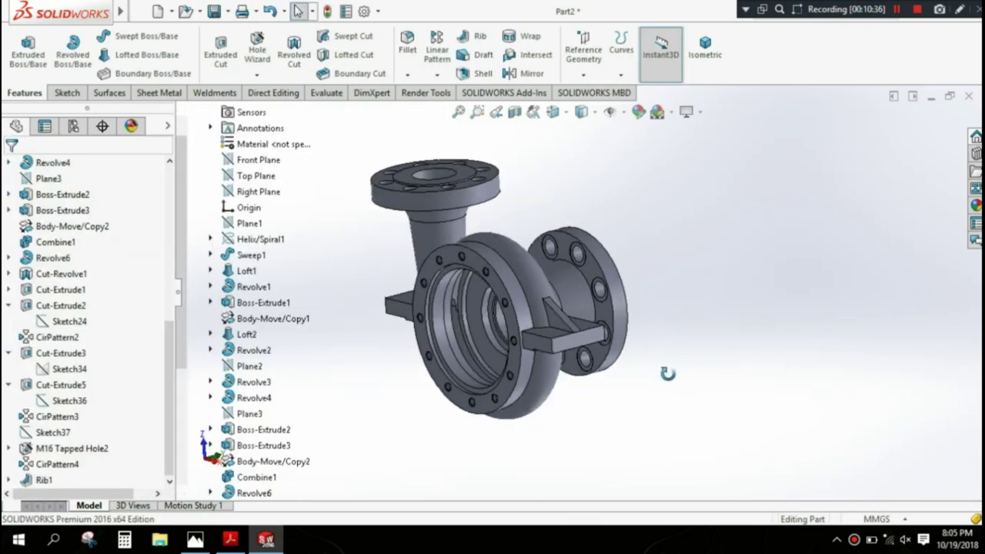
{"action": "scroll", "coordinate": [558, 348], "scroll_direction": "down", "scroll_amount": 3}
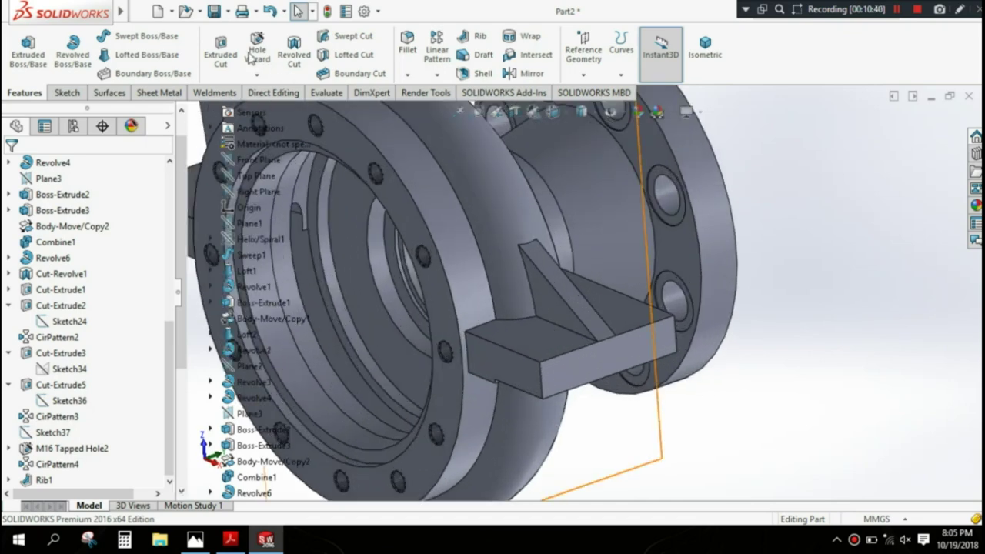
Step: Round the foot block's bottom edge and a second edge with a 5 mm fillet
{"action": "left_click", "coordinate": [407, 42]}
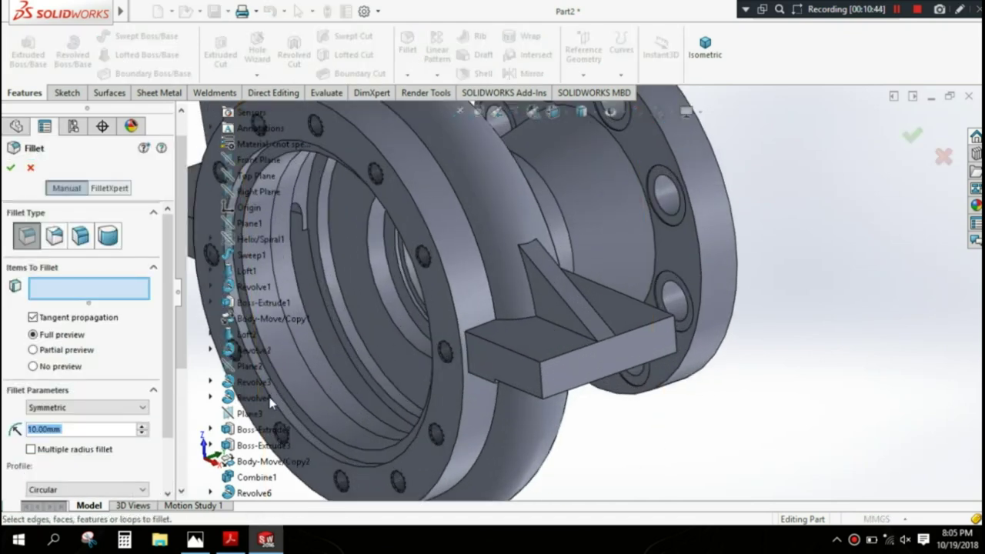
{"action": "type", "text": "5"}
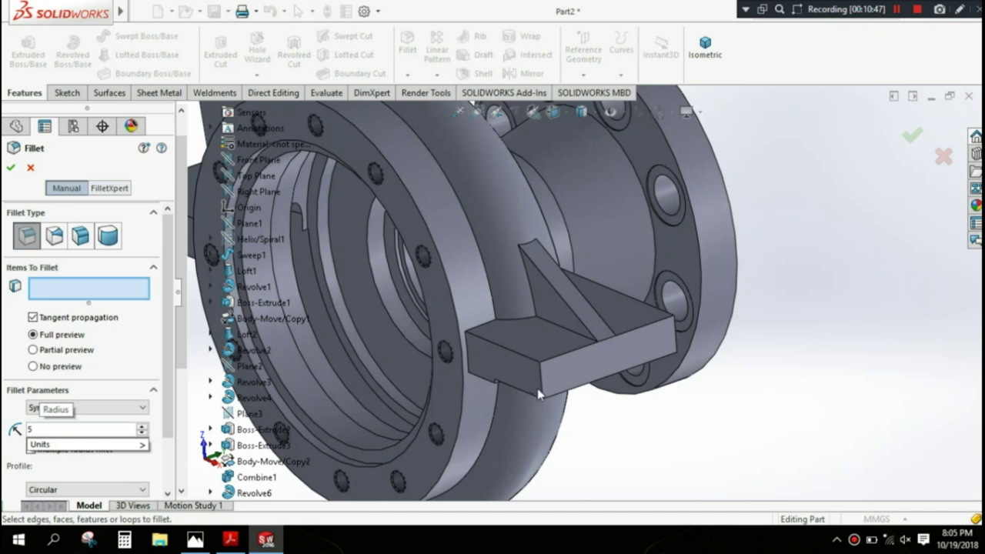
{"action": "left_click", "coordinate": [540, 382]}
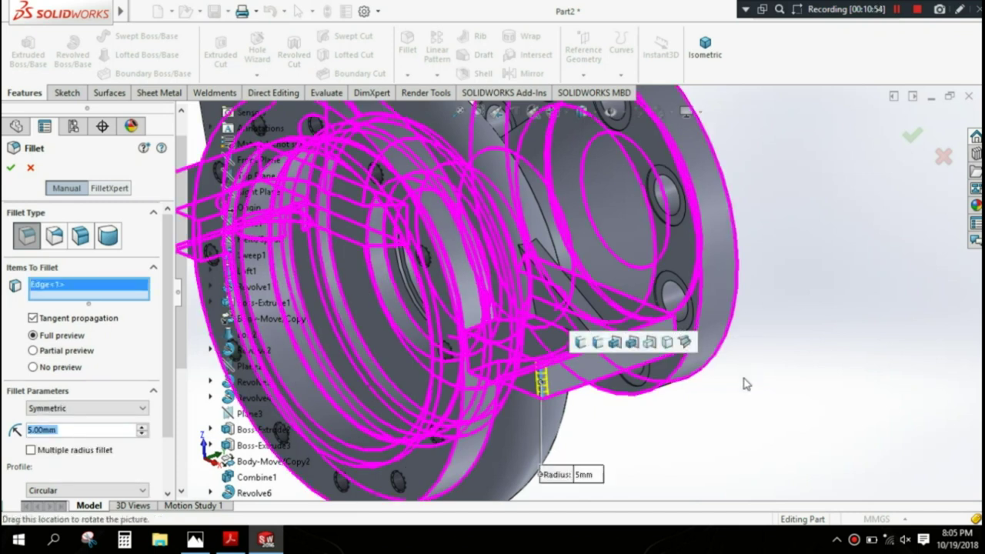
{"action": "mouse_move", "coordinate": [744, 394]}
{"action": "middle_mouse_down"}
{"action": "mouse_move", "coordinate": [538, 353]}
{"action": "mouse_move", "coordinate": [453, 298]}
{"action": "middle_mouse_up"}
{"action": "scroll", "coordinate": [512, 349], "scroll_direction": "up", "scroll_amount": 3}
{"action": "left_click", "coordinate": [512, 350]}
{"action": "scroll", "coordinate": [531, 355], "scroll_direction": "down", "scroll_amount": 3}
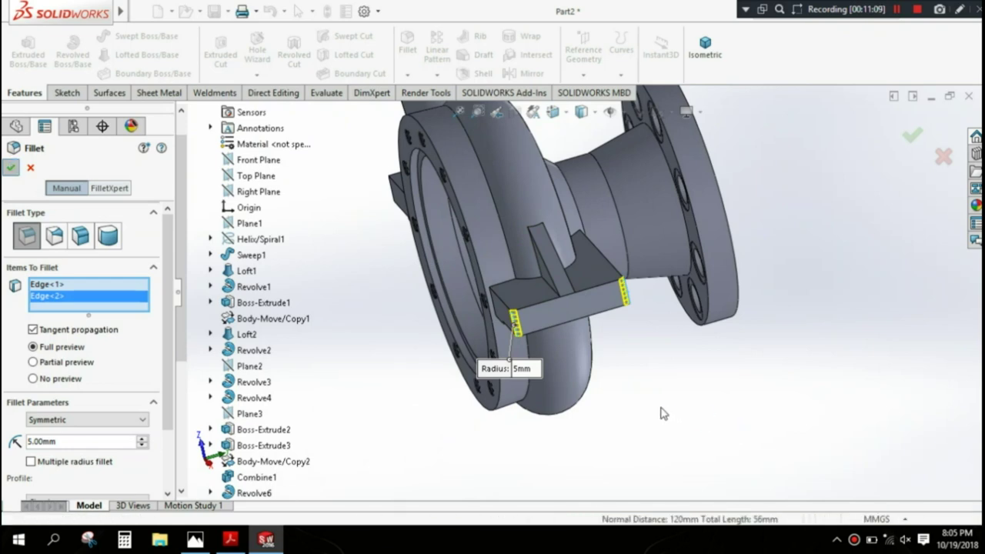
{"action": "key", "text": "Return"}
Step: Orbit the model to review the whole filleted pump casing
{"action": "scroll", "coordinate": [659, 411], "scroll_direction": "down", "scroll_amount": 3}
{"action": "mouse_move", "coordinate": [629, 363]}
{"action": "middle_mouse_down"}
{"action": "mouse_move", "coordinate": [645, 241]}
{"action": "mouse_move", "coordinate": [585, 215]}
{"action": "middle_mouse_up"}
{"action": "scroll", "coordinate": [613, 336], "scroll_direction": "down", "scroll_amount": 2}
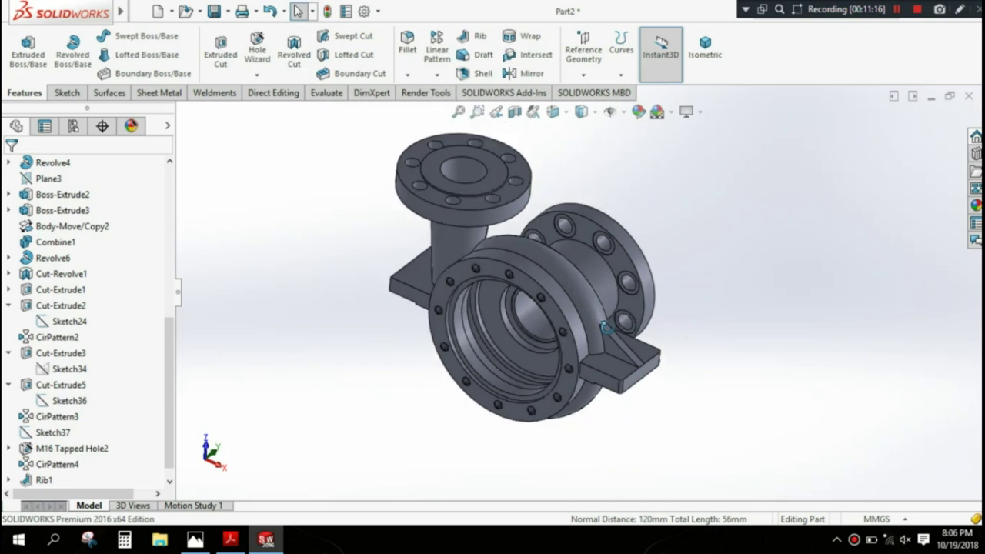
{"action": "middle_click_drag", "start_coordinate": [613, 337], "coordinate": [574, 289]}
{"action": "scroll", "coordinate": [580, 287], "scroll_direction": "down", "scroll_amount": 1}
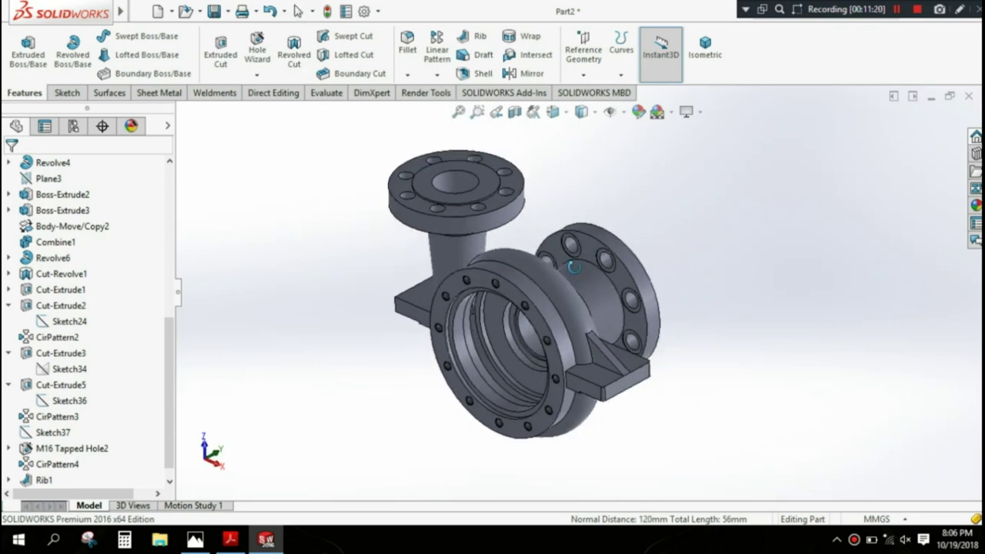
{"action": "scroll", "coordinate": [593, 295], "scroll_direction": "down", "scroll_amount": 1}
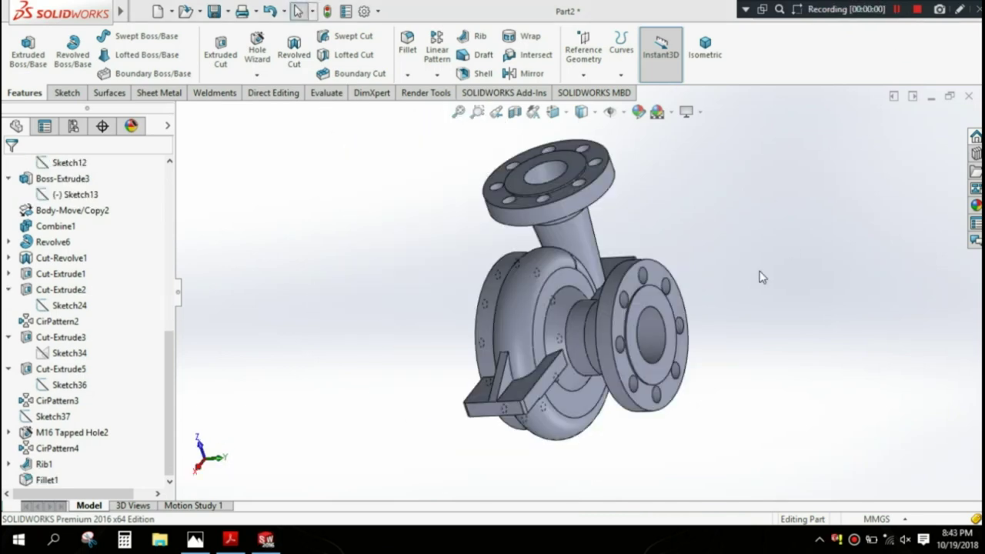
Step: Create Plane10 at a 166 mm offset from the Front Plane and open Sketch53 on it
{"action": "mouse_move", "coordinate": [758, 274]}
{"action": "middle_mouse_down"}
{"action": "mouse_move", "coordinate": [701, 300]}
{"action": "mouse_move", "coordinate": [750, 298]}
{"action": "mouse_move", "coordinate": [589, 242]}
{"action": "mouse_move", "coordinate": [569, 270]}
{"action": "middle_mouse_up"}
{"action": "left_click_drag", "start_coordinate": [169, 333], "coordinate": [180, 204]}
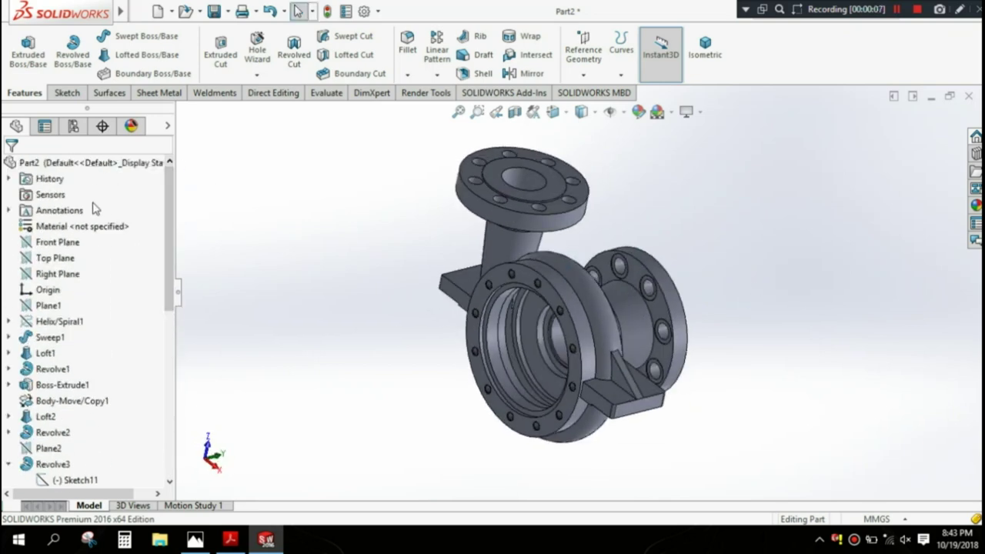
{"action": "left_click", "coordinate": [74, 243]}
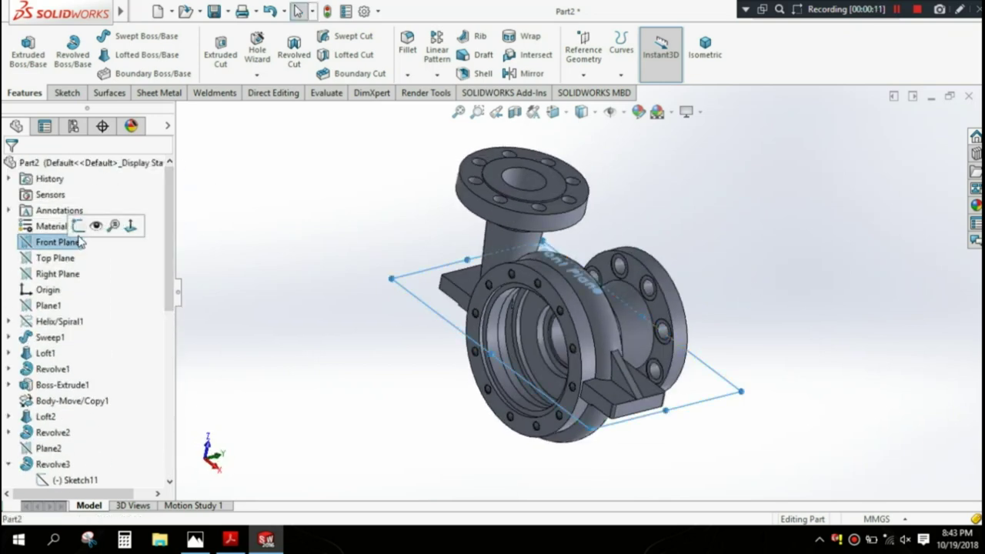
{"action": "left_click", "coordinate": [583, 75]}
{"action": "left_click", "coordinate": [593, 87]}
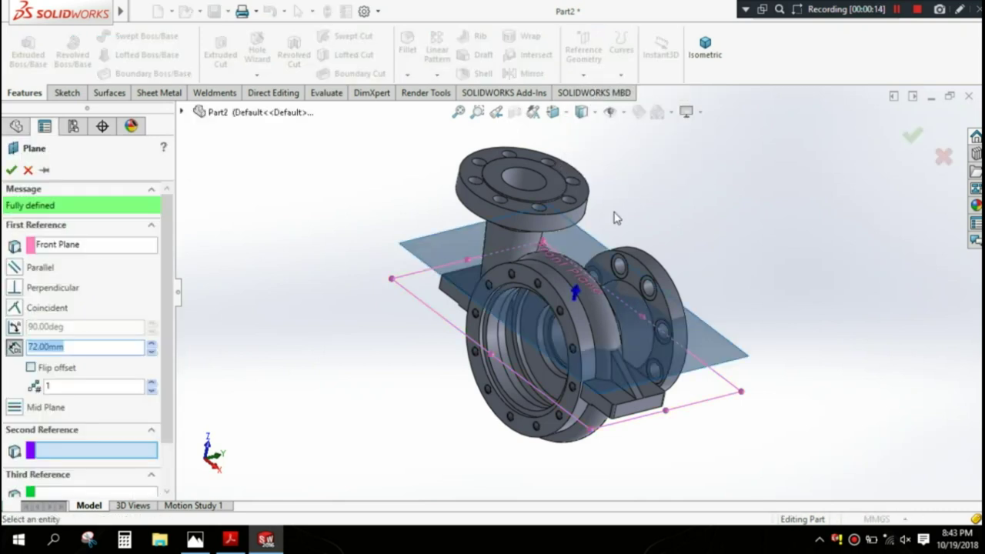
{"action": "type", "text": "166"}
{"action": "key", "text": "Return"}
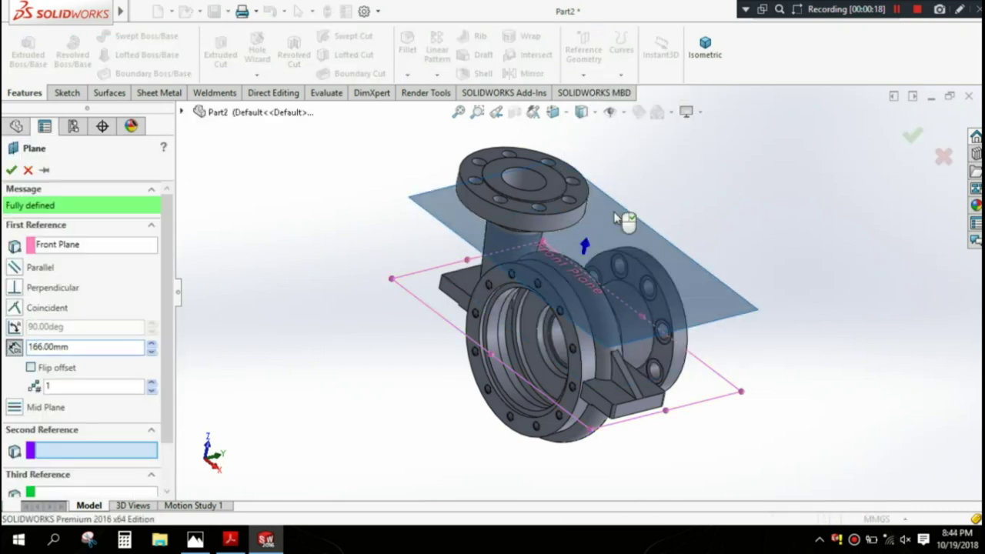
{"action": "left_click", "coordinate": [12, 170]}
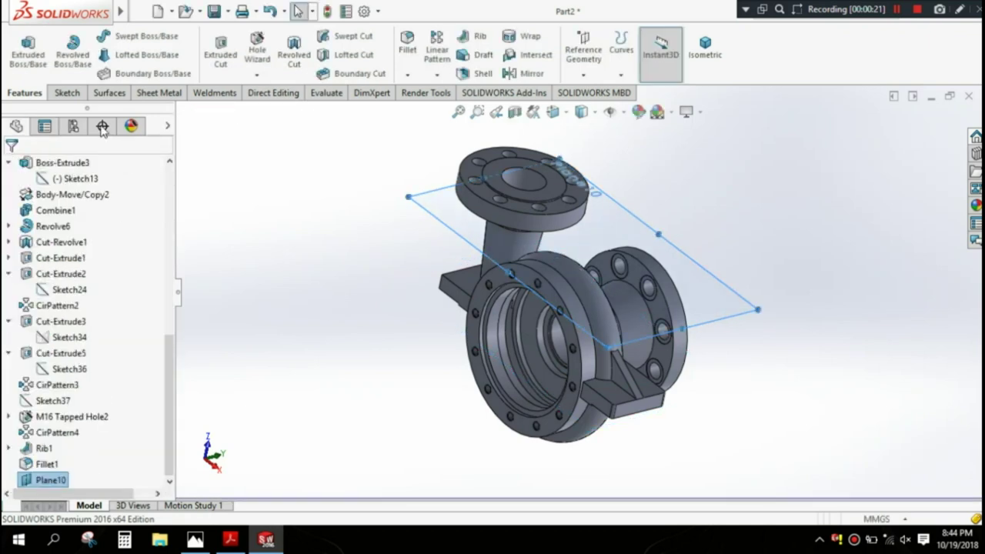
{"action": "left_click", "coordinate": [23, 48]}
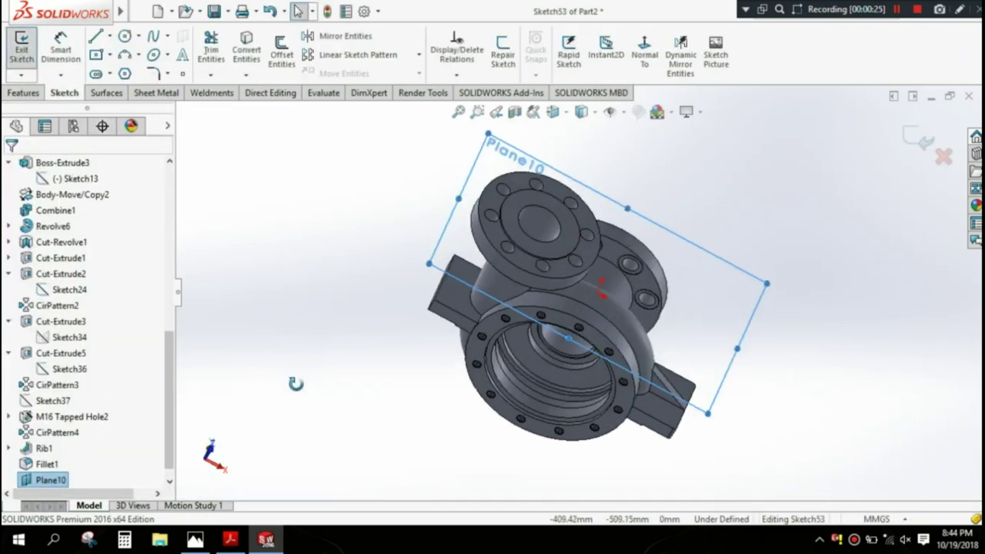
Step: In a Normal To view, draw a circle centred on the origin
{"action": "key", "text": "space"}
{"action": "left_click", "coordinate": [627, 254]}
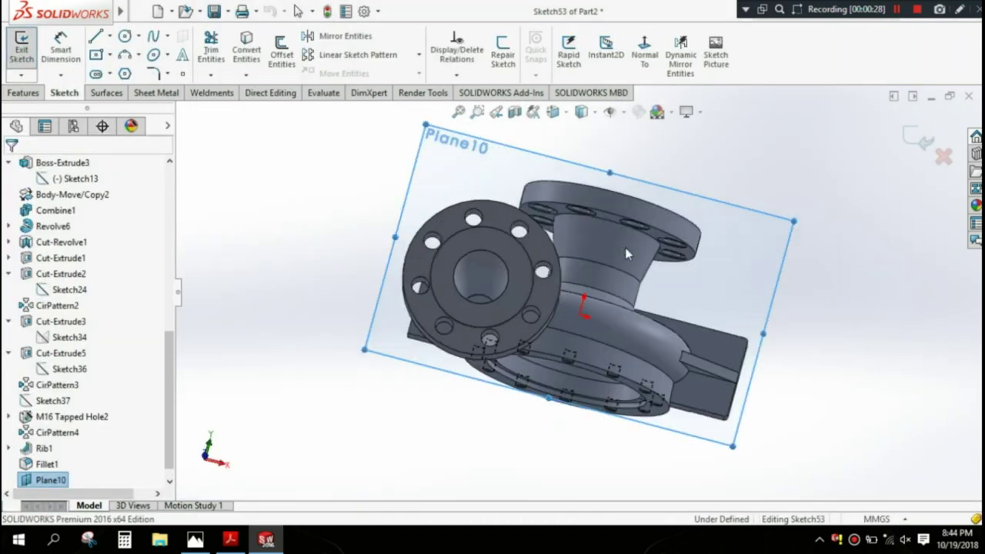
{"action": "left_click", "coordinate": [125, 36]}
{"action": "scroll", "coordinate": [604, 332], "scroll_direction": "down", "scroll_amount": 2}
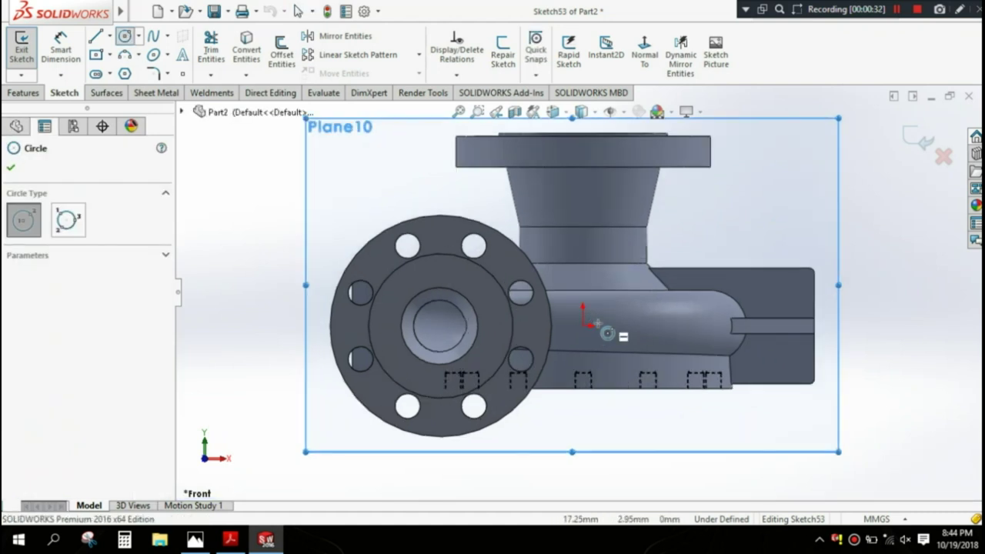
{"action": "scroll", "coordinate": [592, 334], "scroll_direction": "down", "scroll_amount": 1}
{"action": "left_click", "coordinate": [578, 324]}
{"action": "left_click", "coordinate": [612, 332]}
Step: Dimension the circle's diameter to 35 mm
{"action": "left_click", "coordinate": [61, 50]}
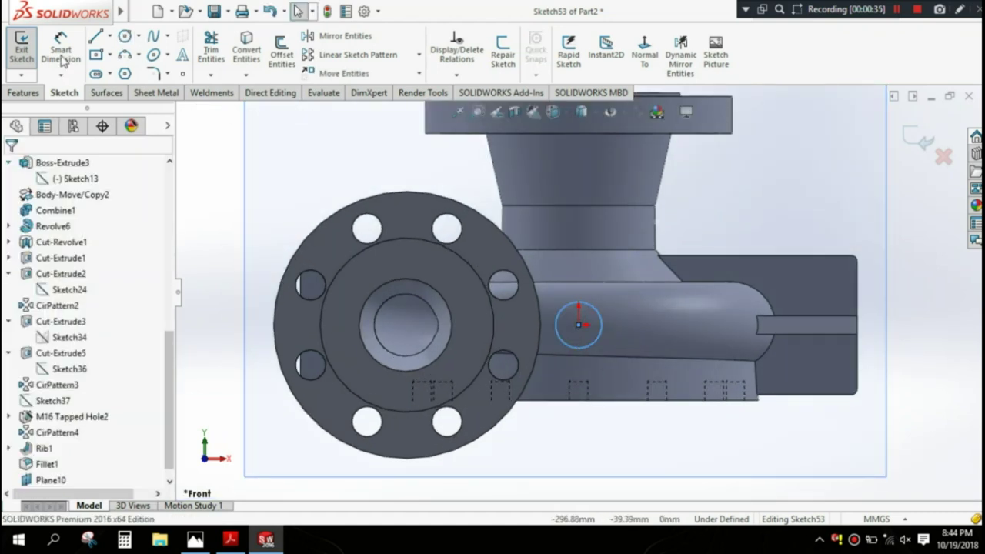
{"action": "left_click", "coordinate": [556, 321]}
{"action": "left_click", "coordinate": [585, 410]}
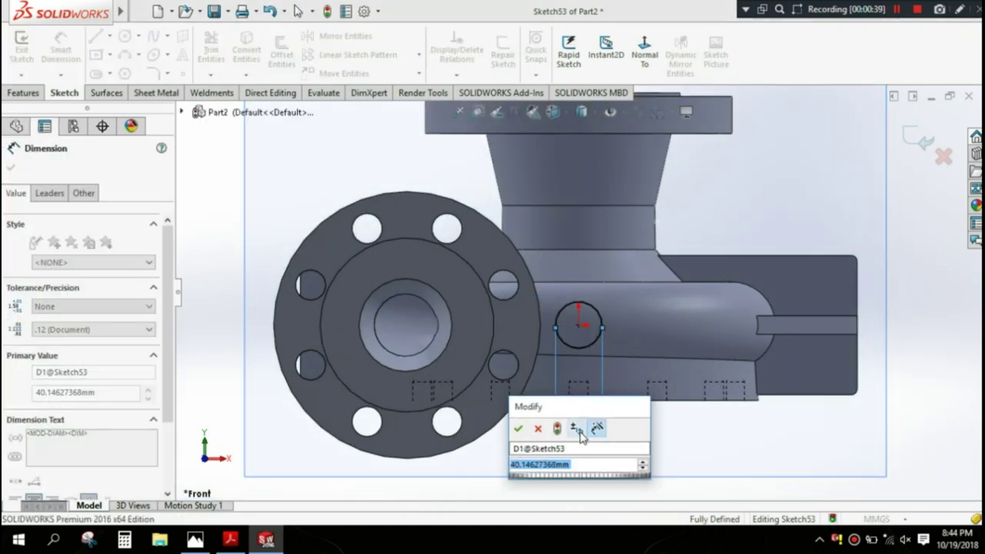
{"action": "type", "text": "35"}
{"action": "key", "text": "Return"}
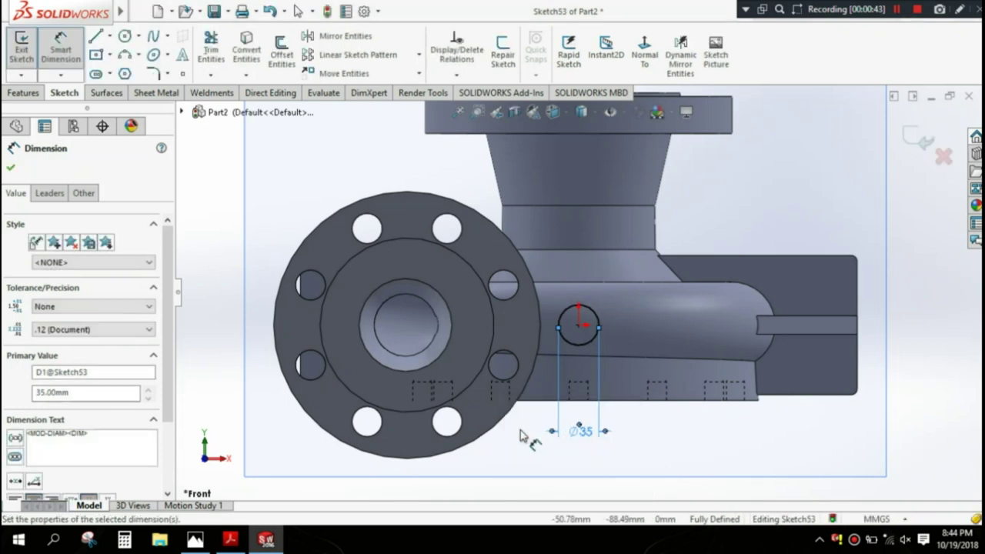
{"action": "left_click", "coordinate": [11, 170]}
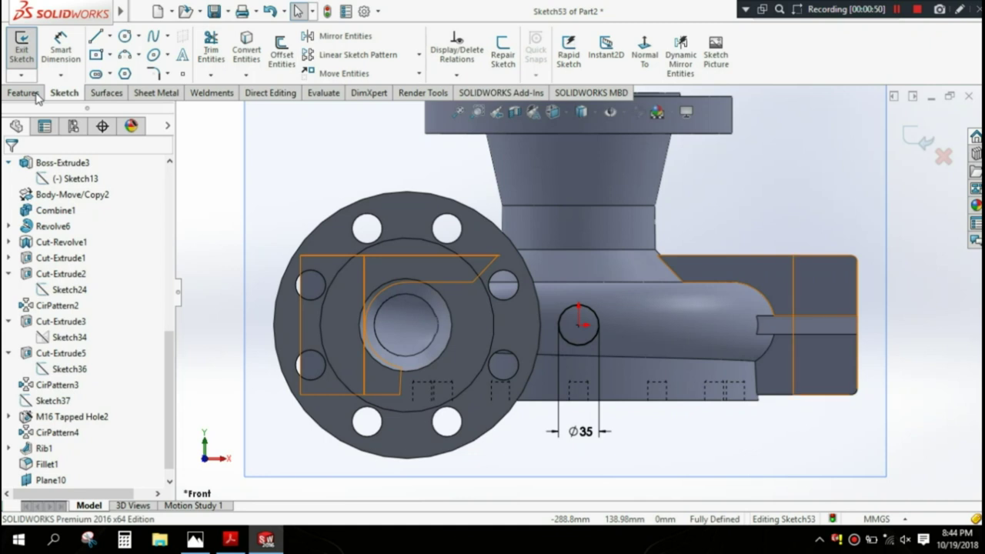
Step: Extrude the Ø35 circle into a boss with end condition Up To Next
{"action": "left_click", "coordinate": [23, 93]}
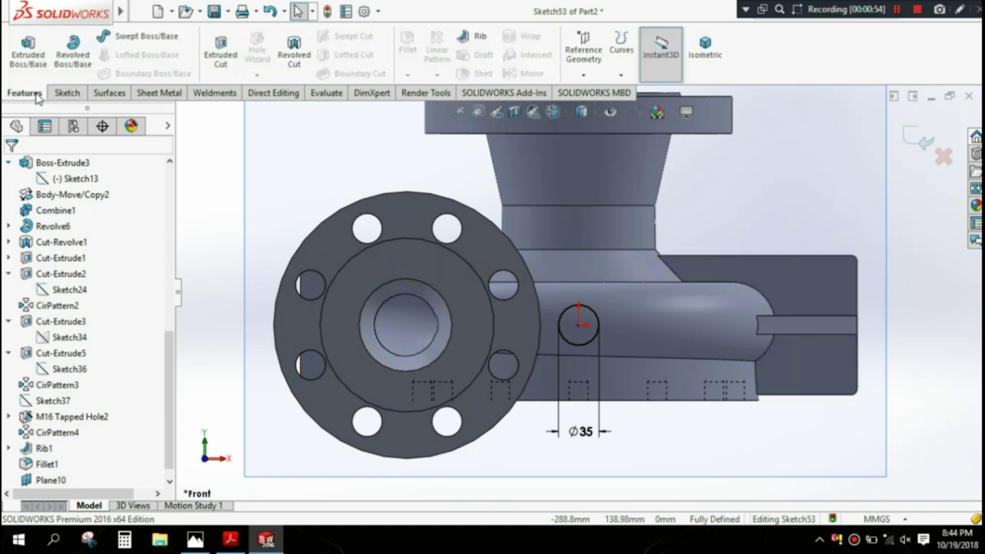
{"action": "left_click", "coordinate": [28, 50]}
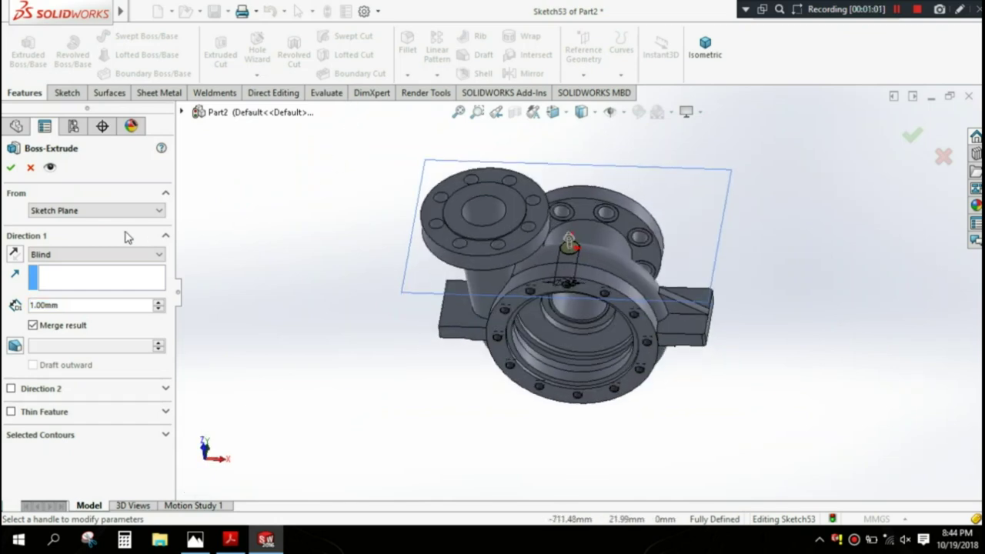
{"action": "left_click", "coordinate": [46, 257]}
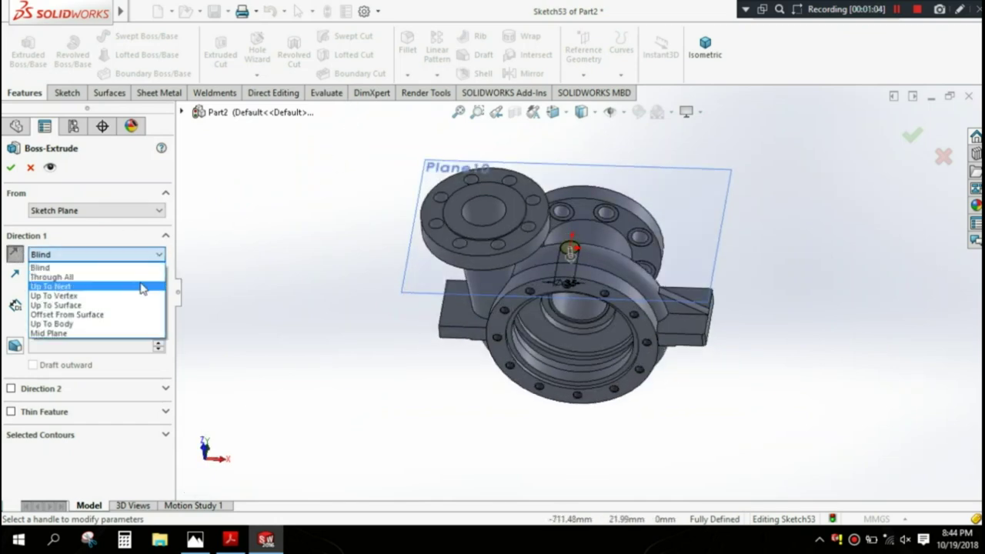
{"action": "left_click", "coordinate": [140, 283]}
{"action": "scroll", "coordinate": [306, 274], "scroll_direction": "down", "scroll_amount": 3}
{"action": "scroll", "coordinate": [711, 240], "scroll_direction": "down", "scroll_amount": 3}
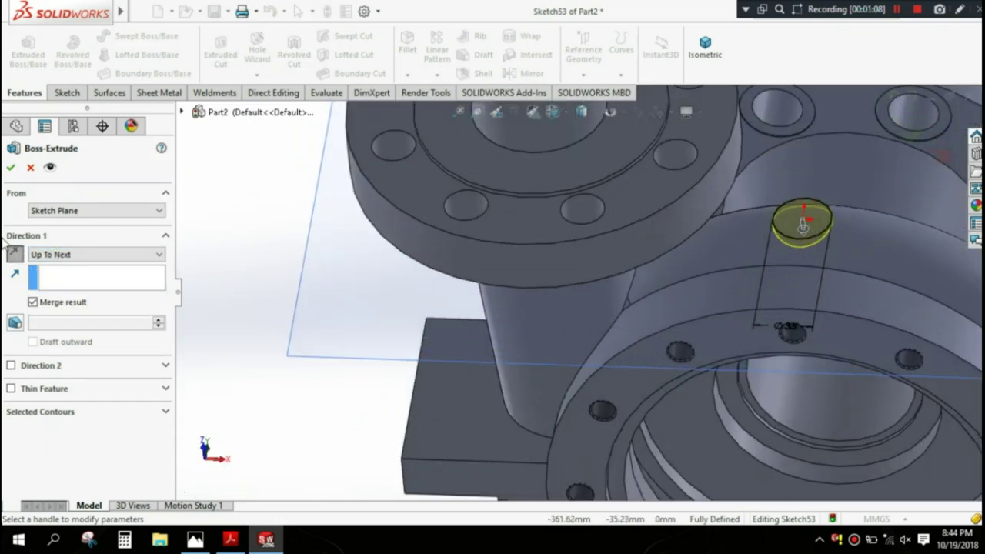
{"action": "key", "text": "Escape"}
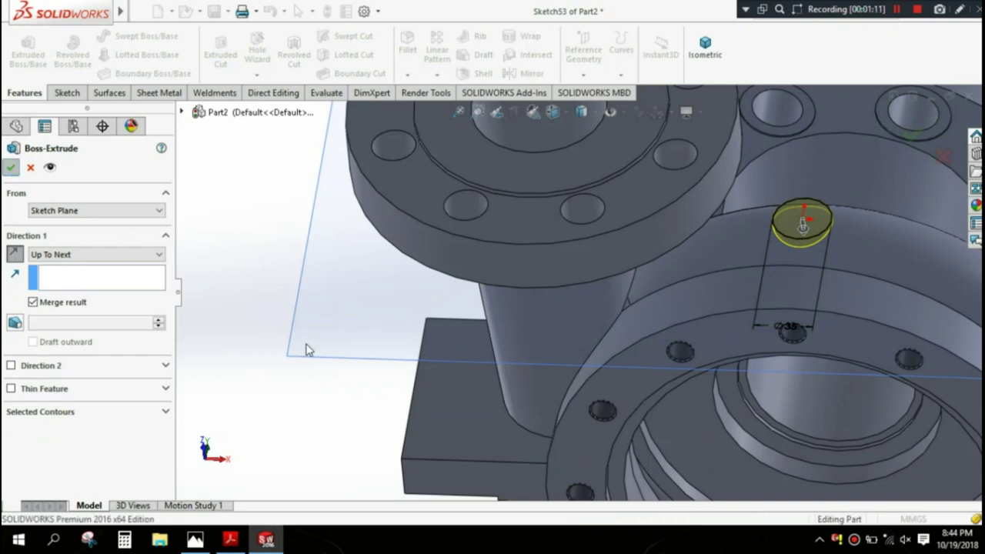
Step: Hide Plane10
{"action": "left_click", "coordinate": [308, 360]}
{"action": "left_click", "coordinate": [384, 313]}
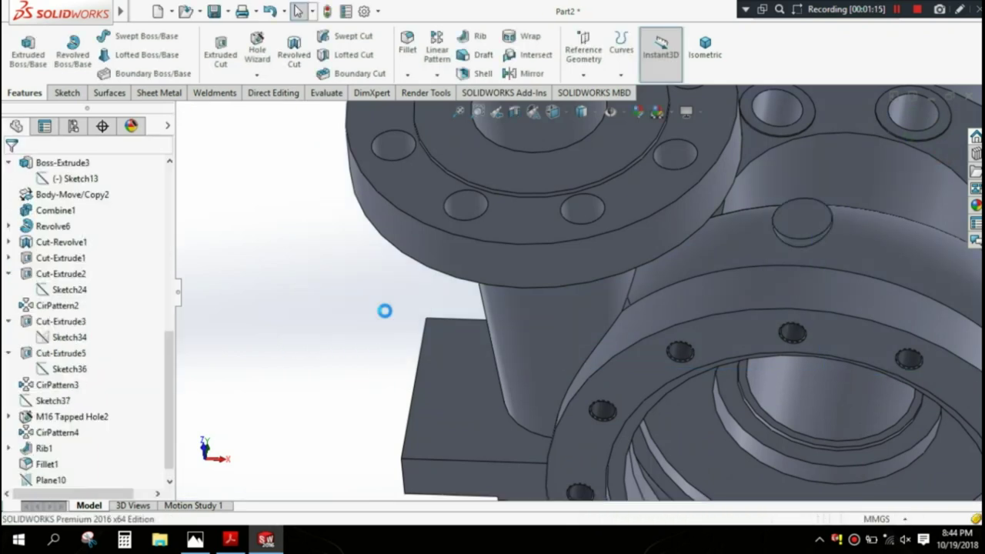
{"action": "scroll", "coordinate": [384, 312], "scroll_direction": "up", "scroll_amount": 5}
{"action": "scroll", "coordinate": [724, 302], "scroll_direction": "down", "scroll_amount": 5}
{"action": "scroll", "coordinate": [723, 303], "scroll_direction": "up", "scroll_amount": 2}
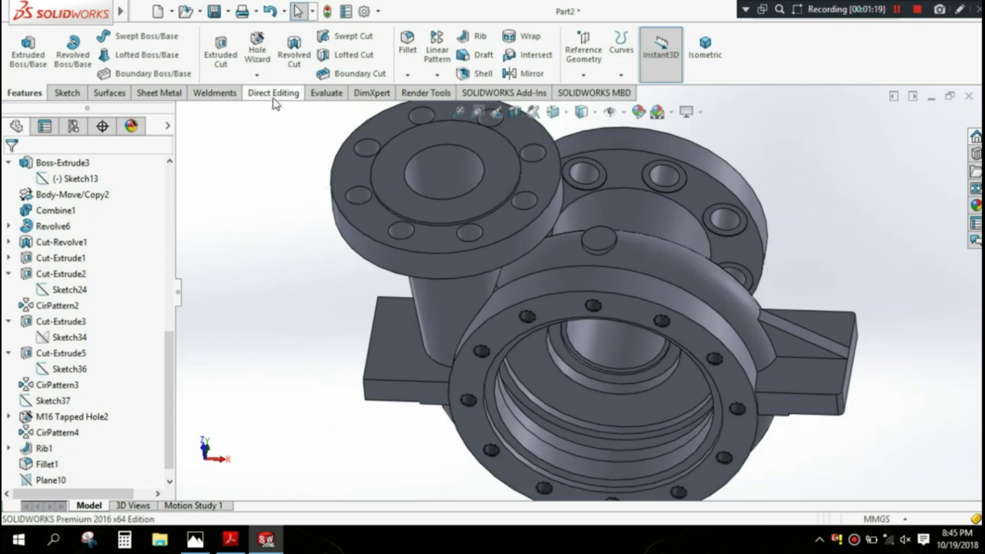
Step: In Hole Wizard, choose a Straight Pipe Tap G1/2 with 30 mm thread depth
{"action": "left_click", "coordinate": [256, 43]}
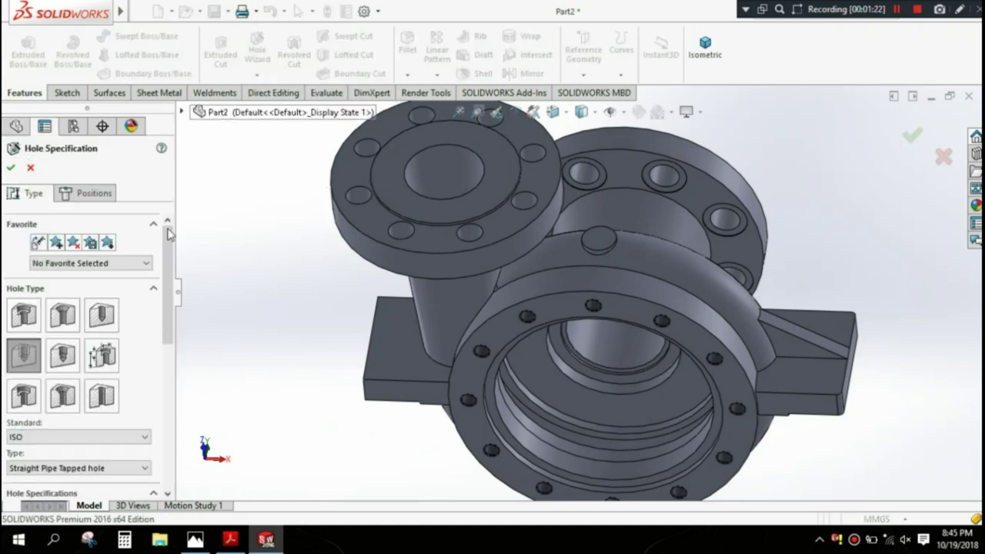
{"action": "left_click_drag", "start_coordinate": [168, 232], "coordinate": [168, 250]}
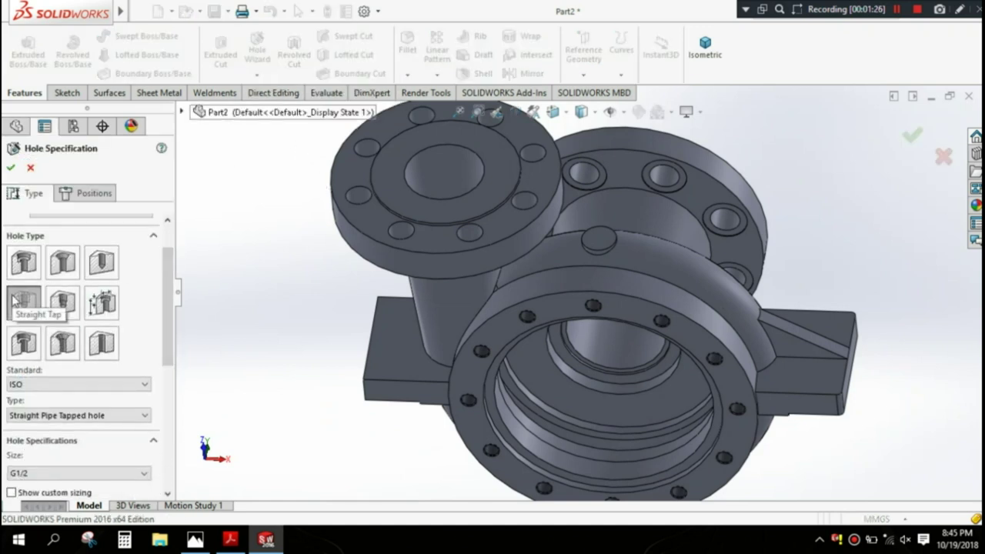
{"action": "scroll", "coordinate": [50, 350], "scroll_direction": "down", "scroll_amount": 2}
{"action": "left_click", "coordinate": [58, 340]}
{"action": "left_click", "coordinate": [59, 352]}
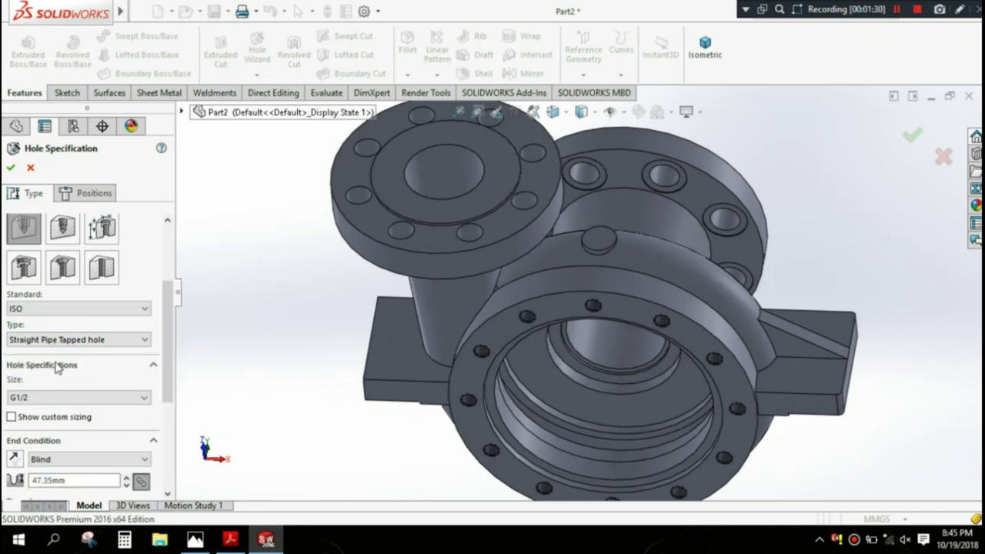
{"action": "left_click", "coordinate": [75, 397]}
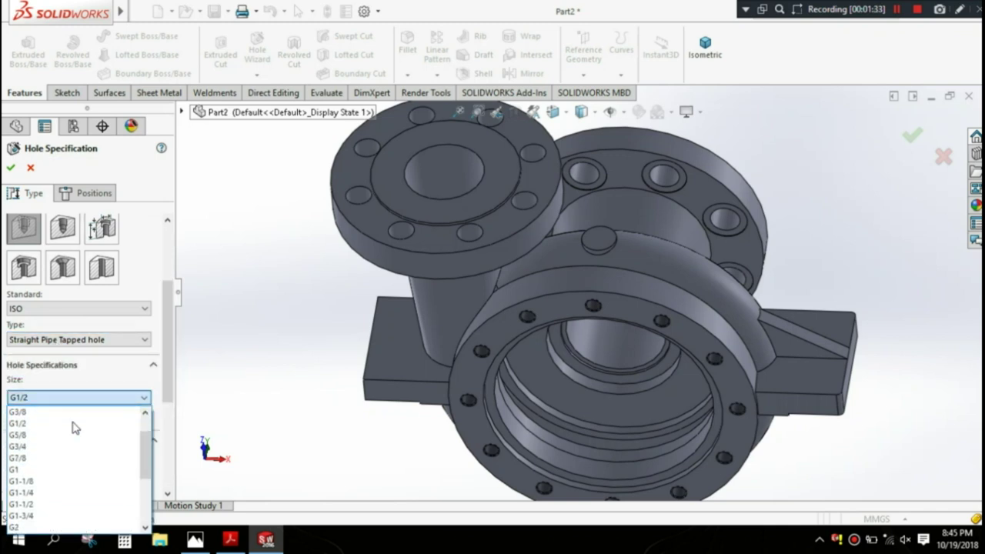
{"action": "left_click", "coordinate": [75, 433]}
{"action": "left_click_drag", "start_coordinate": [164, 359], "coordinate": [168, 403]}
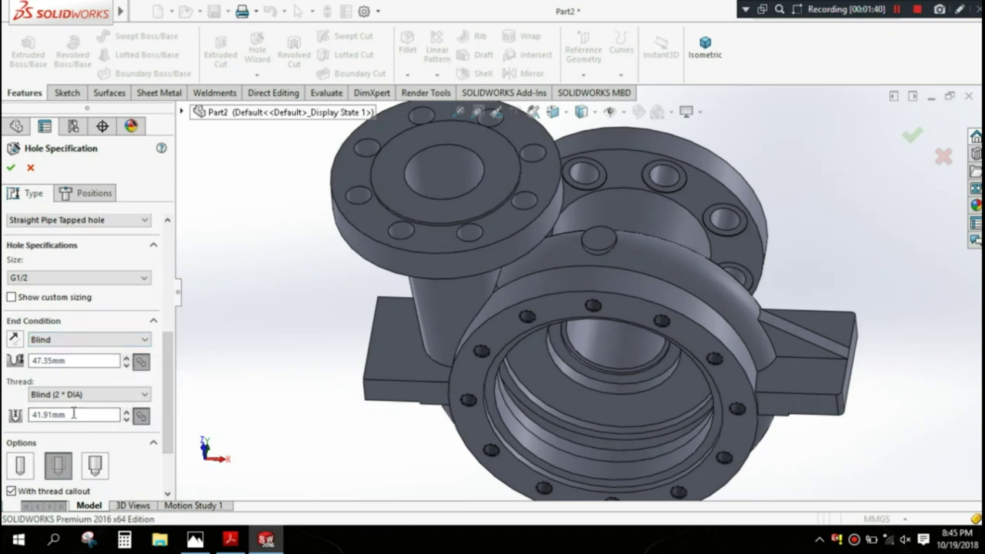
{"action": "type", "text": "30"}
{"action": "key", "text": "Return"}
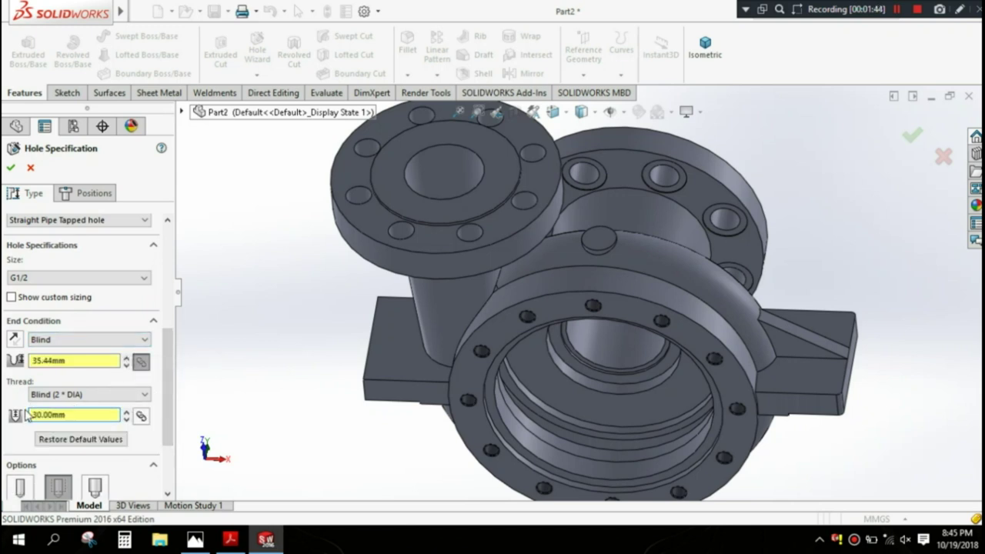
Step: Place the tapped hole at the boss centre using a 3D sketch, then inspect it
{"action": "left_click", "coordinate": [104, 198]}
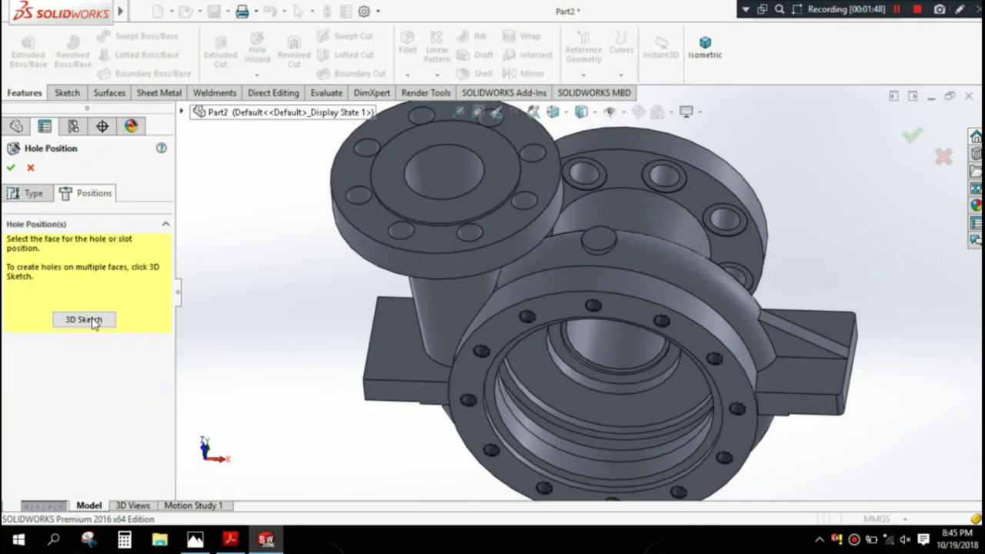
{"action": "left_click", "coordinate": [84, 319]}
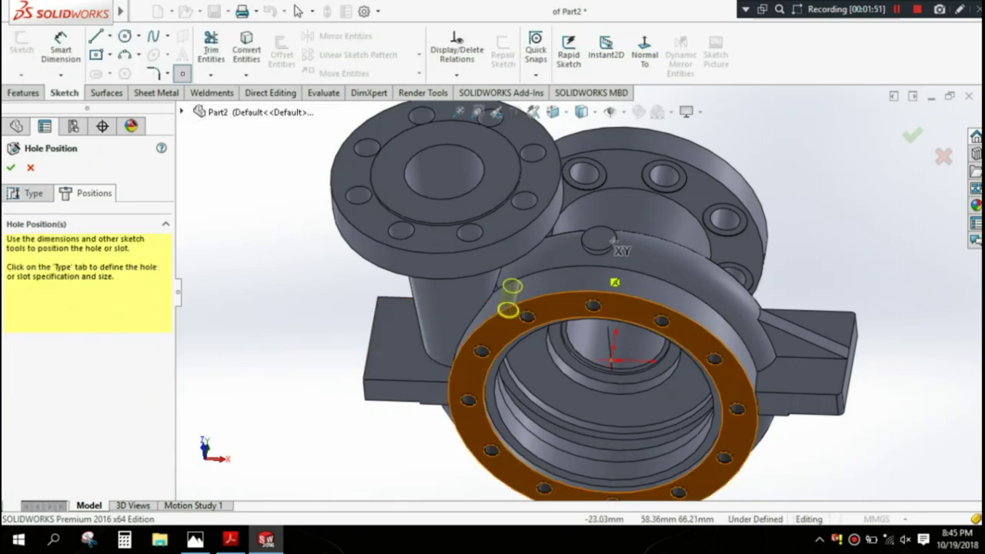
{"action": "scroll", "coordinate": [612, 254], "scroll_direction": "down", "scroll_amount": 5}
{"action": "scroll", "coordinate": [607, 246], "scroll_direction": "down", "scroll_amount": 2}
{"action": "left_click_drag", "start_coordinate": [605, 245], "coordinate": [556, 260]}
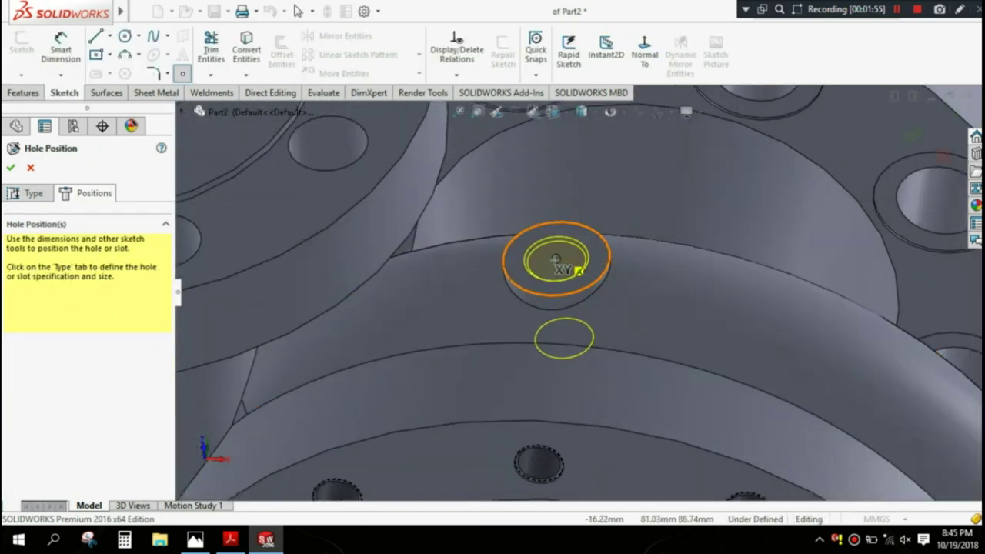
{"action": "left_click", "coordinate": [10, 168]}
{"action": "mouse_move", "coordinate": [561, 293]}
{"action": "middle_mouse_down"}
{"action": "mouse_move", "coordinate": [627, 326]}
{"action": "mouse_move", "coordinate": [878, 388]}
{"action": "middle_mouse_up"}
{"action": "scroll", "coordinate": [878, 388], "scroll_direction": "up", "scroll_amount": 5}
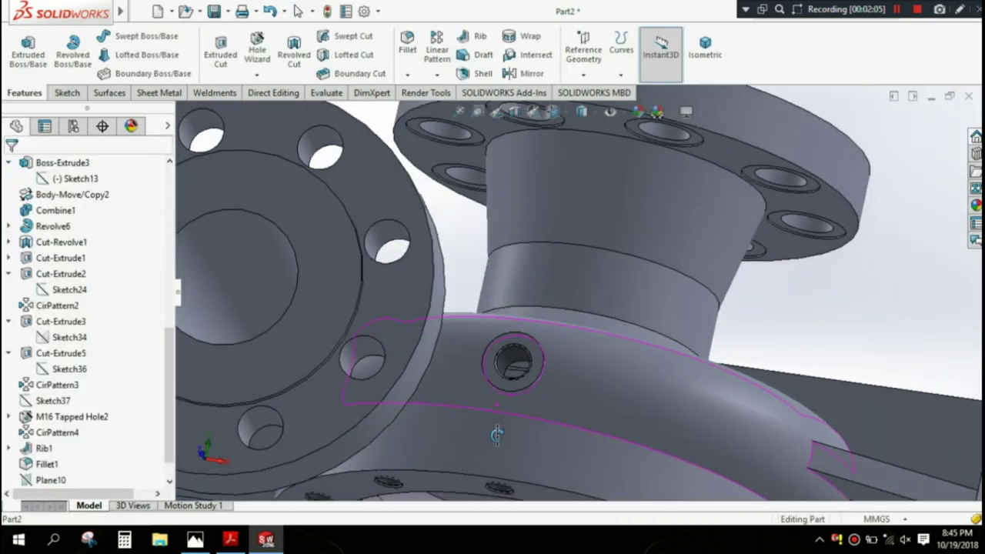
{"action": "mouse_move", "coordinate": [616, 376]}
{"action": "middle_mouse_down"}
{"action": "mouse_move", "coordinate": [507, 364]}
{"action": "mouse_move", "coordinate": [492, 340]}
{"action": "mouse_move", "coordinate": [521, 283]}
{"action": "mouse_move", "coordinate": [576, 362]}
{"action": "mouse_move", "coordinate": [552, 304]}
{"action": "middle_mouse_up"}
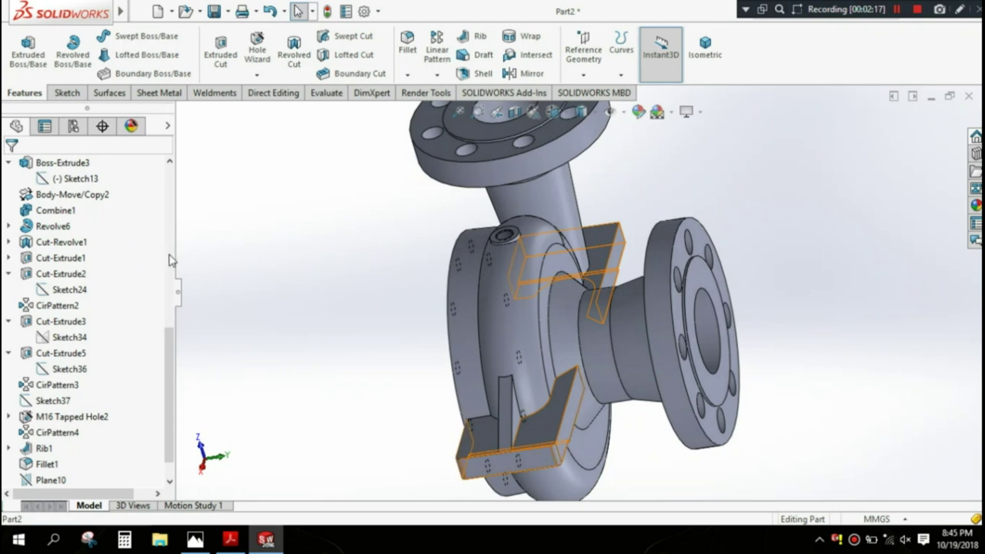
{"action": "scroll", "coordinate": [171, 260], "scroll_direction": "up", "scroll_amount": 5}
{"action": "scroll", "coordinate": [78, 238], "scroll_direction": "up", "scroll_amount": 5}
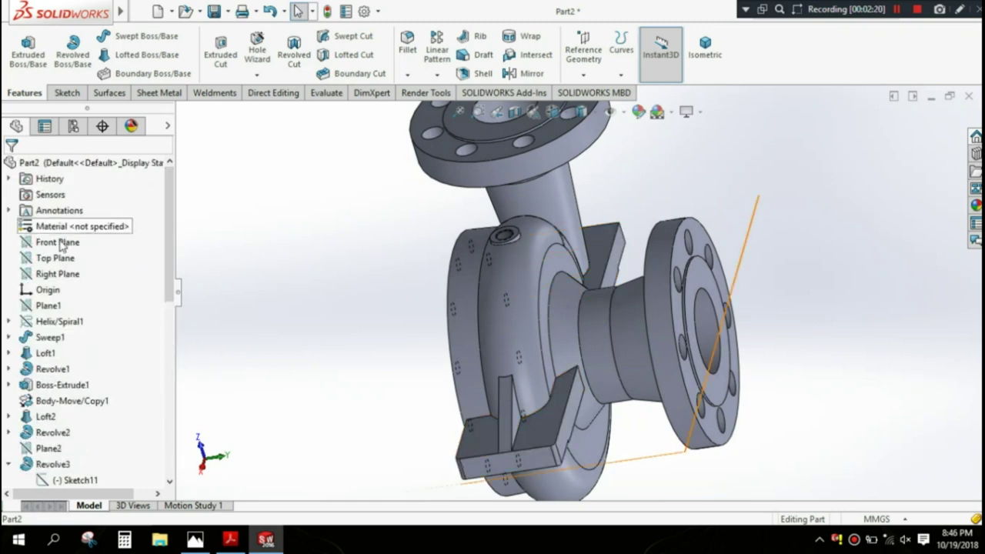
Step: Offset Plane11 72 mm from the Front Plane and open Sketch55 on it
{"action": "left_click", "coordinate": [60, 244]}
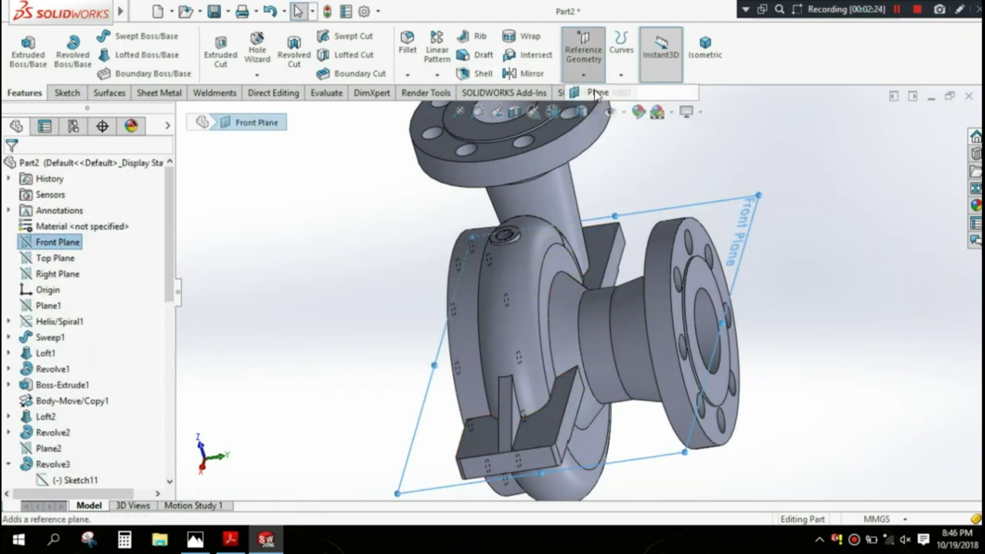
{"action": "left_click", "coordinate": [583, 44]}
{"action": "type", "text": "72"}
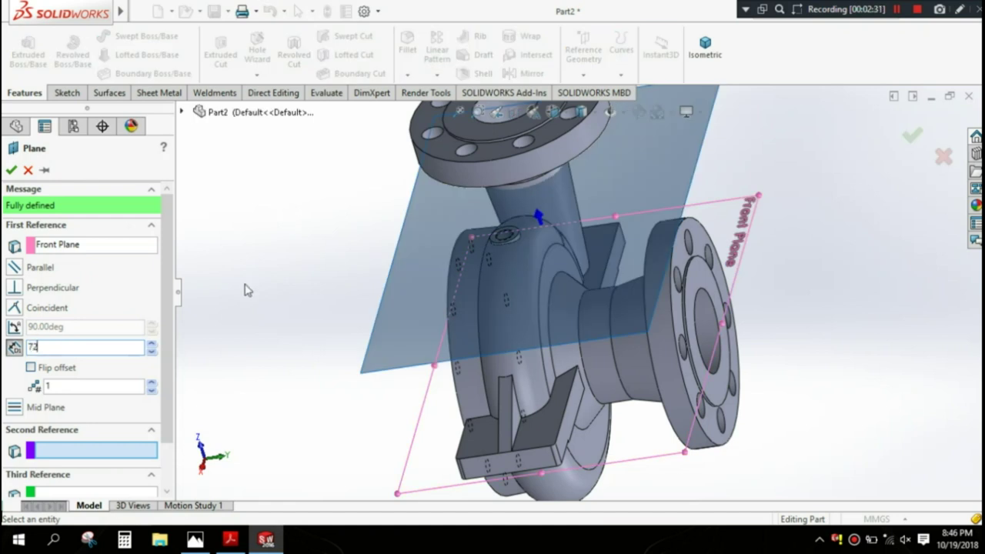
{"action": "key", "text": "Return"}
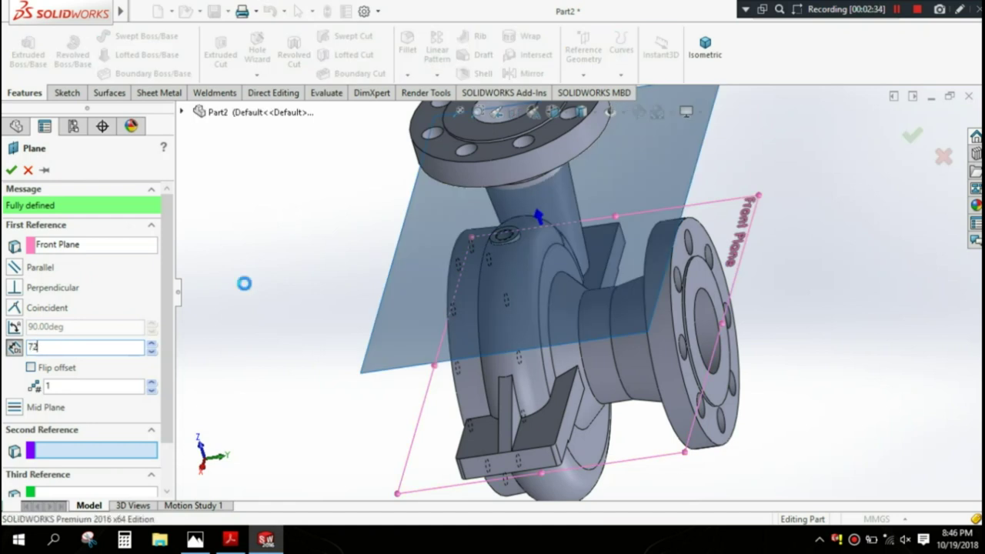
{"action": "left_click", "coordinate": [11, 170]}
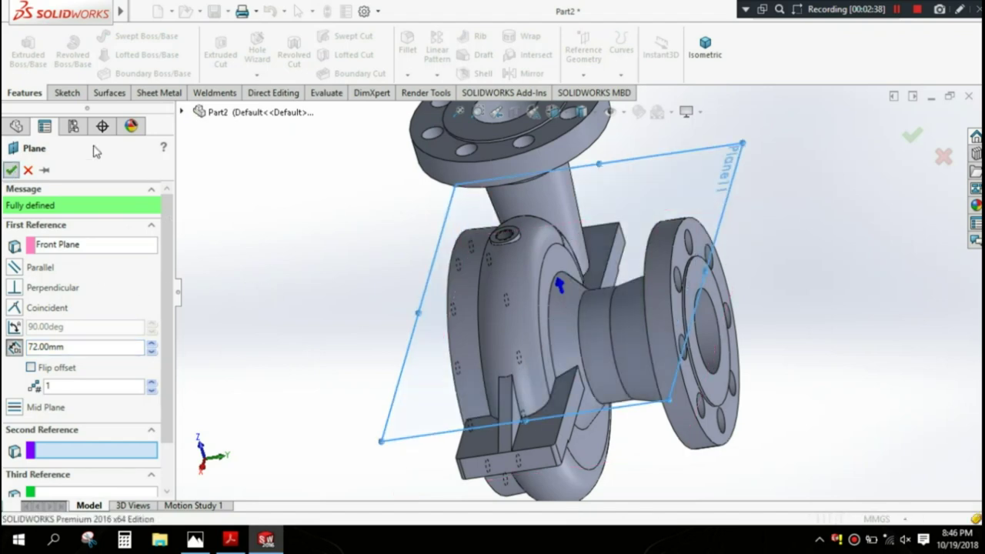
{"action": "left_click", "coordinate": [67, 93]}
{"action": "left_click", "coordinate": [22, 50]}
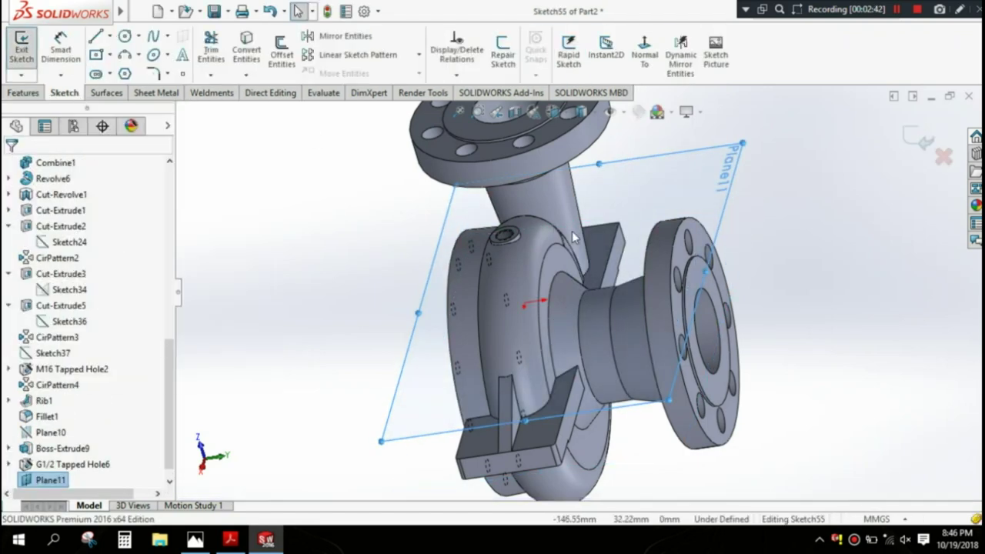
Step: Draw a circle centred on the outlet neck in the Plane11 sketch
{"action": "middle_click_drag", "start_coordinate": [629, 246], "coordinate": [608, 223]}
{"action": "key", "text": "space"}
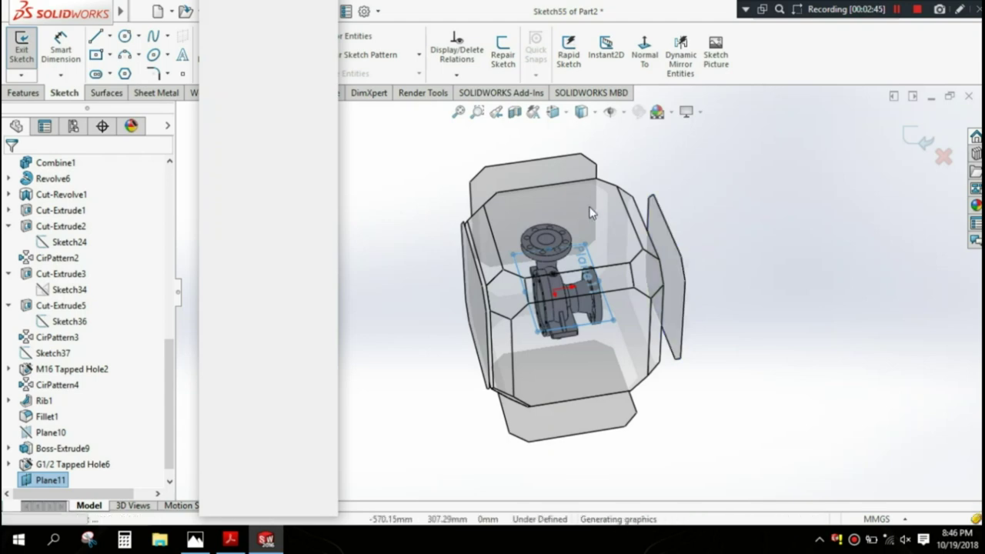
{"action": "key", "text": "Escape"}
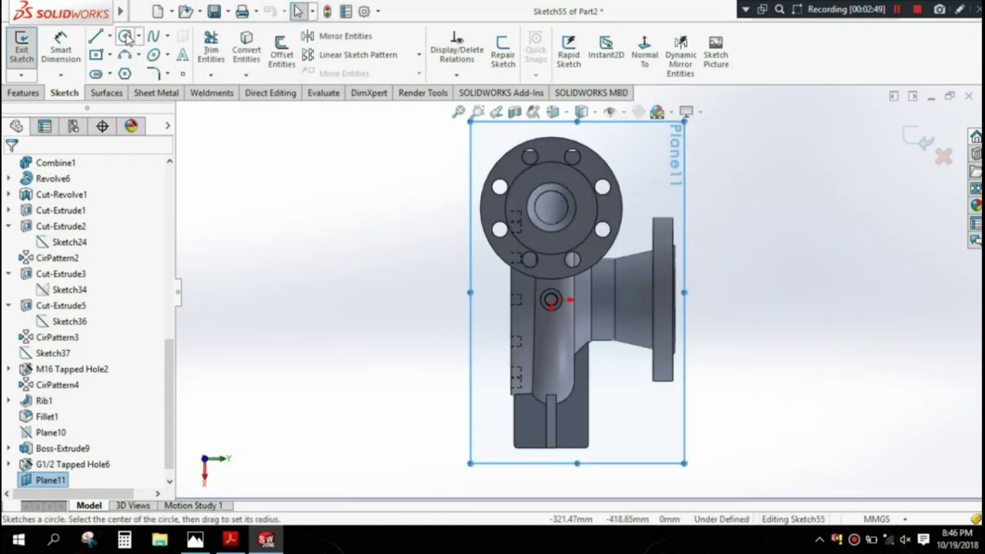
{"action": "left_click", "coordinate": [124, 37]}
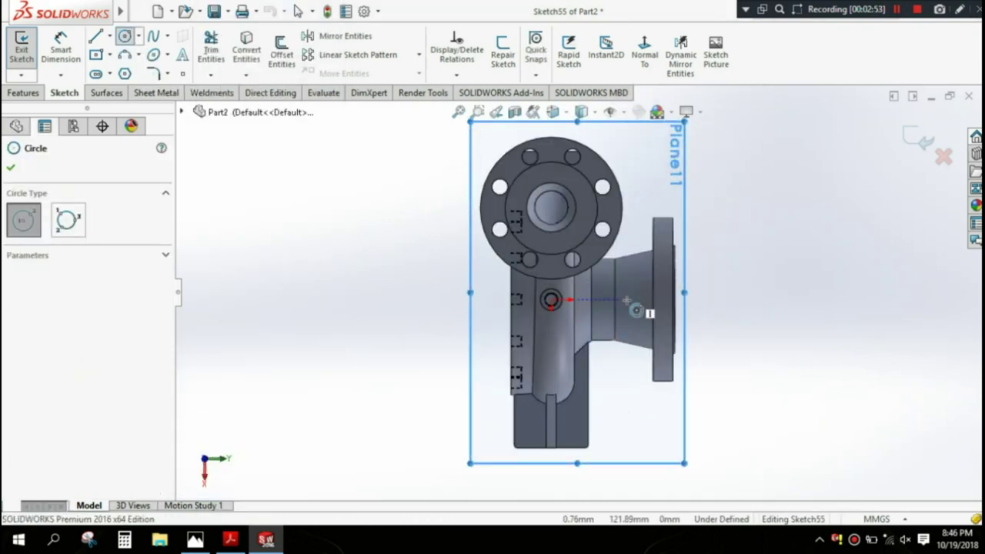
{"action": "left_click", "coordinate": [627, 299]}
{"action": "left_click", "coordinate": [640, 299]}
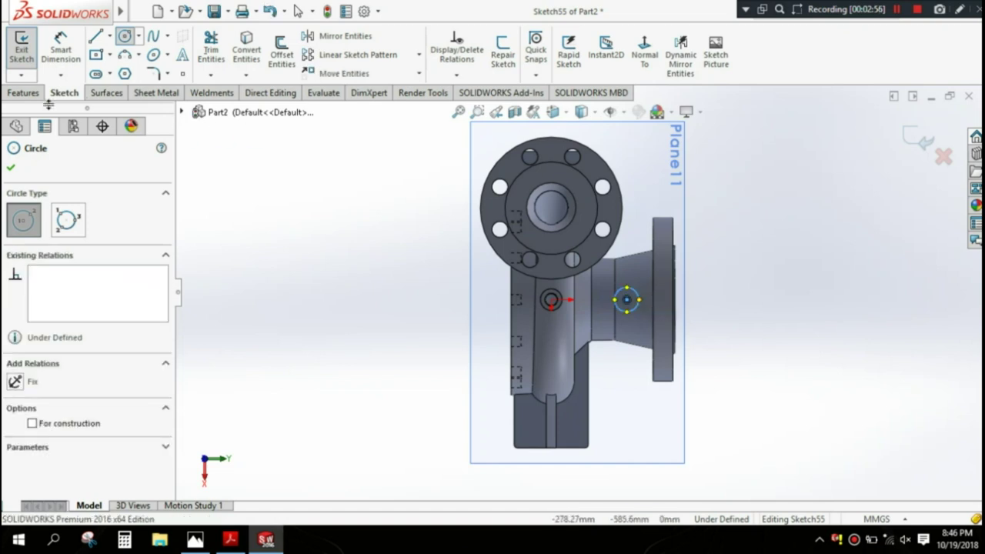
{"action": "left_click", "coordinate": [11, 168]}
Step: Dimension the circle's diameter to 35 mm
{"action": "left_click", "coordinate": [61, 48]}
{"action": "left_click", "coordinate": [639, 300]}
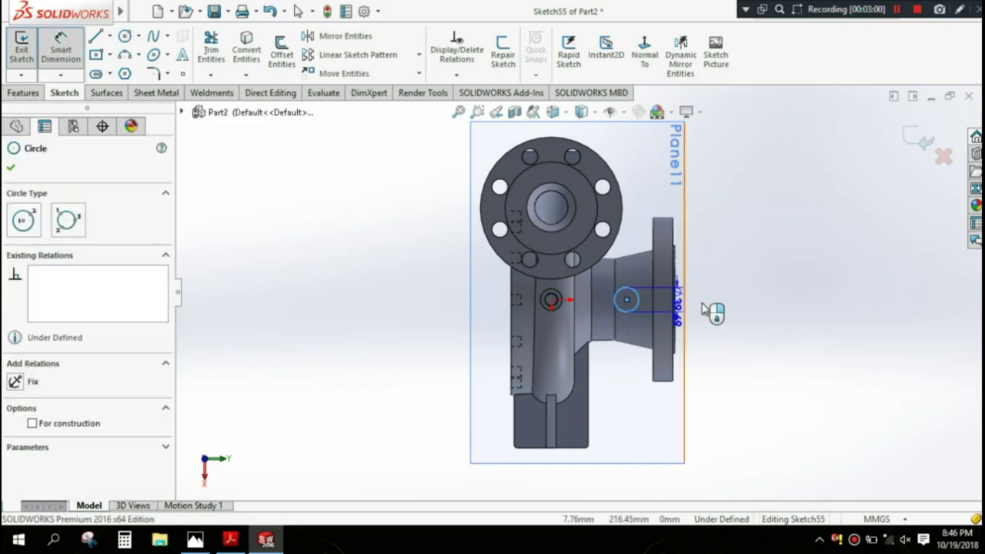
{"action": "left_click", "coordinate": [739, 306]}
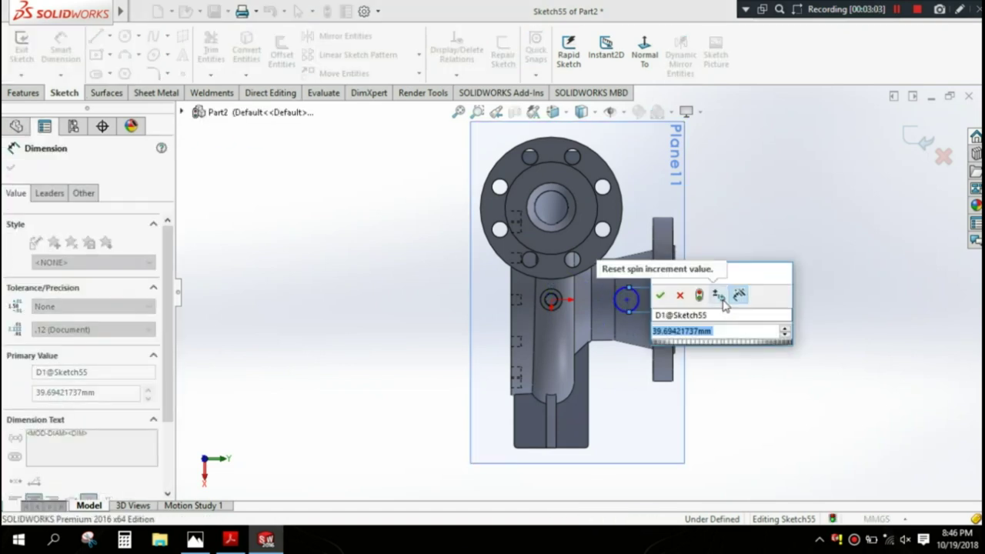
{"action": "type", "text": "35"}
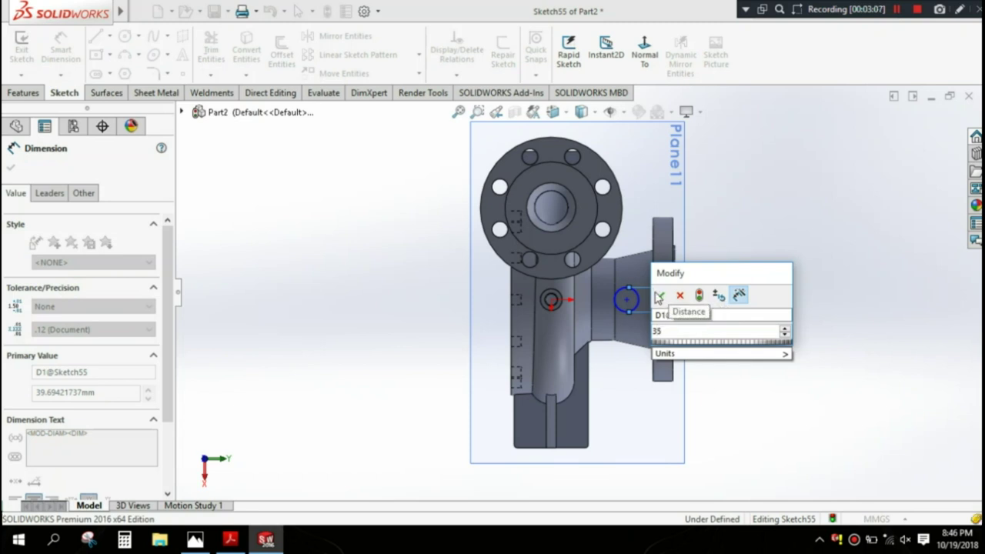
{"action": "left_click", "coordinate": [658, 296]}
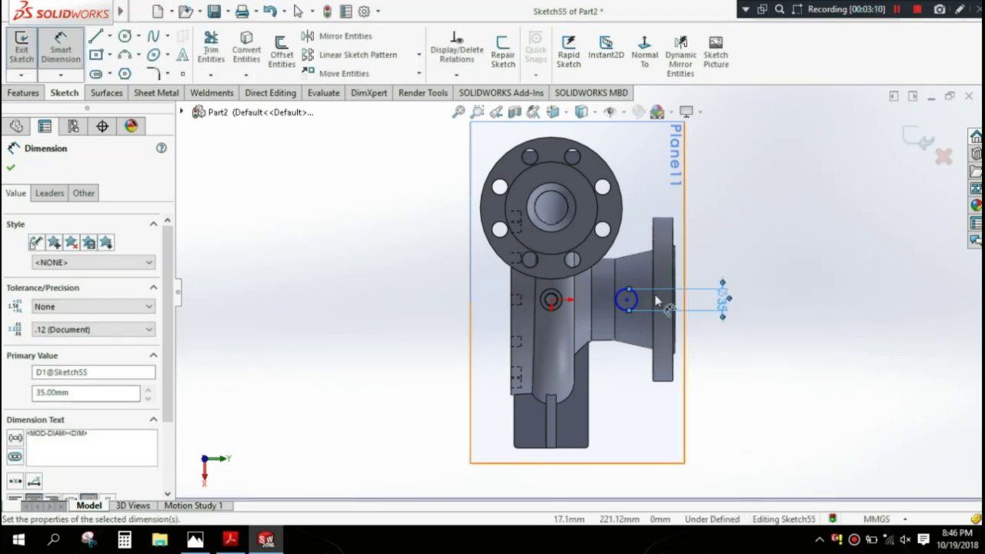
Step: Set the circle centre 95 mm from the discharge flange face, then zoom out to the whole part
{"action": "scroll", "coordinate": [667, 303], "scroll_direction": "down", "scroll_amount": 4}
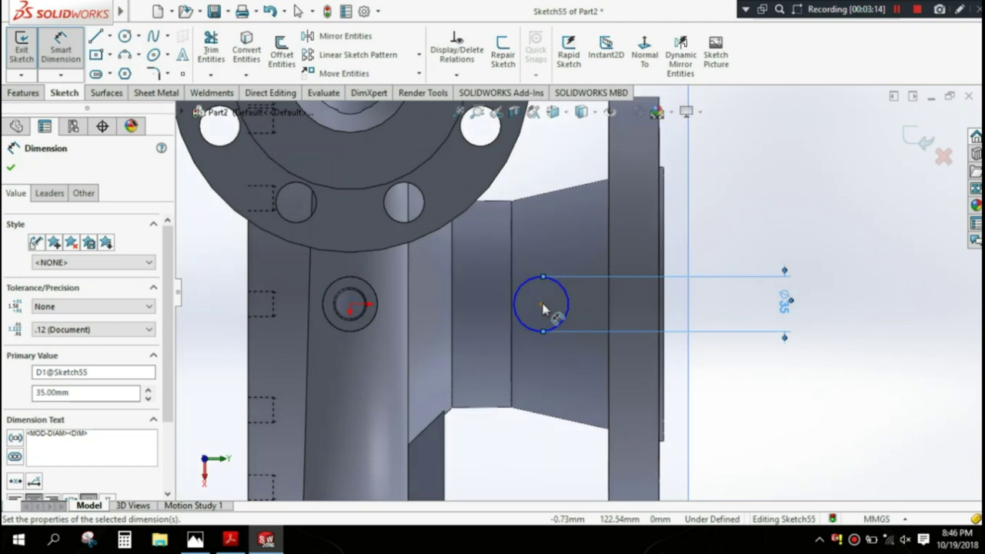
{"action": "left_click", "coordinate": [541, 305]}
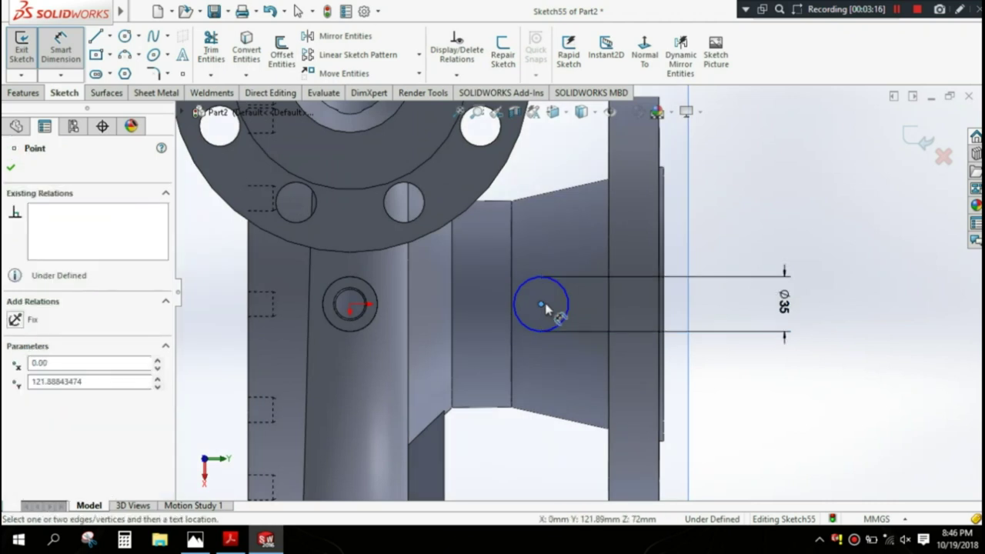
{"action": "left_click", "coordinate": [661, 296]}
{"action": "left_click", "coordinate": [632, 232]}
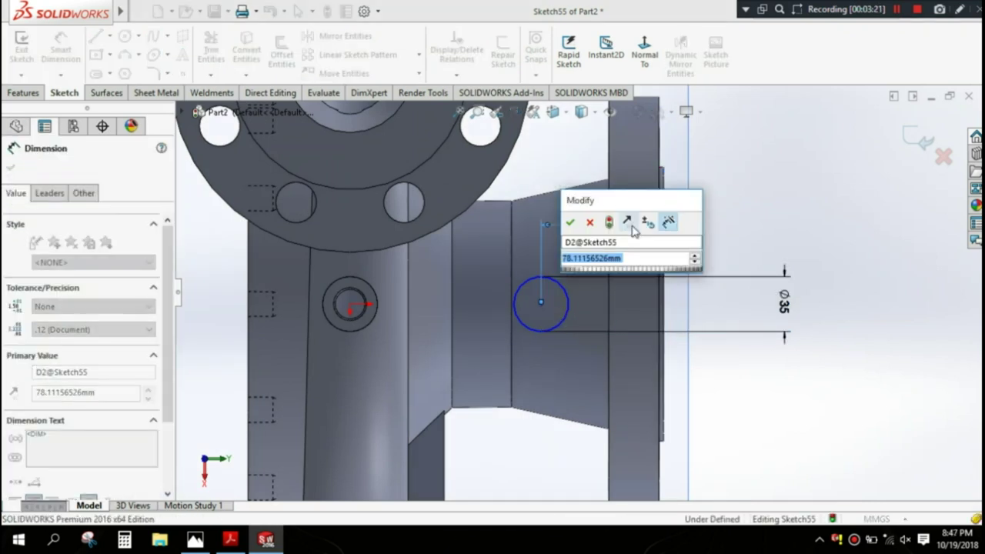
{"action": "type", "text": "95"}
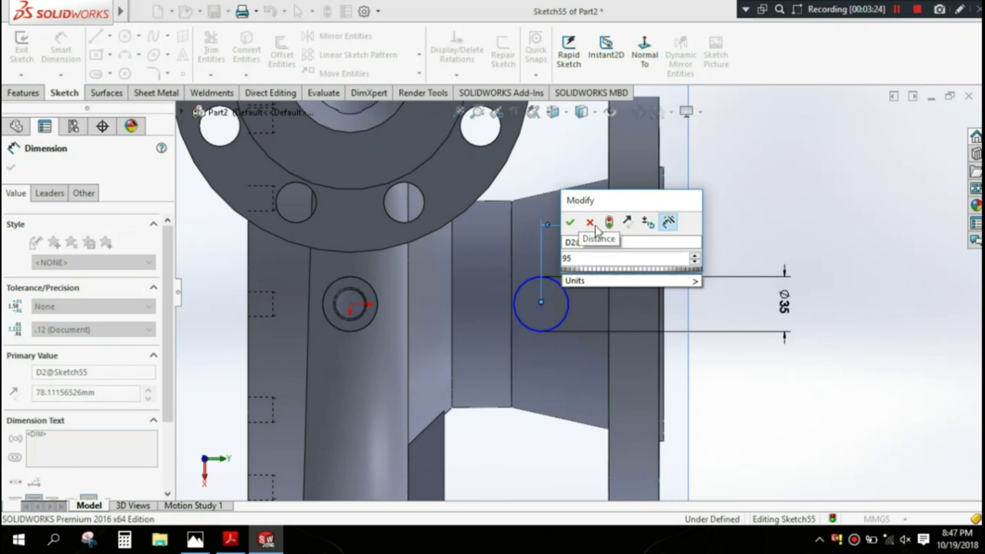
{"action": "left_click", "coordinate": [570, 222]}
{"action": "left_click", "coordinate": [10, 167]}
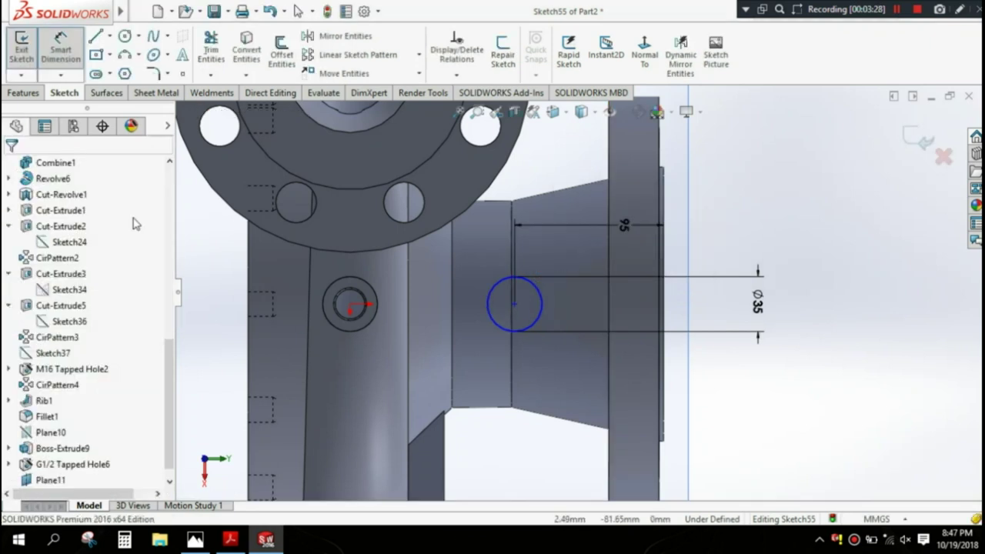
{"action": "key", "text": "Escape"}
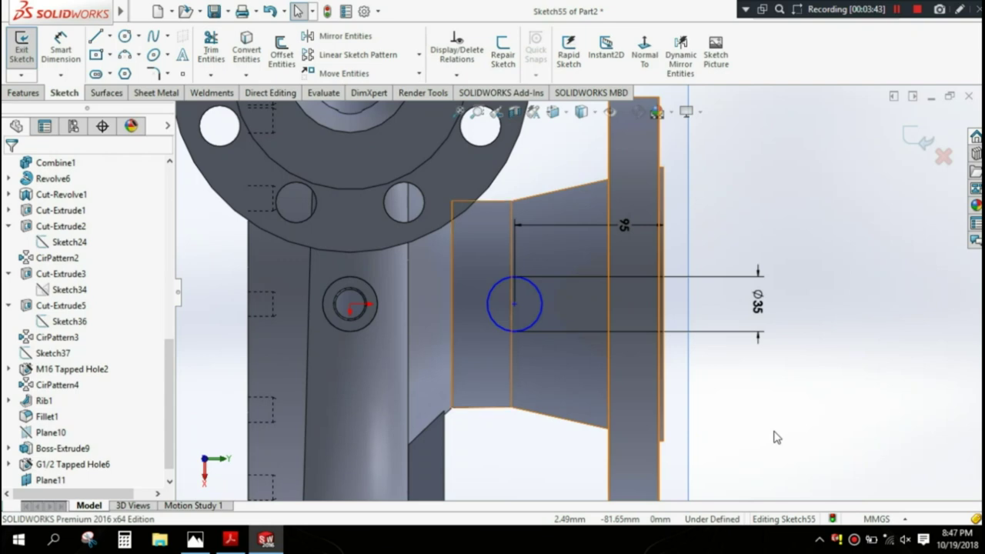
{"action": "key", "text": "z"}
{"action": "key", "text": "z"}
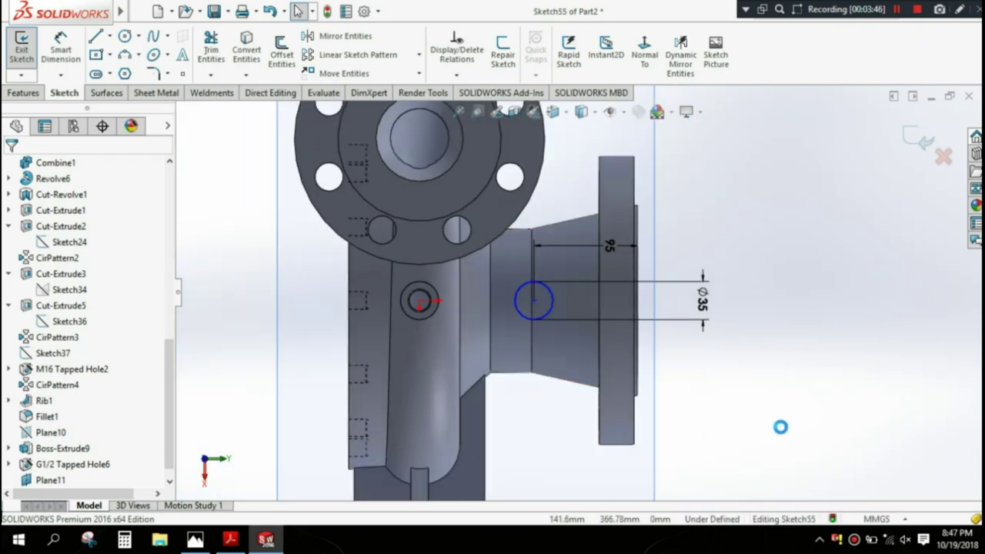
{"action": "key", "text": "z"}
{"action": "key", "text": "z"}
{"action": "middle_click_drag", "start_coordinate": [665, 351], "coordinate": [661, 331]}
{"action": "scroll", "coordinate": [670, 342], "scroll_direction": "up", "scroll_amount": 3}
Step: Extrude the Ø35 mm circle as a boss Up To Next onto the discharge neck
{"action": "left_click", "coordinate": [23, 93]}
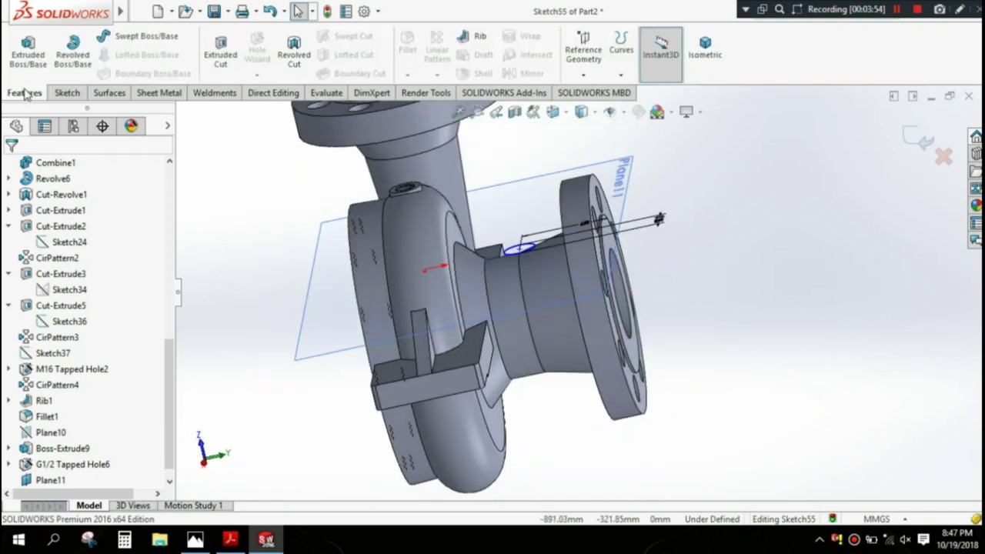
{"action": "left_click", "coordinate": [28, 52]}
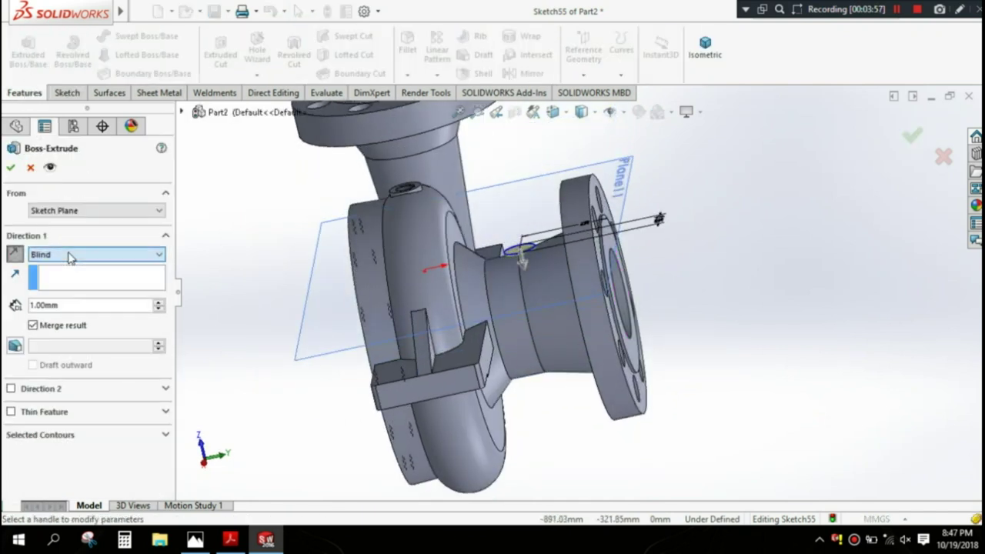
{"action": "left_click", "coordinate": [73, 258]}
{"action": "left_click", "coordinate": [70, 286]}
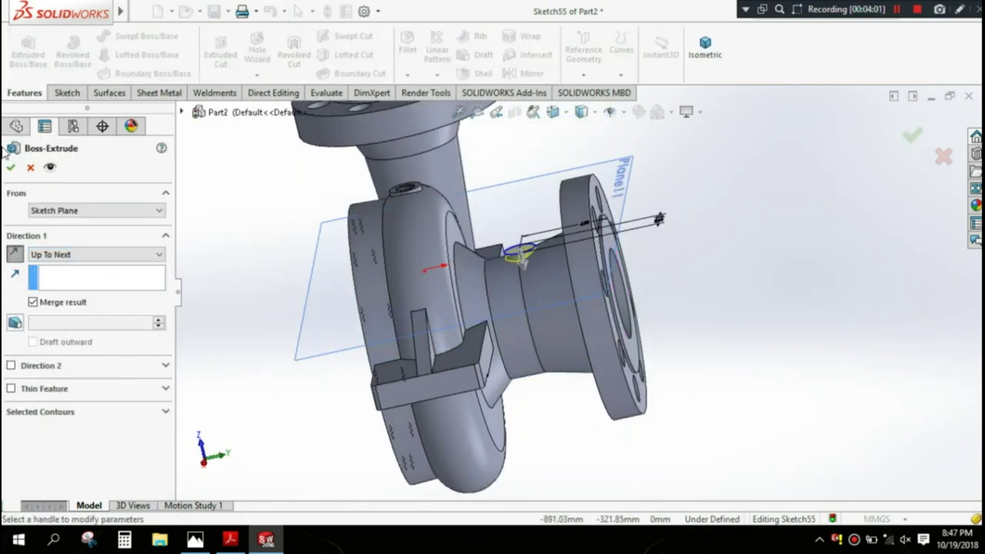
{"action": "key", "text": "Escape"}
{"action": "left_click", "coordinate": [309, 357]}
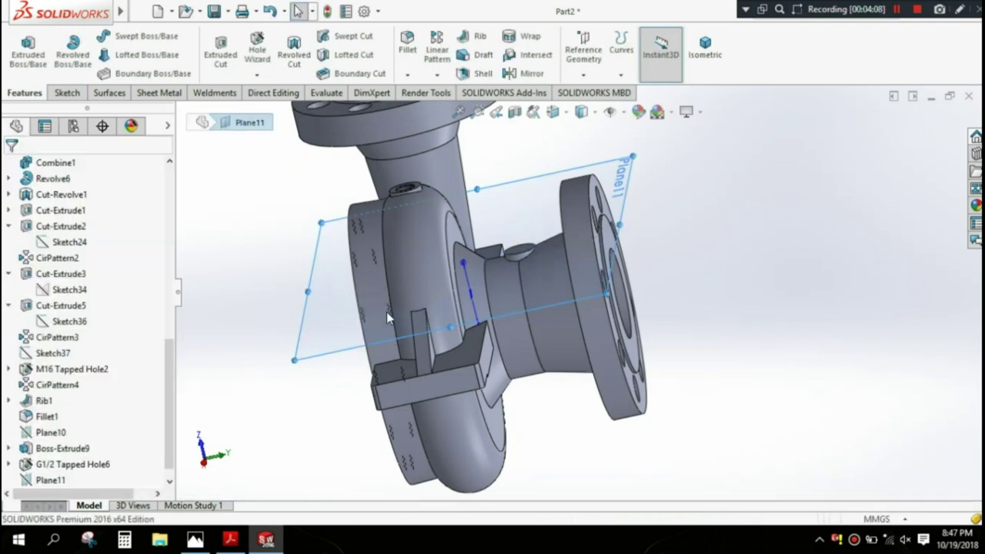
{"action": "key", "text": "Escape"}
Step: Start a G1/2 straight pipe tapped hole with 25 mm thread depth
{"action": "left_click", "coordinate": [258, 48]}
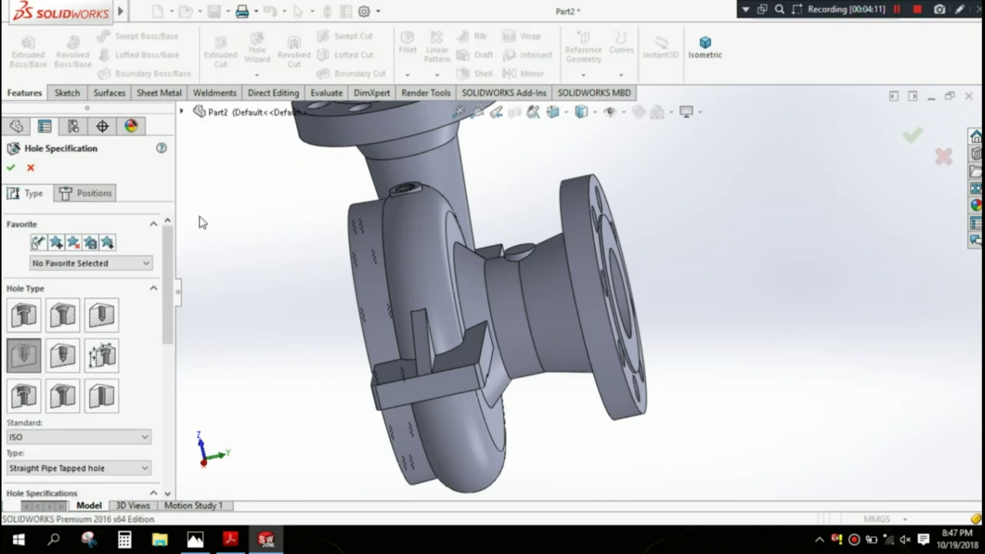
{"action": "left_click_drag", "start_coordinate": [165, 268], "coordinate": [166, 378]}
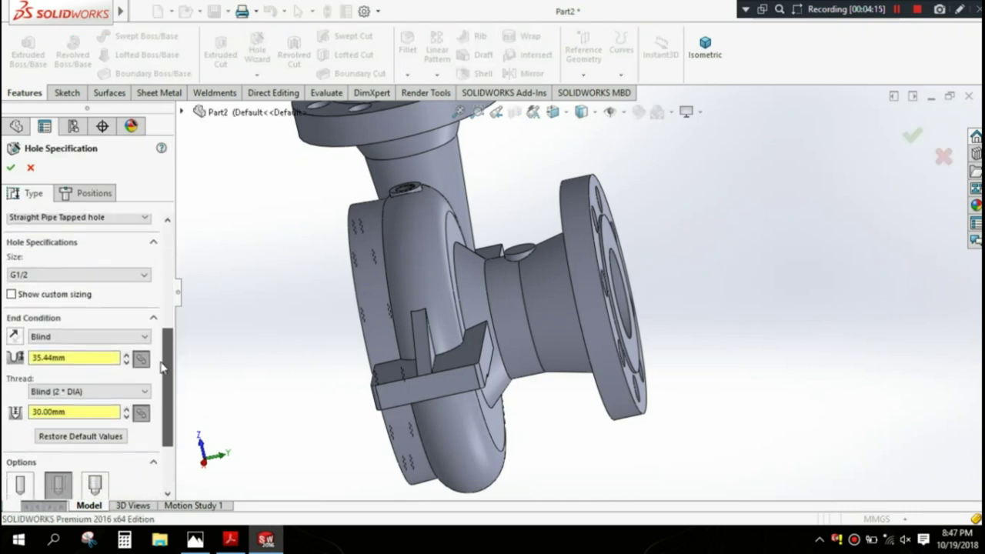
{"action": "double_click", "coordinate": [44, 377]}
{"action": "type", "text": "25"}
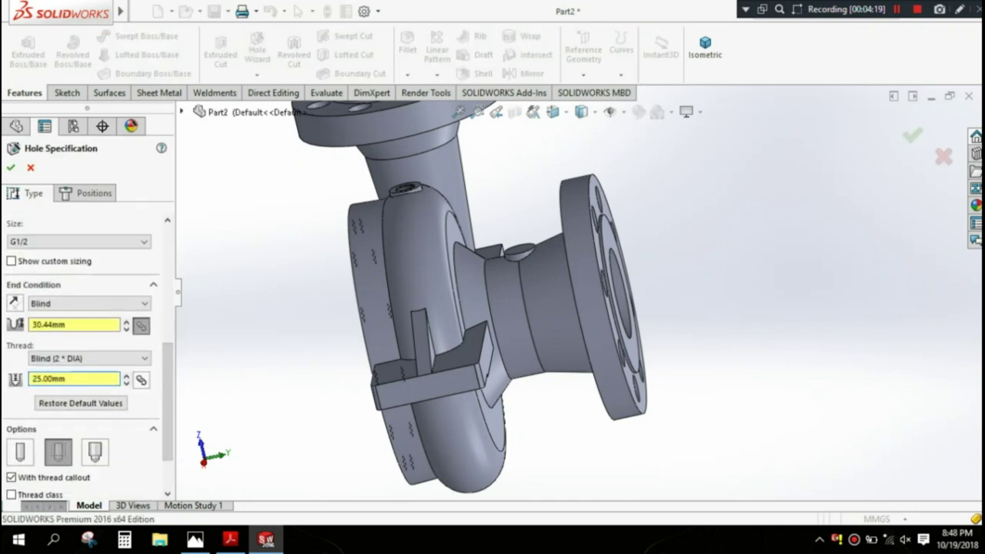
Step: Place the hole at the boss centre with a 3D sketch and create it
{"action": "left_click", "coordinate": [85, 193]}
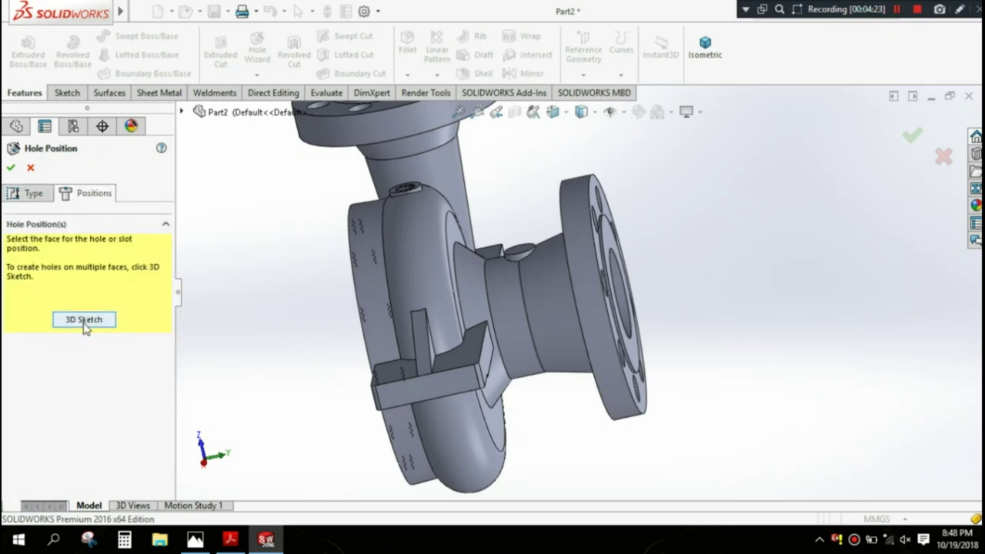
{"action": "left_click", "coordinate": [83, 320]}
{"action": "scroll", "coordinate": [515, 235], "scroll_direction": "down", "scroll_amount": 2}
{"action": "scroll", "coordinate": [523, 292], "scroll_direction": "down", "scroll_amount": 2}
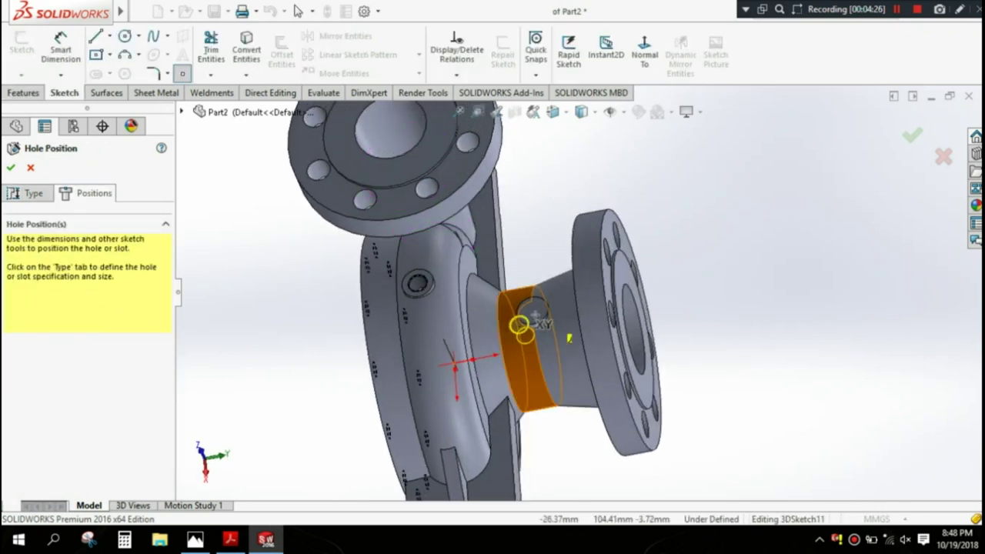
{"action": "scroll", "coordinate": [528, 297], "scroll_direction": "down", "scroll_amount": 2}
{"action": "scroll", "coordinate": [528, 295], "scroll_direction": "down", "scroll_amount": 2}
{"action": "scroll", "coordinate": [525, 294], "scroll_direction": "down", "scroll_amount": 2}
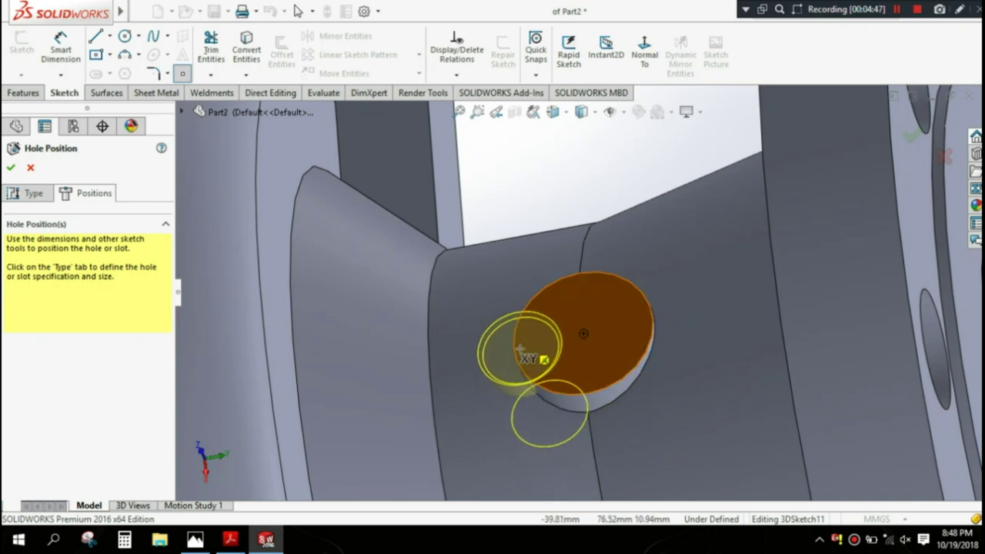
{"action": "left_click", "coordinate": [583, 337]}
{"action": "scroll", "coordinate": [597, 314], "scroll_direction": "up", "scroll_amount": 3}
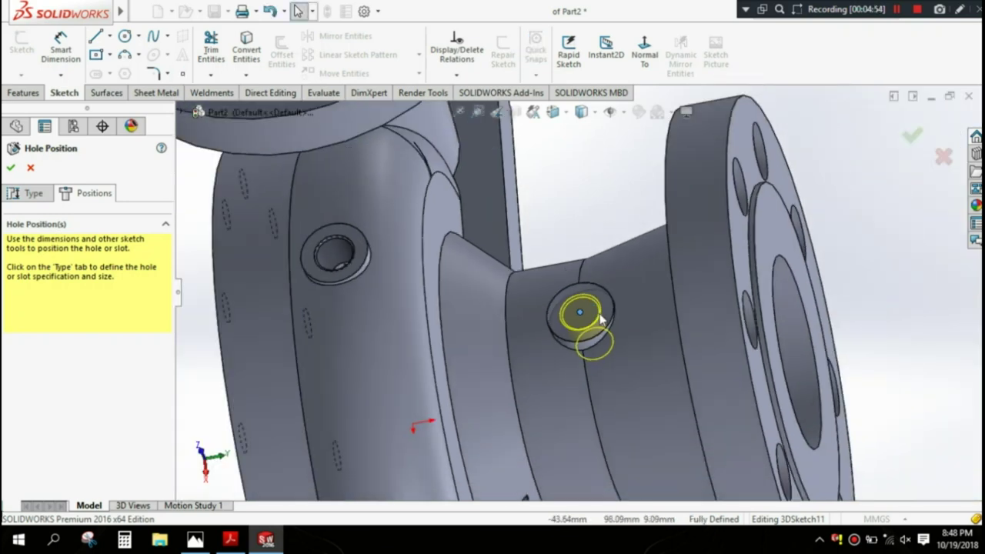
{"action": "middle_click_drag", "start_coordinate": [601, 318], "coordinate": [604, 338]}
{"action": "key", "text": "Return"}
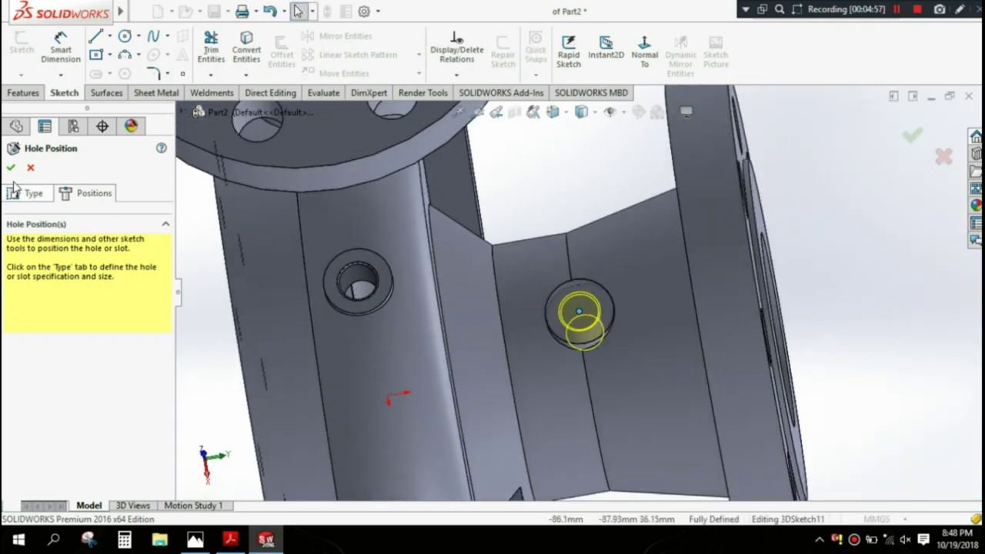
{"action": "scroll", "coordinate": [578, 261], "scroll_direction": "up", "scroll_amount": 3}
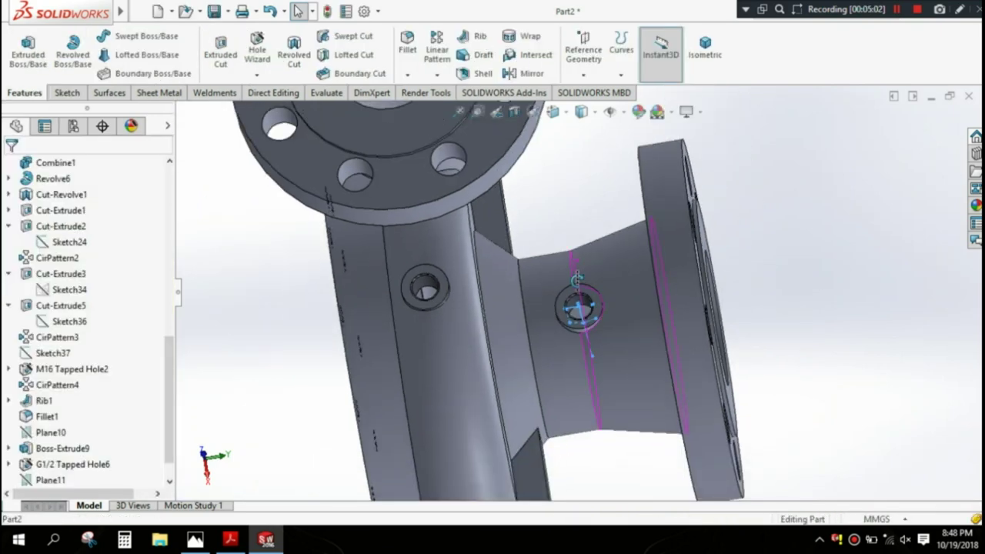
{"action": "scroll", "coordinate": [583, 293], "scroll_direction": "down", "scroll_amount": 3}
{"action": "scroll", "coordinate": [620, 320], "scroll_direction": "down", "scroll_amount": 3}
{"action": "scroll", "coordinate": [623, 327], "scroll_direction": "up", "scroll_amount": 5}
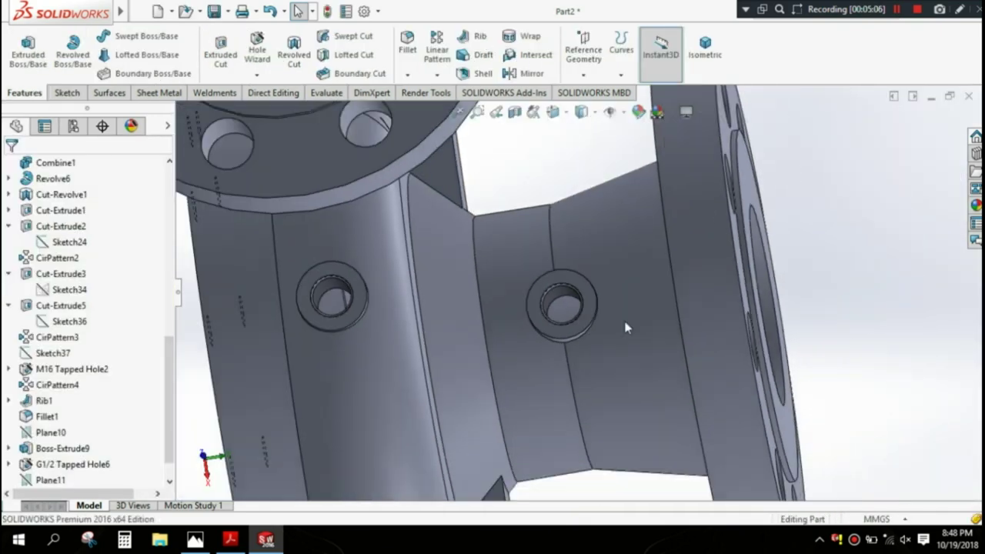
{"action": "scroll", "coordinate": [607, 331], "scroll_direction": "up", "scroll_amount": 3}
{"action": "mouse_move", "coordinate": [586, 333]}
{"action": "middle_mouse_down"}
{"action": "mouse_move", "coordinate": [551, 224]}
{"action": "mouse_move", "coordinate": [607, 315]}
{"action": "middle_mouse_up"}
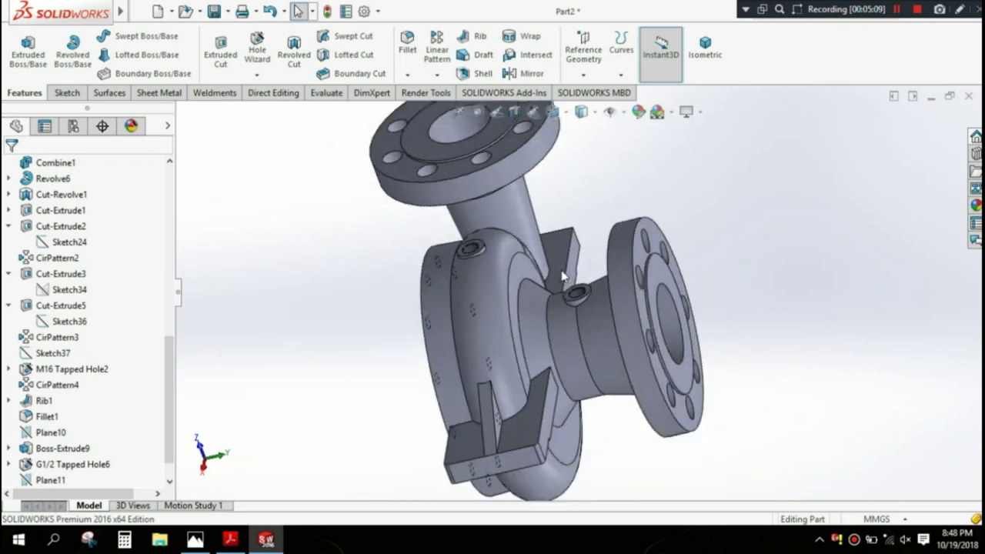
{"action": "scroll", "coordinate": [615, 327], "scroll_direction": "down", "scroll_amount": 3}
{"action": "scroll", "coordinate": [626, 333], "scroll_direction": "down", "scroll_amount": 2}
{"action": "scroll", "coordinate": [627, 333], "scroll_direction": "up", "scroll_amount": 5}
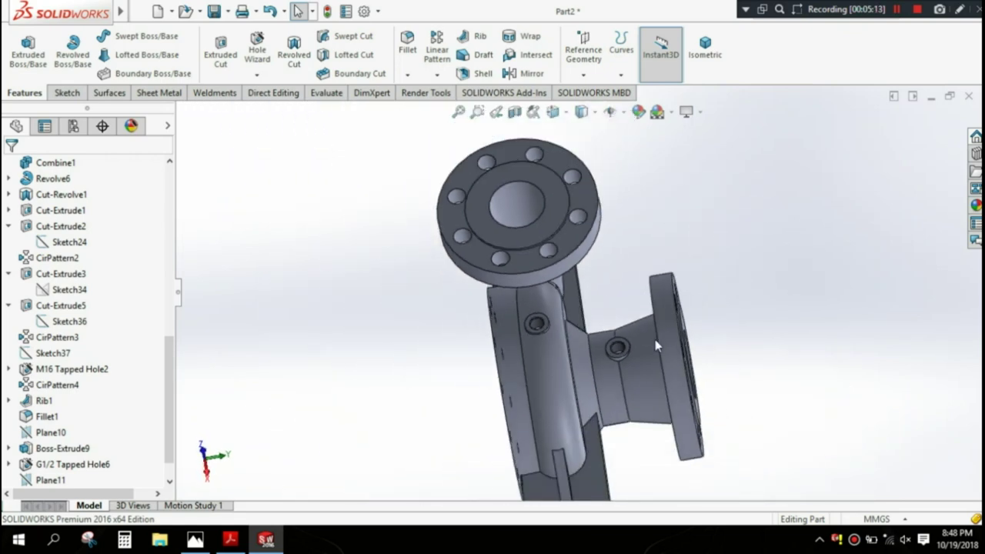
{"action": "scroll", "coordinate": [655, 340], "scroll_direction": "down", "scroll_amount": 3}
{"action": "scroll", "coordinate": [627, 338], "scroll_direction": "down", "scroll_amount": 3}
{"action": "scroll", "coordinate": [623, 339], "scroll_direction": "up", "scroll_amount": 5}
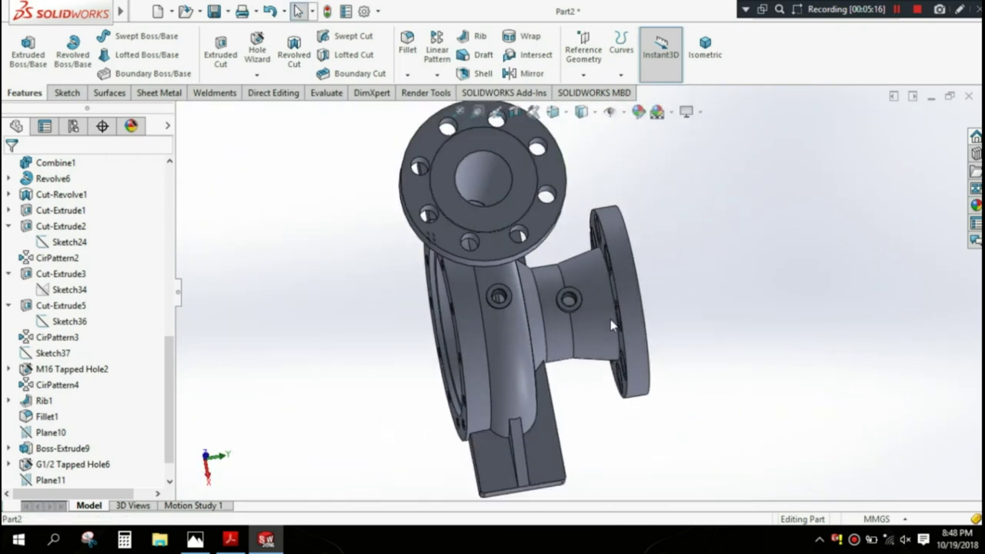
{"action": "mouse_move", "coordinate": [623, 339]}
{"action": "middle_mouse_down"}
{"action": "mouse_move", "coordinate": [461, 365]}
{"action": "mouse_move", "coordinate": [616, 285]}
{"action": "mouse_move", "coordinate": [665, 374]}
{"action": "middle_mouse_up"}
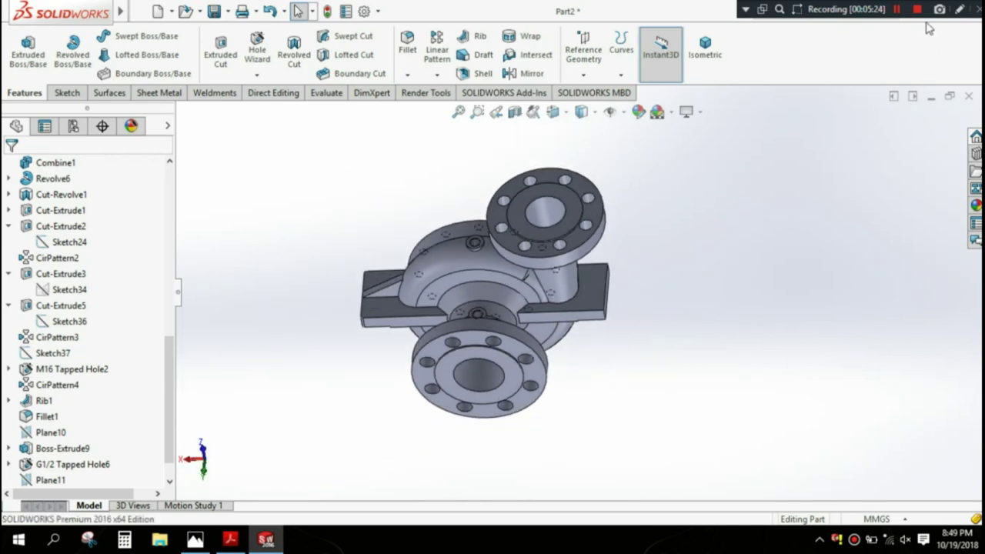
{"action": "mouse_move", "coordinate": [676, 314]}
{"action": "middle_mouse_down"}
{"action": "mouse_move", "coordinate": [609, 238]}
{"action": "mouse_move", "coordinate": [754, 233]}
{"action": "mouse_move", "coordinate": [778, 297]}
{"action": "mouse_move", "coordinate": [575, 309]}
{"action": "mouse_move", "coordinate": [599, 358]}
{"action": "mouse_move", "coordinate": [780, 277]}
{"action": "middle_mouse_up"}
{"action": "scroll", "coordinate": [603, 335], "scroll_direction": "down", "scroll_amount": 2}
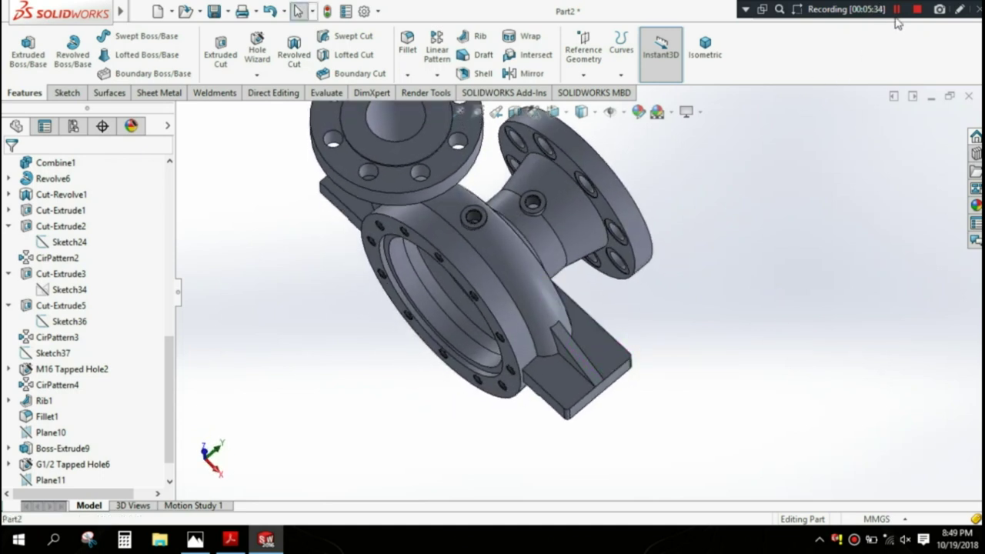
{"action": "scroll", "coordinate": [780, 277], "scroll_direction": "up", "scroll_amount": 2}
{"action": "scroll", "coordinate": [780, 281], "scroll_direction": "up", "scroll_amount": 2}
{"action": "middle_click_drag", "start_coordinate": [719, 297], "coordinate": [657, 315]}
{"action": "scroll", "coordinate": [562, 352], "scroll_direction": "down", "scroll_amount": 2}
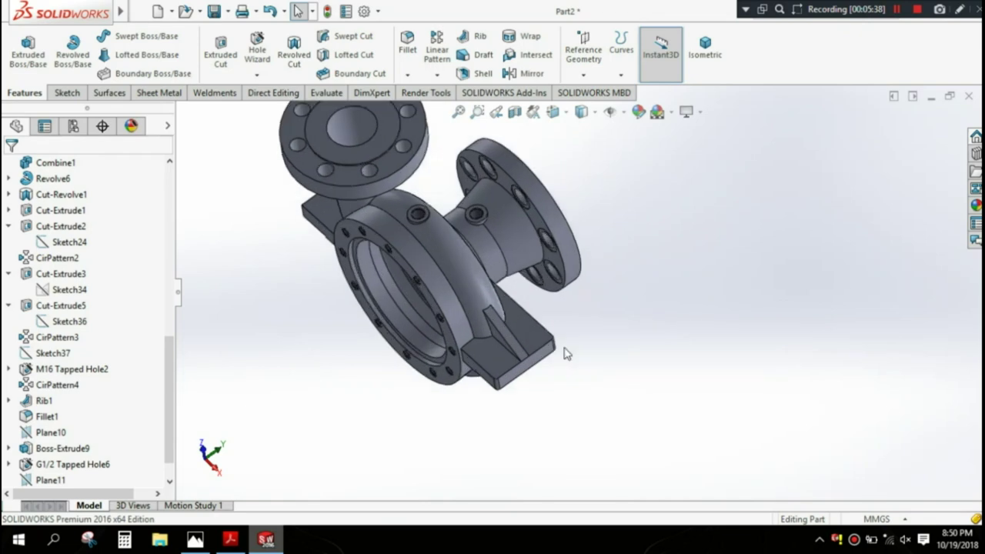
Step: Start a sketch on the mounting-foot face and view it Normal To
{"action": "left_click", "coordinate": [529, 339]}
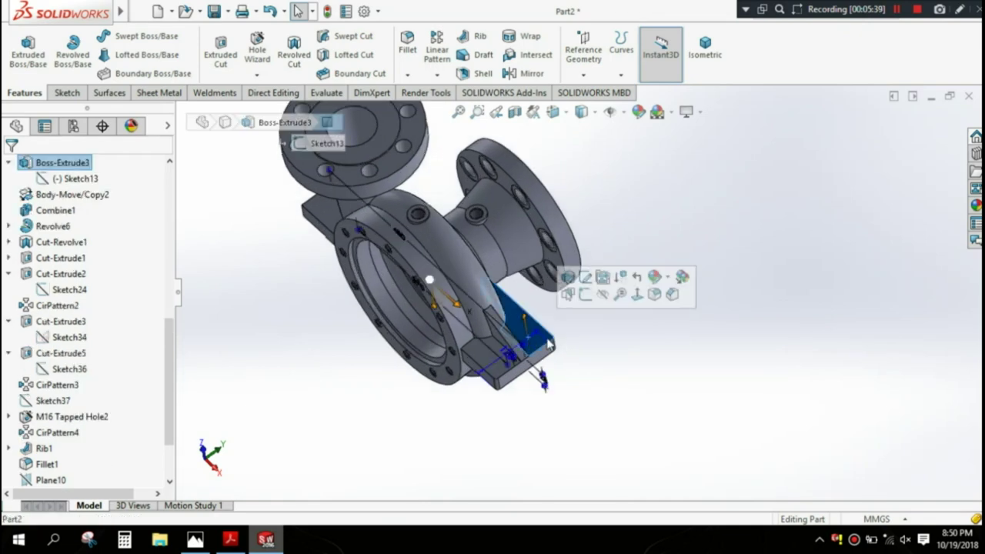
{"action": "left_click", "coordinate": [585, 295]}
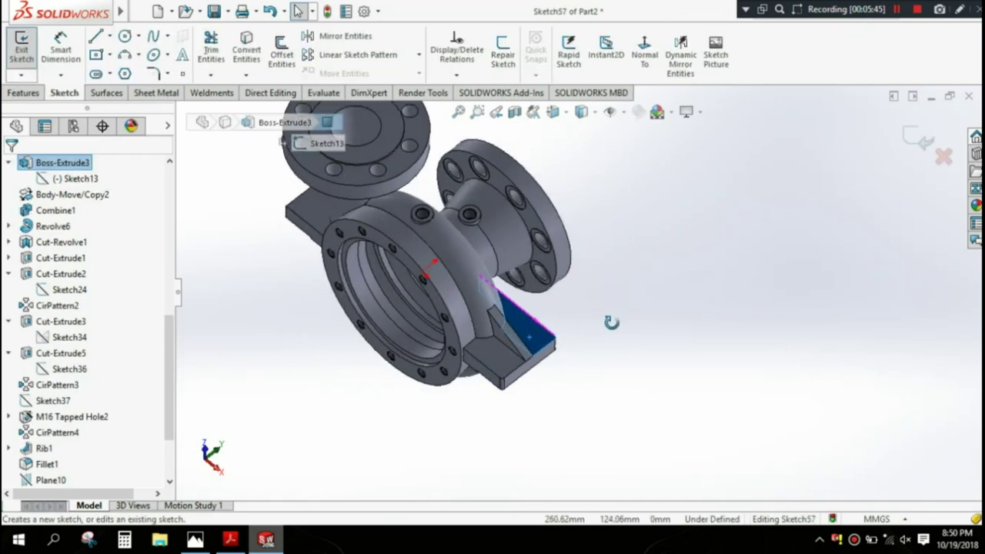
{"action": "key", "text": "space"}
{"action": "left_click", "coordinate": [627, 279]}
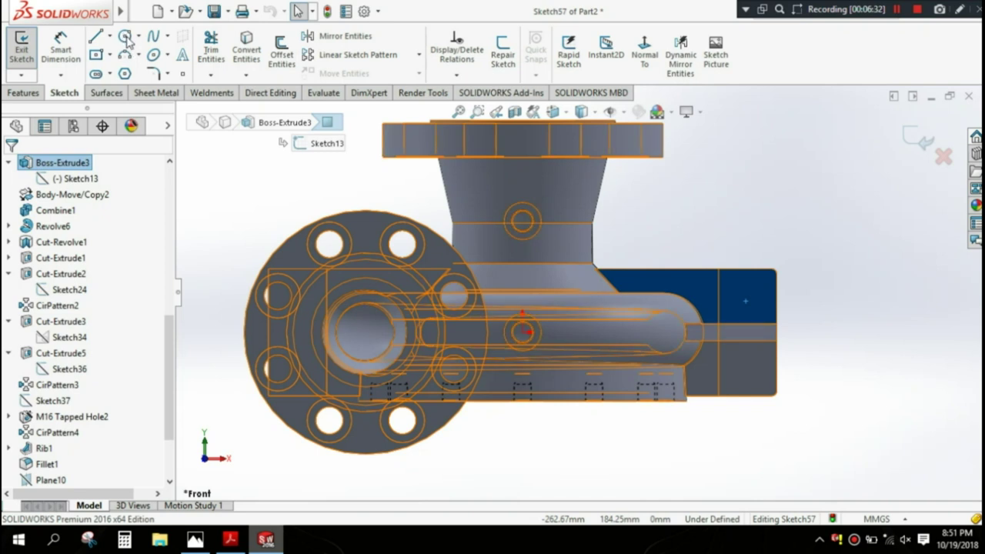
{"action": "left_click", "coordinate": [125, 38]}
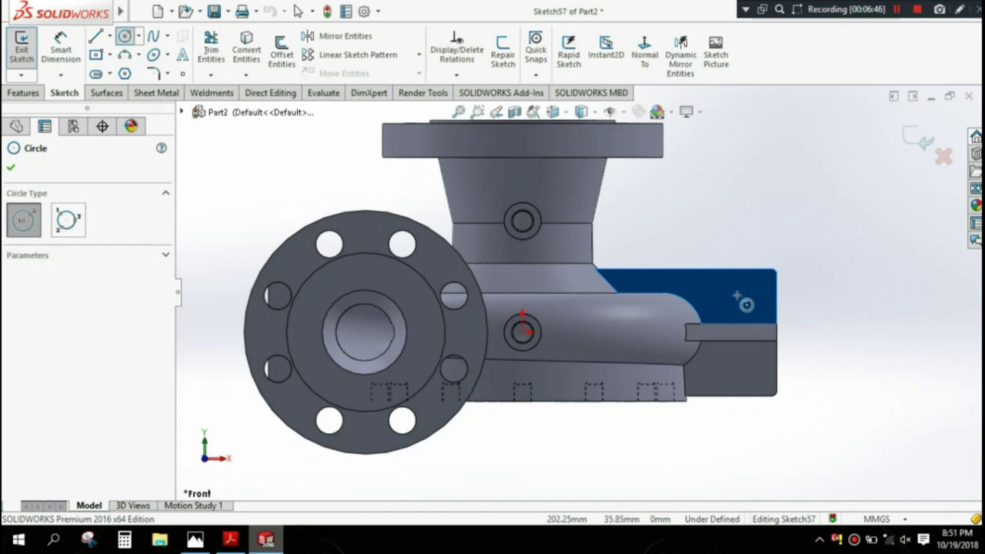
Step: Draw two stacked circles on the foot face and dimension one to Ø20 mm
{"action": "left_click", "coordinate": [744, 294]}
{"action": "left_click", "coordinate": [759, 292]}
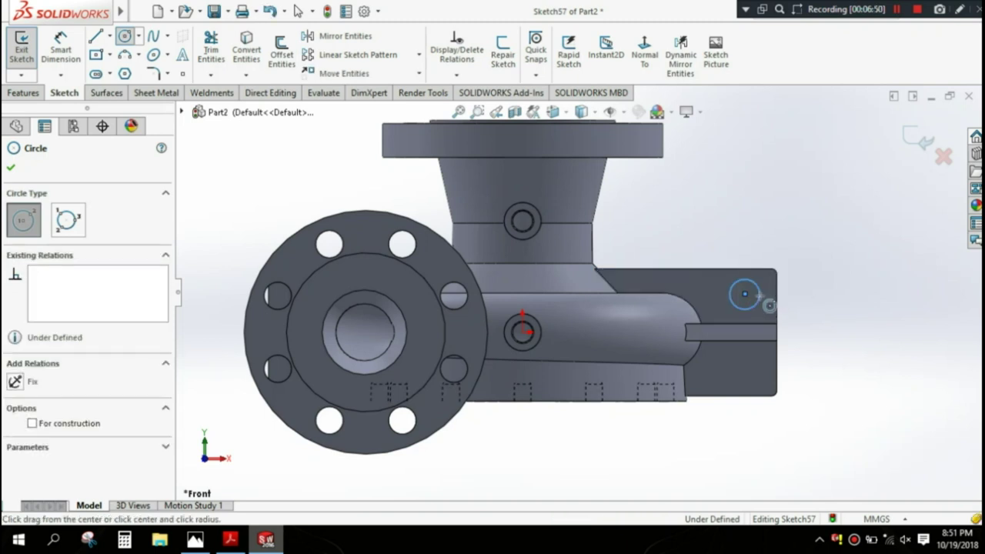
{"action": "left_click", "coordinate": [744, 366]}
{"action": "left_click", "coordinate": [744, 384]}
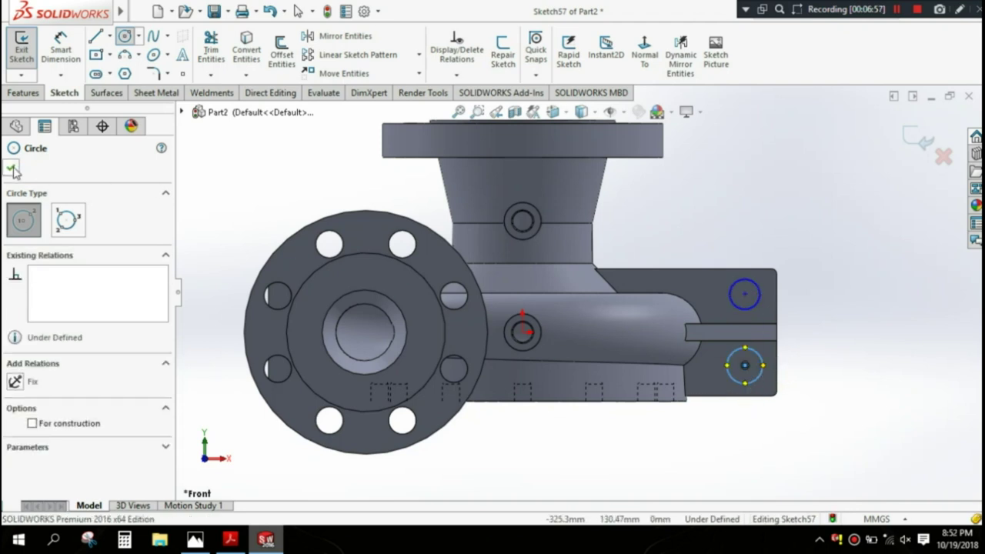
{"action": "key", "text": "Escape"}
{"action": "left_click", "coordinate": [61, 50]}
{"action": "left_click", "coordinate": [758, 305]}
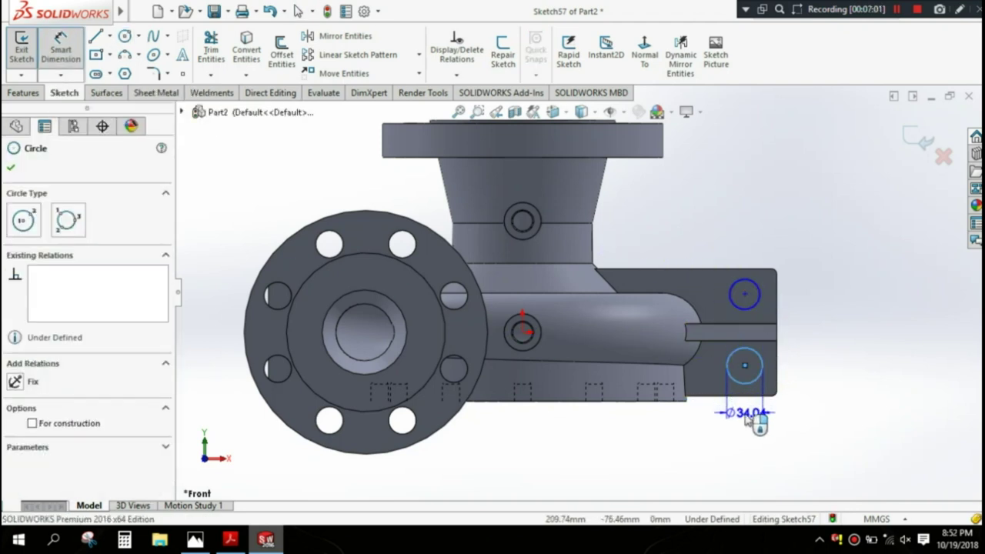
{"action": "left_click", "coordinate": [750, 421]}
{"action": "type", "text": "20"}
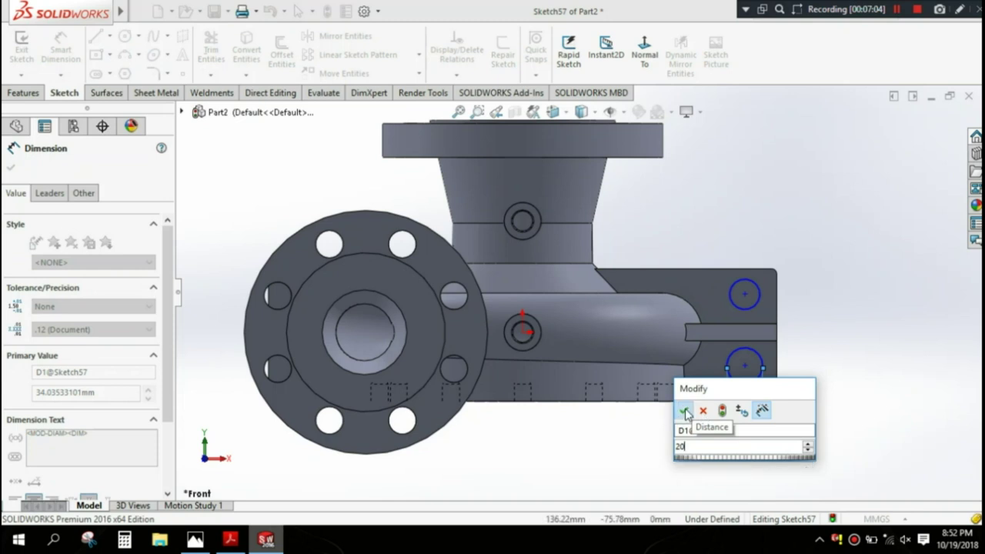
{"action": "left_click", "coordinate": [683, 410]}
{"action": "key", "text": "Escape"}
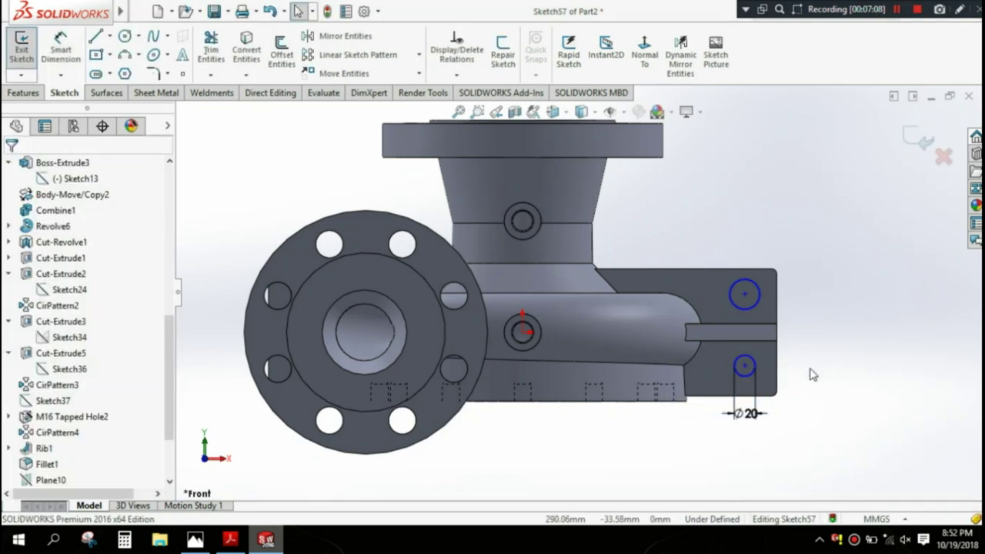
Step: Apply an Equal relation so the upper circle matches the lower one
{"action": "left_click", "coordinate": [755, 366]}
{"action": "left_click", "coordinate": [754, 305], "text": "ctrl"}
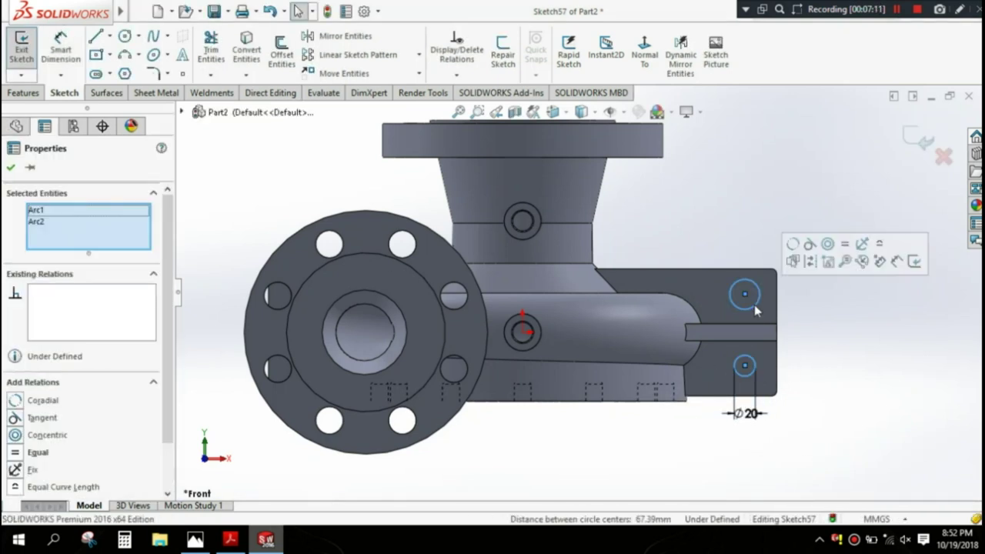
{"action": "left_click", "coordinate": [844, 244]}
{"action": "left_click", "coordinate": [835, 320]}
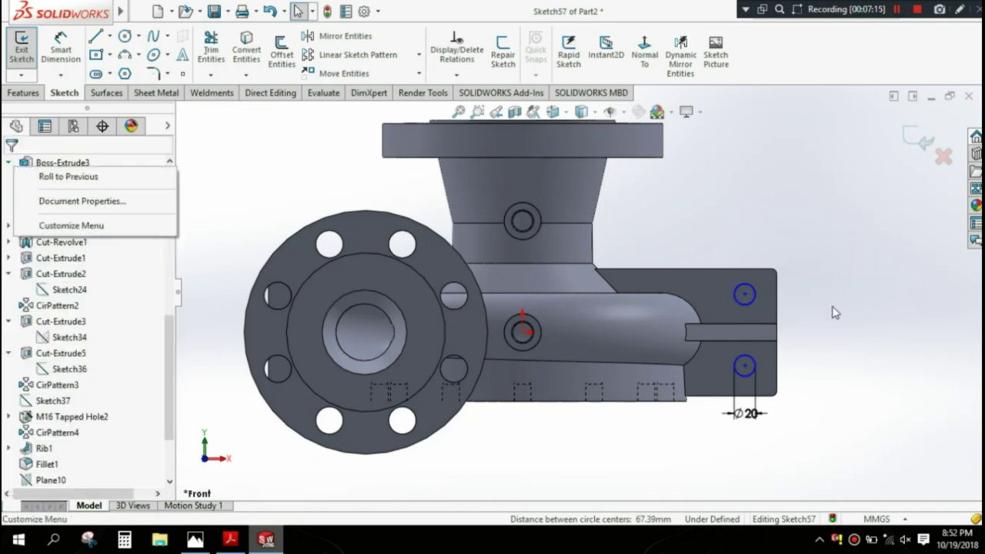
{"action": "left_click", "coordinate": [67, 45]}
Step: Dimension the upper circle centre 40 mm vertically from the casing centre
{"action": "left_click", "coordinate": [744, 294]}
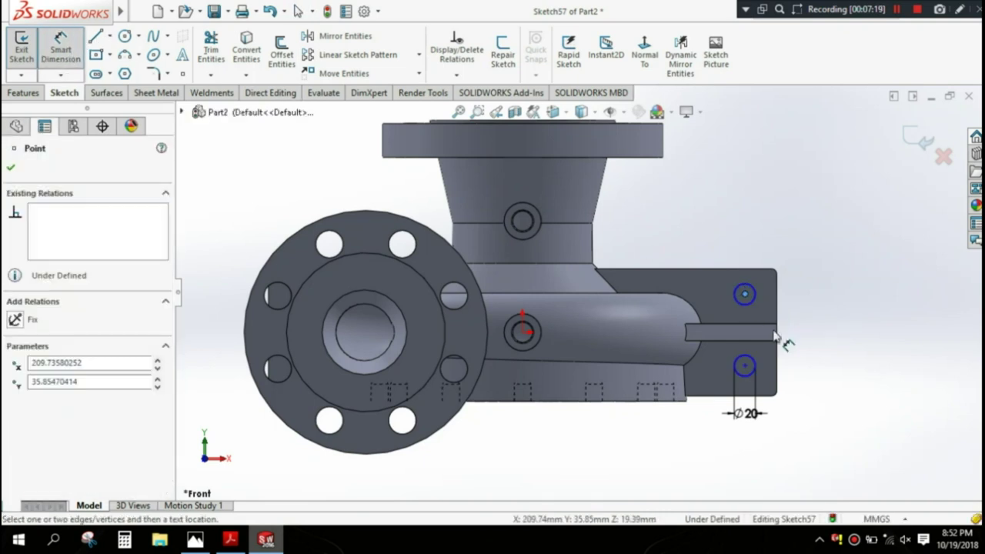
{"action": "scroll", "coordinate": [779, 333], "scroll_direction": "down", "scroll_amount": 3}
{"action": "scroll", "coordinate": [782, 341], "scroll_direction": "down", "scroll_amount": 2}
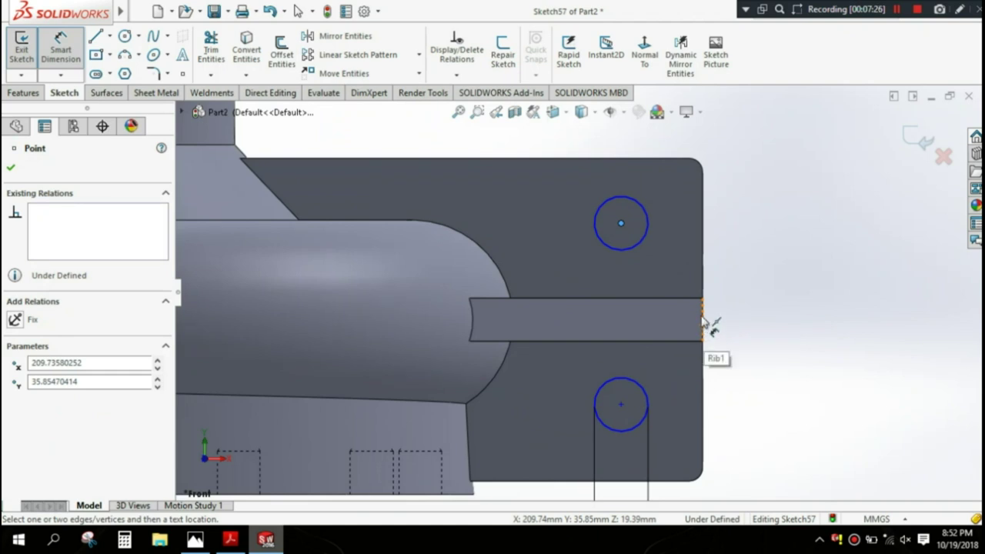
{"action": "scroll", "coordinate": [702, 329], "scroll_direction": "down", "scroll_amount": 1}
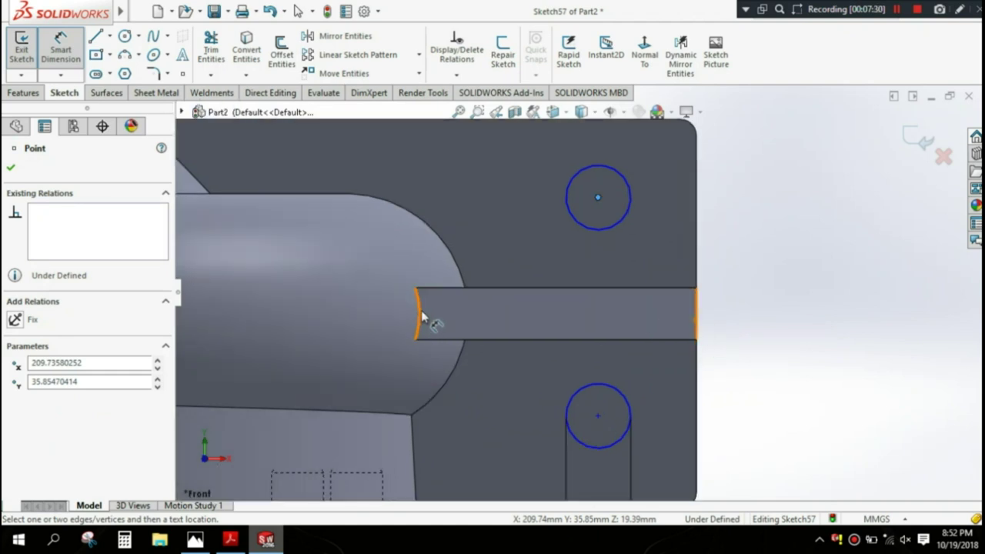
{"action": "scroll", "coordinate": [464, 291], "scroll_direction": "up", "scroll_amount": 2}
{"action": "scroll", "coordinate": [463, 290], "scroll_direction": "up", "scroll_amount": 1}
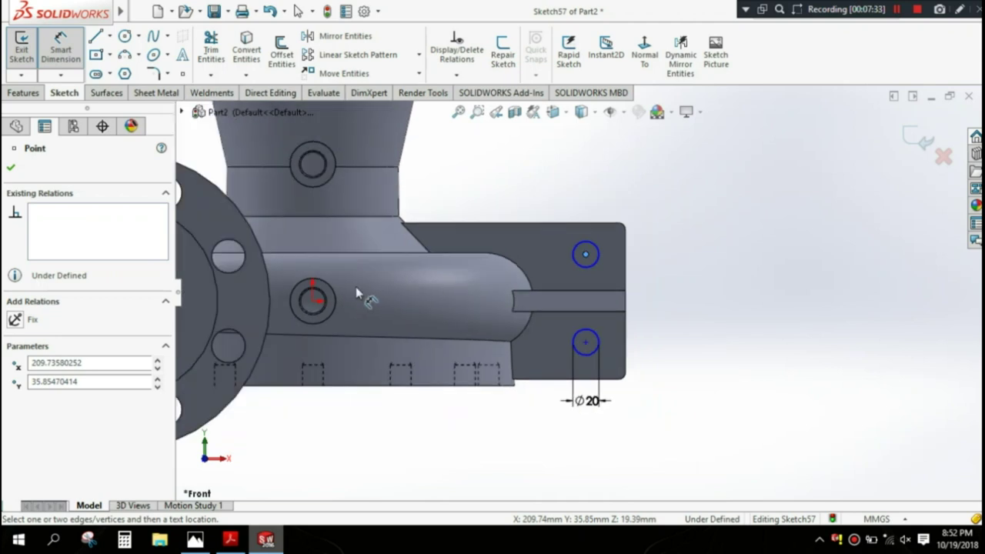
{"action": "left_click", "coordinate": [585, 254]}
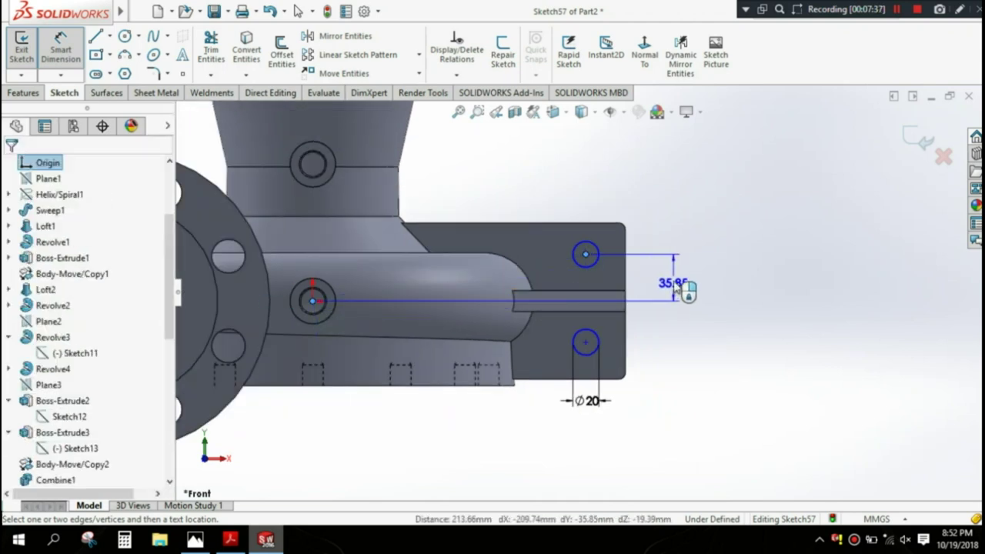
{"action": "left_click", "coordinate": [677, 286]}
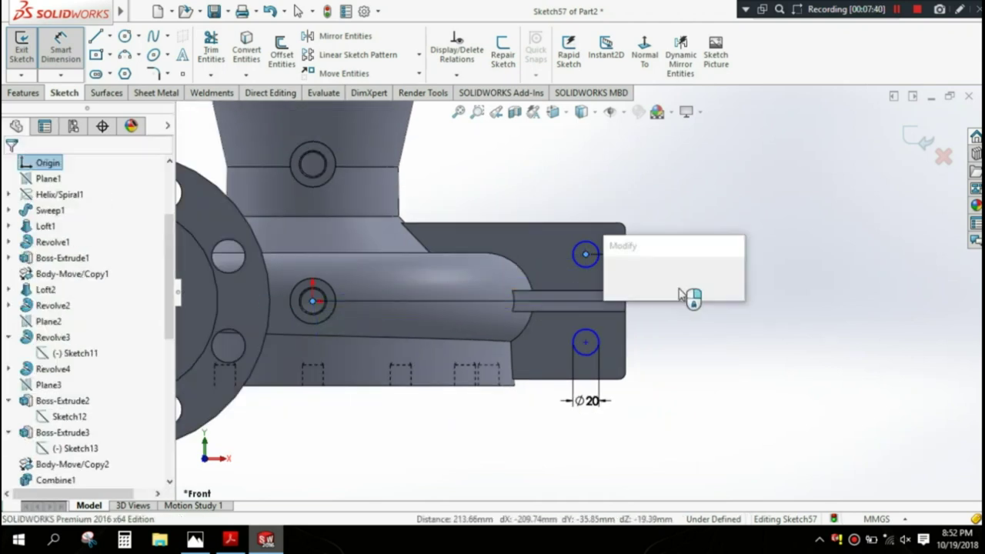
{"action": "type", "text": "40"}
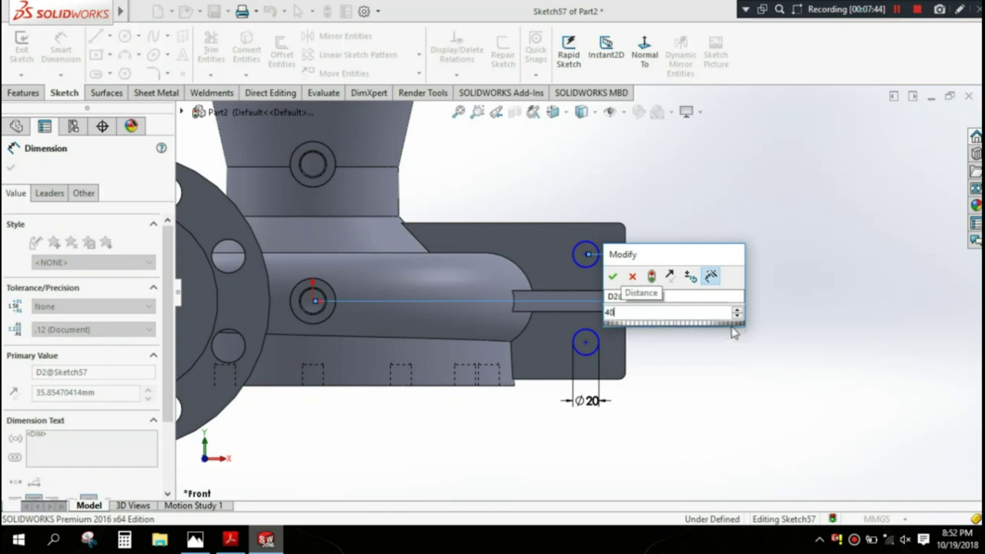
{"action": "key", "text": "Return"}
Step: Dimension the lower circle centre 40 mm vertically from the casing centre
{"action": "left_click", "coordinate": [586, 344]}
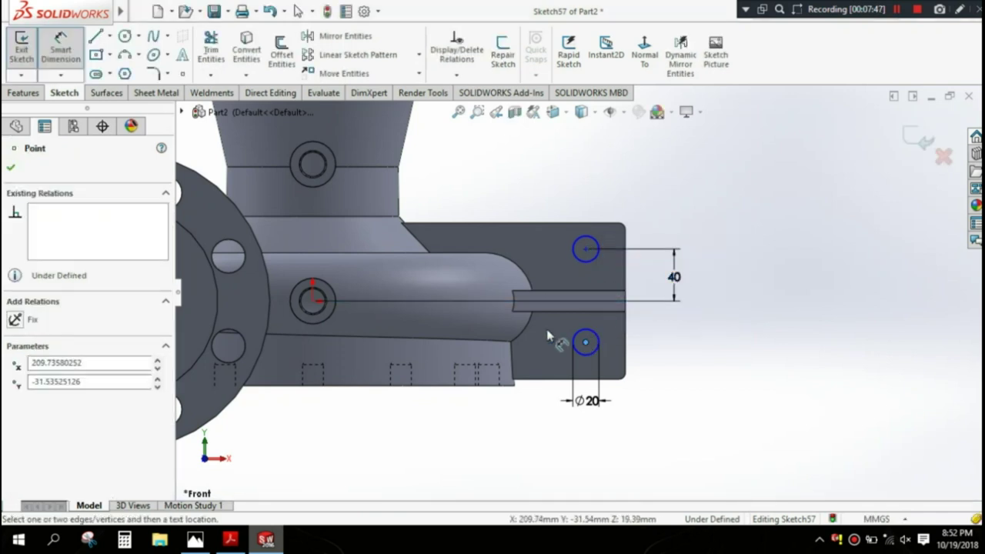
{"action": "left_click", "coordinate": [313, 302]}
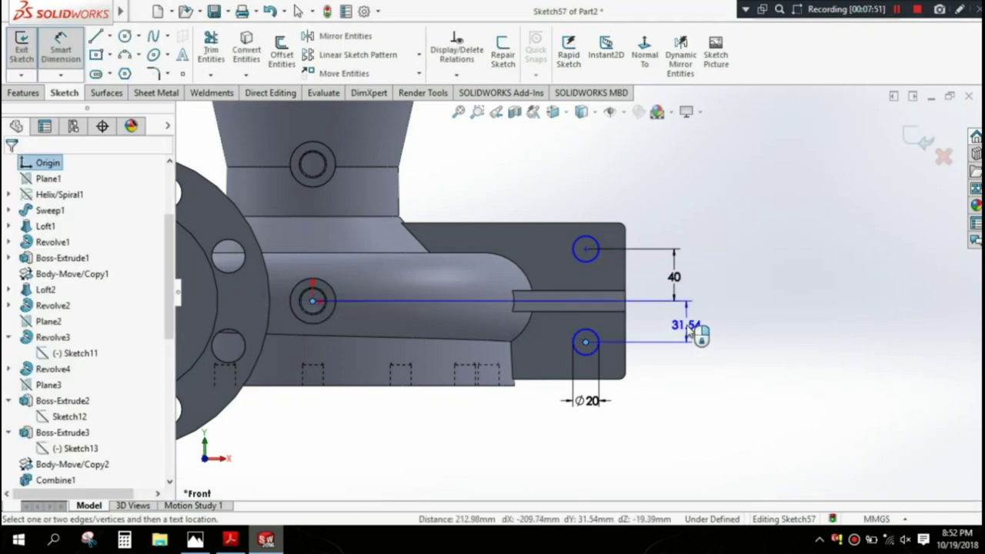
{"action": "left_click", "coordinate": [689, 330]}
{"action": "type", "text": "40"}
{"action": "key", "text": "Return"}
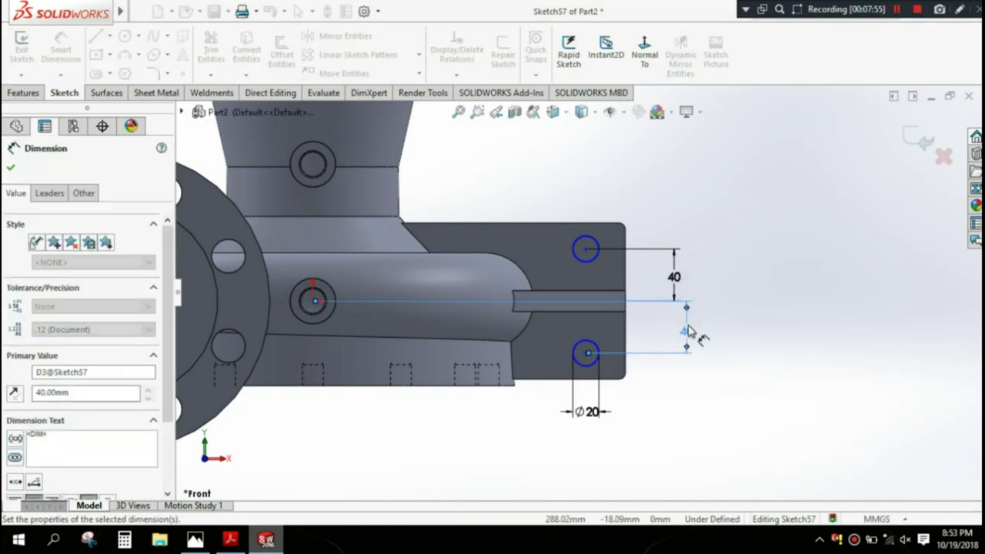
Step: Fit and orbit the part, then compare it with the reference drawing in Photos
{"action": "key", "text": "f"}
{"action": "middle_click_drag", "start_coordinate": [660, 418], "coordinate": [589, 273]}
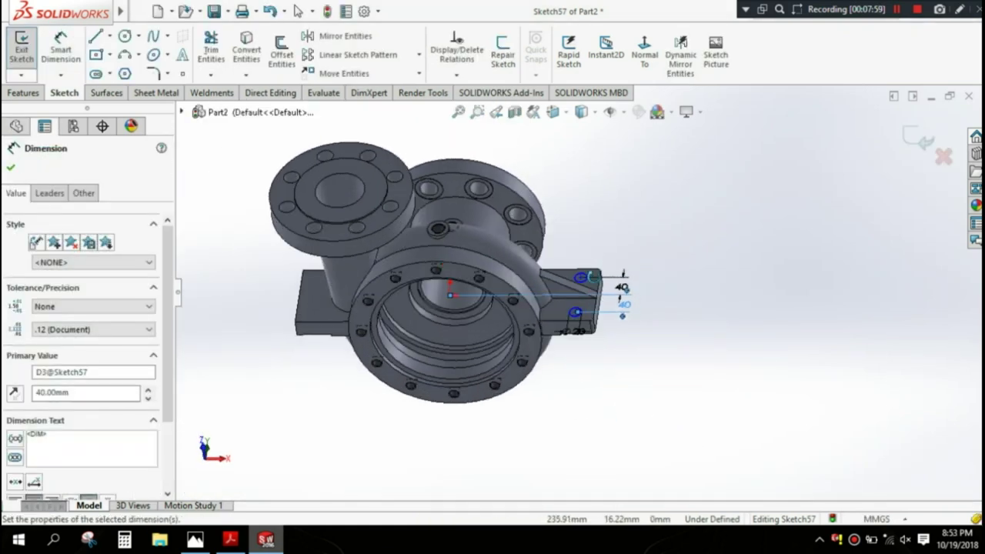
{"action": "scroll", "coordinate": [591, 281], "scroll_direction": "down", "scroll_amount": 3}
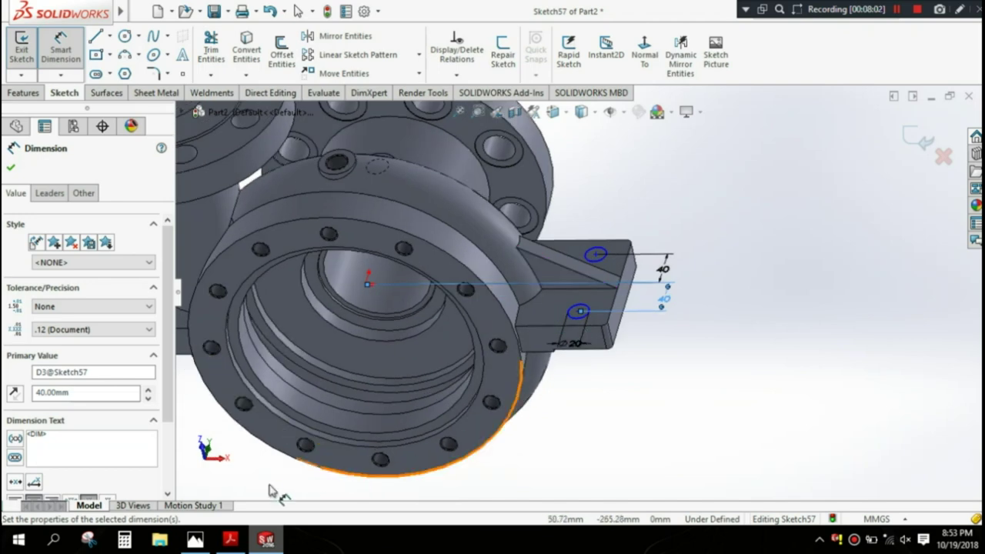
{"action": "left_click", "coordinate": [193, 541]}
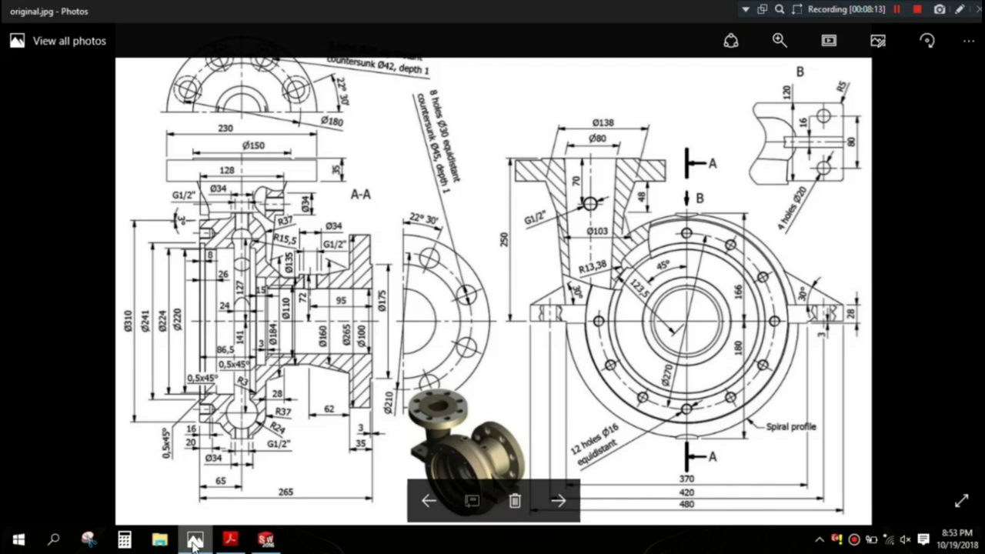
{"action": "left_click", "coordinate": [194, 541]}
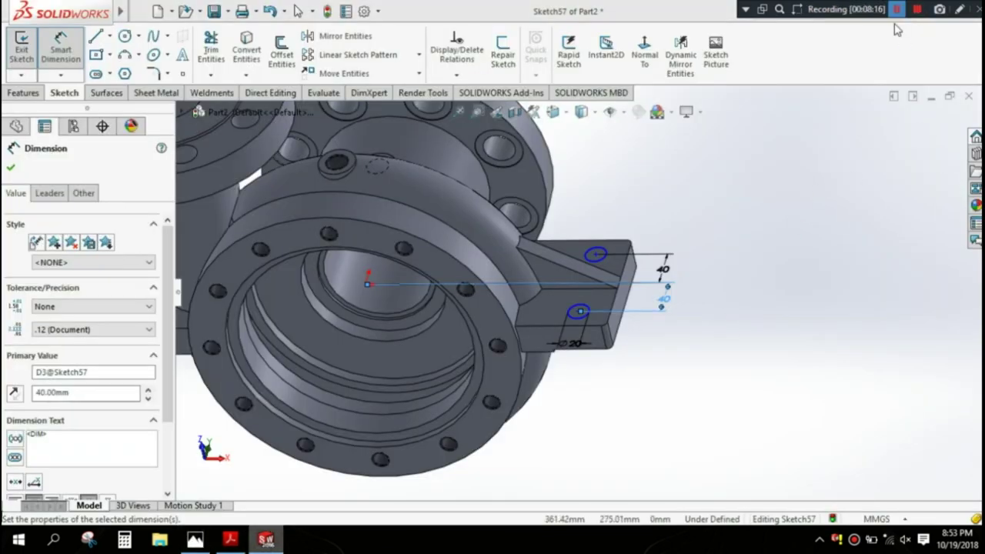
Step: Dimension the lower circle centre 30 mm from the foot's end edge
{"action": "scroll", "coordinate": [585, 317], "scroll_direction": "down", "scroll_amount": 3}
{"action": "scroll", "coordinate": [591, 309], "scroll_direction": "down", "scroll_amount": 2}
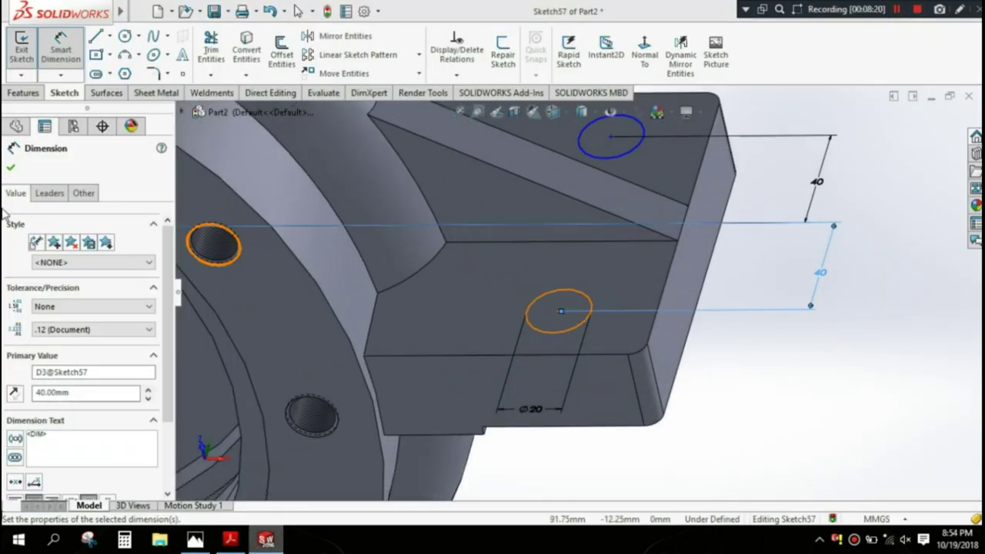
{"action": "key", "text": "Escape"}
{"action": "left_click", "coordinate": [61, 48]}
{"action": "left_click", "coordinate": [559, 310]}
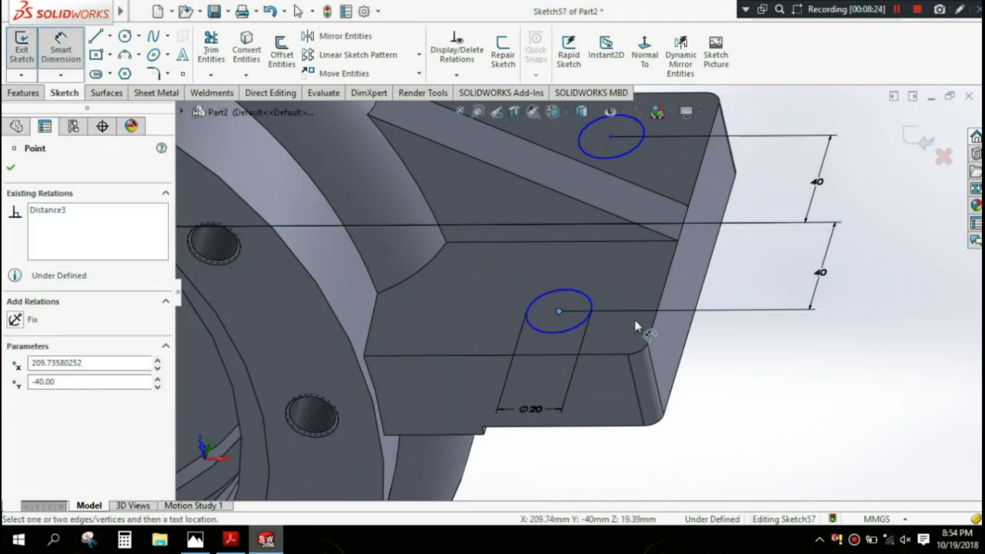
{"action": "left_click", "coordinate": [658, 323]}
{"action": "left_click", "coordinate": [572, 458]}
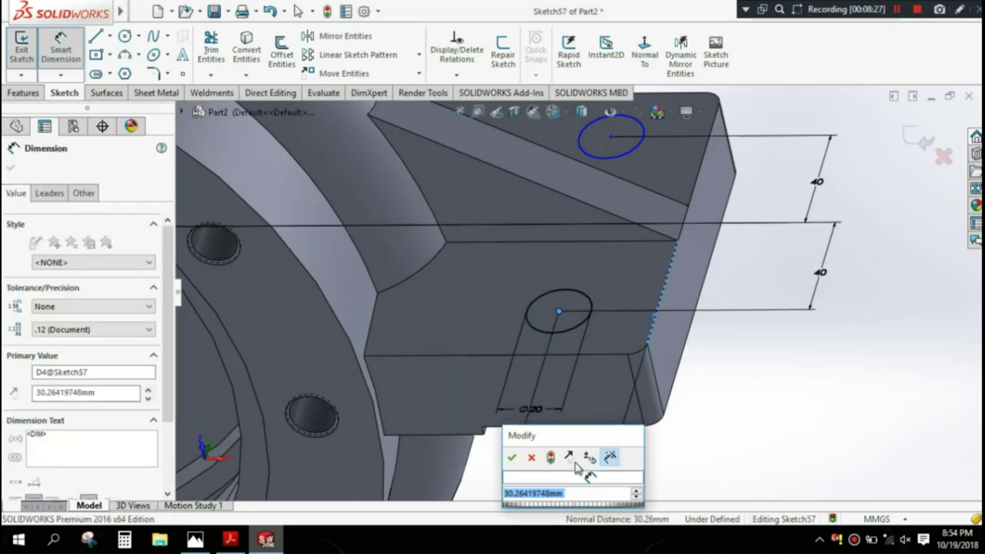
{"action": "type", "text": "30"}
{"action": "key", "text": "Return"}
Step: Dimension the upper hole centre 30 mm from the foot's end edge
{"action": "scroll", "coordinate": [653, 196], "scroll_direction": "up", "scroll_amount": 2}
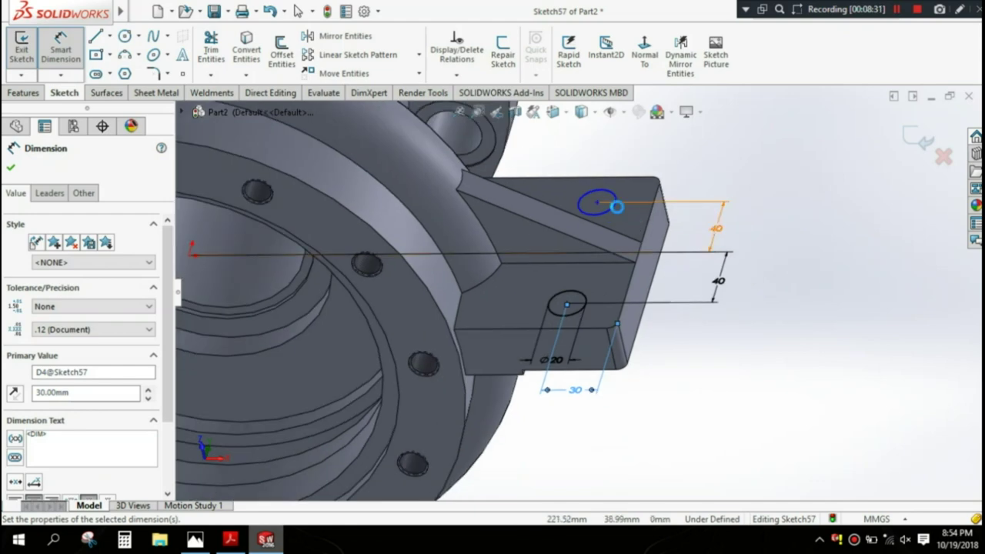
{"action": "scroll", "coordinate": [587, 221], "scroll_direction": "down", "scroll_amount": 2}
{"action": "left_click", "coordinate": [584, 211]}
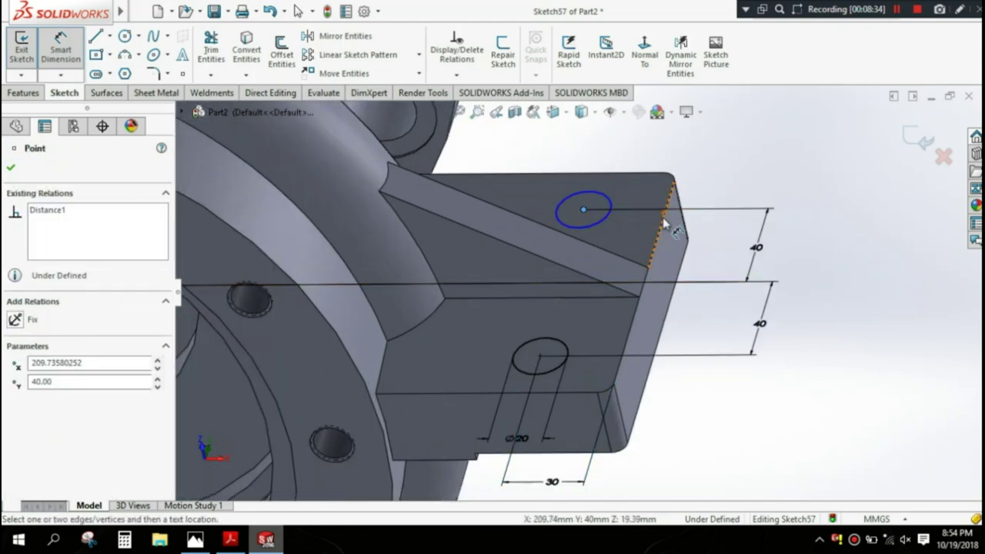
{"action": "left_click", "coordinate": [652, 152]}
{"action": "type", "text": "30"}
{"action": "key", "text": "Return"}
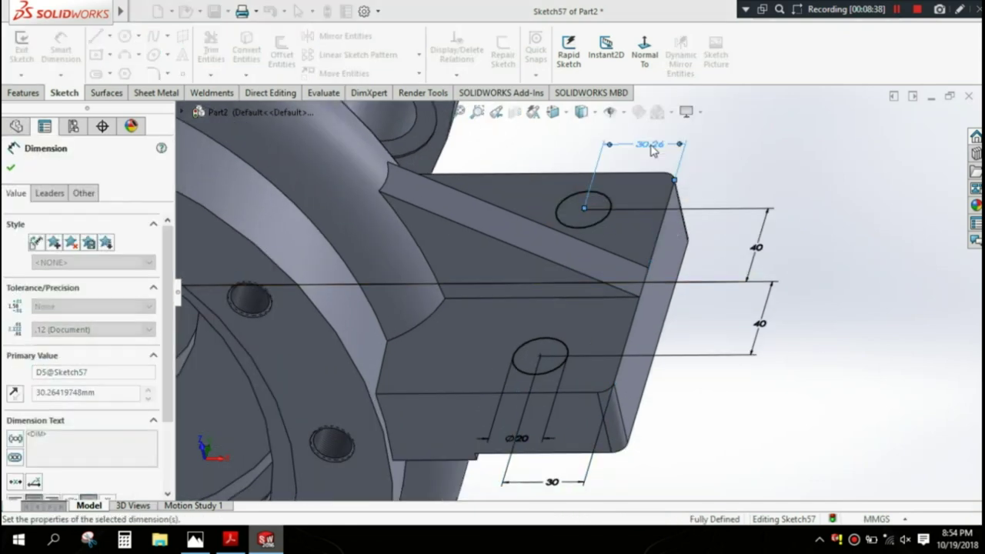
{"action": "left_click", "coordinate": [11, 168]}
{"action": "left_click", "coordinate": [24, 92]}
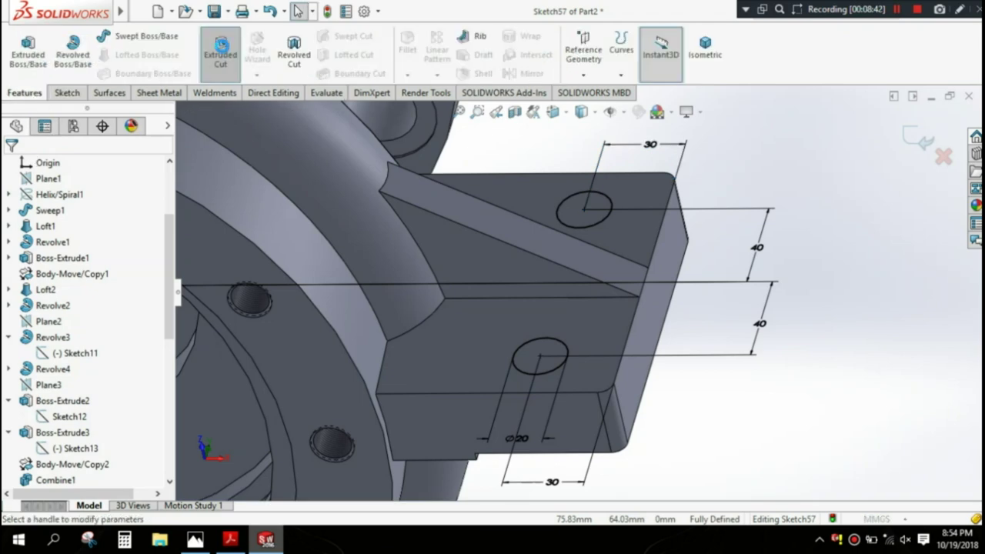
Step: Cut the two Ø20 foot holes Up To Next and orbit to inspect them
{"action": "left_click", "coordinate": [221, 47]}
{"action": "left_click", "coordinate": [136, 253]}
{"action": "left_click", "coordinate": [46, 275]}
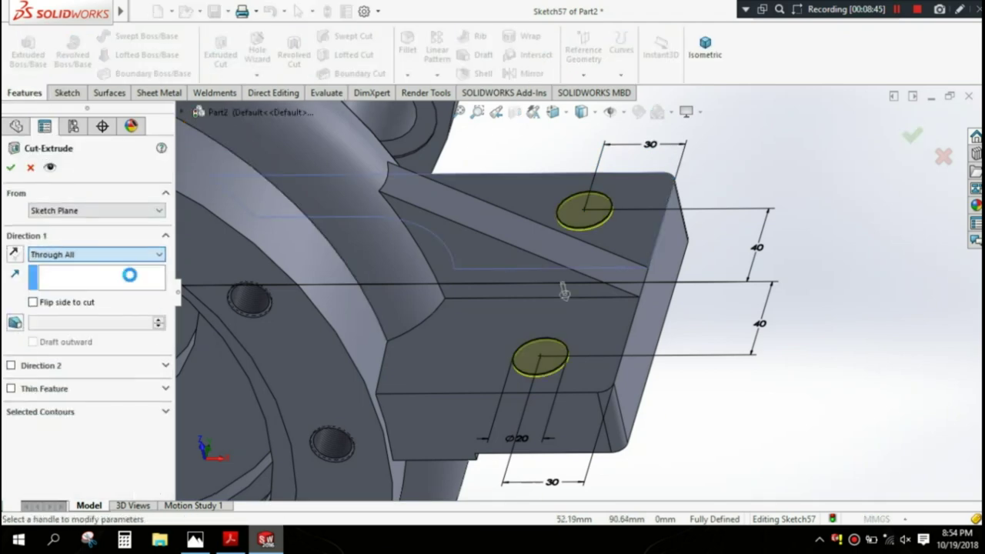
{"action": "middle_click_drag", "start_coordinate": [231, 296], "coordinate": [350, 296]}
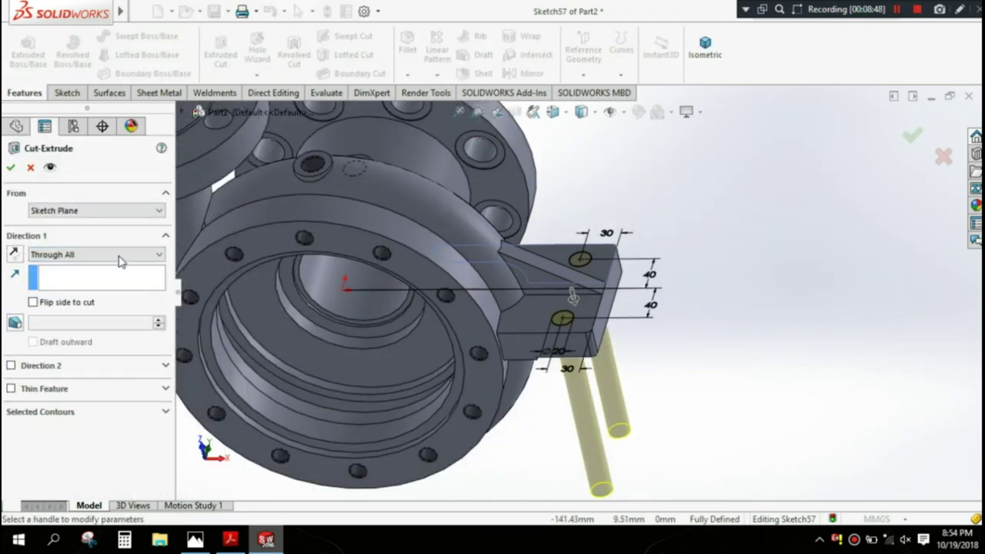
{"action": "left_click", "coordinate": [119, 260]}
{"action": "left_click", "coordinate": [116, 297]}
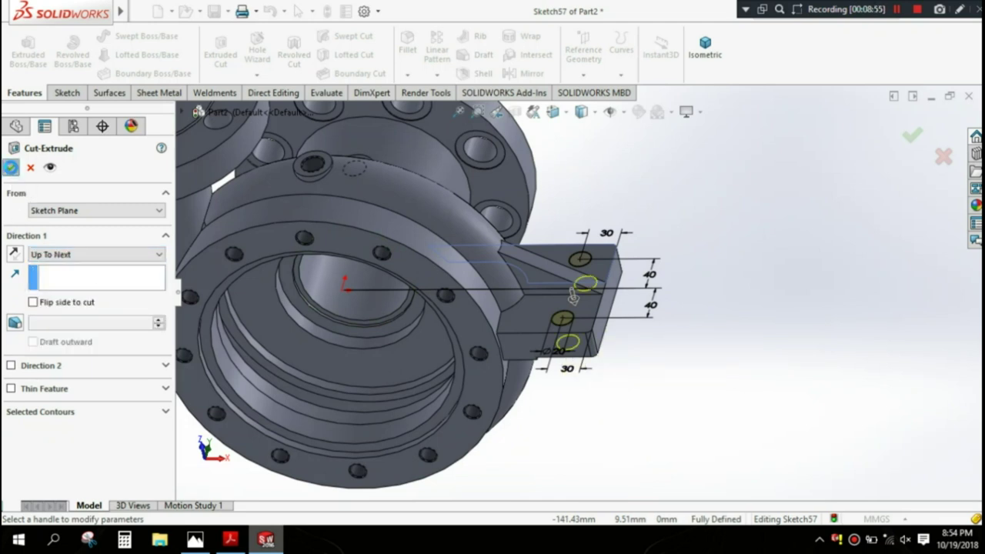
{"action": "left_click", "coordinate": [11, 169]}
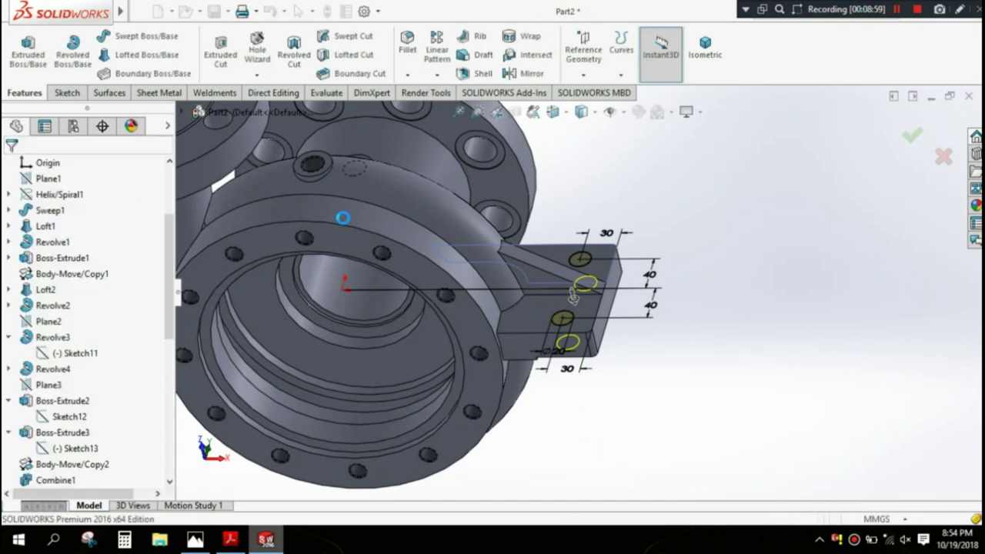
{"action": "mouse_move", "coordinate": [631, 315]}
{"action": "middle_mouse_down"}
{"action": "mouse_move", "coordinate": [653, 344]}
{"action": "mouse_move", "coordinate": [494, 202]}
{"action": "middle_mouse_up"}
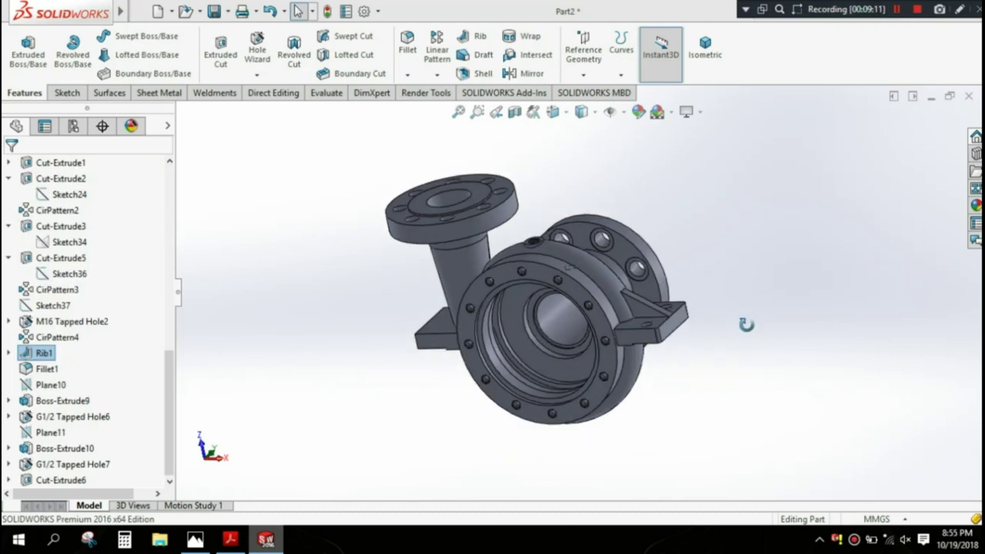
{"action": "middle_click_drag", "start_coordinate": [746, 323], "coordinate": [739, 343]}
Step: Mirror Cut-Extrude6 about the Right Plane to add holes to the opposite foot
{"action": "left_click", "coordinate": [61, 481]}
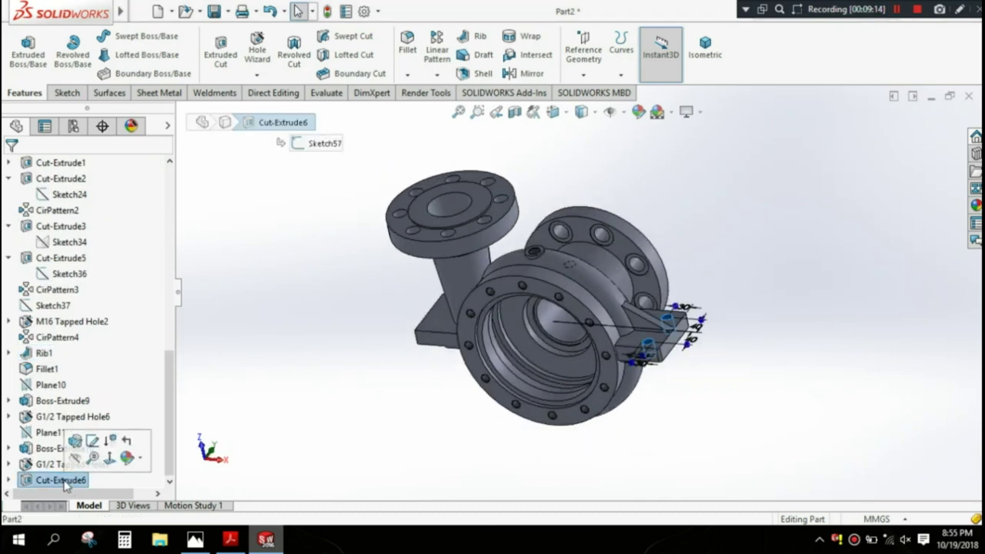
{"action": "left_click", "coordinate": [526, 73]}
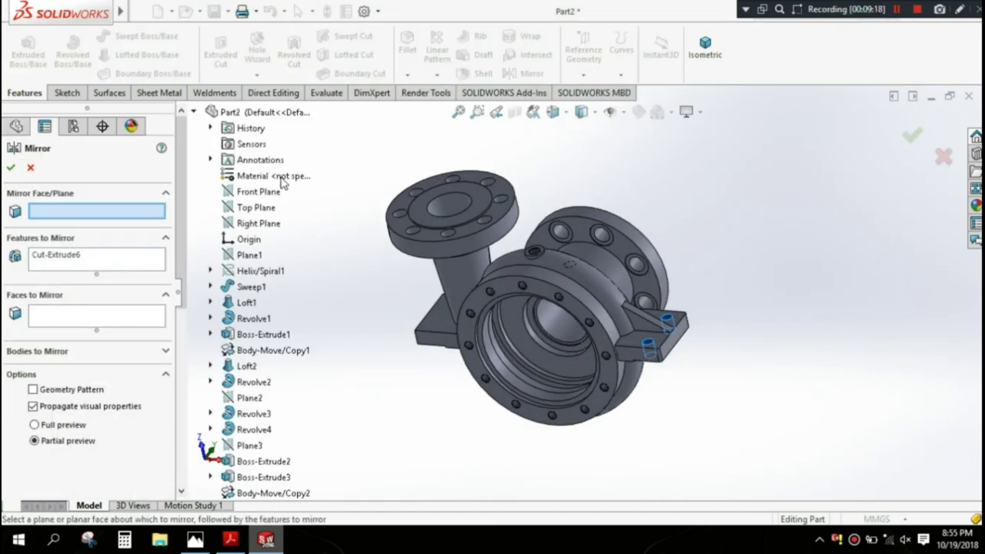
{"action": "left_click", "coordinate": [264, 227]}
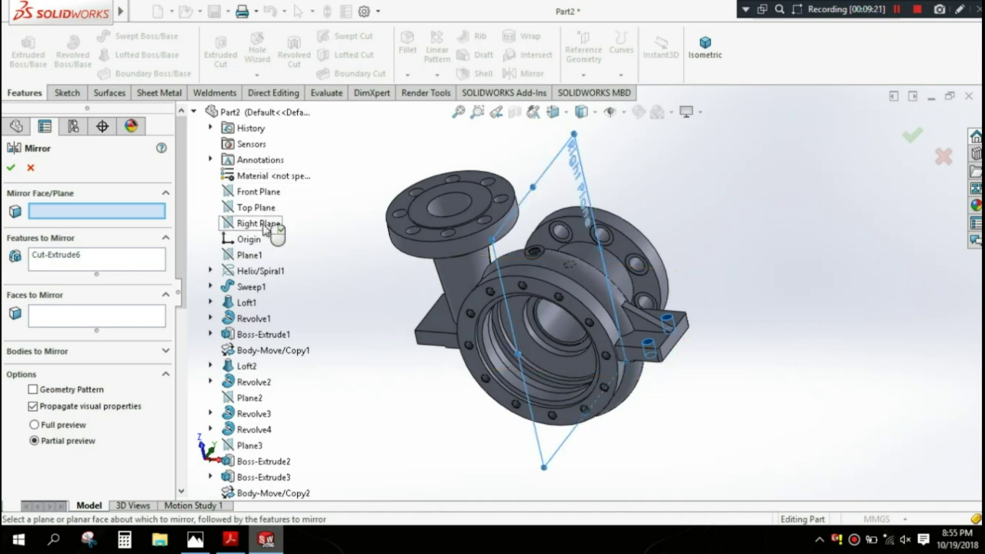
{"action": "middle_click_drag", "start_coordinate": [391, 293], "coordinate": [393, 323]}
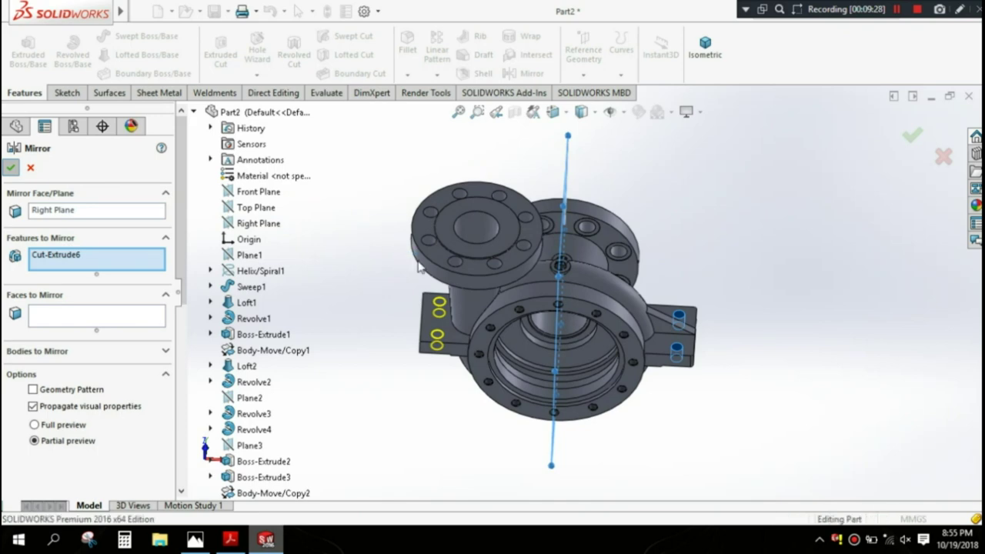
{"action": "key", "text": "Return"}
{"action": "mouse_move", "coordinate": [457, 269]}
{"action": "middle_mouse_down"}
{"action": "mouse_move", "coordinate": [462, 279]}
{"action": "mouse_move", "coordinate": [509, 212]}
{"action": "middle_mouse_up"}
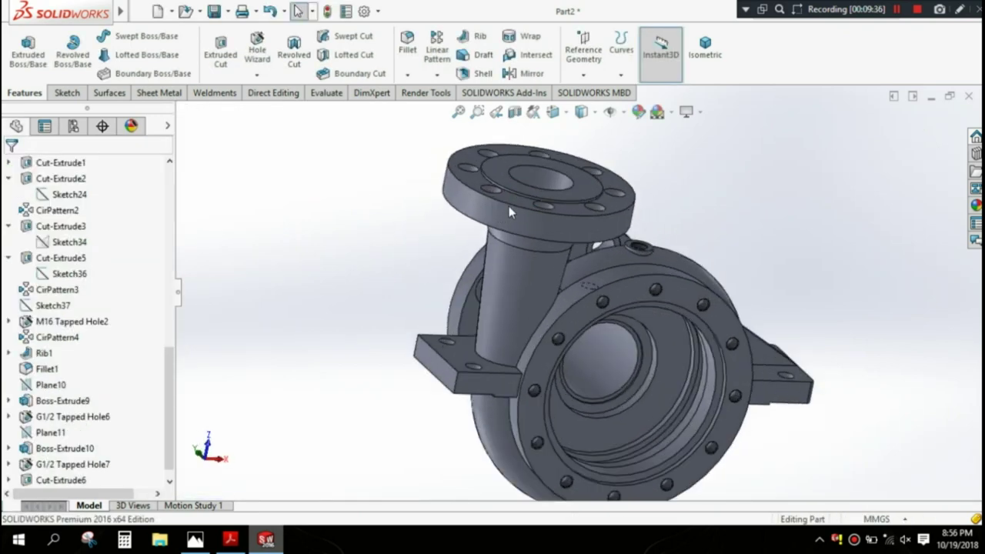
{"action": "middle_click_drag", "start_coordinate": [585, 225], "coordinate": [226, 196]}
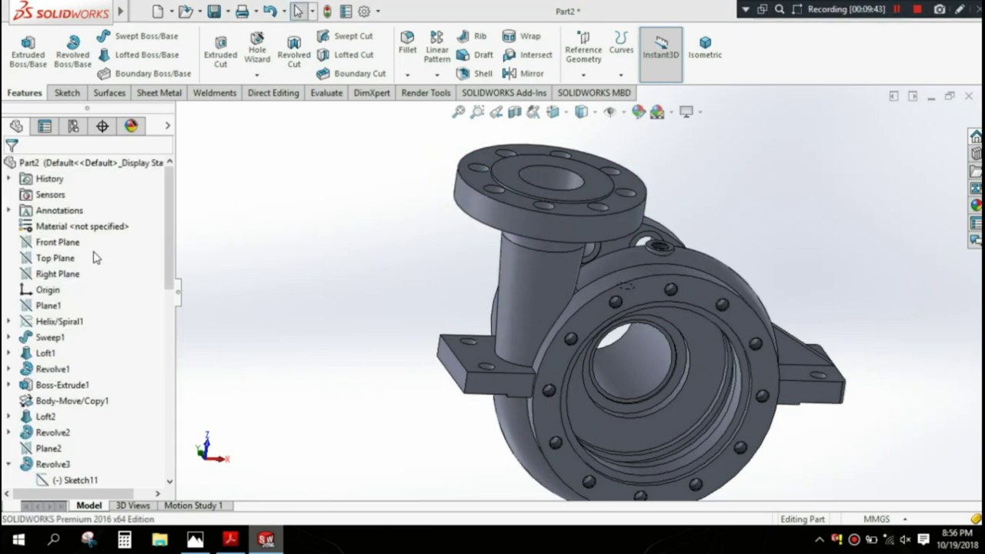
{"action": "left_click", "coordinate": [71, 263]}
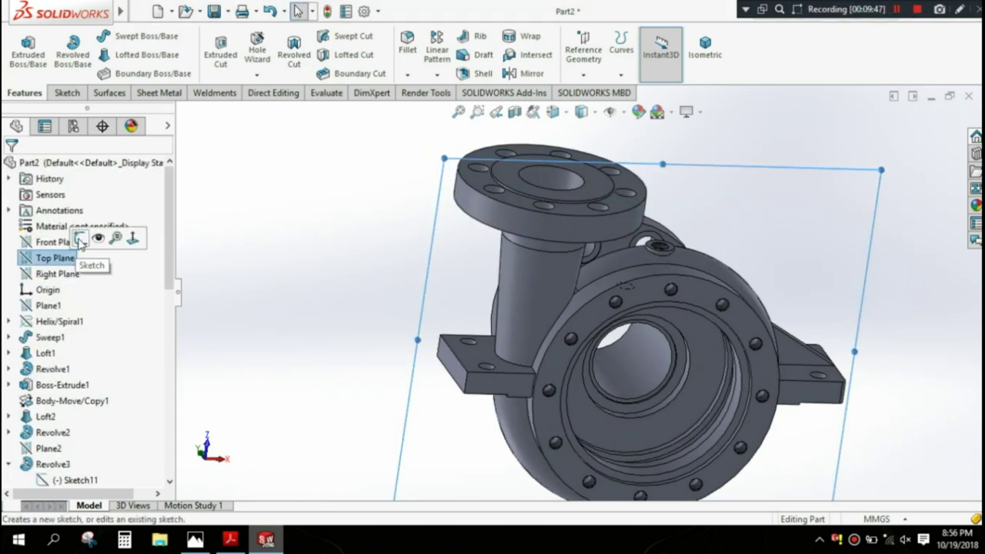
Step: On the Top Plane, viewed from below, draw a line from the left foot's corner to the casing neck
{"action": "left_click", "coordinate": [80, 240]}
{"action": "key", "text": "space"}
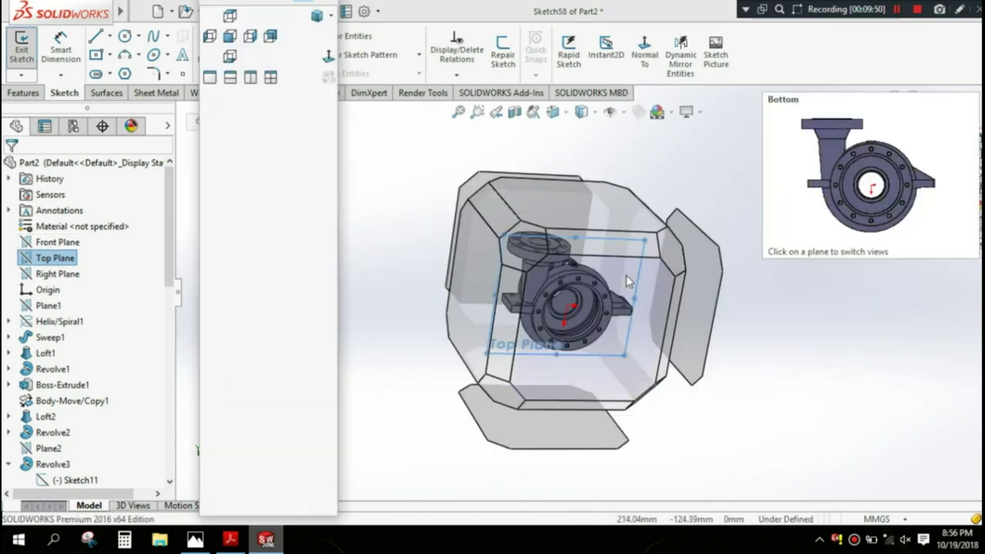
{"action": "left_click", "coordinate": [627, 282]}
{"action": "left_click", "coordinate": [96, 36]}
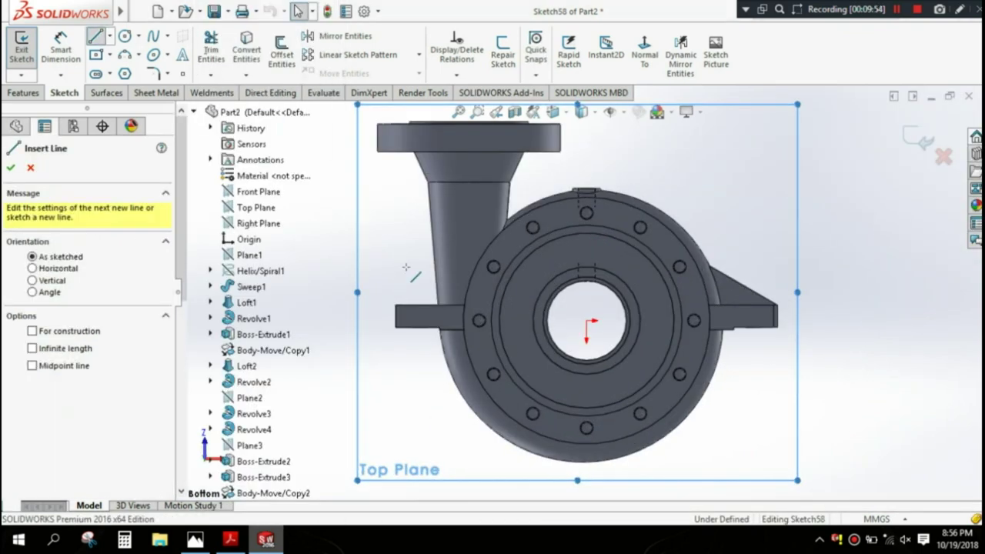
{"action": "left_click", "coordinate": [395, 305]}
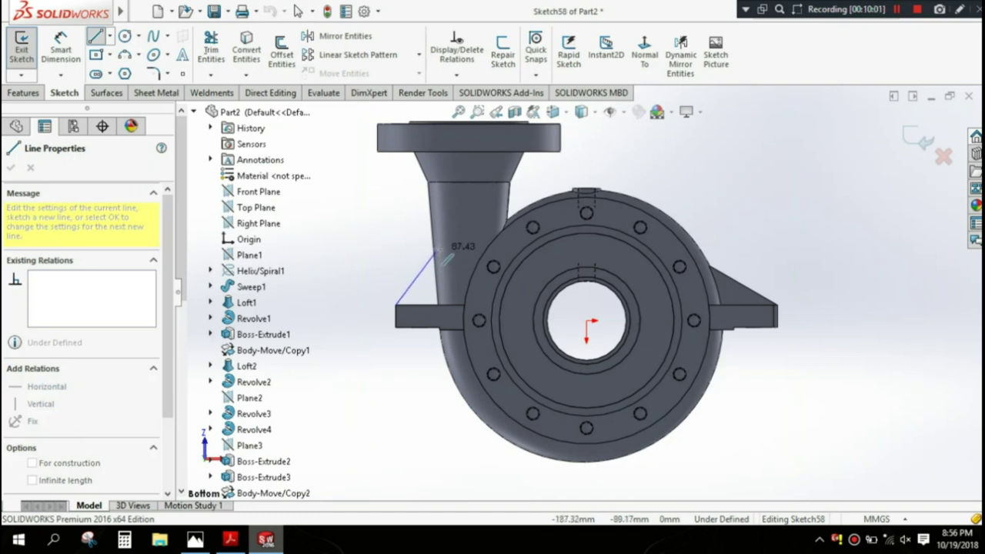
{"action": "scroll", "coordinate": [445, 256], "scroll_direction": "down", "scroll_amount": 2}
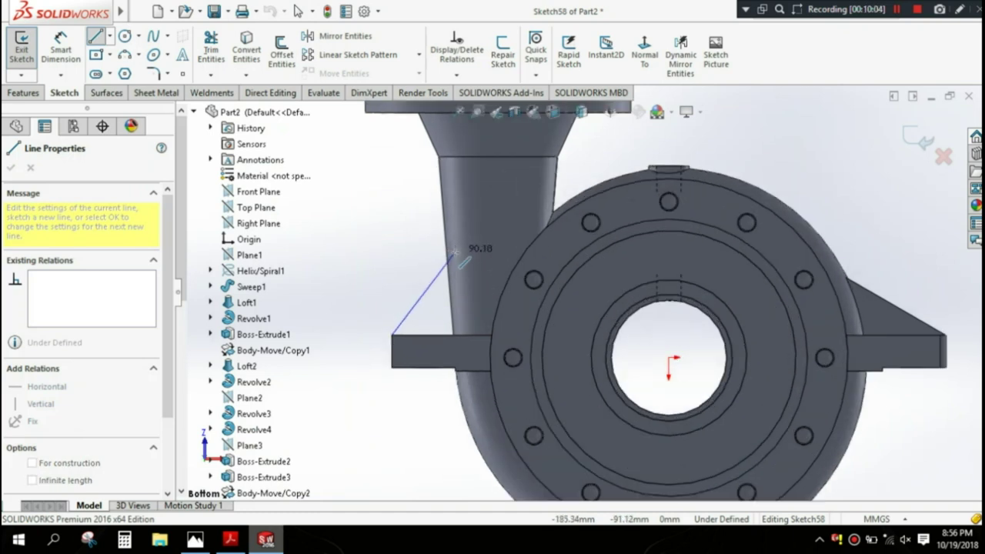
{"action": "left_click", "coordinate": [455, 251]}
{"action": "right_click", "coordinate": [380, 210]}
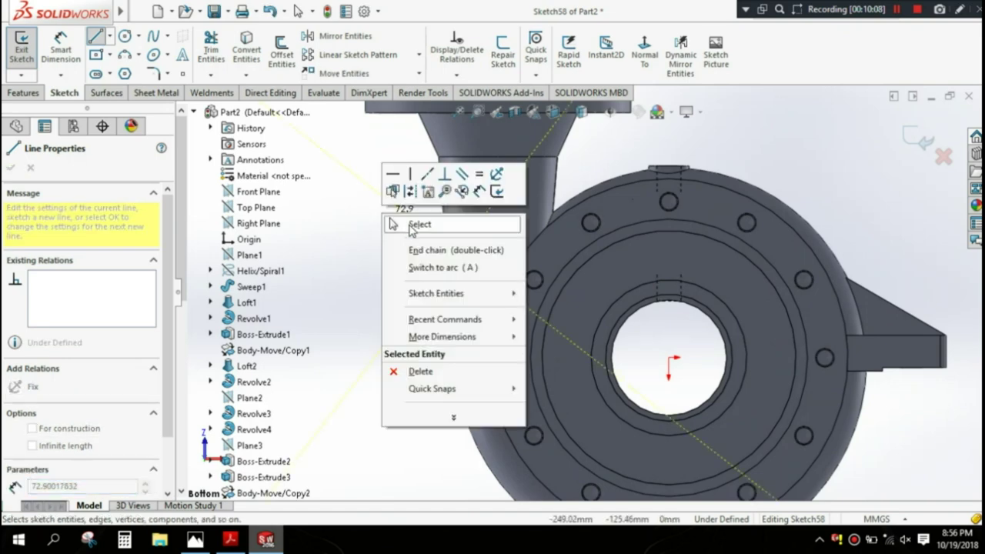
{"action": "left_click", "coordinate": [418, 222]}
Step: Set the line at 30° to the foot's top edge and pull its end onto the casing wall
{"action": "left_click", "coordinate": [60, 50]}
{"action": "left_click", "coordinate": [415, 311]}
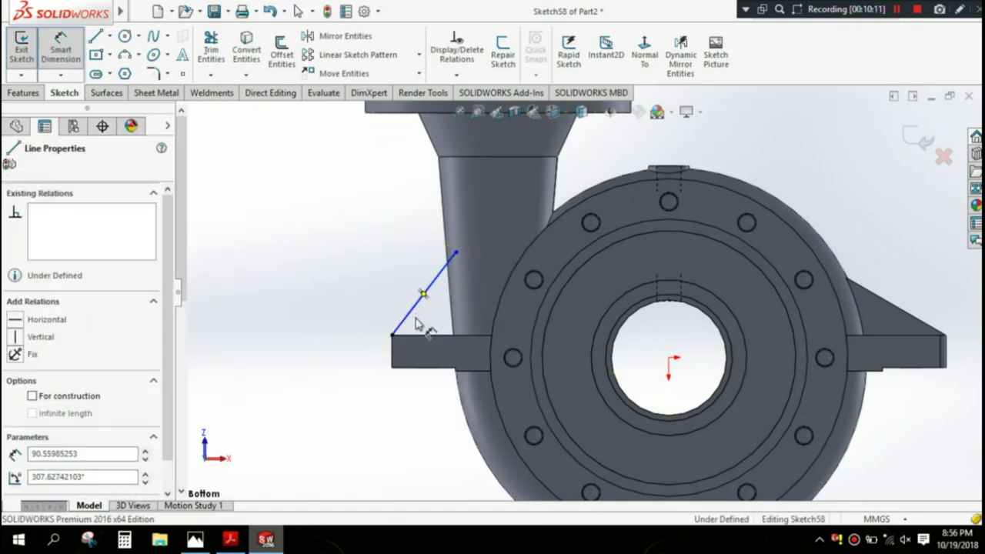
{"action": "left_click", "coordinate": [419, 335]}
{"action": "left_click", "coordinate": [438, 314]}
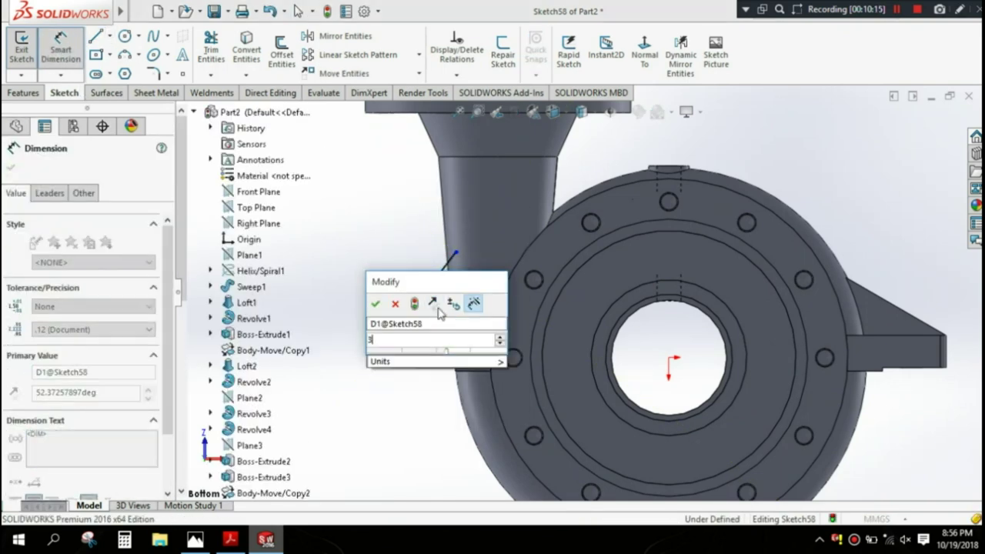
{"action": "type", "text": "30"}
{"action": "left_click", "coordinate": [375, 304]}
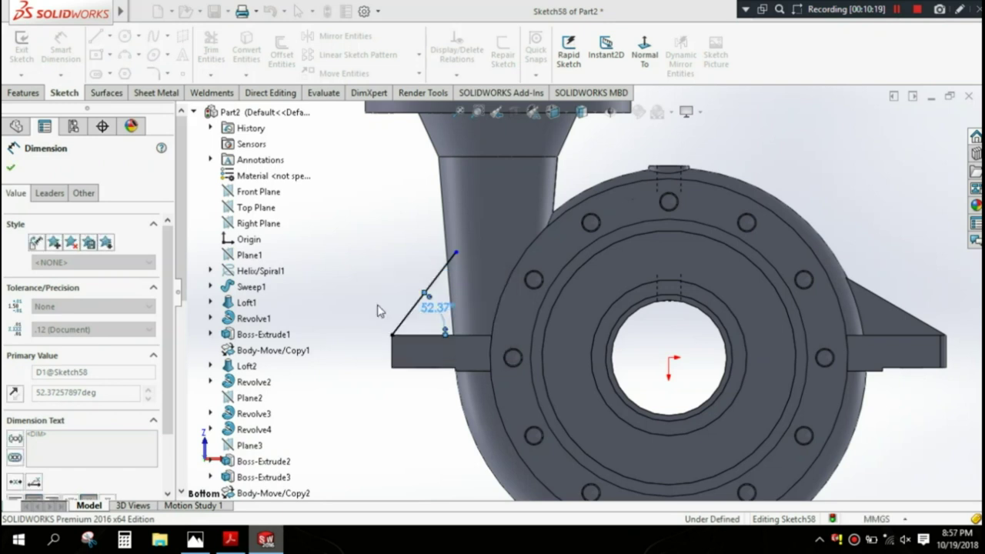
{"action": "left_click", "coordinate": [10, 170]}
{"action": "left_click", "coordinate": [483, 284]}
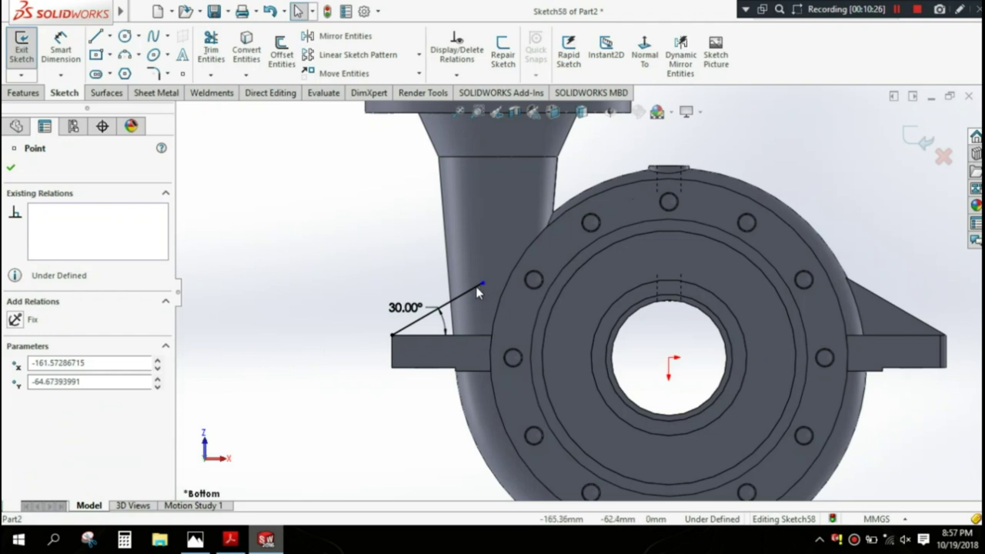
{"action": "left_click_drag", "start_coordinate": [476, 287], "coordinate": [462, 297]}
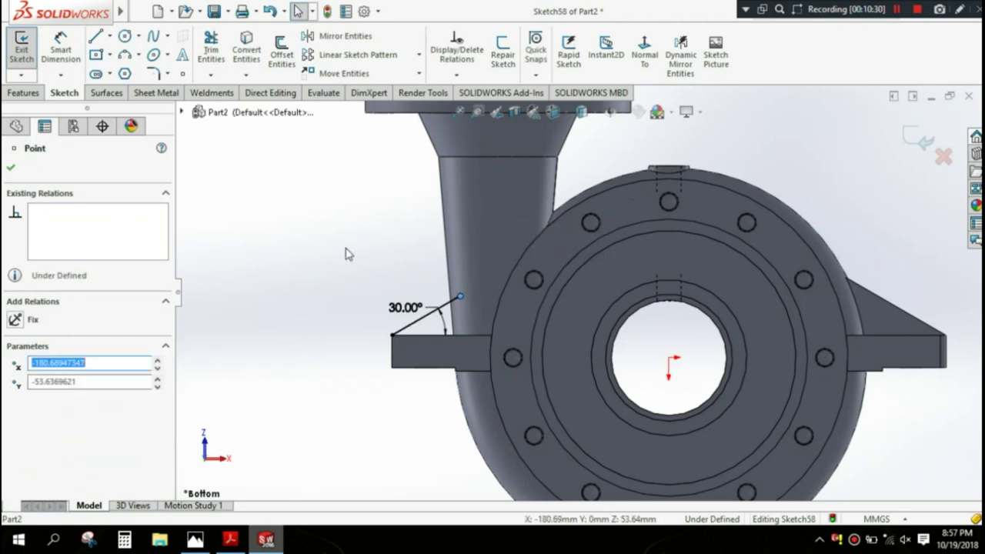
{"action": "left_click", "coordinate": [12, 169]}
{"action": "middle_click_drag", "start_coordinate": [244, 190], "coordinate": [453, 283]}
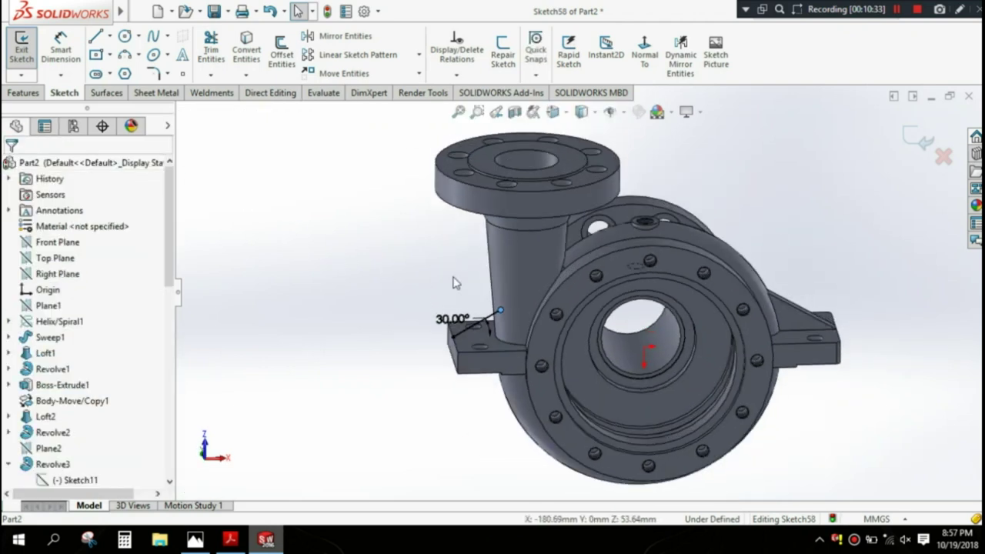
Step: Create Rib2 from the angled line and zoom and orbit around the mounting foot
{"action": "left_click", "coordinate": [918, 140]}
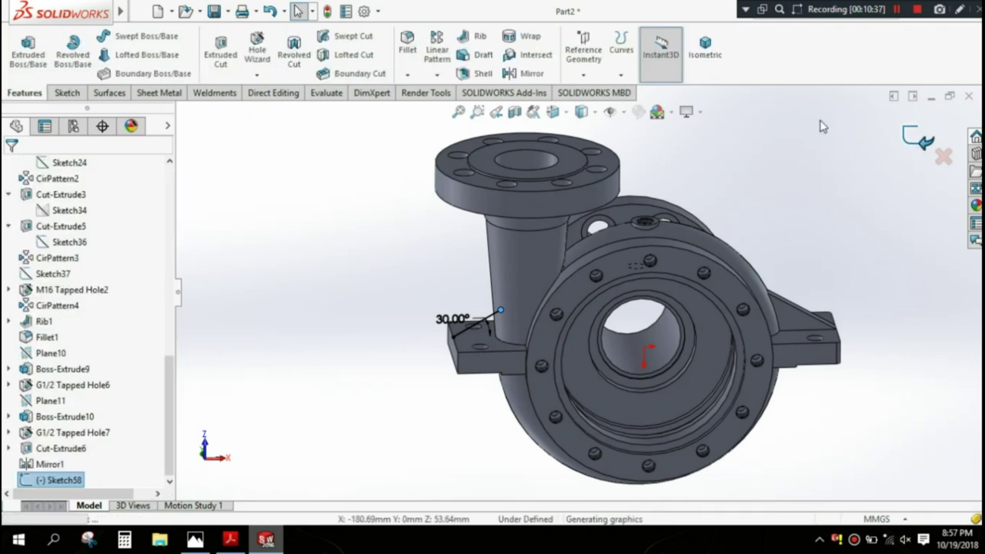
{"action": "left_click", "coordinate": [480, 38]}
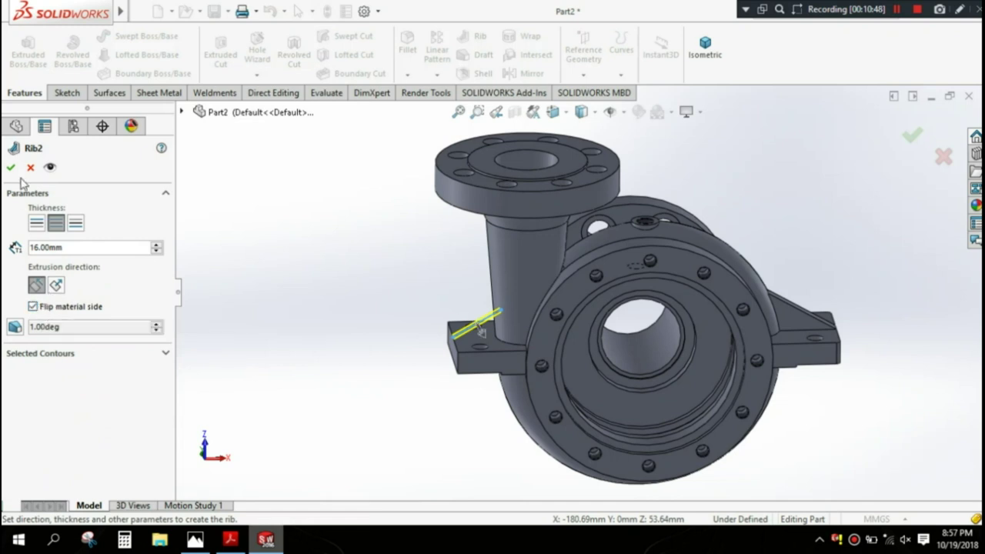
{"action": "key", "text": "Return"}
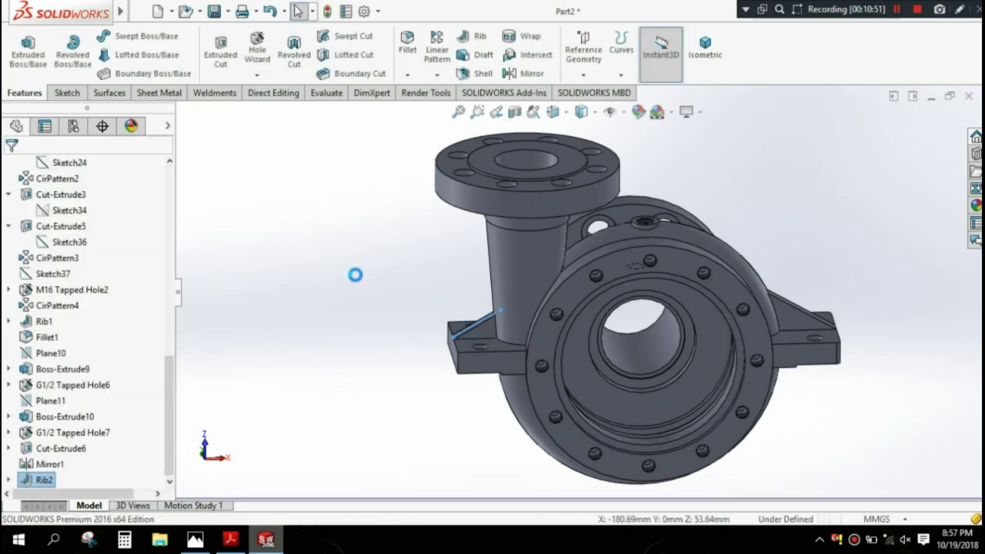
{"action": "scroll", "coordinate": [408, 315], "scroll_direction": "up", "scroll_amount": 2}
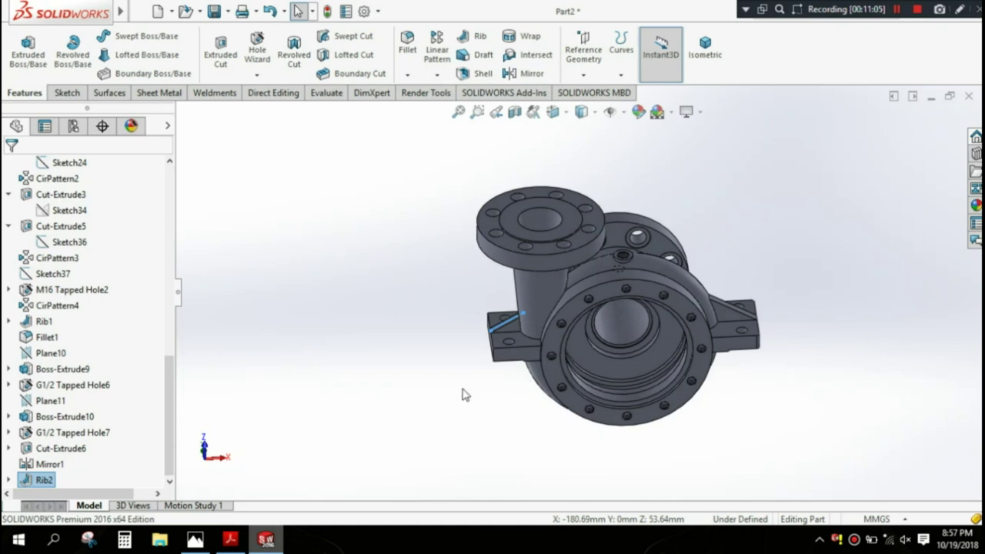
{"action": "scroll", "coordinate": [631, 251], "scroll_direction": "down", "scroll_amount": 2}
{"action": "scroll", "coordinate": [534, 251], "scroll_direction": "down", "scroll_amount": 2}
{"action": "scroll", "coordinate": [517, 268], "scroll_direction": "down", "scroll_amount": 2}
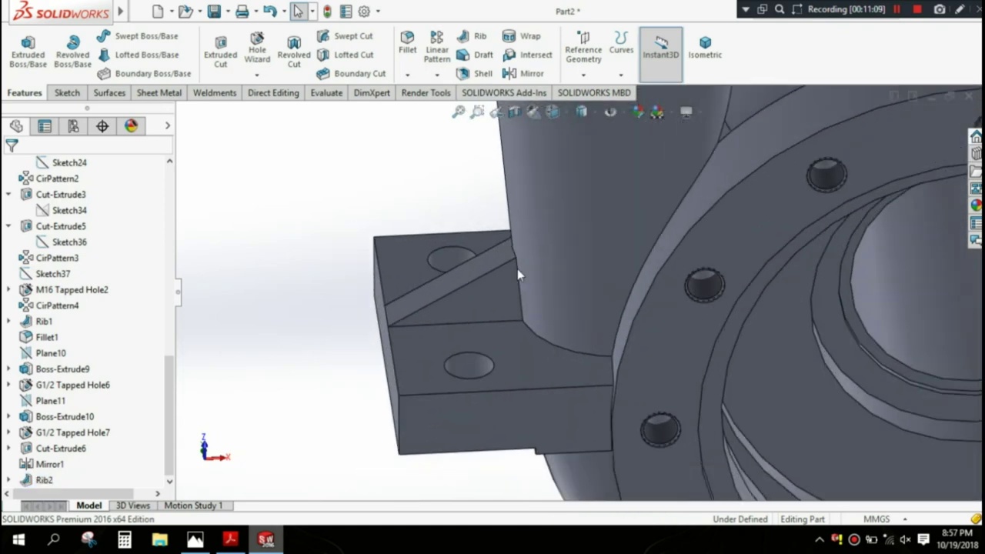
{"action": "middle_click_drag", "start_coordinate": [517, 269], "coordinate": [344, 282]}
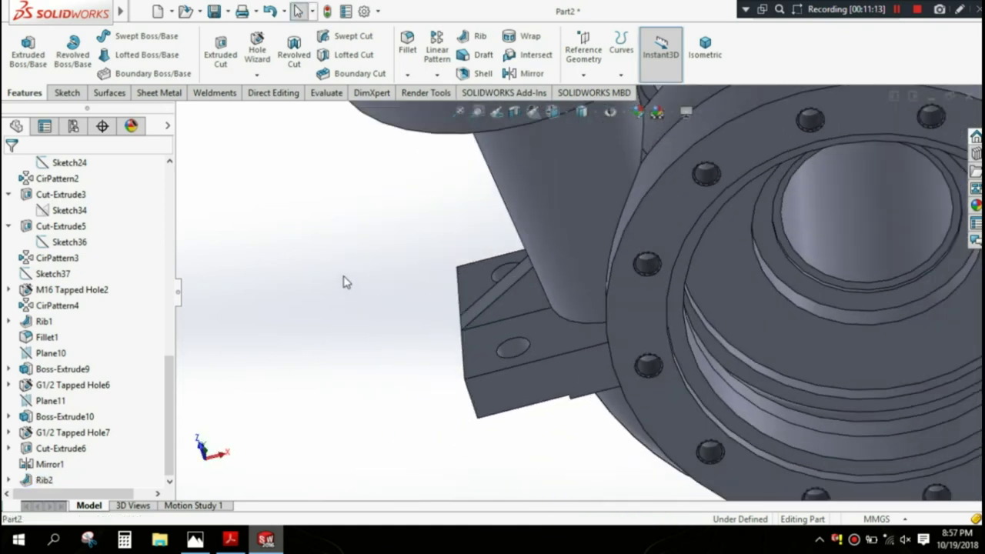
Step: Round the two angled-rib edges on the left mounting foot with 5 mm fillets
{"action": "key", "text": "f"}
{"action": "left_click", "coordinate": [407, 48]}
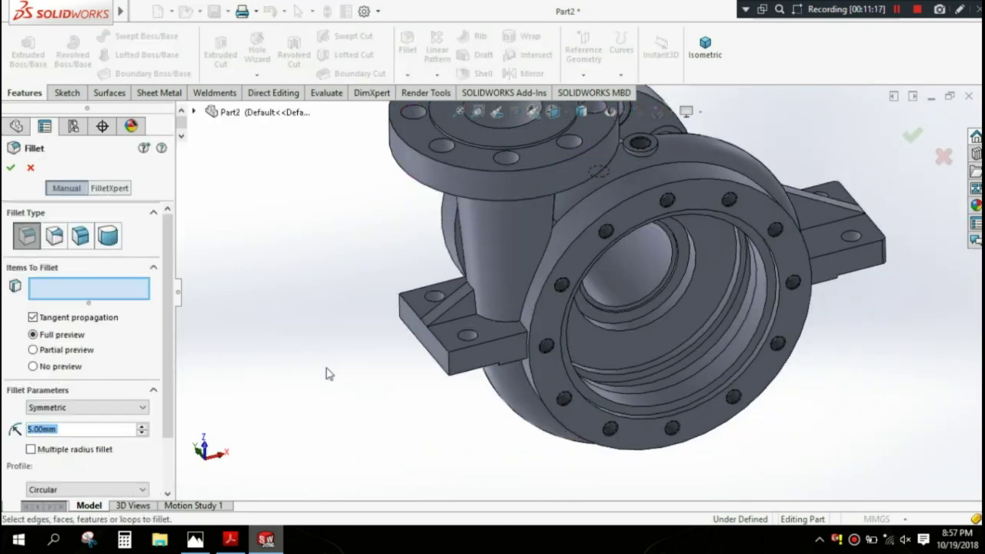
{"action": "left_click", "coordinate": [450, 360]}
{"action": "mouse_move", "coordinate": [377, 388]}
{"action": "middle_mouse_down"}
{"action": "mouse_move", "coordinate": [473, 416]}
{"action": "mouse_move", "coordinate": [612, 324]}
{"action": "middle_mouse_up"}
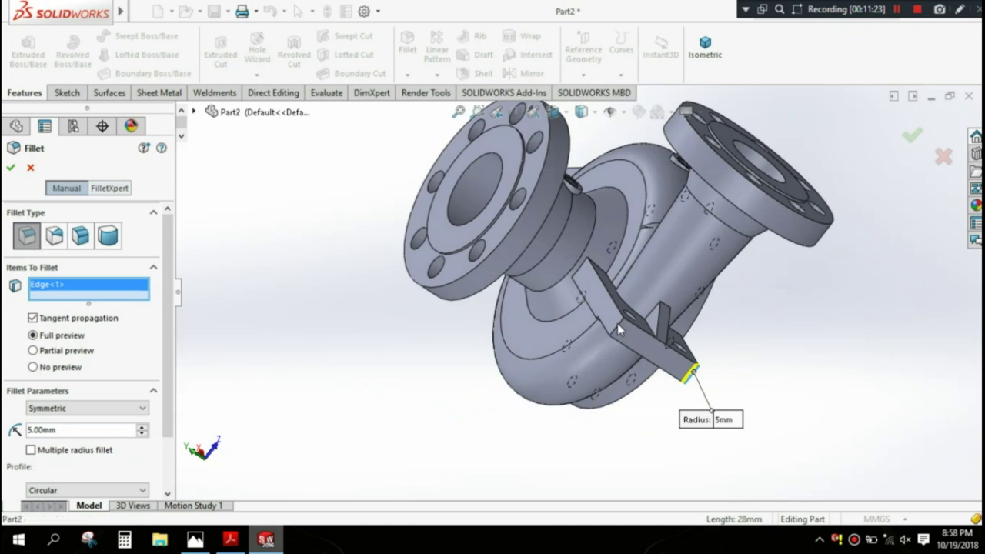
{"action": "left_click", "coordinate": [617, 323]}
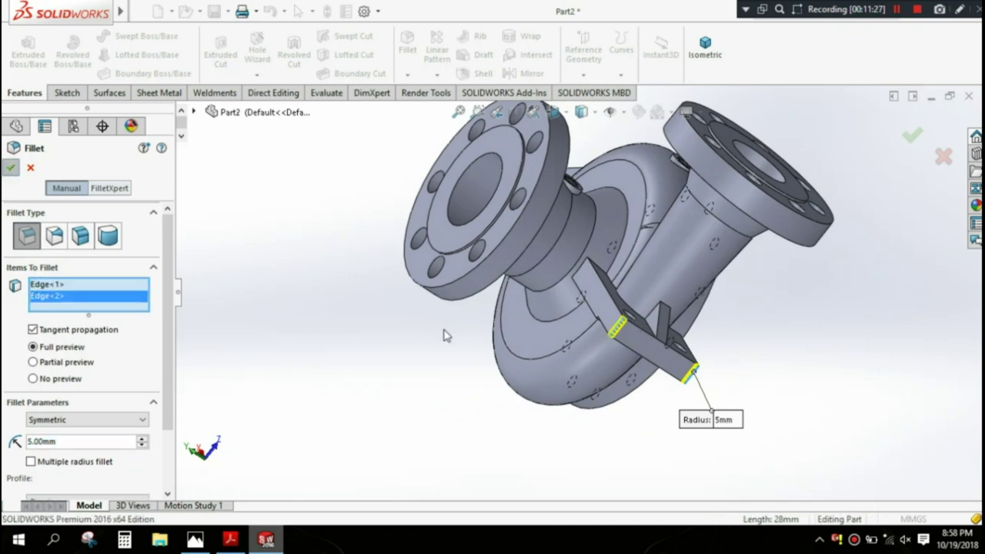
{"action": "key", "text": "Return"}
Step: Orbit and zoom around the mounting foot to inspect the new rib fillets
{"action": "scroll", "coordinate": [543, 380], "scroll_direction": "up", "scroll_amount": 3}
{"action": "mouse_move", "coordinate": [543, 380]}
{"action": "middle_mouse_down"}
{"action": "mouse_move", "coordinate": [638, 325]}
{"action": "mouse_move", "coordinate": [538, 248]}
{"action": "mouse_move", "coordinate": [574, 252]}
{"action": "mouse_move", "coordinate": [569, 242]}
{"action": "mouse_move", "coordinate": [547, 263]}
{"action": "mouse_move", "coordinate": [584, 307]}
{"action": "middle_mouse_up"}
{"action": "scroll", "coordinate": [574, 252], "scroll_direction": "down", "scroll_amount": 3}
{"action": "scroll", "coordinate": [584, 308], "scroll_direction": "up", "scroll_amount": 2}
{"action": "scroll", "coordinate": [612, 339], "scroll_direction": "down", "scroll_amount": 4}
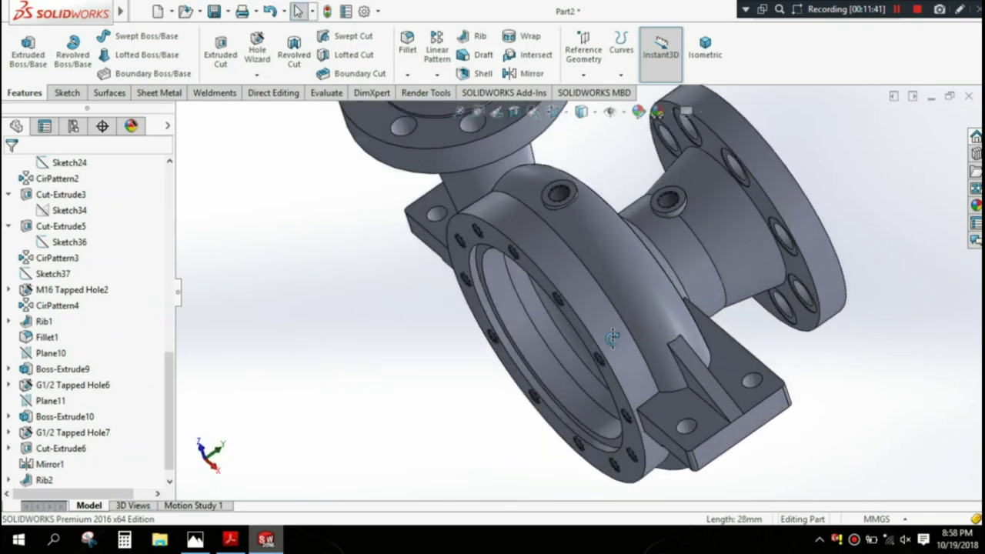
{"action": "mouse_move", "coordinate": [612, 339]}
{"action": "middle_mouse_down"}
{"action": "mouse_move", "coordinate": [602, 417]}
{"action": "mouse_move", "coordinate": [598, 323]}
{"action": "middle_mouse_up"}
{"action": "scroll", "coordinate": [597, 292], "scroll_direction": "up", "scroll_amount": 2}
{"action": "scroll", "coordinate": [597, 293], "scroll_direction": "up", "scroll_amount": 2}
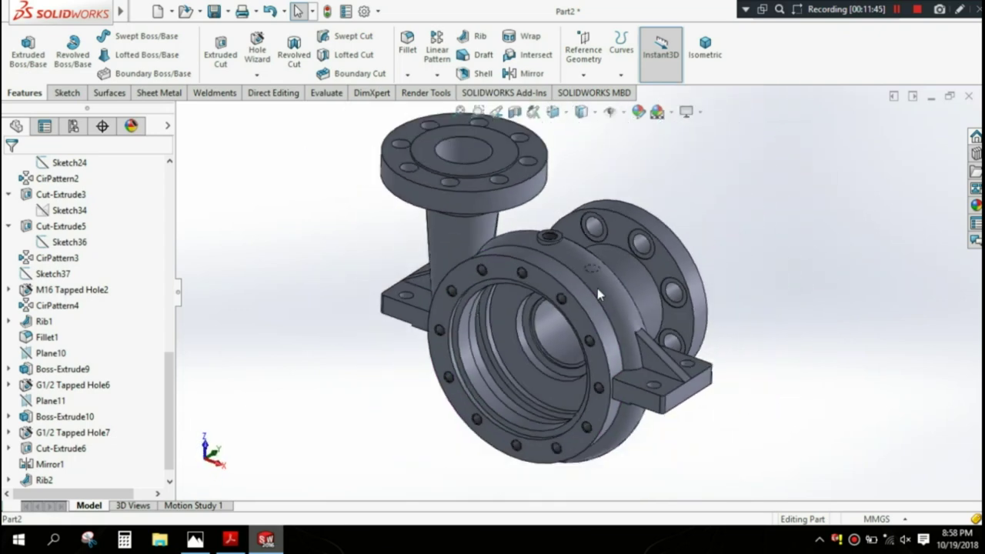
{"action": "mouse_move", "coordinate": [597, 287]}
{"action": "middle_mouse_down"}
{"action": "mouse_move", "coordinate": [629, 462]}
{"action": "mouse_move", "coordinate": [589, 278]}
{"action": "mouse_move", "coordinate": [596, 312]}
{"action": "mouse_move", "coordinate": [583, 169]}
{"action": "mouse_move", "coordinate": [562, 161]}
{"action": "mouse_move", "coordinate": [539, 181]}
{"action": "mouse_move", "coordinate": [555, 219]}
{"action": "mouse_move", "coordinate": [549, 237]}
{"action": "middle_mouse_up"}
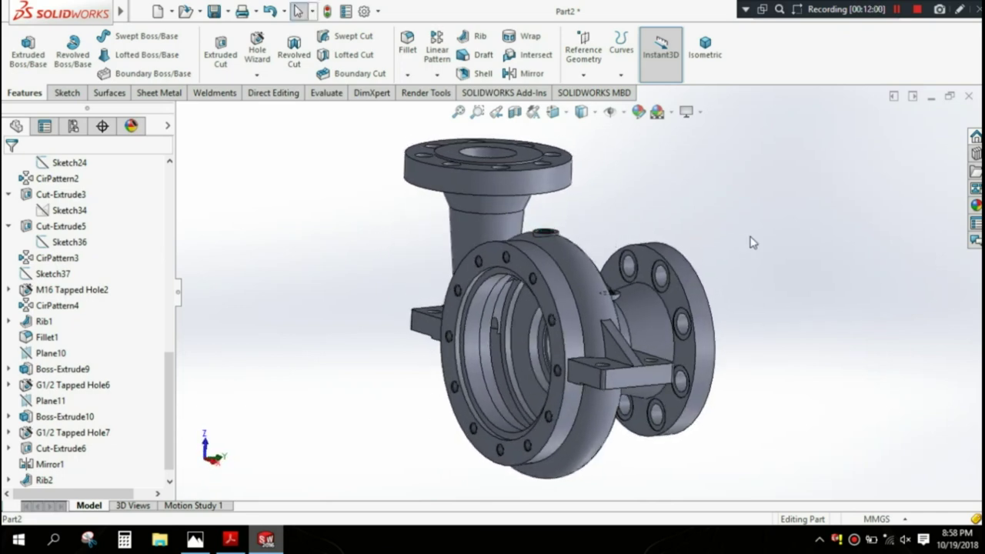
{"action": "key", "text": "Left"}
{"action": "key", "text": "Left"}
{"action": "key", "text": "Left"}
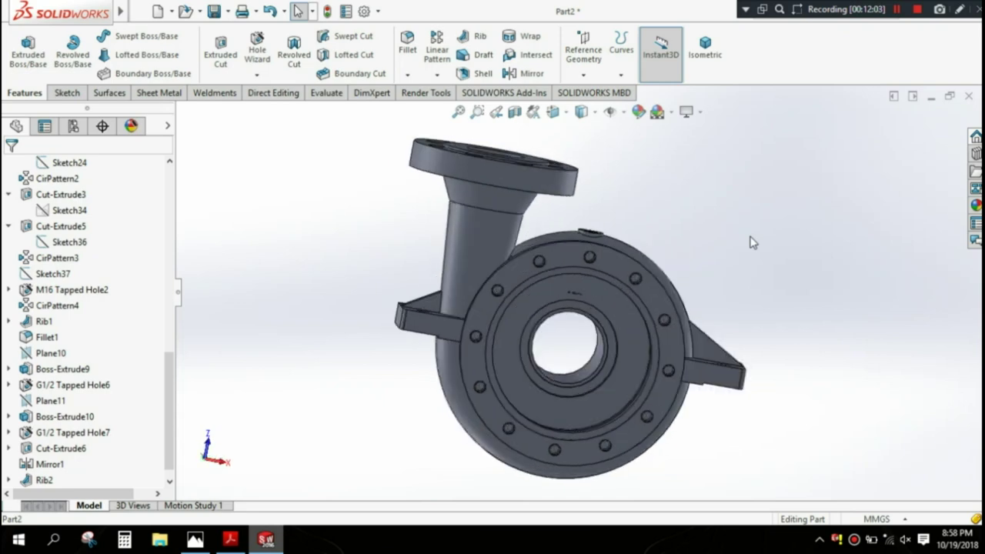
{"action": "mouse_move", "coordinate": [782, 322]}
{"action": "middle_mouse_down"}
{"action": "mouse_move", "coordinate": [756, 246]}
{"action": "mouse_move", "coordinate": [761, 312]}
{"action": "mouse_move", "coordinate": [772, 312]}
{"action": "mouse_move", "coordinate": [761, 319]}
{"action": "middle_mouse_up"}
{"action": "key", "text": "space"}
{"action": "left_click", "coordinate": [611, 255]}
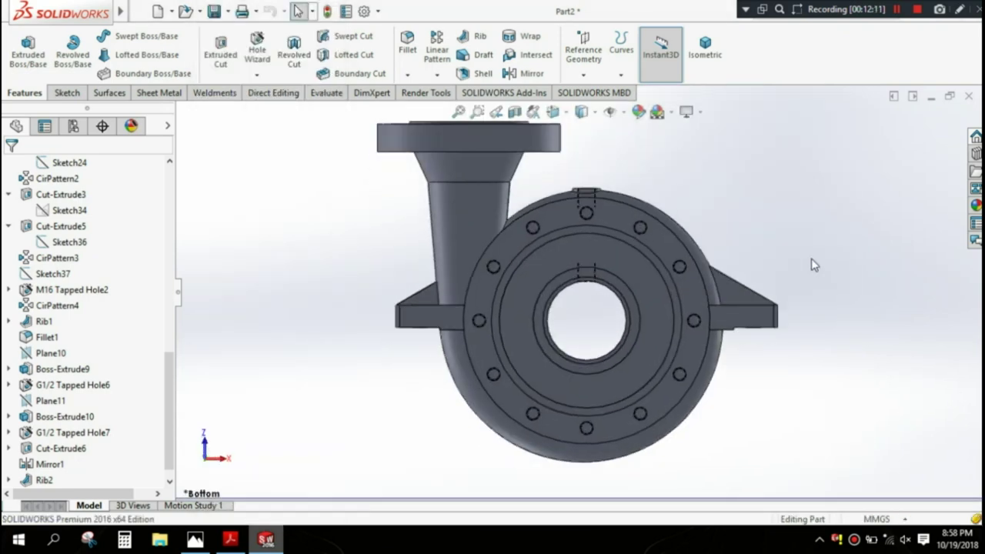
{"action": "key", "text": "Left"}
{"action": "key", "text": "Left"}
{"action": "key", "text": "Left"}
{"action": "key", "text": "Left"}
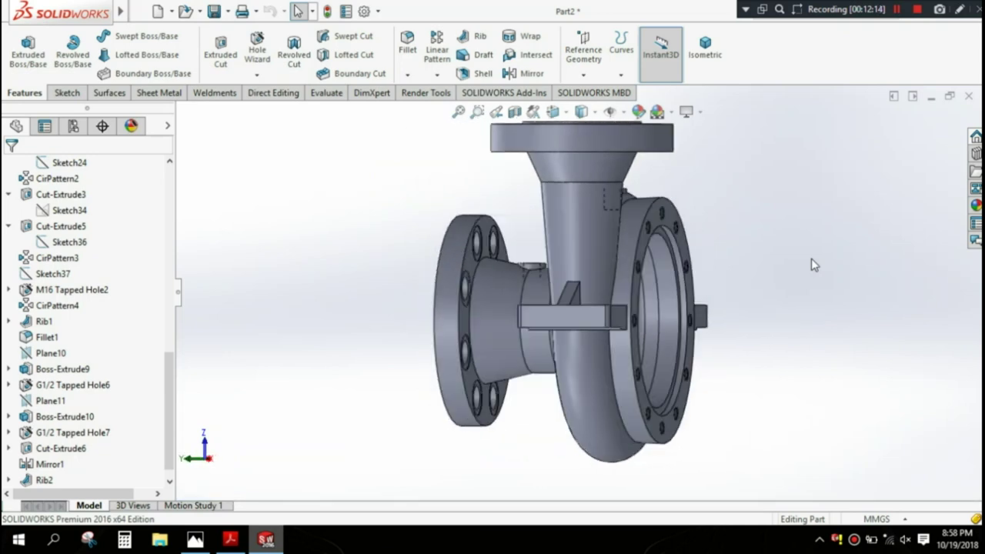
{"action": "key", "text": "Left"}
{"action": "key", "text": "Left"}
{"action": "key", "text": "Left"}
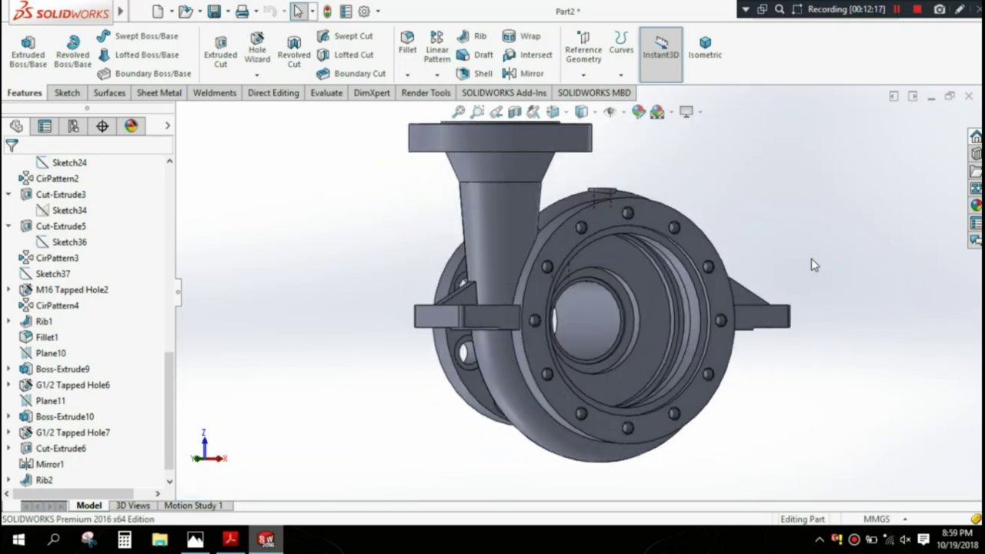
{"action": "key", "text": "Left"}
{"action": "key", "text": "Left"}
{"action": "key", "text": "Left"}
{"action": "key", "text": "Left"}
{"action": "key", "text": "Left"}
{"action": "key", "text": "Left"}
{"action": "key", "text": "Left"}
{"action": "key", "text": "Left"}
{"action": "key", "text": "Left"}
{"action": "key", "text": "Left"}
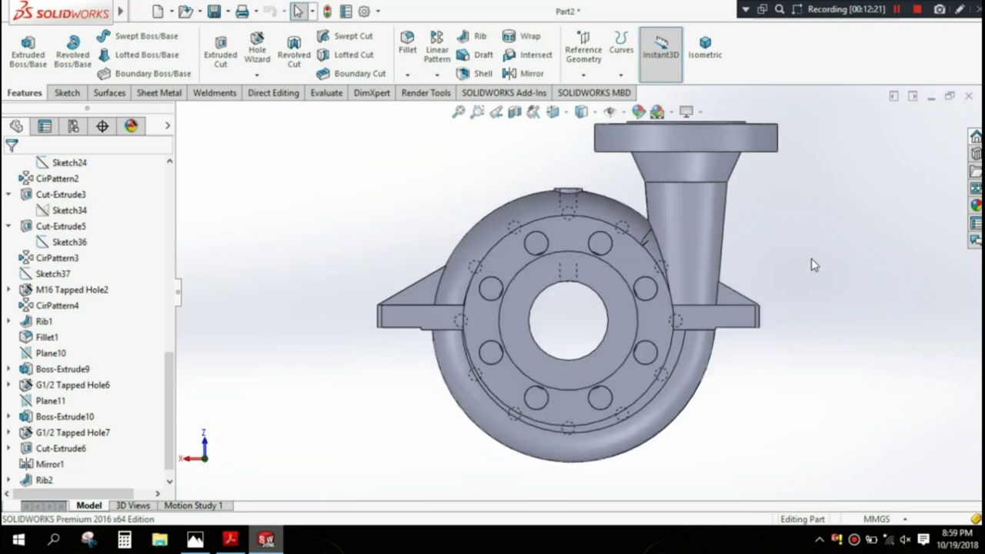
{"action": "key", "text": "Left"}
{"action": "key", "text": "Left"}
{"action": "key", "text": "Left"}
{"action": "key", "text": "Left"}
{"action": "key", "text": "Left"}
{"action": "key", "text": "Left"}
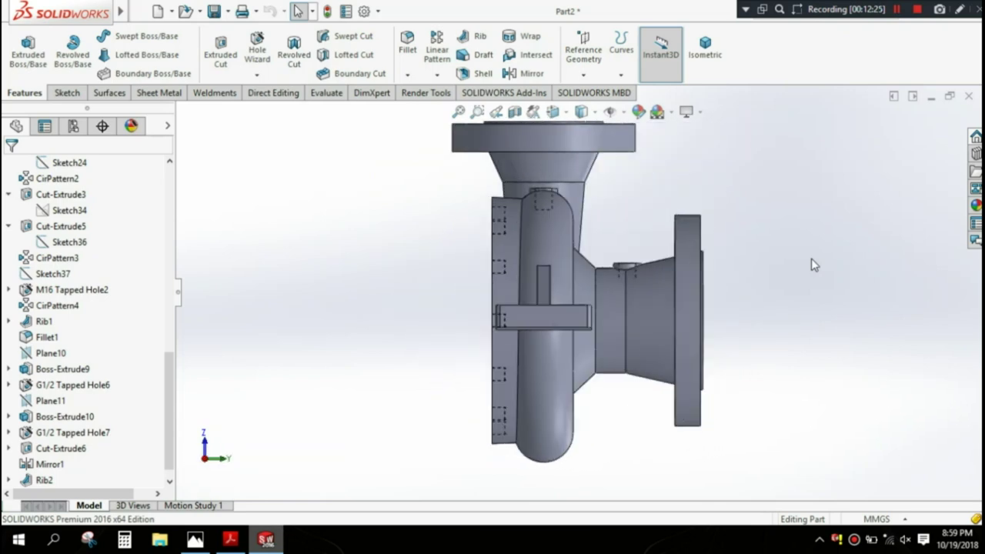
{"action": "key", "text": "Left"}
{"action": "key", "text": "Left"}
{"action": "key", "text": "Left"}
{"action": "key", "text": "Left"}
{"action": "key", "text": "Left"}
{"action": "key", "text": "Left"}
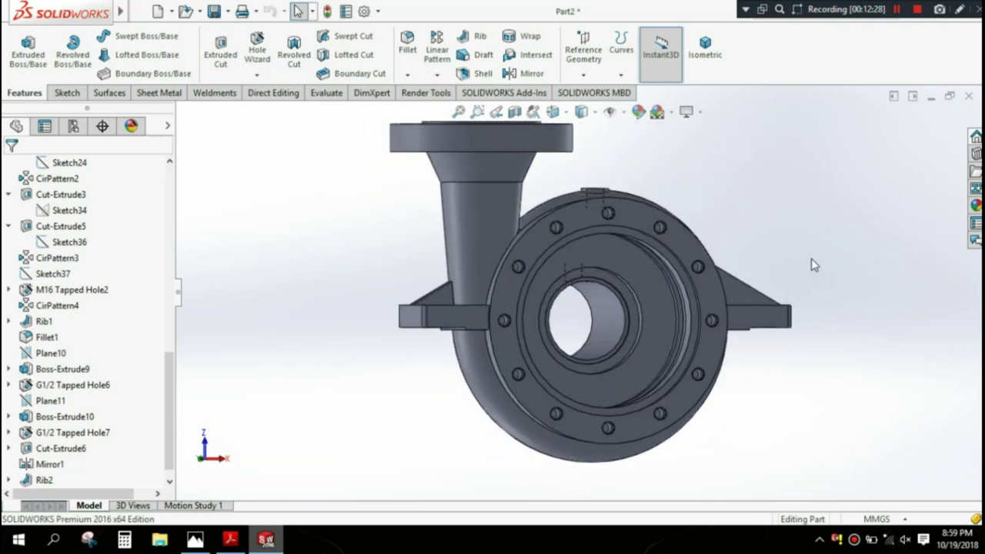
{"action": "key", "text": "Down"}
{"action": "key", "text": "Down"}
{"action": "key", "text": "Down"}
{"action": "key", "text": "Down"}
{"action": "key", "text": "Down"}
{"action": "key", "text": "Down"}
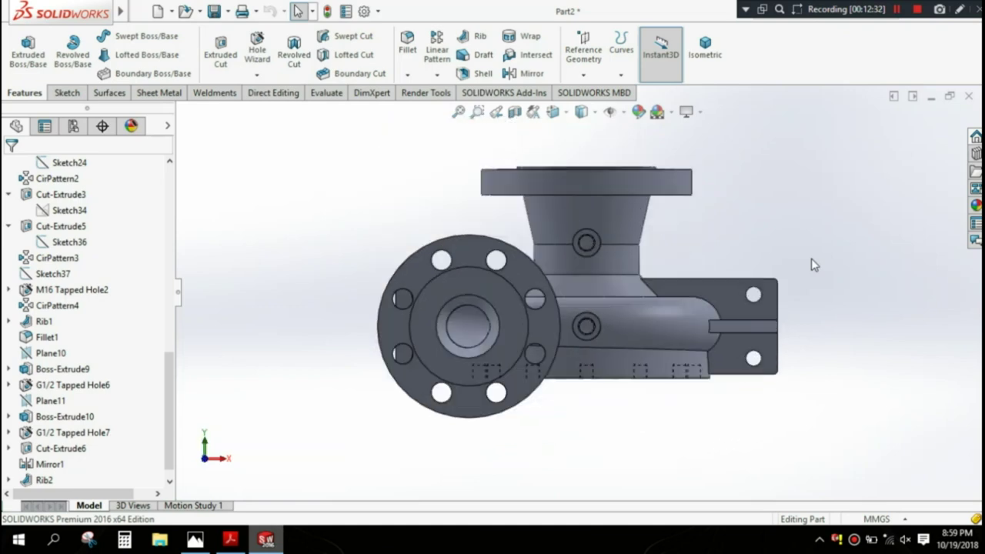
{"action": "key", "text": "Down"}
{"action": "key", "text": "Down"}
{"action": "key", "text": "Down"}
{"action": "key", "text": "Down"}
{"action": "key", "text": "Down"}
{"action": "key", "text": "Down"}
{"action": "key", "text": "Down"}
{"action": "key", "text": "Down"}
{"action": "key", "text": "Down"}
{"action": "key", "text": "Down"}
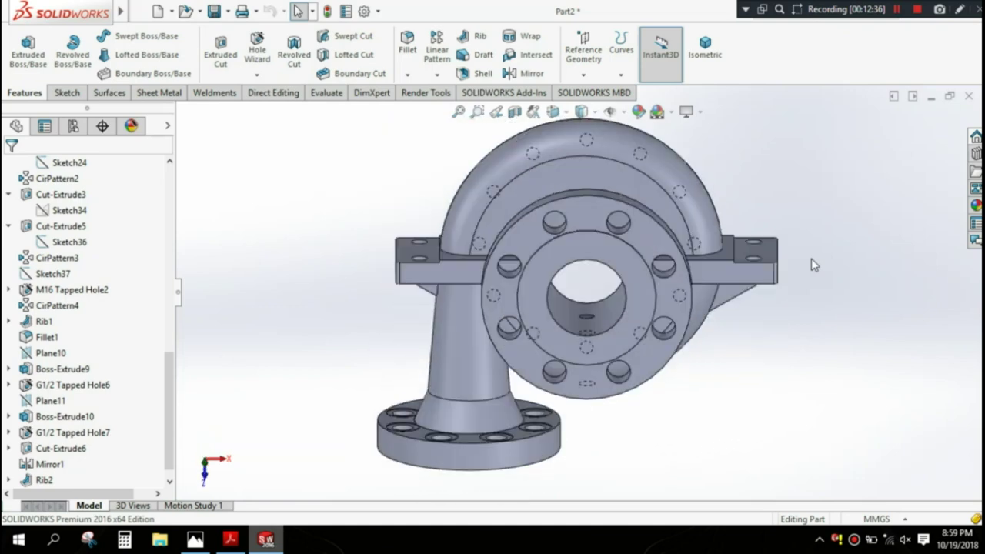
{"action": "key", "text": "Down"}
{"action": "key", "text": "Down"}
{"action": "key", "text": "Down"}
{"action": "key", "text": "Down"}
{"action": "key", "text": "Down"}
{"action": "key", "text": "Down"}
{"action": "key", "text": "Down"}
{"action": "key", "text": "Down"}
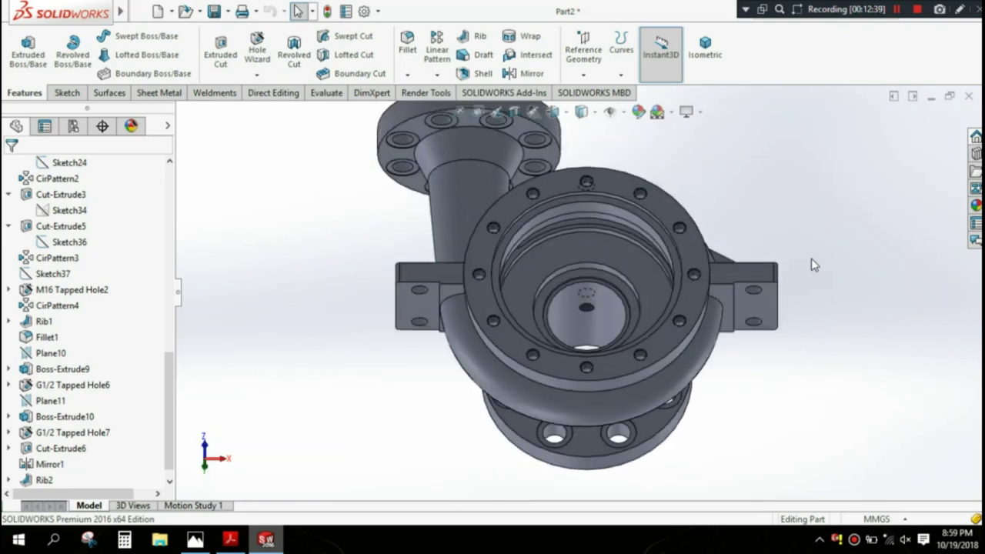
{"action": "key", "text": "Down"}
{"action": "key", "text": "Down"}
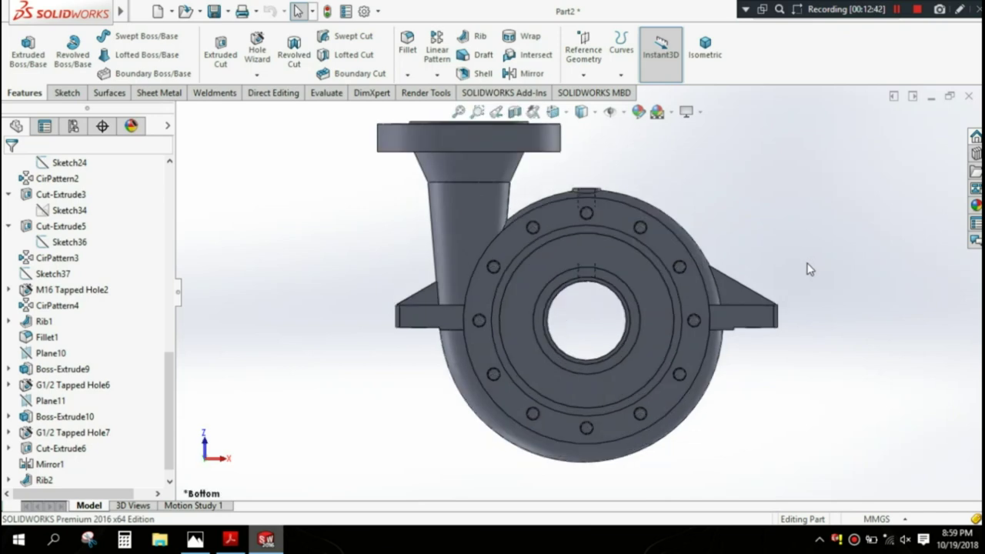
{"action": "key", "text": "Left"}
{"action": "key", "text": "Left"}
{"action": "key", "text": "Left"}
{"action": "key", "text": "Left"}
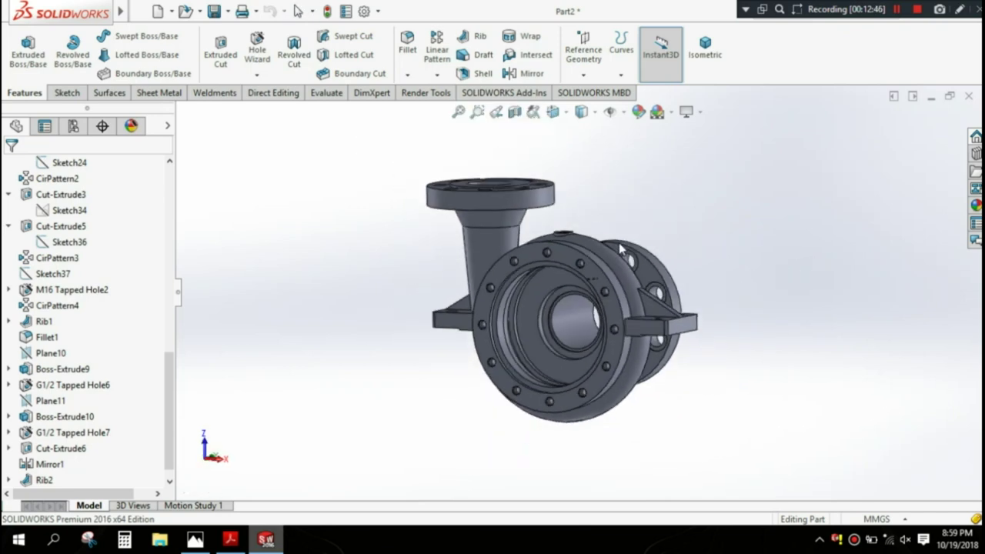
{"action": "middle_click_drag", "start_coordinate": [619, 242], "coordinate": [604, 270]}
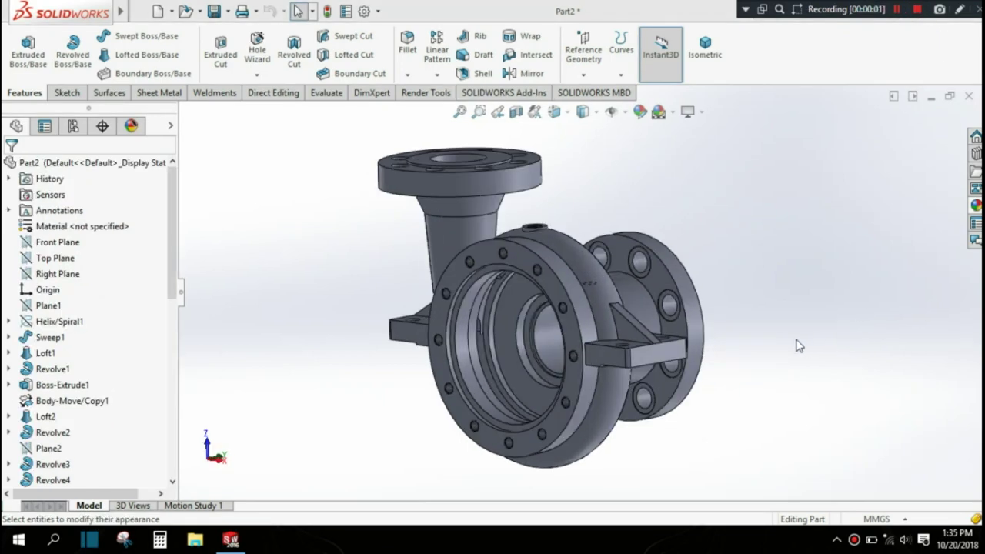
Step: Recolour the entire pump casing part from light blue to a darker grey appearance
{"action": "left_click", "coordinate": [641, 115]}
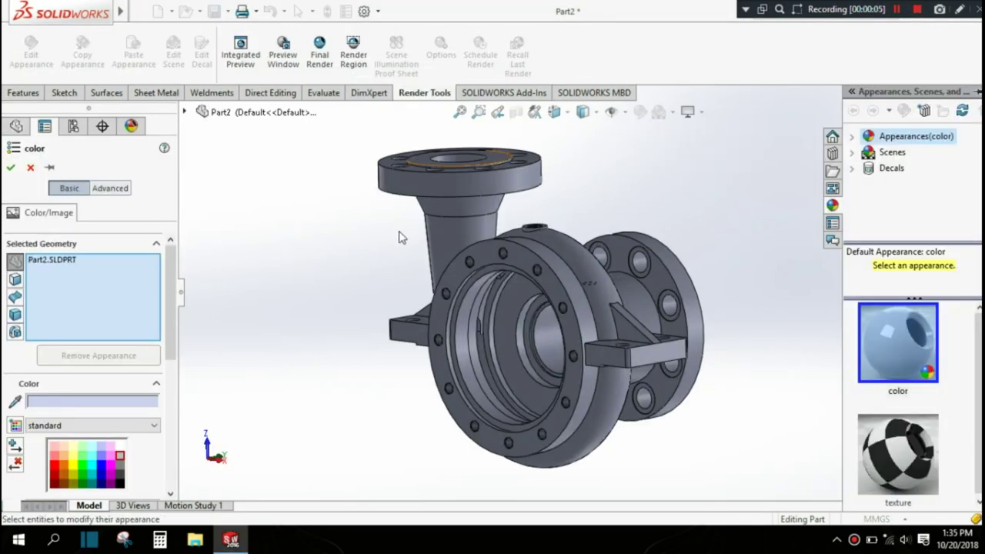
{"action": "left_click", "coordinate": [120, 456]}
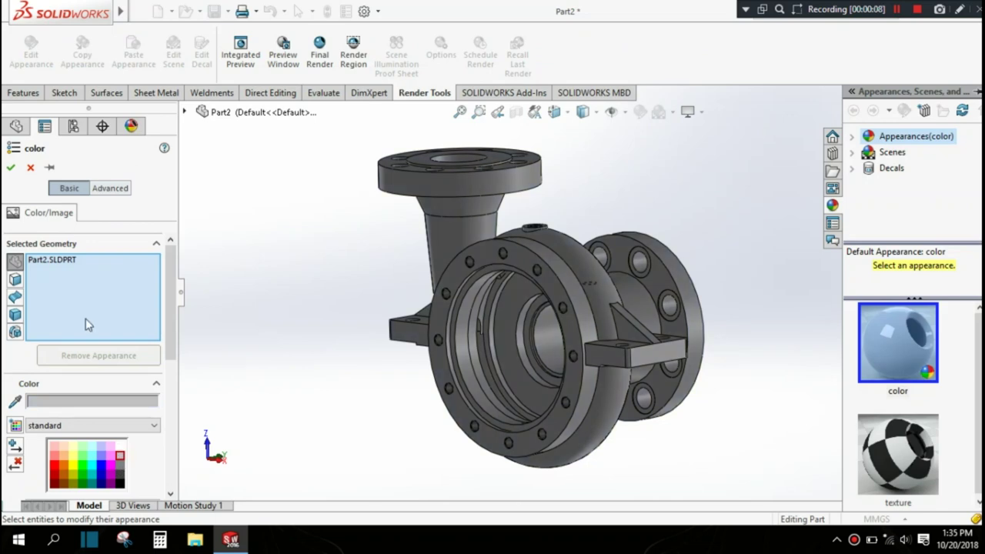
{"action": "left_click", "coordinate": [11, 169]}
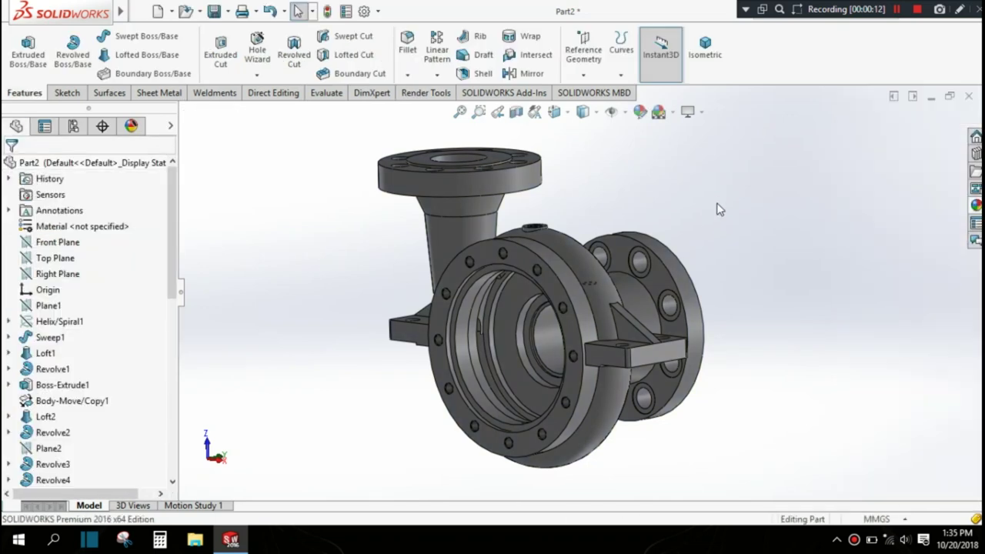
{"action": "mouse_move", "coordinate": [728, 332]}
{"action": "middle_mouse_down"}
{"action": "mouse_move", "coordinate": [750, 316]}
{"action": "mouse_move", "coordinate": [723, 323]}
{"action": "middle_mouse_up"}
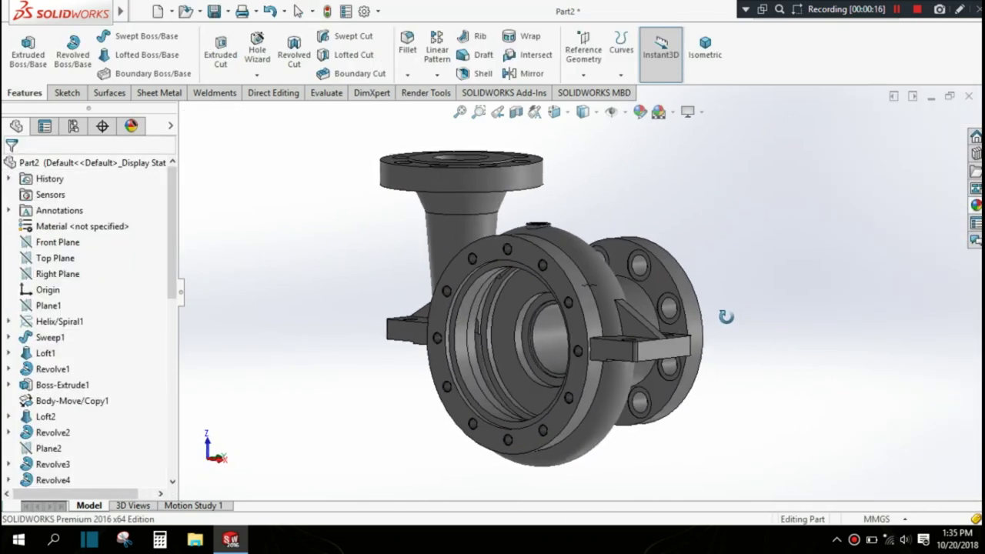